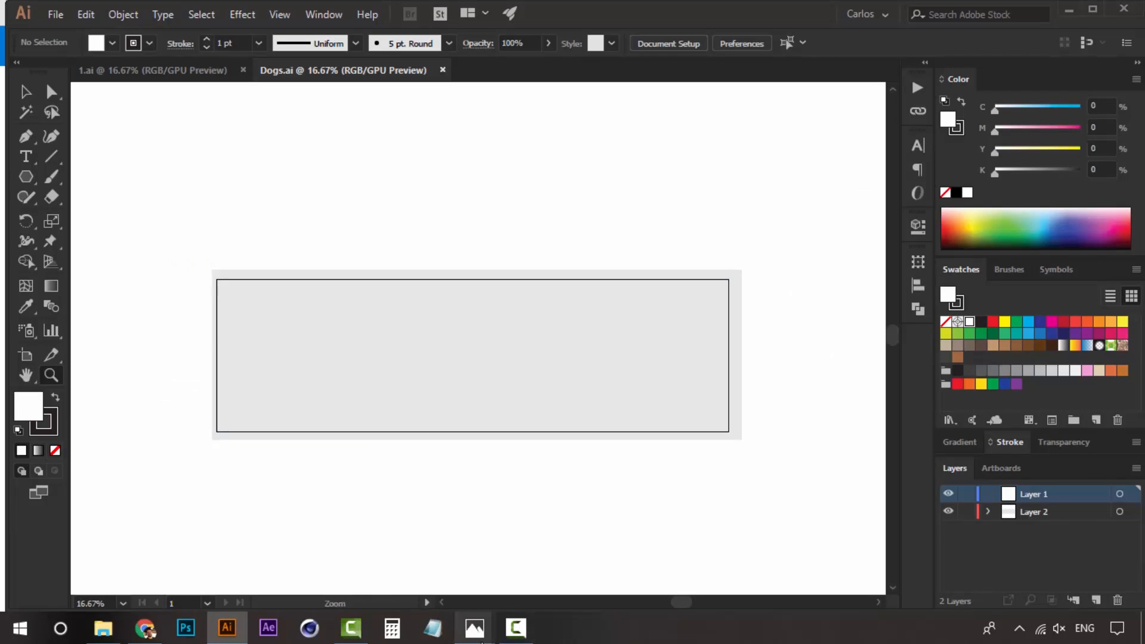
- Switch to Photos and compare the corgi puppy photo with the sheet of five illustrated dogs
{"action": "left_click", "coordinate": [475, 627]}
{"action": "mouse_move", "coordinate": [547, 559]}
{"action": "mouse_move", "coordinate": [374, 562]}
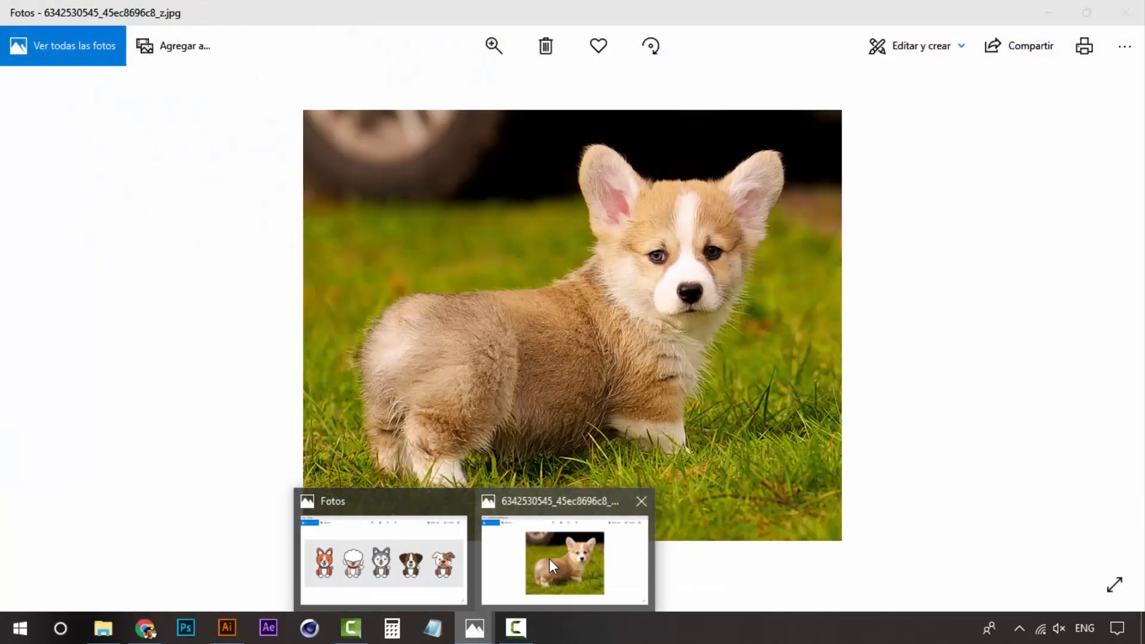
{"action": "left_click", "coordinate": [549, 559]}
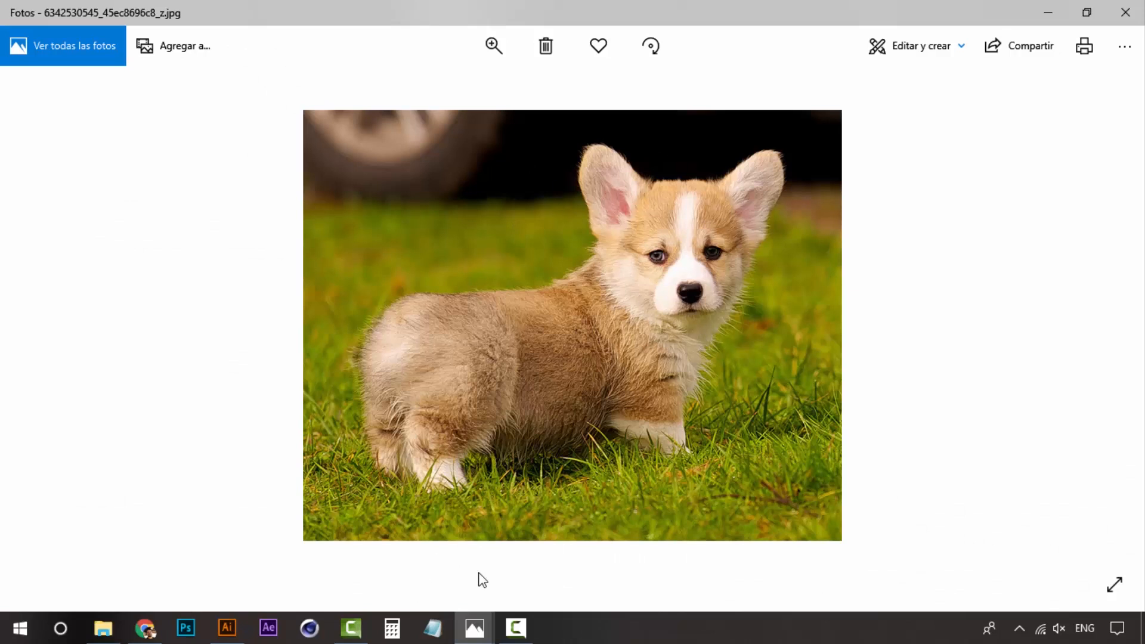
{"action": "left_click", "coordinate": [476, 626]}
{"action": "left_click", "coordinate": [371, 543]}
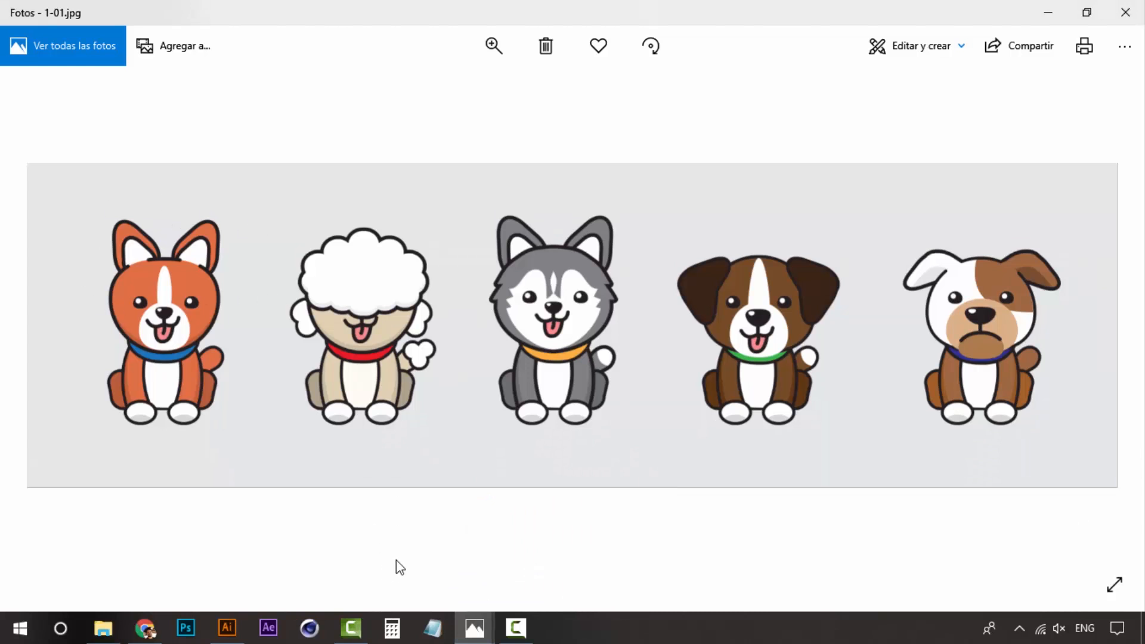
- Look through the bulldog, poodle, husky and Saint Bernard reference photos and return to the corgi photo
{"action": "left_click", "coordinate": [475, 626]}
{"action": "left_click", "coordinate": [561, 574]}
{"action": "left_click", "coordinate": [1103, 326]}
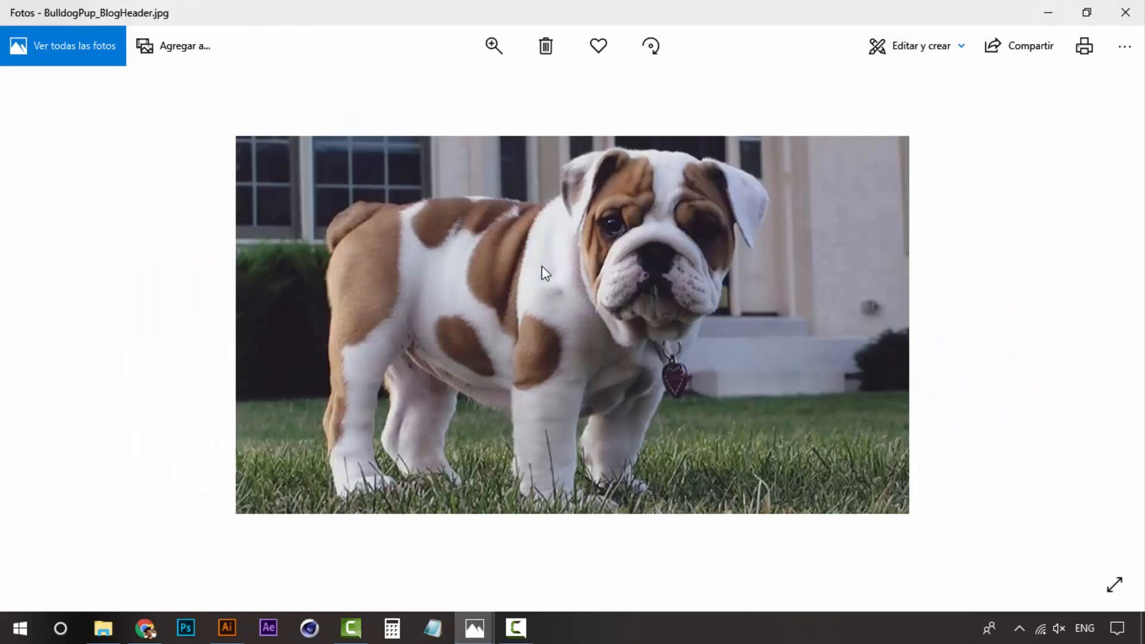
{"action": "left_click", "coordinate": [1103, 327]}
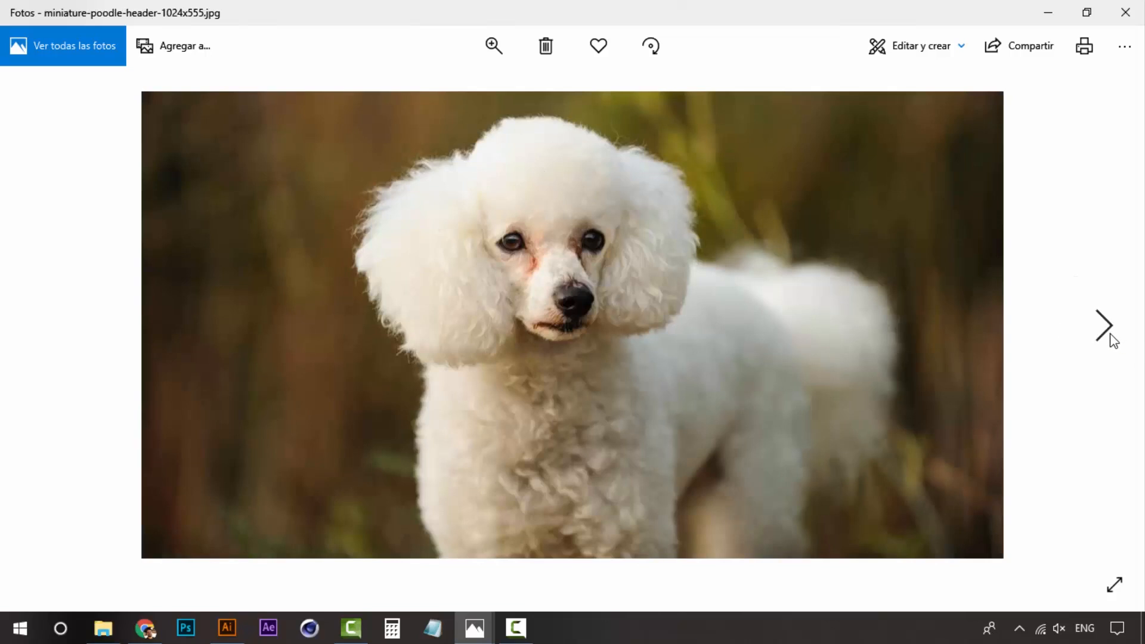
{"action": "left_click", "coordinate": [1109, 337]}
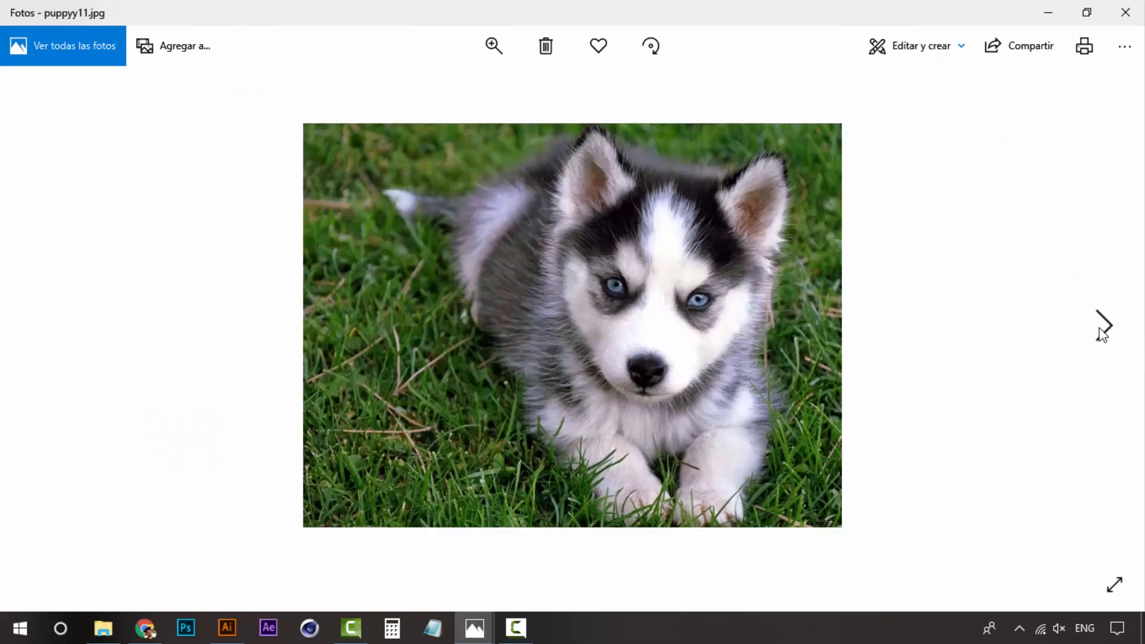
{"action": "left_click", "coordinate": [1103, 326]}
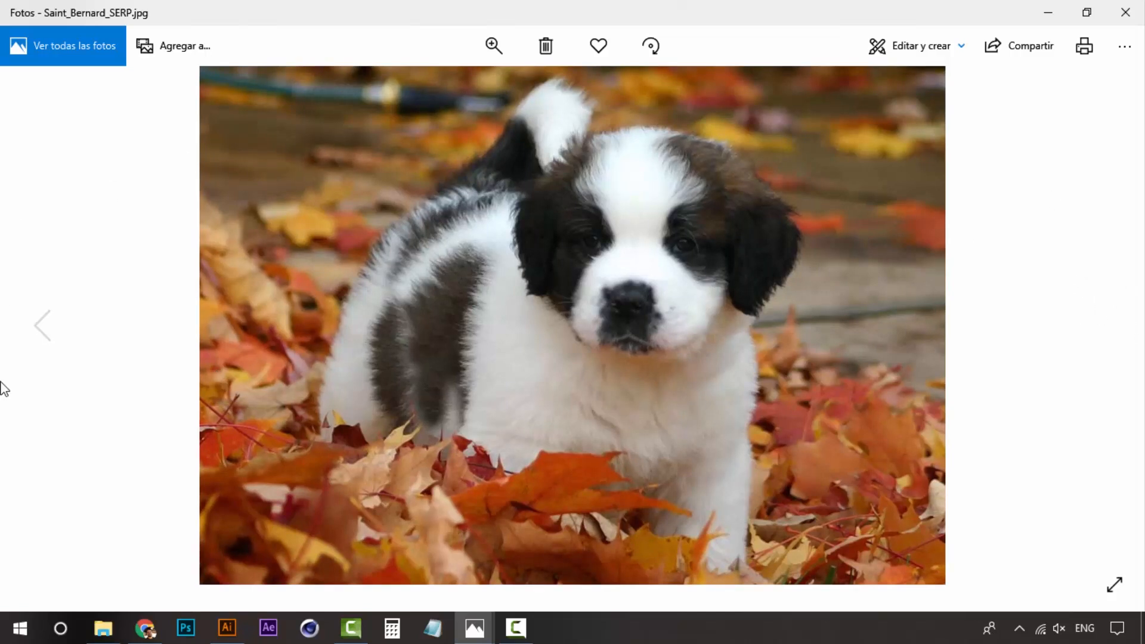
{"action": "left_click", "coordinate": [34, 332]}
{"action": "left_click", "coordinate": [34, 331]}
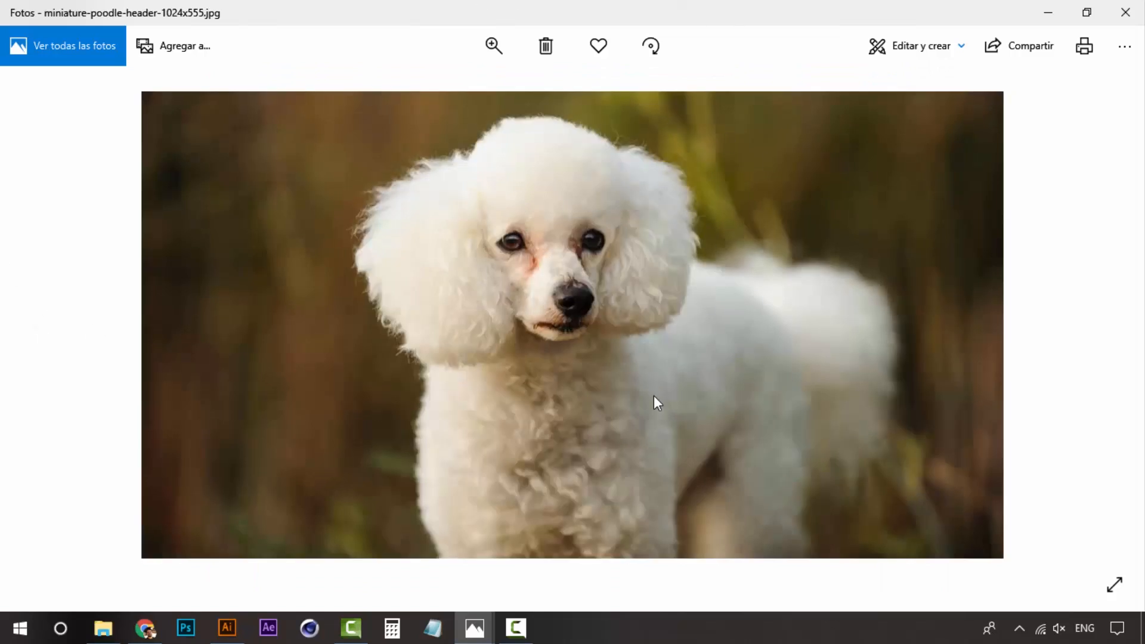
{"action": "left_click", "coordinate": [43, 337]}
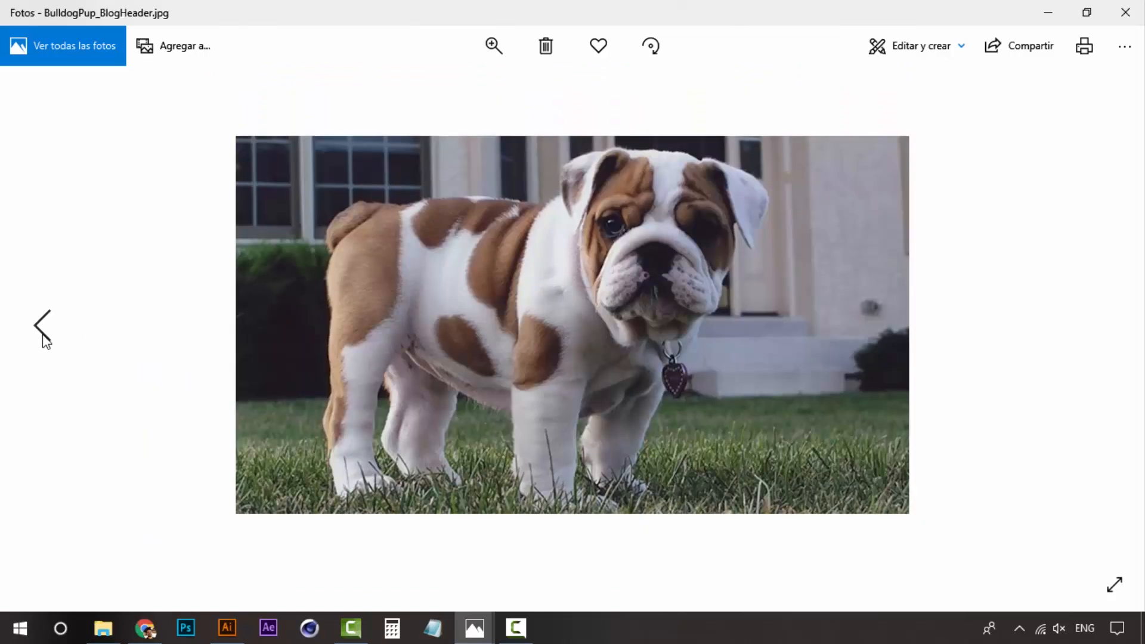
{"action": "left_click", "coordinate": [45, 334]}
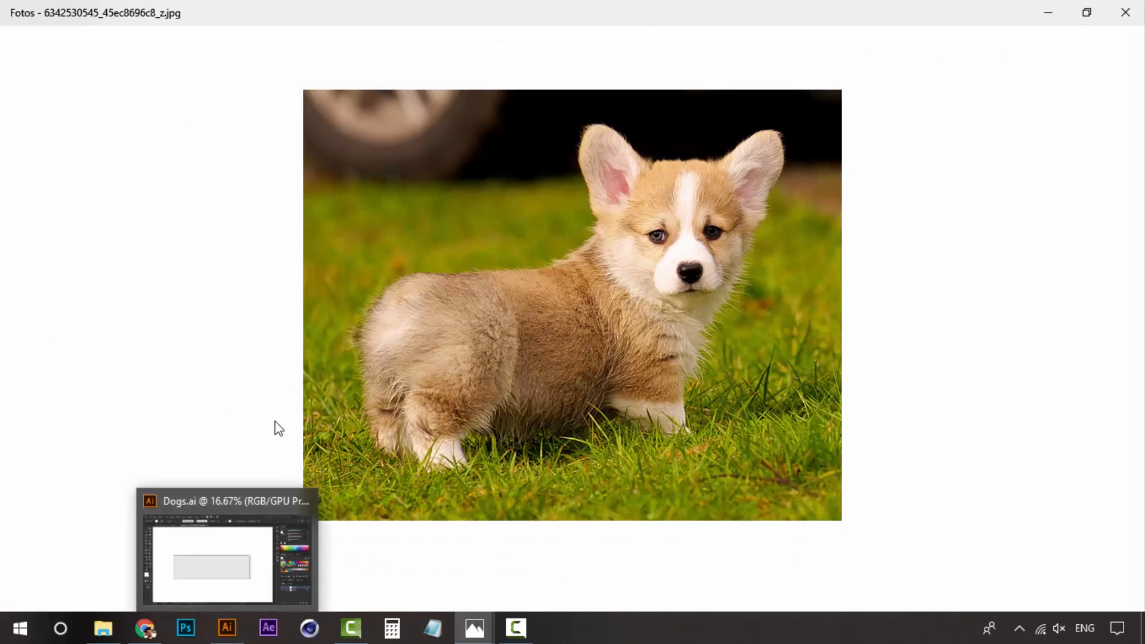
- Switch back to the Dogs.ai document in Illustrator, at the empty canvas above the artboard
{"action": "left_click", "coordinate": [227, 627]}
{"action": "left_click", "coordinate": [523, 196]}
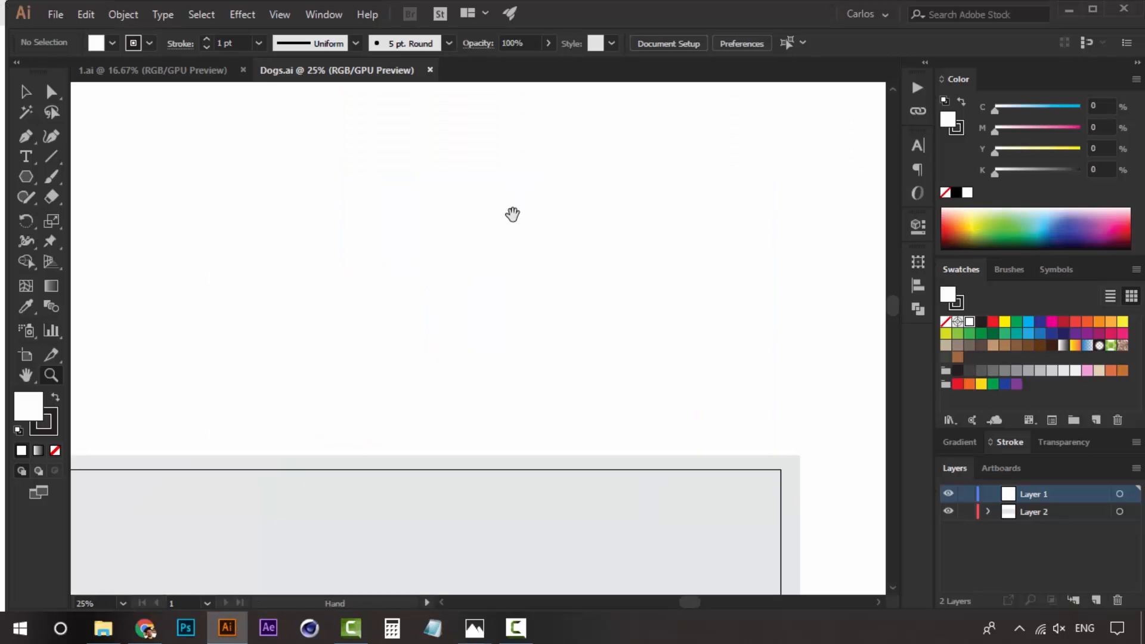
{"action": "key", "text": "v"}
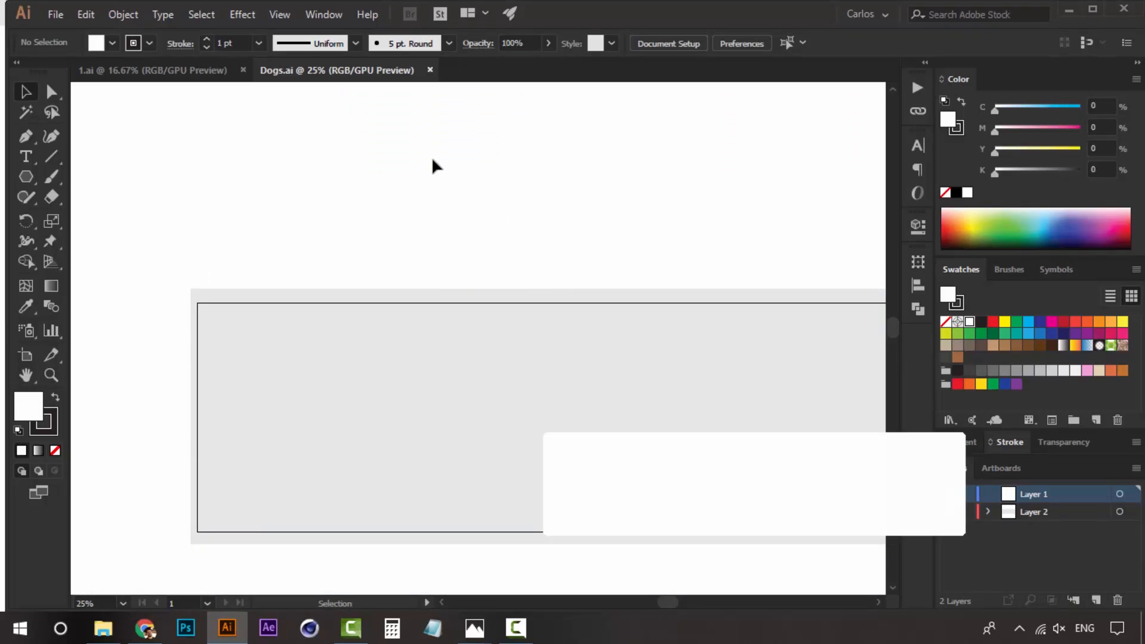
{"action": "key", "text": "space"}
{"action": "left_click_drag", "start_coordinate": [436, 206], "coordinate": [420, 299]}
{"action": "key", "text": "z"}
{"action": "left_click", "coordinate": [383, 235]}
{"action": "key", "text": "space"}
{"action": "left_click_drag", "start_coordinate": [373, 262], "coordinate": [320, 229]}
{"action": "key", "text": "v"}
{"action": "key", "text": "space"}
{"action": "left_click_drag", "start_coordinate": [398, 350], "coordinate": [435, 359]}
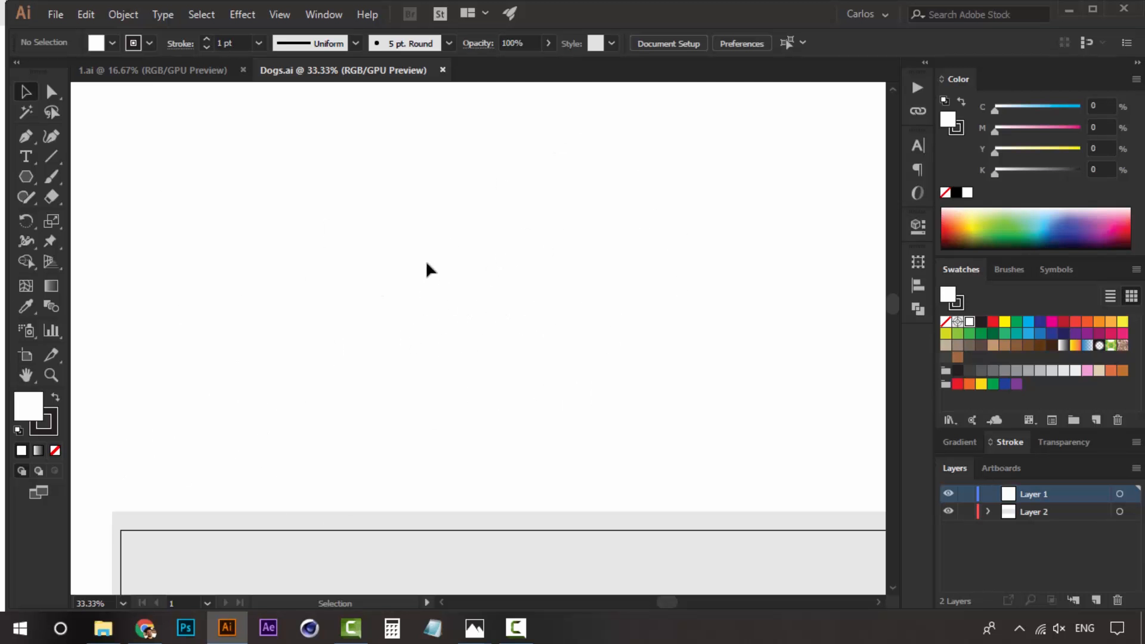
{"action": "left_click", "coordinate": [26, 176]}
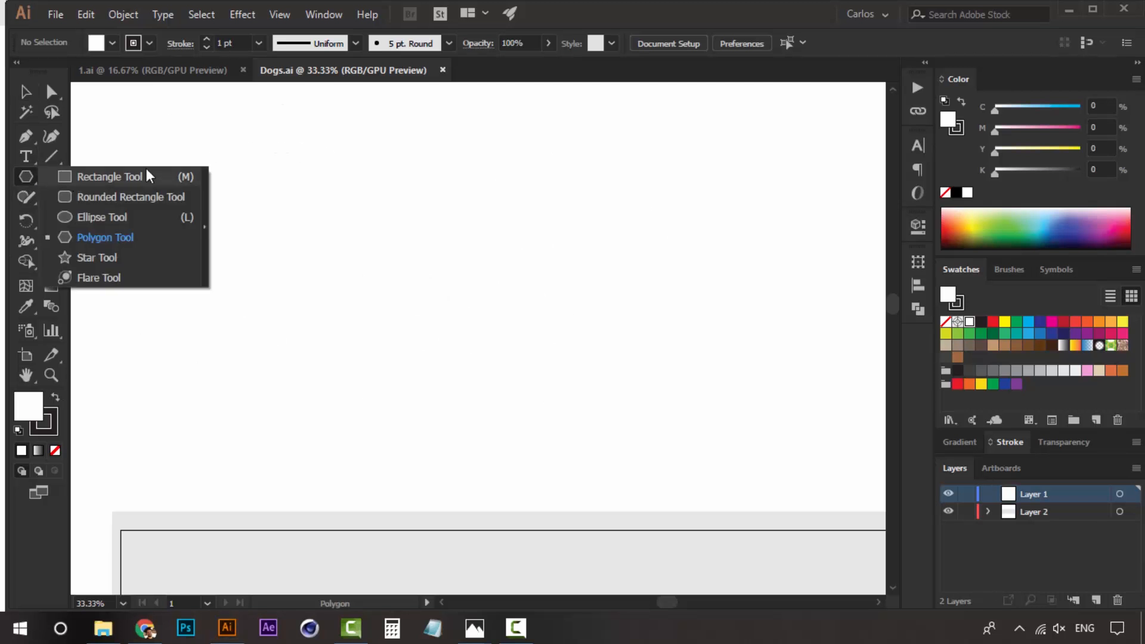
{"action": "left_click", "coordinate": [22, 179]}
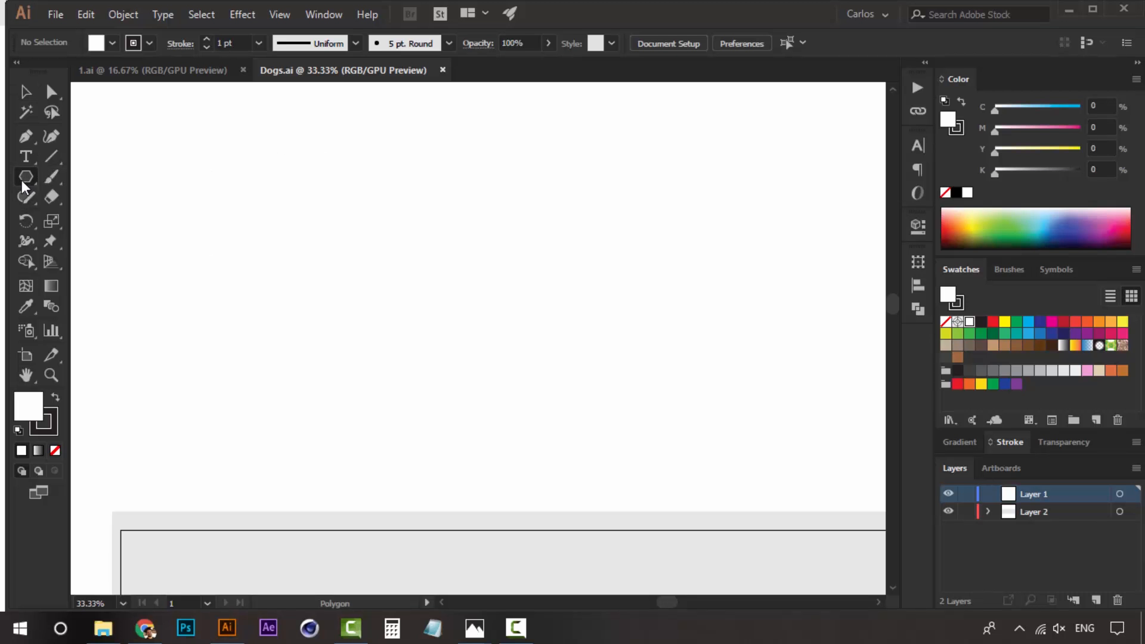
{"action": "key", "text": "z"}
{"action": "left_click", "coordinate": [342, 339]}
{"action": "left_click_drag", "start_coordinate": [351, 357], "coordinate": [396, 268]}
{"action": "key", "text": "v"}
{"action": "left_click_drag", "start_coordinate": [322, 248], "coordinate": [313, 285]}
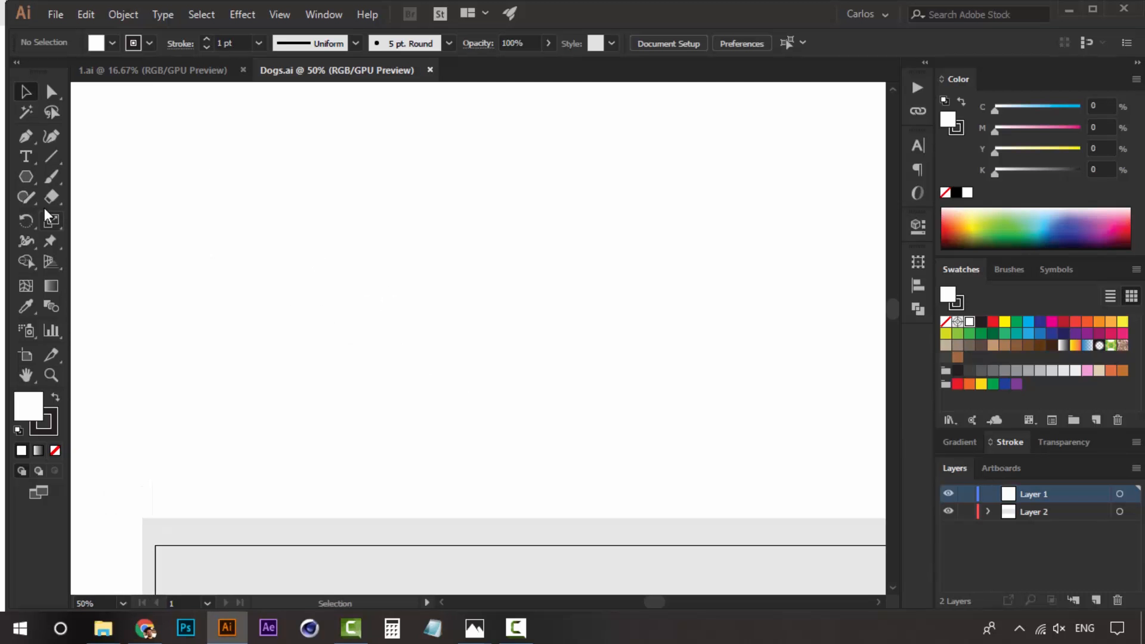
- Draw a rounded rectangle about 330 × 120 px above the artboard, adjusting its corner radius to 36 px while drawing
{"action": "left_click", "coordinate": [34, 177]}
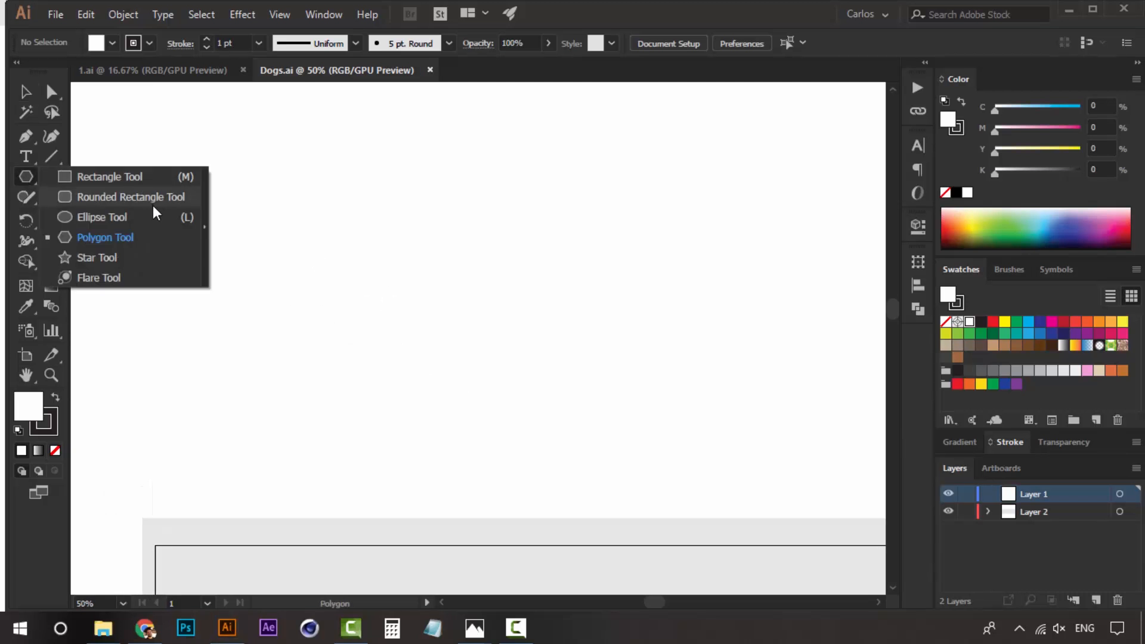
{"action": "left_click", "coordinate": [153, 203]}
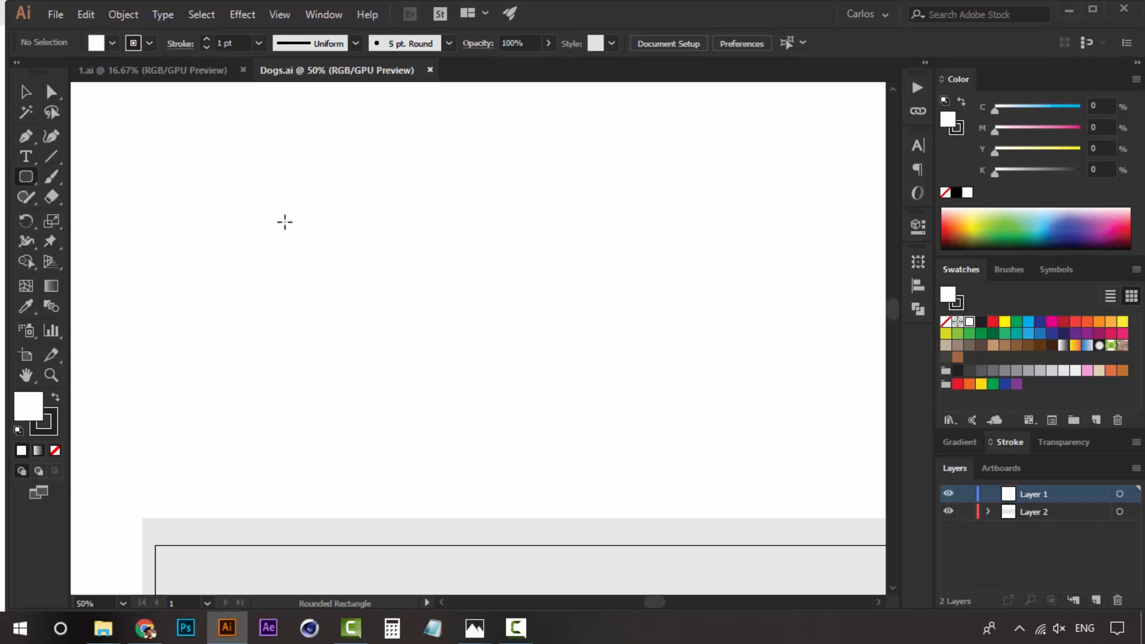
{"action": "key", "text": "z"}
{"action": "left_click", "coordinate": [357, 260]}
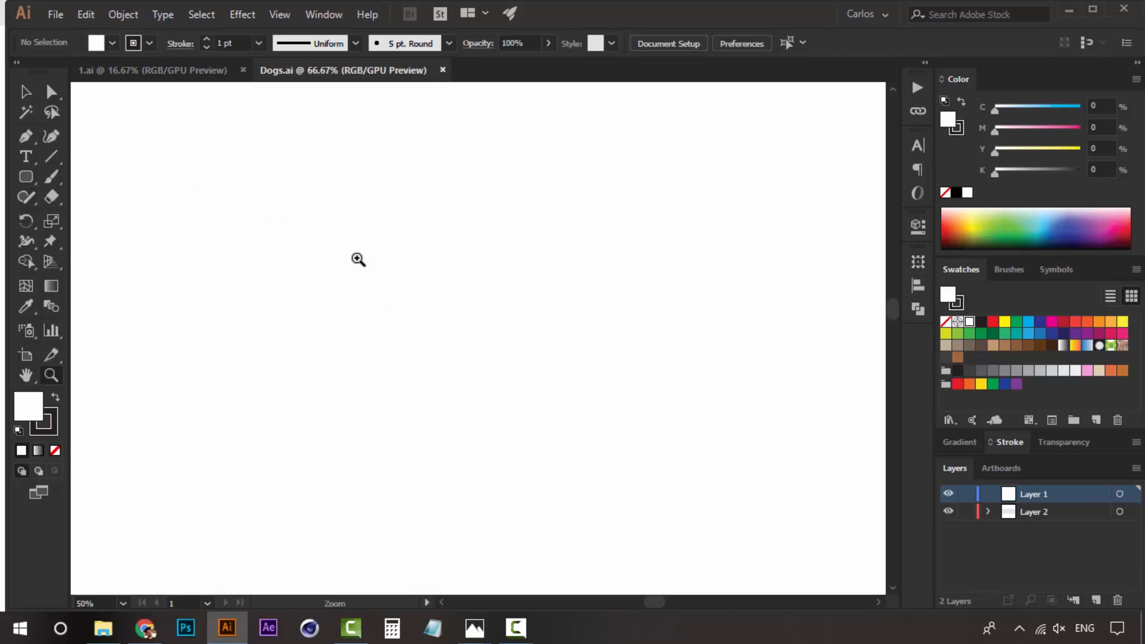
{"action": "left_click", "coordinate": [26, 176]}
{"action": "left_click_drag", "start_coordinate": [276, 220], "coordinate": [606, 366]}
{"action": "key", "text": "Down"}
{"action": "key", "text": "Down"}
{"action": "key", "text": "Down"}
{"action": "key", "text": "Down"}
{"action": "key", "text": "Down"}
{"action": "key", "text": "Down"}
{"action": "key", "text": "Down"}
{"action": "key", "text": "Down"}
{"action": "key", "text": "Up"}
{"action": "key", "text": "Up"}
{"action": "key", "text": "Up"}
{"action": "key", "text": "Up"}
{"action": "key", "text": "Up"}
{"action": "key", "text": "Up"}
{"action": "key", "text": "Up"}
{"action": "key", "text": "Up"}
{"action": "key", "text": "Up"}
{"action": "key", "text": "Up"}
{"action": "key", "text": "Up"}
{"action": "key", "text": "Up"}
{"action": "key", "text": "Up"}
{"action": "key", "text": "Up"}
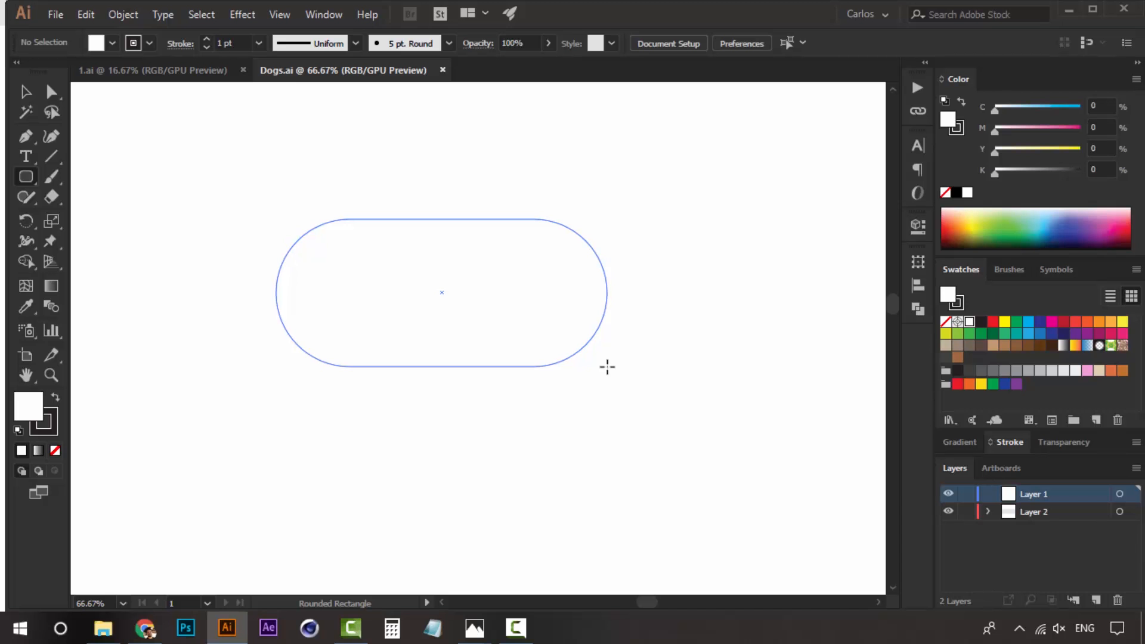
{"action": "left_click_drag", "start_coordinate": [607, 366], "coordinate": [471, 288]}
{"action": "key", "text": "Down"}
{"action": "key", "text": "Down"}
{"action": "key", "text": "Down"}
{"action": "key", "text": "Down"}
{"action": "key", "text": "Down"}
{"action": "key", "text": "Down"}
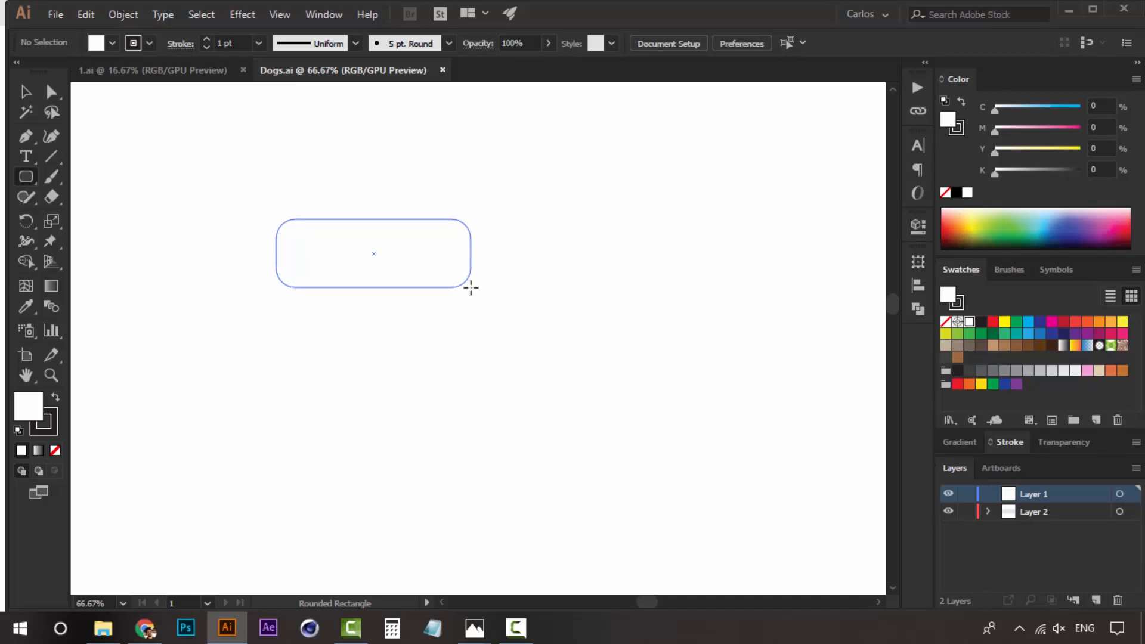
{"action": "left_click_drag", "start_coordinate": [473, 288], "coordinate": [461, 287]}
- Place a second rounded rectangle of 329.9835 × 119.994 px with a 36 px corner radius by exact dimensions, and delete it
{"action": "left_click", "coordinate": [412, 350]}
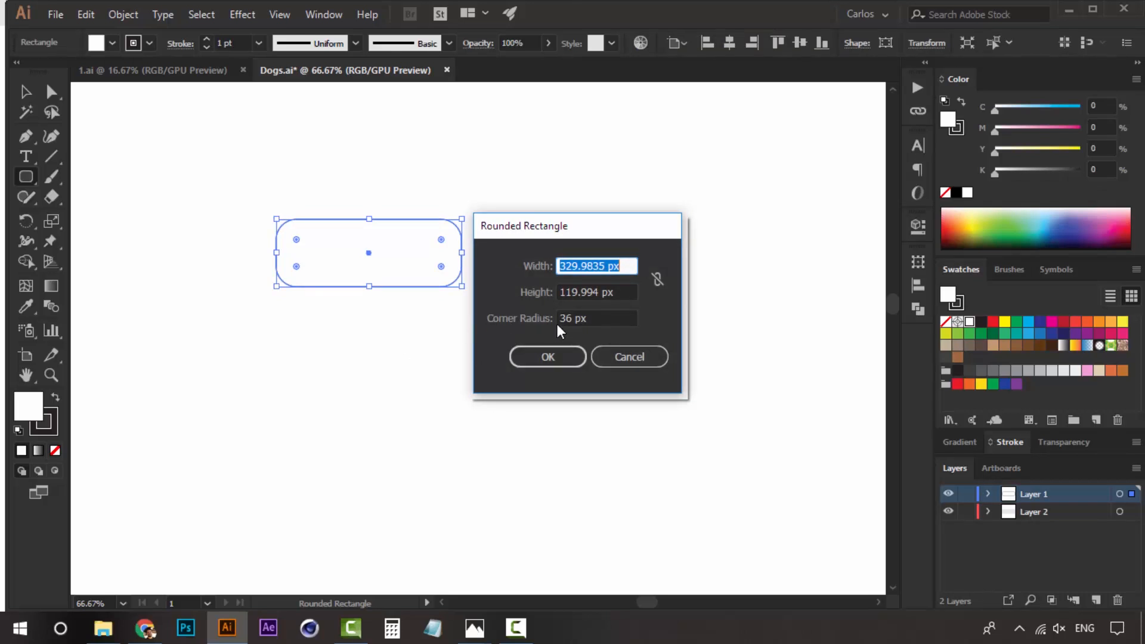
{"action": "left_click", "coordinate": [562, 359]}
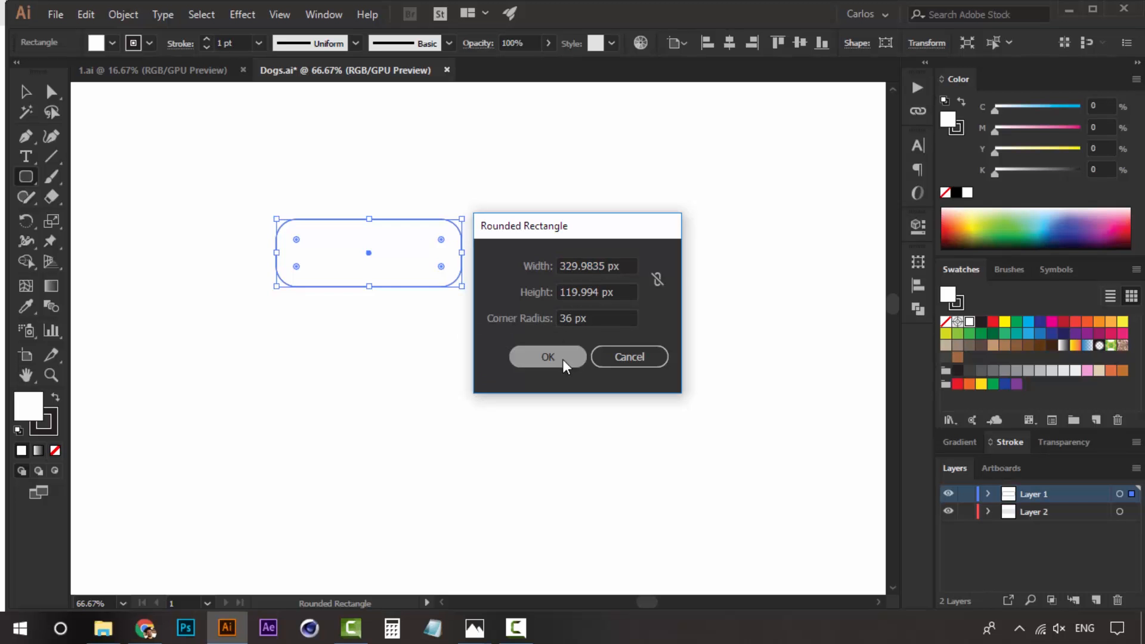
{"action": "key", "text": "v"}
{"action": "left_click", "coordinate": [577, 288]}
{"action": "left_click", "coordinate": [567, 376]}
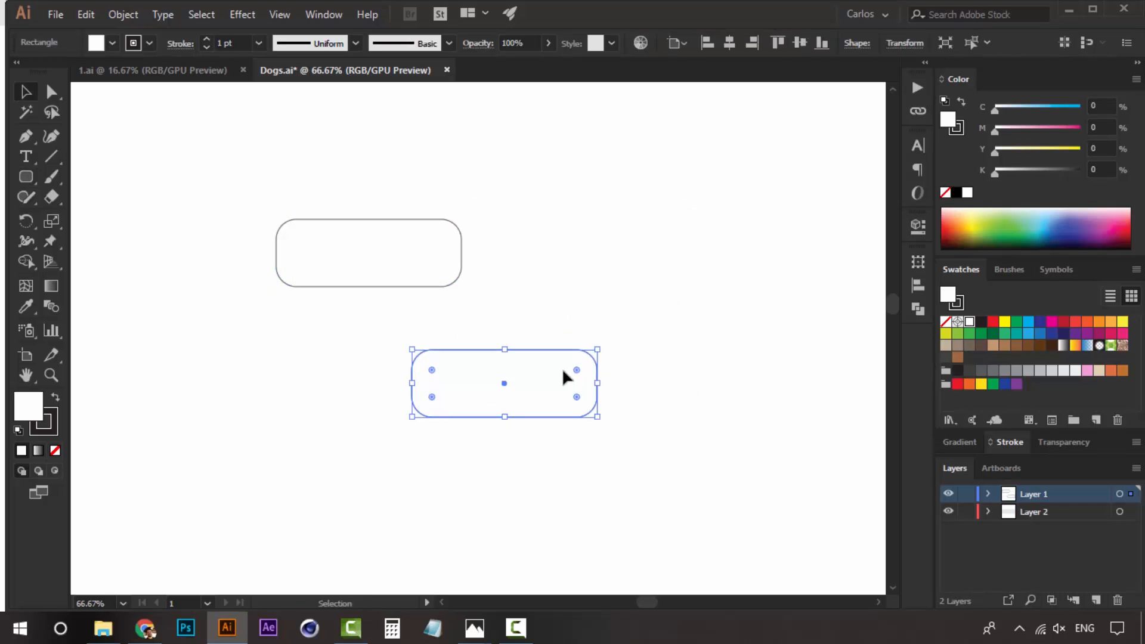
{"action": "key", "text": "Delete"}
- Select the remaining rounded rectangle and align its stroke to the outside
{"action": "key", "text": "backslash"}
{"action": "key", "text": "z"}
{"action": "left_click", "coordinate": [436, 395], "text": "alt"}
{"action": "left_click", "coordinate": [436, 395], "text": "alt"}
{"action": "key", "text": "v"}
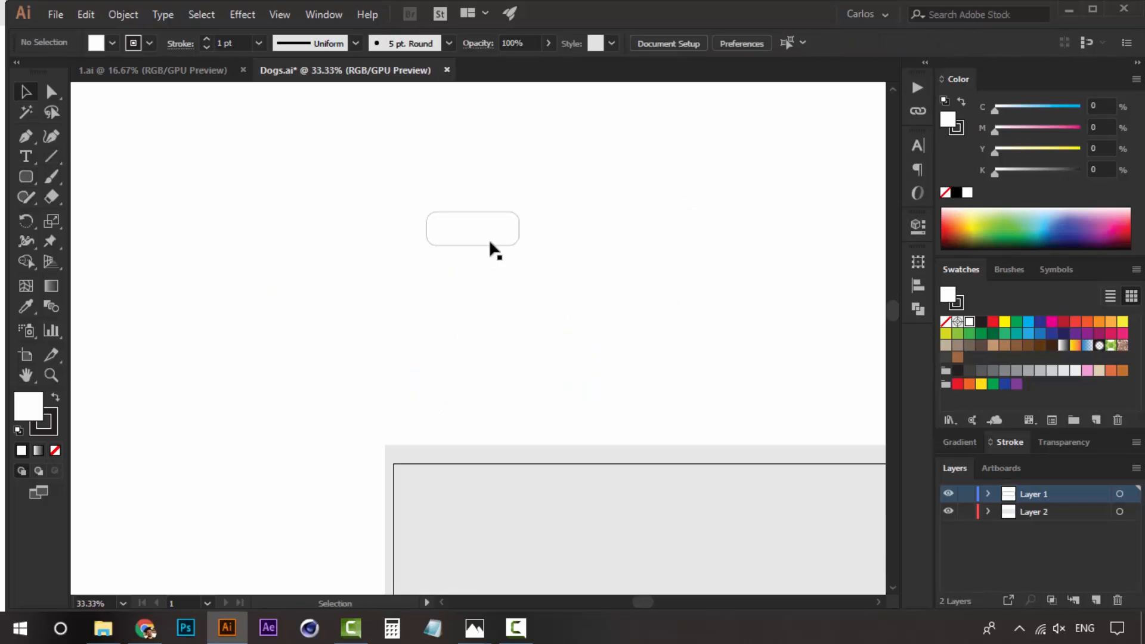
{"action": "left_click_drag", "start_coordinate": [493, 245], "coordinate": [520, 306]}
{"action": "key", "text": "z"}
{"action": "left_click", "coordinate": [489, 298]}
{"action": "left_click", "coordinate": [483, 315]}
{"action": "key", "text": "v"}
{"action": "left_click_drag", "start_coordinate": [481, 349], "coordinate": [356, 313]}
{"action": "left_click", "coordinate": [465, 233]}
{"action": "left_click", "coordinate": [466, 270]}
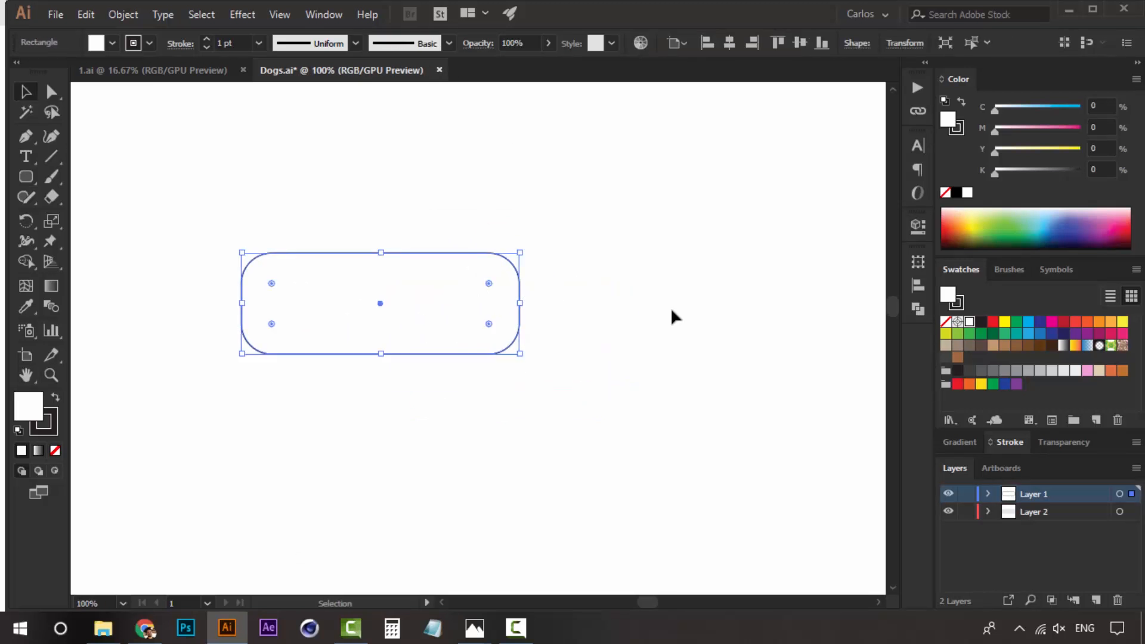
{"action": "left_click", "coordinate": [1008, 442]}
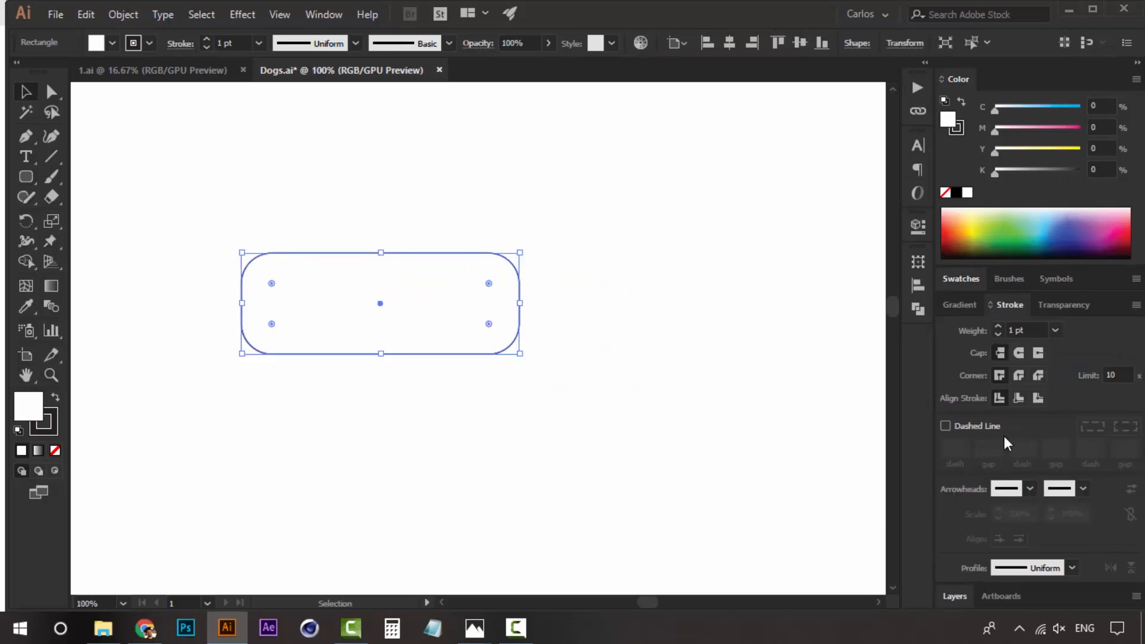
{"action": "left_click", "coordinate": [1036, 398]}
- Increase the rounded rectangle's stroke weight to 5 pt and deselect it
{"action": "left_click", "coordinate": [994, 322]}
{"action": "left_click", "coordinate": [994, 322]}
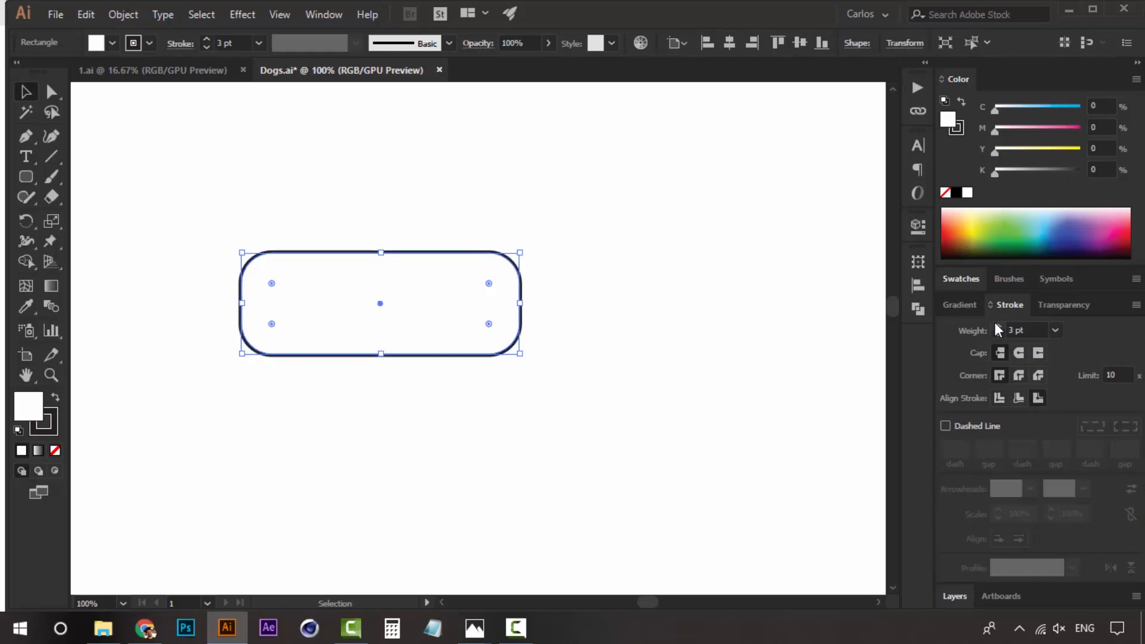
{"action": "left_click", "coordinate": [995, 322]}
{"action": "left_click", "coordinate": [995, 322]}
{"action": "left_click", "coordinate": [573, 234]}
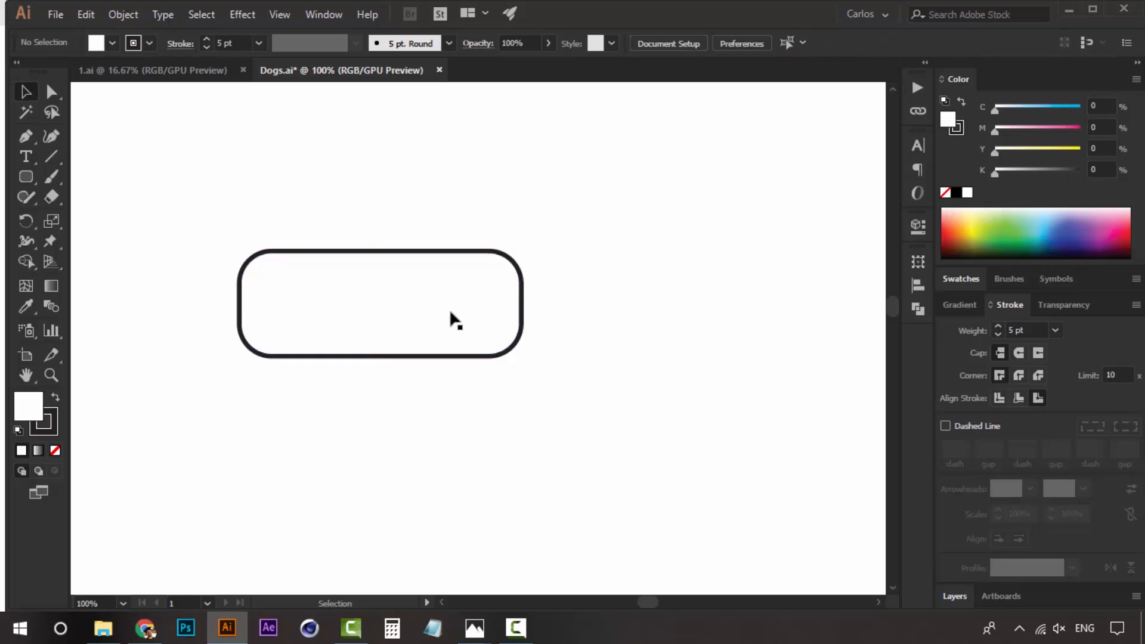
- Move the rounded rectangle slightly down and to the right, and set its stroke weight to 10 pt
{"action": "left_click_drag", "start_coordinate": [449, 320], "coordinate": [458, 333]}
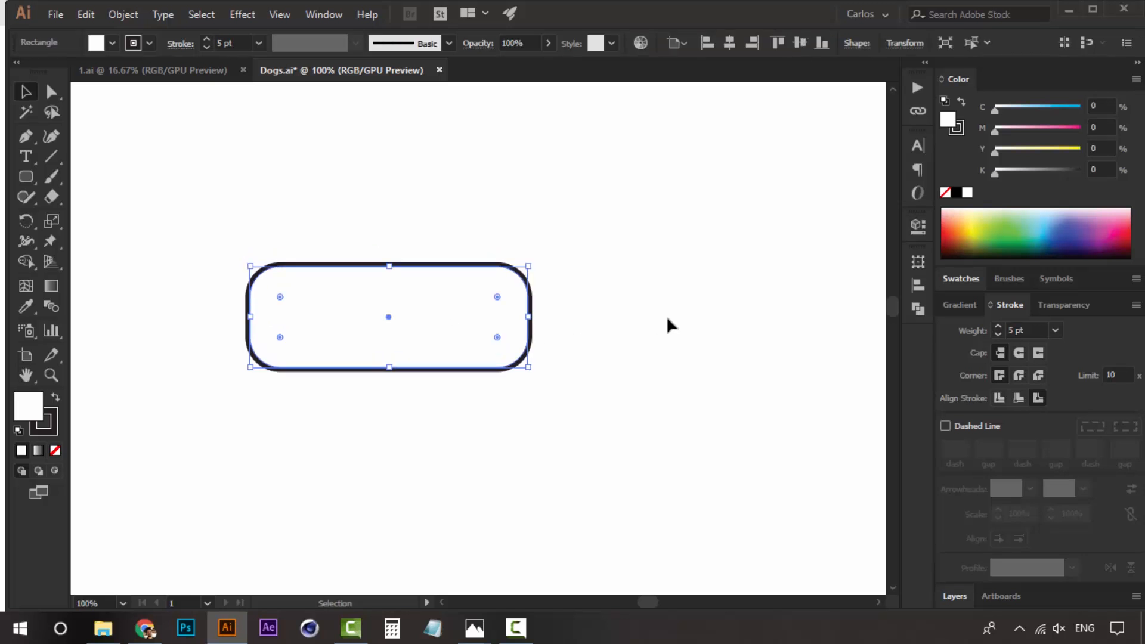
{"action": "key", "text": "a"}
{"action": "left_click", "coordinate": [467, 335]}
{"action": "left_click", "coordinate": [1054, 330]}
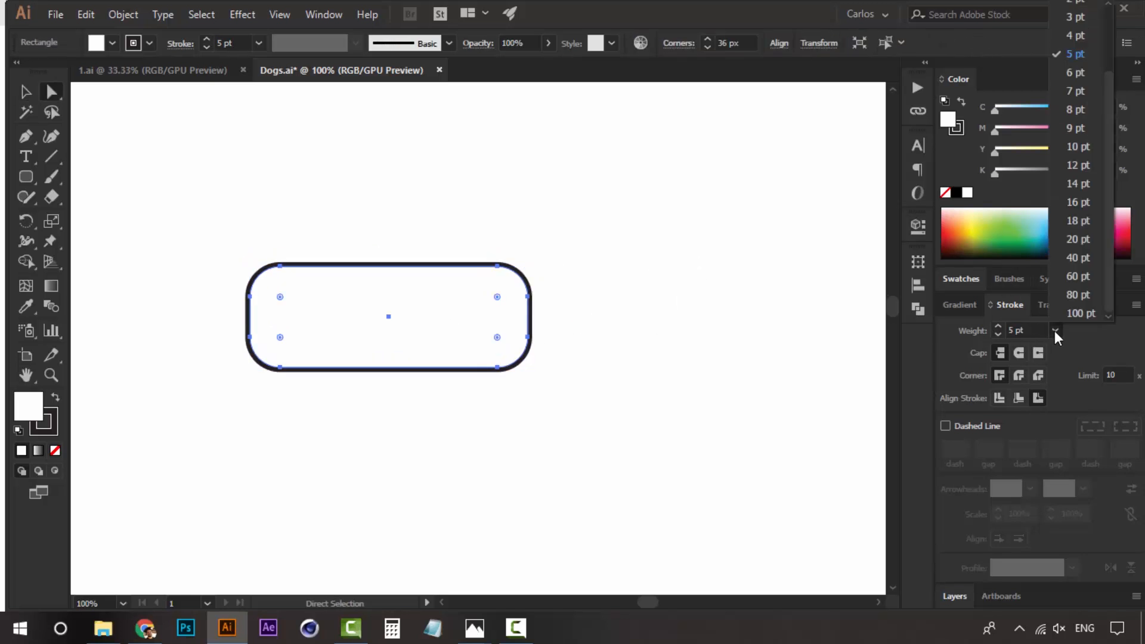
{"action": "left_click", "coordinate": [1075, 147]}
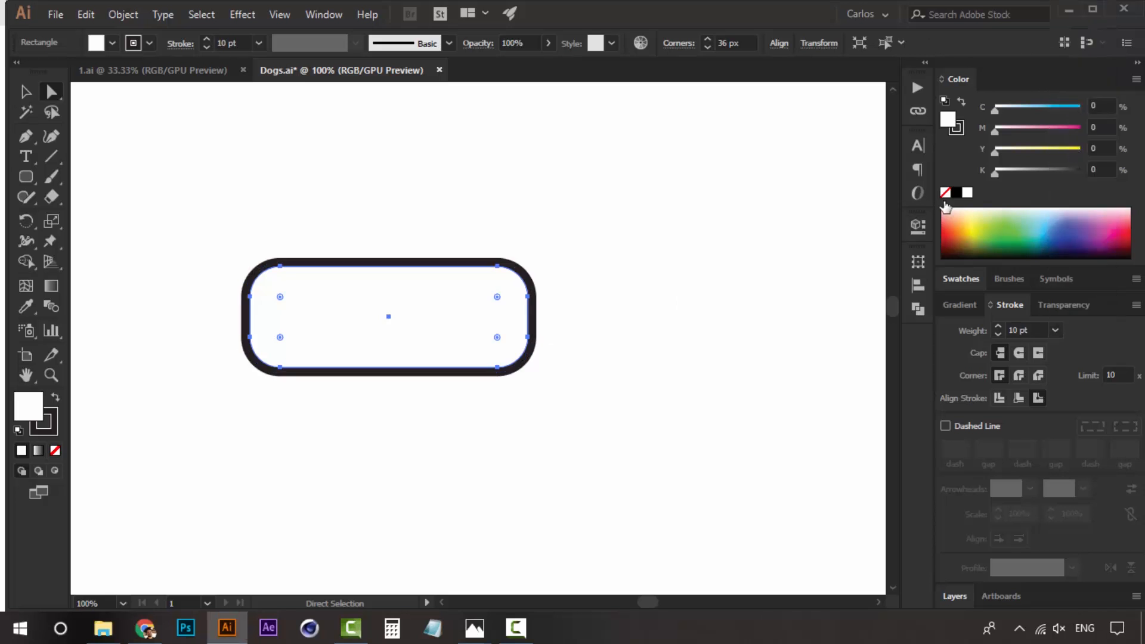
{"action": "left_click", "coordinate": [620, 288]}
{"action": "key", "text": "z"}
{"action": "left_click", "coordinate": [438, 372], "text": "alt"}
{"action": "left_click", "coordinate": [441, 372], "text": "alt"}
{"action": "left_click_drag", "start_coordinate": [534, 369], "coordinate": [518, 407]}
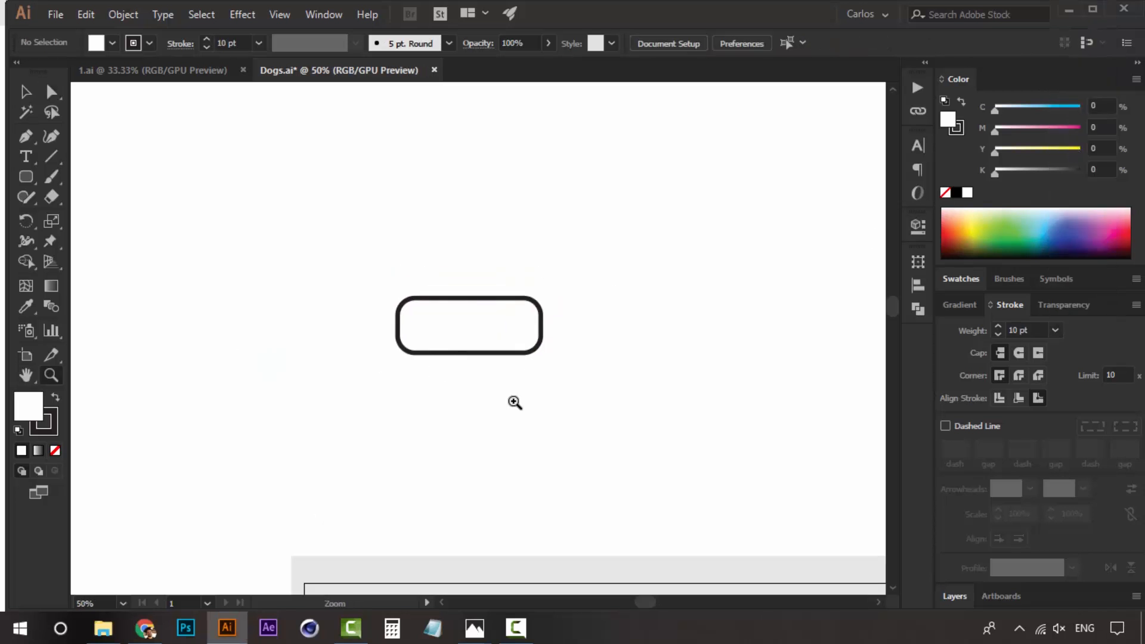
{"action": "left_click", "coordinate": [498, 368]}
{"action": "left_click_drag", "start_coordinate": [481, 299], "coordinate": [561, 344]}
{"action": "key", "text": "ctrl+1"}
{"action": "key", "text": "v"}
{"action": "left_click", "coordinate": [564, 241]}
{"action": "left_click_drag", "start_coordinate": [545, 288], "coordinate": [507, 321]}
{"action": "key", "text": "z"}
{"action": "left_click", "coordinate": [528, 334], "text": "alt"}
{"action": "left_click_drag", "start_coordinate": [487, 375], "coordinate": [548, 401]}
{"action": "left_click", "coordinate": [457, 399]}
{"action": "key", "text": "v"}
{"action": "left_click", "coordinate": [539, 255]}
{"action": "key", "text": "z"}
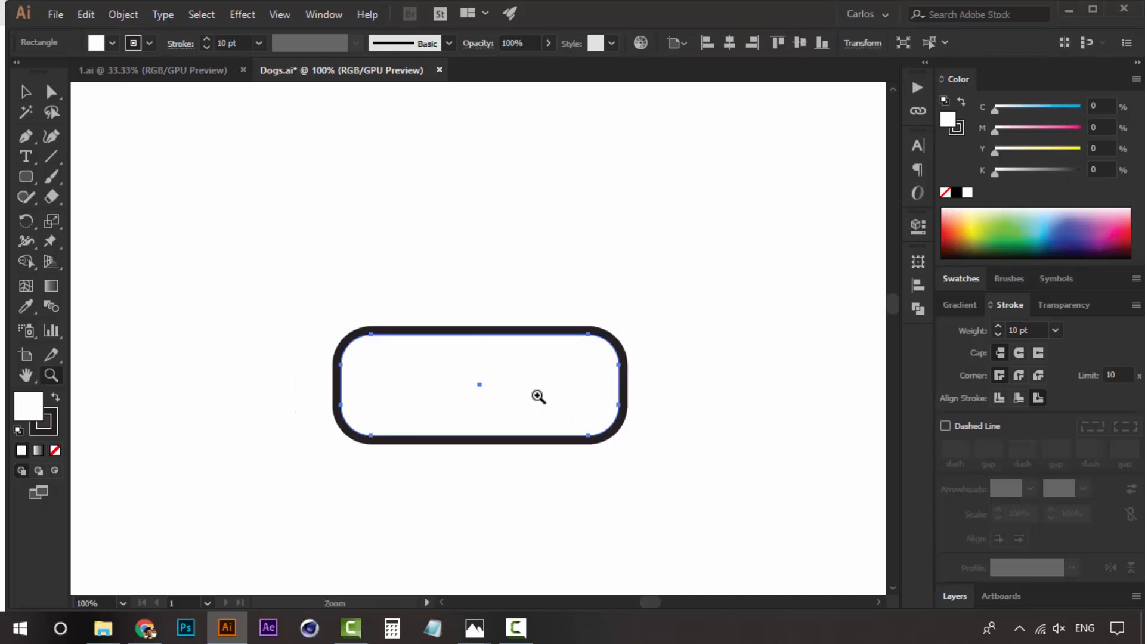
{"action": "left_click", "coordinate": [539, 390], "text": "alt"}
{"action": "left_click", "coordinate": [539, 384], "text": "alt"}
{"action": "left_click_drag", "start_coordinate": [442, 328], "coordinate": [431, 433]}
{"action": "left_click", "coordinate": [470, 388]}
{"action": "key", "text": "v"}
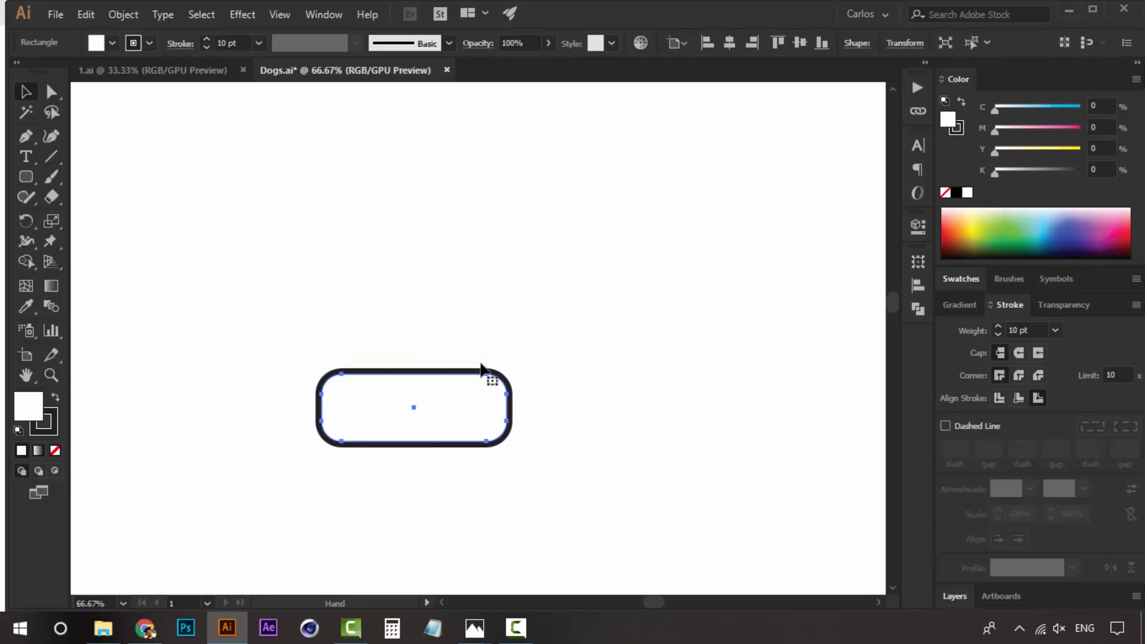
- Draw a taller, narrower rounded rectangle overlapping the middle of the wide rounded rectangle and rising above it
{"action": "left_click", "coordinate": [484, 352]}
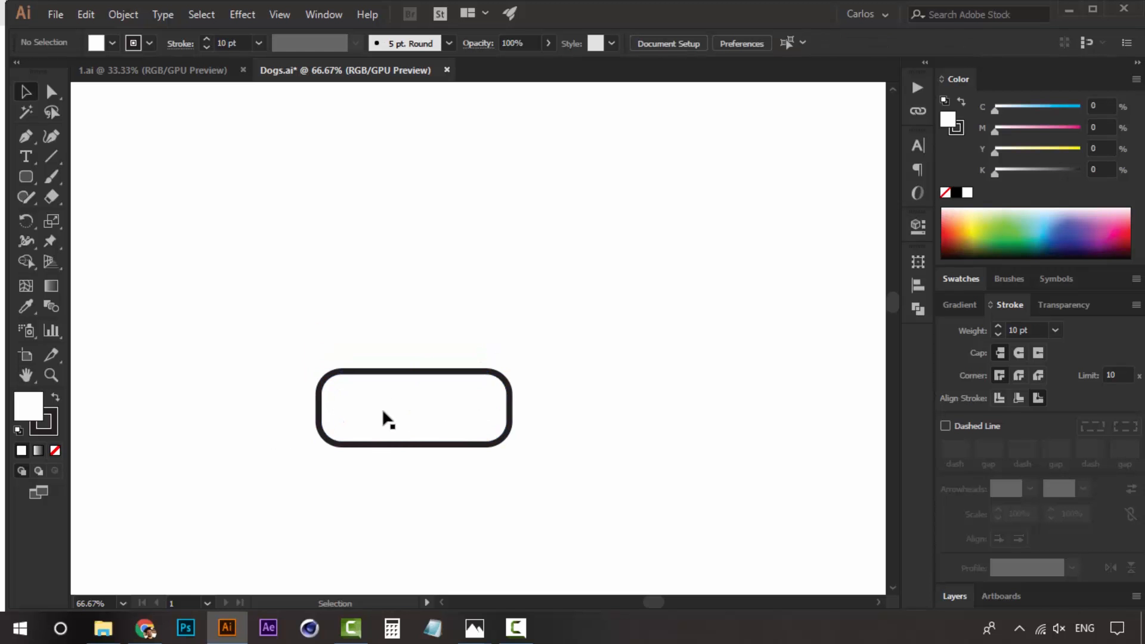
{"action": "left_click_drag", "start_coordinate": [26, 177], "coordinate": [131, 197]}
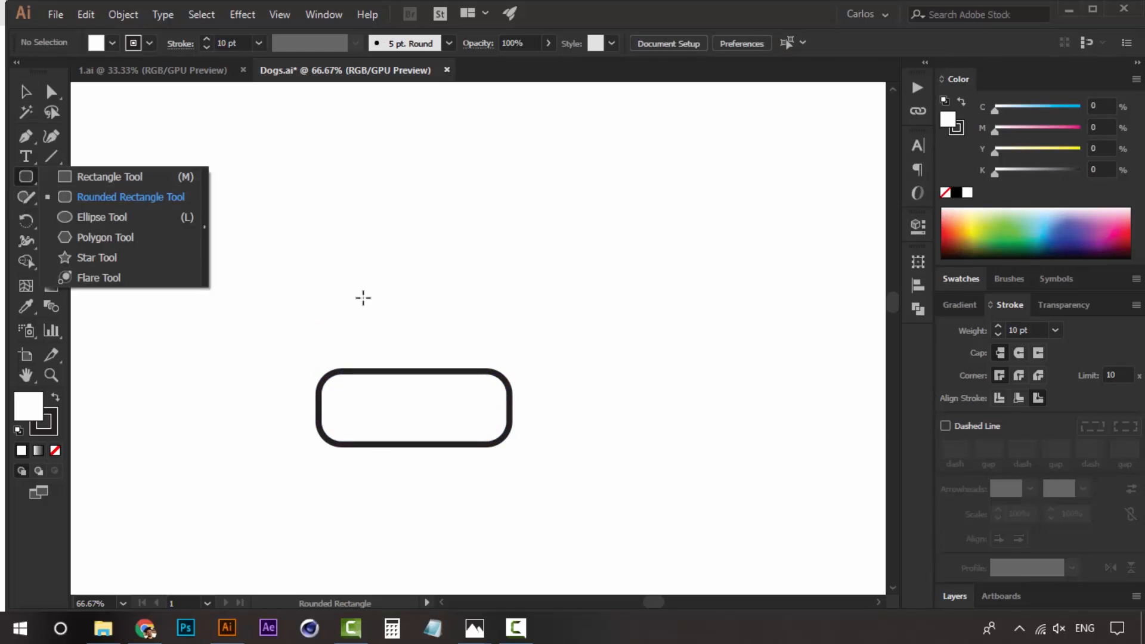
{"action": "mouse_move", "coordinate": [362, 298]}
{"action": "left_mouse_down"}
{"action": "mouse_move", "coordinate": [472, 403]}
{"action": "mouse_move", "coordinate": [460, 439]}
{"action": "mouse_move", "coordinate": [471, 445]}
{"action": "left_mouse_up"}
{"action": "key", "text": "v"}
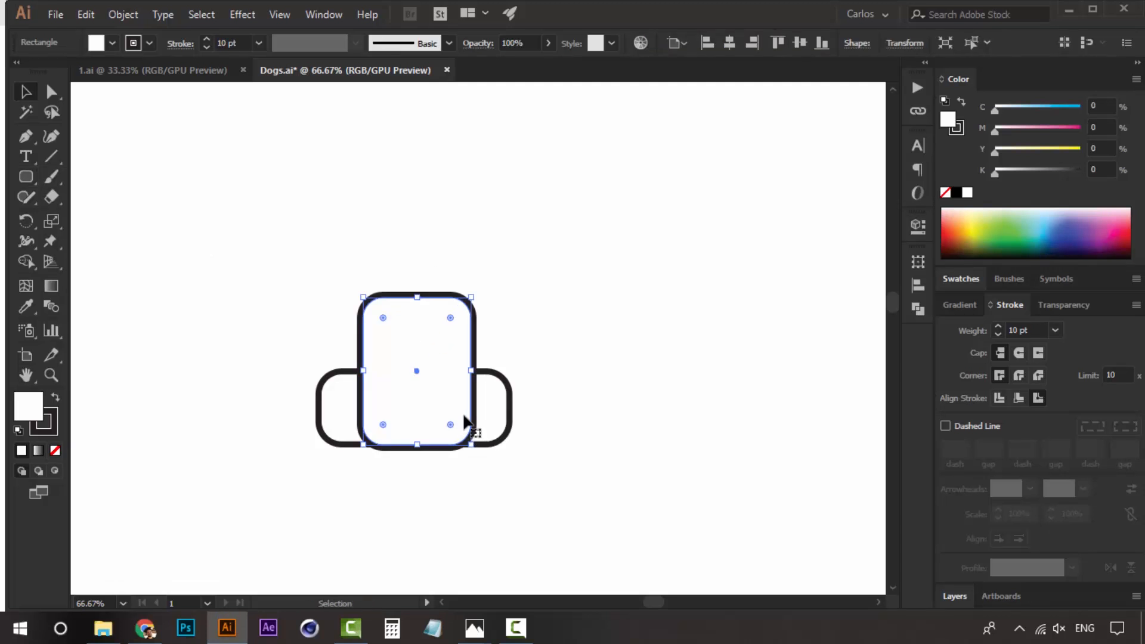
- Nudge the tall rounded rectangle up until its bottom edge lines up with the wide rectangle's bottom edge, and deselect it
{"action": "key", "text": "Up"}
{"action": "key", "text": "Up"}
{"action": "key", "text": "Up"}
{"action": "key", "text": "Up"}
{"action": "key", "text": "Up"}
{"action": "key", "text": "Up"}
{"action": "key", "text": "Up"}
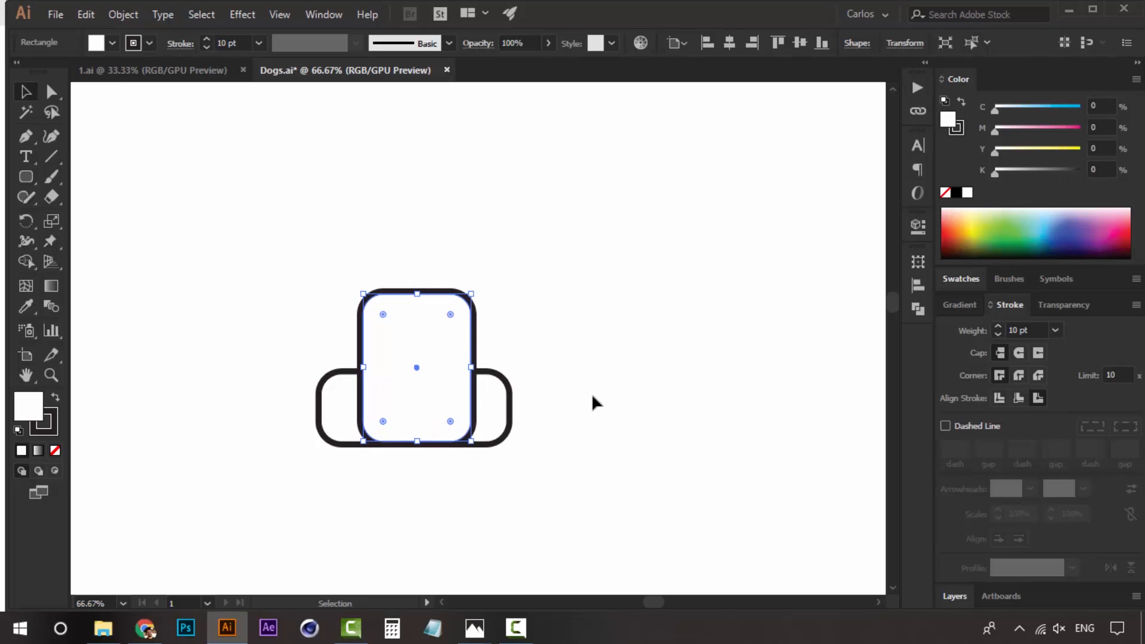
{"action": "left_click", "coordinate": [592, 392]}
{"action": "left_click", "coordinate": [444, 399]}
{"action": "left_click", "coordinate": [601, 370]}
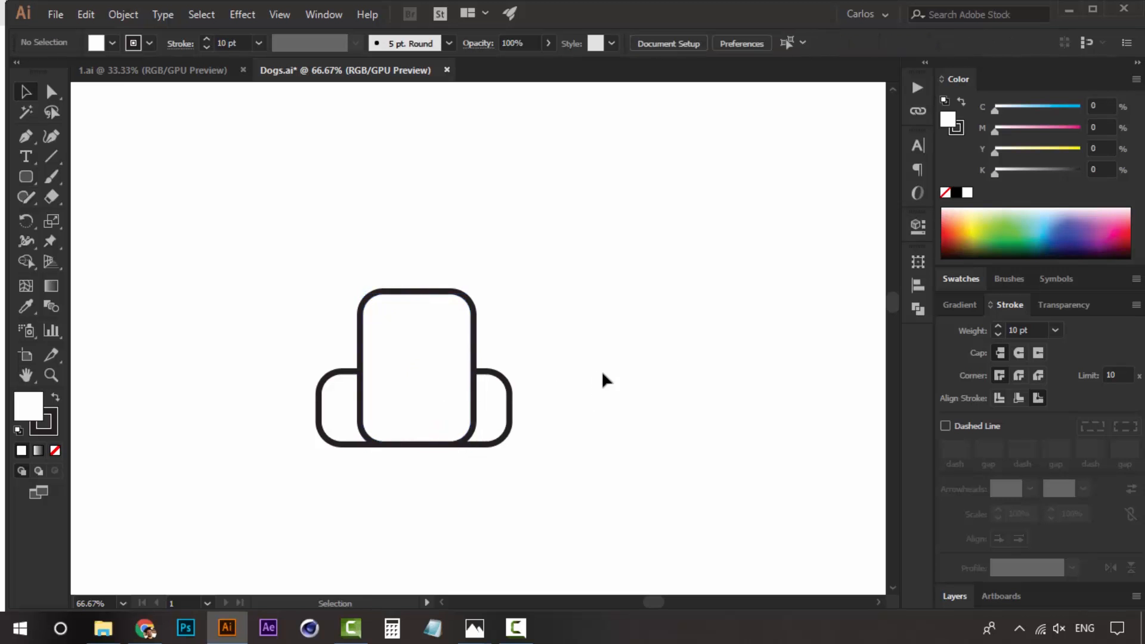
{"action": "left_click", "coordinate": [436, 419]}
{"action": "left_click", "coordinate": [547, 329]}
- Shorten the tall rounded rectangle slightly by moving only its top anchor points down, keeping the rounded corners
{"action": "key", "text": "a"}
{"action": "left_click_drag", "start_coordinate": [525, 248], "coordinate": [331, 326]}
{"action": "left_click", "coordinate": [527, 283]}
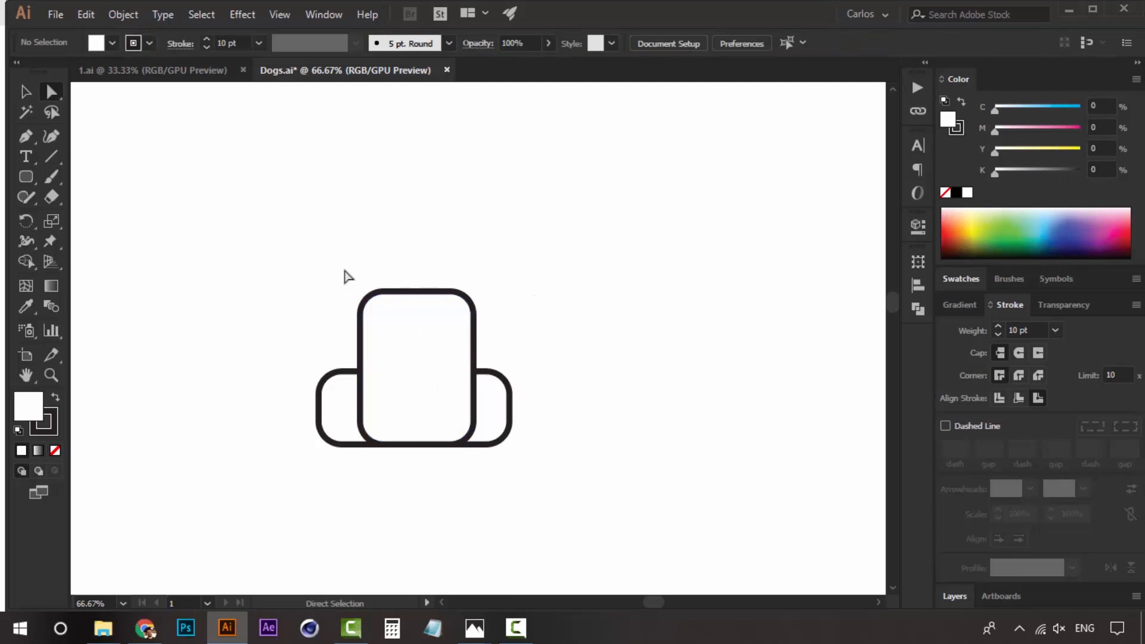
{"action": "left_click_drag", "start_coordinate": [243, 234], "coordinate": [536, 325]}
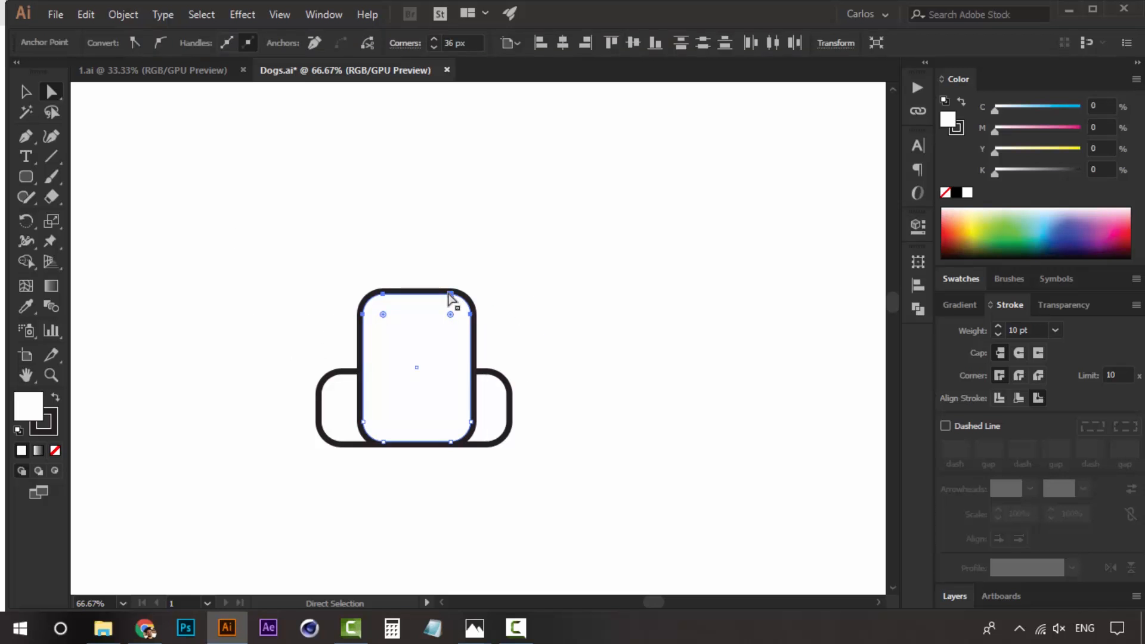
{"action": "left_click_drag", "start_coordinate": [448, 293], "coordinate": [451, 311]}
{"action": "left_click", "coordinate": [307, 380]}
{"action": "left_click_drag", "start_coordinate": [489, 347], "coordinate": [448, 366]}
{"action": "key", "text": "v"}
{"action": "left_click_drag", "start_coordinate": [495, 276], "coordinate": [542, 258]}
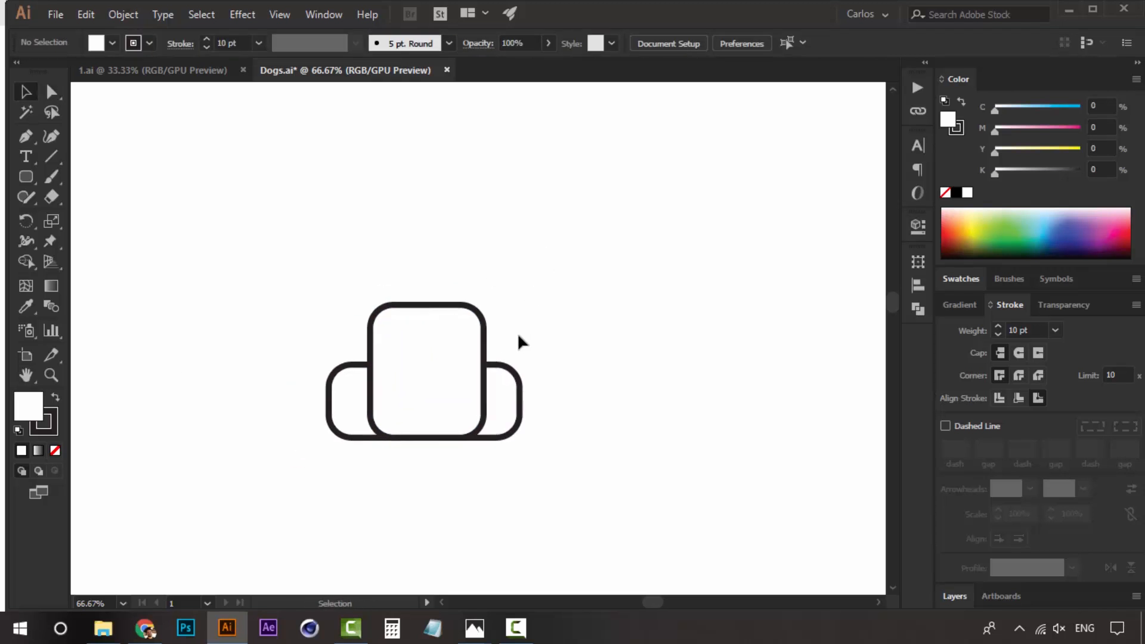
{"action": "left_click_drag", "start_coordinate": [509, 376], "coordinate": [503, 367]}
{"action": "left_click", "coordinate": [441, 338]}
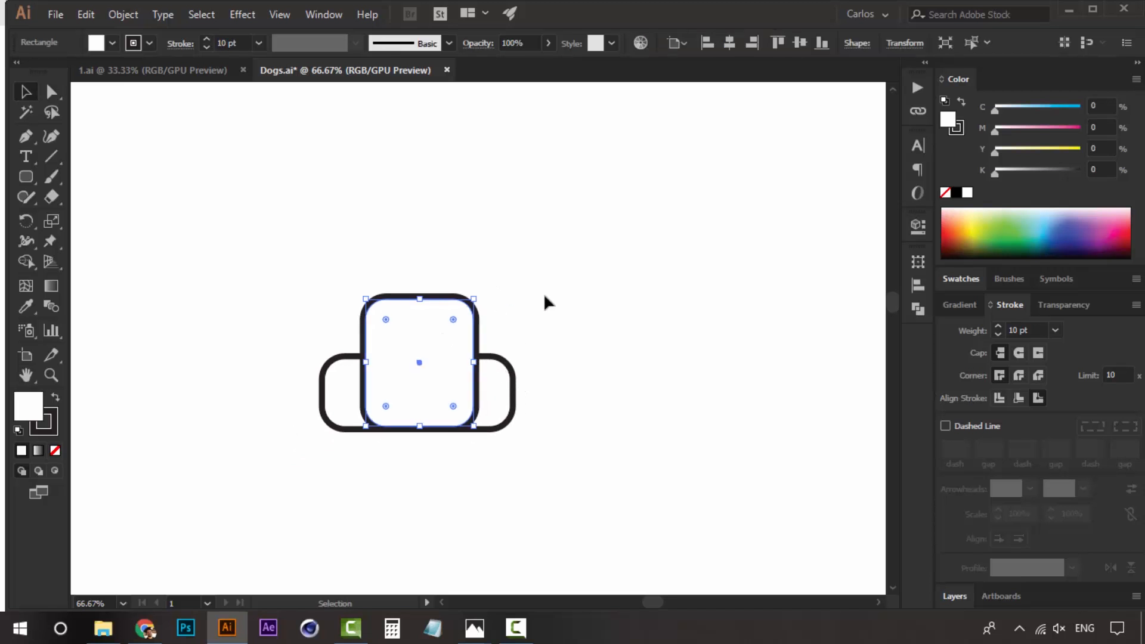
{"action": "left_click", "coordinate": [551, 289]}
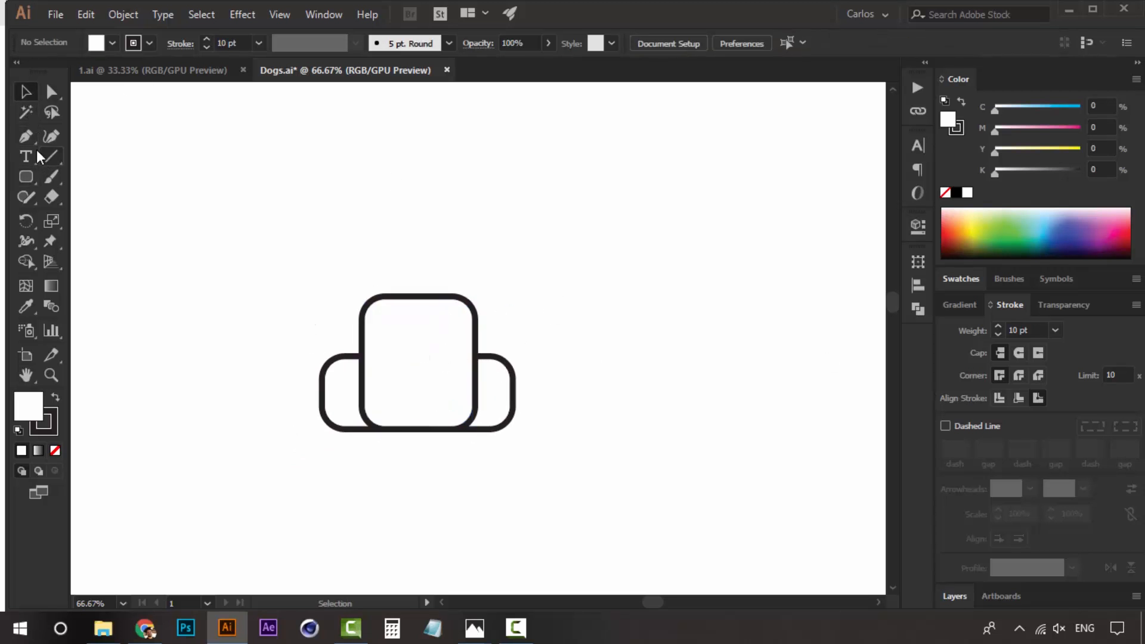
- Draw a two-point vertical curve bulging to the right with the Pen tool, in the empty area beside the rectangles
{"action": "left_click_drag", "start_coordinate": [430, 300], "coordinate": [385, 296]}
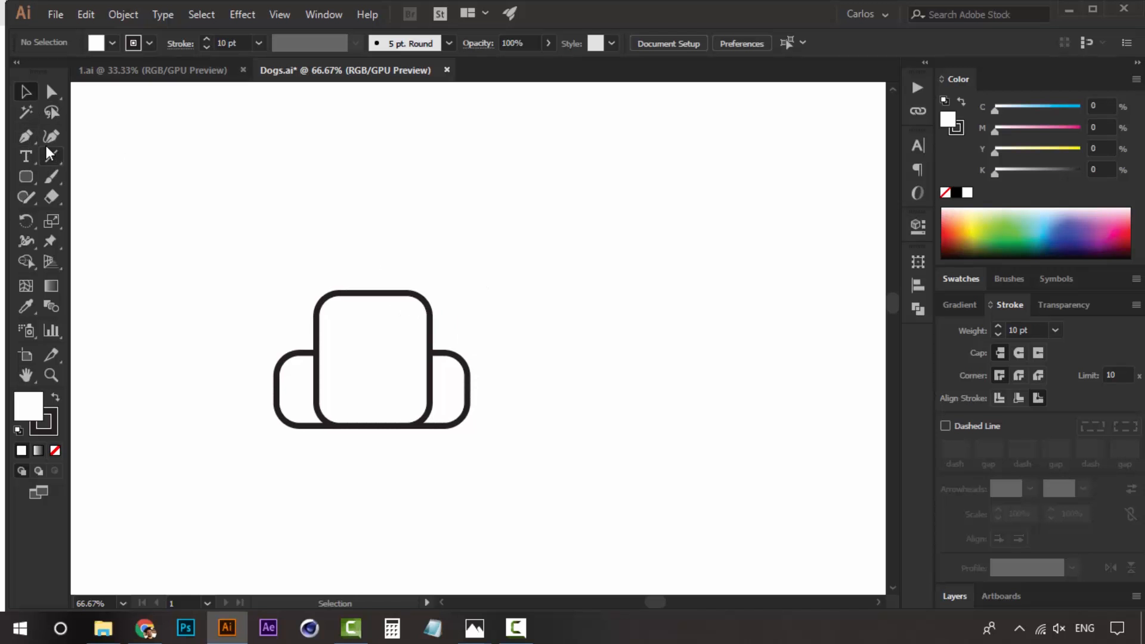
{"action": "left_click", "coordinate": [26, 138]}
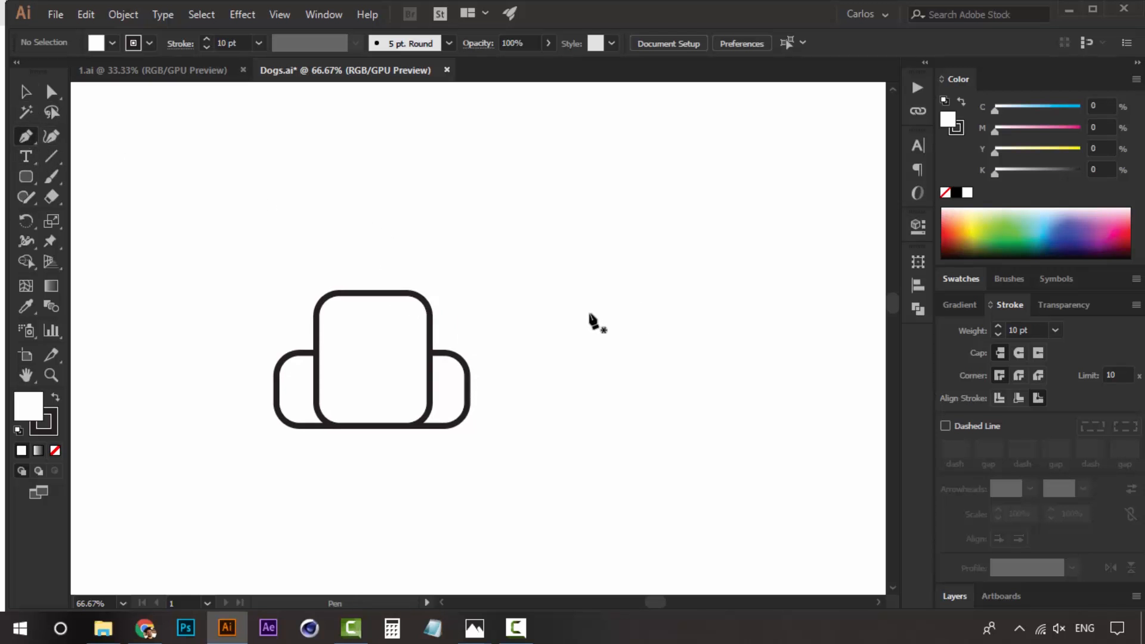
{"action": "left_click_drag", "start_coordinate": [537, 328], "coordinate": [551, 297]}
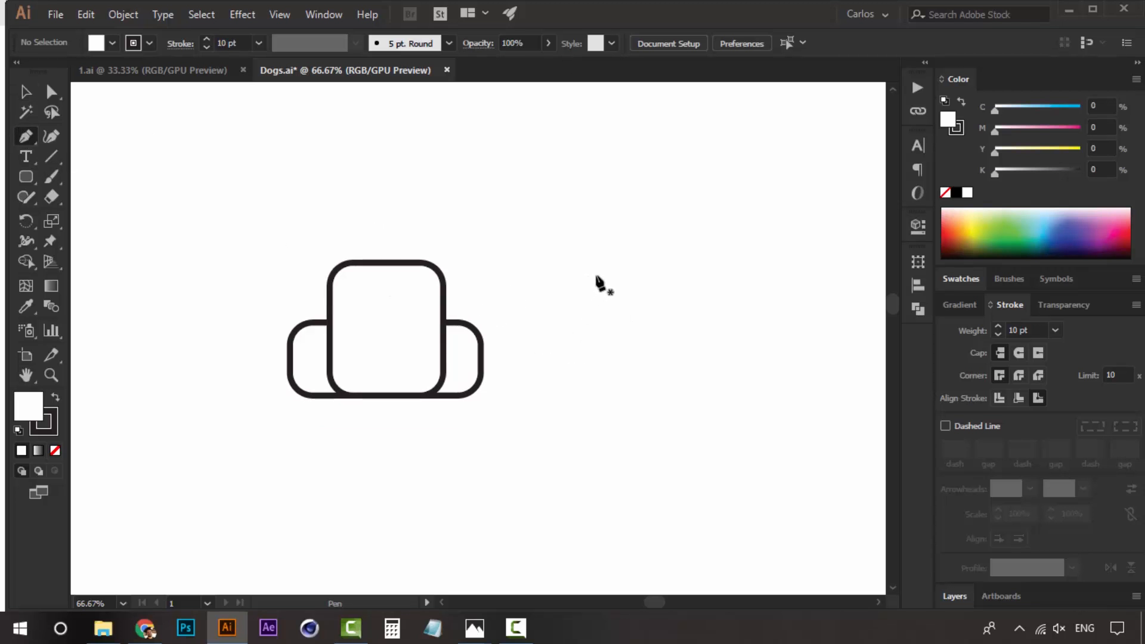
{"action": "left_click", "coordinate": [598, 274]}
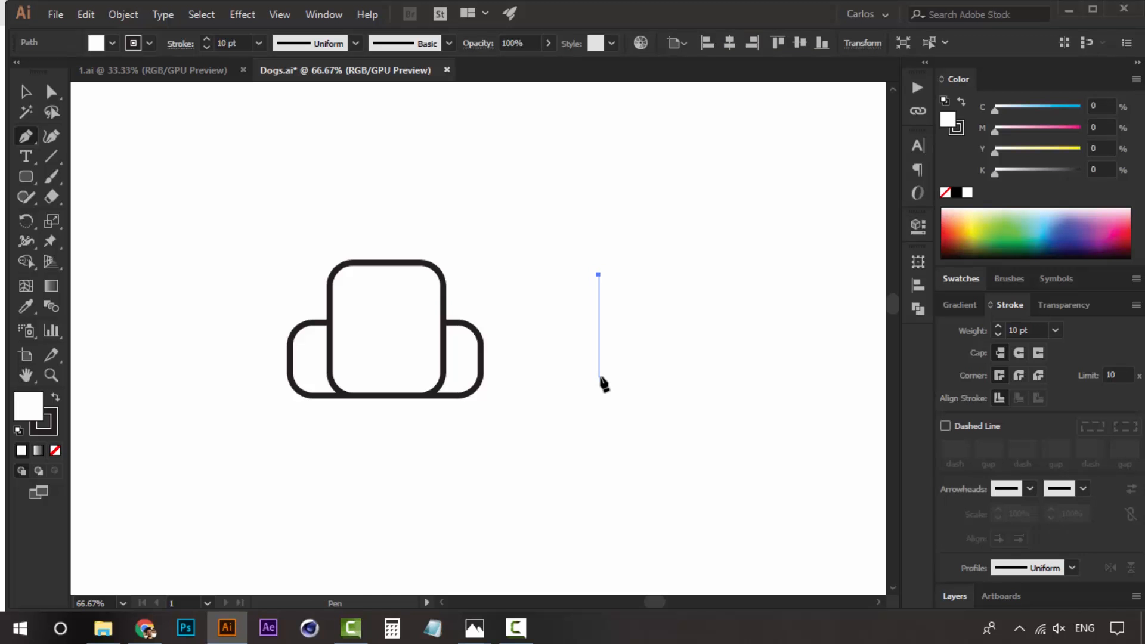
{"action": "left_click_drag", "start_coordinate": [599, 376], "coordinate": [570, 429]}
{"action": "left_click", "coordinate": [30, 94]}
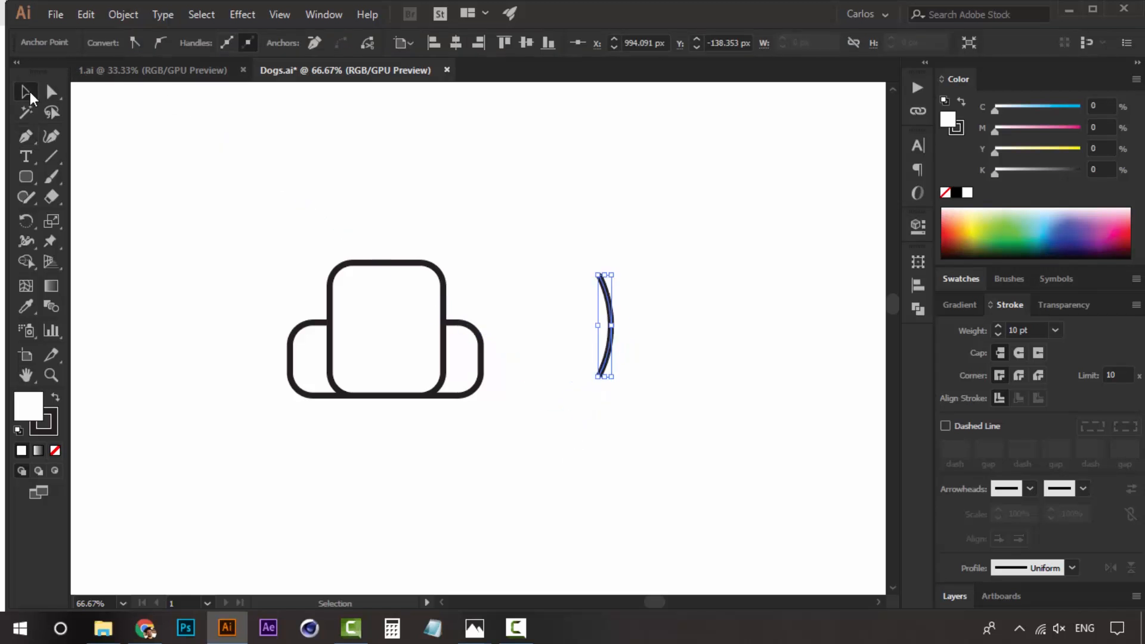
{"action": "left_click", "coordinate": [692, 302]}
- Give the curved path a round cap and a stroke weight of 65 pt
{"action": "left_click_drag", "start_coordinate": [665, 238], "coordinate": [576, 388]}
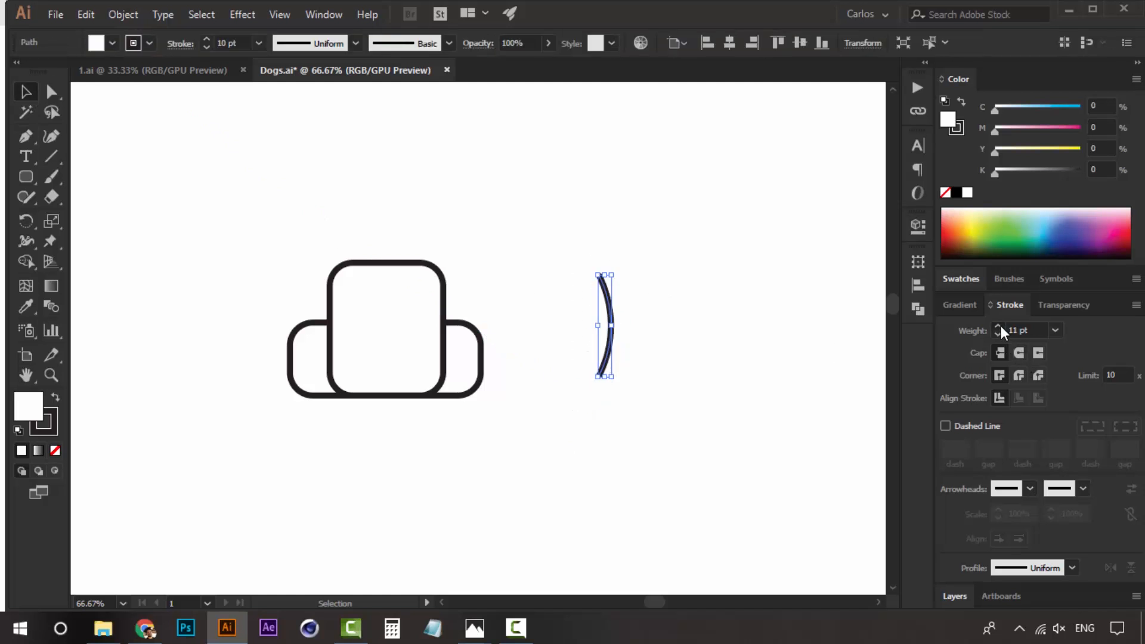
{"action": "left_click_drag", "start_coordinate": [1000, 325], "coordinate": [1001, 326]}
{"action": "left_click", "coordinate": [1021, 353]}
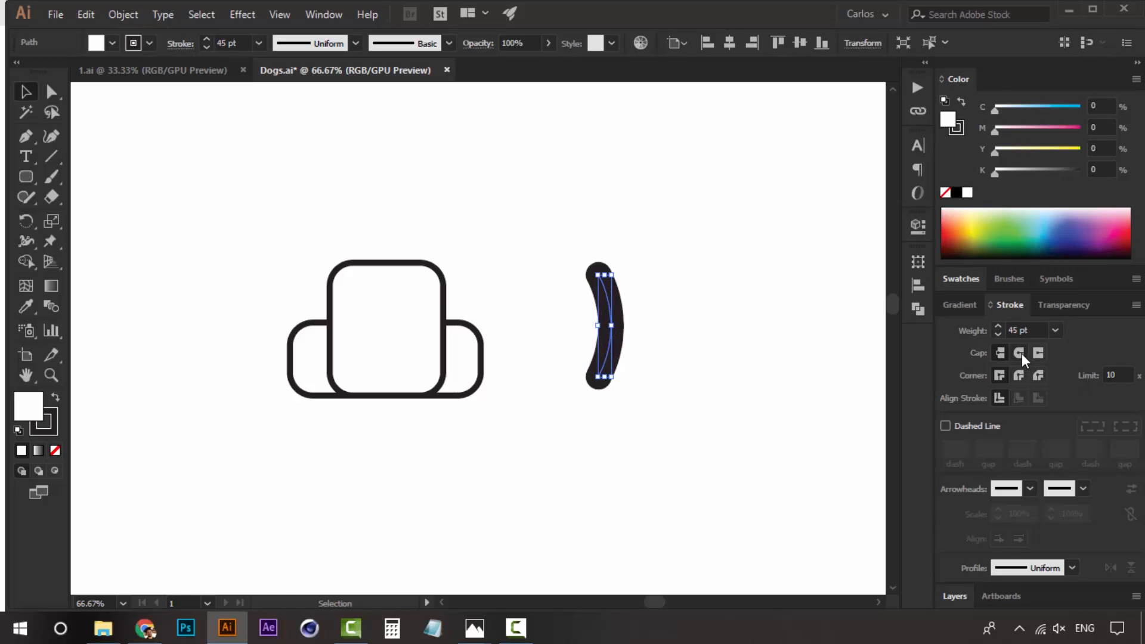
{"action": "left_click", "coordinate": [701, 308]}
{"action": "left_click", "coordinate": [602, 309]}
{"action": "left_click_drag", "start_coordinate": [996, 325], "coordinate": [995, 325]}
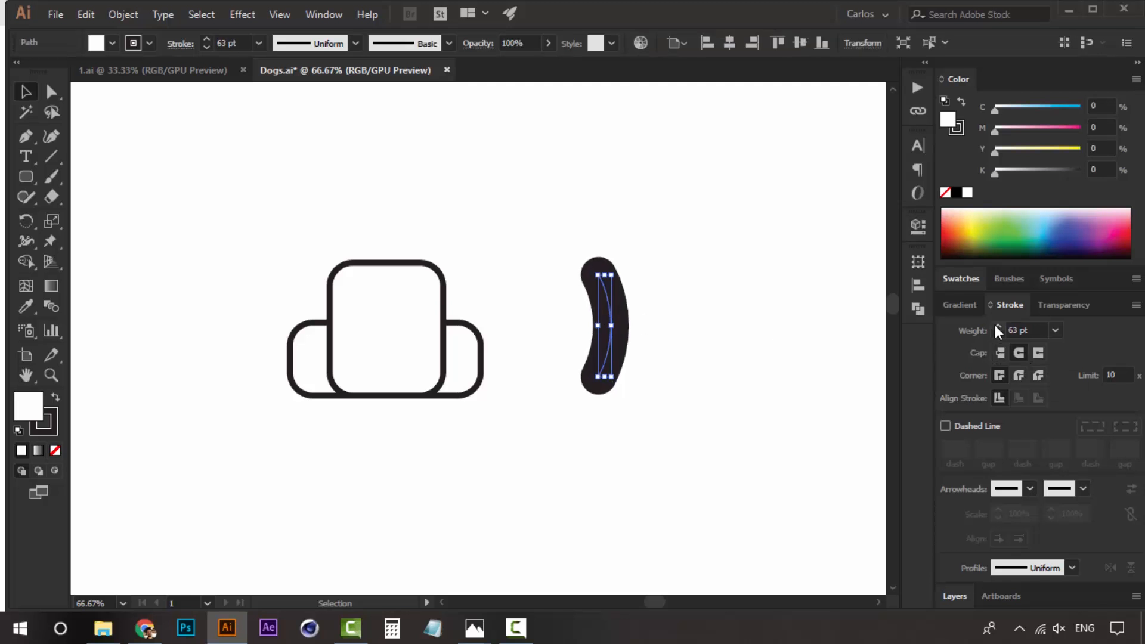
{"action": "left_click", "coordinate": [1024, 330]}
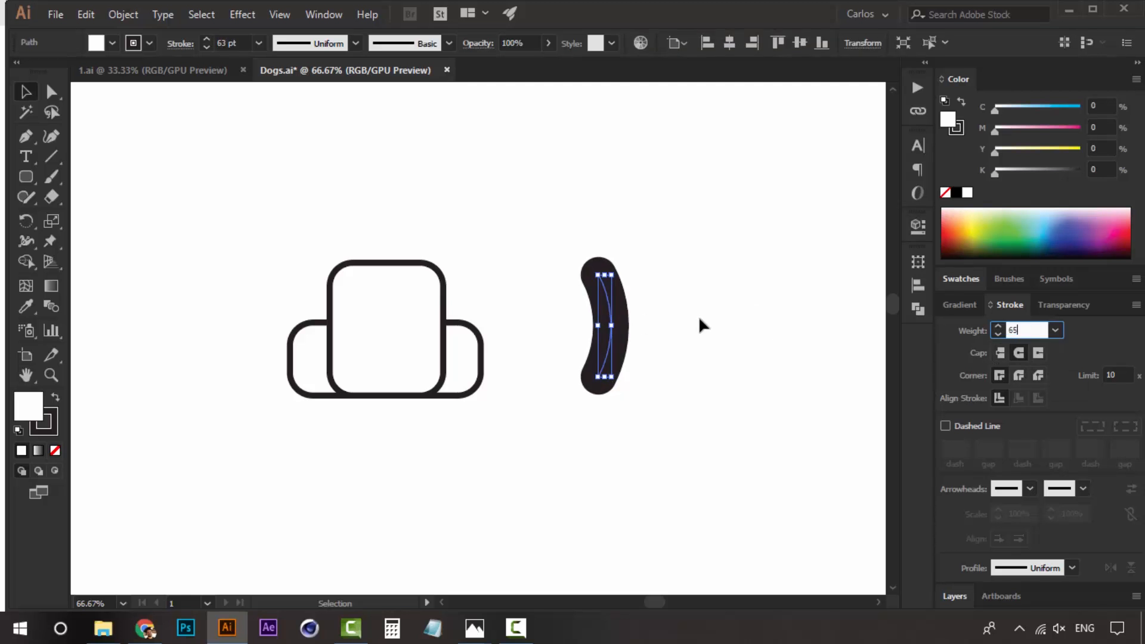
{"action": "left_click", "coordinate": [702, 331]}
- Try the thick curve over the tall rectangle's right edge, and move it back to the empty area
{"action": "left_click_drag", "start_coordinate": [603, 321], "coordinate": [450, 313]}
{"action": "left_click", "coordinate": [585, 271]}
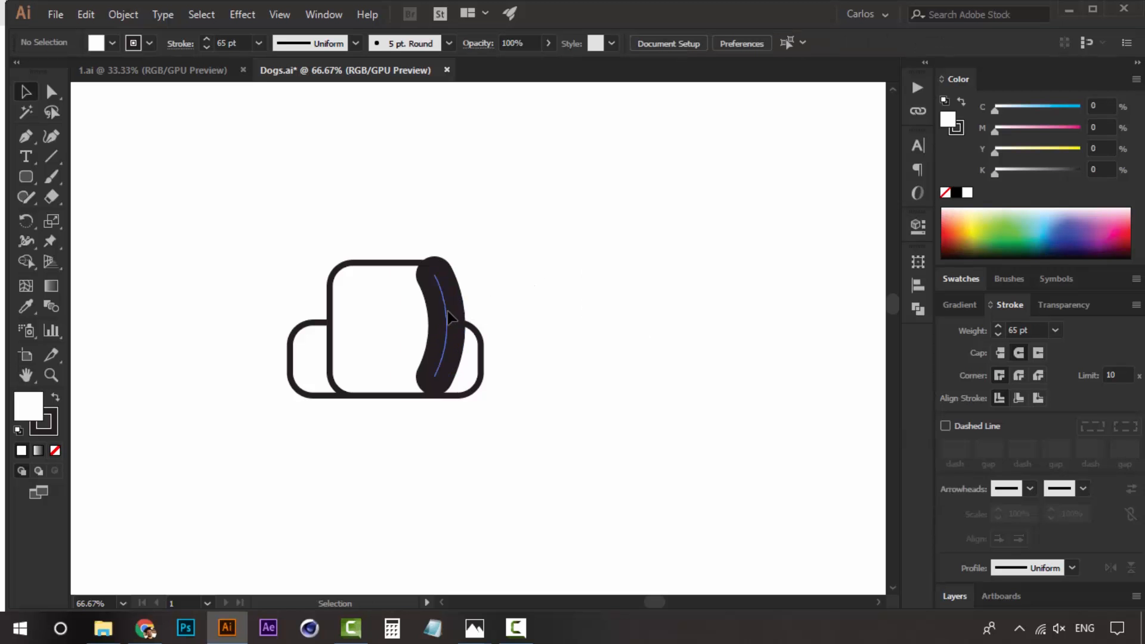
{"action": "left_click_drag", "start_coordinate": [447, 310], "coordinate": [529, 308]}
{"action": "key", "text": "ctrl+z"}
{"action": "left_click", "coordinate": [606, 310]}
{"action": "double_click", "coordinate": [450, 302]}
{"action": "double_click", "coordinate": [610, 309]}
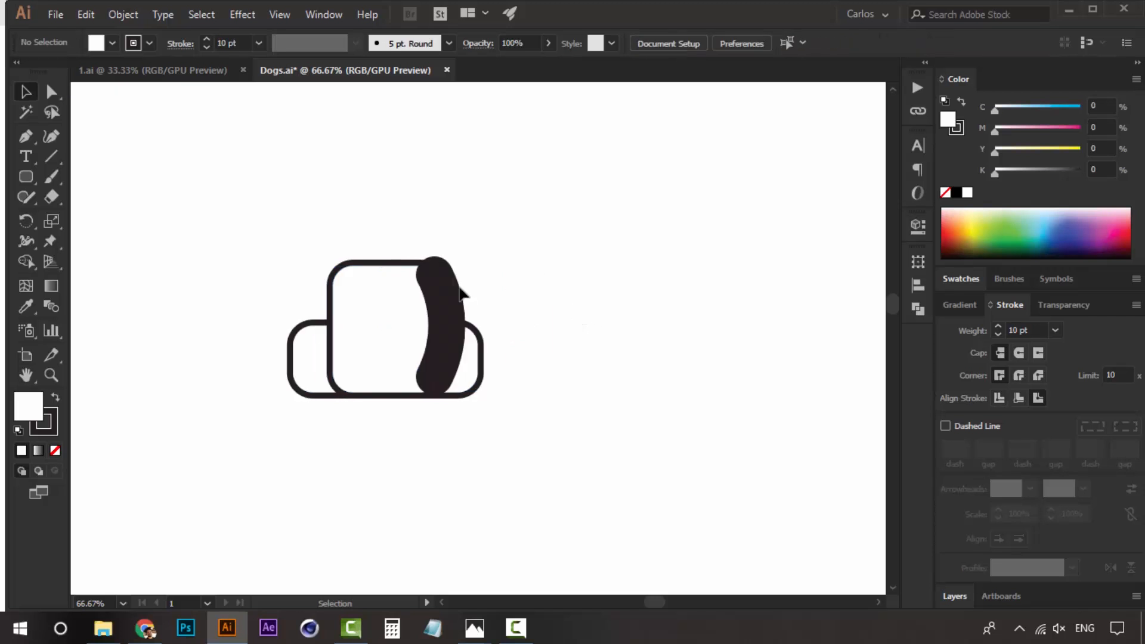
{"action": "left_click_drag", "start_coordinate": [460, 294], "coordinate": [619, 293]}
{"action": "left_click", "coordinate": [641, 312]}
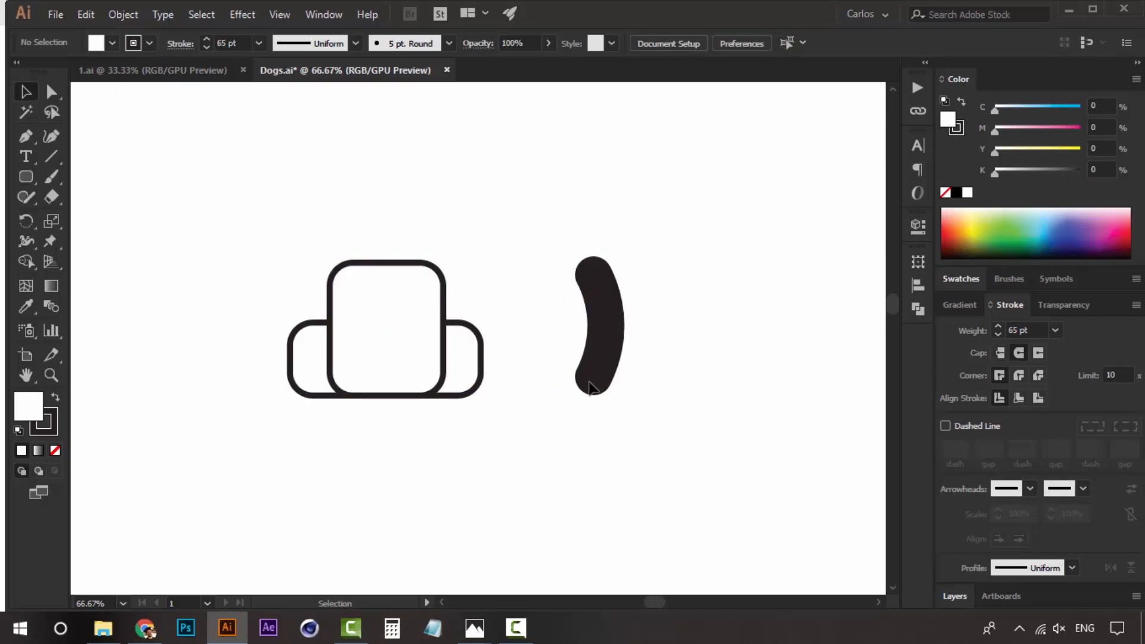
- Widen the thick curve's lower end with the Width tool so it tapers towards the upper end
{"action": "key", "text": "a"}
{"action": "left_click", "coordinate": [591, 377]}
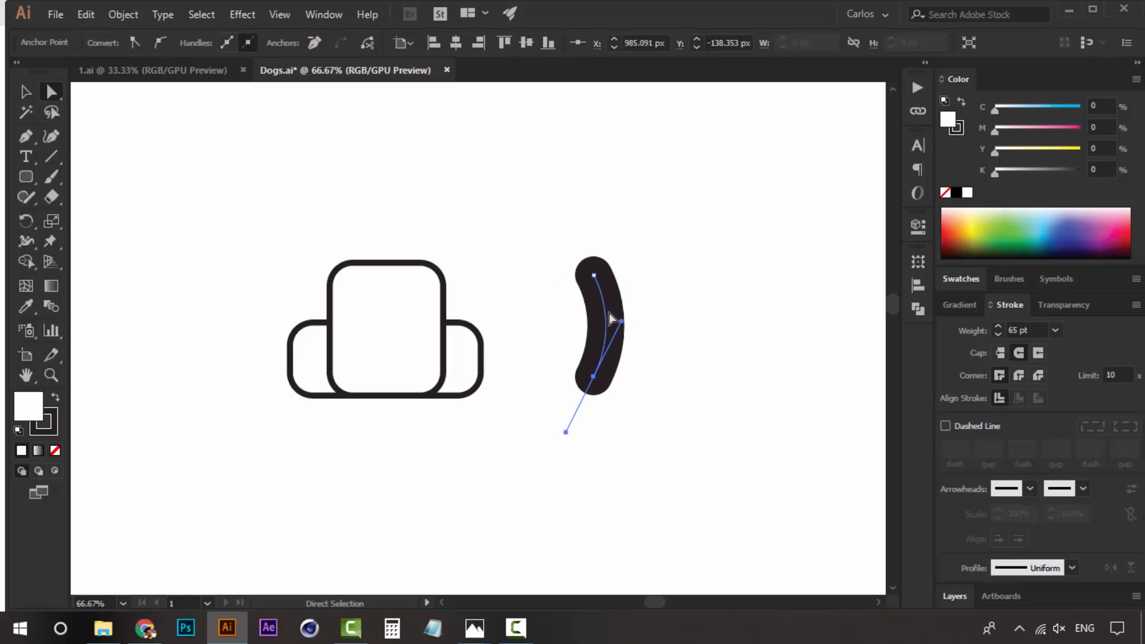
{"action": "left_click", "coordinate": [688, 306]}
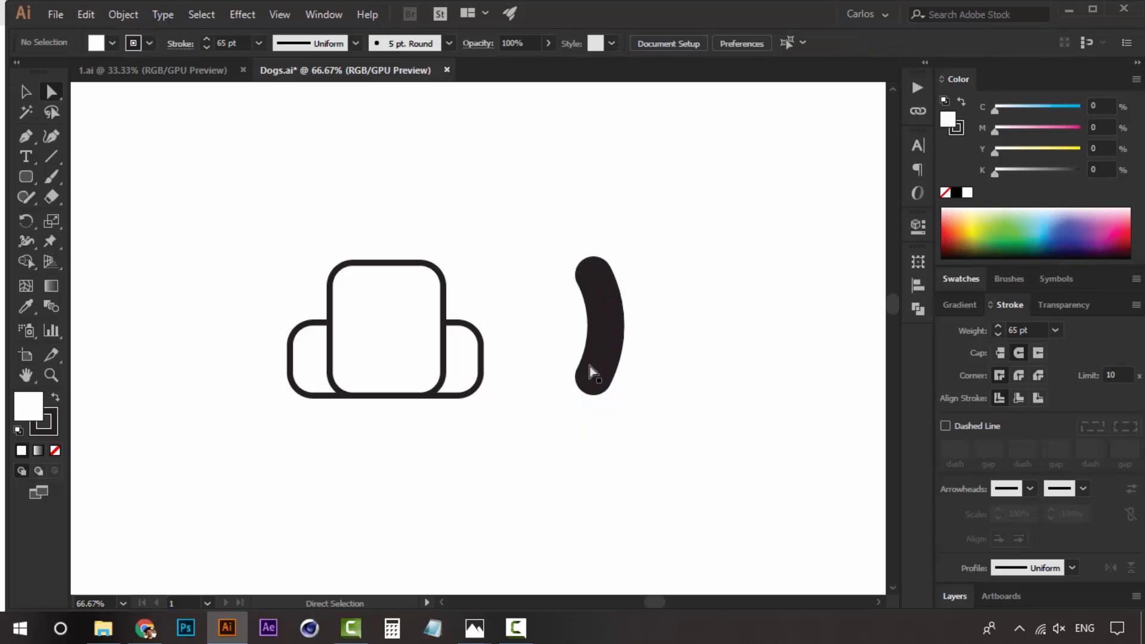
{"action": "left_click", "coordinate": [26, 241]}
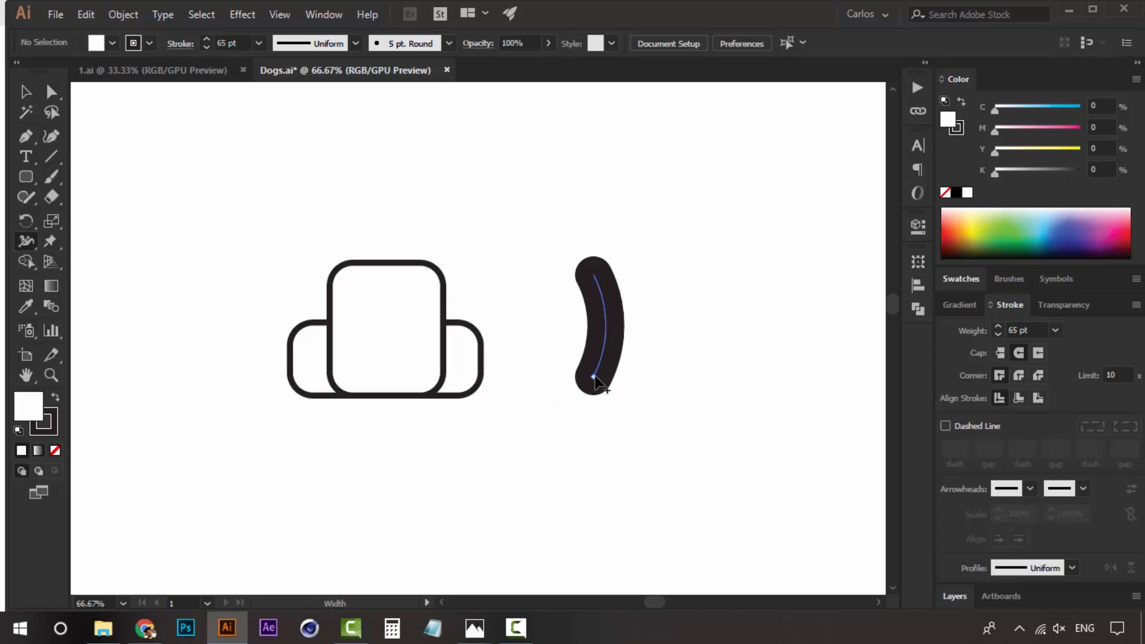
{"action": "mouse_move", "coordinate": [593, 377]}
{"action": "left_mouse_down"}
{"action": "mouse_move", "coordinate": [628, 373]}
{"action": "mouse_move", "coordinate": [595, 384]}
{"action": "mouse_move", "coordinate": [627, 387]}
{"action": "mouse_move", "coordinate": [595, 382]}
{"action": "mouse_move", "coordinate": [613, 385]}
{"action": "left_mouse_up"}
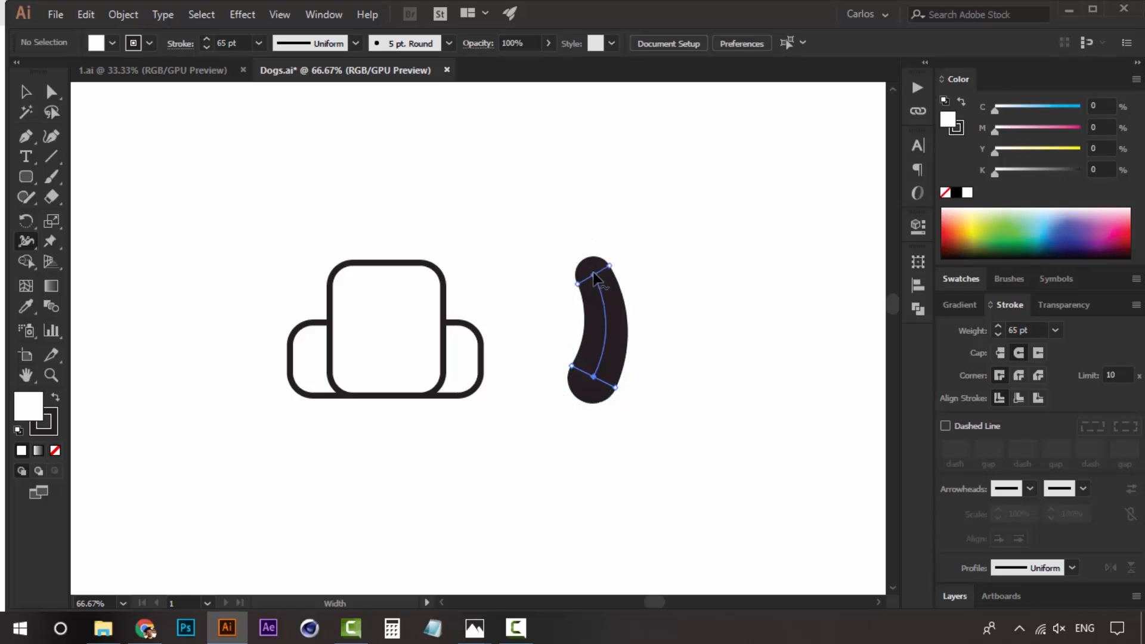
{"action": "left_click", "coordinate": [26, 93]}
{"action": "left_click", "coordinate": [294, 140]}
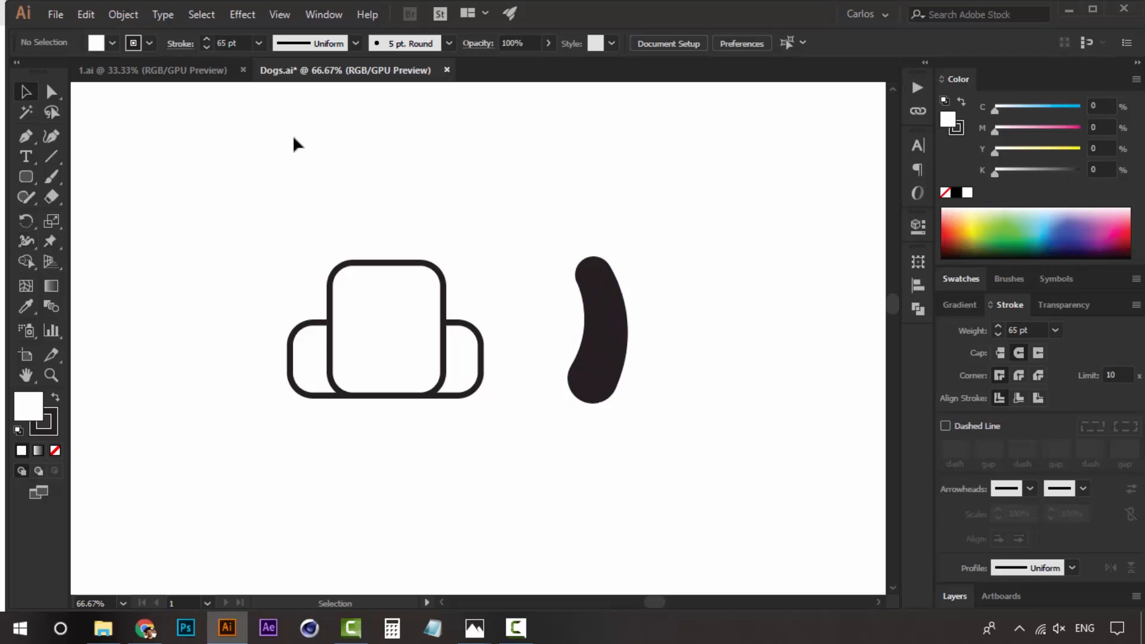
- Convert the tapered curve into a filled shape with Outline Stroke and deselect it
{"action": "left_click", "coordinate": [610, 339]}
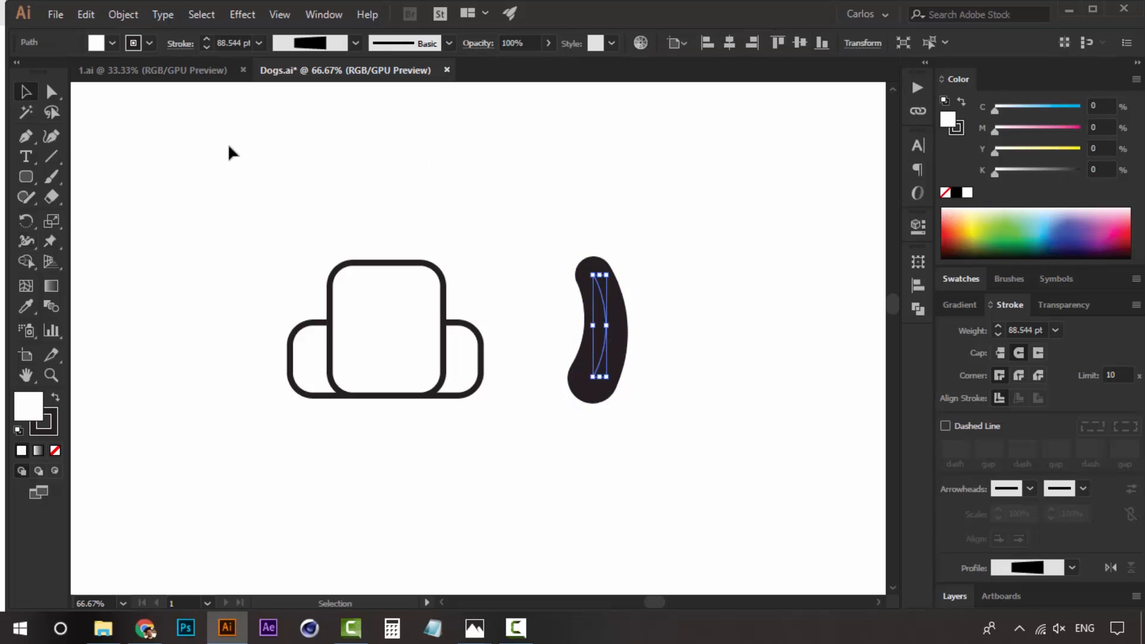
{"action": "left_click", "coordinate": [122, 15]}
{"action": "mouse_move", "coordinate": [290, 381]}
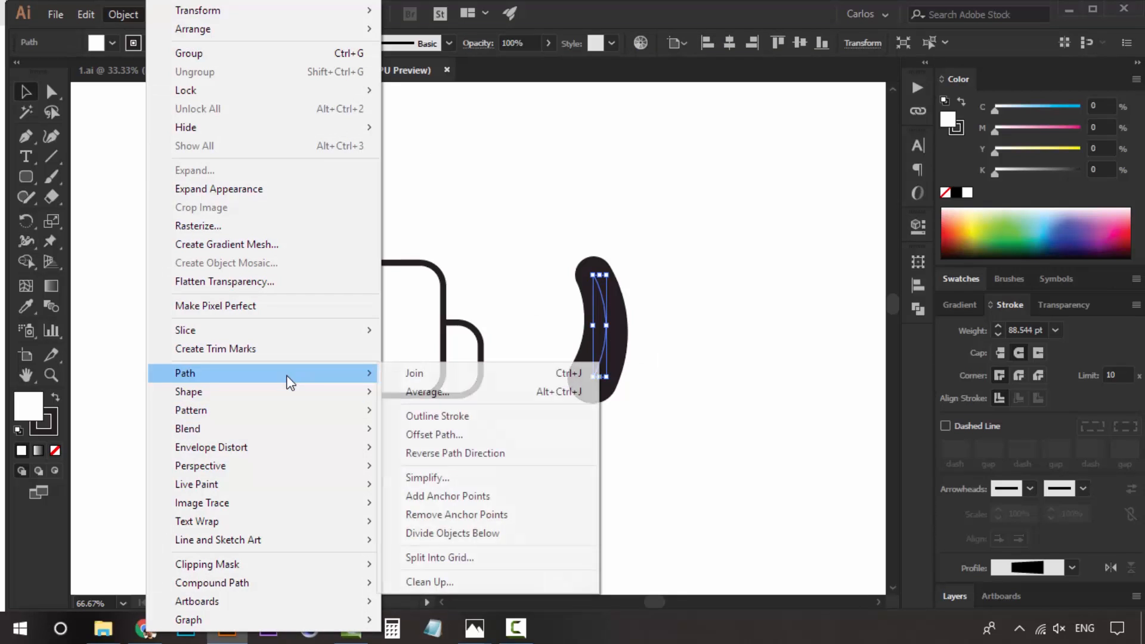
{"action": "left_click", "coordinate": [462, 416]}
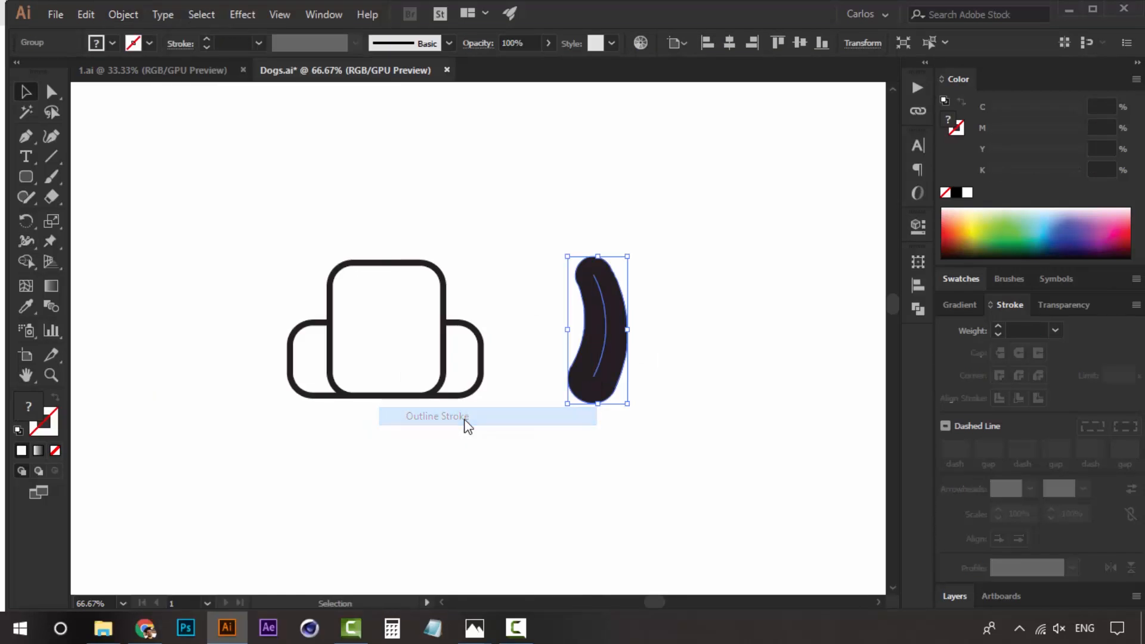
{"action": "left_click", "coordinate": [704, 275]}
- Delete the leftover centre path of the outlined curve, and position the dark ear shape beside the rectangles
{"action": "key", "text": "a"}
{"action": "left_click", "coordinate": [607, 348]}
{"action": "left_click", "coordinate": [649, 319]}
{"action": "left_click_drag", "start_coordinate": [608, 319], "coordinate": [591, 181]}
{"action": "left_click_drag", "start_coordinate": [620, 300], "coordinate": [564, 390]}
{"action": "key", "text": "Delete"}
{"action": "key", "text": "Delete"}
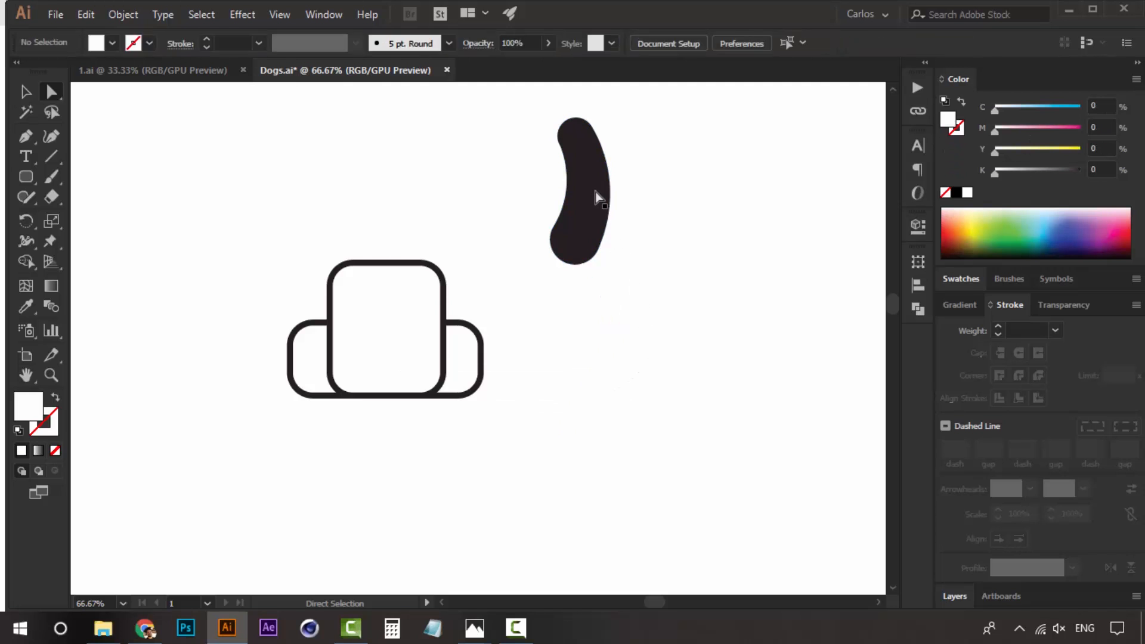
{"action": "left_click_drag", "start_coordinate": [598, 197], "coordinate": [576, 328]}
{"action": "left_click", "coordinate": [659, 301]}
- Copy the tall rectangle's white fill and 10 pt outline to the ear shape with the Eyedropper, and set its stroke corners to round join
{"action": "key", "text": "v"}
{"action": "key", "text": "i"}
{"action": "left_click", "coordinate": [402, 314]}
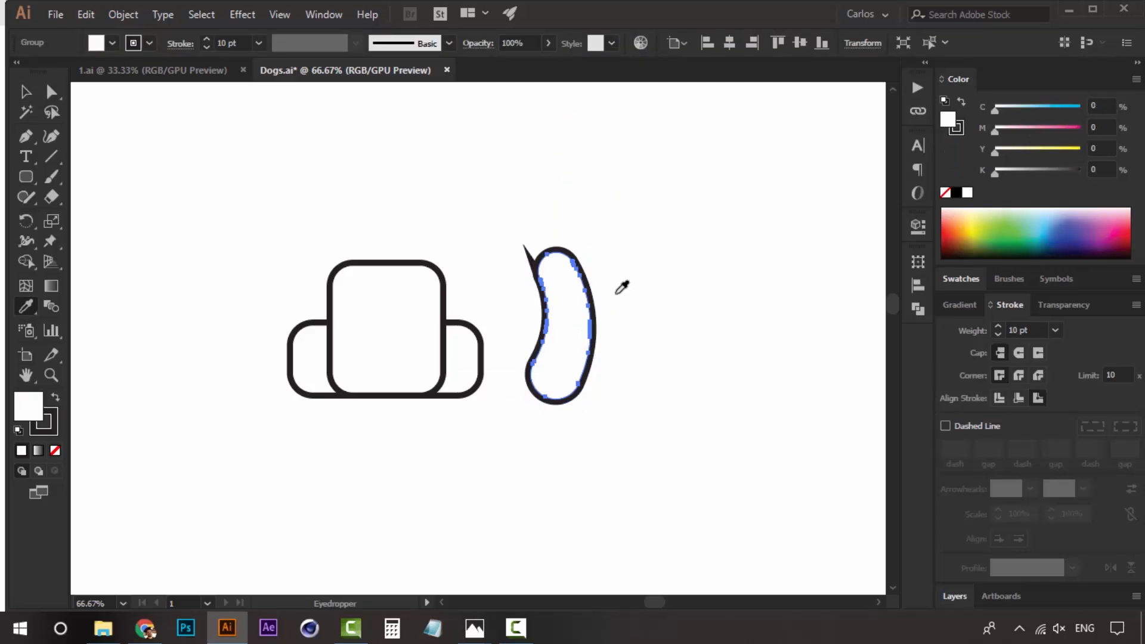
{"action": "left_click", "coordinate": [1019, 376]}
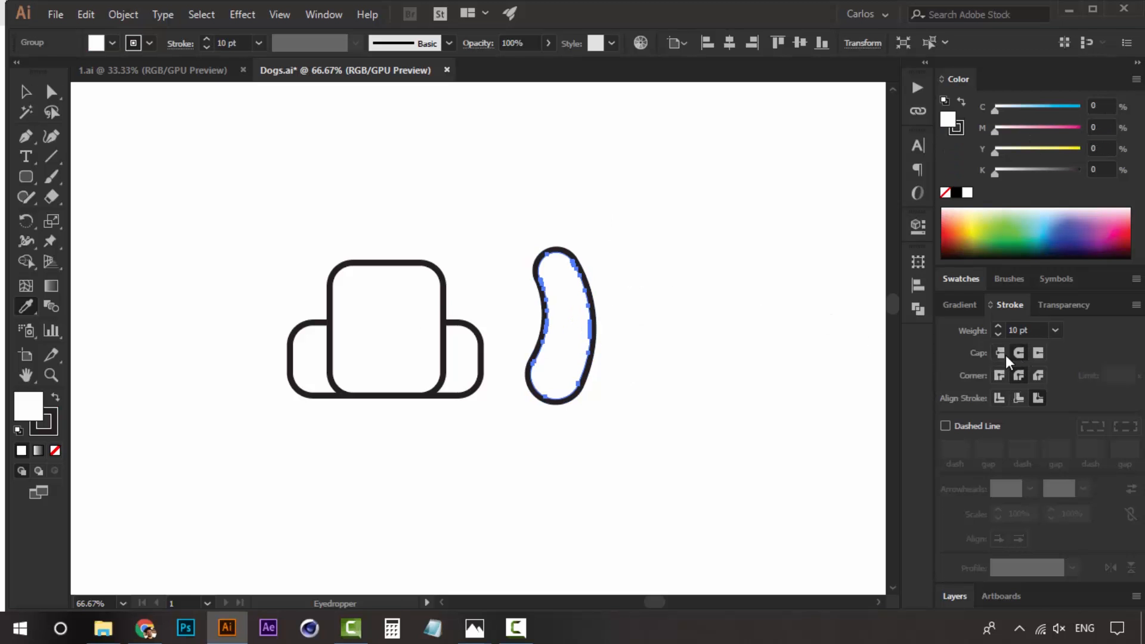
{"action": "key", "text": "v"}
{"action": "left_click", "coordinate": [719, 361]}
- Place the white ear shape over the right edge of the tall rounded rectangle
{"action": "left_click_drag", "start_coordinate": [561, 327], "coordinate": [425, 328]}
{"action": "left_click_drag", "start_coordinate": [411, 285], "coordinate": [418, 289]}
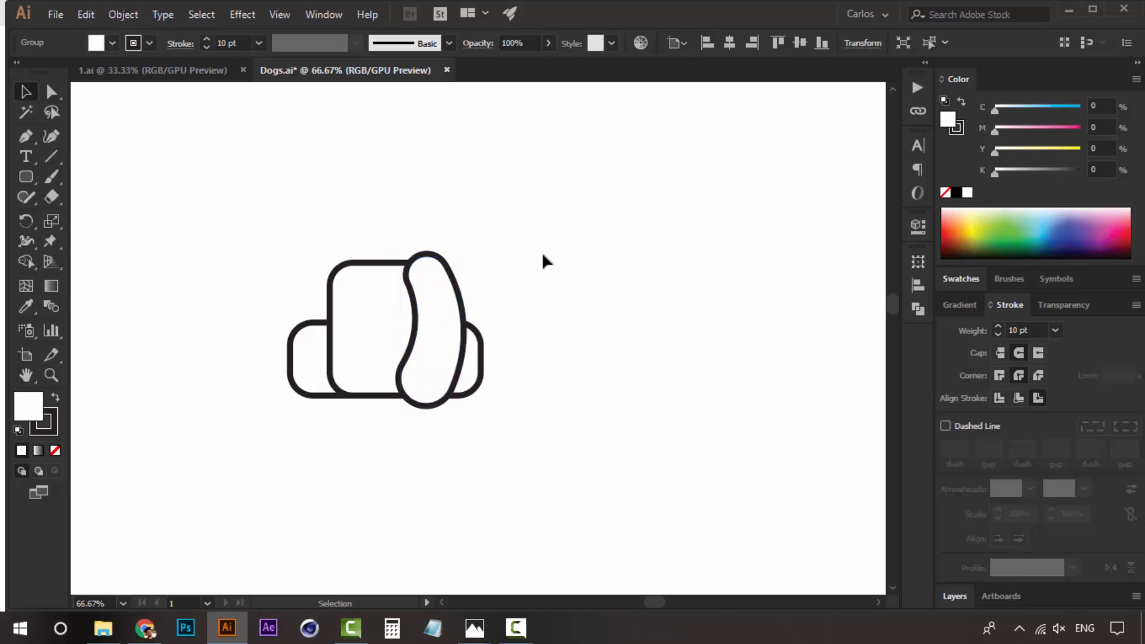
{"action": "left_click", "coordinate": [546, 261]}
{"action": "left_click", "coordinate": [434, 303]}
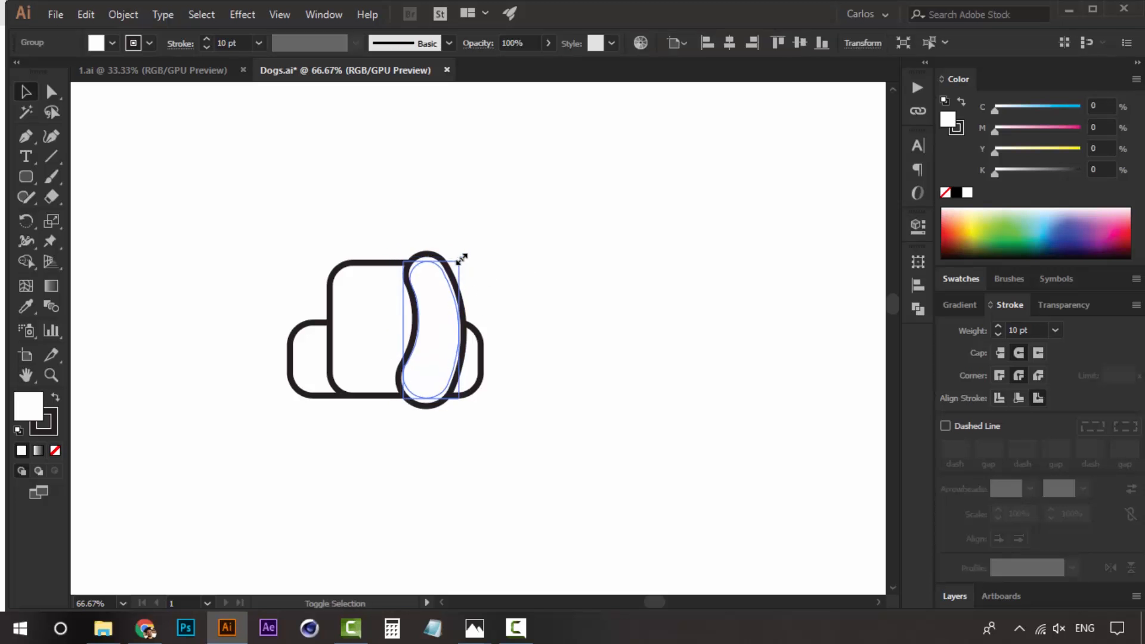
{"action": "left_click", "coordinate": [467, 310]}
{"action": "left_click", "coordinate": [444, 309]}
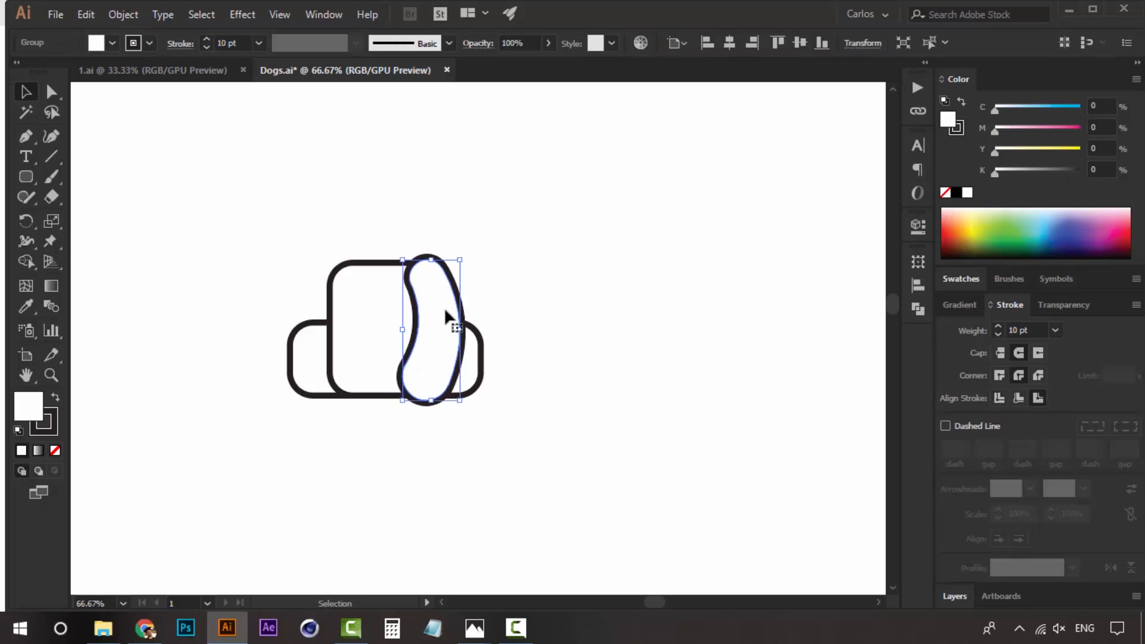
{"action": "left_click_drag", "start_coordinate": [459, 329], "coordinate": [452, 328]}
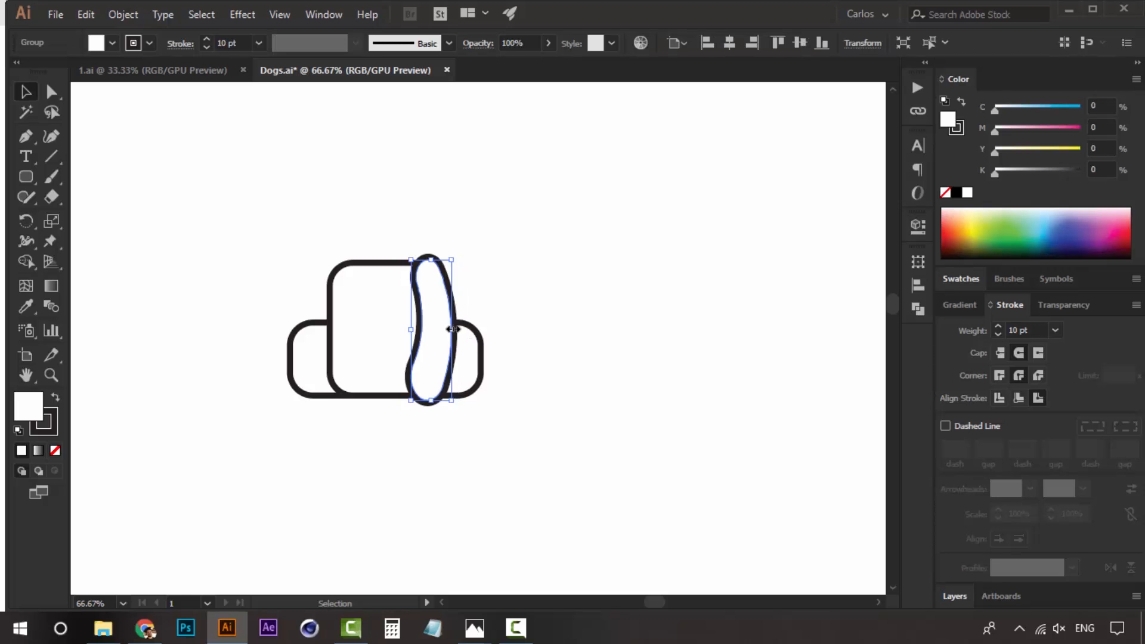
{"action": "left_click", "coordinate": [491, 314]}
{"action": "left_click", "coordinate": [438, 310]}
{"action": "key", "text": "ctrl+z"}
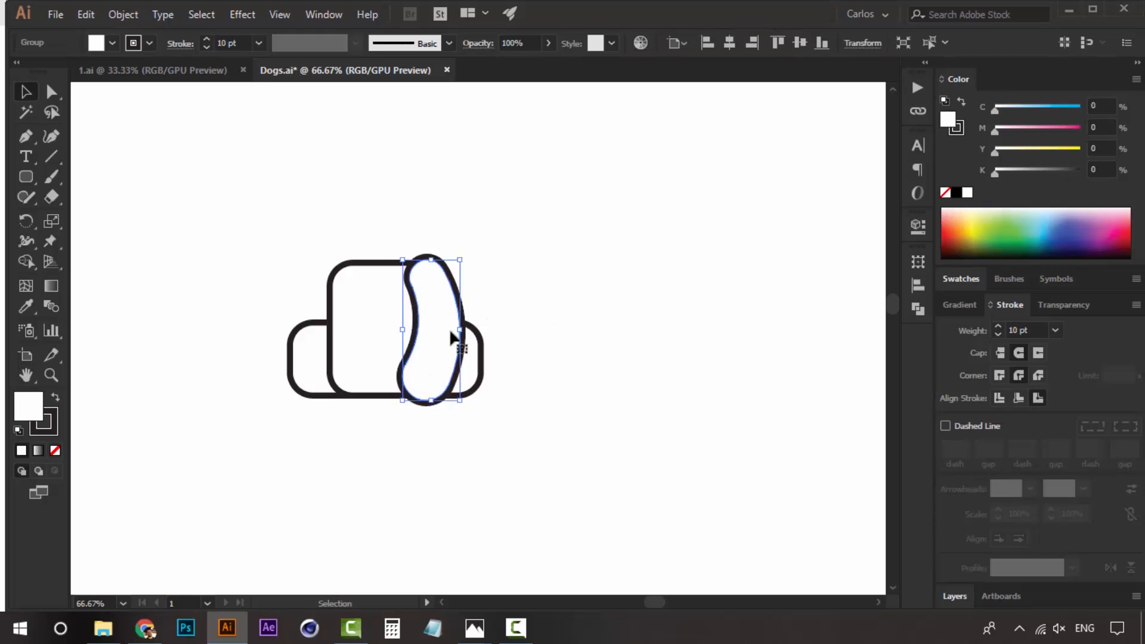
- Narrow the curved leg shape slightly and nudge it a little to the right on the body
{"action": "left_click_drag", "start_coordinate": [457, 331], "coordinate": [452, 327]}
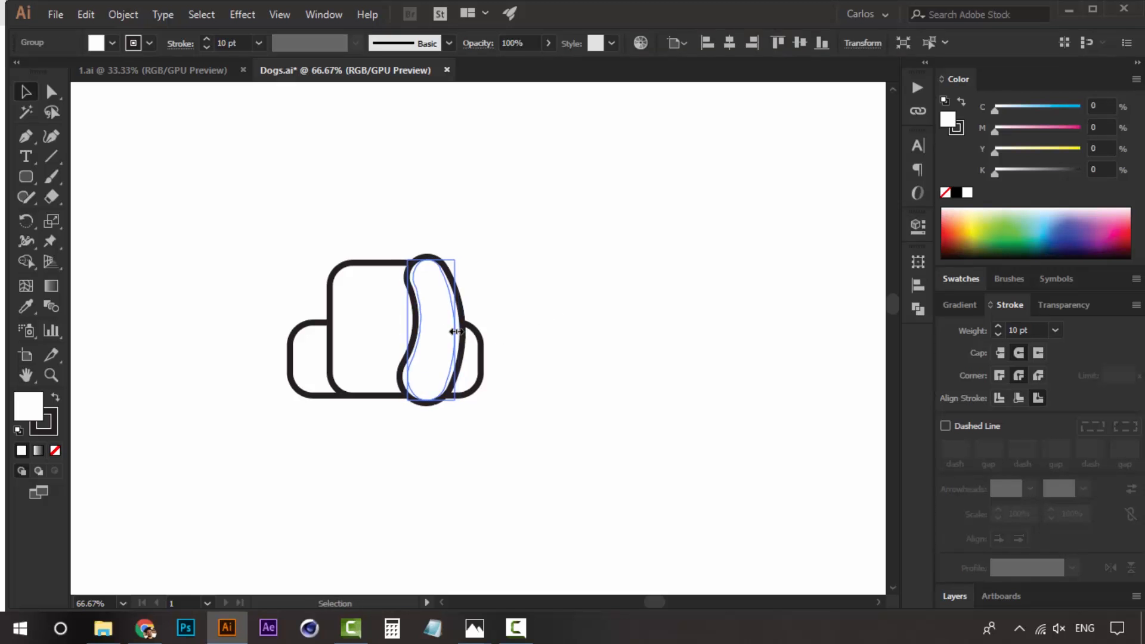
{"action": "left_click", "coordinate": [482, 315]}
{"action": "left_click", "coordinate": [438, 288]}
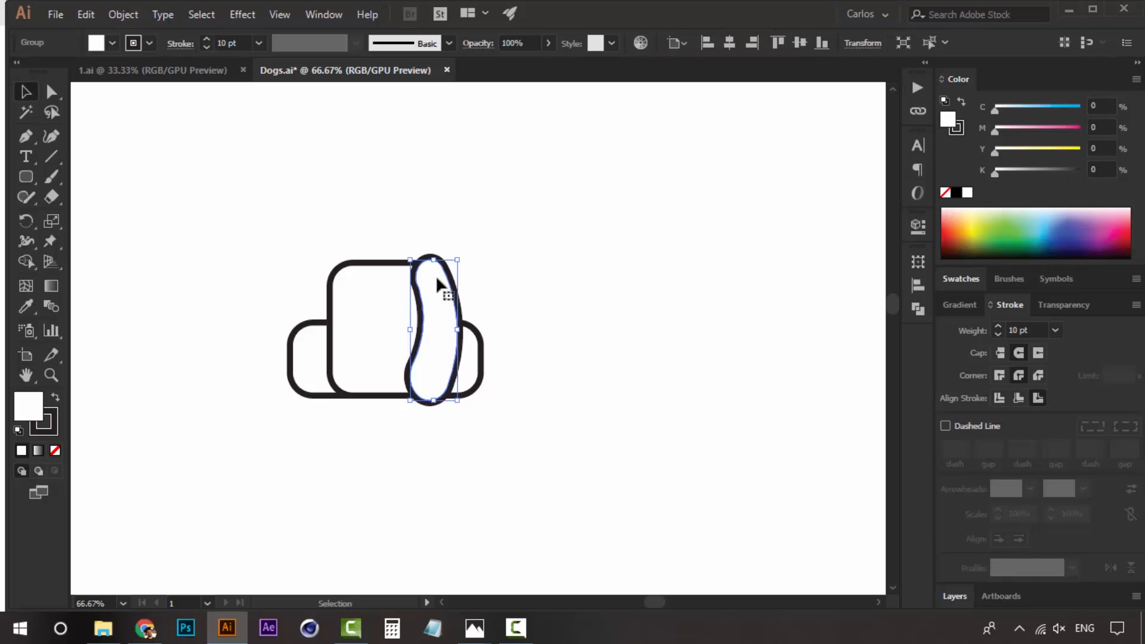
{"action": "left_click", "coordinate": [519, 298]}
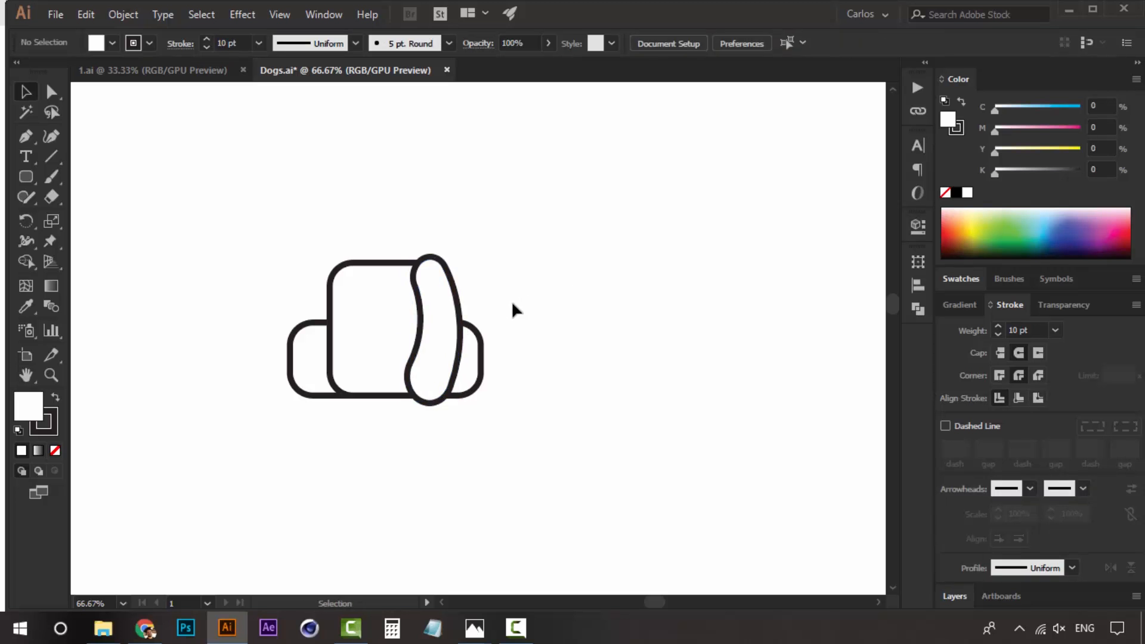
{"action": "left_click", "coordinate": [444, 311]}
{"action": "key", "text": "Right"}
{"action": "left_click", "coordinate": [570, 307]}
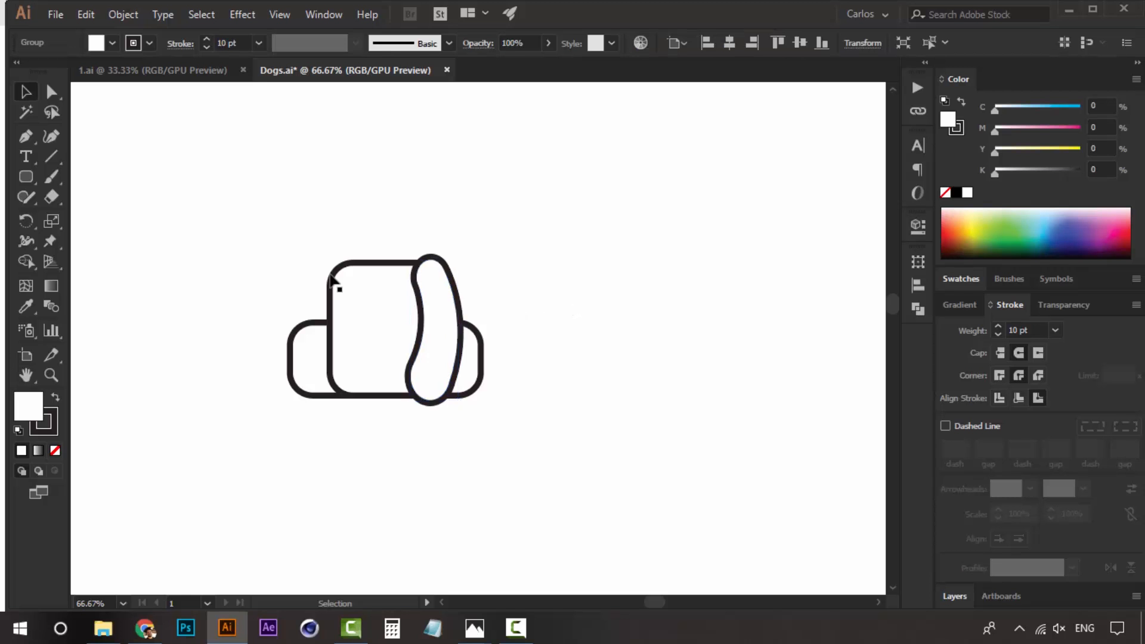
- Draw a white ellipse with a 10 pt outline over the lower end of the curved leg as a paw
{"action": "left_click", "coordinate": [19, 182]}
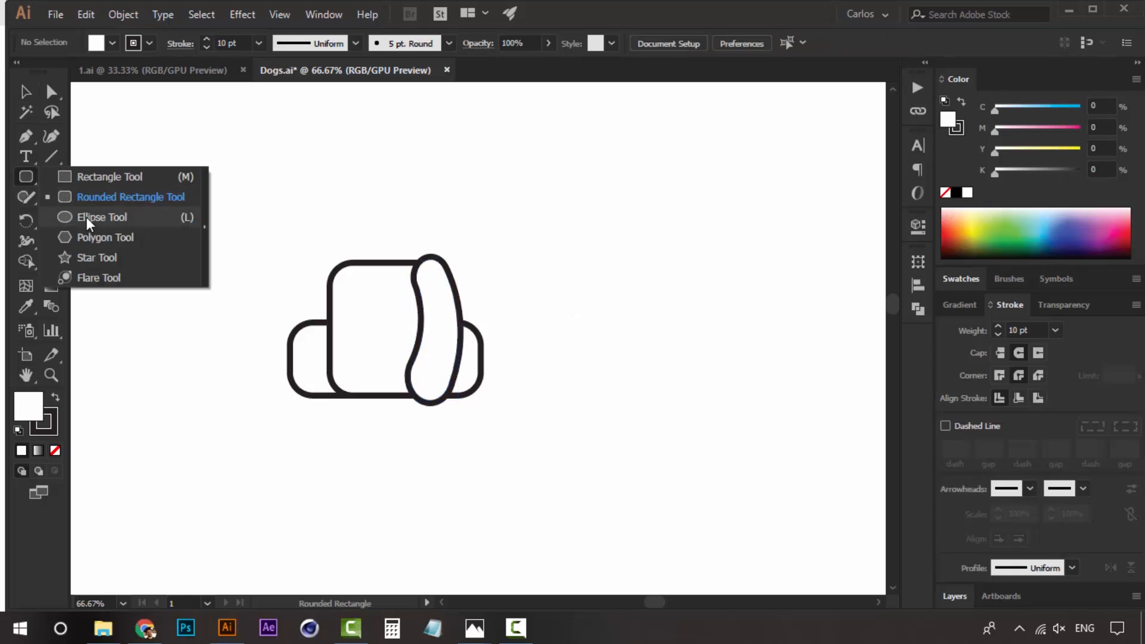
{"action": "left_click", "coordinate": [72, 218]}
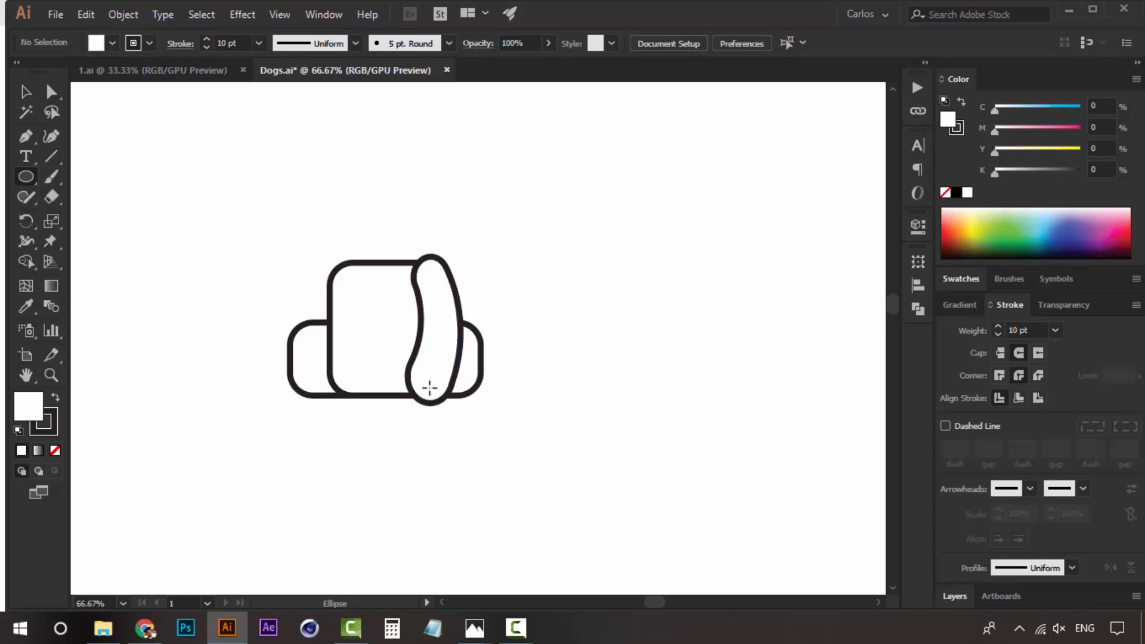
{"action": "left_click_drag", "start_coordinate": [411, 374], "coordinate": [399, 365]}
{"action": "key", "text": "v"}
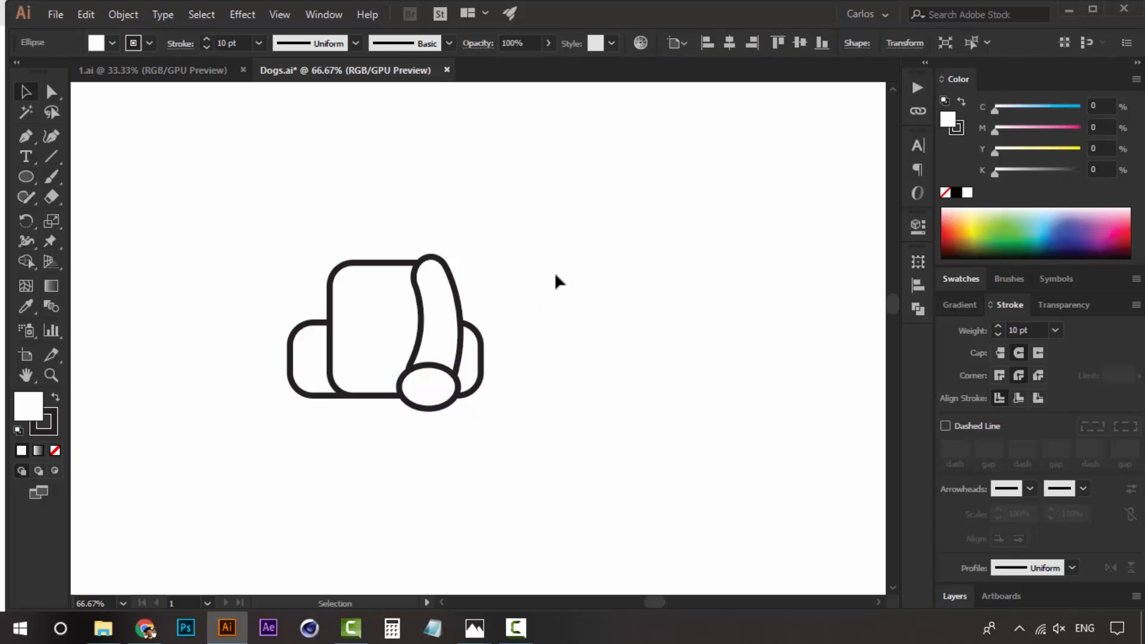
{"action": "left_click", "coordinate": [554, 272]}
{"action": "left_click", "coordinate": [446, 397]}
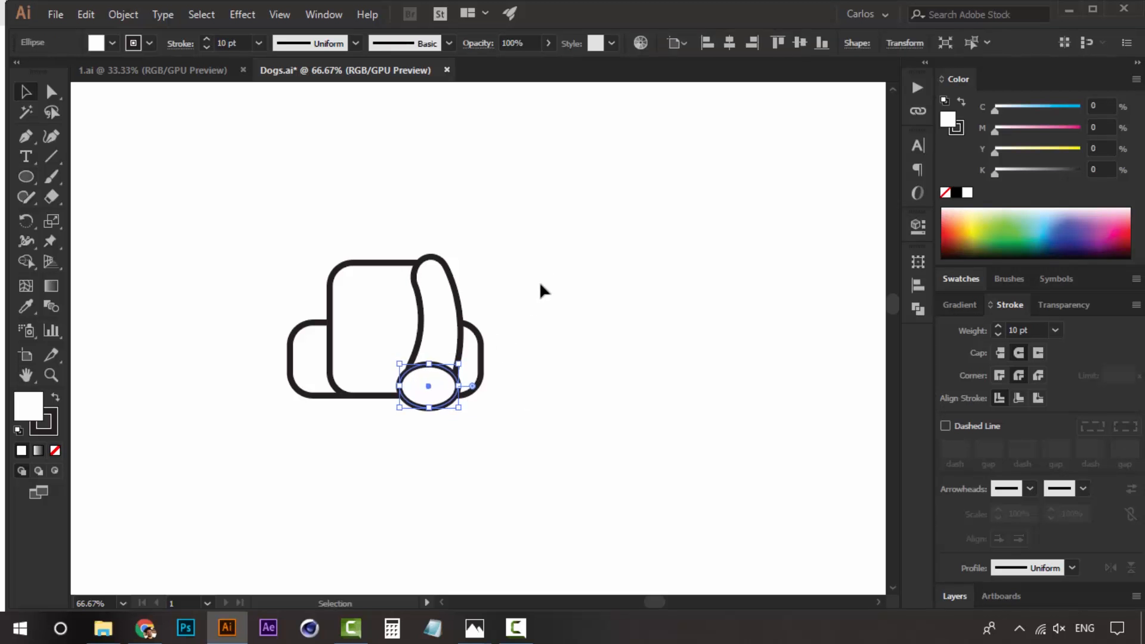
{"action": "left_click", "coordinate": [539, 281]}
- Shift the leg and its paw ellipse slightly to the right and group the two shapes together
{"action": "left_click", "coordinate": [446, 396]}
{"action": "left_click", "coordinate": [460, 337], "text": "shift"}
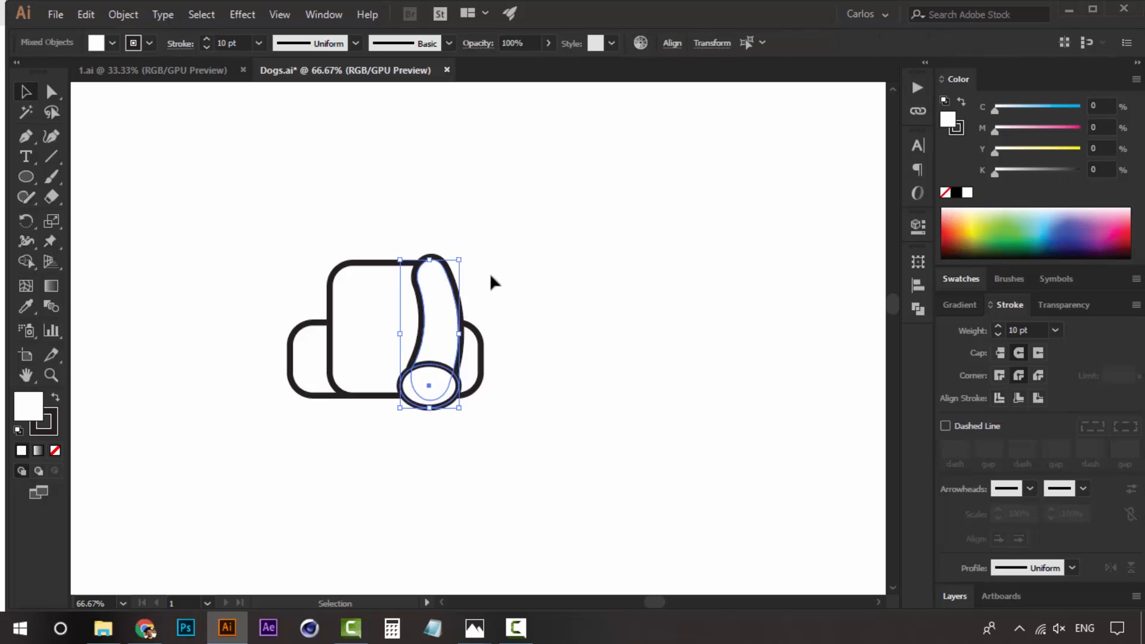
{"action": "left_click", "coordinate": [513, 294]}
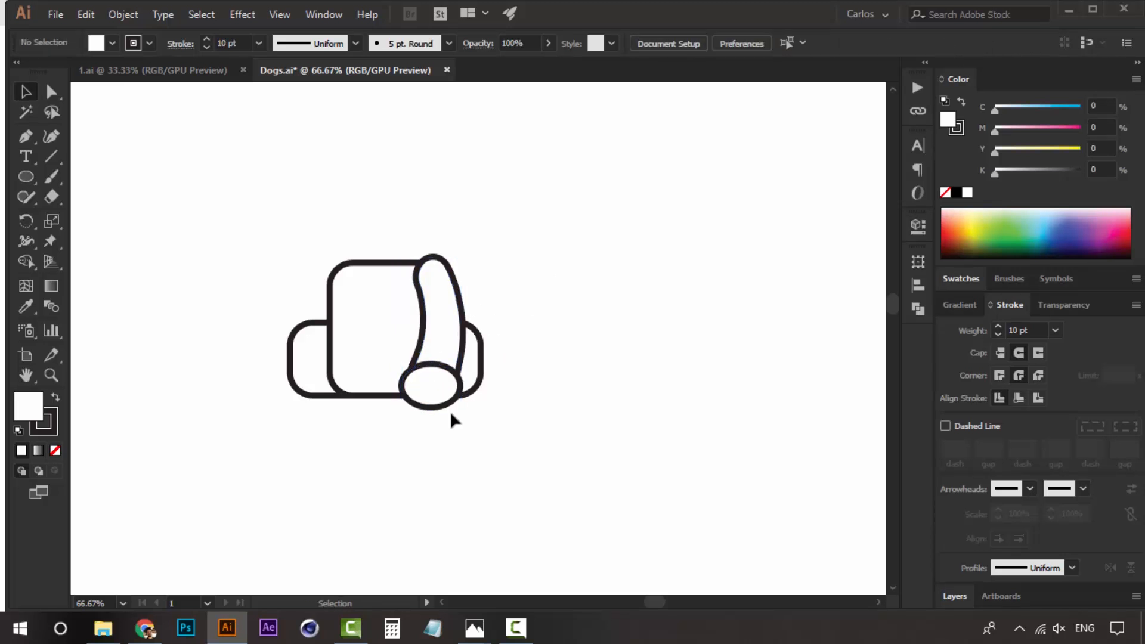
{"action": "left_click", "coordinate": [446, 399]}
{"action": "left_click", "coordinate": [437, 277], "text": "shift"}
{"action": "left_click", "coordinate": [581, 275]}
{"action": "left_click", "coordinate": [421, 381]}
{"action": "left_click", "coordinate": [441, 316], "text": "shift"}
{"action": "key", "text": "ctrl+g"}
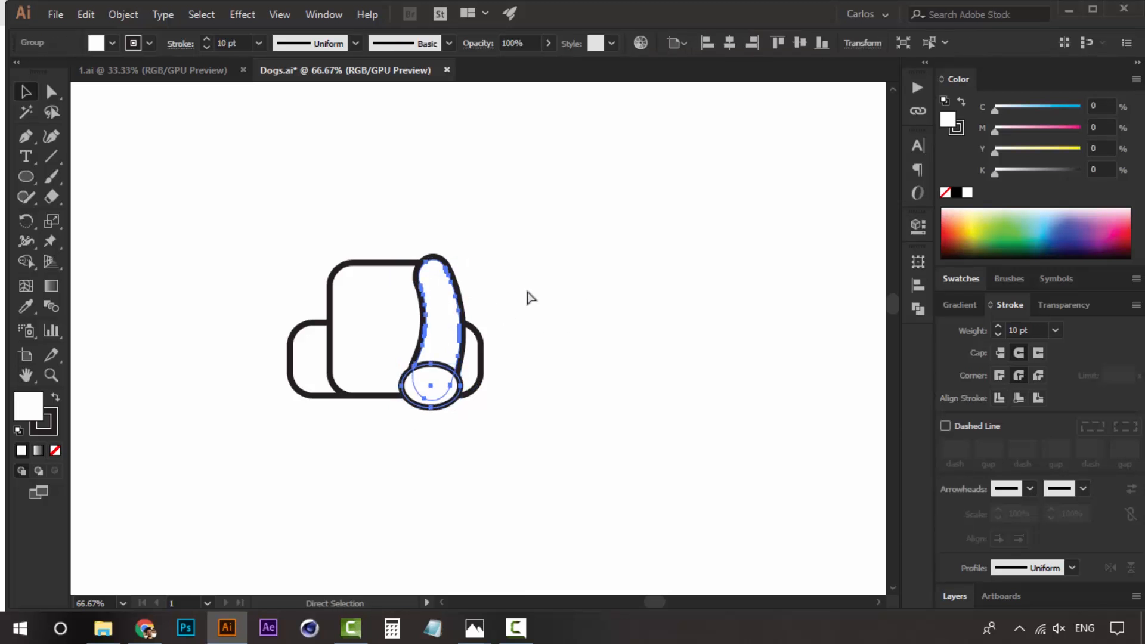
{"action": "left_click", "coordinate": [527, 296]}
- Duplicate the leg group to the left side of the body and reflect the copy across the vertical axis
{"action": "left_click", "coordinate": [448, 292]}
{"action": "left_click_drag", "start_coordinate": [448, 292], "coordinate": [345, 292]}
{"action": "right_click", "coordinate": [325, 278]}
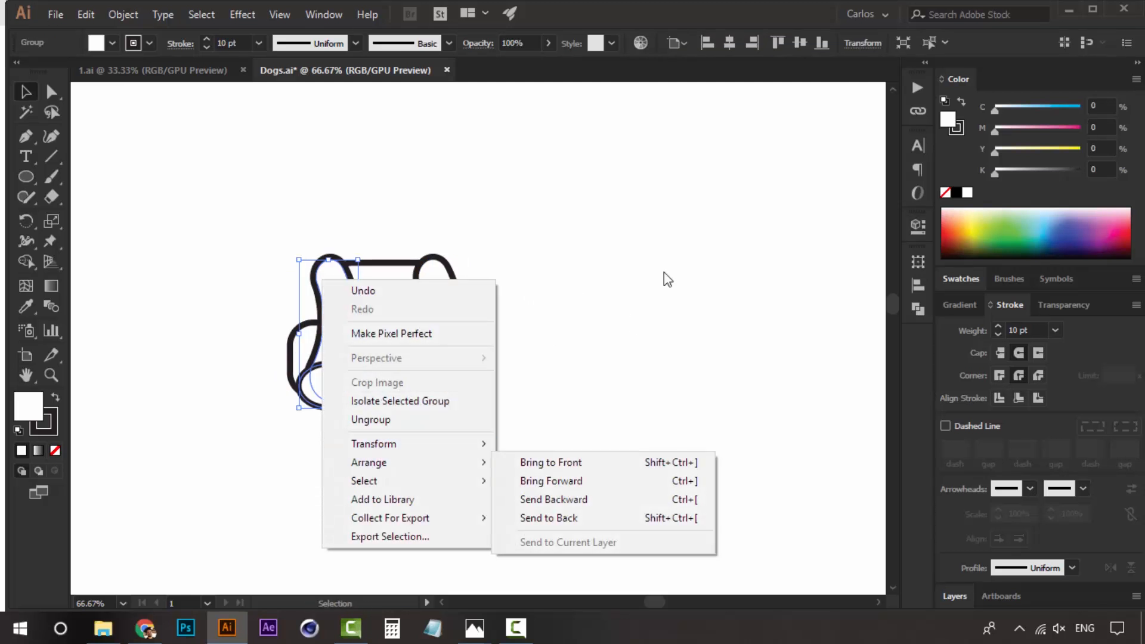
{"action": "left_click", "coordinate": [664, 276]}
{"action": "left_click", "coordinate": [342, 296]}
{"action": "right_click", "coordinate": [331, 279]}
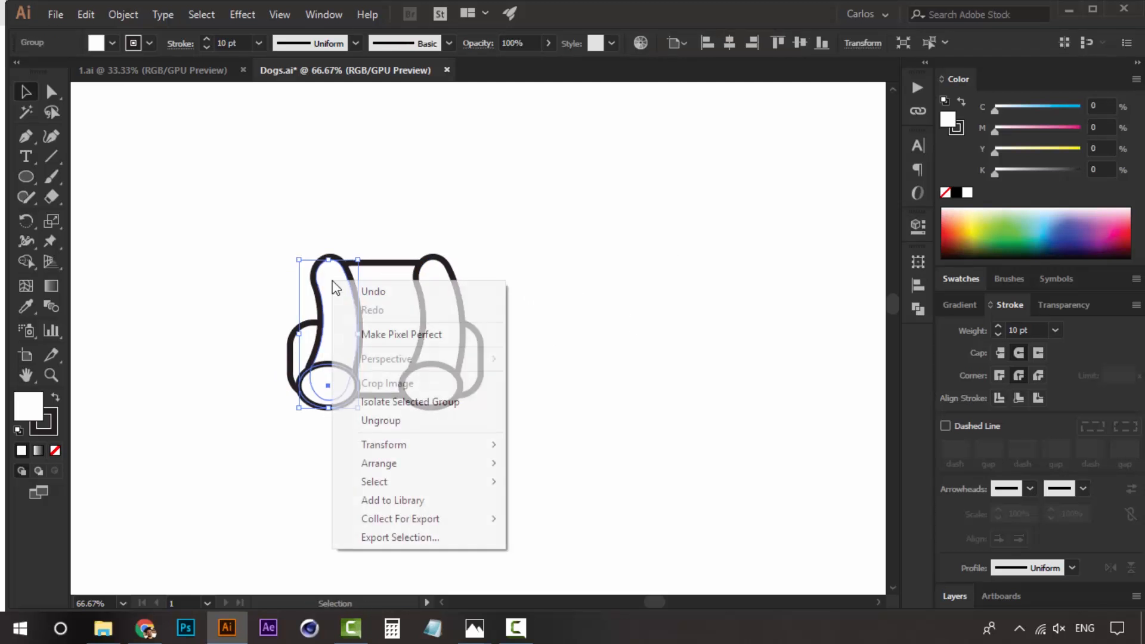
{"action": "mouse_move", "coordinate": [447, 448]}
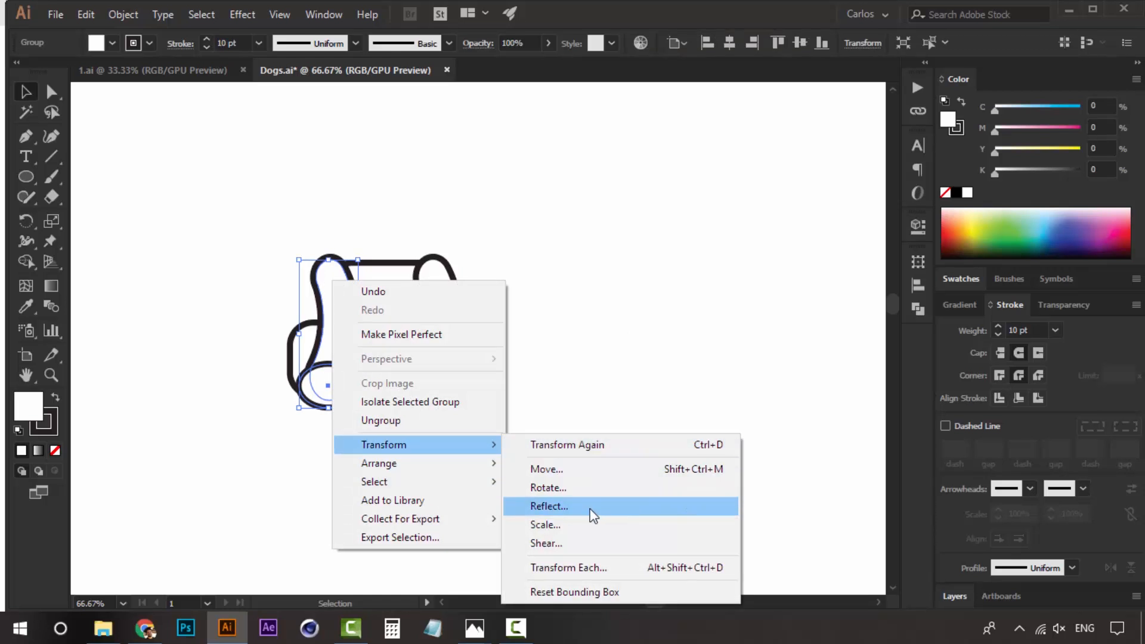
{"action": "left_click", "coordinate": [540, 506]}
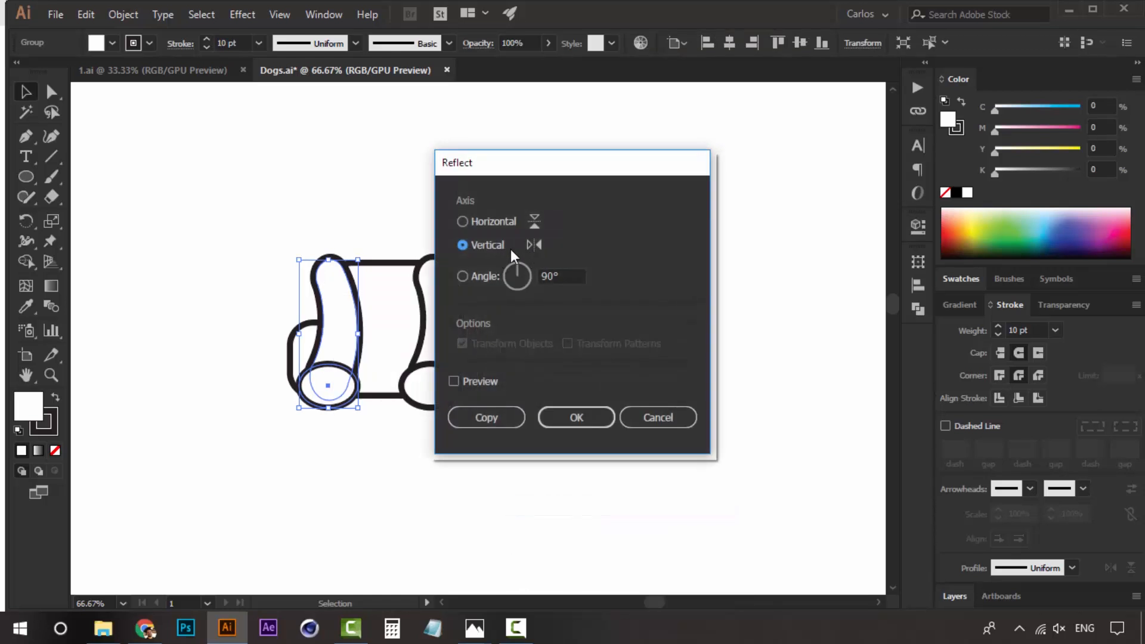
{"action": "left_click", "coordinate": [557, 416]}
{"action": "left_click", "coordinate": [544, 285]}
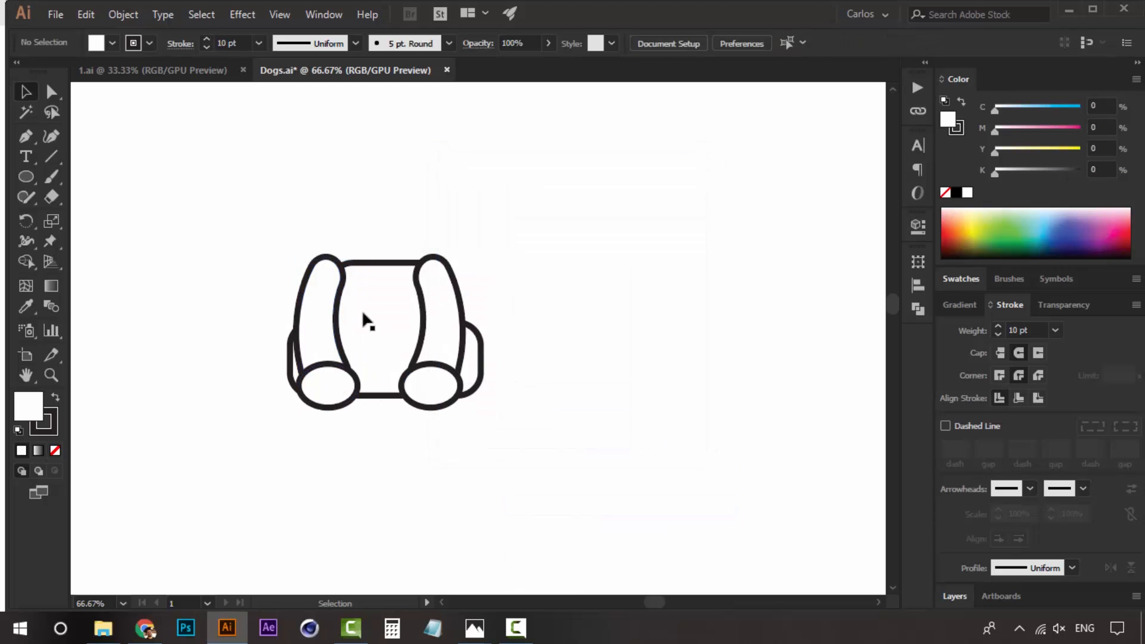
- Move the mirrored leg inward over the left edge of the tall rectangle and fine-tune its horizontal position
{"action": "left_click_drag", "start_coordinate": [337, 303], "coordinate": [345, 298]}
{"action": "left_click", "coordinate": [590, 238]}
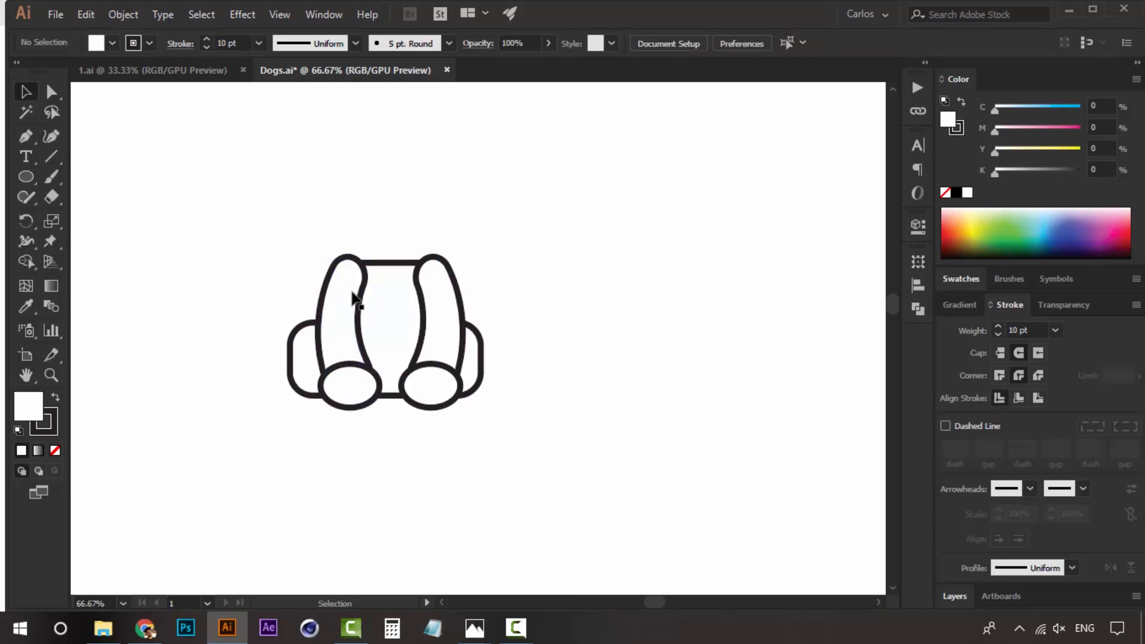
{"action": "left_click", "coordinate": [345, 291]}
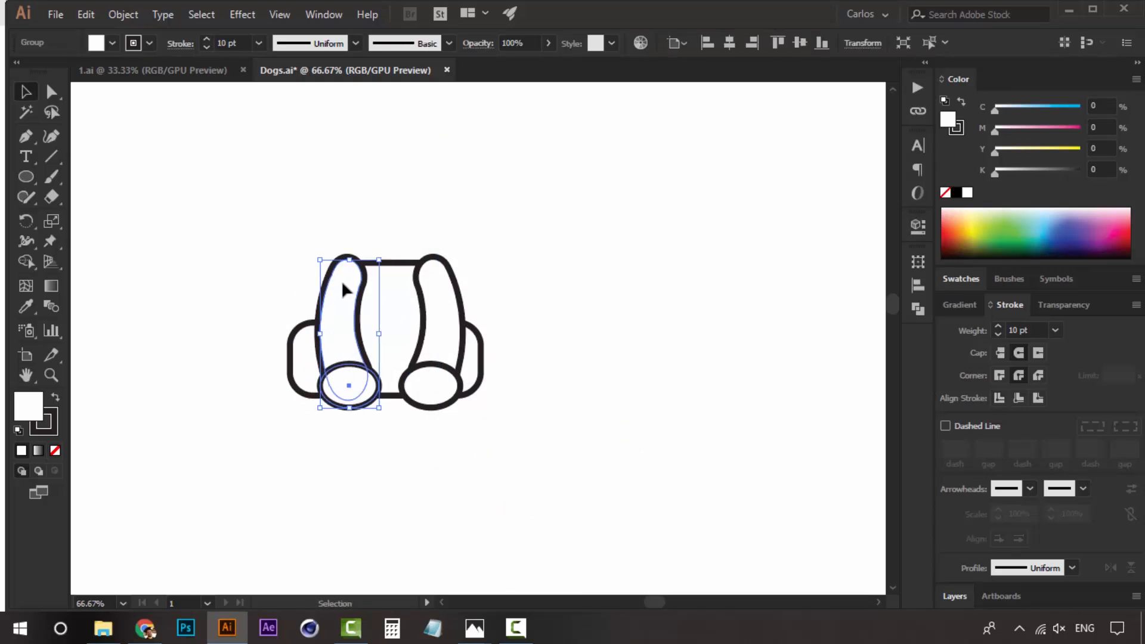
{"action": "key", "text": "Left"}
{"action": "left_click", "coordinate": [481, 188]}
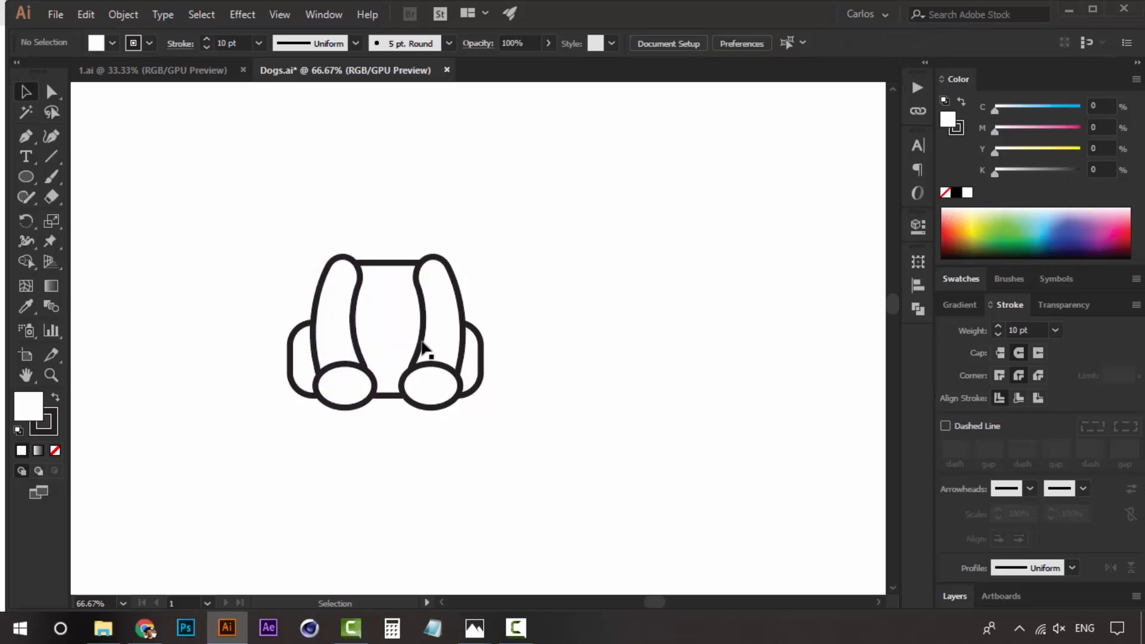
- Nudge the right leg left and the left leg slightly right to even their placement on the body
{"action": "left_click", "coordinate": [422, 341]}
{"action": "key", "text": "Left"}
{"action": "key", "text": "Left"}
{"action": "key", "text": "Left"}
{"action": "key", "text": "Left"}
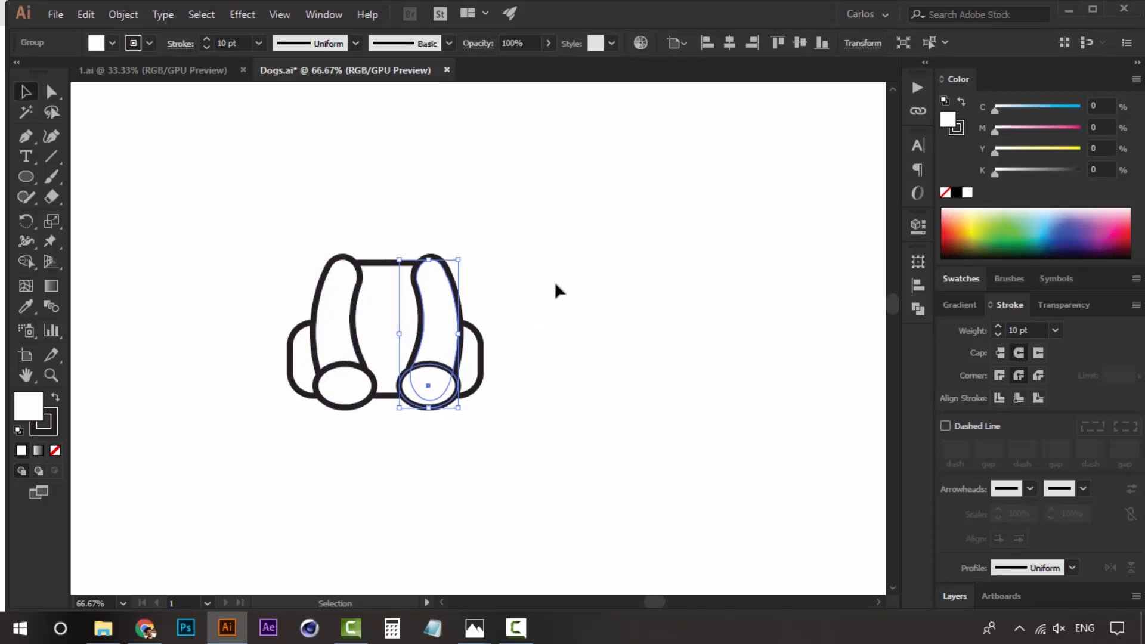
{"action": "left_click", "coordinate": [553, 286]}
{"action": "left_click", "coordinate": [361, 304]}
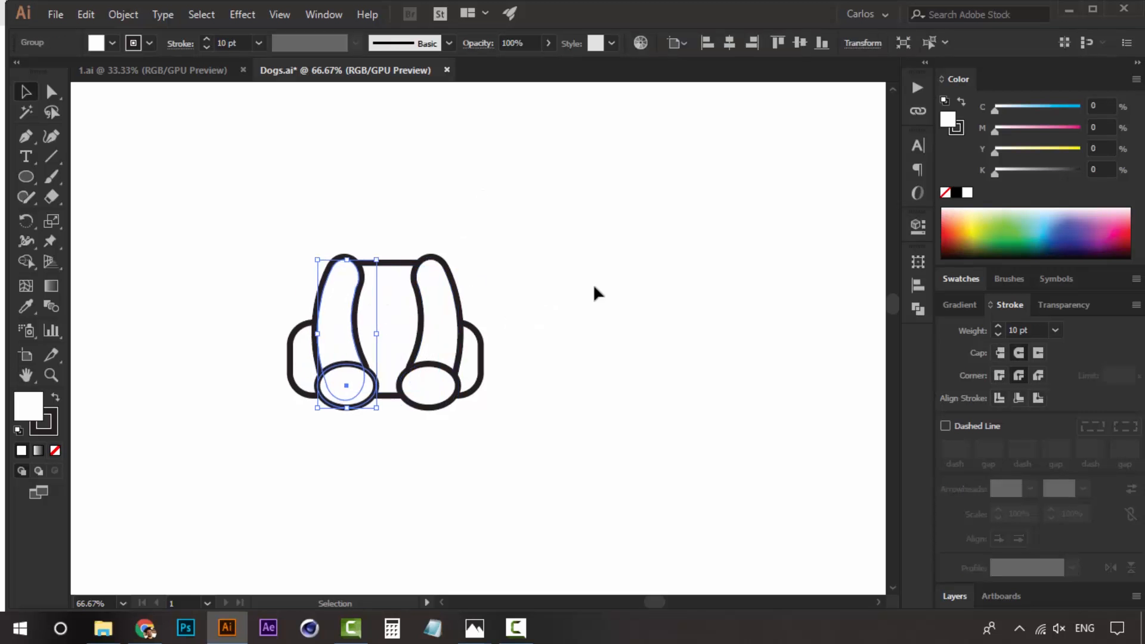
{"action": "left_click", "coordinate": [593, 284]}
{"action": "left_click", "coordinate": [457, 313]}
{"action": "left_click", "coordinate": [535, 302]}
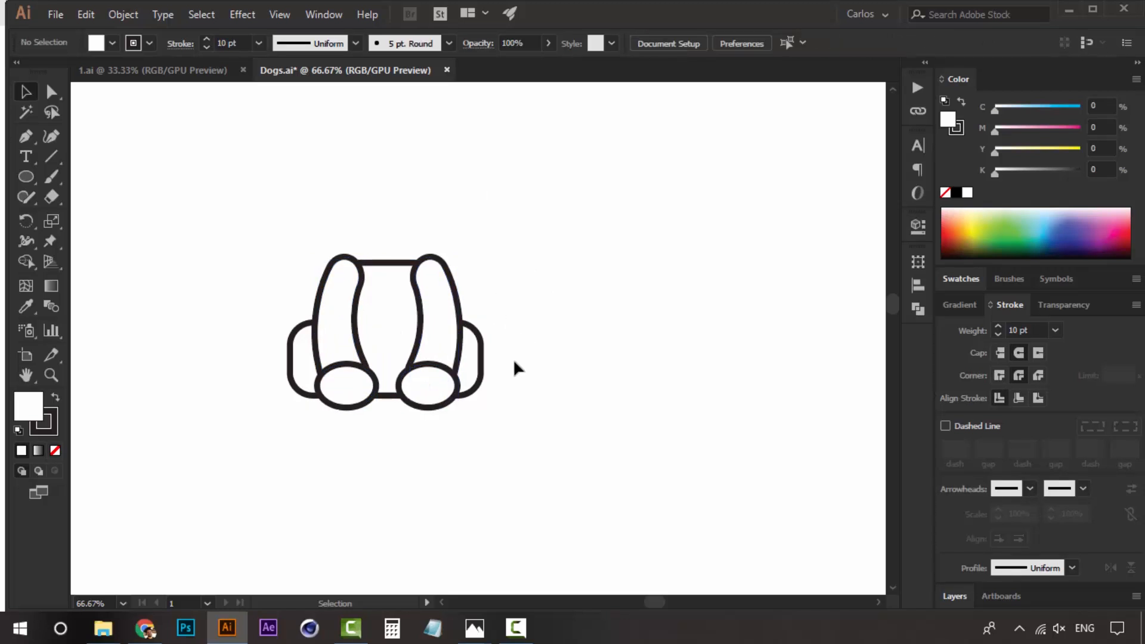
- Pull the two upper corners of the wide rounded rectangle inward so both haunches taper toward the top
{"action": "key", "text": "a"}
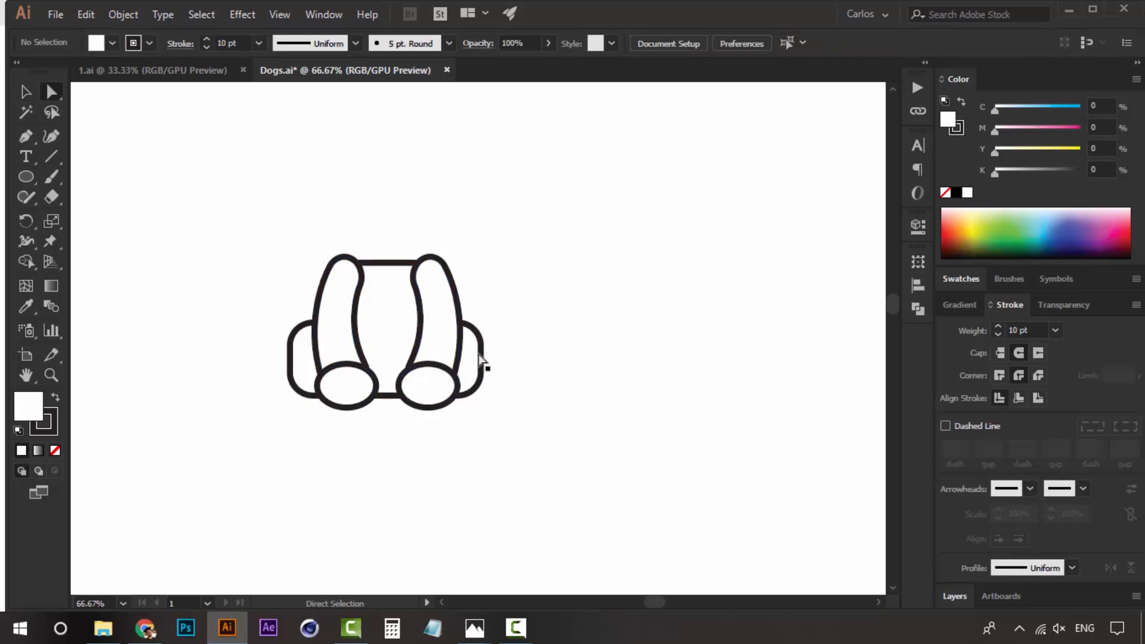
{"action": "left_click", "coordinate": [480, 349]}
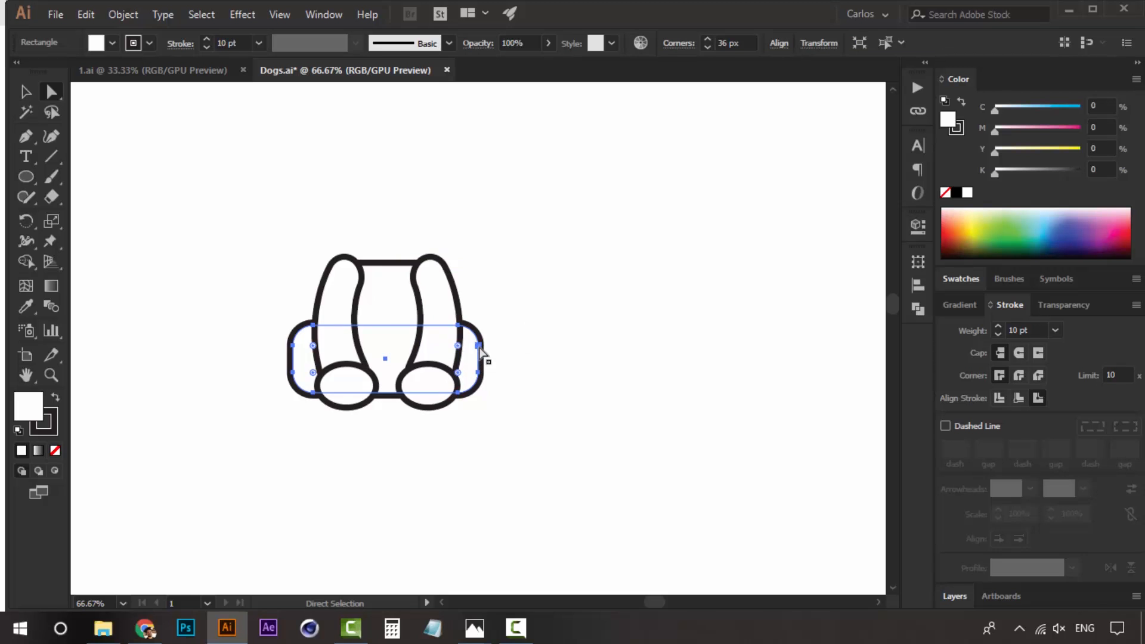
{"action": "left_click", "coordinate": [479, 347]}
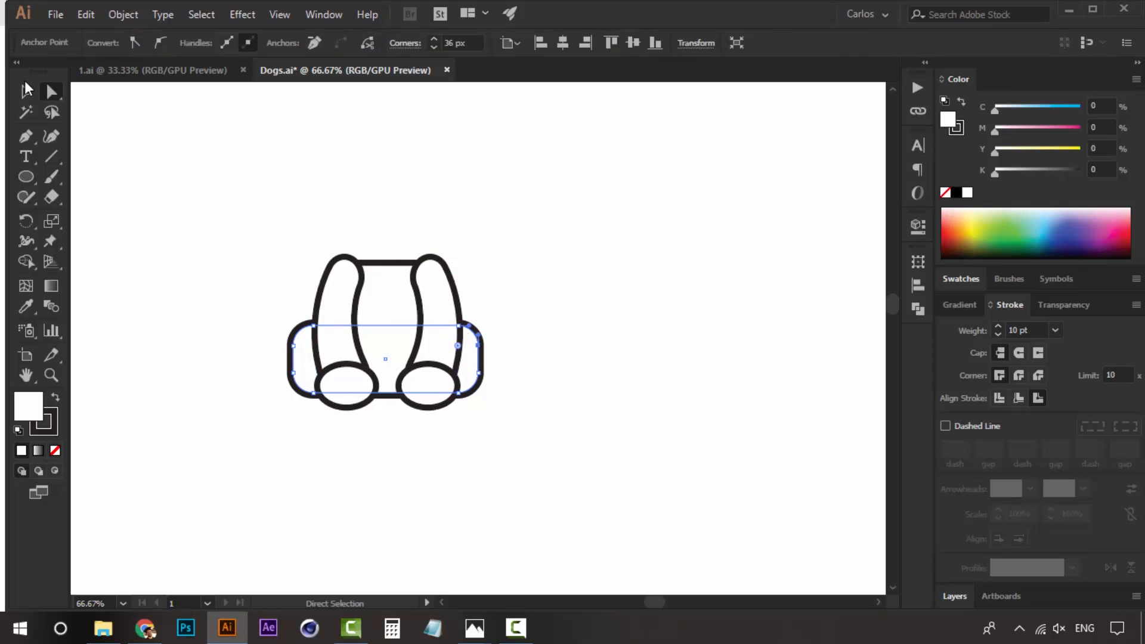
{"action": "left_click", "coordinate": [458, 326], "text": "shift"}
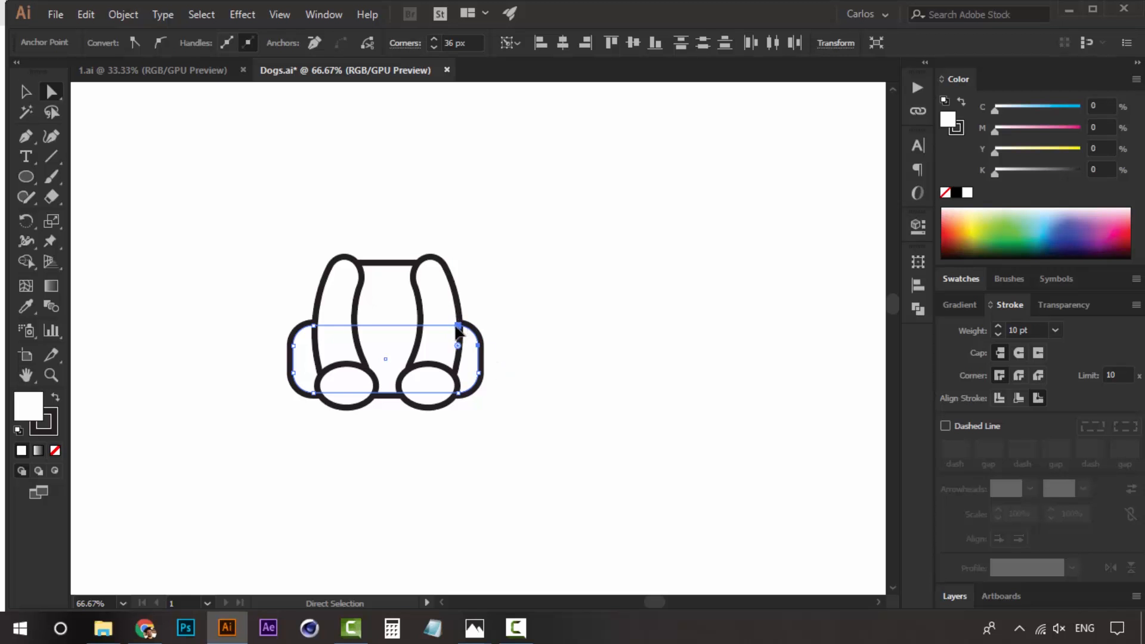
{"action": "left_click_drag", "start_coordinate": [457, 328], "coordinate": [453, 327]}
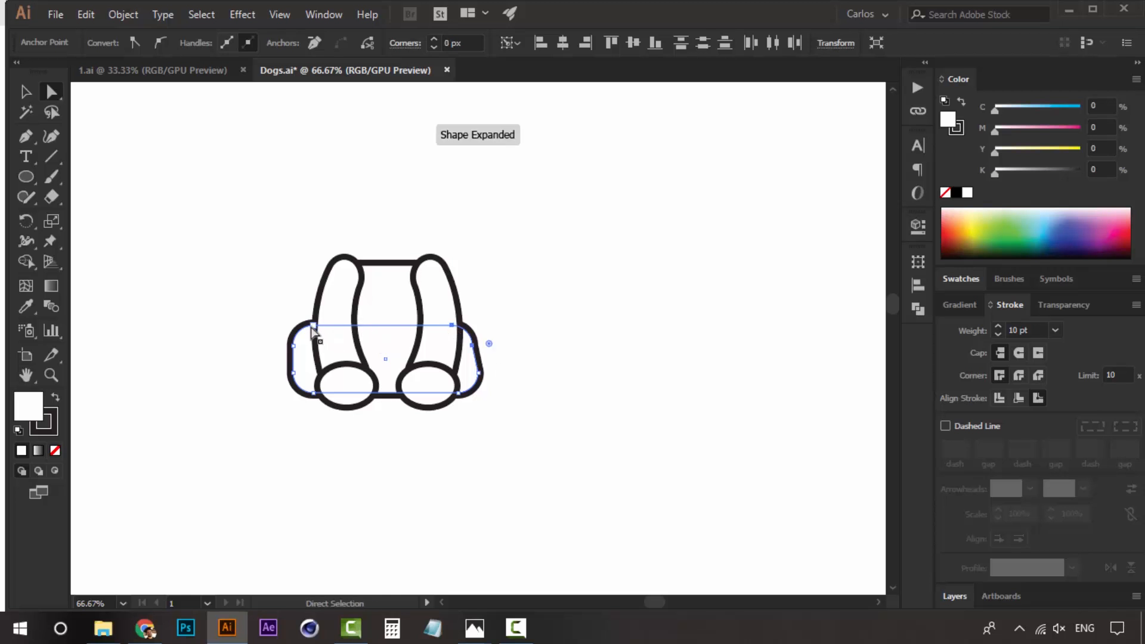
{"action": "left_click", "coordinate": [287, 350]}
{"action": "left_click", "coordinate": [292, 346], "text": "shift"}
{"action": "left_click_drag", "start_coordinate": [293, 346], "coordinate": [301, 351]}
{"action": "left_click", "coordinate": [531, 373]}
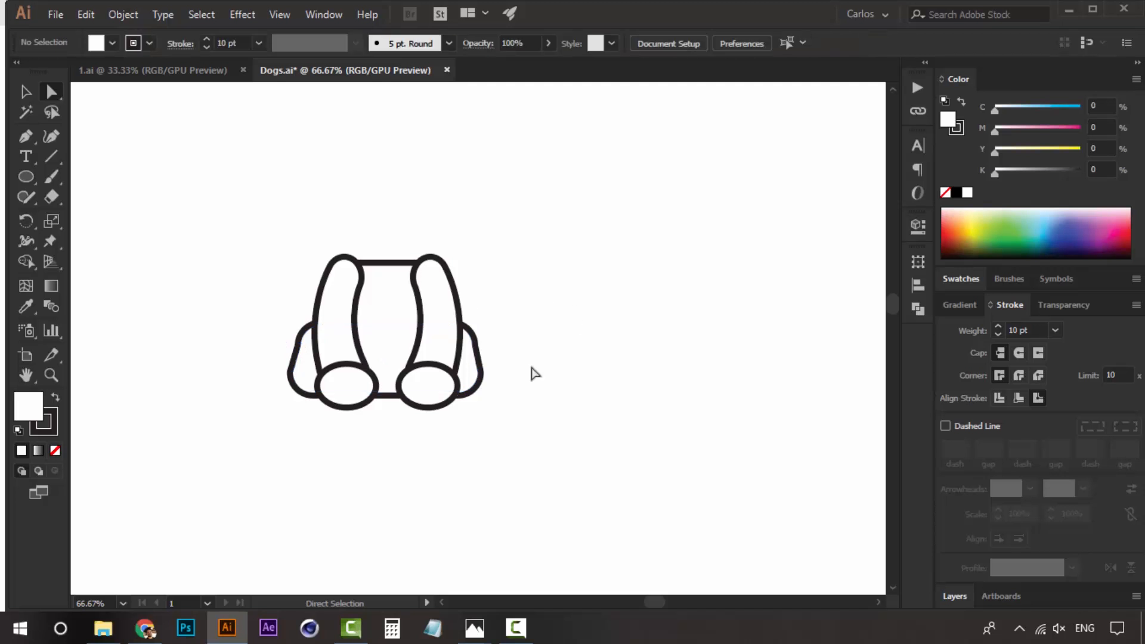
- Draw a wide white ellipse with a 10 pt outline above the body for the head
{"action": "left_click_drag", "start_coordinate": [413, 358], "coordinate": [425, 383]}
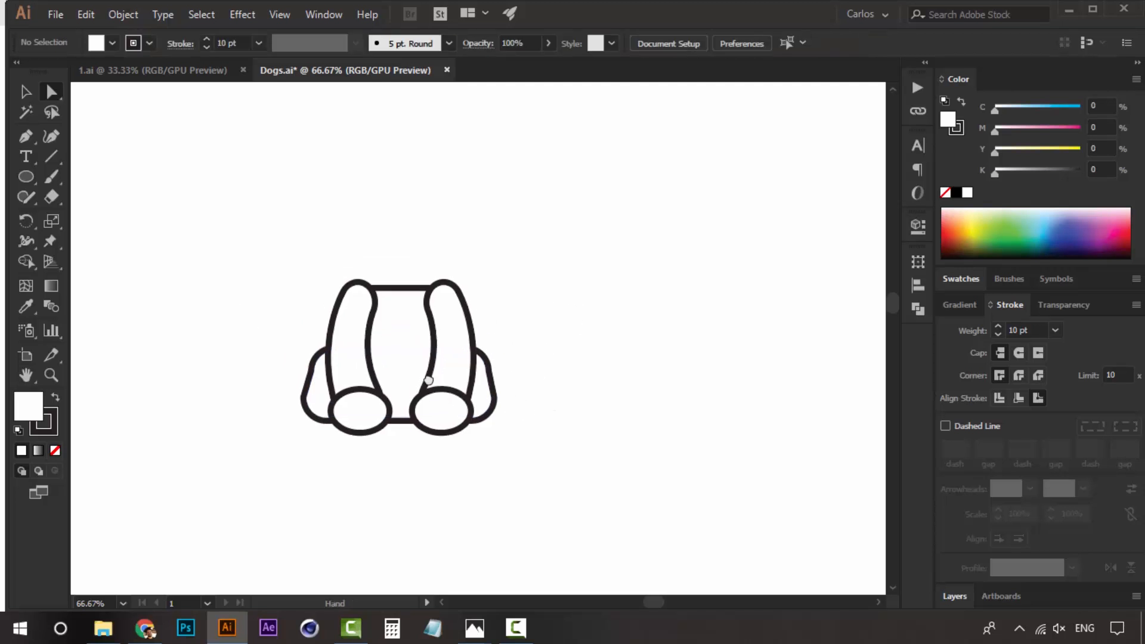
{"action": "key", "text": "v"}
{"action": "left_click_drag", "start_coordinate": [423, 192], "coordinate": [404, 244]}
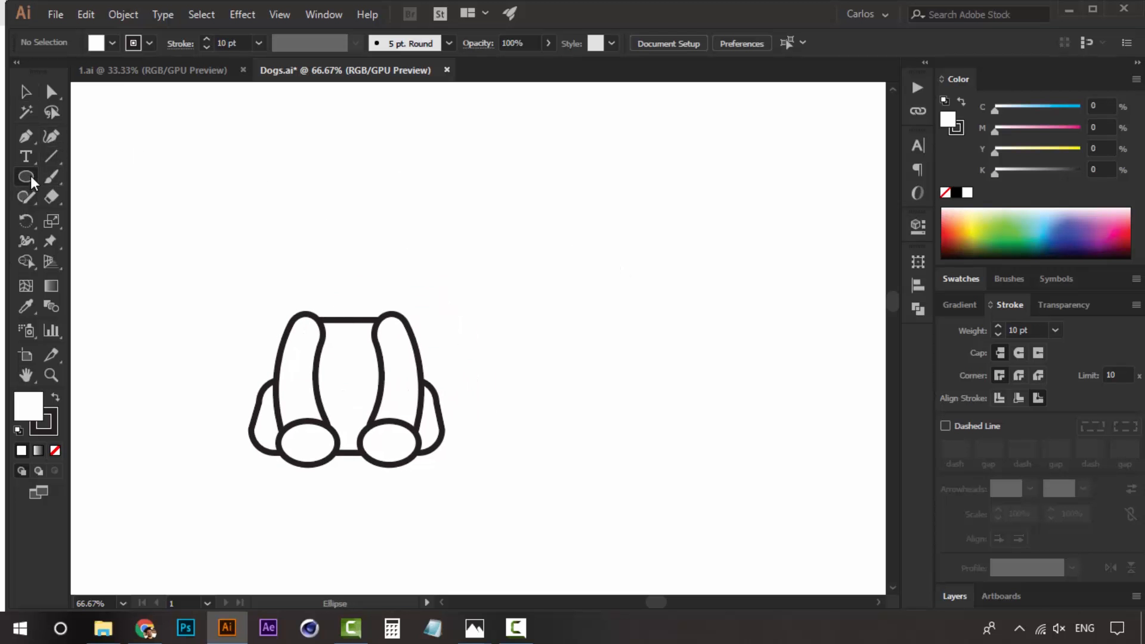
{"action": "left_click_drag", "start_coordinate": [31, 175], "coordinate": [99, 216]}
{"action": "mouse_move", "coordinate": [354, 261]}
{"action": "left_mouse_down"}
{"action": "mouse_move", "coordinate": [294, 205]}
{"action": "mouse_move", "coordinate": [287, 223]}
{"action": "left_mouse_up"}
{"action": "key", "text": "v"}
- Move the head ellipse down to overlap the top of the body and both legs, and deselect it
{"action": "left_click_drag", "start_coordinate": [396, 256], "coordinate": [389, 357]}
{"action": "left_click", "coordinate": [430, 286]}
{"action": "left_click", "coordinate": [386, 298]}
{"action": "key", "text": "space"}
{"action": "left_click", "coordinate": [524, 312]}
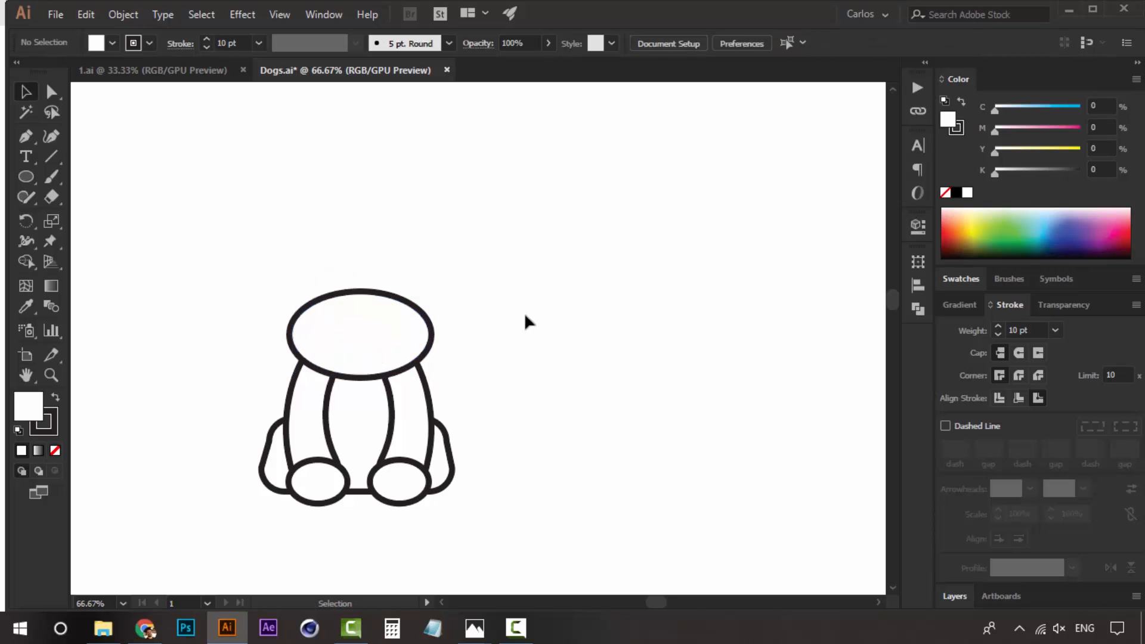
{"action": "key", "text": "space"}
{"action": "mouse_move", "coordinate": [434, 249]}
{"action": "left_mouse_down"}
{"action": "mouse_move", "coordinate": [437, 301]}
{"action": "mouse_move", "coordinate": [461, 298]}
{"action": "mouse_move", "coordinate": [439, 284]}
{"action": "left_mouse_up"}
{"action": "key", "text": "space"}
{"action": "key", "text": "space"}
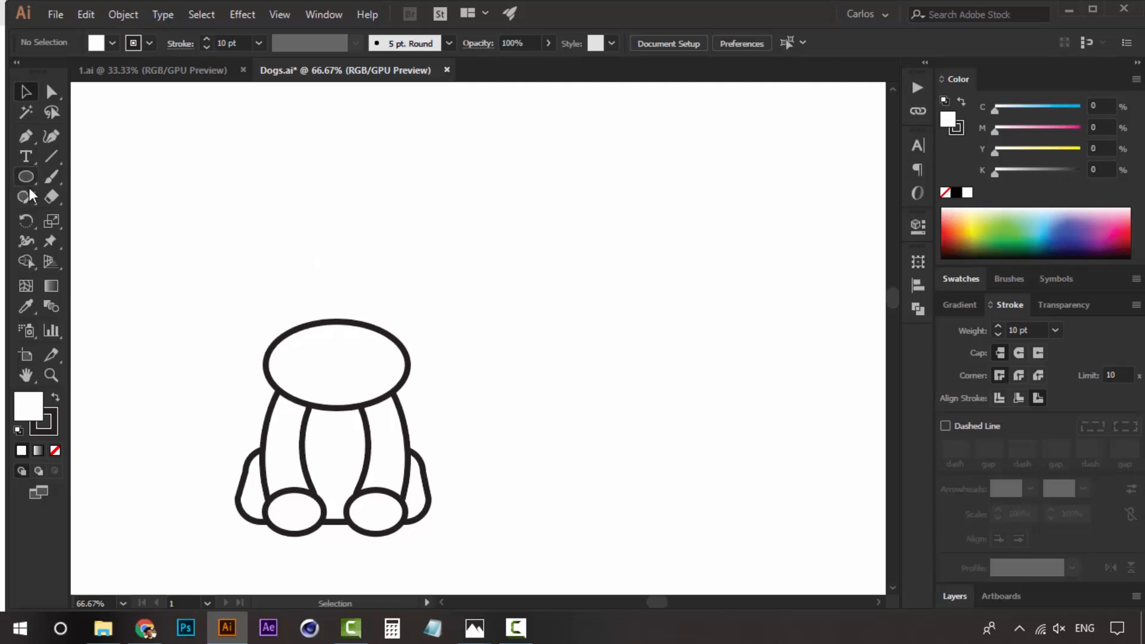
- Draw a large white circle with a 10 pt outline and place it over the head ellipse
{"action": "left_click", "coordinate": [28, 184]}
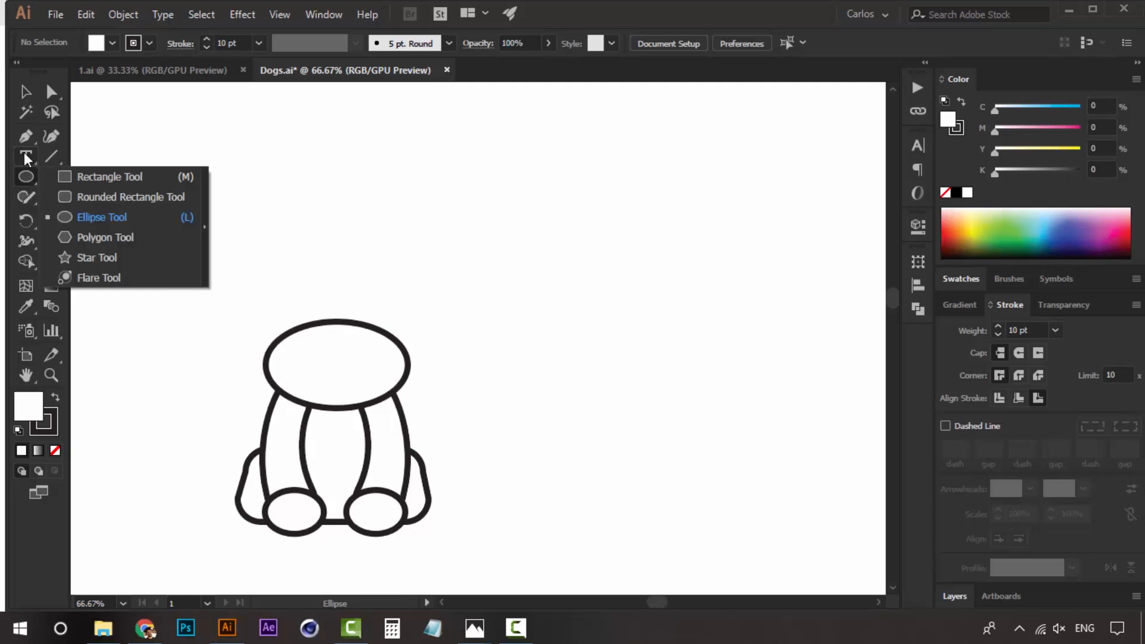
{"action": "left_click", "coordinate": [100, 217]}
{"action": "mouse_move", "coordinate": [355, 261]}
{"action": "left_mouse_down"}
{"action": "mouse_move", "coordinate": [245, 171]}
{"action": "mouse_move", "coordinate": [420, 287]}
{"action": "left_mouse_up"}
{"action": "key", "text": "space"}
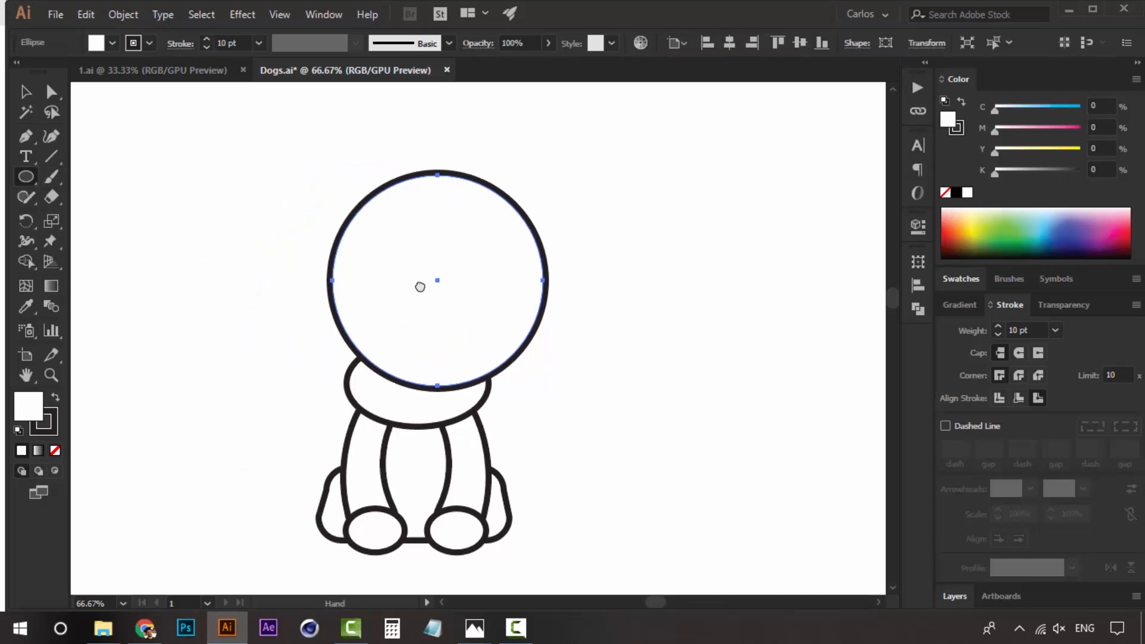
{"action": "key", "text": "v"}
{"action": "left_click_drag", "start_coordinate": [486, 261], "coordinate": [479, 279]}
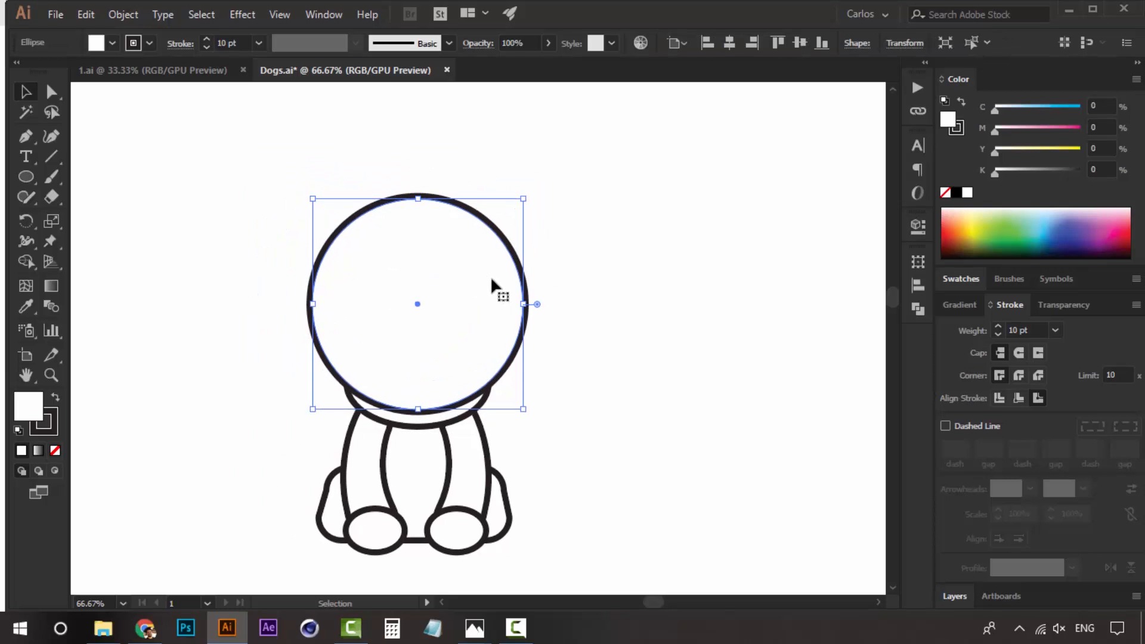
- Shrink the large head circle slightly and adjust its height so the ellipse shows as a thin rim beneath it
{"action": "left_click", "coordinate": [580, 328]}
{"action": "left_click", "coordinate": [439, 227]}
{"action": "left_click_drag", "start_coordinate": [523, 197], "coordinate": [510, 210]}
{"action": "left_click_drag", "start_coordinate": [460, 283], "coordinate": [460, 295]}
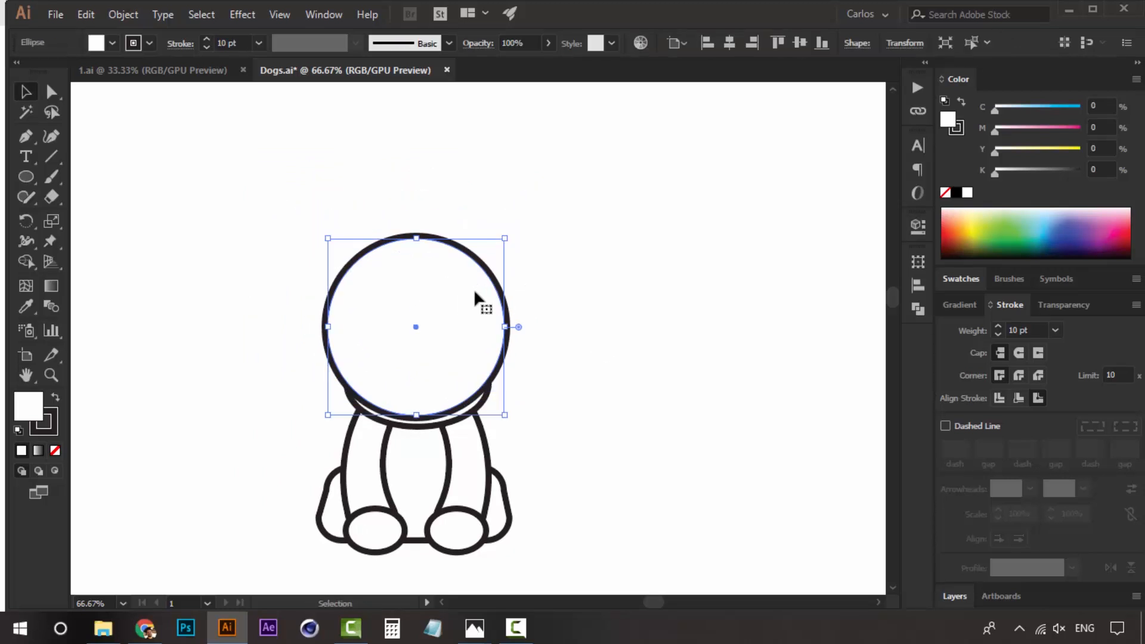
{"action": "key", "text": "Up"}
{"action": "key", "text": "Up"}
{"action": "key", "text": "Up"}
{"action": "key", "text": "Up"}
{"action": "key", "text": "Up"}
{"action": "key", "text": "Up"}
{"action": "key", "text": "Up"}
{"action": "key", "text": "Up"}
{"action": "key", "text": "Up"}
{"action": "key", "text": "Up"}
{"action": "key", "text": "Up"}
{"action": "key", "text": "Up"}
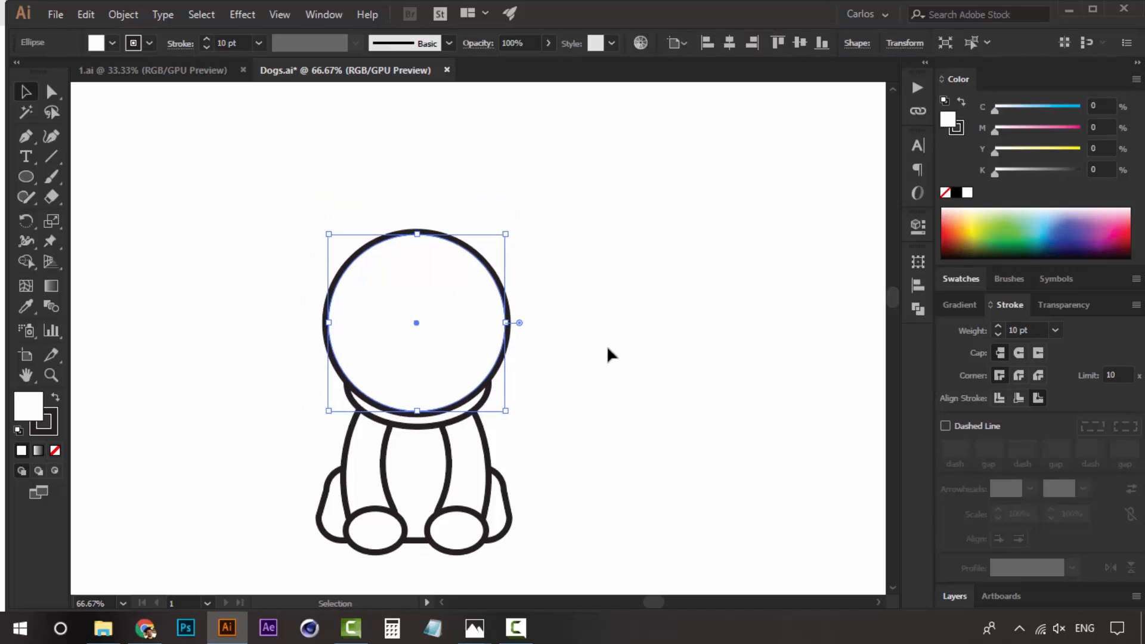
{"action": "left_click", "coordinate": [670, 409]}
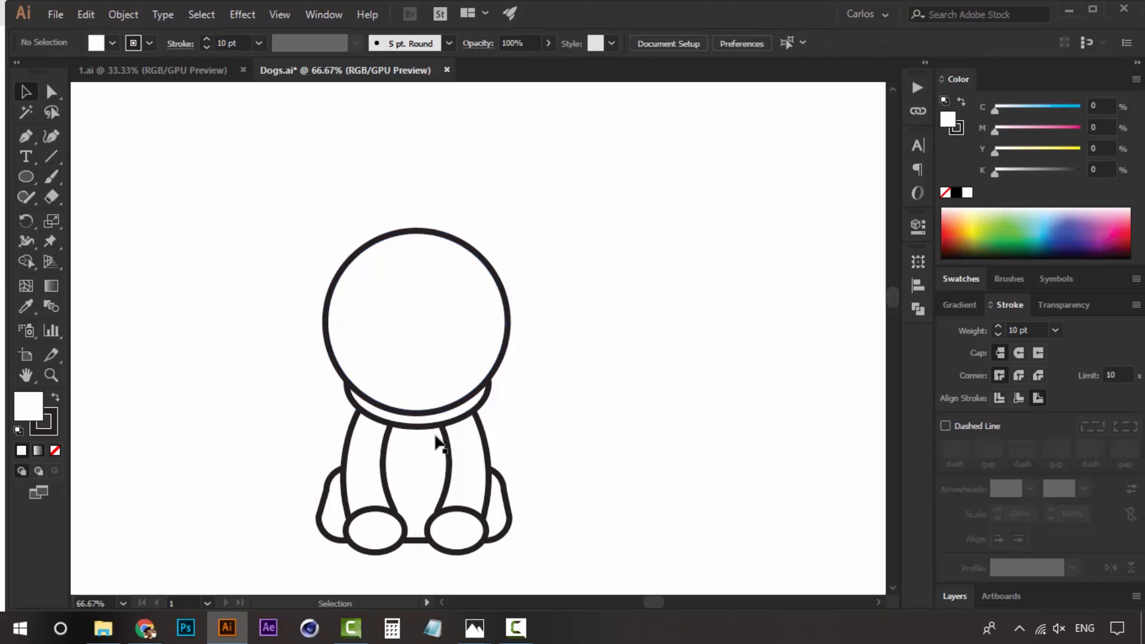
- Scale down the head circle and the ellipse together and lower both onto the tops of the legs
{"action": "left_click", "coordinate": [456, 426]}
{"action": "left_click", "coordinate": [480, 312], "text": "shift"}
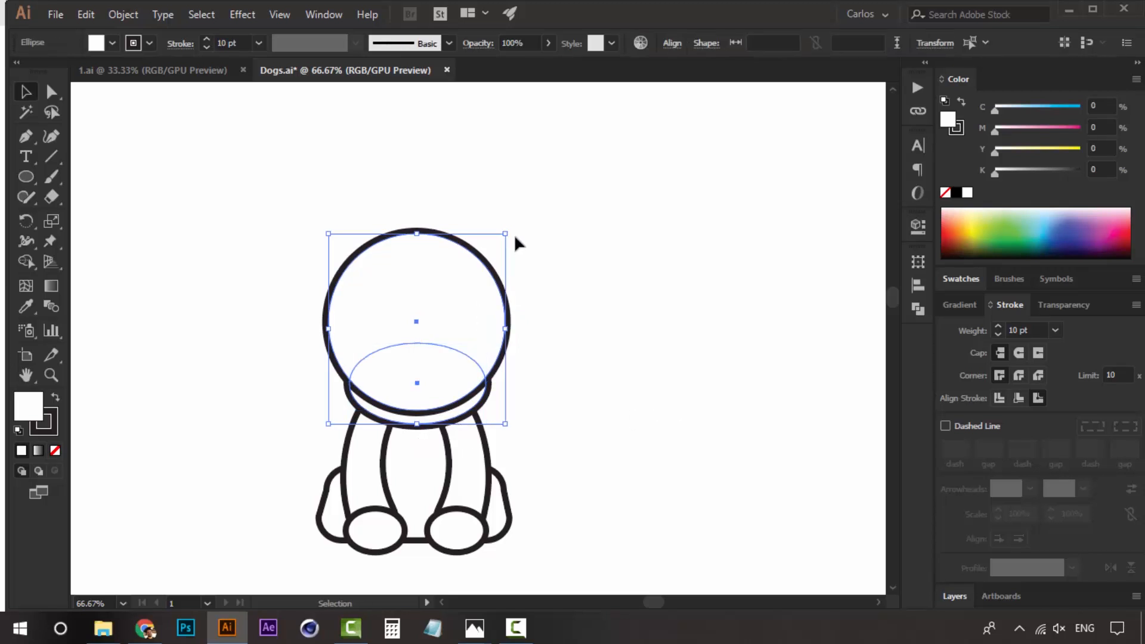
{"action": "left_click_drag", "start_coordinate": [494, 232], "coordinate": [497, 237]}
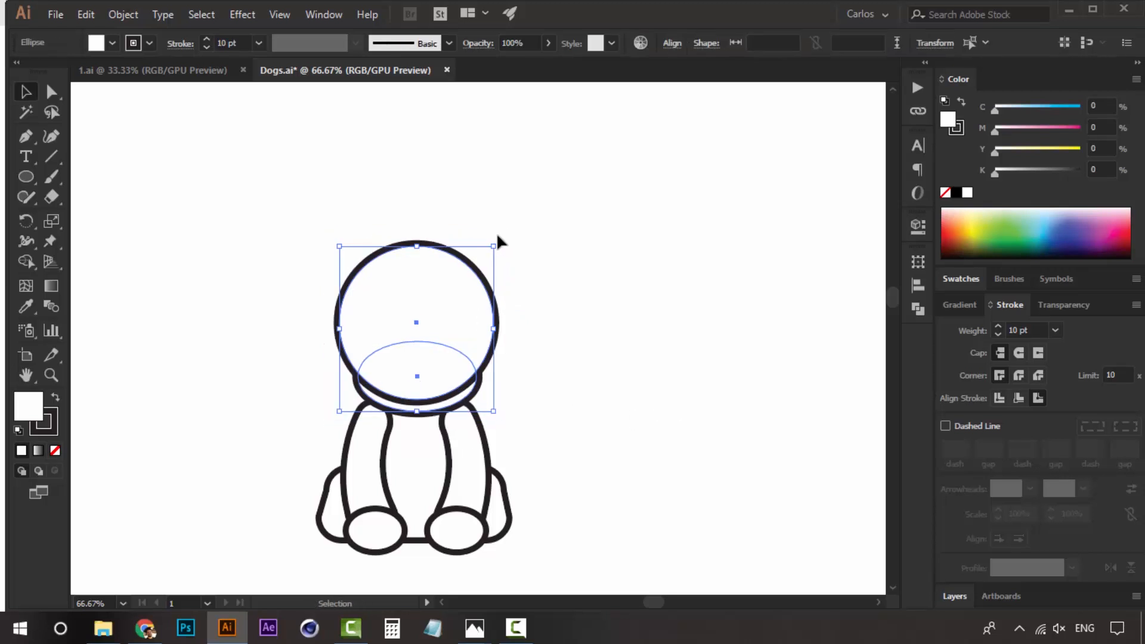
{"action": "key", "text": "Down"}
{"action": "key", "text": "Down"}
{"action": "key", "text": "Down"}
{"action": "key", "text": "Down"}
{"action": "key", "text": "Down"}
{"action": "key", "text": "Down"}
{"action": "key", "text": "Down"}
{"action": "key", "text": "Down"}
{"action": "key", "text": "Down"}
{"action": "key", "text": "Down"}
{"action": "key", "text": "Down"}
{"action": "key", "text": "Down"}
{"action": "key", "text": "Down"}
{"action": "key", "text": "Down"}
{"action": "key", "text": "Down"}
{"action": "key", "text": "Down"}
{"action": "key", "text": "Down"}
{"action": "key", "text": "Down"}
{"action": "key", "text": "Down"}
{"action": "key", "text": "Down"}
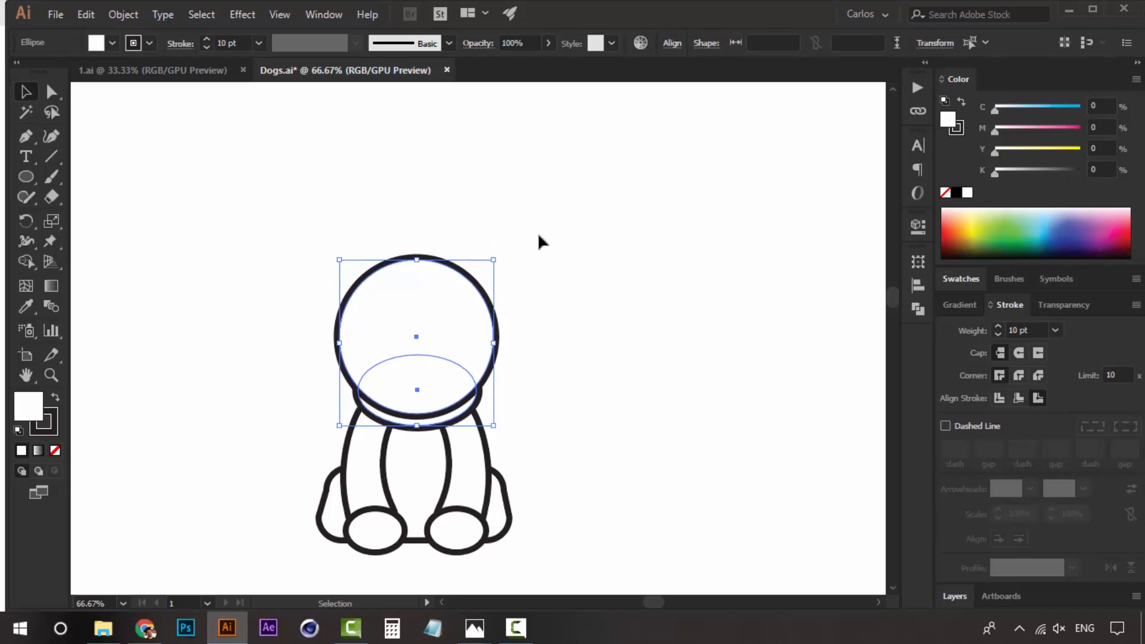
{"action": "left_click", "coordinate": [594, 251]}
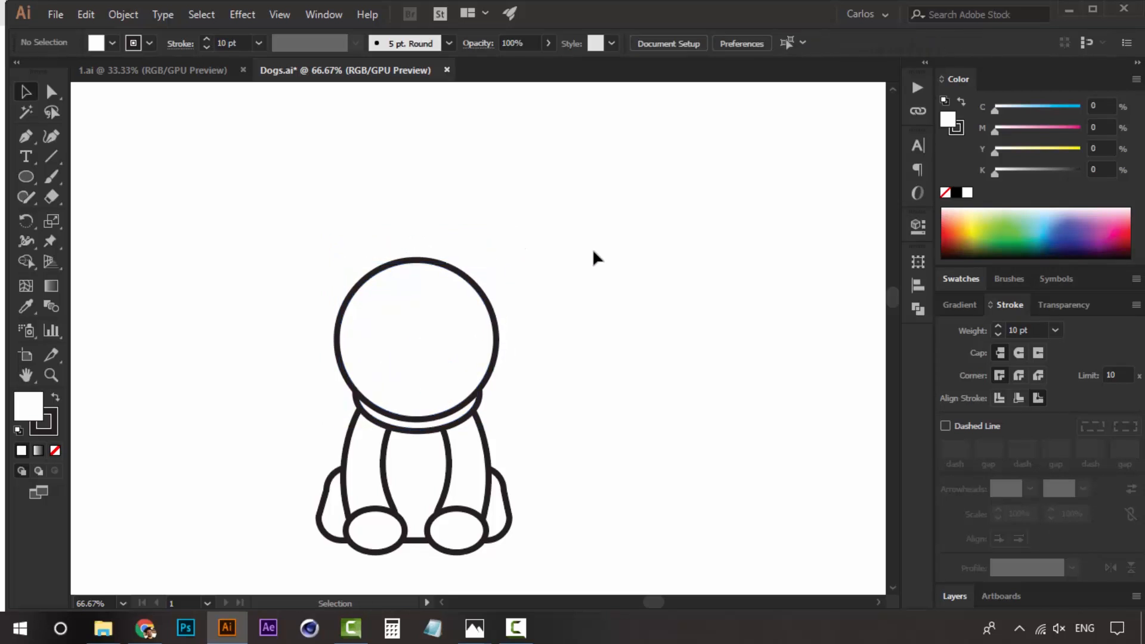
- Flatten the top of the head circle by moving its top anchor point straight down
{"action": "left_click", "coordinate": [440, 281]}
{"action": "left_click", "coordinate": [706, 332]}
{"action": "left_click", "coordinate": [481, 329]}
{"action": "left_click", "coordinate": [618, 339]}
{"action": "key", "text": "a"}
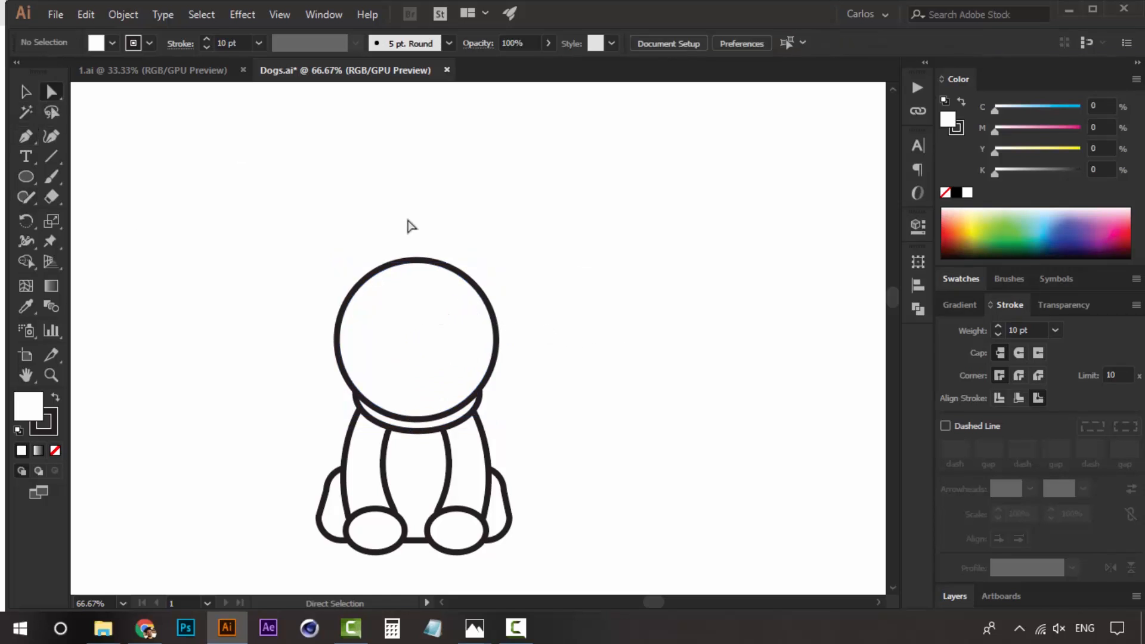
{"action": "left_click", "coordinate": [421, 287]}
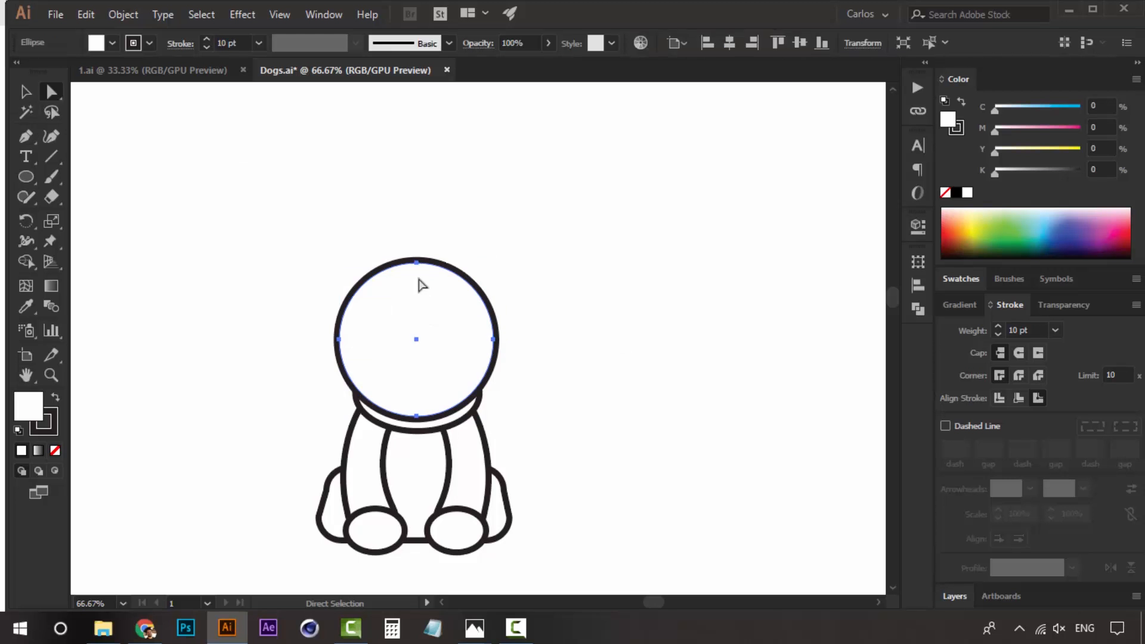
{"action": "left_click", "coordinate": [416, 262]}
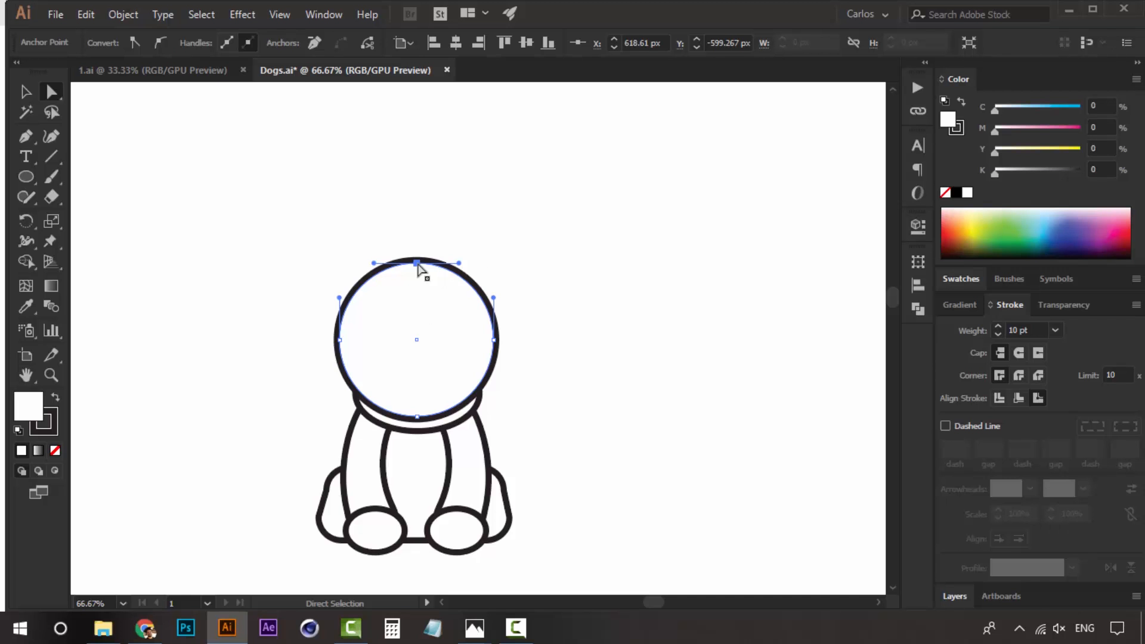
{"action": "mouse_move", "coordinate": [418, 264]}
{"action": "left_mouse_down"}
{"action": "mouse_move", "coordinate": [415, 293]}
{"action": "mouse_move", "coordinate": [416, 284]}
{"action": "left_mouse_up"}
{"action": "left_click", "coordinate": [485, 234]}
{"action": "key", "text": "v"}
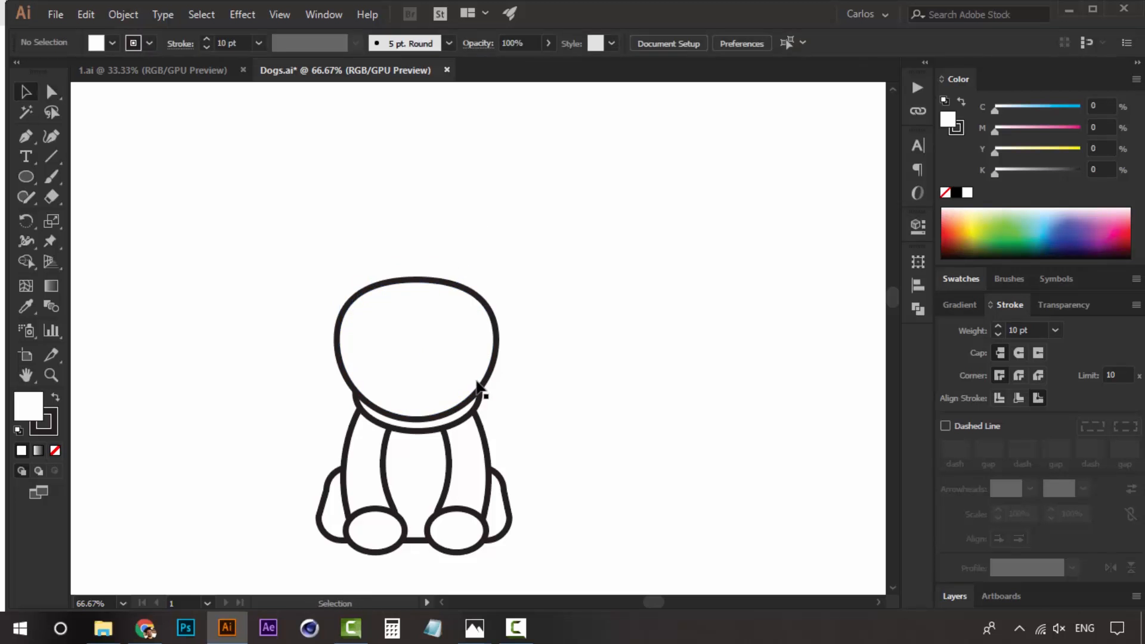
{"action": "left_click_drag", "start_coordinate": [477, 382], "coordinate": [476, 405]}
{"action": "scroll", "coordinate": [468, 401], "scroll_direction": "up", "scroll_amount": 1}
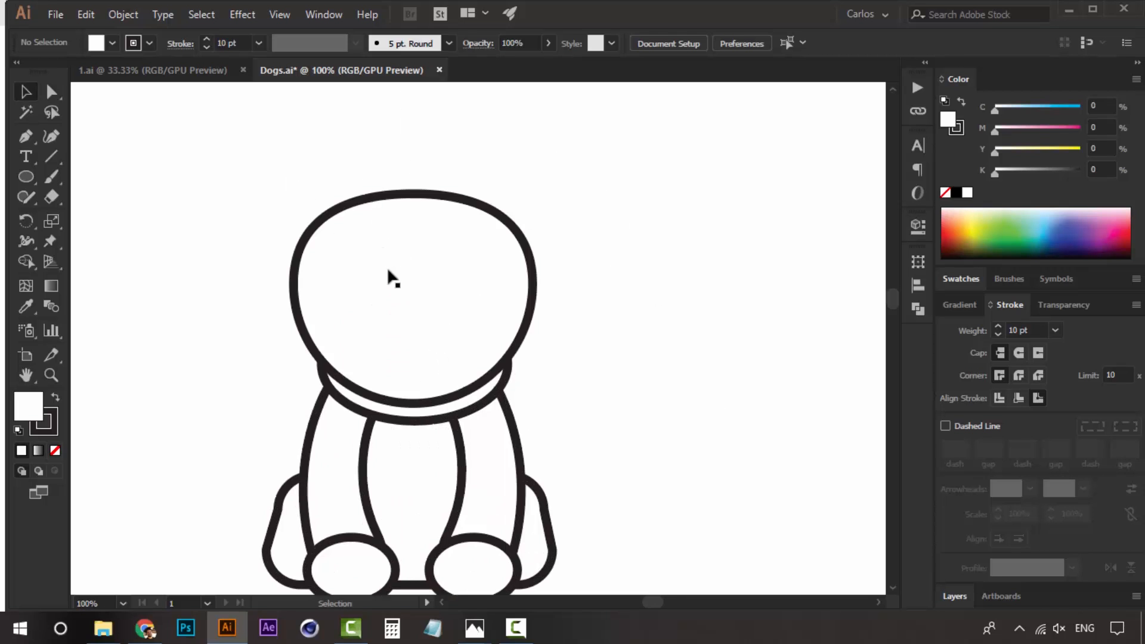
{"action": "left_click", "coordinate": [462, 274]}
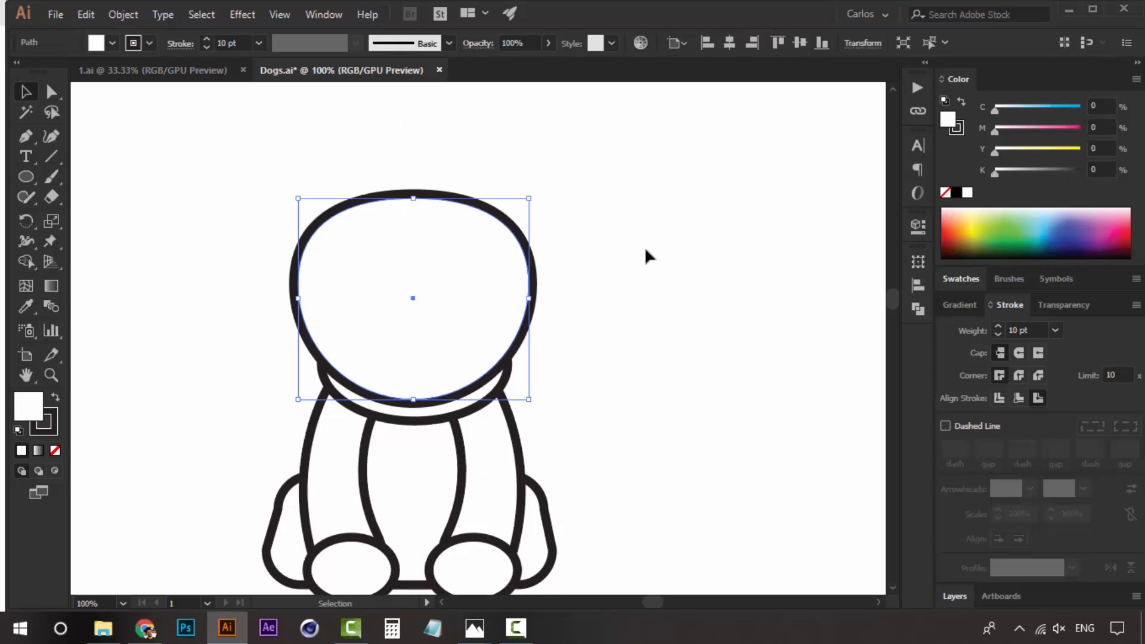
{"action": "left_click", "coordinate": [646, 253]}
{"action": "left_click", "coordinate": [430, 267]}
{"action": "left_click", "coordinate": [640, 296]}
{"action": "left_click_drag", "start_coordinate": [492, 325], "coordinate": [523, 395]}
{"action": "key", "text": "z"}
{"action": "left_click", "coordinate": [468, 385], "text": "alt"}
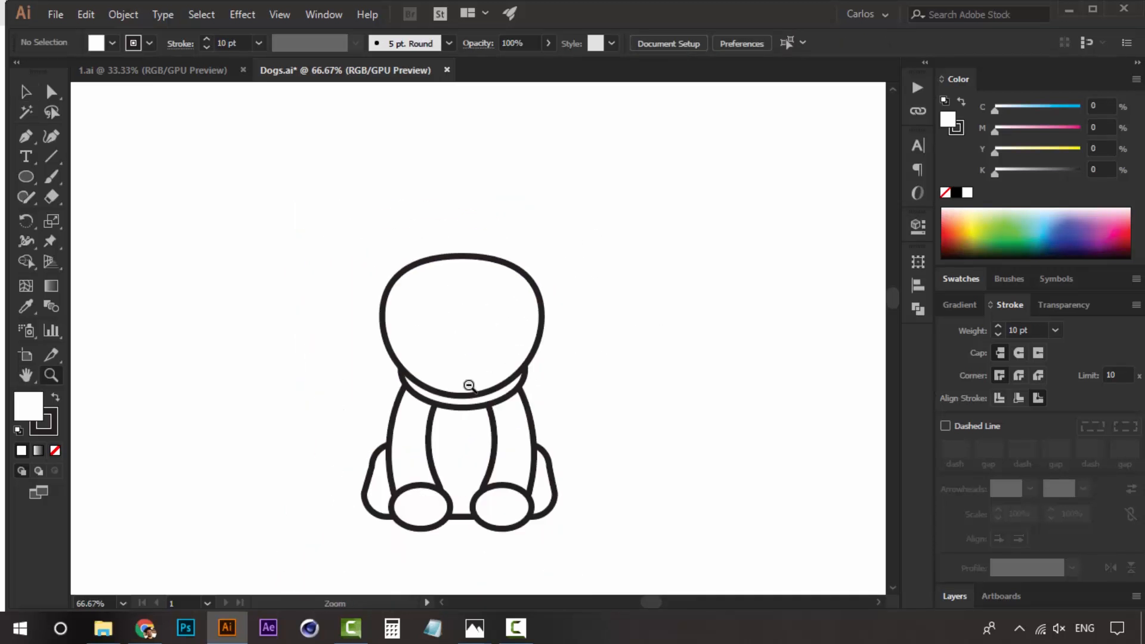
{"action": "left_click", "coordinate": [468, 386], "text": "alt"}
{"action": "left_click", "coordinate": [468, 385], "text": "alt"}
{"action": "left_click_drag", "start_coordinate": [504, 347], "coordinate": [451, 425]}
{"action": "left_click", "coordinate": [461, 368]}
{"action": "left_click", "coordinate": [461, 368]}
{"action": "key", "text": "v"}
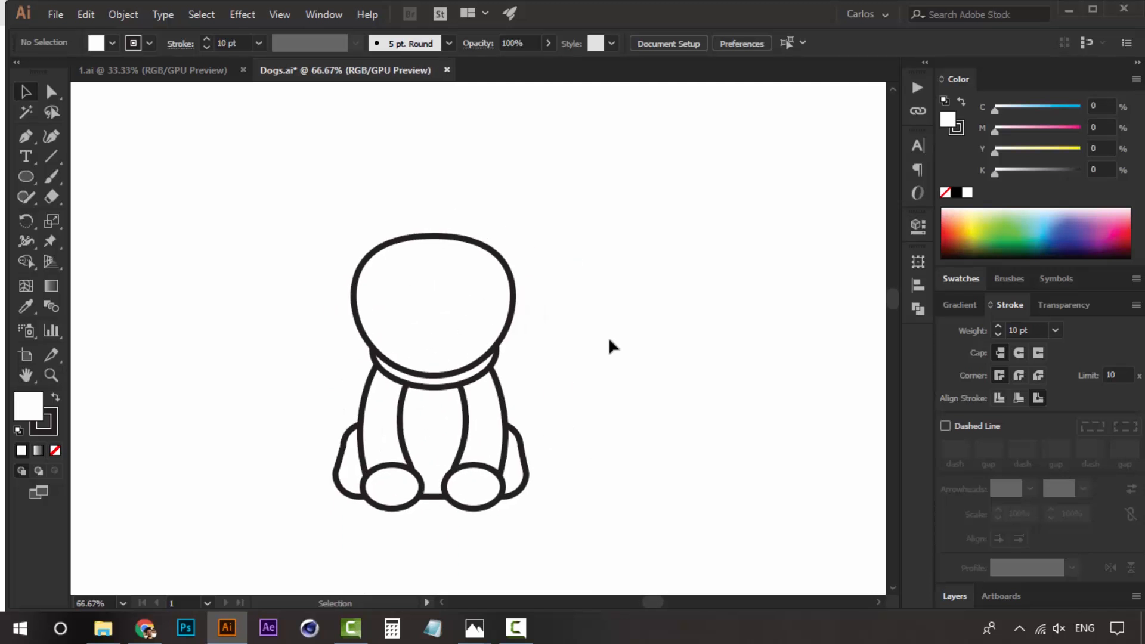
{"action": "key", "text": "ctrl+z"}
{"action": "left_click", "coordinate": [644, 326]}
- Rotate the haunch shape behind the legs by 180 degrees so its wider end faces up, and shift it slightly right
{"action": "left_click", "coordinate": [520, 481]}
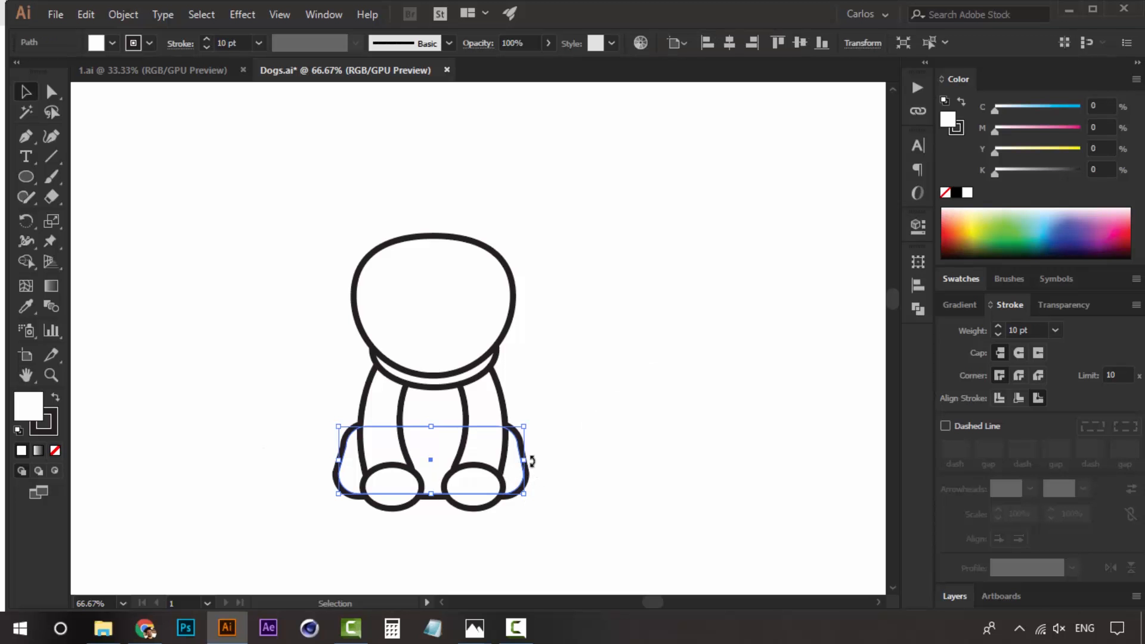
{"action": "left_click_drag", "start_coordinate": [532, 461], "coordinate": [245, 458]}
{"action": "left_click", "coordinate": [585, 382]}
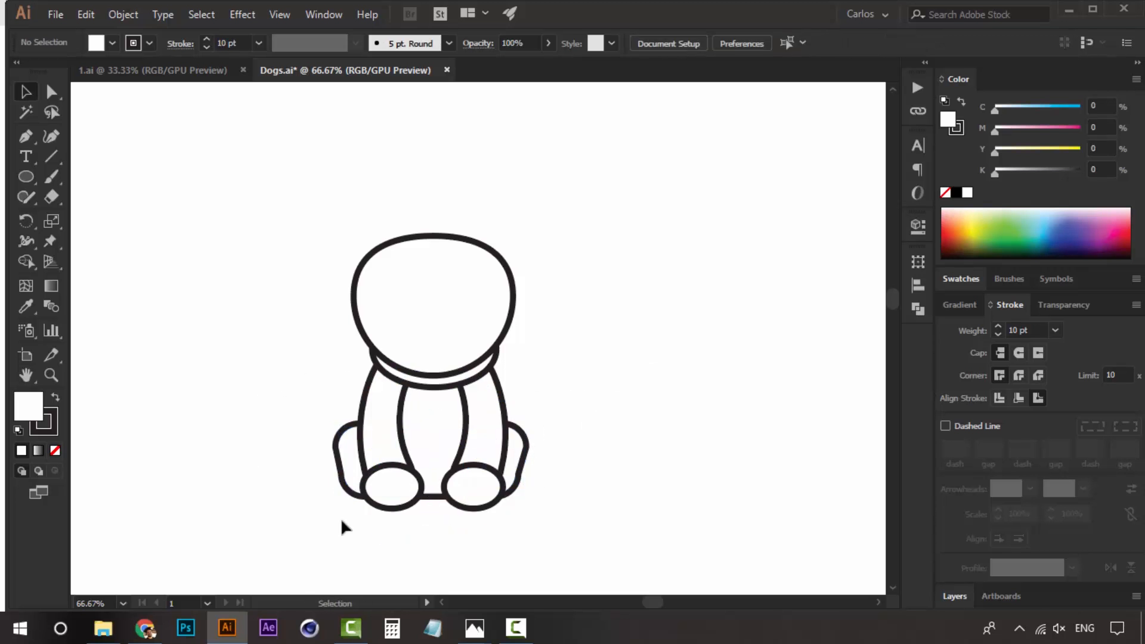
{"action": "left_click", "coordinate": [522, 454]}
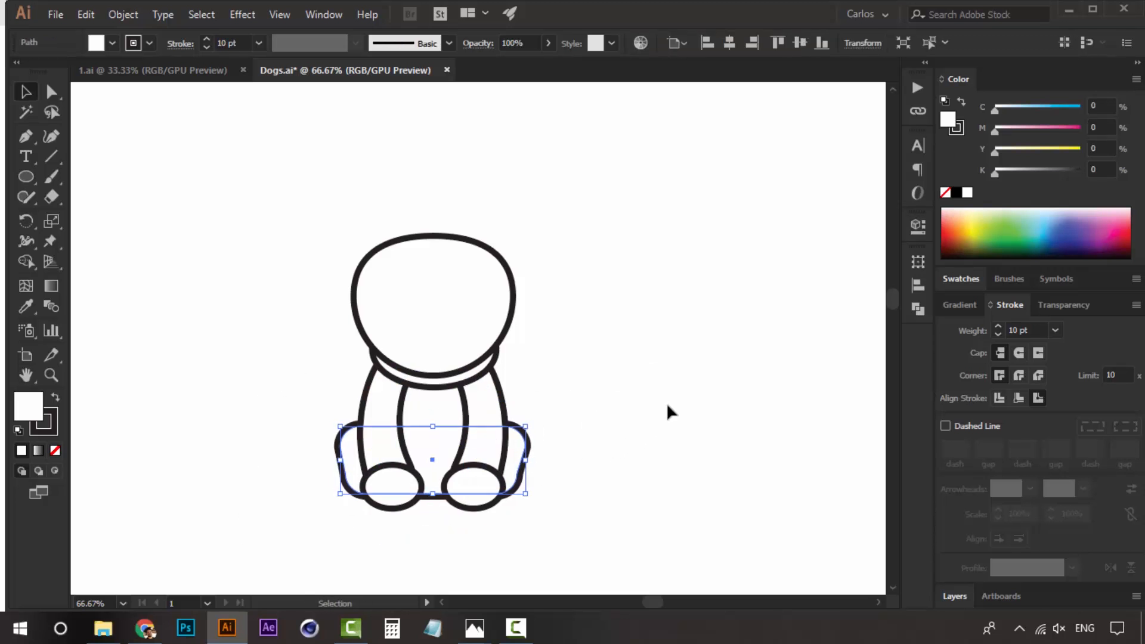
{"action": "left_click", "coordinate": [588, 413]}
{"action": "left_click", "coordinate": [517, 447]}
{"action": "left_click", "coordinate": [626, 420]}
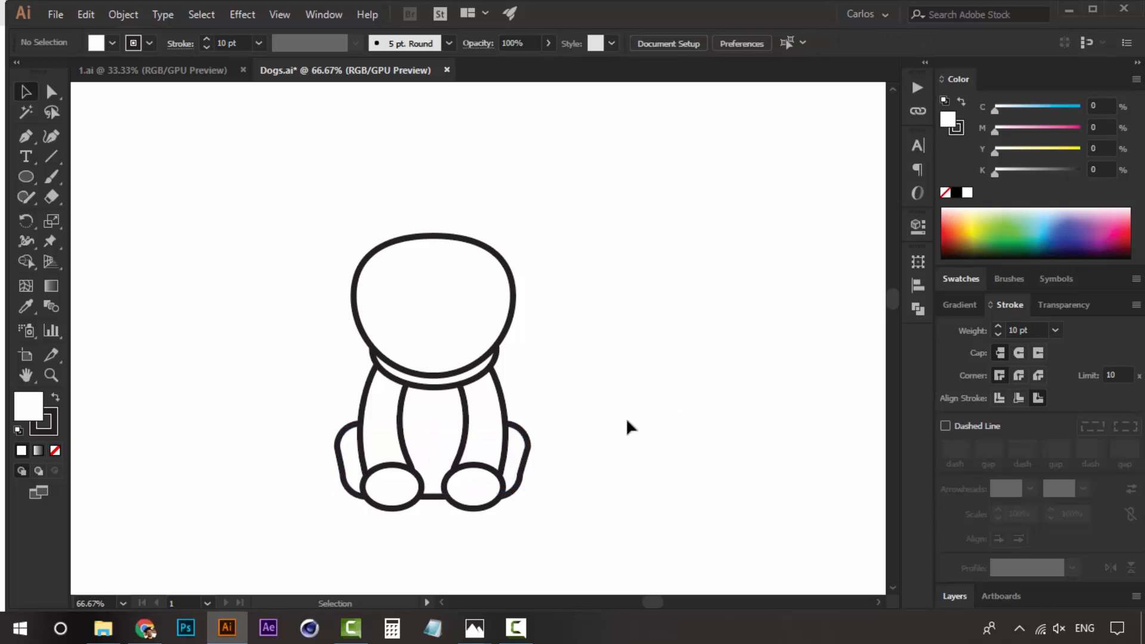
{"action": "key", "text": "z"}
{"action": "left_click", "coordinate": [453, 410], "text": "alt"}
{"action": "left_click", "coordinate": [501, 368]}
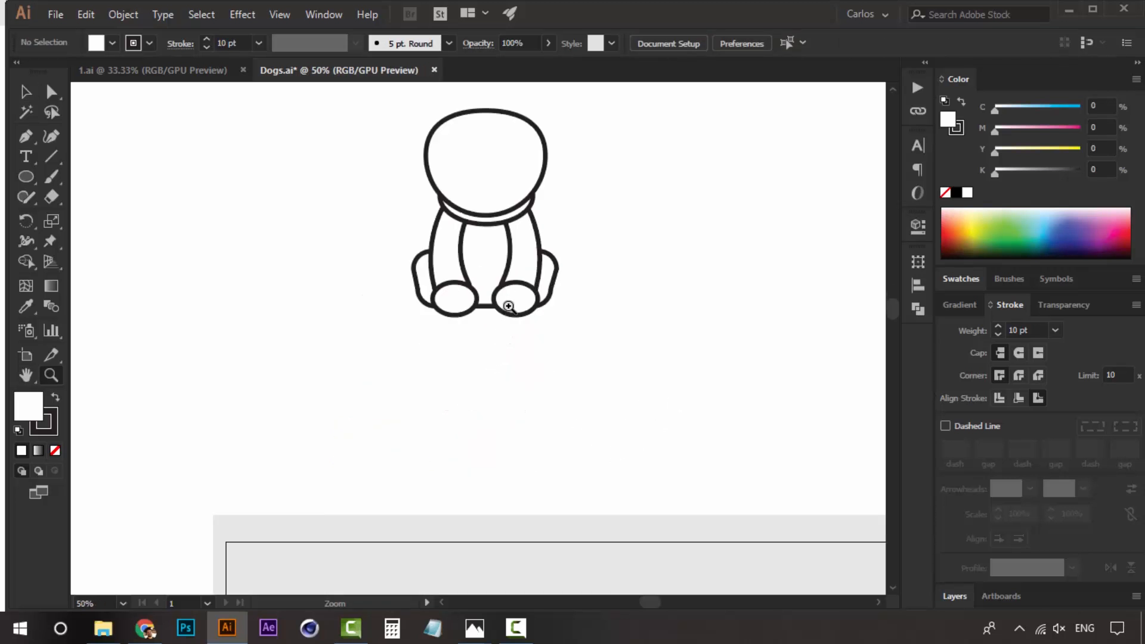
{"action": "left_click", "coordinate": [505, 297], "text": "alt"}
{"action": "left_click", "coordinate": [506, 297], "text": "alt"}
{"action": "left_click_drag", "start_coordinate": [512, 349], "coordinate": [459, 272]}
{"action": "key", "text": "v"}
{"action": "key", "text": "z"}
{"action": "left_click", "coordinate": [445, 302], "text": "alt"}
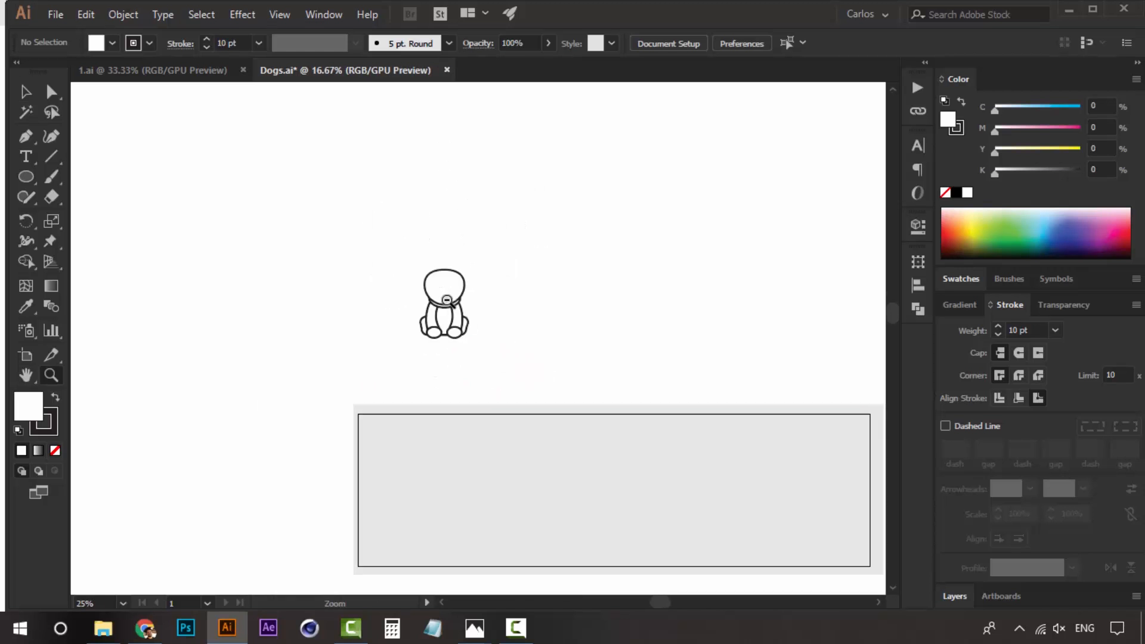
{"action": "left_click", "coordinate": [446, 297], "text": "alt"}
{"action": "left_click", "coordinate": [496, 365]}
{"action": "left_click", "coordinate": [447, 335]}
{"action": "key", "text": "v"}
{"action": "left_click_drag", "start_coordinate": [502, 347], "coordinate": [453, 346]}
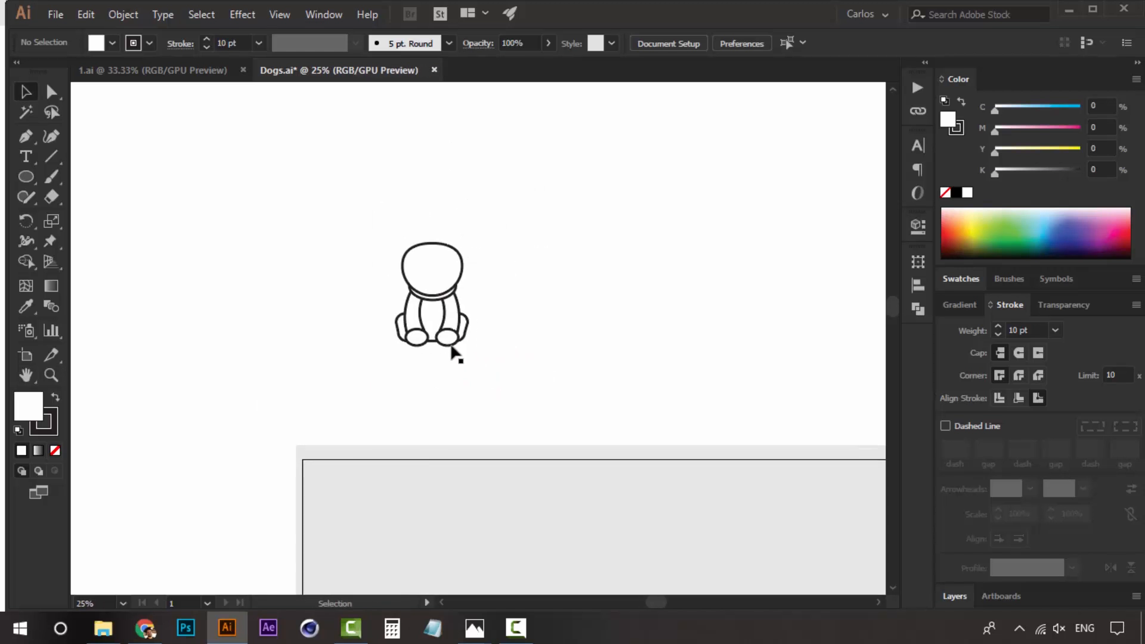
{"action": "key", "text": "z"}
{"action": "left_click", "coordinate": [453, 347]}
{"action": "key", "text": "v"}
{"action": "key", "text": "z"}
{"action": "left_click", "coordinate": [519, 298]}
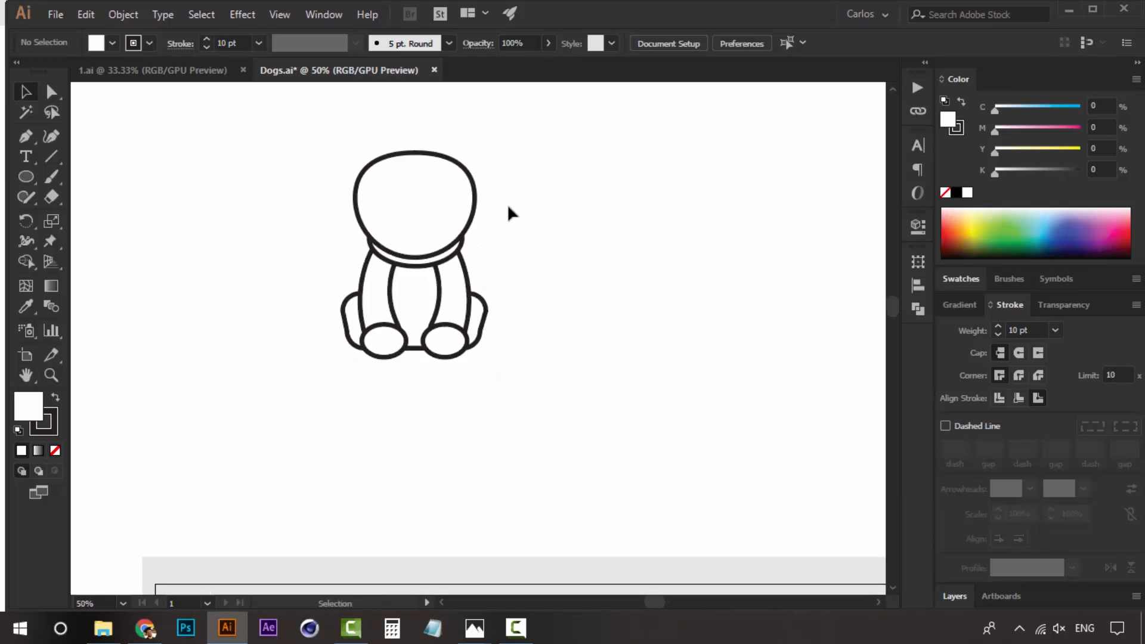
- Duplicate the entire sitting dog into the empty area below and to the right of the original, and deselect the copy
{"action": "key", "text": "v"}
{"action": "left_click_drag", "start_coordinate": [522, 224], "coordinate": [417, 367]}
{"action": "mouse_move", "coordinate": [416, 214]}
{"action": "left_mouse_down"}
{"action": "mouse_move", "coordinate": [249, 189]}
{"action": "mouse_move", "coordinate": [254, 149]}
{"action": "mouse_move", "coordinate": [601, 258]}
{"action": "mouse_move", "coordinate": [539, 281]}
{"action": "mouse_move", "coordinate": [564, 309]}
{"action": "mouse_move", "coordinate": [538, 333]}
{"action": "mouse_move", "coordinate": [415, 320]}
{"action": "left_mouse_up"}
{"action": "key", "text": "space"}
{"action": "left_click_drag", "start_coordinate": [414, 320], "coordinate": [481, 313]}
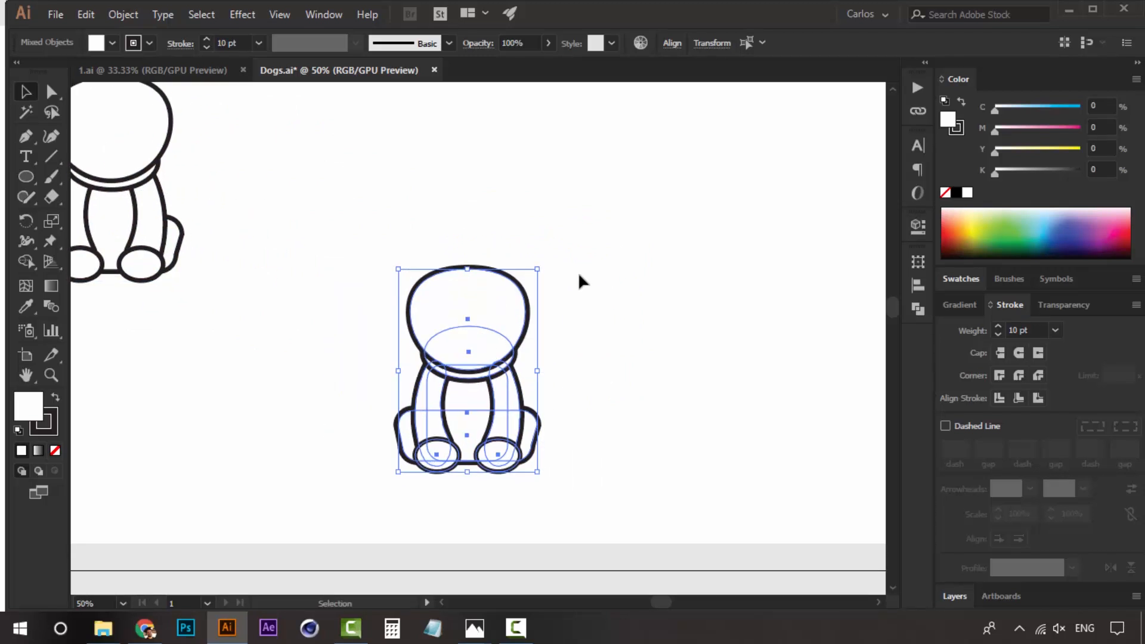
{"action": "left_click", "coordinate": [578, 272]}
{"action": "key", "text": "z"}
{"action": "left_click", "coordinate": [501, 353]}
{"action": "key", "text": "v"}
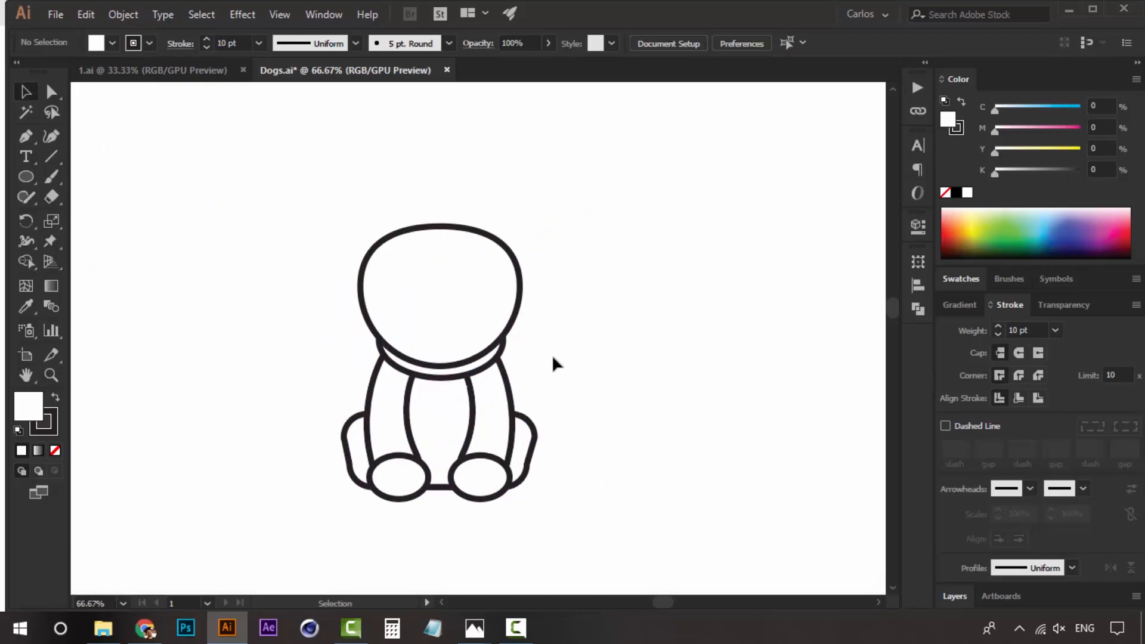
- Copy the duplicated dog's head shape in place and shrink the copy toward its centre to make a small nose
{"action": "key", "text": "z"}
{"action": "left_click", "coordinate": [471, 287]}
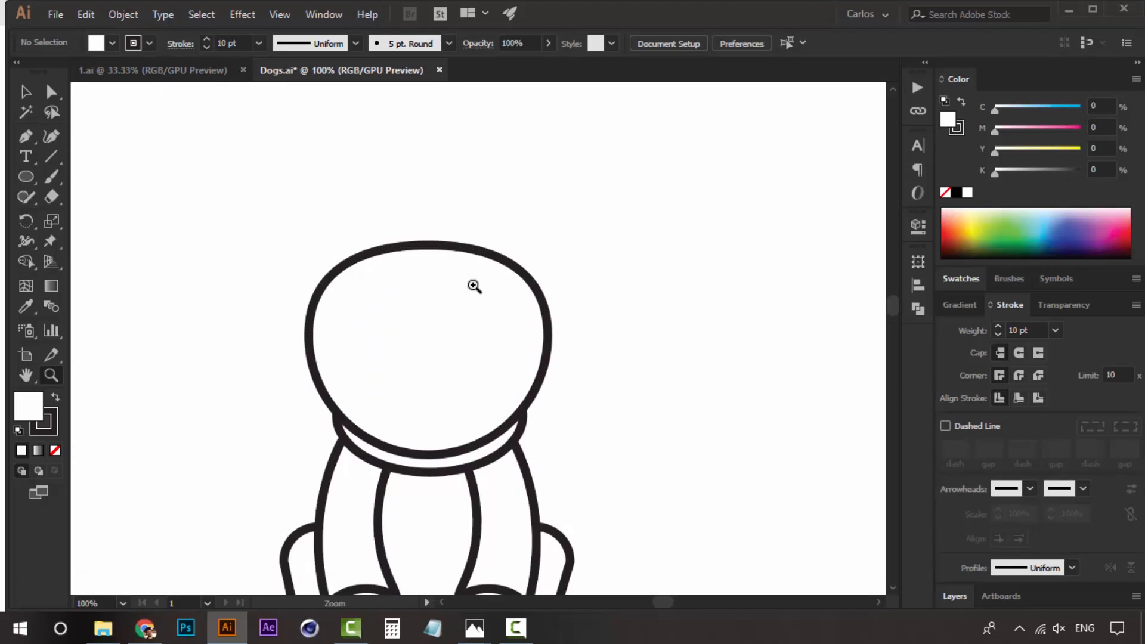
{"action": "left_click", "coordinate": [463, 261]}
{"action": "key", "text": "space"}
{"action": "left_click_drag", "start_coordinate": [468, 267], "coordinate": [503, 173]}
{"action": "key", "text": "v"}
{"action": "key", "text": "space"}
{"action": "left_click_drag", "start_coordinate": [592, 404], "coordinate": [590, 317]}
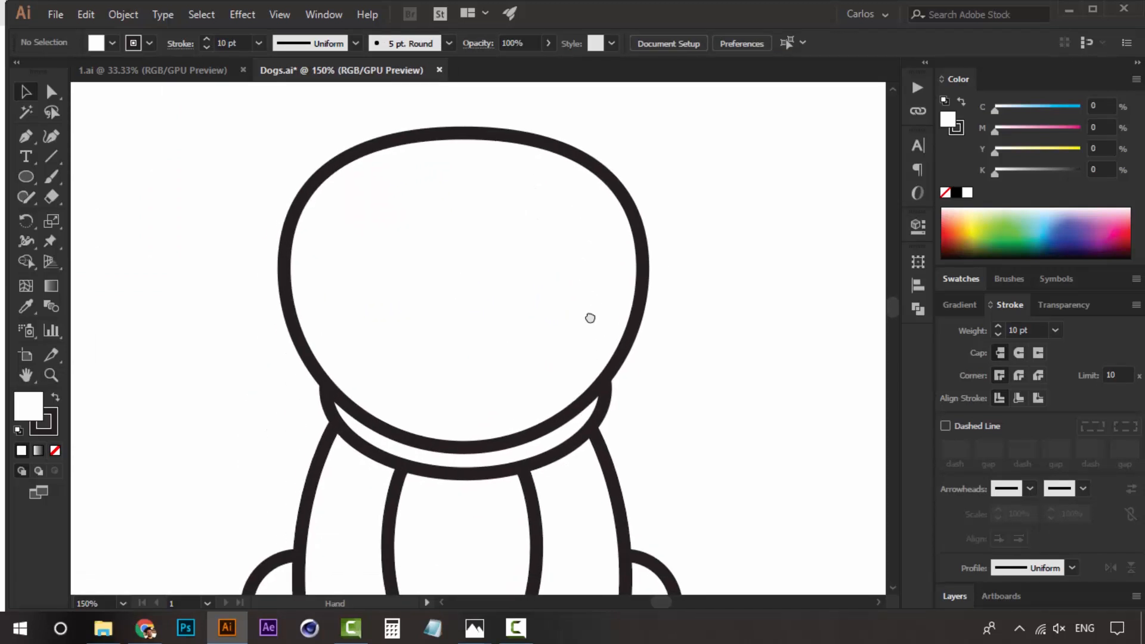
{"action": "key", "text": "space"}
{"action": "left_click_drag", "start_coordinate": [448, 304], "coordinate": [466, 319]}
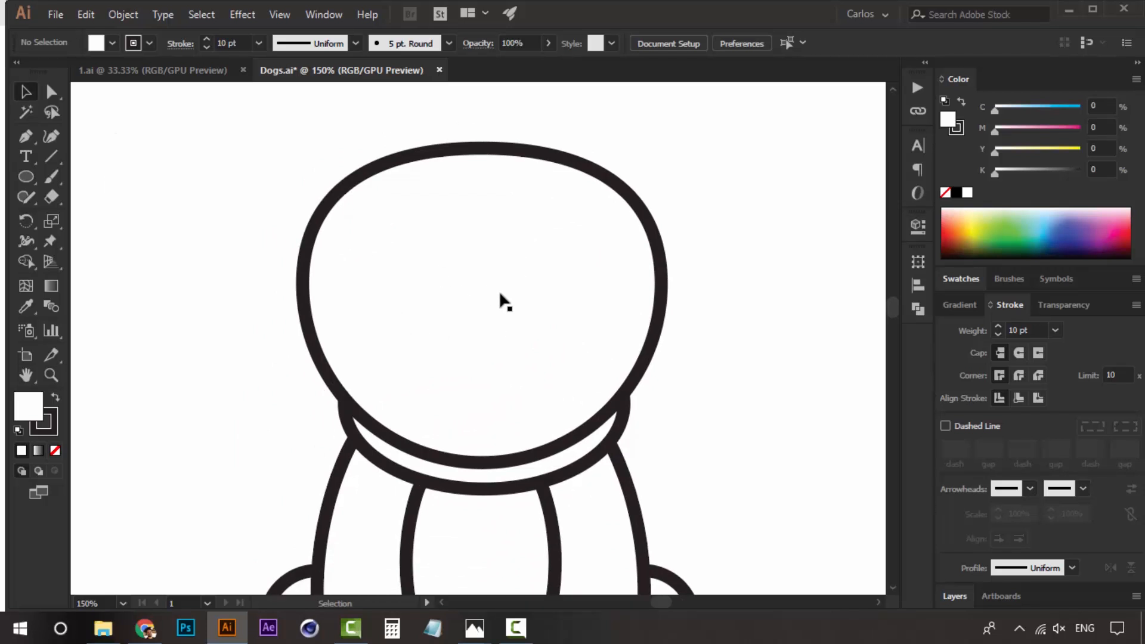
{"action": "left_click", "coordinate": [500, 293]}
{"action": "key", "text": "space"}
{"action": "left_click_drag", "start_coordinate": [790, 334], "coordinate": [771, 396]}
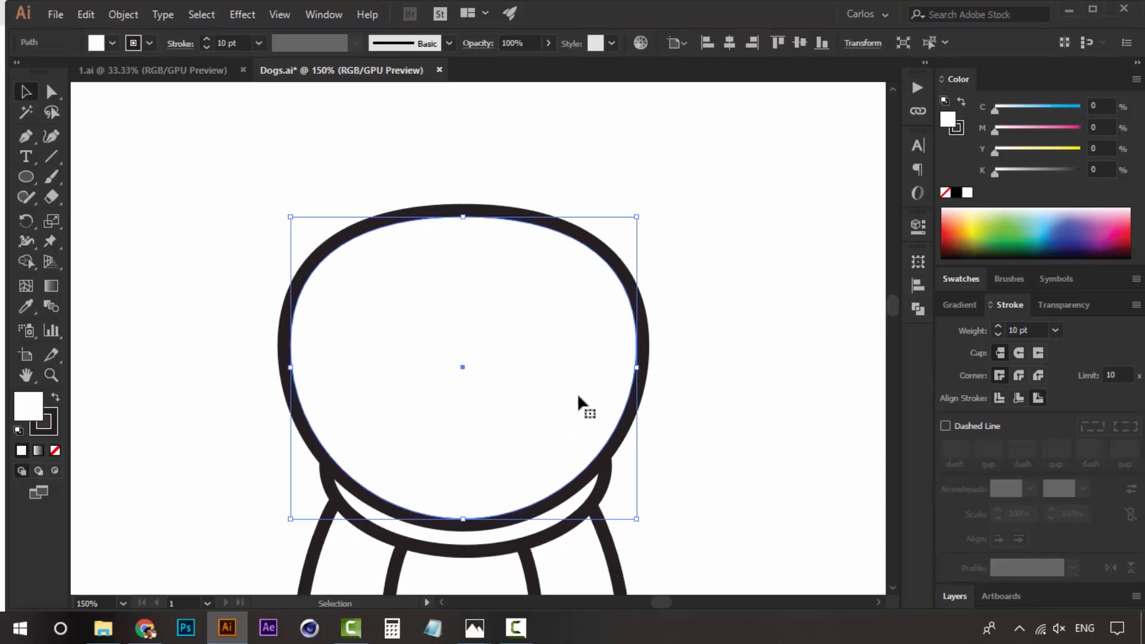
{"action": "key", "text": "a"}
{"action": "key", "text": "ctrl"}
{"action": "left_click_drag", "start_coordinate": [636, 219], "coordinate": [501, 278]}
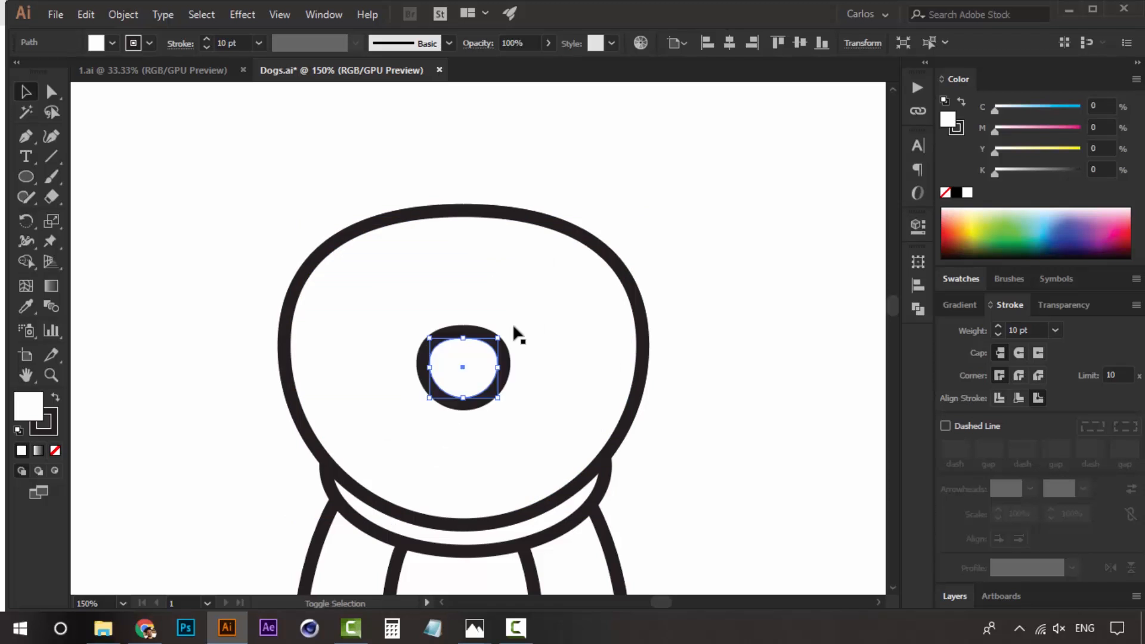
- Rotate the small nose shape by 180 degrees so its flatter side faces down, and keep it selected
{"action": "left_click_drag", "start_coordinate": [508, 369], "coordinate": [365, 357]}
{"action": "scroll", "coordinate": [682, 358], "scroll_direction": "down", "scroll_amount": 5}
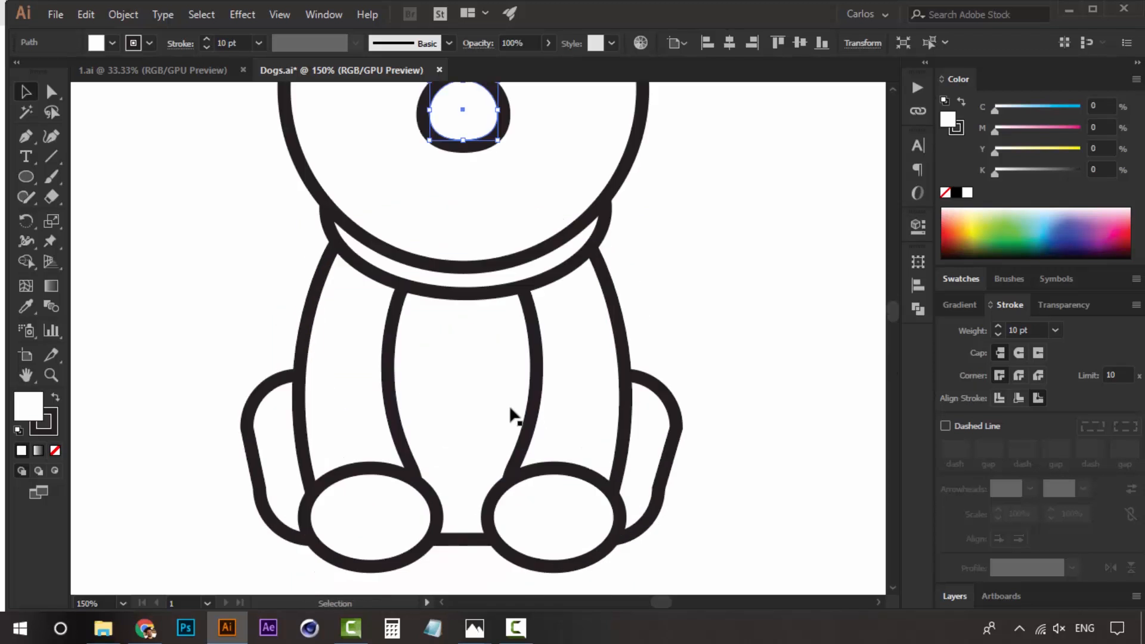
{"action": "scroll", "coordinate": [656, 388], "scroll_direction": "up", "scroll_amount": 4}
{"action": "left_click", "coordinate": [667, 412]}
{"action": "left_click", "coordinate": [501, 306]}
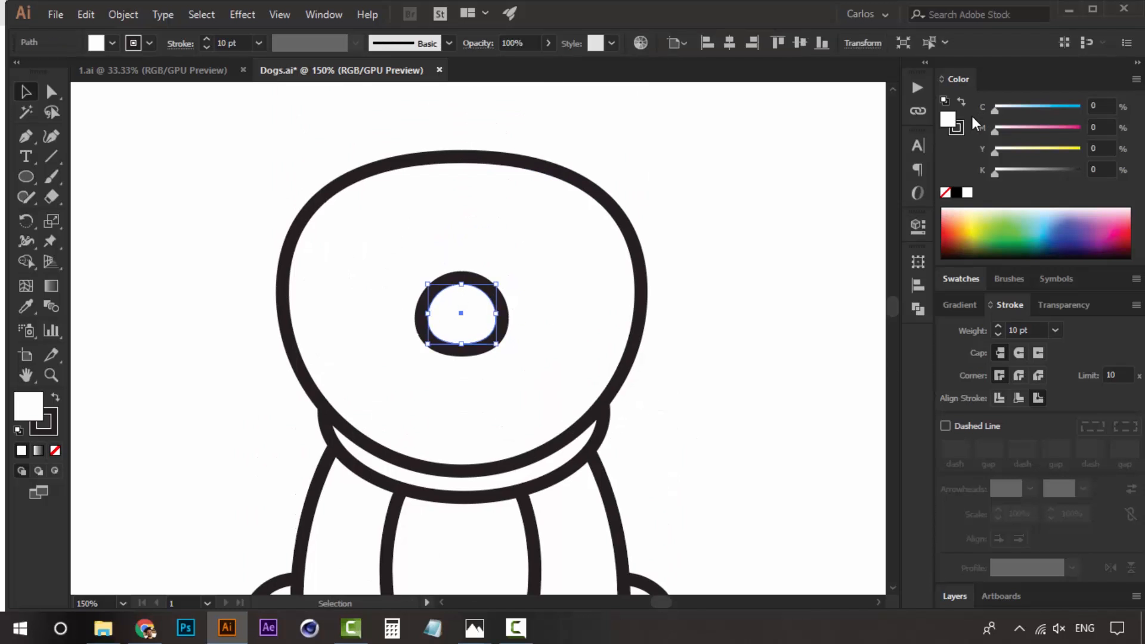
- Swap the small nose shape's fill and stroke so it becomes solid dark, remove its stroke, and deselect it
{"action": "left_click", "coordinate": [959, 130]}
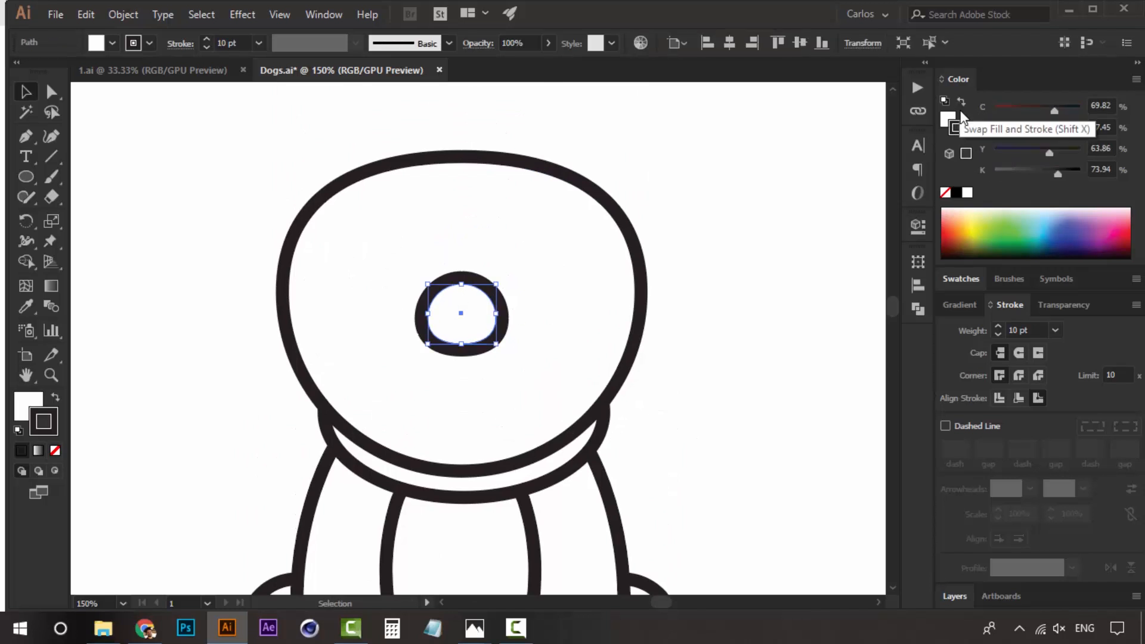
{"action": "left_click", "coordinate": [962, 102]}
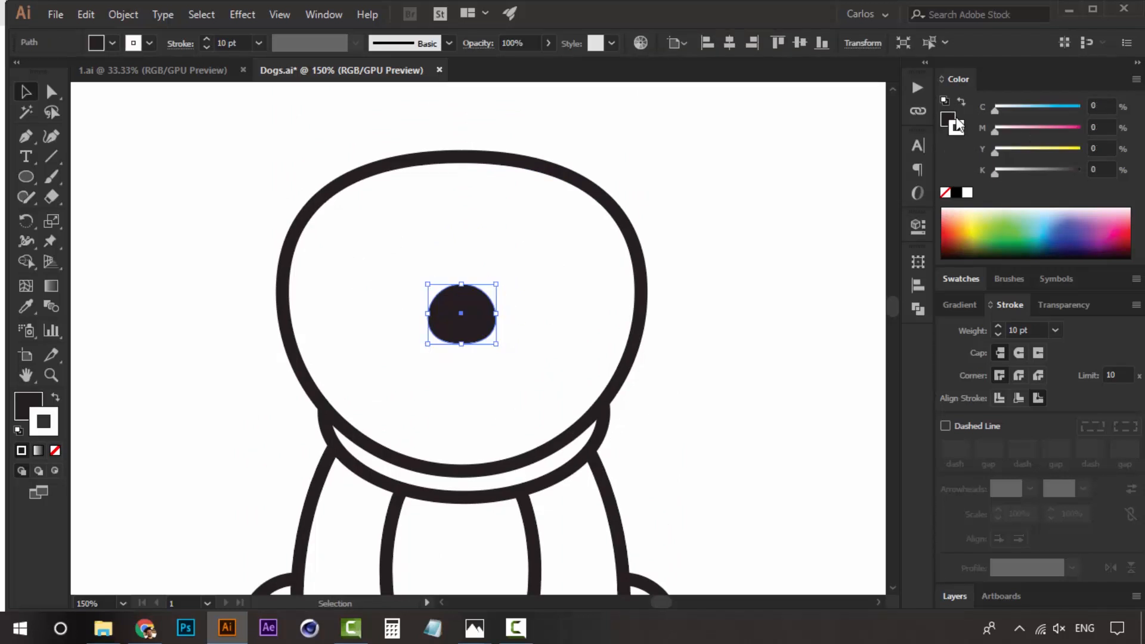
{"action": "left_click", "coordinate": [946, 192]}
{"action": "left_click", "coordinate": [391, 345]}
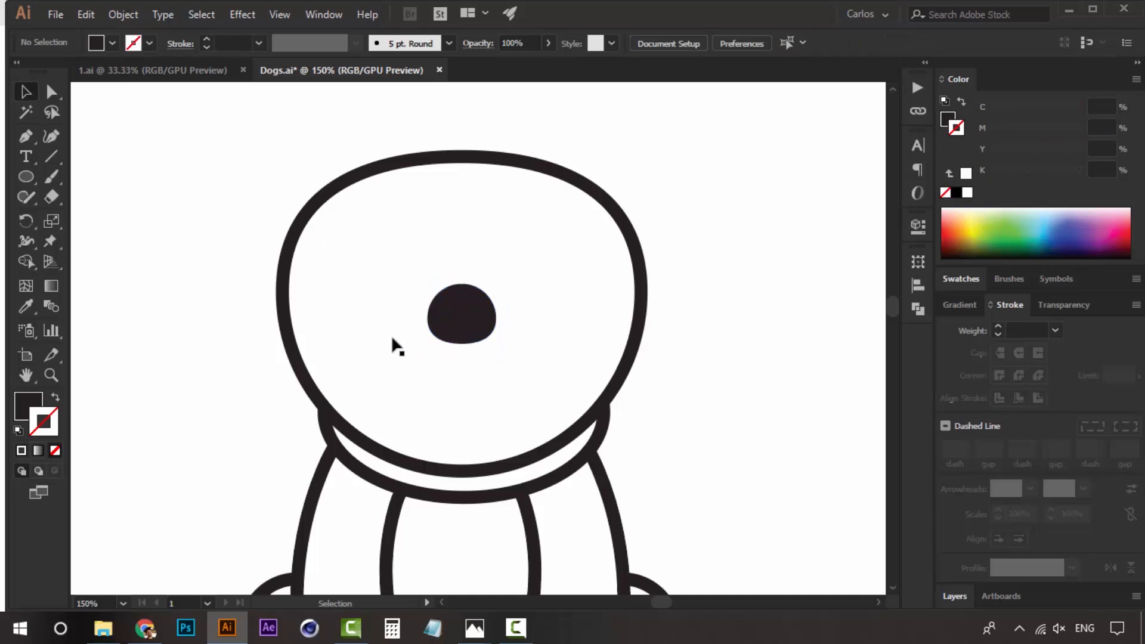
- Shrink the dark shape to roughly half size and place it on the head's left half as an eye
{"action": "left_click_drag", "start_coordinate": [363, 275], "coordinate": [404, 255]}
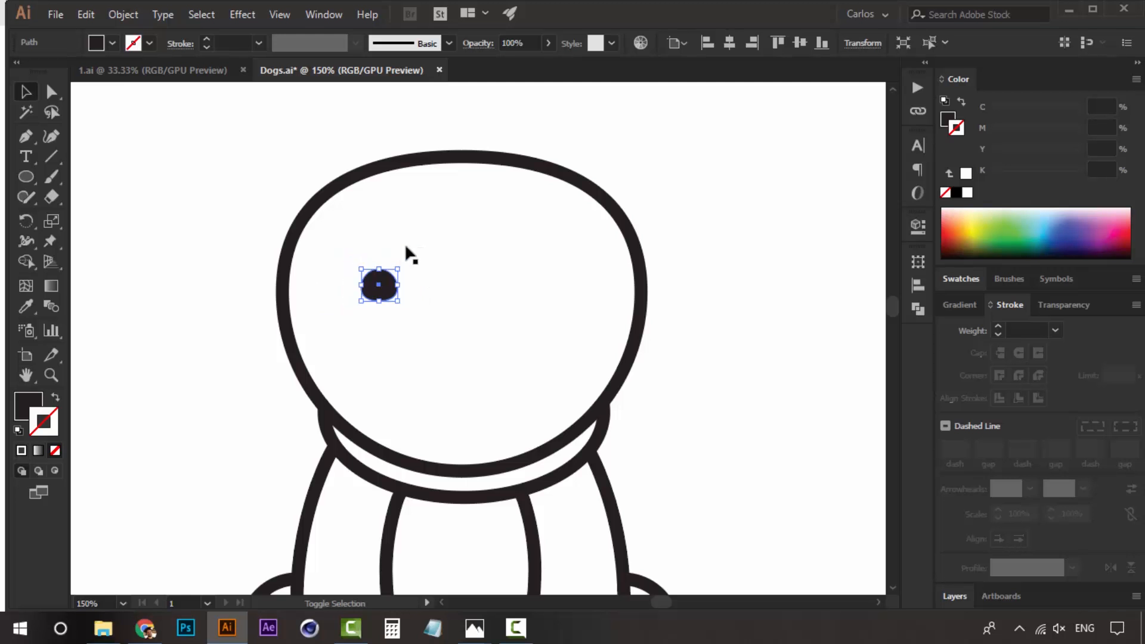
{"action": "left_click", "coordinate": [462, 145]}
{"action": "scroll", "coordinate": [500, 171], "scroll_direction": "up", "scroll_amount": 1}
{"action": "left_click_drag", "start_coordinate": [372, 324], "coordinate": [374, 334]}
{"action": "left_click", "coordinate": [488, 365]}
{"action": "left_click", "coordinate": [457, 335], "text": "ctrl+space"}
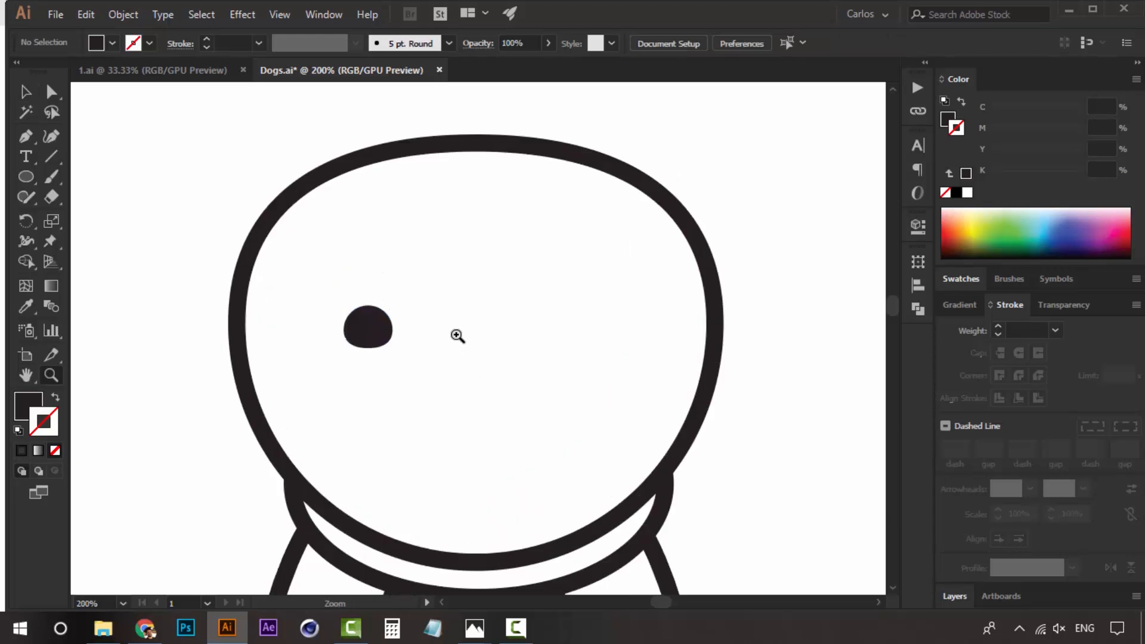
{"action": "left_click", "coordinate": [459, 338], "text": "ctrl+space"}
{"action": "left_click_drag", "start_coordinate": [485, 349], "coordinate": [480, 277]}
{"action": "left_click_drag", "start_coordinate": [373, 285], "coordinate": [396, 322]}
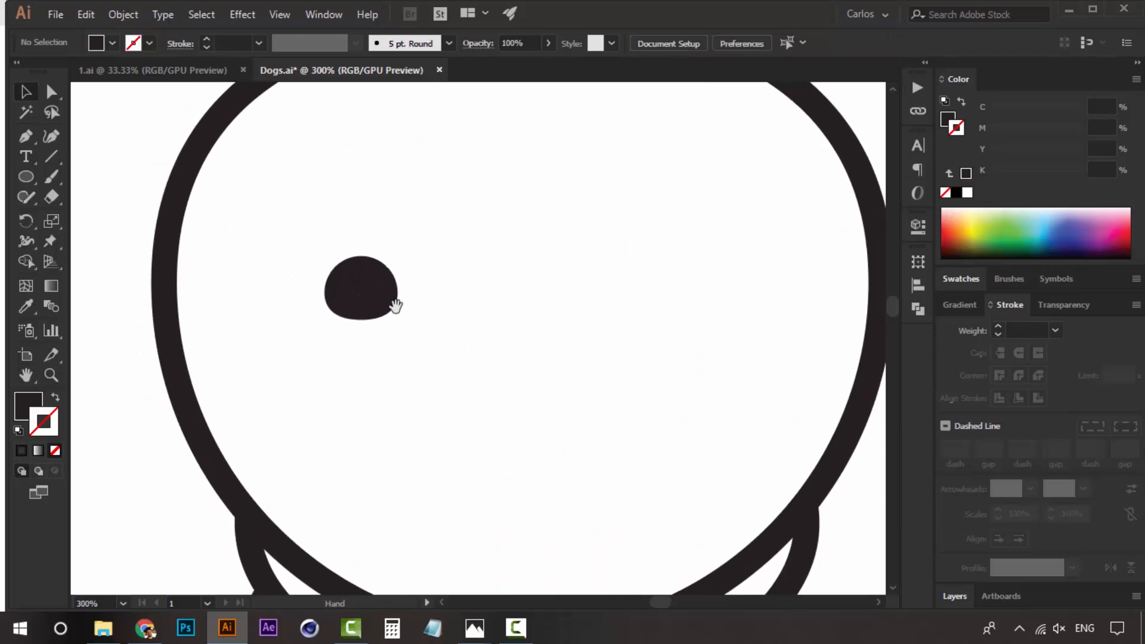
{"action": "left_click", "coordinate": [361, 286]}
- Draw a small circle inside the upper left of the eye and fill it with white as a highlight
{"action": "left_click", "coordinate": [27, 175]}
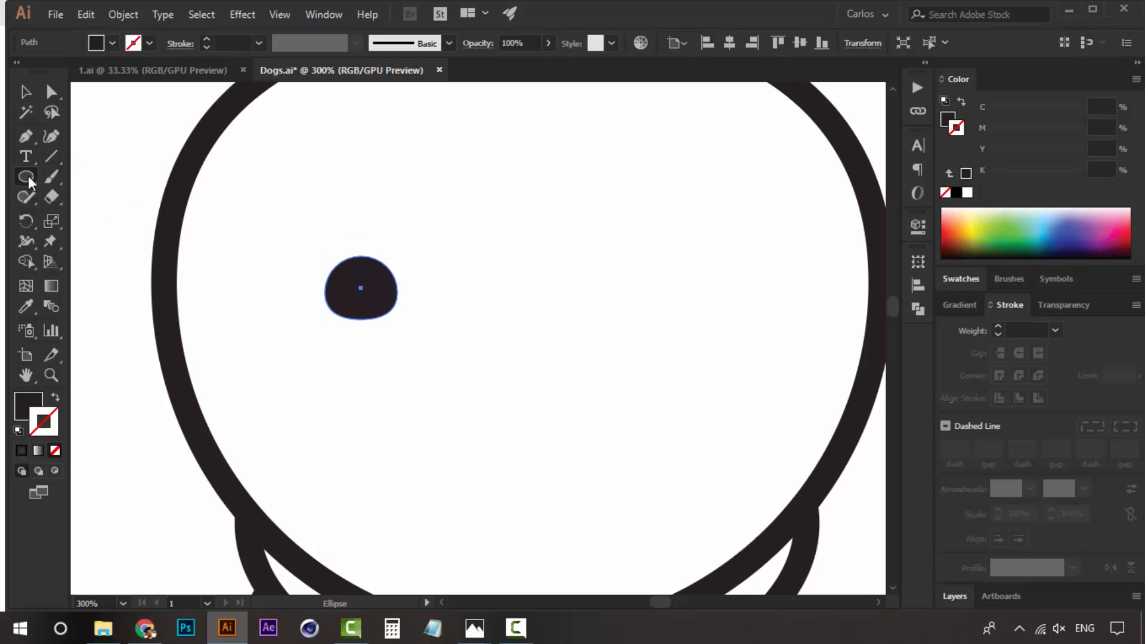
{"action": "left_click_drag", "start_coordinate": [355, 283], "coordinate": [344, 274]}
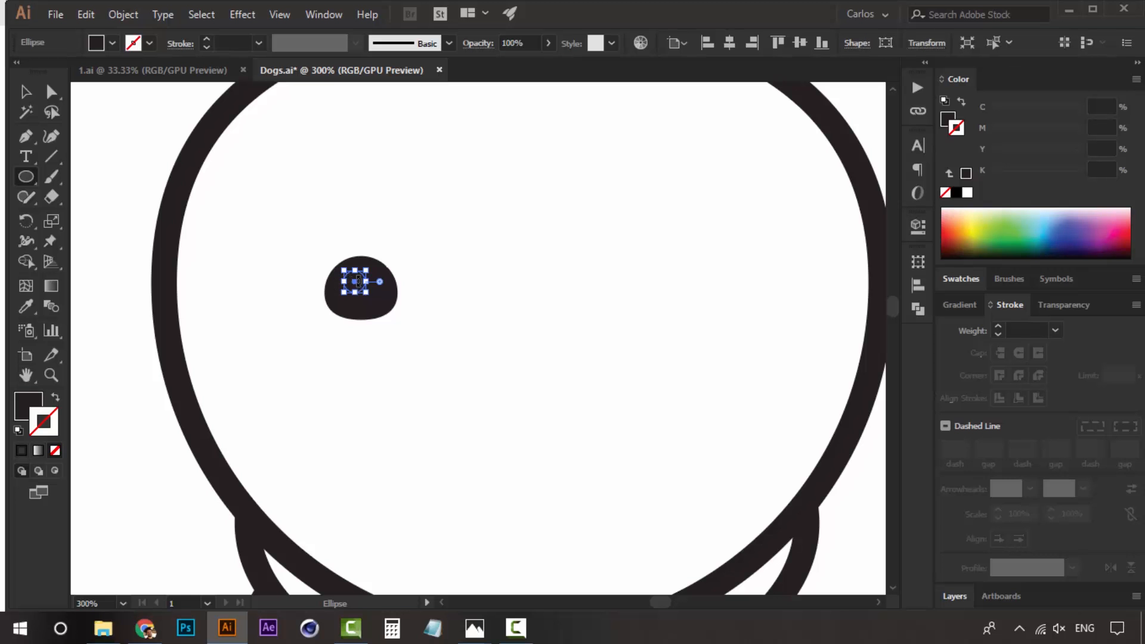
{"action": "key", "text": "z"}
{"action": "left_click", "coordinate": [375, 288]}
{"action": "key", "text": "v"}
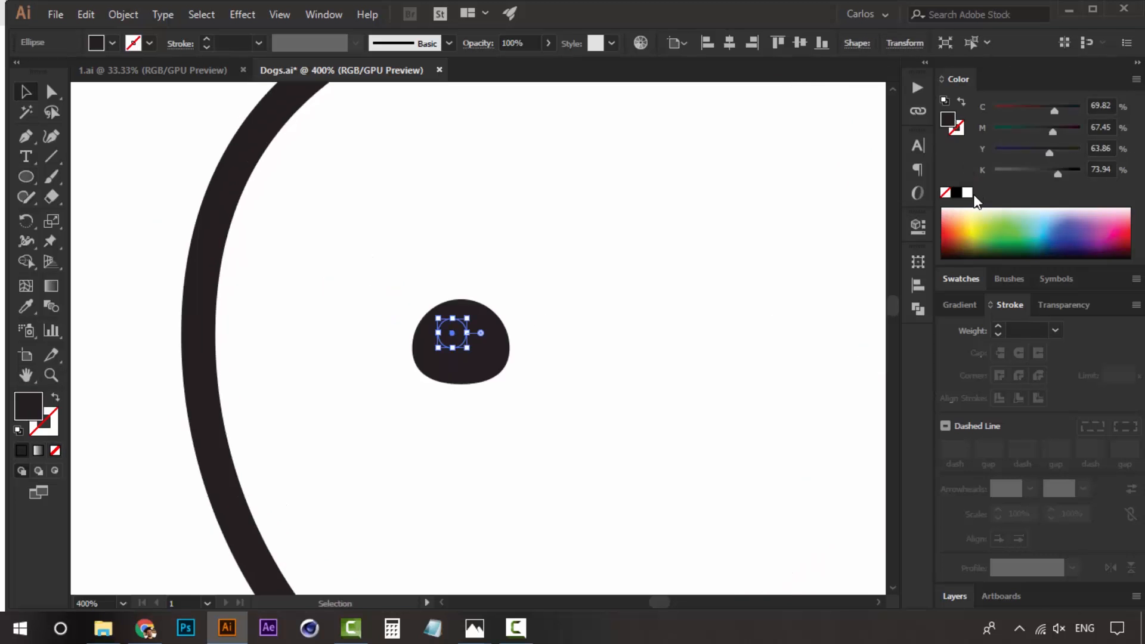
{"action": "left_click", "coordinate": [967, 192]}
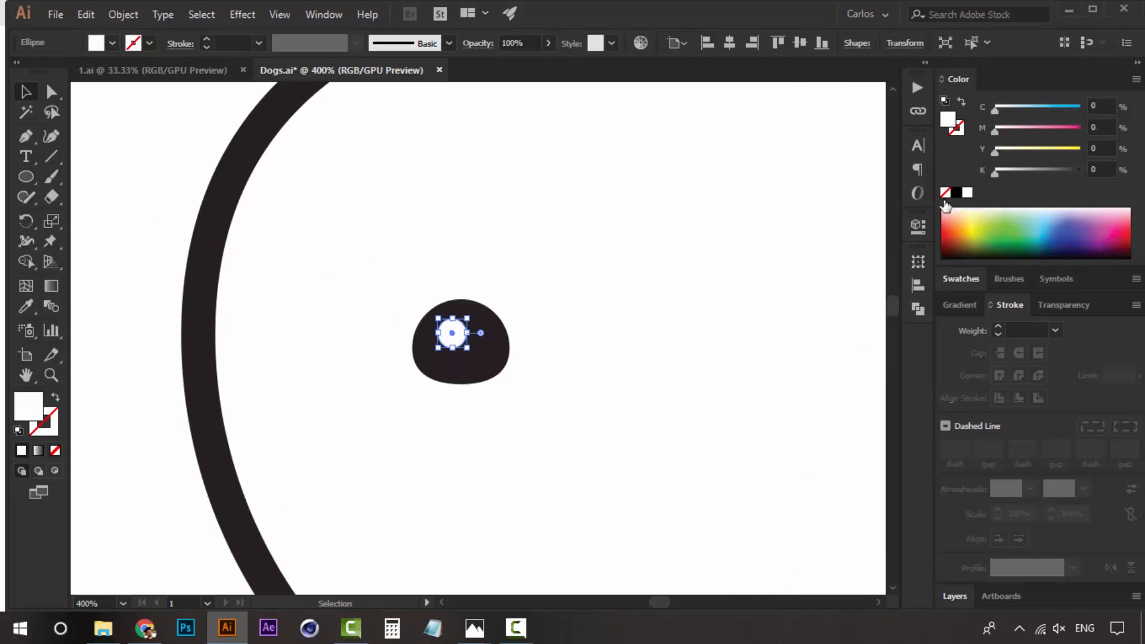
- Shift the white highlight slightly left, group it with the dark eye shape, and deselect the group
{"action": "left_click", "coordinate": [487, 327], "text": "shift"}
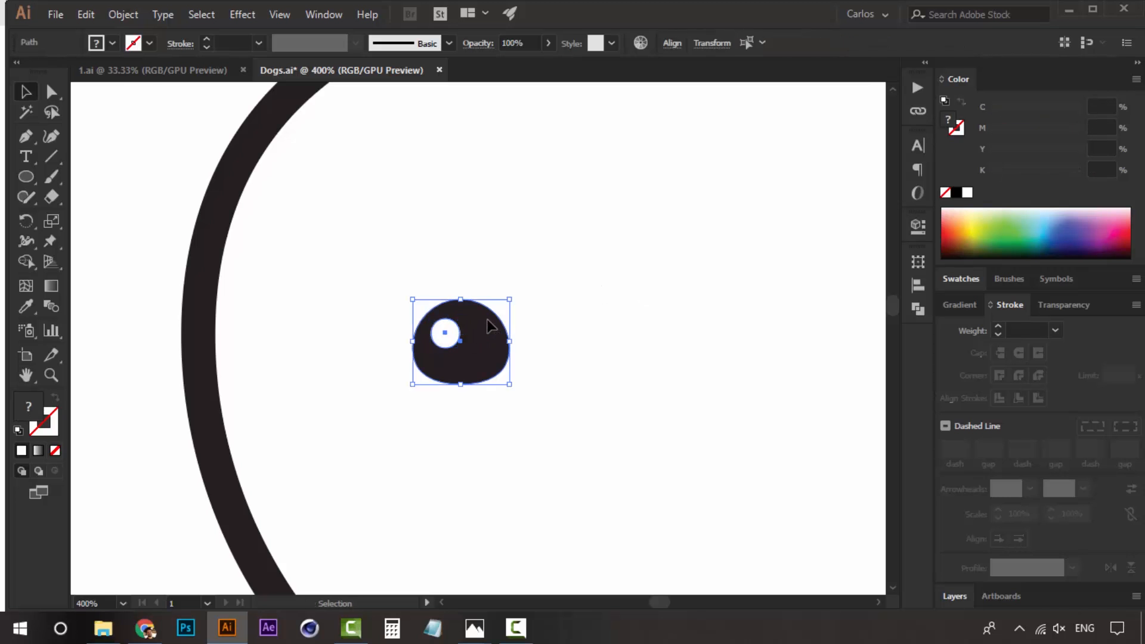
{"action": "key", "text": "ctrl+g"}
{"action": "left_click", "coordinate": [538, 358], "text": "ctrl+alt"}
{"action": "left_click", "coordinate": [538, 356], "text": "ctrl+alt"}
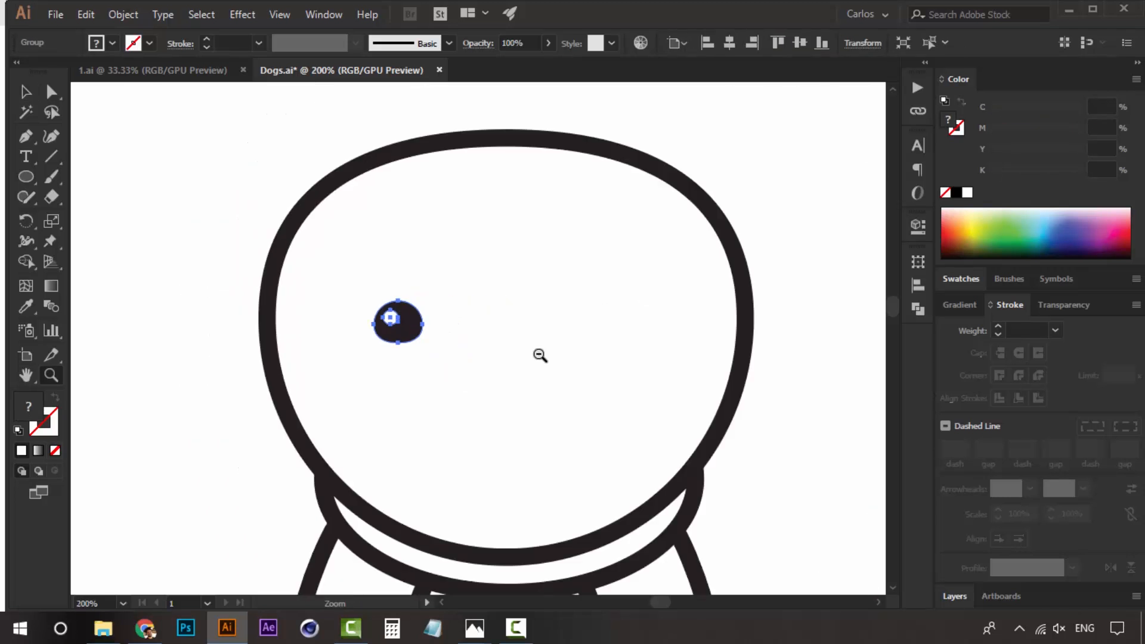
{"action": "left_click", "coordinate": [538, 356], "text": "ctrl+alt"}
{"action": "left_click", "coordinate": [539, 355], "text": "ctrl+alt"}
{"action": "left_click", "coordinate": [656, 313]}
{"action": "left_click", "coordinate": [469, 368], "text": "ctrl"}
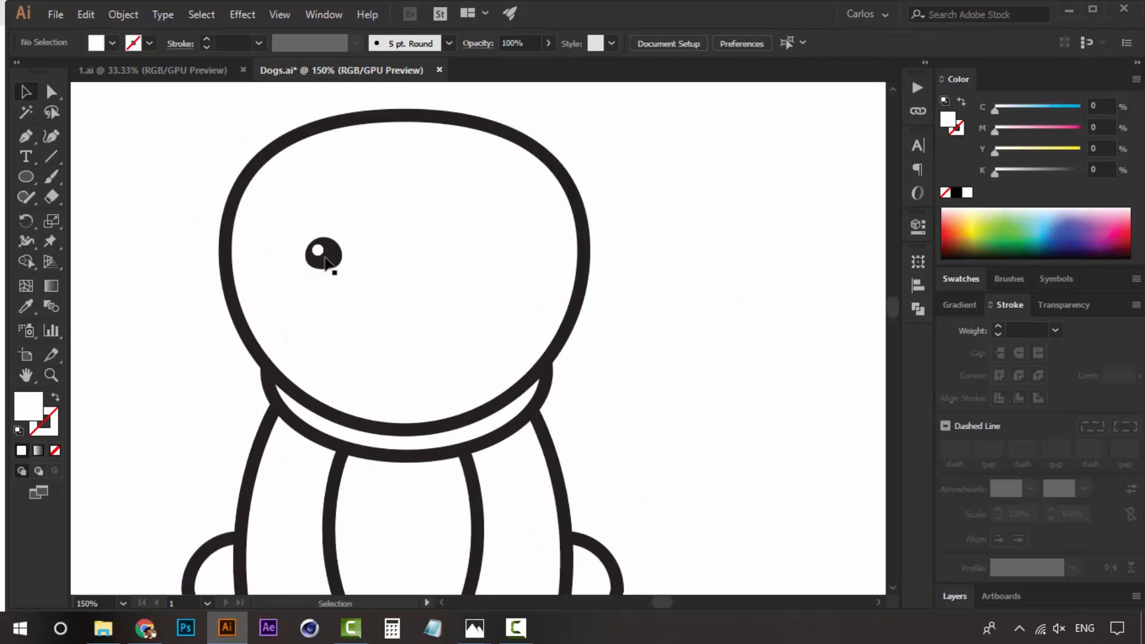
- Duplicate the eye straight across to the head's right half and nudge both eyes slightly right to centre them
{"action": "left_click_drag", "start_coordinate": [330, 267], "coordinate": [482, 284]}
{"action": "left_click", "coordinate": [645, 258]}
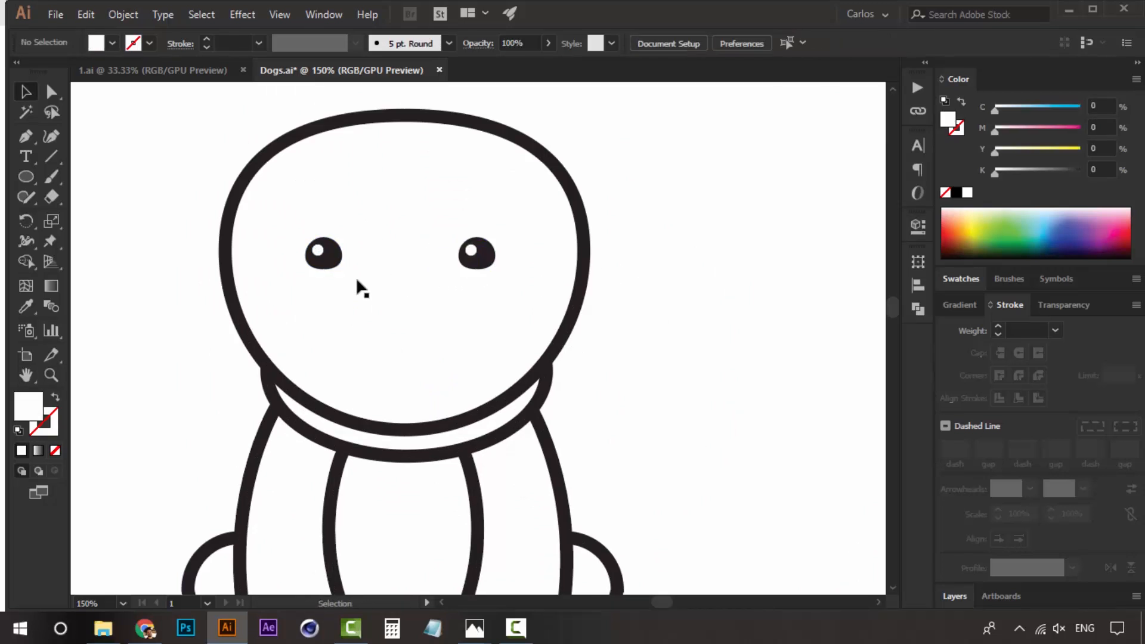
{"action": "left_click", "coordinate": [331, 254]}
{"action": "left_click", "coordinate": [471, 258], "text": "shift"}
{"action": "key", "text": "Right"}
{"action": "key", "text": "Right"}
{"action": "key", "text": "Right"}
{"action": "key", "text": "Right"}
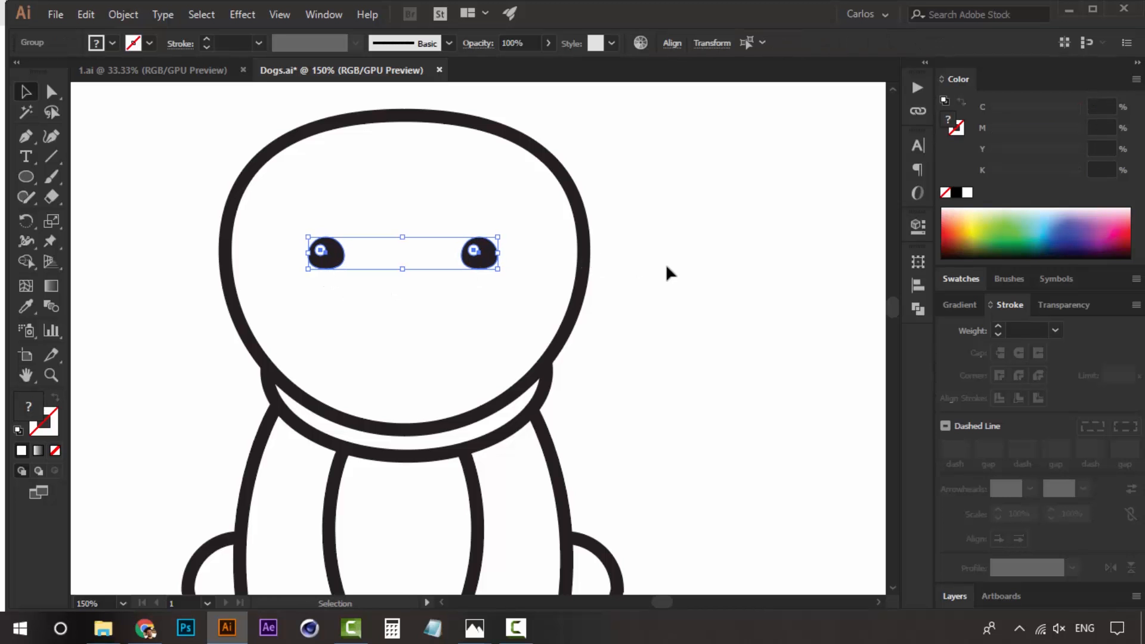
{"action": "left_click", "coordinate": [667, 273]}
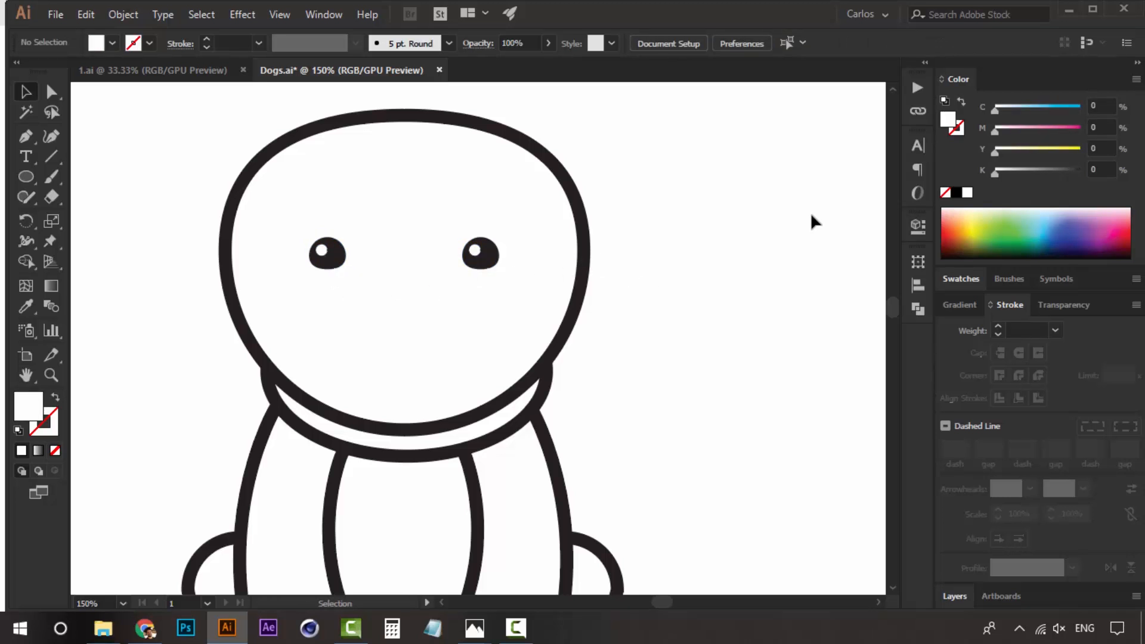
- Duplicate the left eye to a spot centred just below the eyes and rotate the copy 180 degrees as a nose
{"action": "left_click", "coordinate": [334, 265]}
{"action": "left_click_drag", "start_coordinate": [329, 251], "coordinate": [280, 298]}
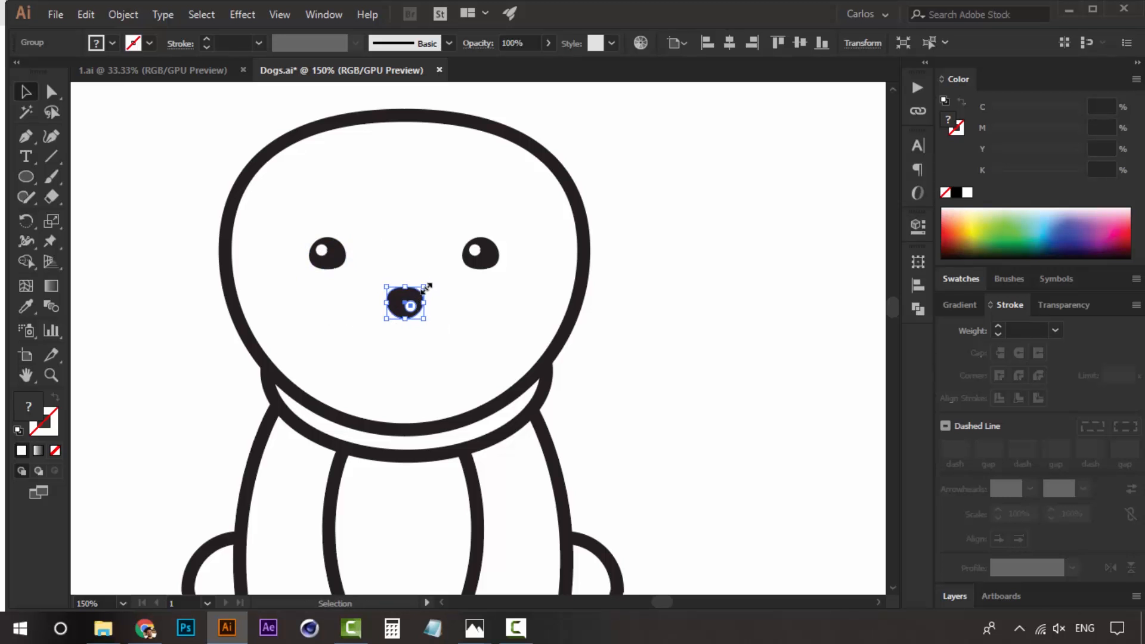
{"action": "left_click", "coordinate": [654, 363]}
- Stretch the nose horizontally from its centre so it is slightly wider than the eyes
{"action": "key", "text": "z"}
{"action": "left_click", "coordinate": [370, 307]}
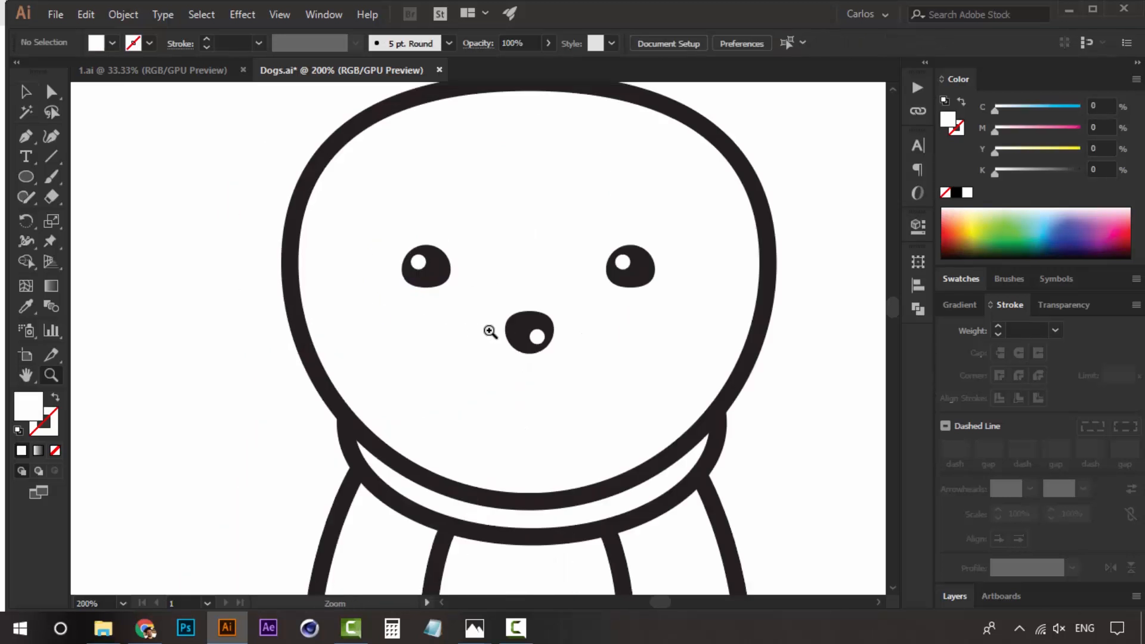
{"action": "key", "text": "v"}
{"action": "left_click", "coordinate": [529, 333]}
{"action": "left_click_drag", "start_coordinate": [536, 358], "coordinate": [508, 332]}
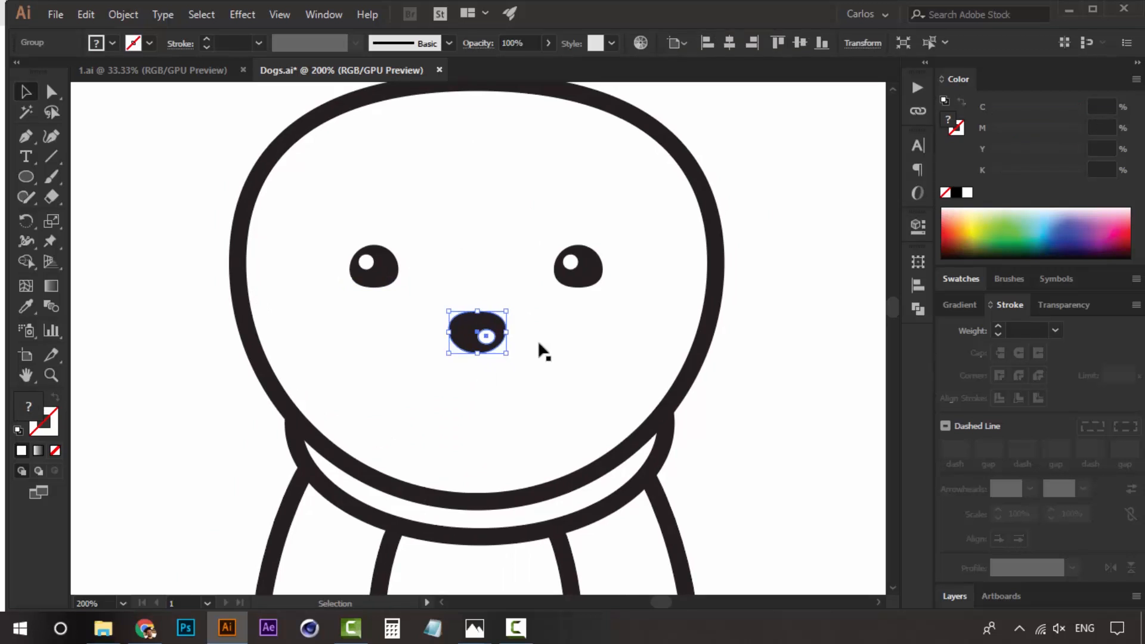
{"action": "left_click", "coordinate": [763, 414]}
- Move only the white highlight inside the nose group to the nose's upper left, and clear the selection
{"action": "key", "text": "z"}
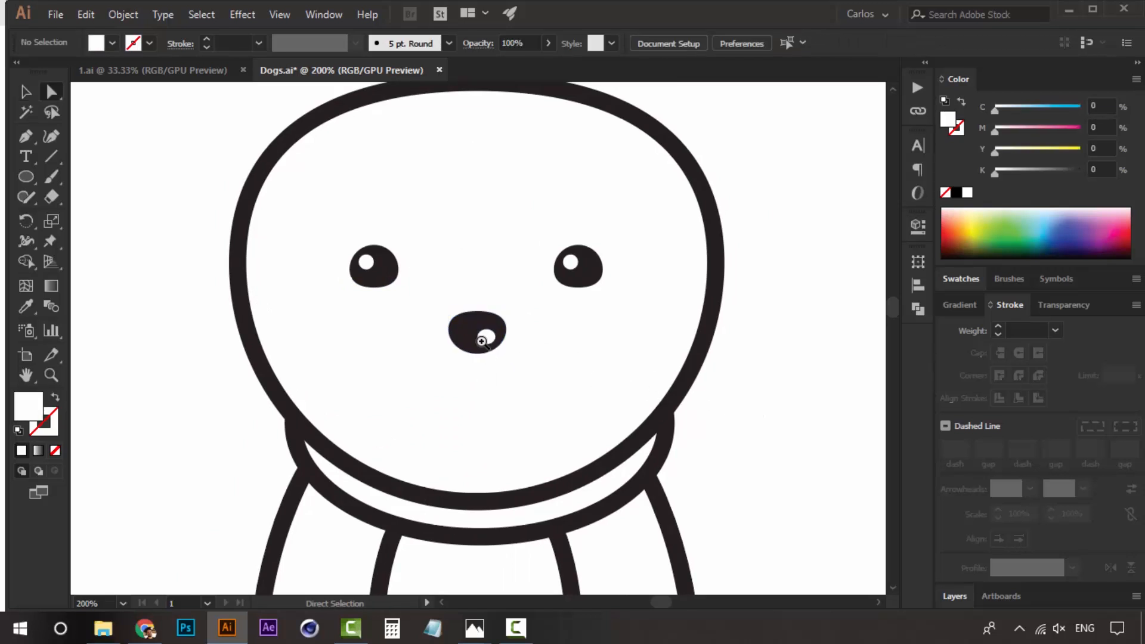
{"action": "left_click", "coordinate": [481, 334]}
{"action": "left_click", "coordinate": [481, 327]}
{"action": "key", "text": "a"}
{"action": "left_click_drag", "start_coordinate": [484, 342], "coordinate": [405, 292]}
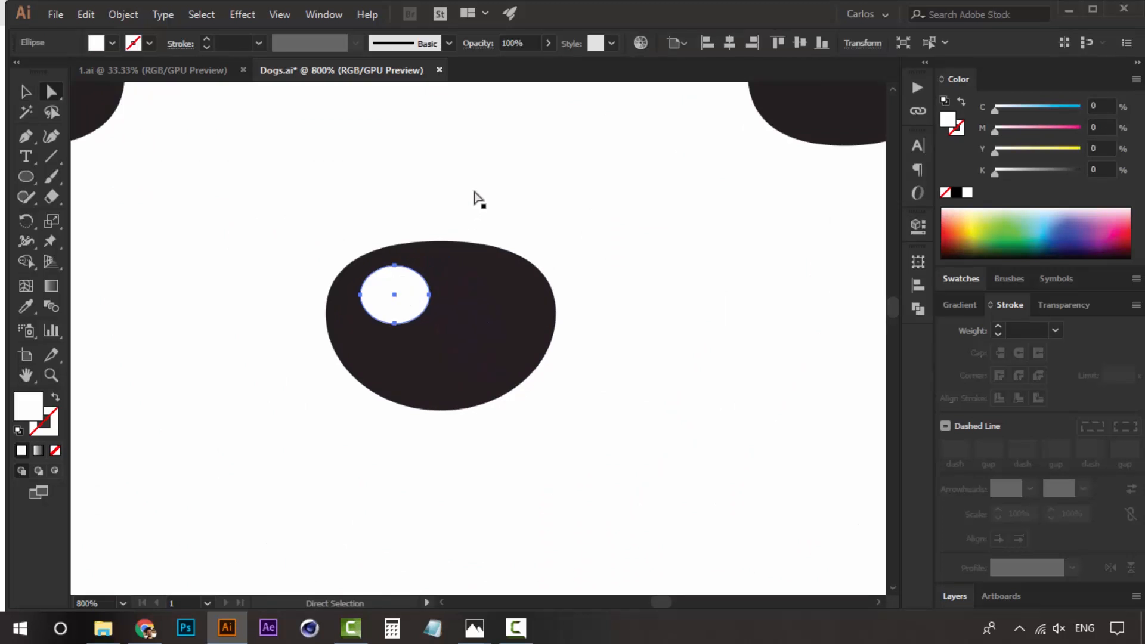
{"action": "left_click", "coordinate": [479, 181]}
{"action": "key", "text": "z"}
{"action": "left_click", "coordinate": [487, 321], "text": "alt"}
{"action": "left_click", "coordinate": [489, 322], "text": "alt"}
{"action": "left_click", "coordinate": [488, 322], "text": "alt"}
{"action": "left_click", "coordinate": [489, 322], "text": "alt"}
{"action": "left_click", "coordinate": [489, 322], "text": "alt"}
{"action": "key", "text": "v"}
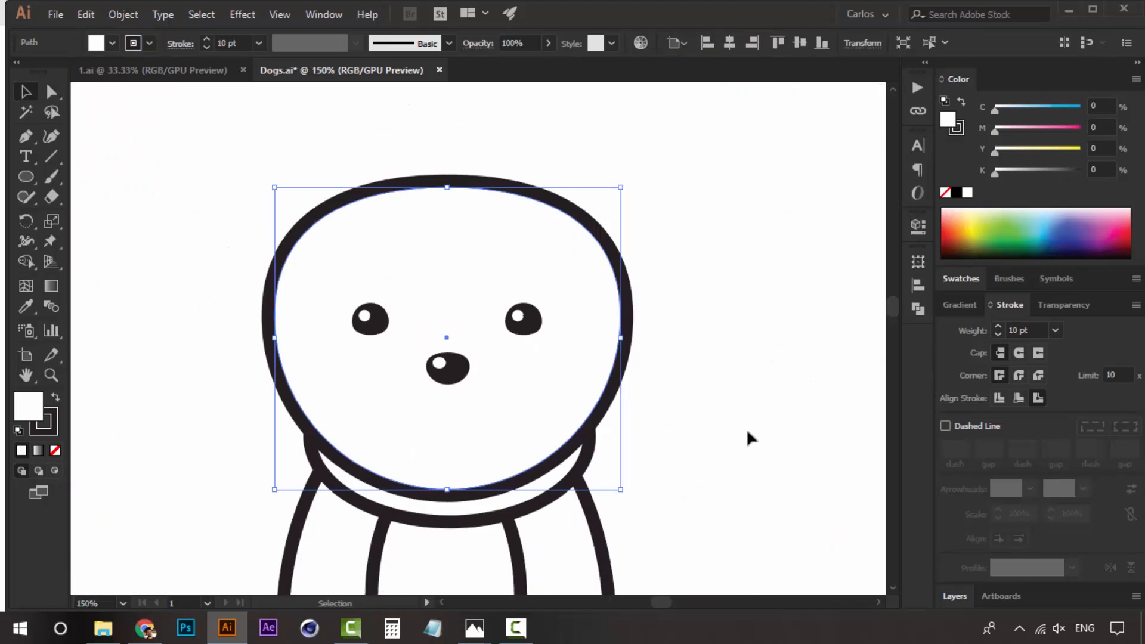
{"action": "left_click", "coordinate": [745, 429]}
- Draw a white circle with a dark 10 pt outline just below and right of the nose, and raise it slightly
{"action": "left_click_drag", "start_coordinate": [695, 428], "coordinate": [679, 376]}
{"action": "key", "text": "z"}
{"action": "left_click", "coordinate": [501, 335]}
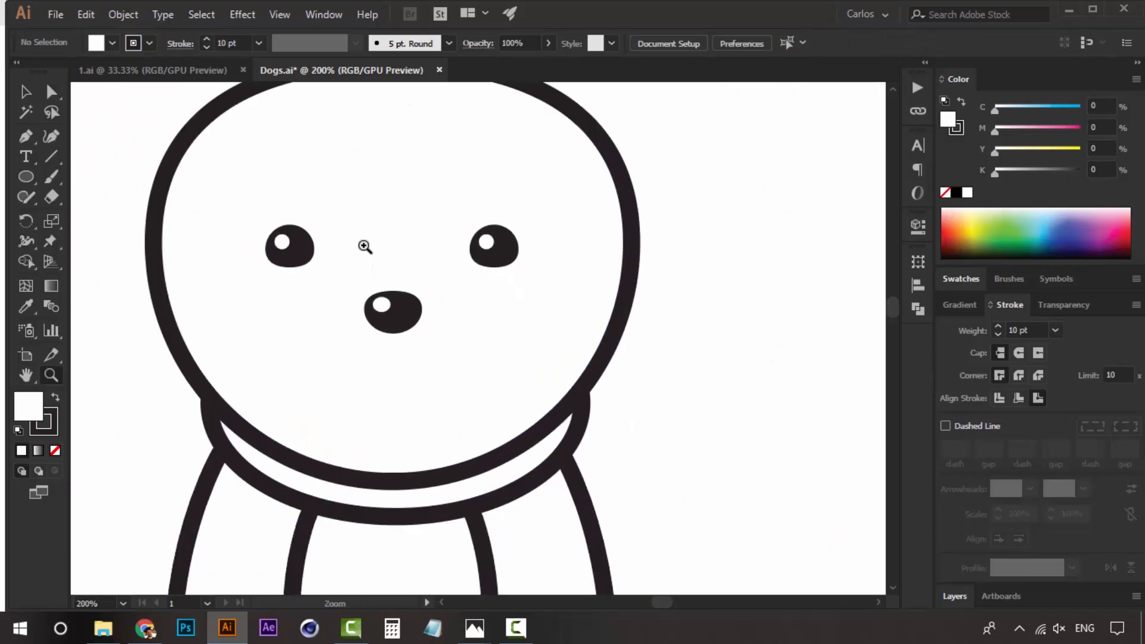
{"action": "left_click_drag", "start_coordinate": [394, 273], "coordinate": [425, 316]}
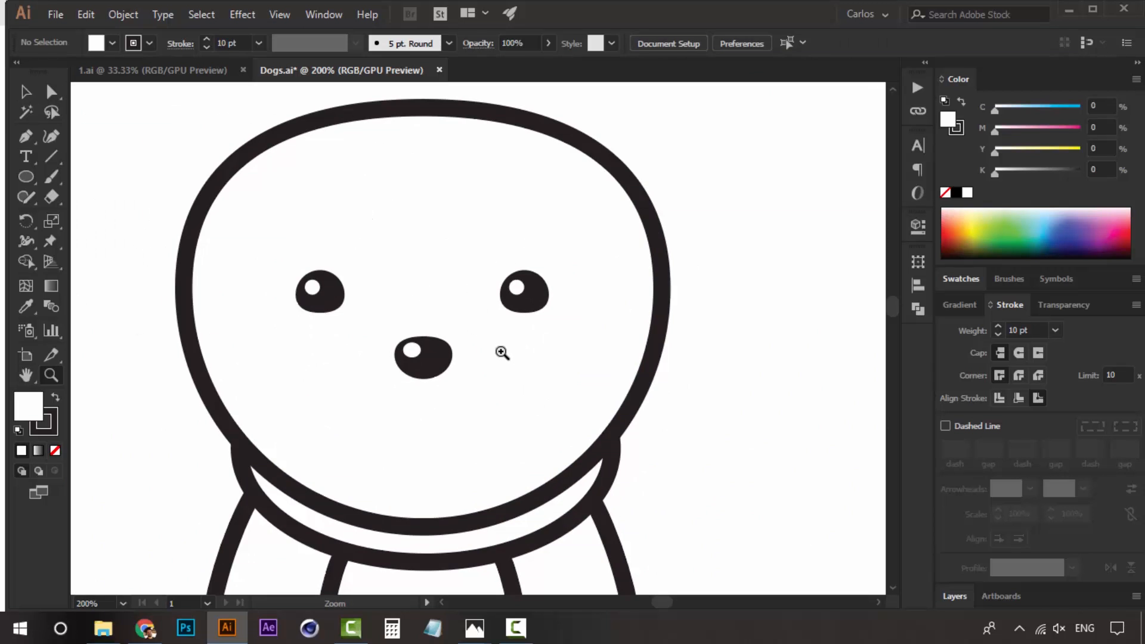
{"action": "left_click_drag", "start_coordinate": [486, 360], "coordinate": [491, 289]}
{"action": "left_click", "coordinate": [490, 288]}
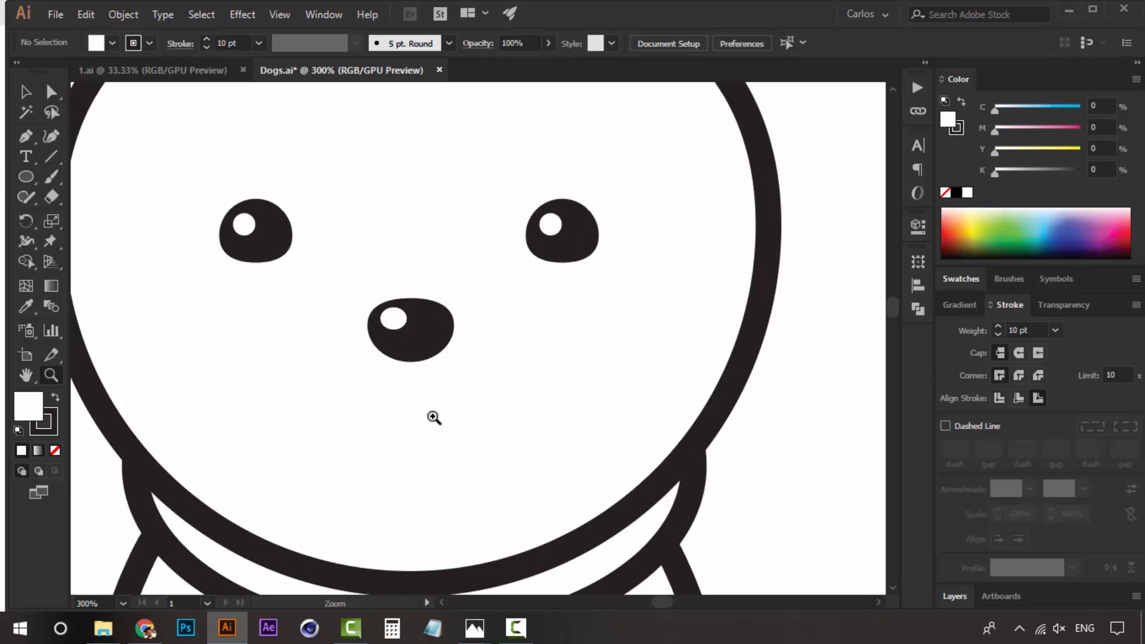
{"action": "left_click_drag", "start_coordinate": [31, 182], "coordinate": [166, 213]}
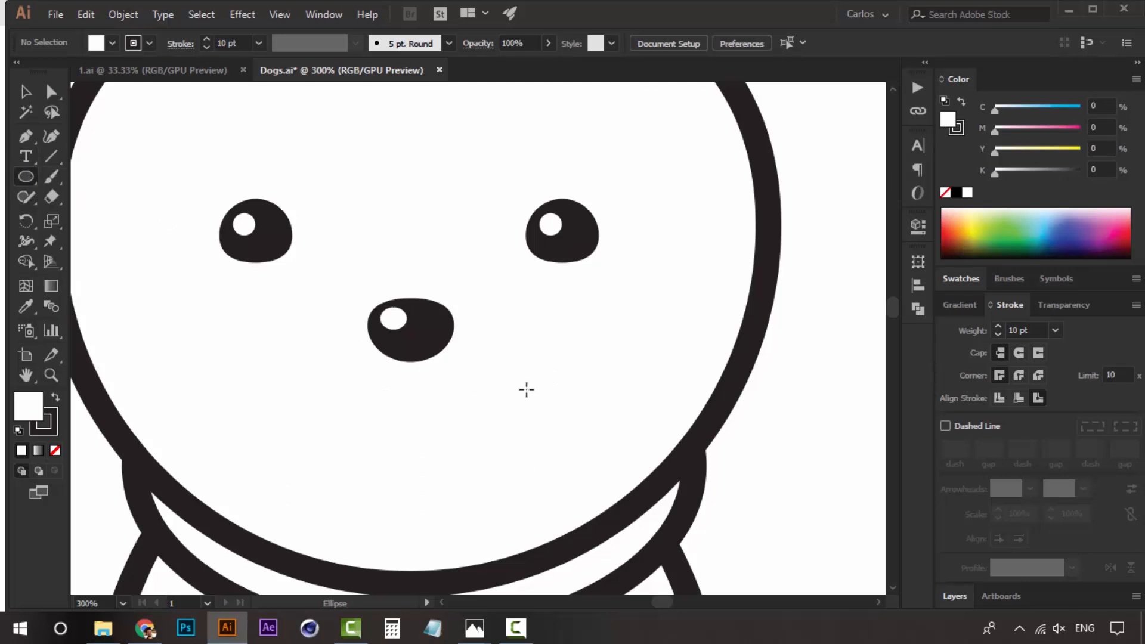
{"action": "mouse_move", "coordinate": [526, 389]}
{"action": "left_mouse_down"}
{"action": "mouse_move", "coordinate": [491, 340]}
{"action": "mouse_move", "coordinate": [472, 334]}
{"action": "left_mouse_up"}
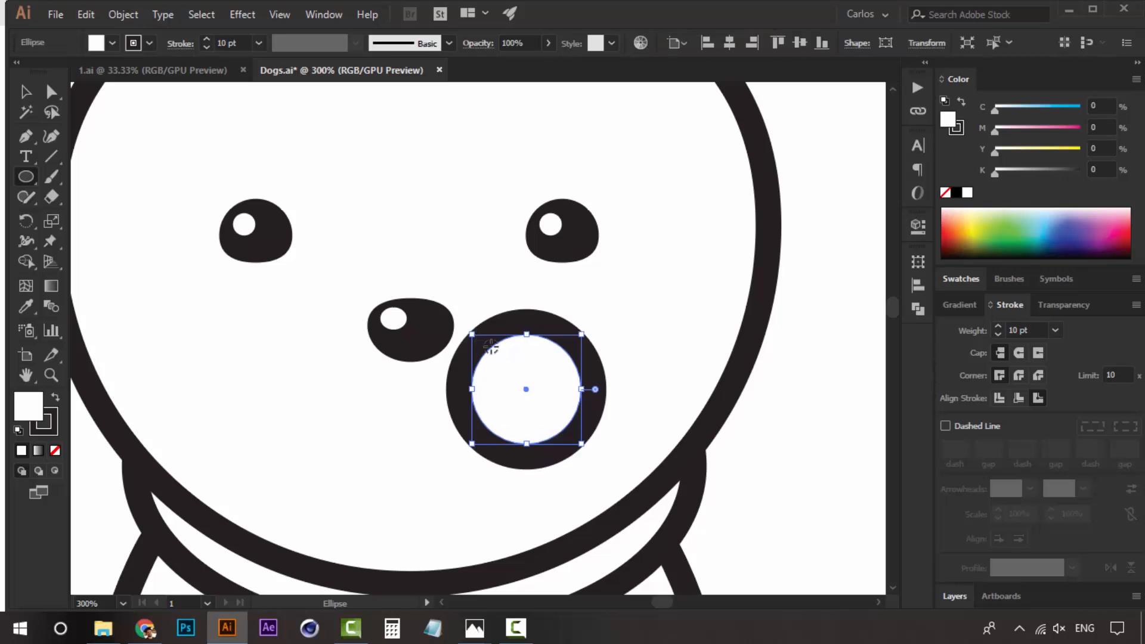
{"action": "key", "text": "v"}
{"action": "mouse_move", "coordinate": [556, 350]}
{"action": "left_mouse_down"}
{"action": "mouse_move", "coordinate": [511, 316]}
{"action": "mouse_move", "coordinate": [559, 336]}
{"action": "left_mouse_up"}
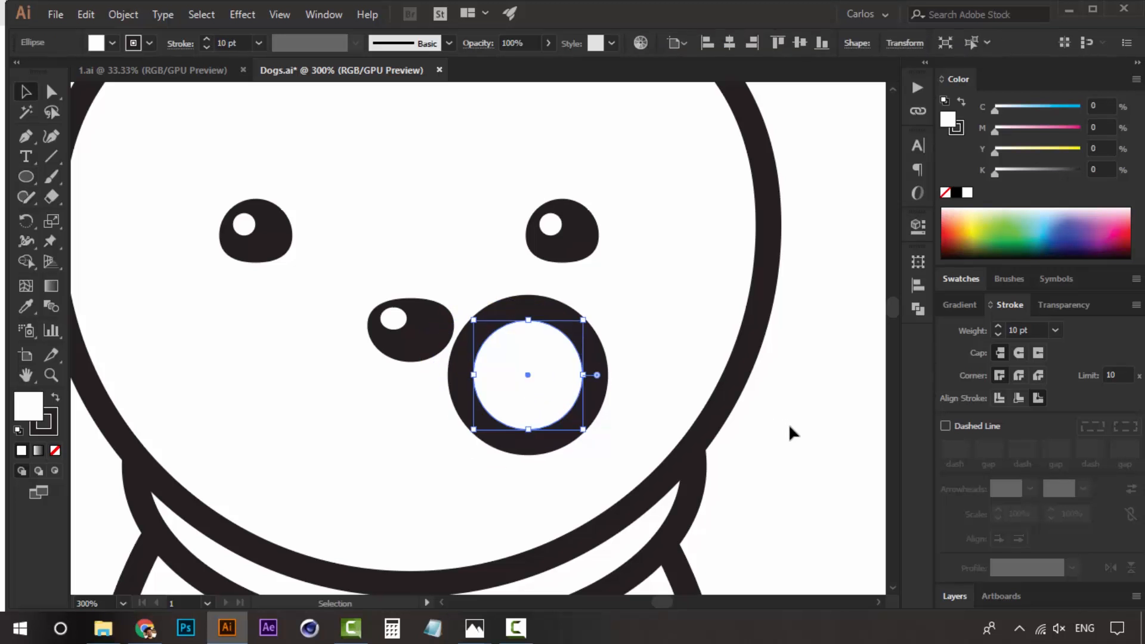
{"action": "left_click", "coordinate": [817, 457]}
- Delete the circle's top anchor point to leave only its lower half as a mouth arc
{"action": "key", "text": "a"}
{"action": "left_click", "coordinate": [529, 319]}
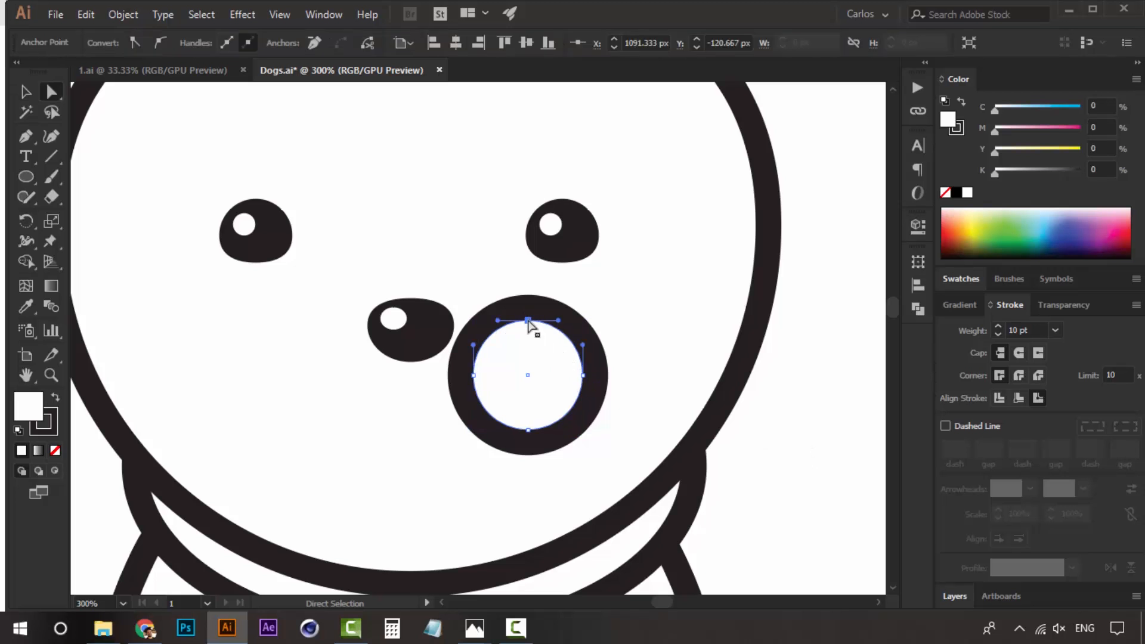
{"action": "key", "text": "Delete"}
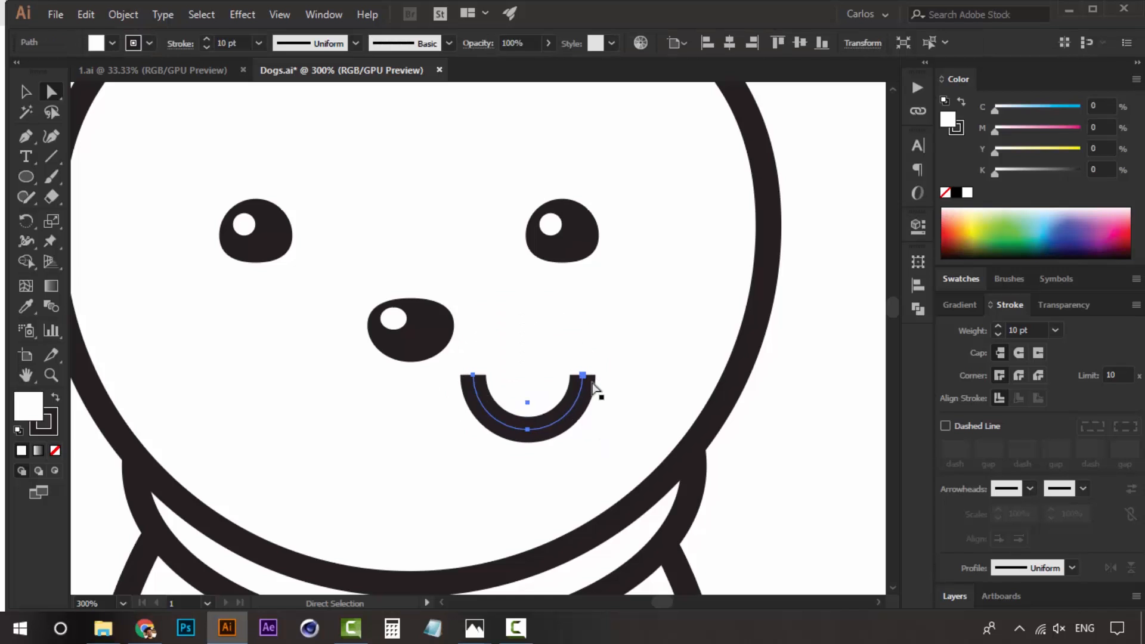
{"action": "left_click", "coordinate": [810, 473]}
- Give the mouth arc's stroke round caps and deselect it
{"action": "key", "text": "v"}
{"action": "left_click", "coordinate": [577, 408]}
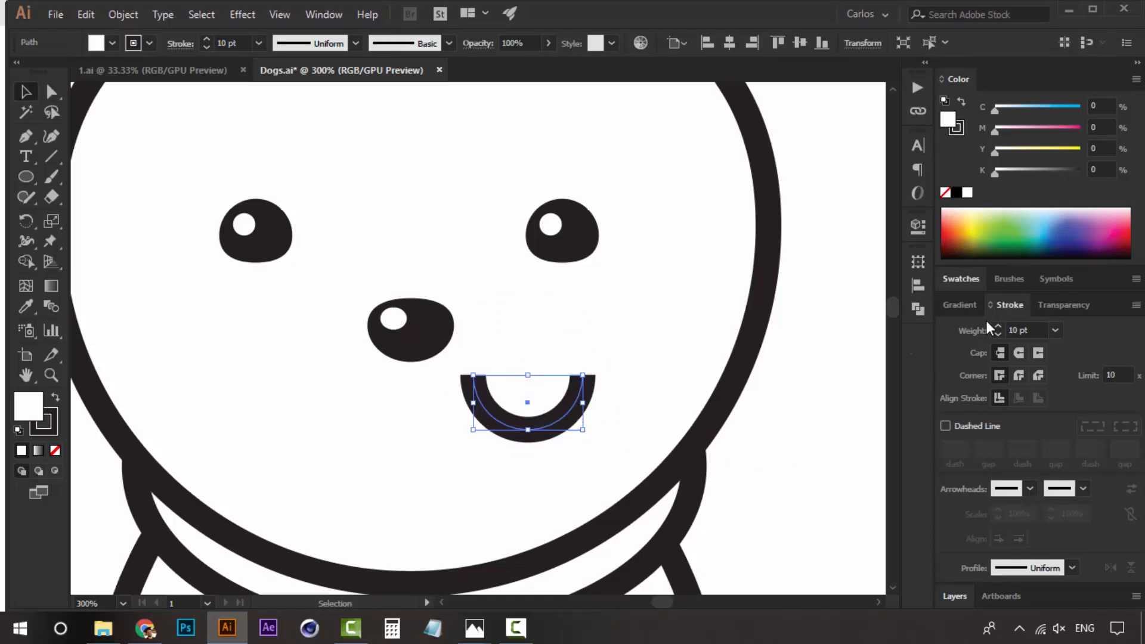
{"action": "left_click", "coordinate": [1021, 352]}
{"action": "left_click", "coordinate": [836, 424]}
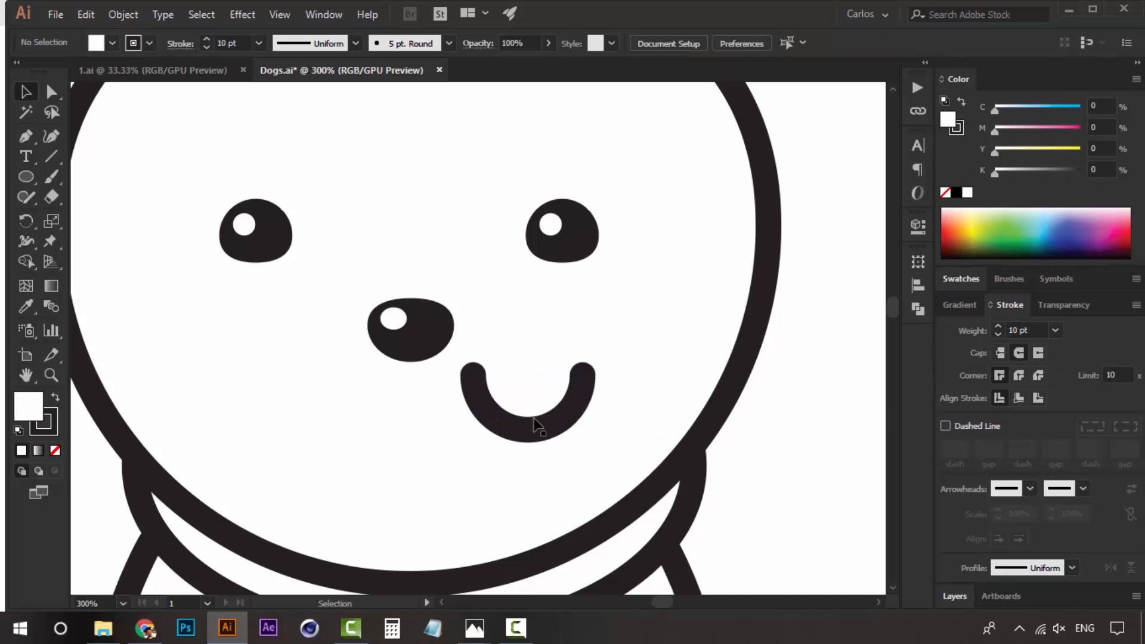
- Move the mouth arc so its left end meets the middle of the nose, and remove the arc's fill
{"action": "left_click", "coordinate": [542, 427]}
{"action": "left_click_drag", "start_coordinate": [548, 425], "coordinate": [486, 398]}
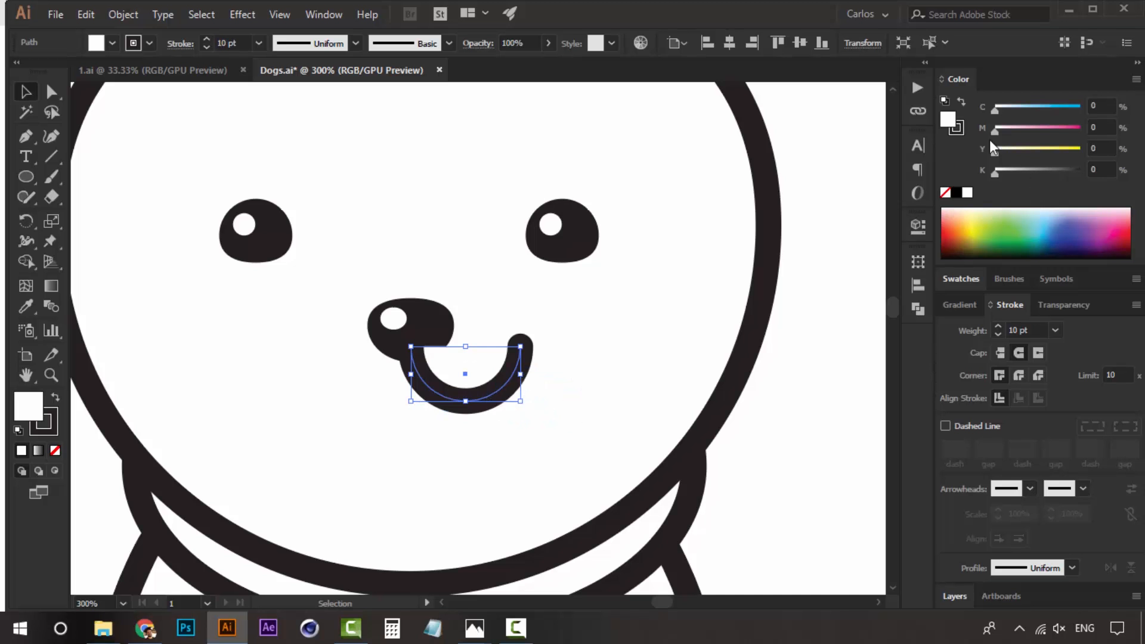
{"action": "left_click", "coordinate": [946, 193]}
{"action": "left_click", "coordinate": [802, 420]}
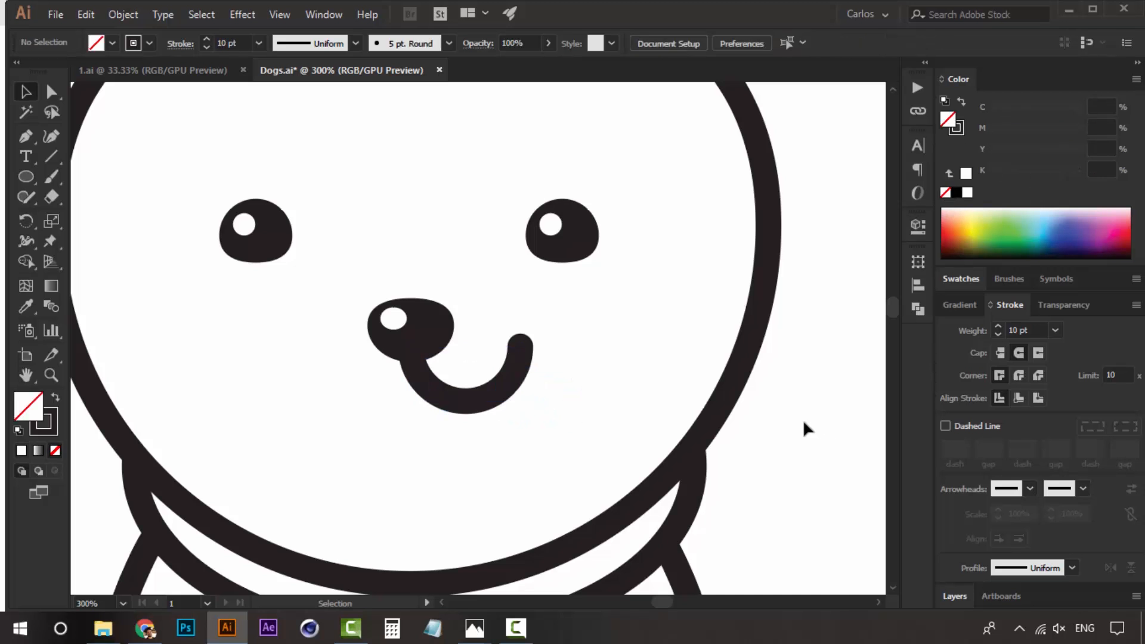
{"action": "left_click", "coordinate": [504, 407]}
{"action": "left_click", "coordinate": [503, 402]}
{"action": "left_click", "coordinate": [846, 475]}
{"action": "key", "text": "a"}
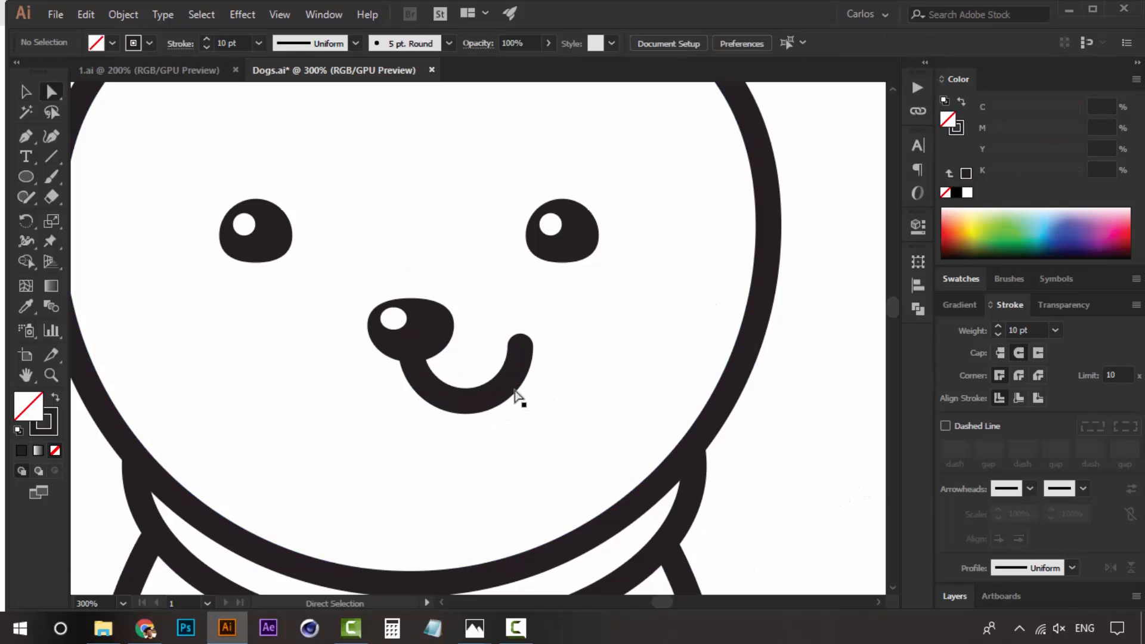
- Add an anchor point on the mouth arc's lower right curve and delete its right end anchor to shorten the arc
{"action": "left_click", "coordinate": [505, 389]}
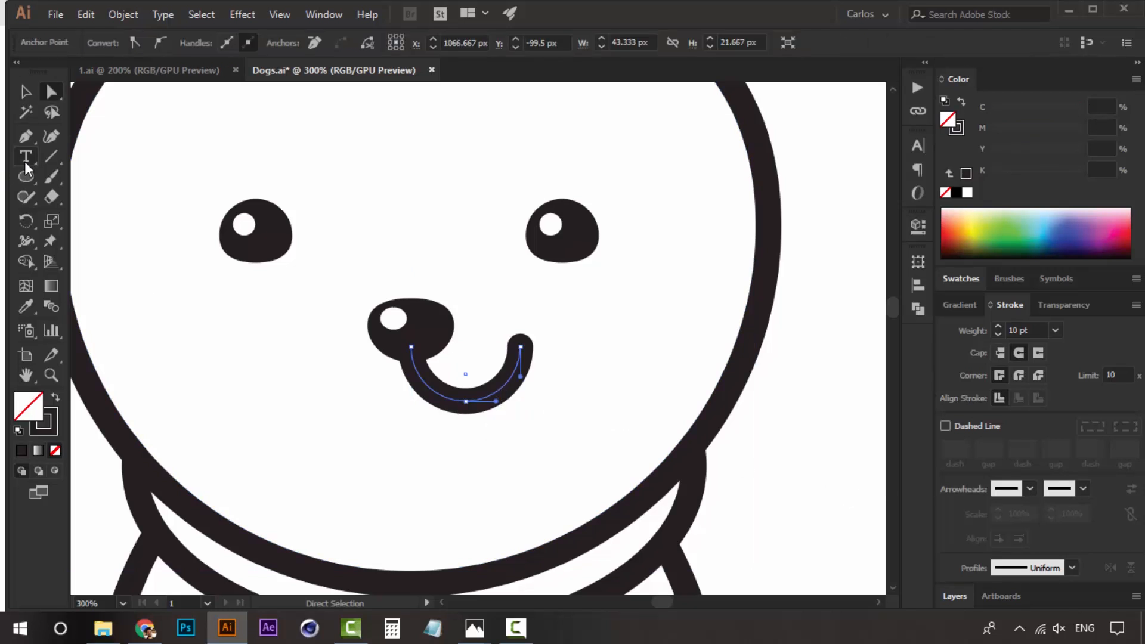
{"action": "left_click", "coordinate": [26, 138]}
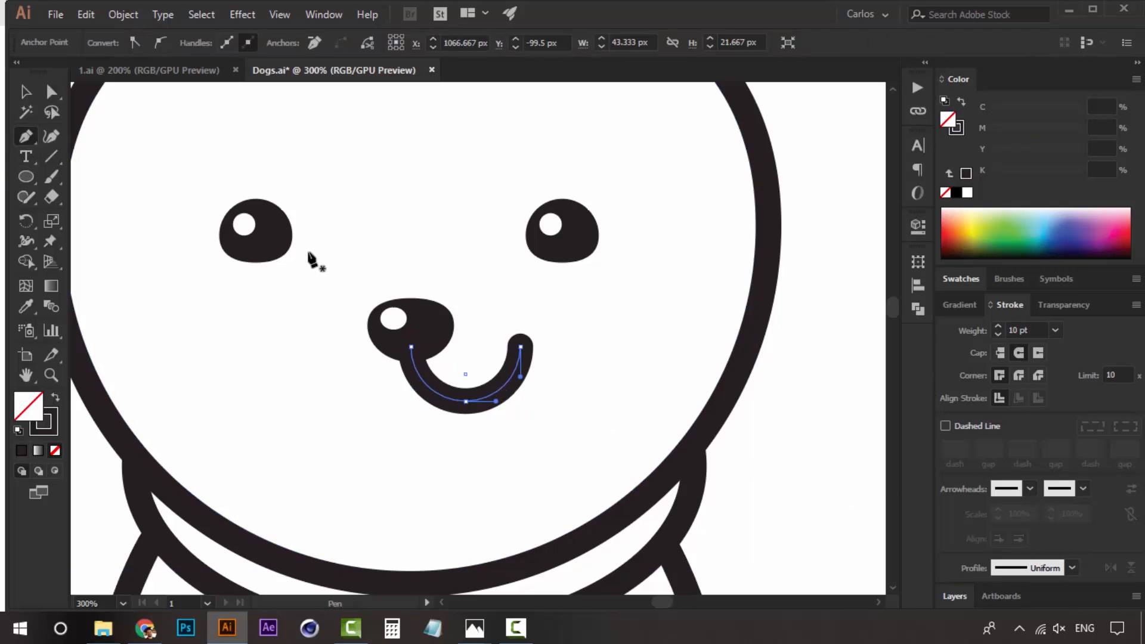
{"action": "left_click", "coordinate": [507, 381]}
{"action": "key", "text": "a"}
{"action": "left_click", "coordinate": [521, 347]}
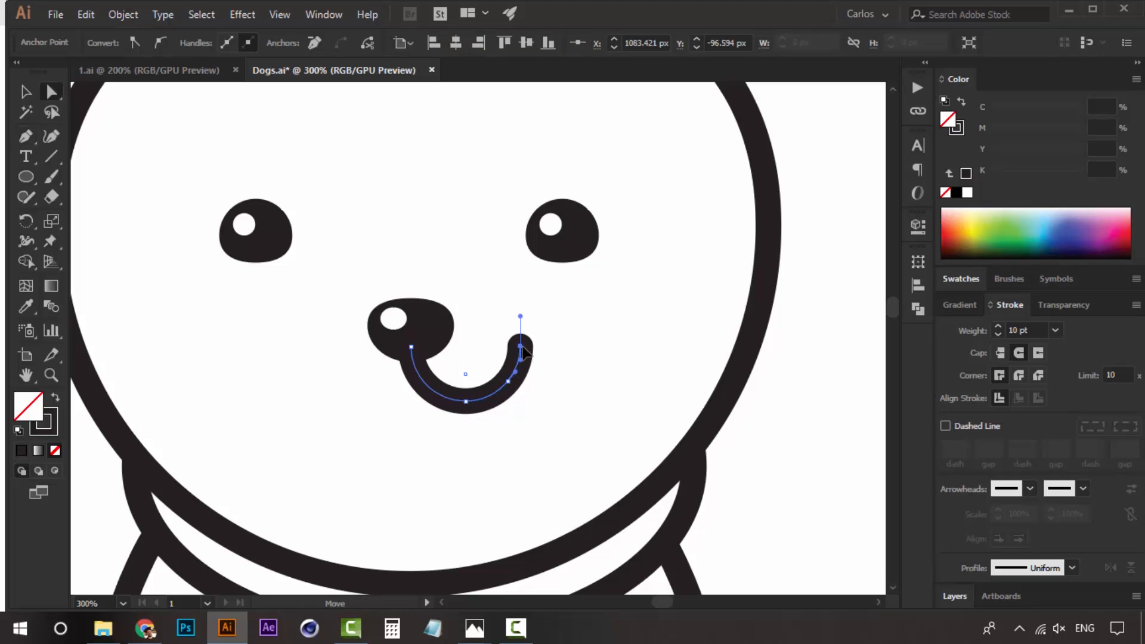
{"action": "key", "text": "Delete"}
{"action": "left_click", "coordinate": [782, 468]}
- Nudge the shortened mouth arc slightly right and set its stroke weight to 8 pt
{"action": "key", "text": "space"}
{"action": "left_click_drag", "start_coordinate": [446, 394], "coordinate": [492, 414]}
{"action": "key", "text": "v"}
{"action": "left_click", "coordinate": [498, 432]}
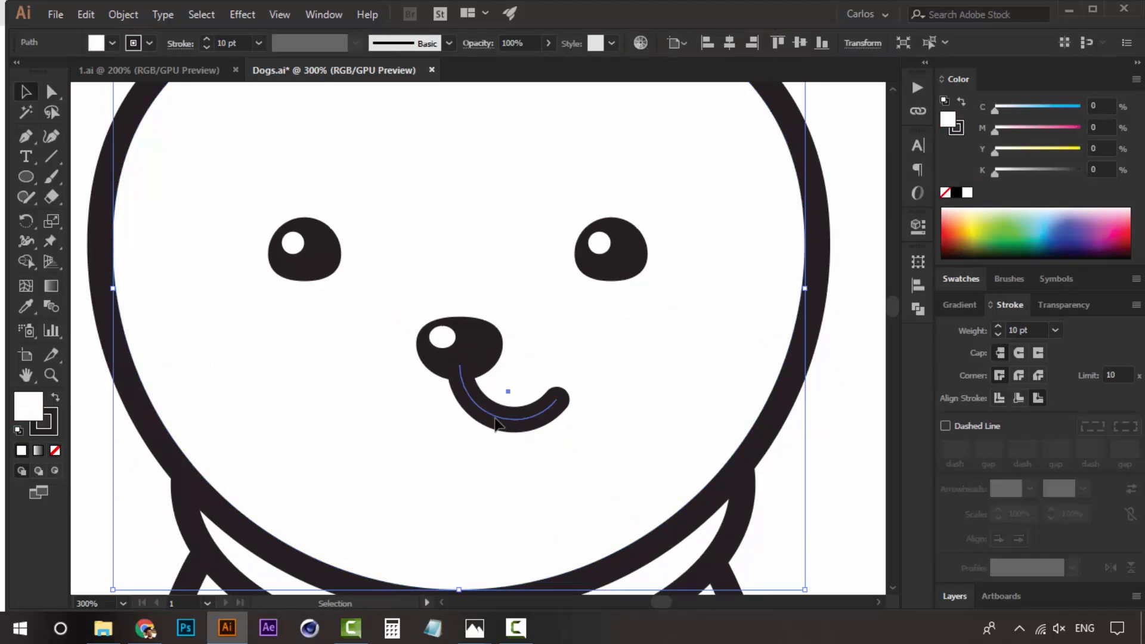
{"action": "left_click", "coordinate": [500, 422]}
{"action": "key", "text": "Right"}
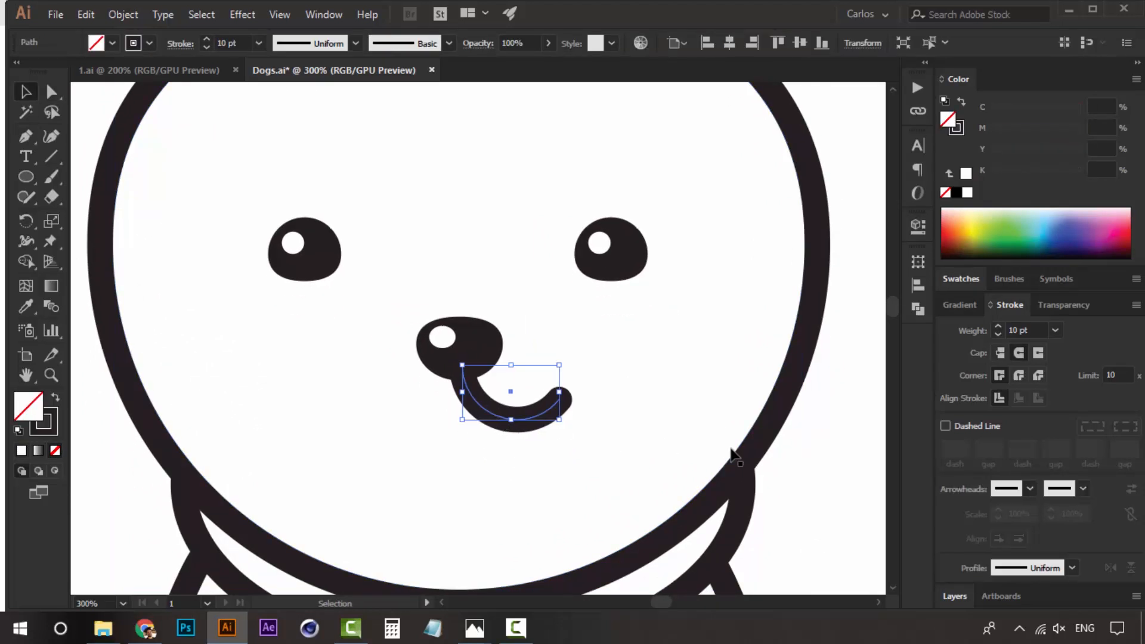
{"action": "left_click", "coordinate": [997, 335]}
{"action": "left_click", "coordinate": [996, 335]}
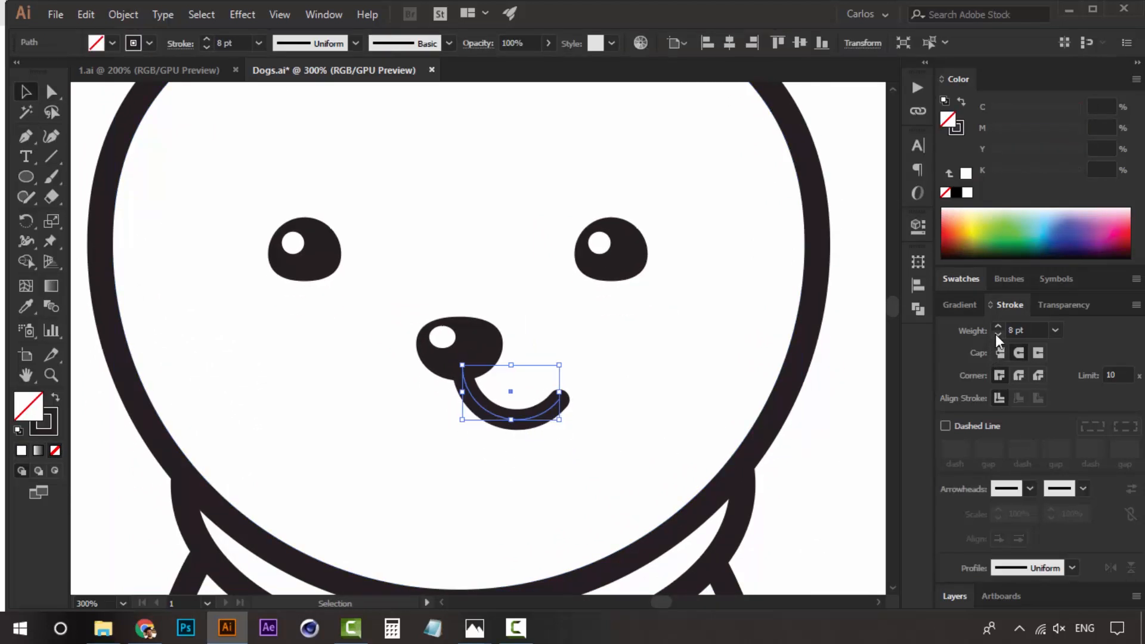
{"action": "left_click", "coordinate": [849, 446]}
- Paste a copy of the mouth arc in front and reflect it across the vertical axis
{"action": "left_click", "coordinate": [528, 428]}
{"action": "left_click", "coordinate": [520, 421]}
{"action": "key", "text": "Right"}
{"action": "key", "text": "a"}
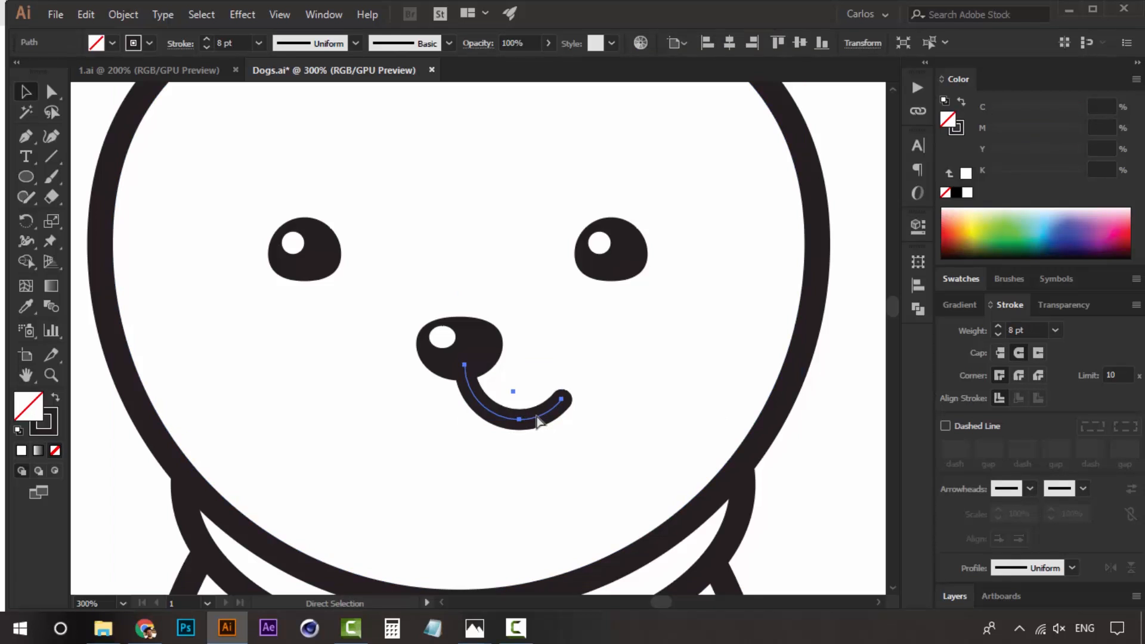
{"action": "key", "text": "v"}
{"action": "right_click", "coordinate": [522, 398]}
{"action": "mouse_move", "coordinate": [590, 295]}
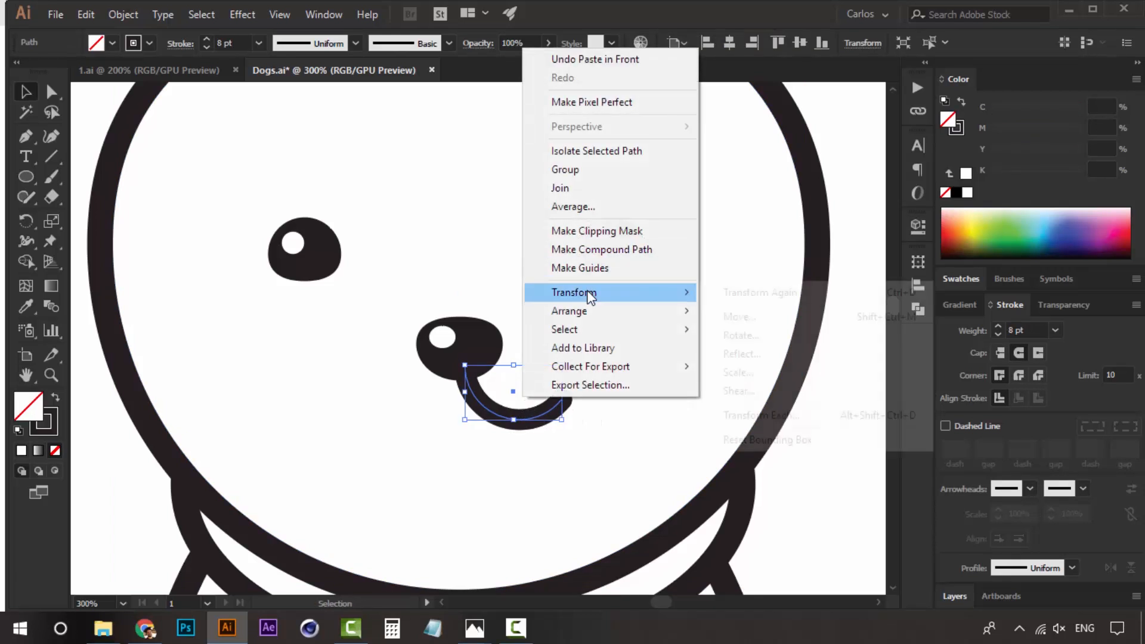
{"action": "left_click", "coordinate": [791, 354]}
{"action": "left_click", "coordinate": [574, 414]}
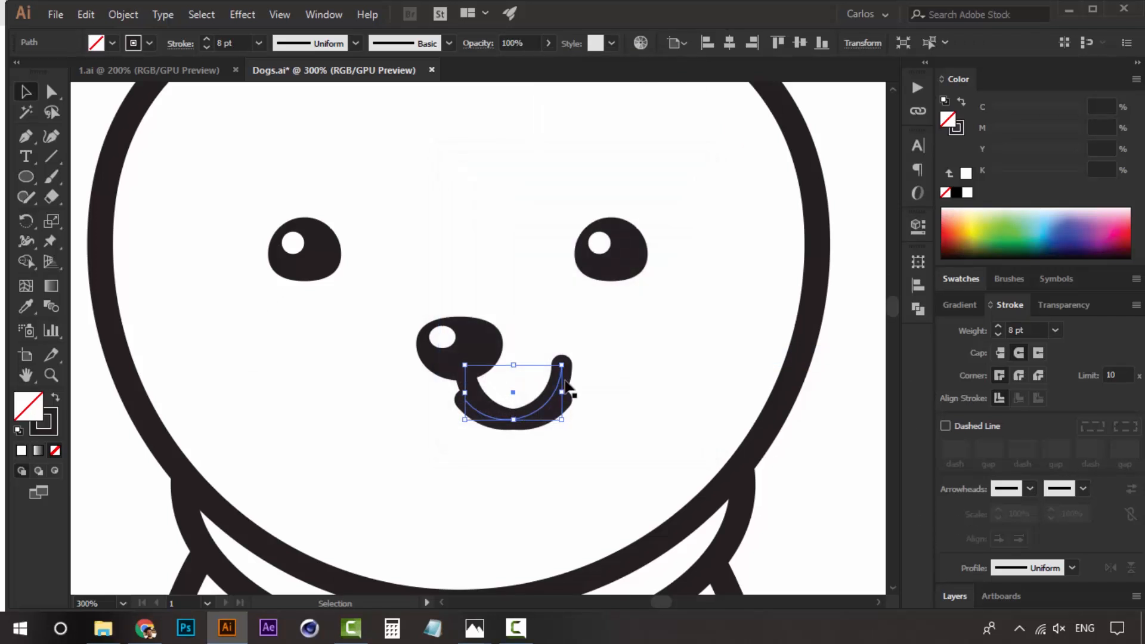
- Move the mirrored arc to the other side of the nose and nudge both arcs so they meet beneath its centre
{"action": "left_click_drag", "start_coordinate": [561, 384], "coordinate": [459, 384]}
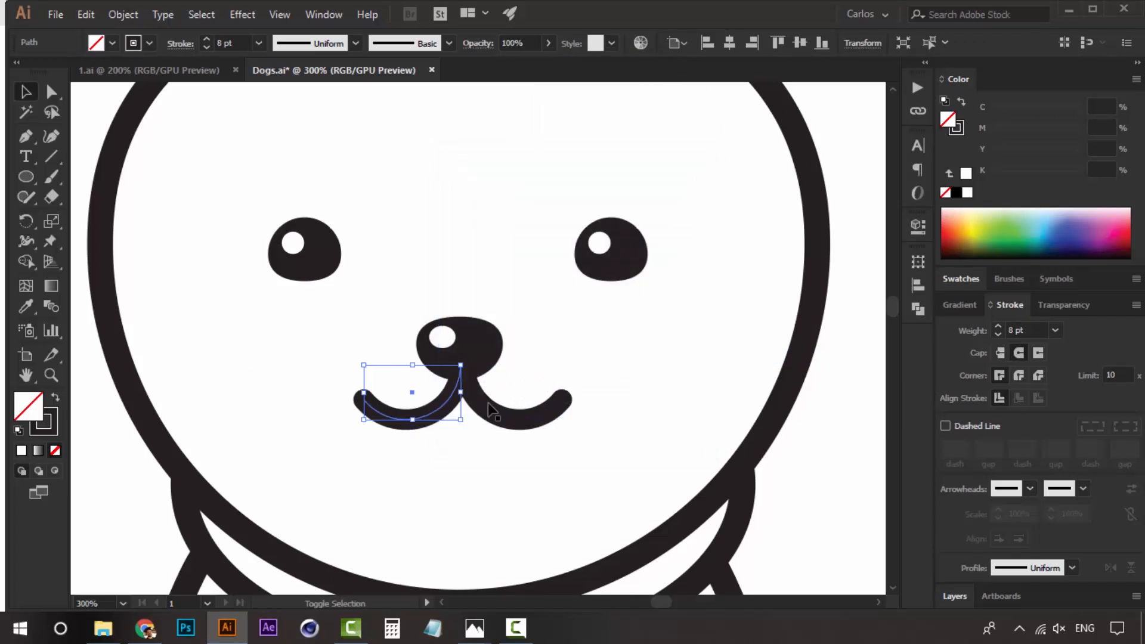
{"action": "key", "text": "Left"}
{"action": "key", "text": "Left"}
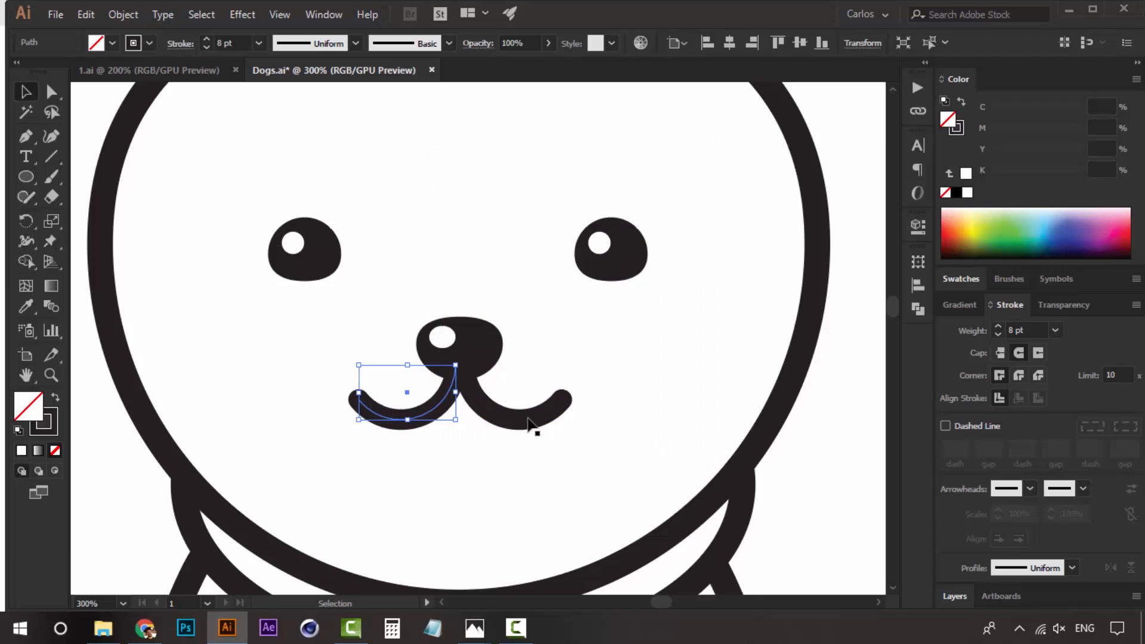
{"action": "left_click", "coordinate": [511, 423]}
{"action": "left_click", "coordinate": [495, 425]}
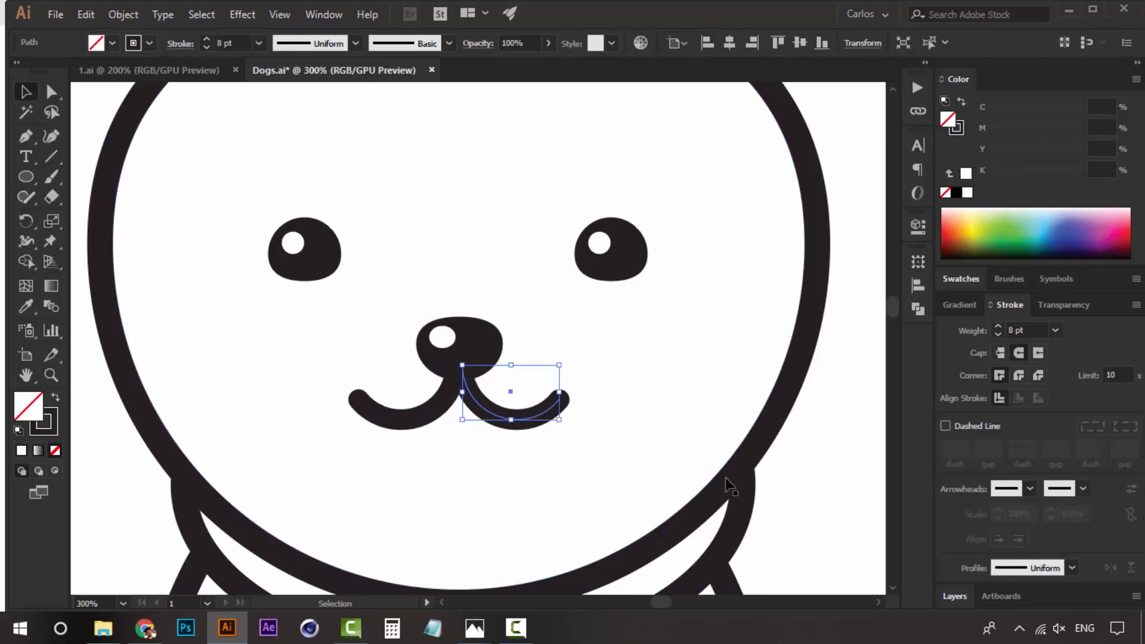
{"action": "left_click", "coordinate": [833, 521]}
{"action": "scroll", "coordinate": [459, 408], "scroll_direction": "left", "scroll_amount": 1}
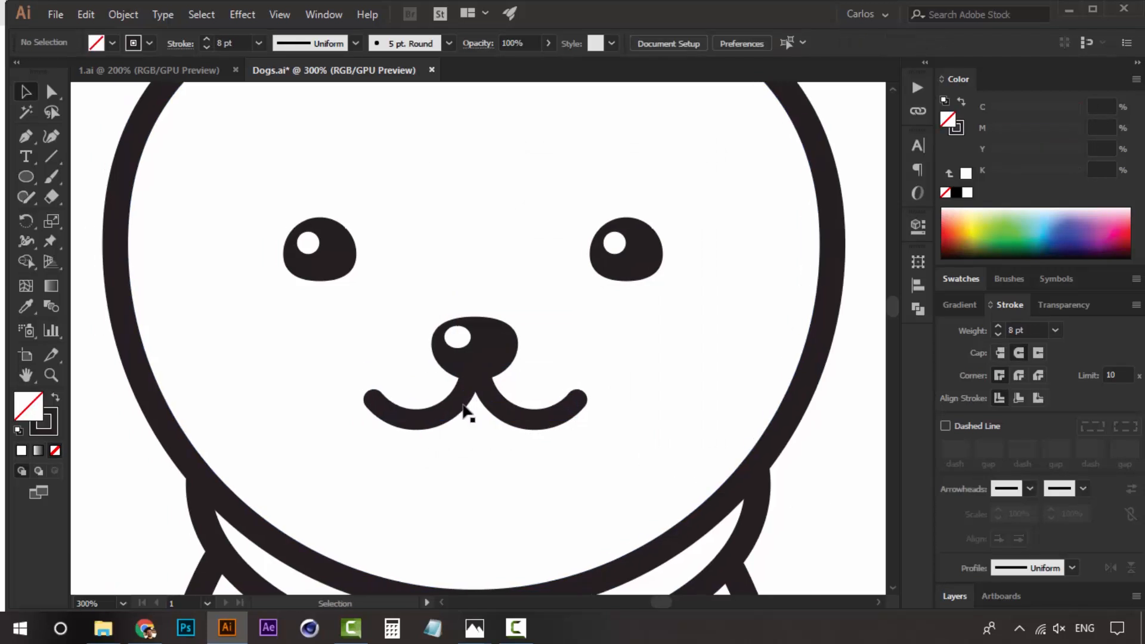
- Stretch both mouth arcs taller and nudge them up so their tops tuck under the nose
{"action": "left_click", "coordinate": [536, 430]}
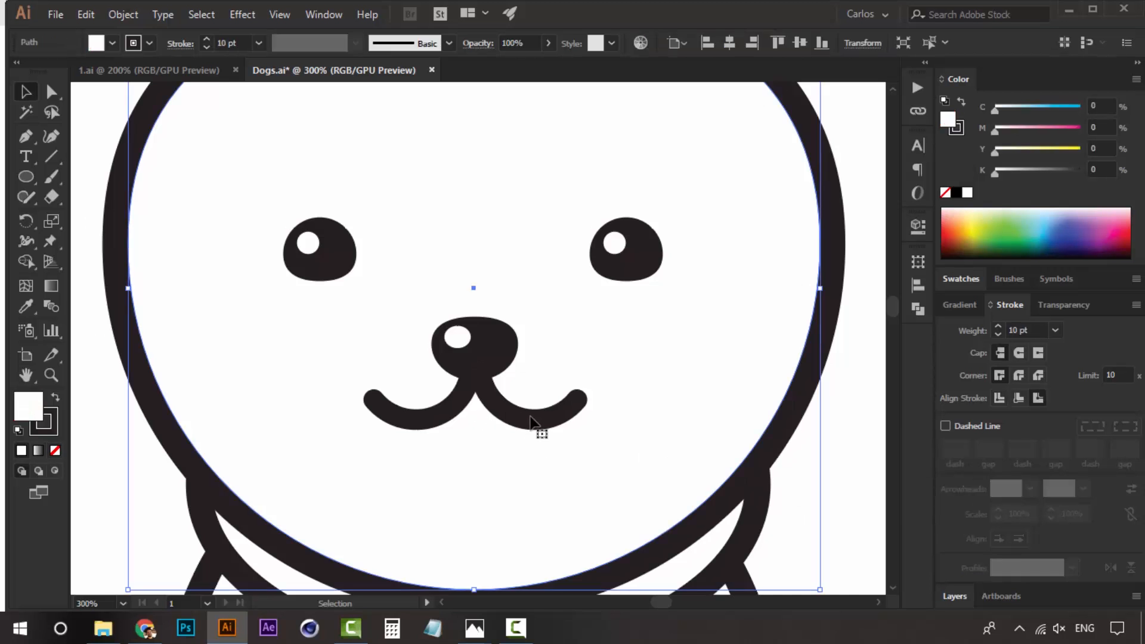
{"action": "left_click", "coordinate": [524, 420]}
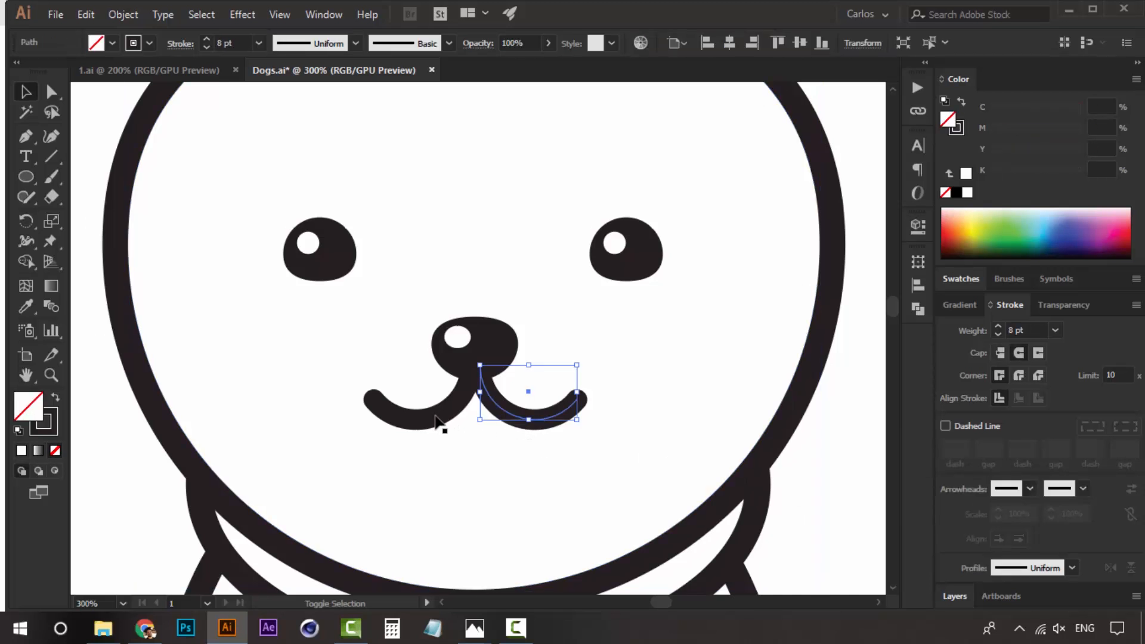
{"action": "left_click", "coordinate": [449, 424], "text": "shift"}
{"action": "left_click_drag", "start_coordinate": [470, 421], "coordinate": [476, 451]}
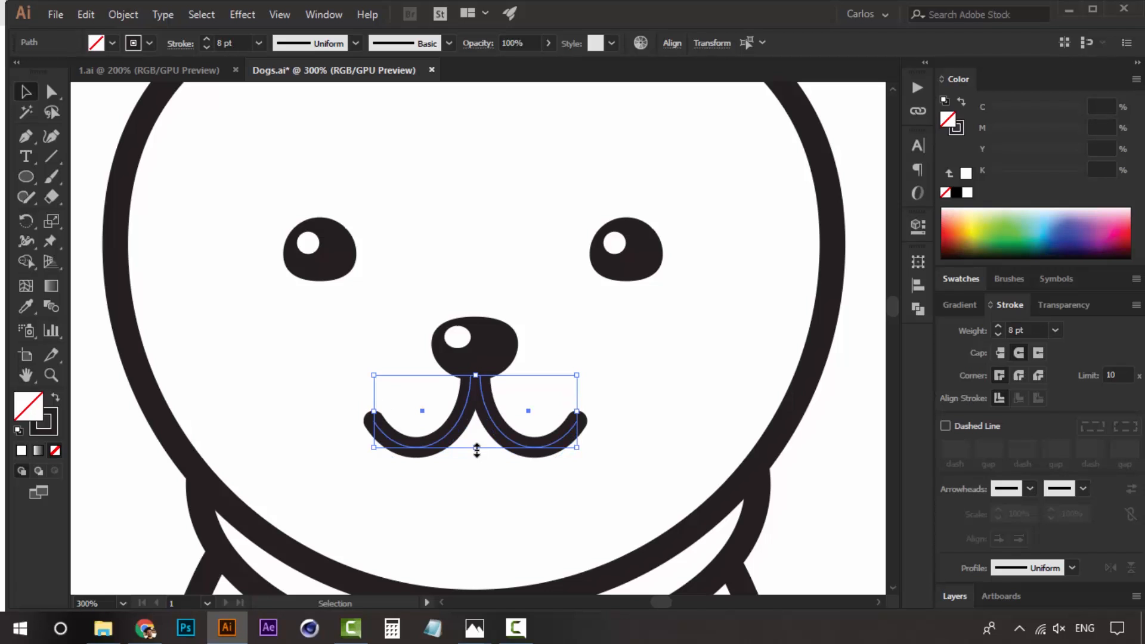
{"action": "key", "text": "Up"}
{"action": "key", "text": "Up"}
{"action": "key", "text": "Up"}
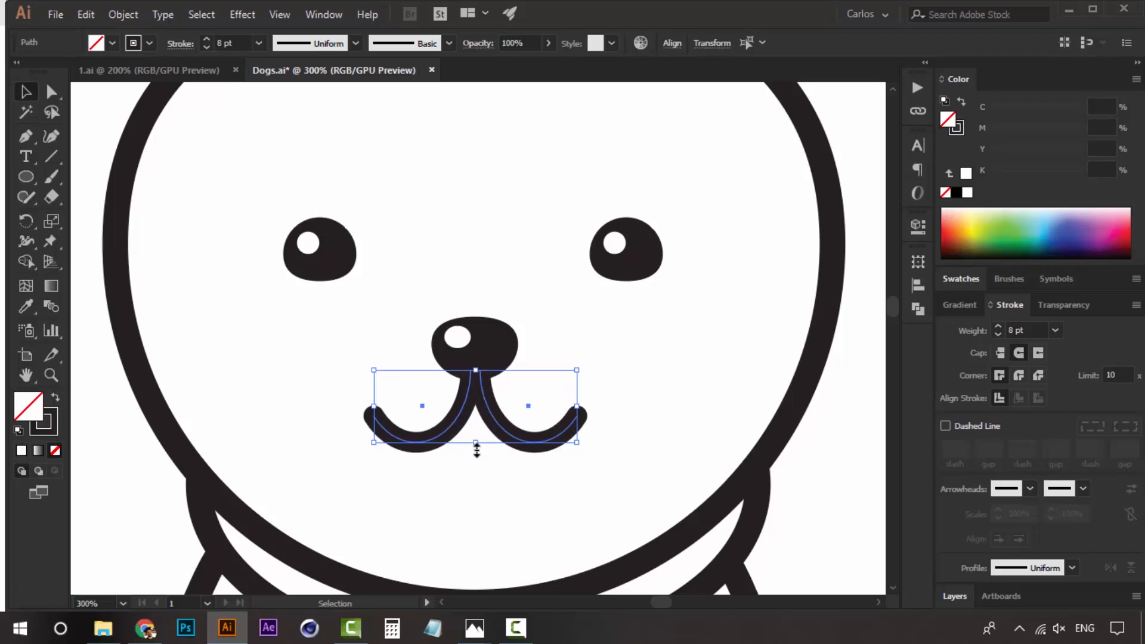
{"action": "left_click", "coordinate": [843, 513]}
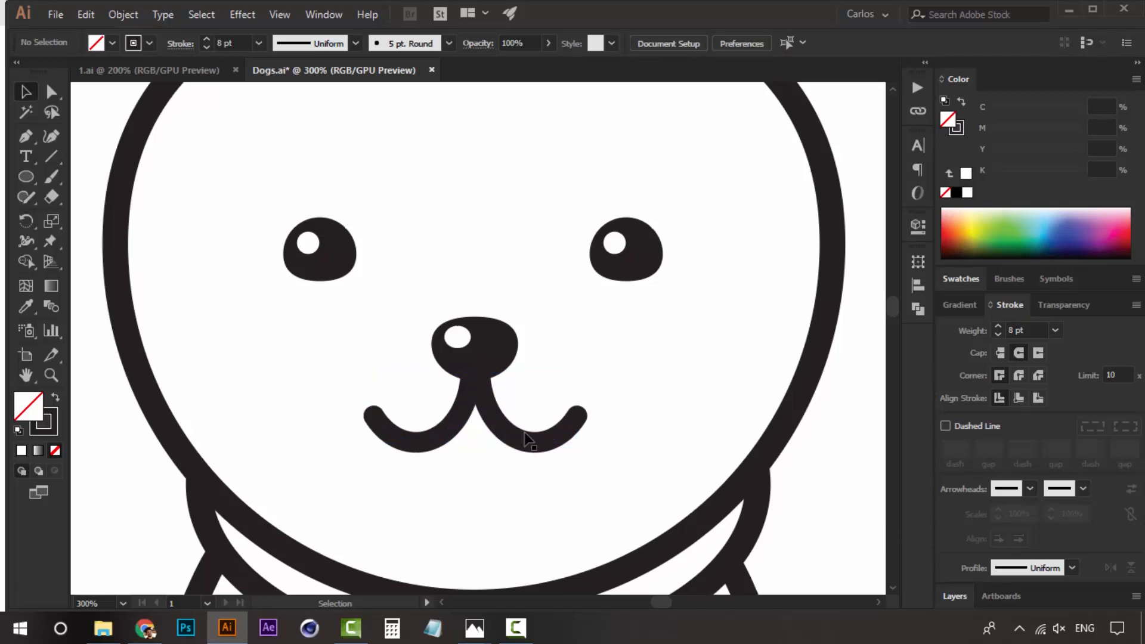
- Widen both mouth arcs symmetrically and nudge them left to centre them under the nose
{"action": "key", "text": "z"}
{"action": "left_click", "coordinate": [467, 390], "text": "alt"}
{"action": "left_click", "coordinate": [468, 391], "text": "alt"}
{"action": "left_click", "coordinate": [468, 391], "text": "alt"}
{"action": "left_click", "coordinate": [492, 322]}
{"action": "left_click", "coordinate": [492, 323]}
{"action": "left_click", "coordinate": [493, 323]}
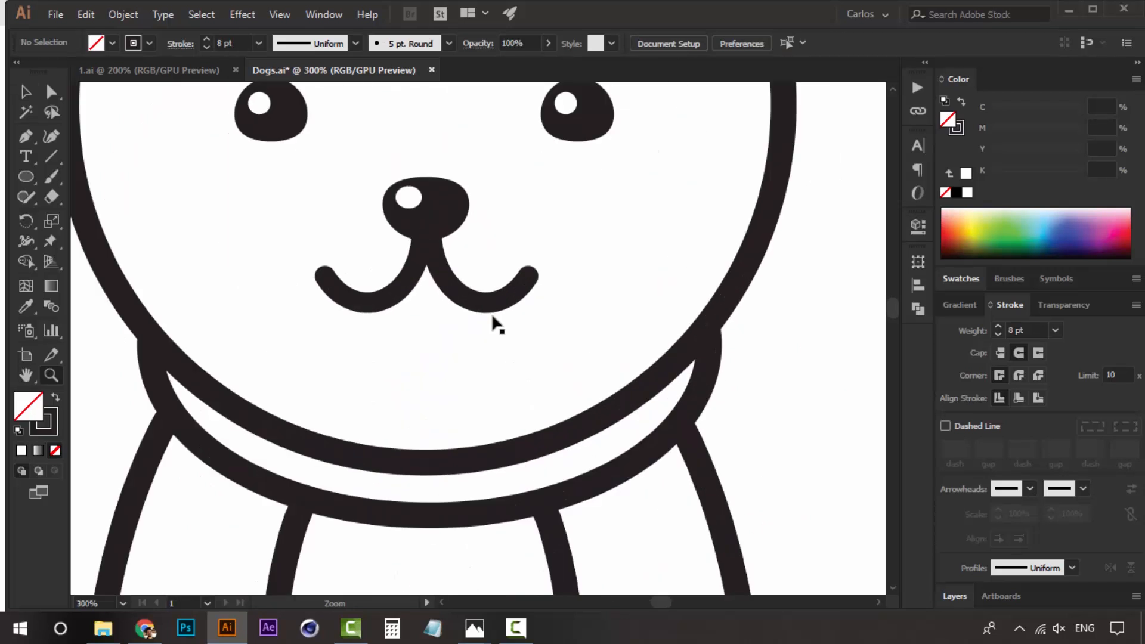
{"action": "key", "text": "v"}
{"action": "left_click_drag", "start_coordinate": [477, 306], "coordinate": [486, 331]}
{"action": "left_click", "coordinate": [486, 329]}
{"action": "left_click", "coordinate": [486, 332]}
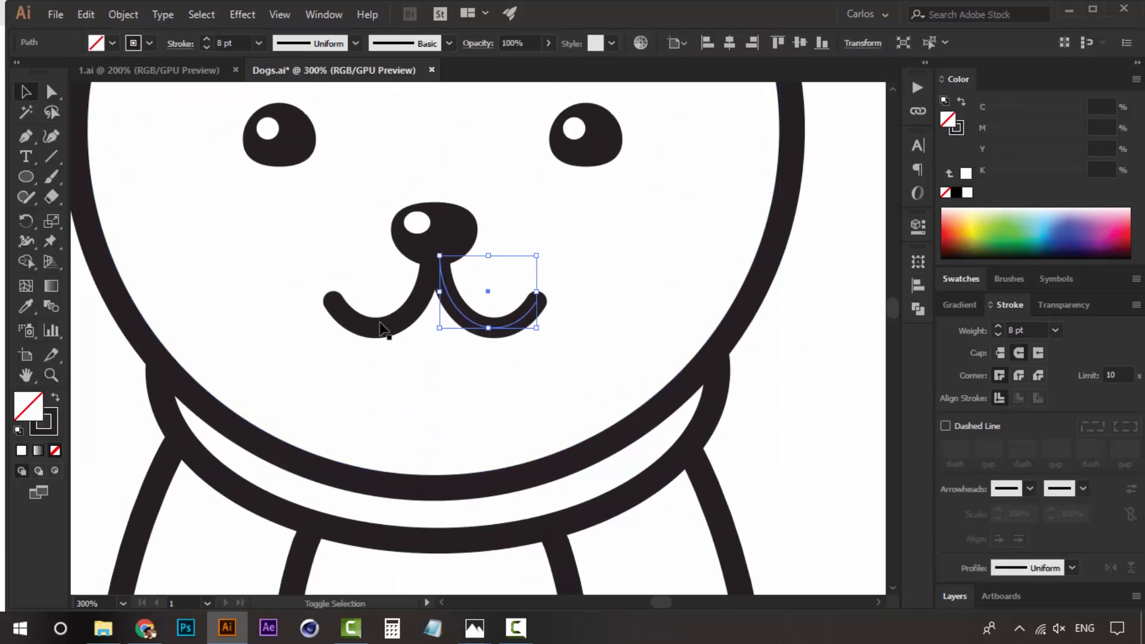
{"action": "left_click", "coordinate": [379, 326], "text": "shift"}
{"action": "left_click_drag", "start_coordinate": [540, 291], "coordinate": [552, 296]}
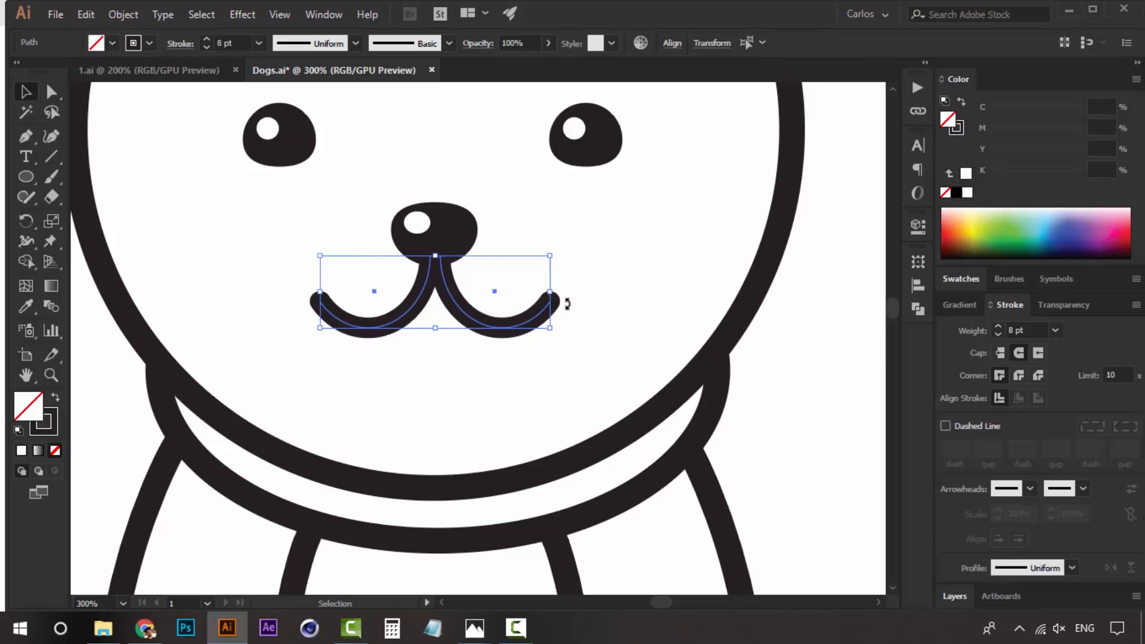
{"action": "key", "text": "Left"}
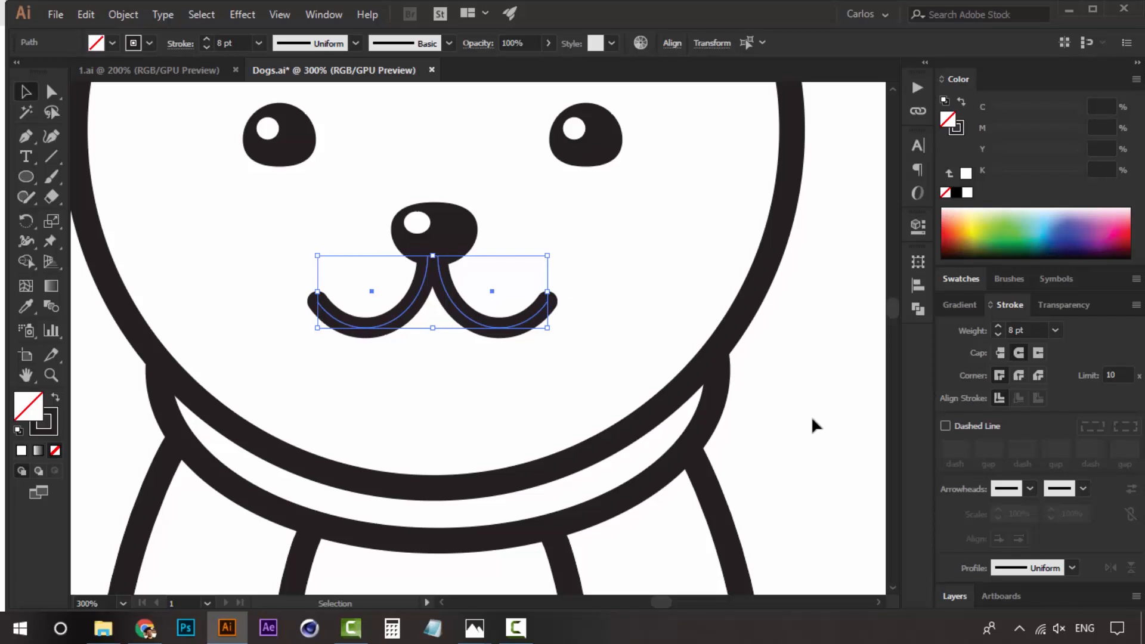
{"action": "left_click", "coordinate": [812, 420]}
- Set new shapes to a white fill with the head's dark 10 pt outline and make the stroke active
{"action": "key", "text": "z"}
{"action": "left_click", "coordinate": [454, 341]}
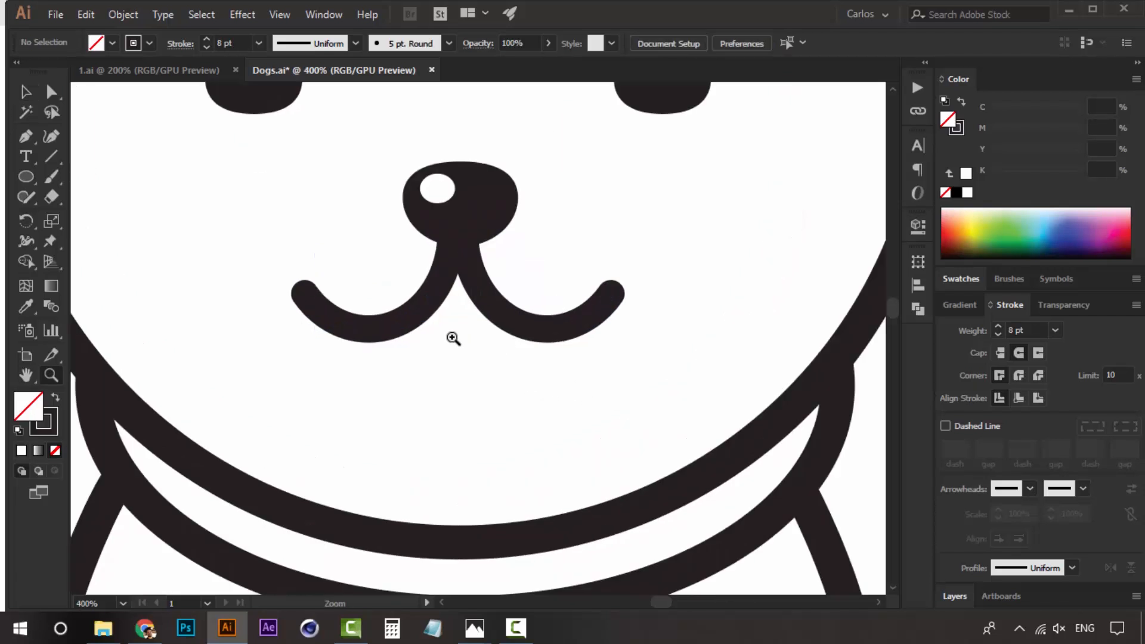
{"action": "left_click", "coordinate": [462, 360], "text": "alt"}
{"action": "left_click", "coordinate": [466, 360], "text": "alt"}
{"action": "key", "text": "v"}
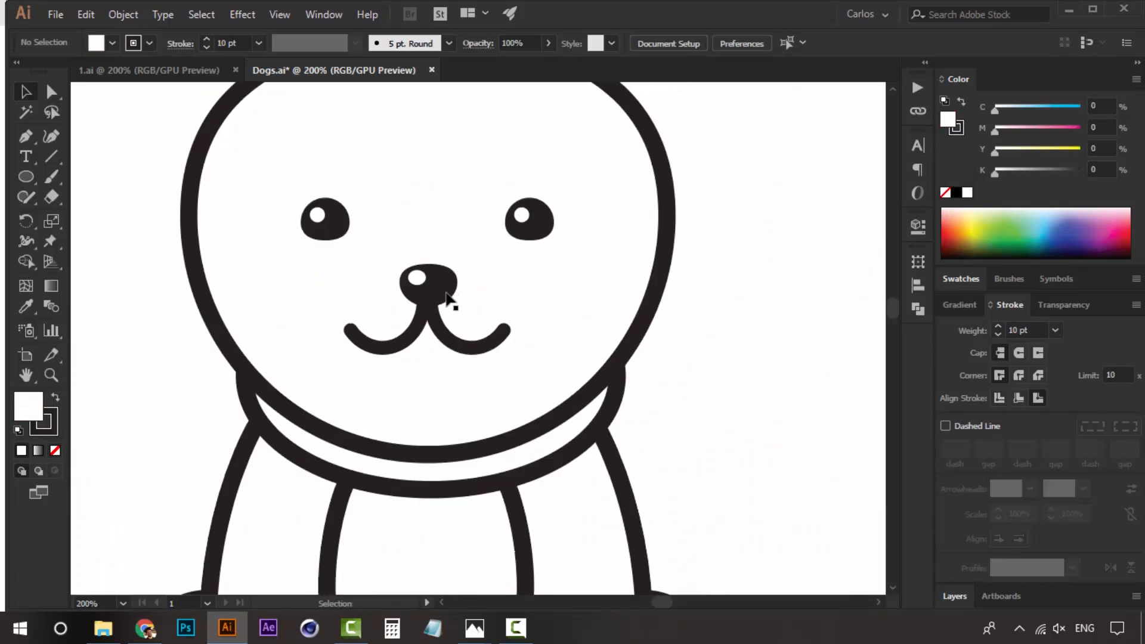
{"action": "key", "text": "x"}
{"action": "key", "text": "z"}
{"action": "left_click", "coordinate": [435, 311]}
{"action": "key", "text": "space"}
{"action": "left_click_drag", "start_coordinate": [497, 404], "coordinate": [473, 363]}
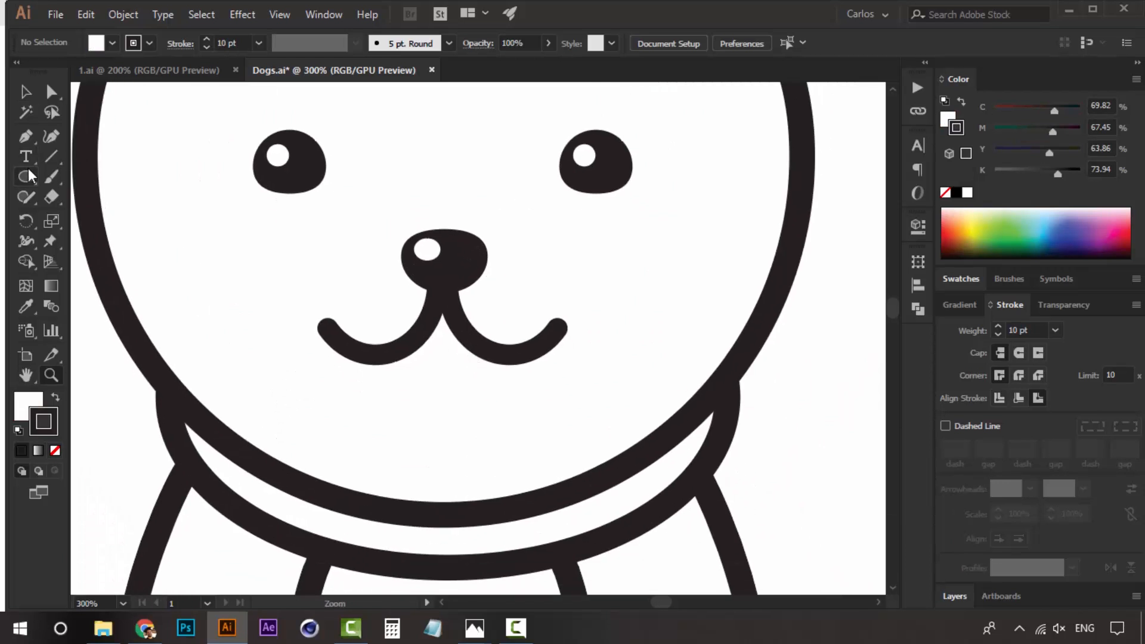
- Draw a tall, fully rounded rectangle as a tongue, centred below the nose over the middle of the mouth
{"action": "left_click_drag", "start_coordinate": [27, 168], "coordinate": [149, 193]}
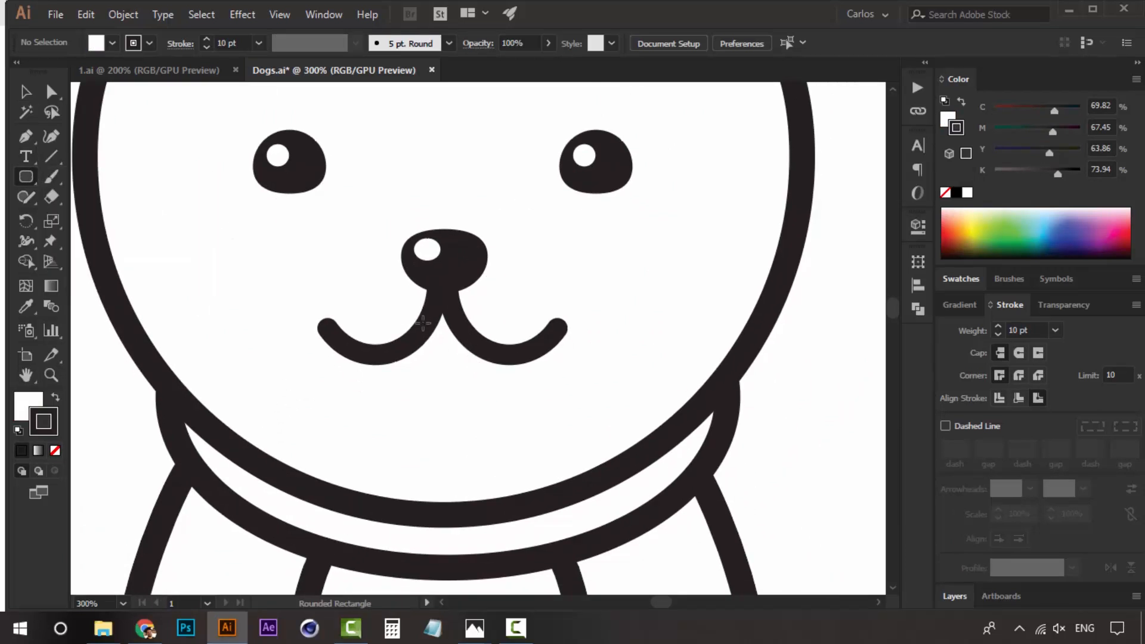
{"action": "left_click_drag", "start_coordinate": [422, 298], "coordinate": [483, 440]}
{"action": "key", "text": "Left"}
{"action": "key", "text": "Right"}
{"action": "key", "text": "v"}
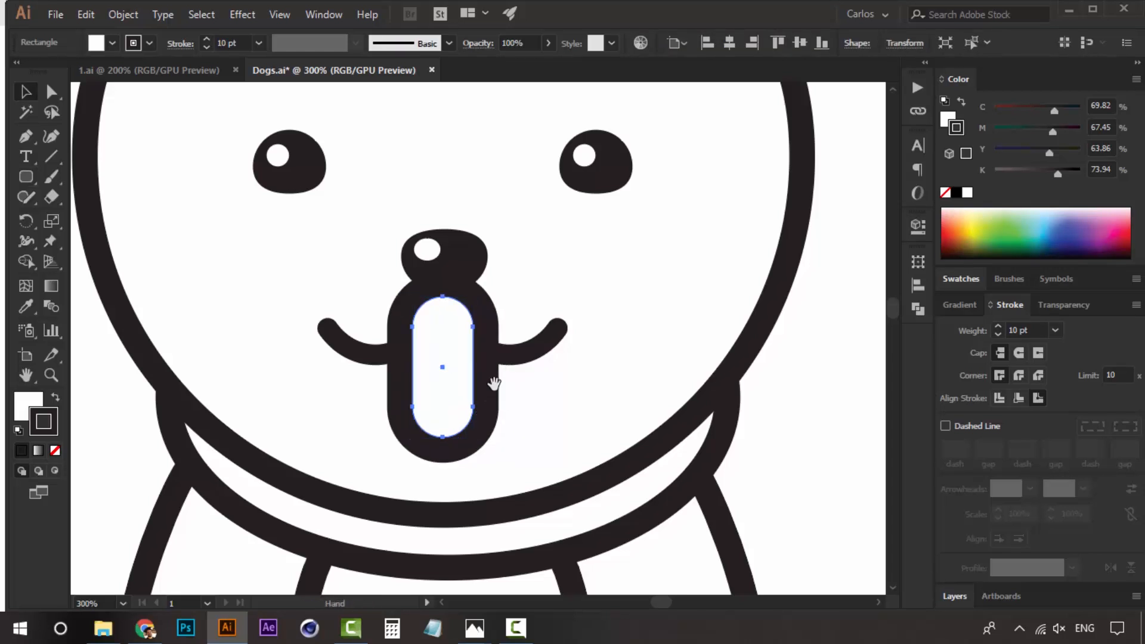
{"action": "scroll", "coordinate": [512, 394], "scroll_direction": "up", "scroll_amount": 1}
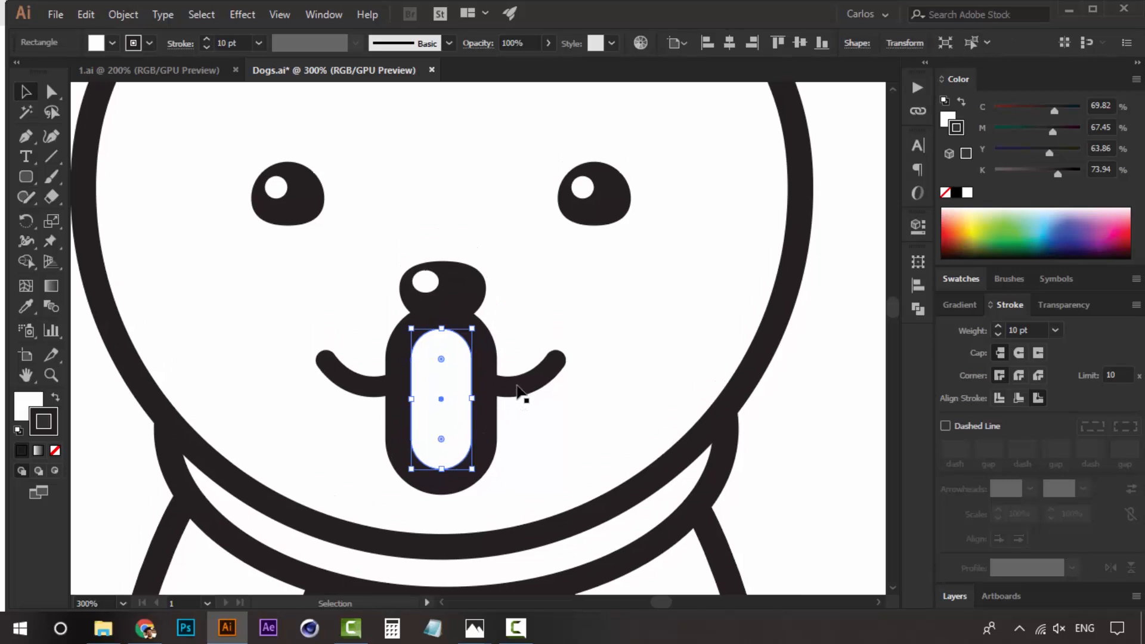
- Bring both mouth arcs to the front of the tongue and deselect them
{"action": "left_click", "coordinate": [365, 386]}
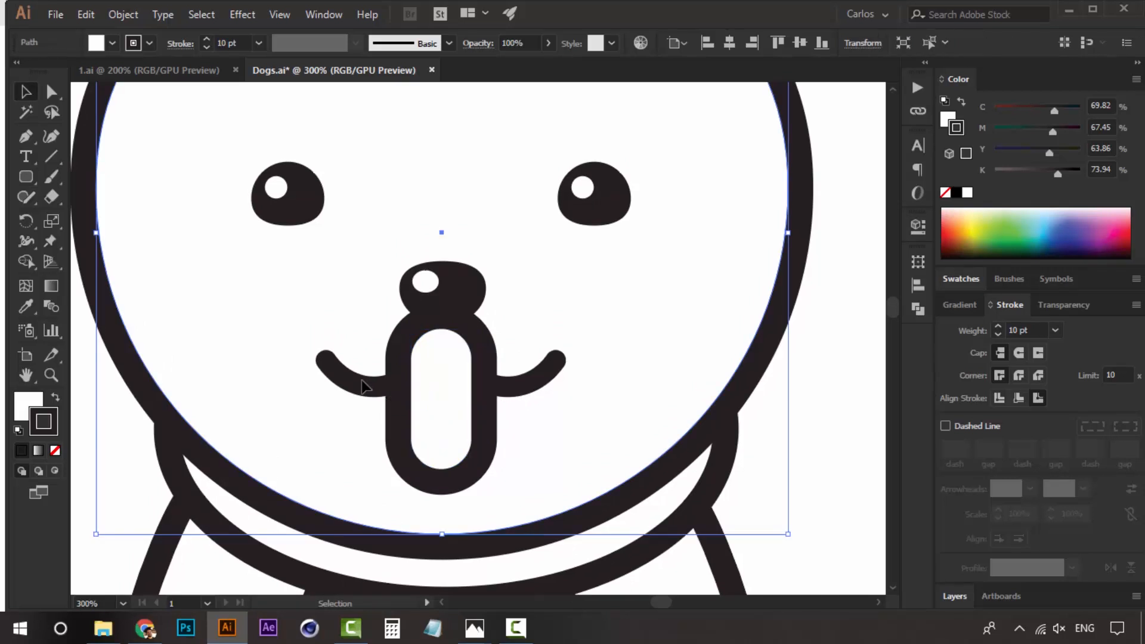
{"action": "left_click", "coordinate": [376, 391]}
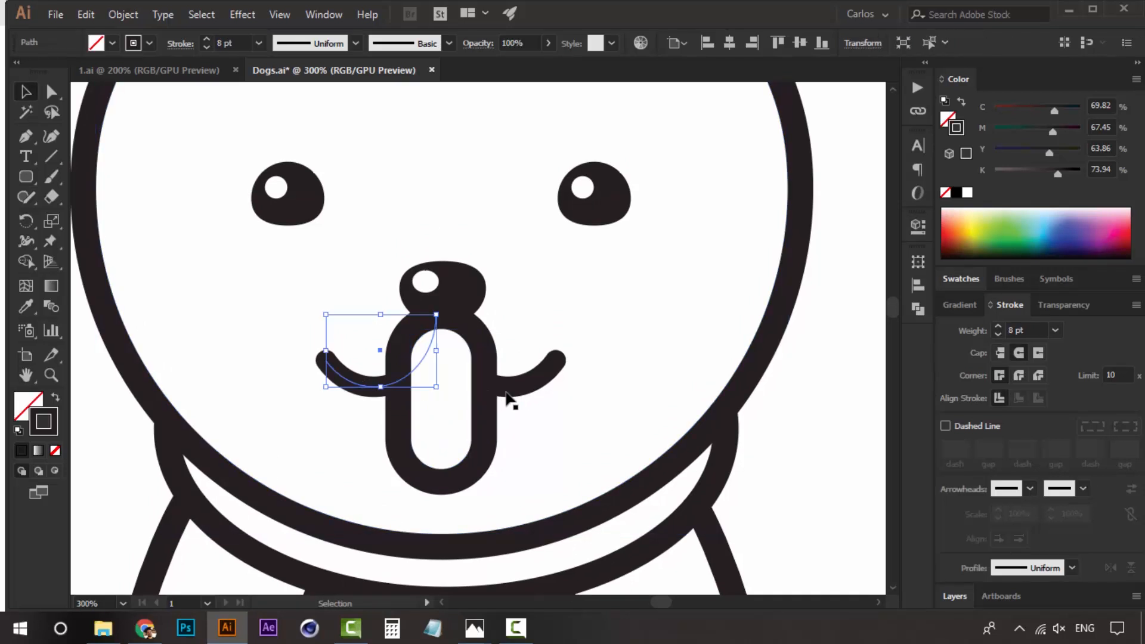
{"action": "left_click", "coordinate": [526, 391], "text": "shift"}
{"action": "right_click", "coordinate": [524, 391]}
{"action": "mouse_move", "coordinate": [611, 301]}
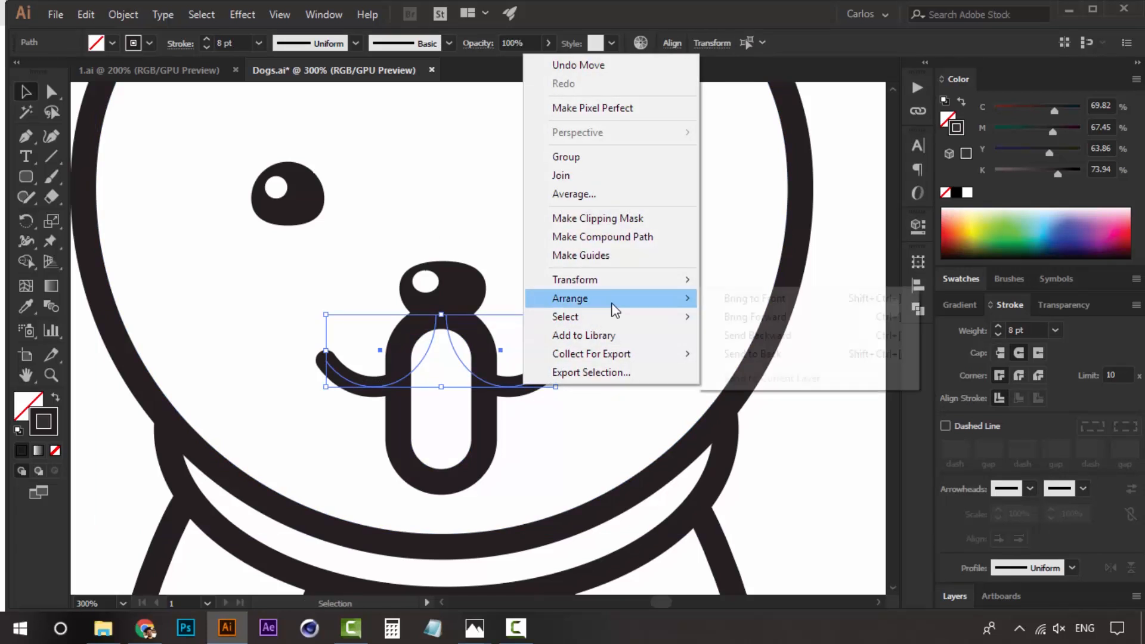
{"action": "left_click", "coordinate": [732, 300]}
{"action": "left_click", "coordinate": [769, 468]}
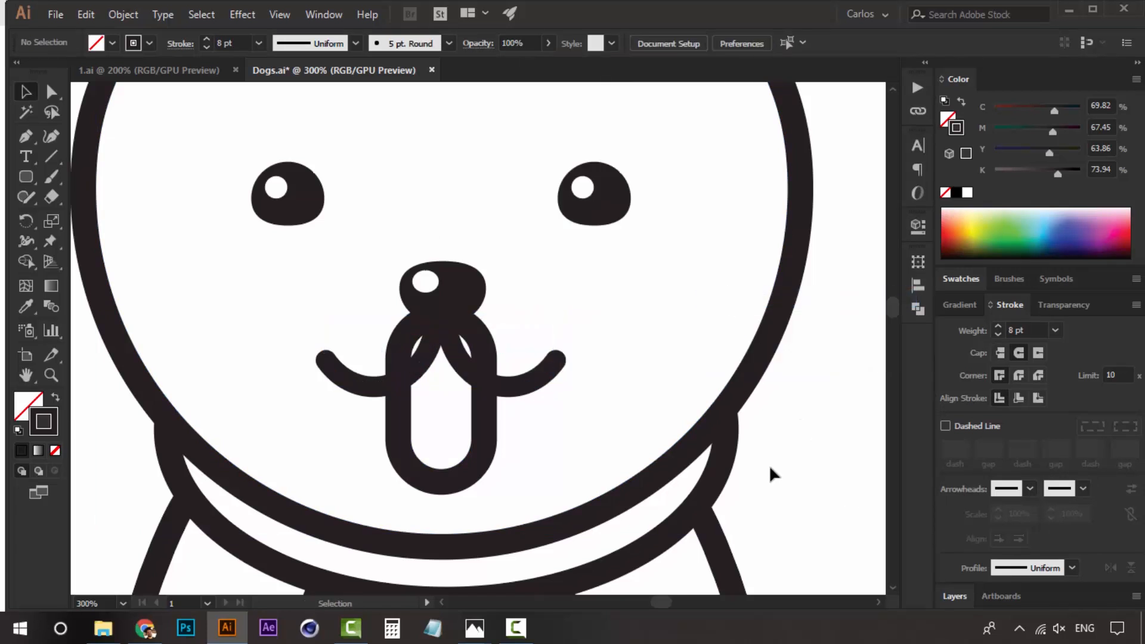
- Set the tongue shape's stroke weight to 7 pt
{"action": "left_click", "coordinate": [455, 425]}
{"action": "left_click", "coordinate": [455, 424], "text": "ctrl"}
{"action": "left_click_drag", "start_coordinate": [450, 367], "coordinate": [437, 417]}
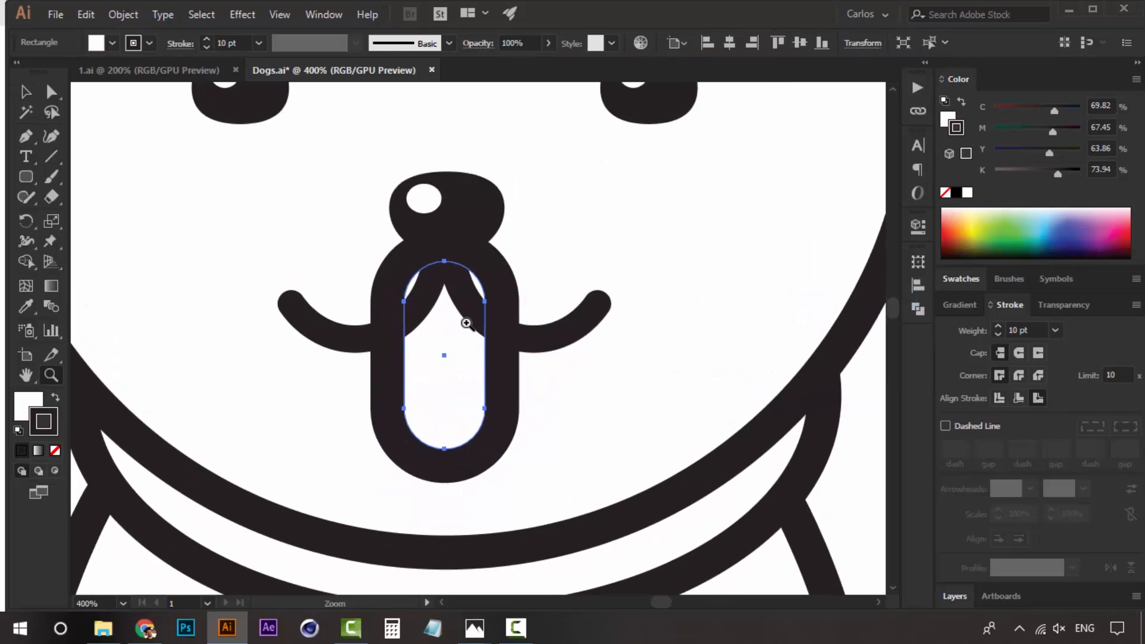
{"action": "left_click", "coordinate": [471, 310]}
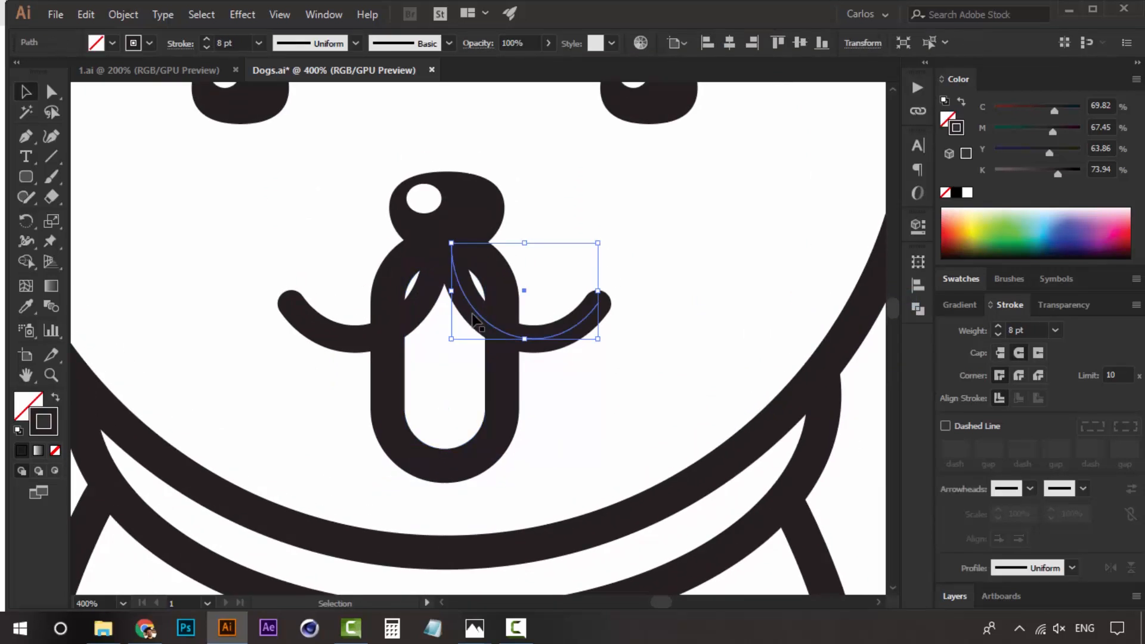
{"action": "left_click", "coordinate": [485, 430]}
{"action": "left_click", "coordinate": [997, 334]}
{"action": "left_click", "coordinate": [997, 334]}
{"action": "left_click", "coordinate": [997, 334]}
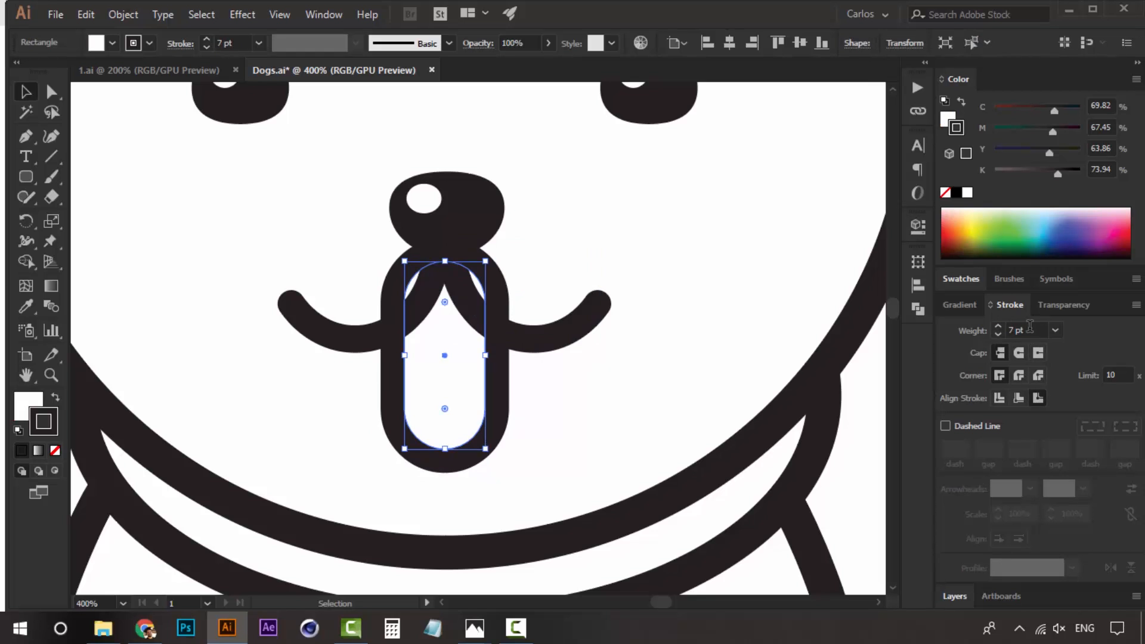
- Fill both mouth arcs with white so they cover the upper corners of the tongue
{"action": "left_click", "coordinate": [528, 341], "text": "shift"}
{"action": "left_click", "coordinate": [496, 391], "text": "shift"}
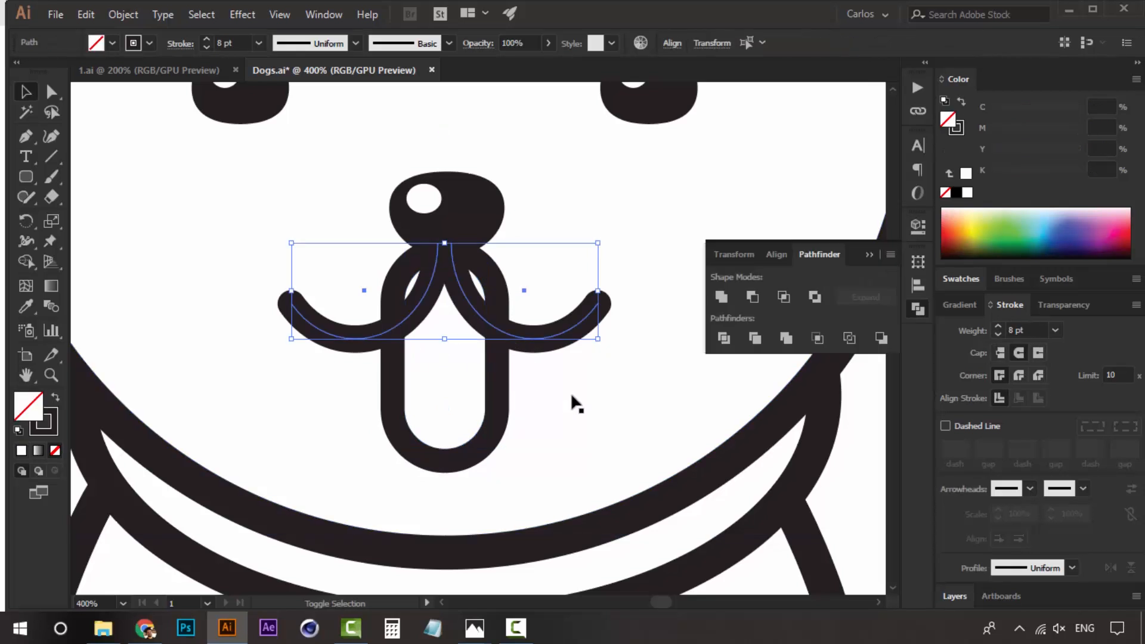
{"action": "left_click", "coordinate": [966, 173]}
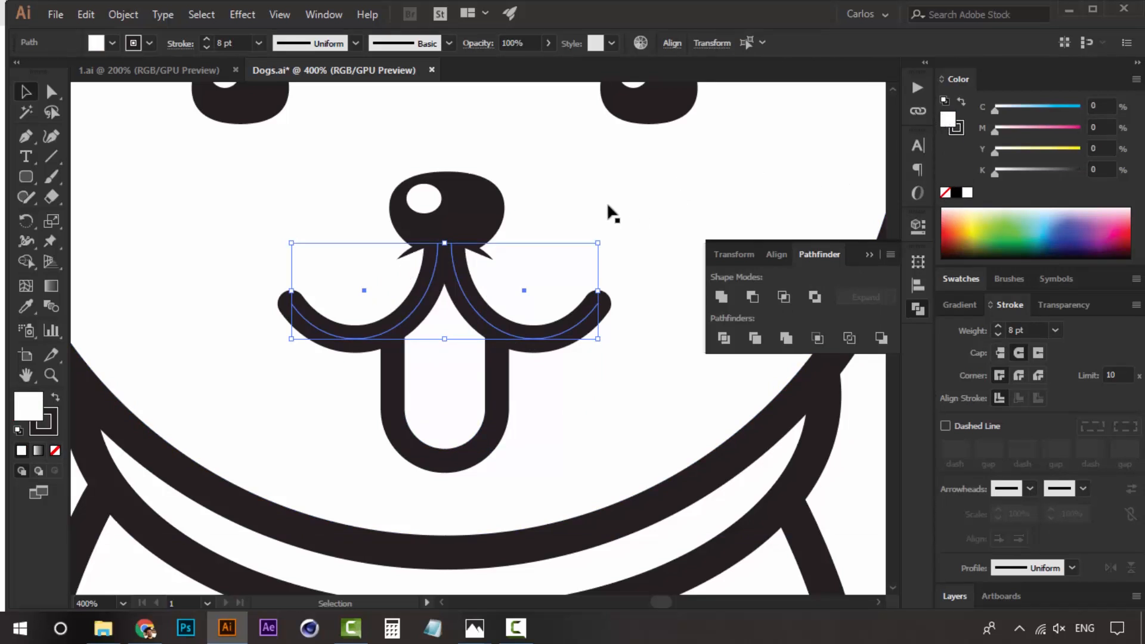
{"action": "left_click", "coordinate": [534, 238]}
{"action": "left_click", "coordinate": [519, 298]}
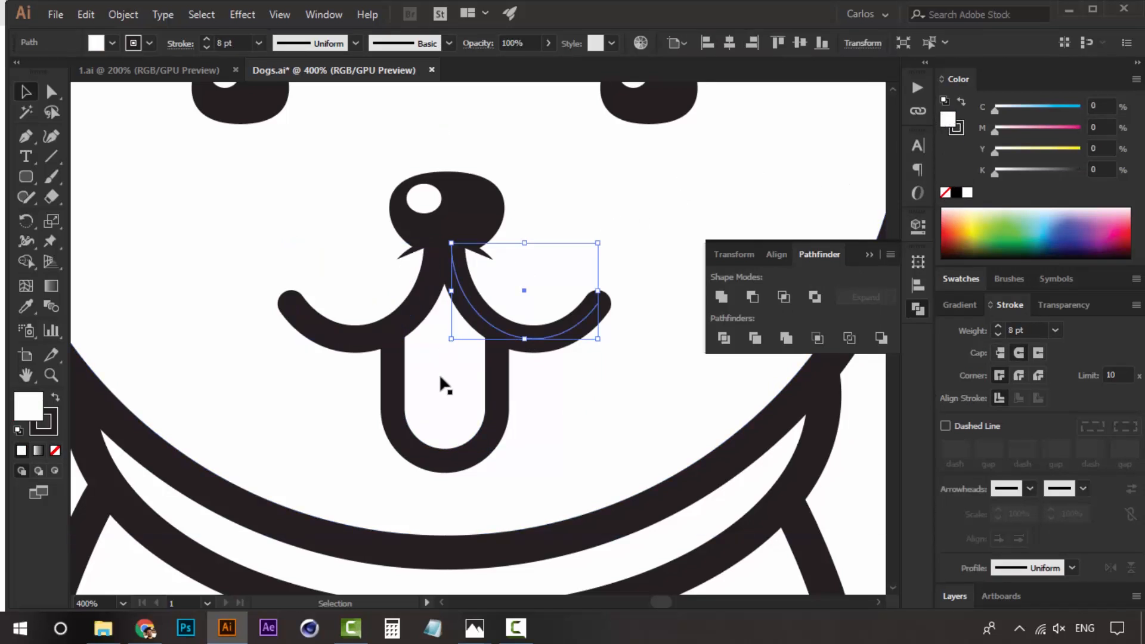
- Move the tongue slightly straight down below the nose and deselect it
{"action": "left_click", "coordinate": [445, 388]}
{"action": "left_click_drag", "start_coordinate": [451, 387], "coordinate": [456, 388]}
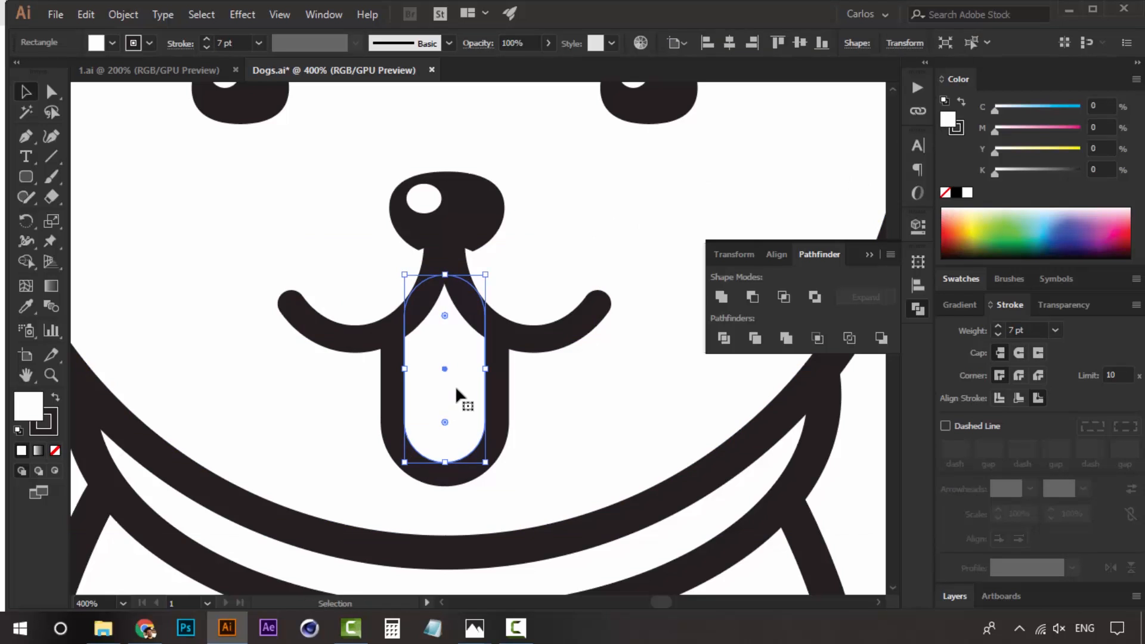
{"action": "left_click", "coordinate": [452, 245]}
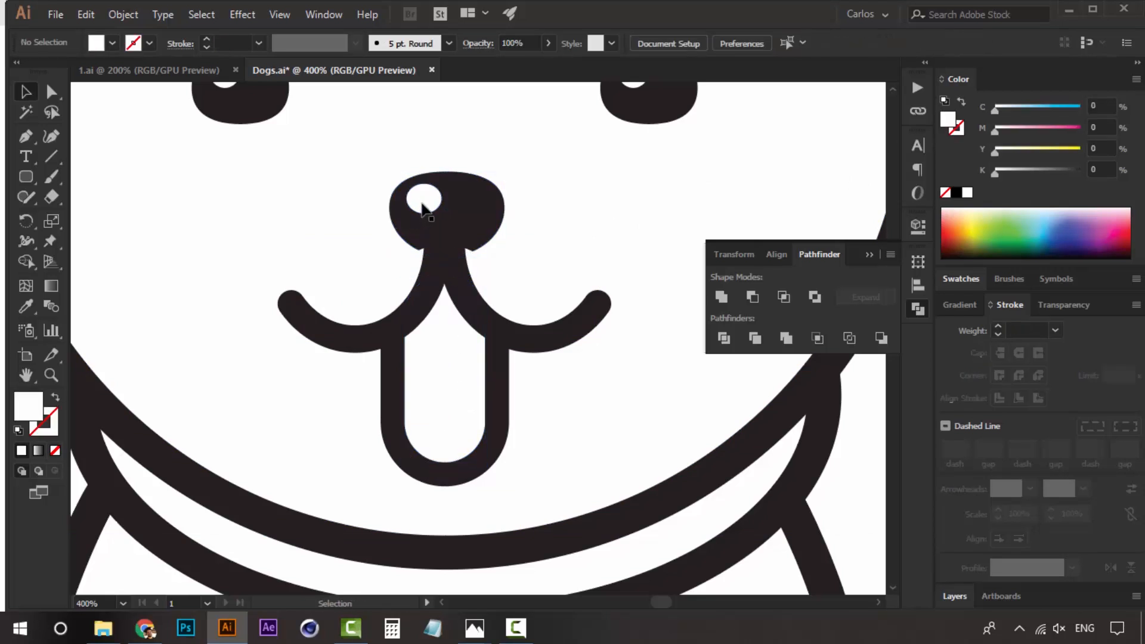
- Bring the nose with its highlight to the front of the mouth arcs and deselect it
{"action": "right_click", "coordinate": [427, 205]}
{"action": "mouse_move", "coordinate": [576, 389]}
{"action": "left_click", "coordinate": [651, 387]}
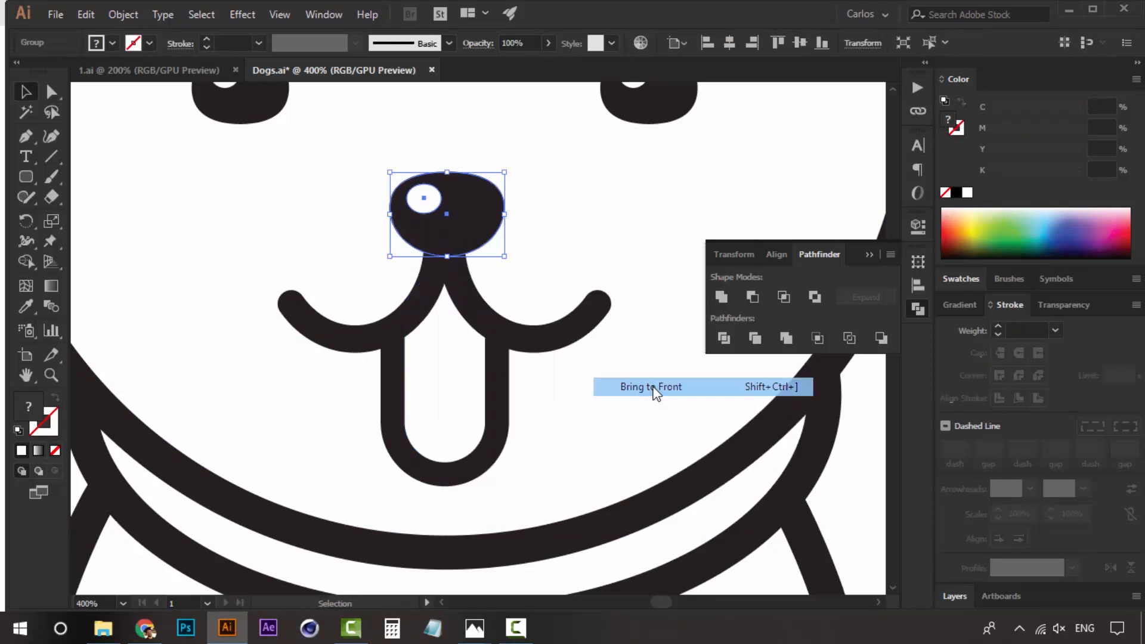
{"action": "left_click", "coordinate": [544, 205]}
{"action": "left_click", "coordinate": [488, 406]}
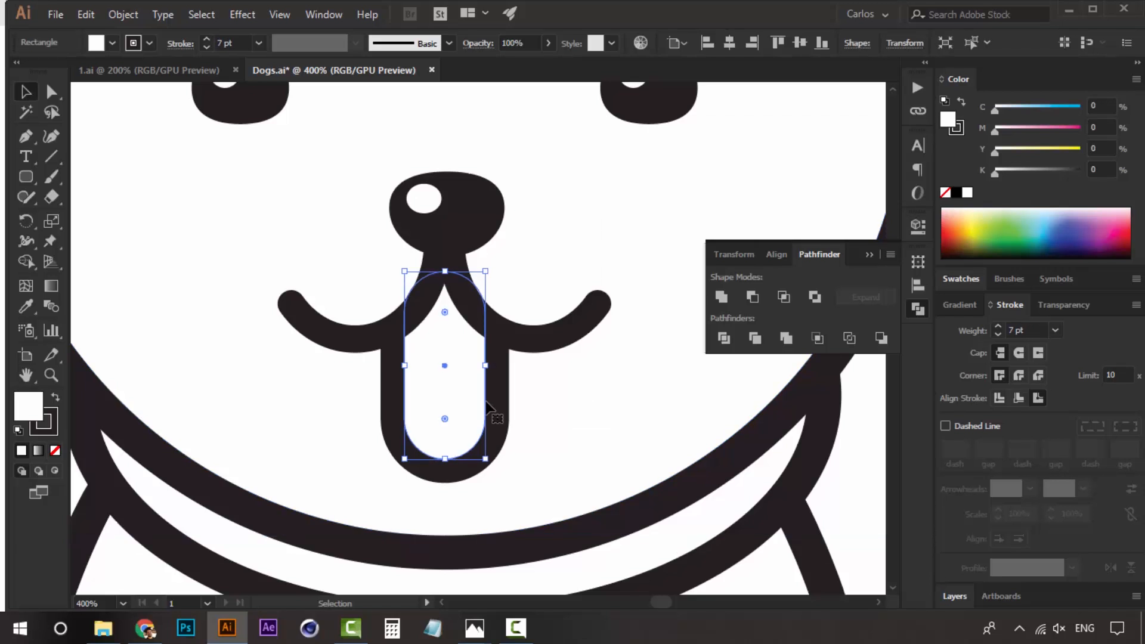
{"action": "left_click", "coordinate": [511, 446]}
{"action": "key", "text": "a"}
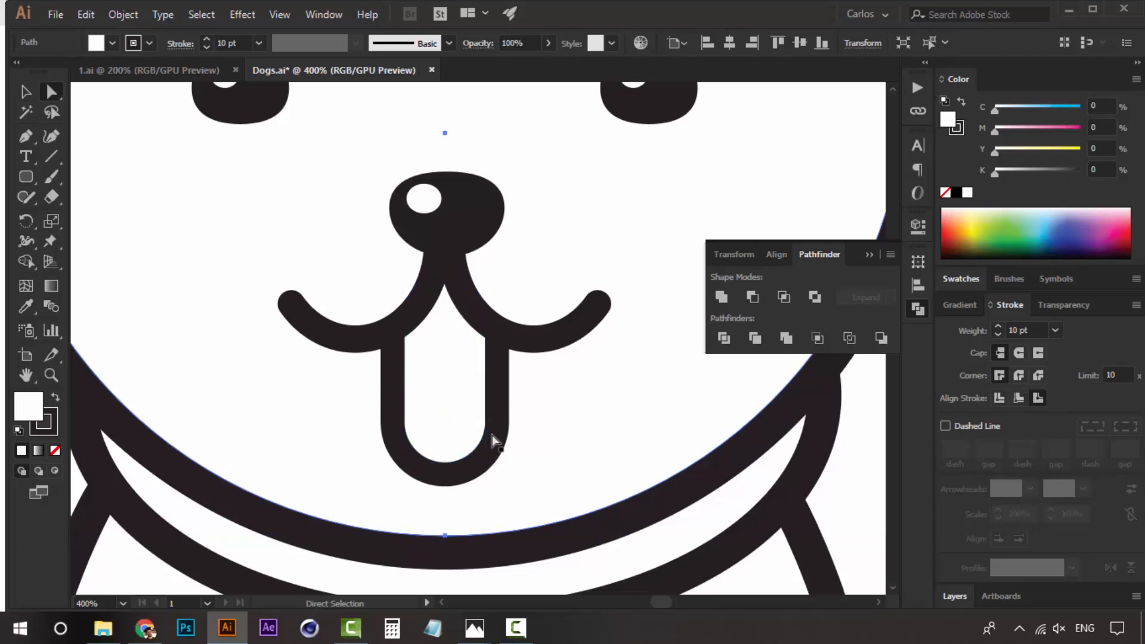
{"action": "left_click", "coordinate": [485, 422]}
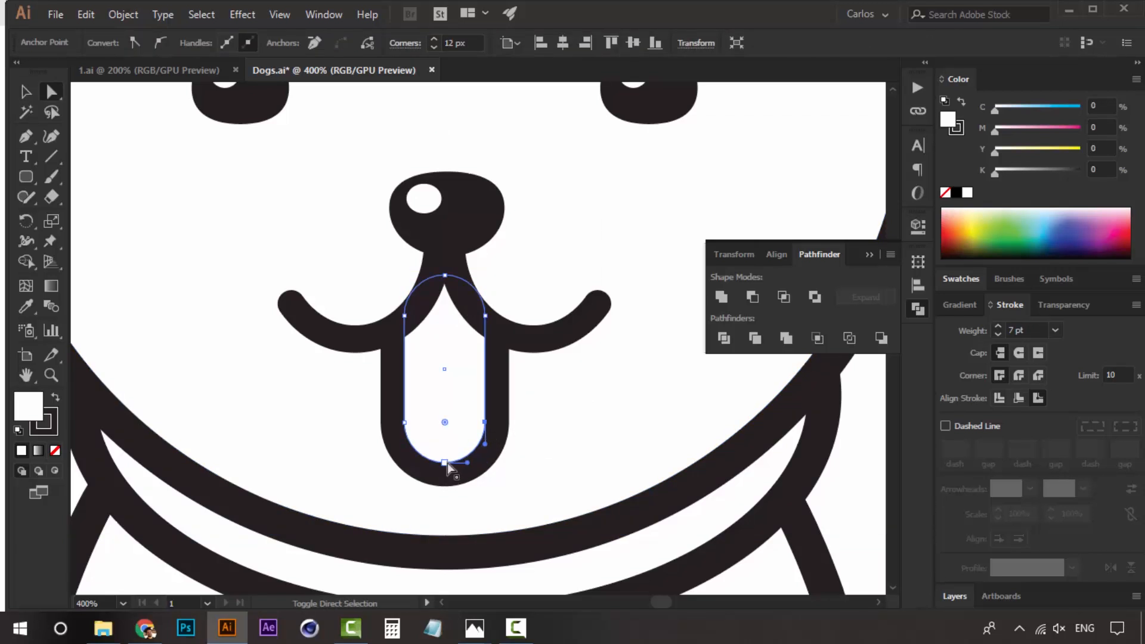
{"action": "left_click", "coordinate": [444, 462], "text": "shift"}
{"action": "left_click", "coordinate": [404, 422], "text": "shift"}
{"action": "left_click_drag", "start_coordinate": [404, 422], "coordinate": [405, 398]}
{"action": "key", "text": "ctrl+z"}
{"action": "left_click", "coordinate": [522, 471]}
{"action": "key", "text": "ctrl+y"}
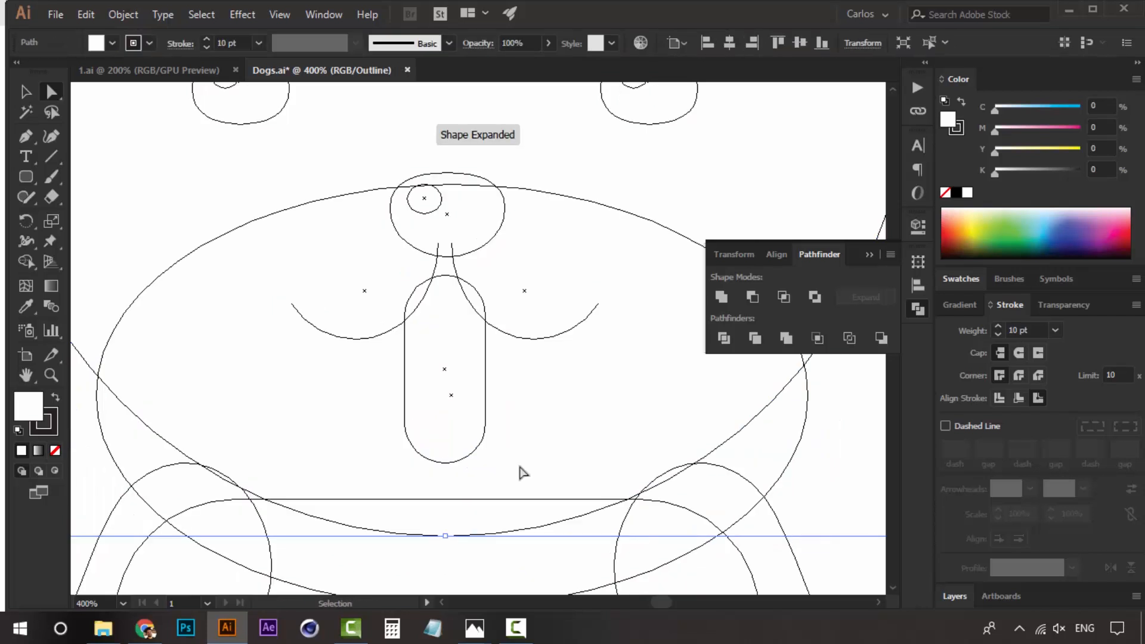
{"action": "left_click_drag", "start_coordinate": [508, 423], "coordinate": [383, 477]}
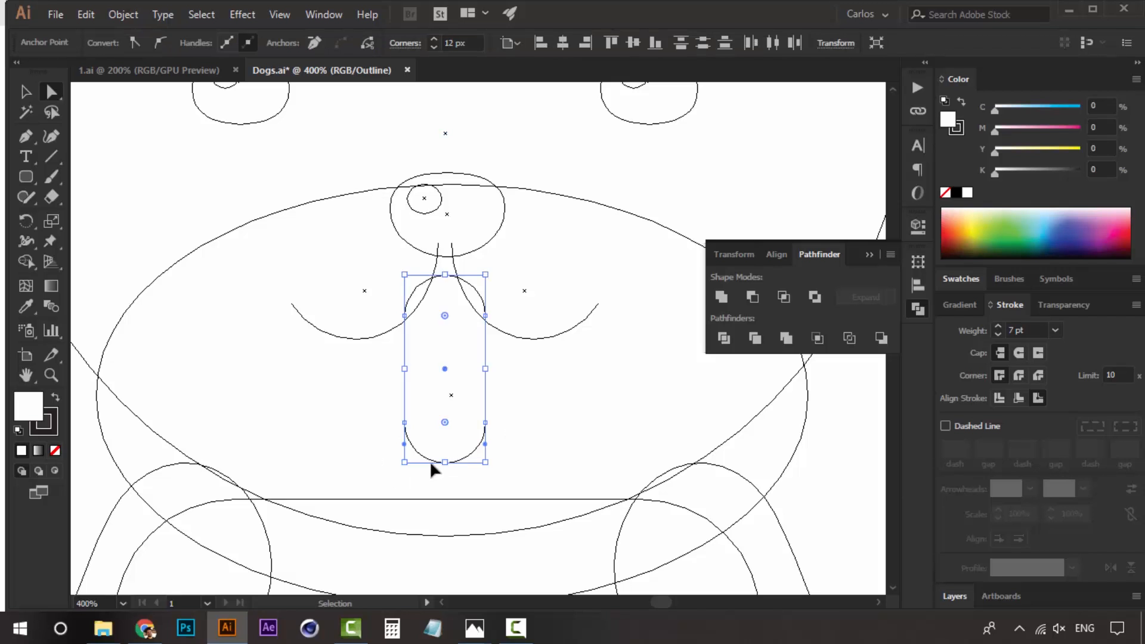
{"action": "key", "text": "ctrl+y"}
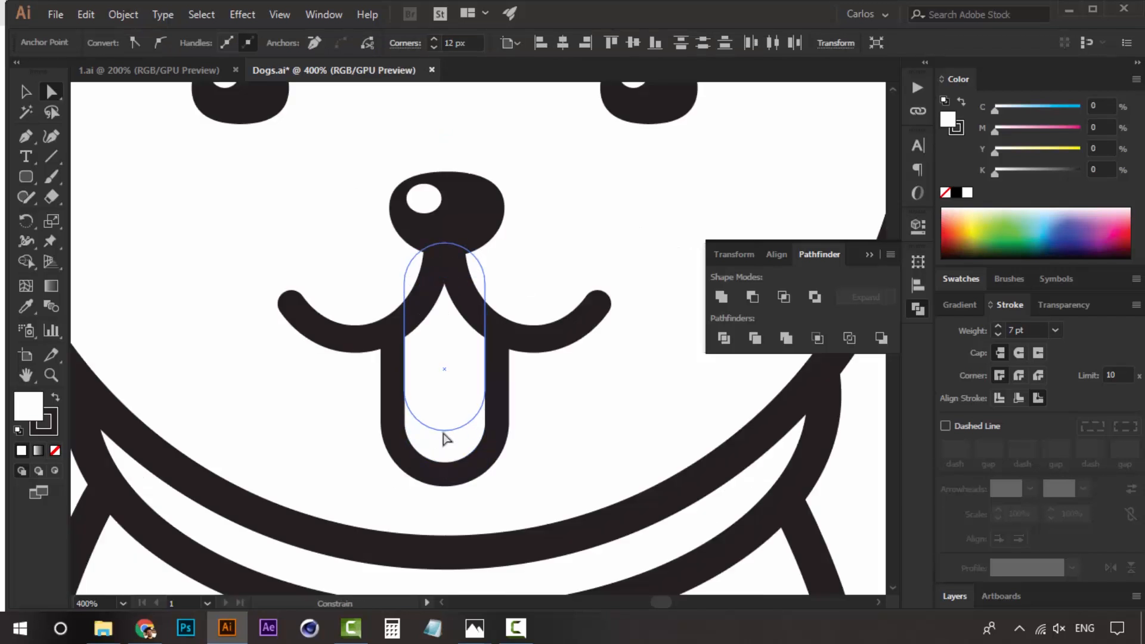
{"action": "left_click", "coordinate": [442, 435]}
{"action": "left_click", "coordinate": [512, 430]}
- Select the tongue's lower anchor points in outline view and move them straight up in preview to shorten the tongue
{"action": "key", "text": "ctrl+y"}
{"action": "left_click", "coordinate": [516, 426]}
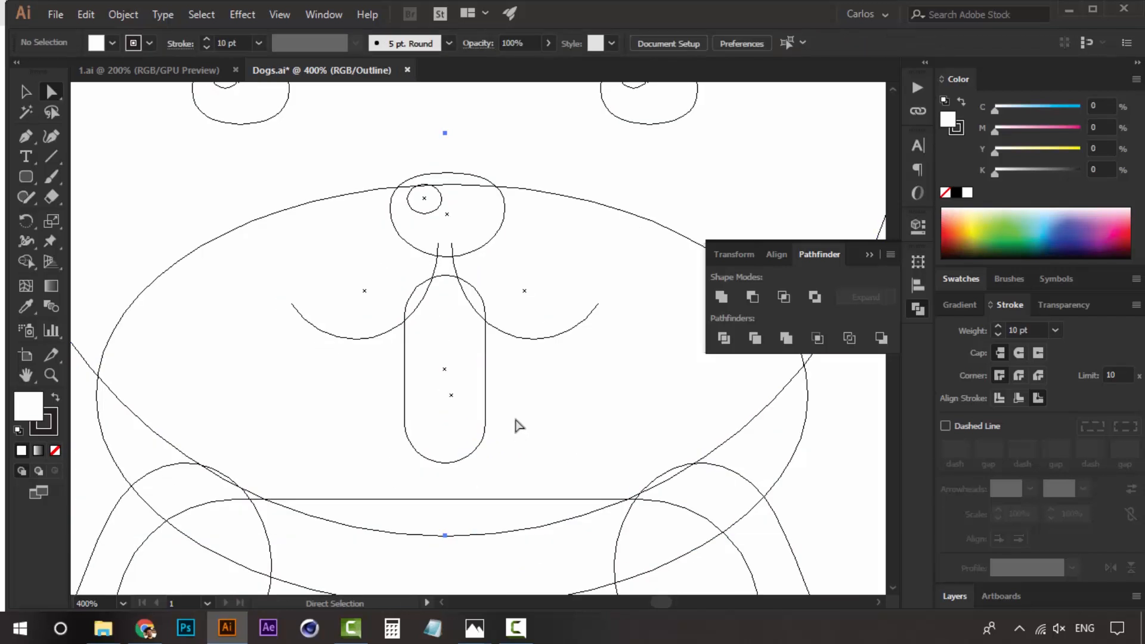
{"action": "left_click_drag", "start_coordinate": [517, 411], "coordinate": [378, 489]}
{"action": "left_click", "coordinate": [445, 461]}
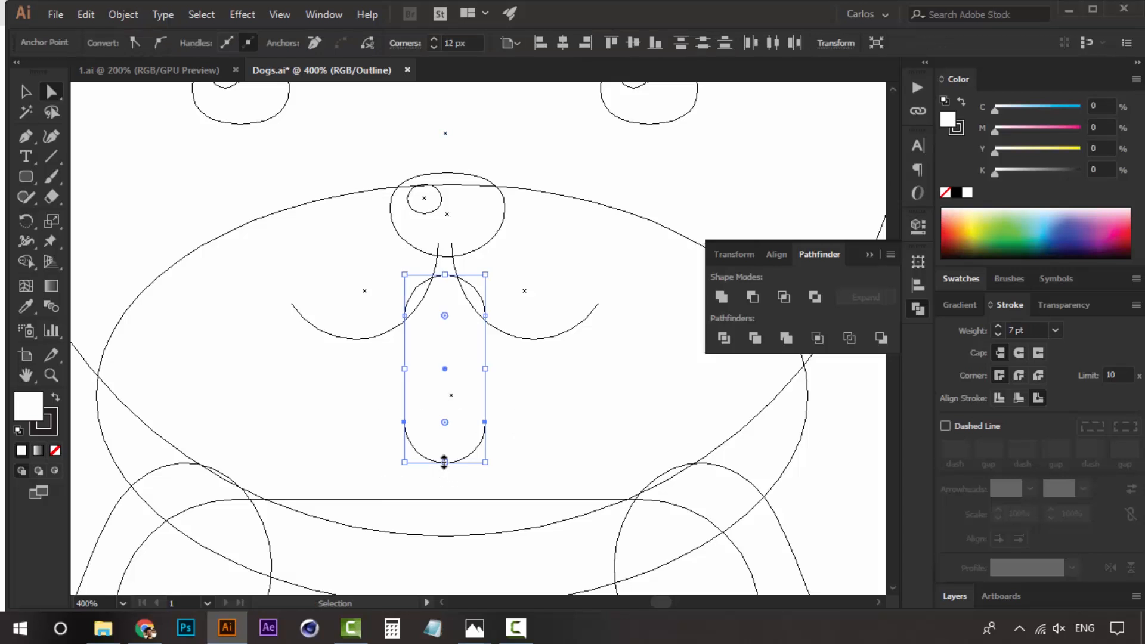
{"action": "key", "text": "ctrl+y"}
{"action": "left_click_drag", "start_coordinate": [446, 460], "coordinate": [445, 425]}
{"action": "left_click", "coordinate": [556, 428]}
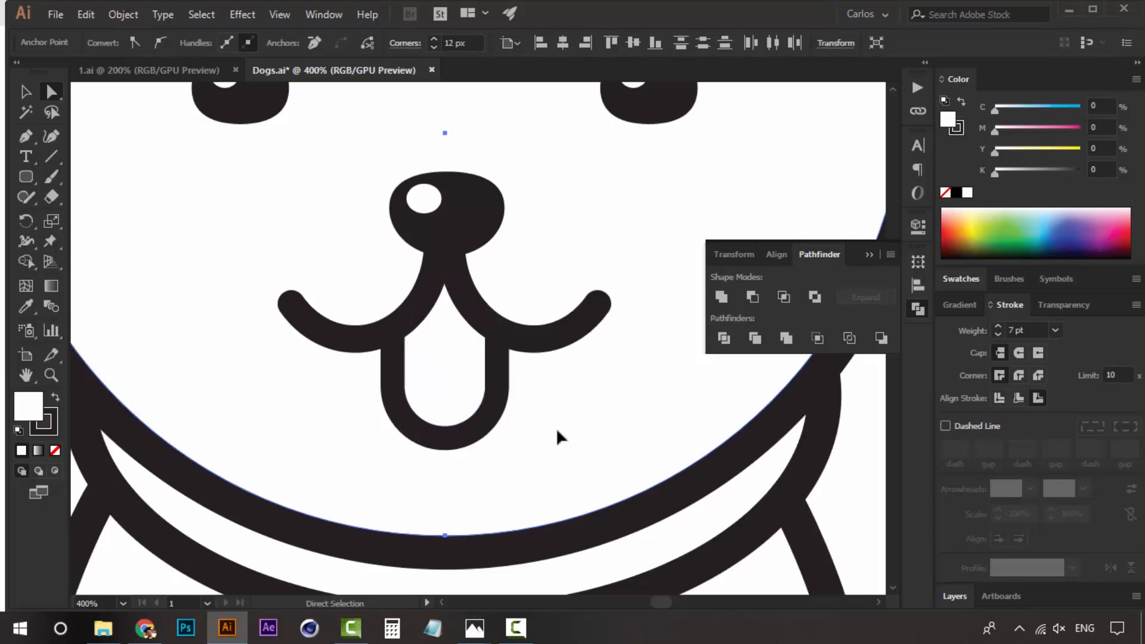
- Draw a vertical line from the mouth's centre down the middle of the tongue, with a round cap and 4 pt stroke
{"action": "left_click", "coordinate": [52, 157]}
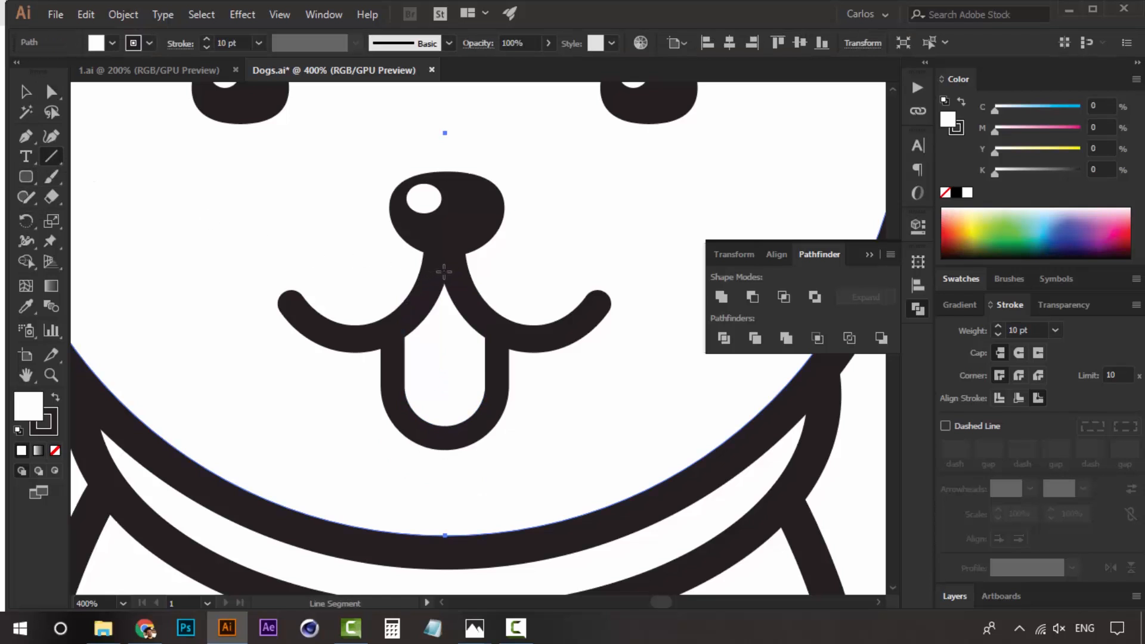
{"action": "left_click_drag", "start_coordinate": [445, 274], "coordinate": [438, 366]}
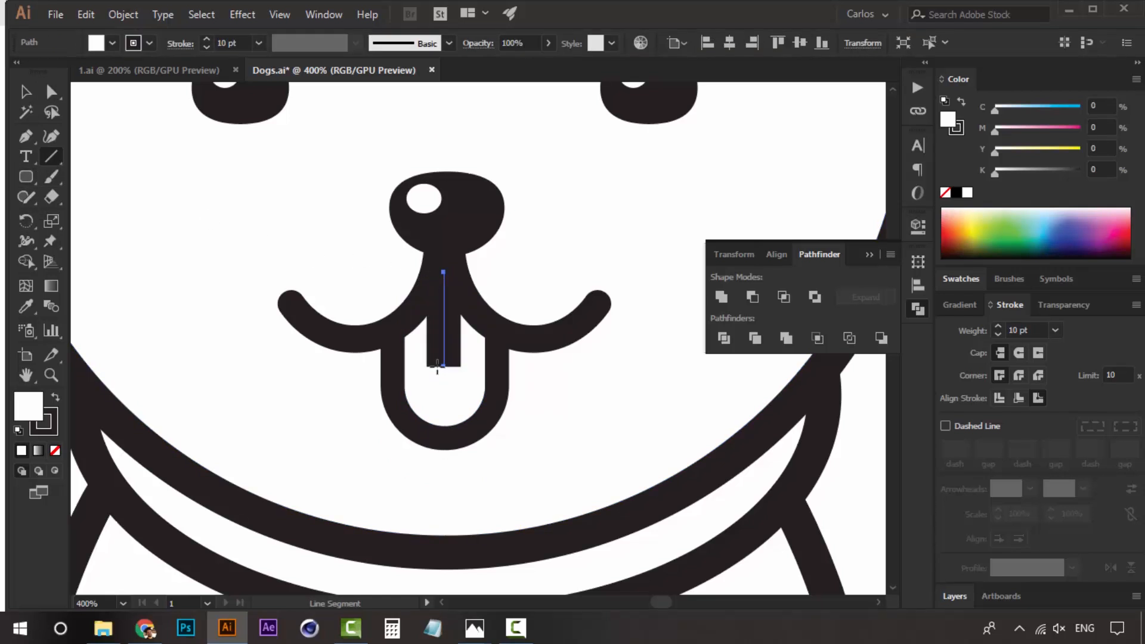
{"action": "left_click", "coordinate": [1018, 353]}
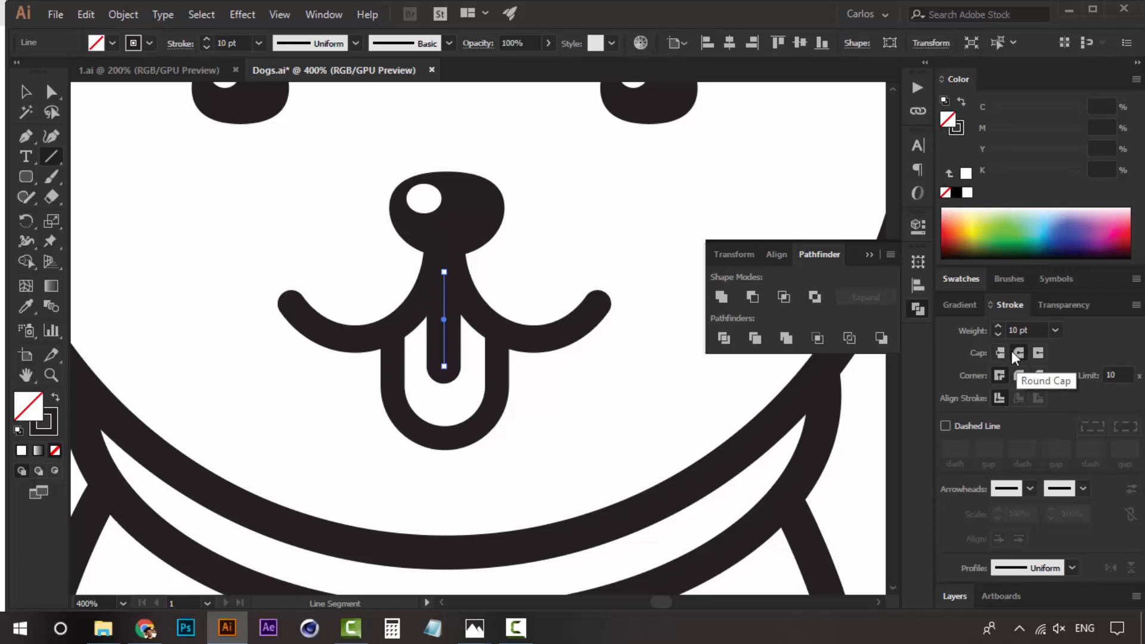
{"action": "left_click", "coordinate": [997, 334]}
{"action": "left_click", "coordinate": [997, 334]}
{"action": "left_click", "coordinate": [997, 334]}
{"action": "left_click", "coordinate": [997, 334]}
{"action": "left_click", "coordinate": [997, 334]}
{"action": "left_click", "coordinate": [997, 334]}
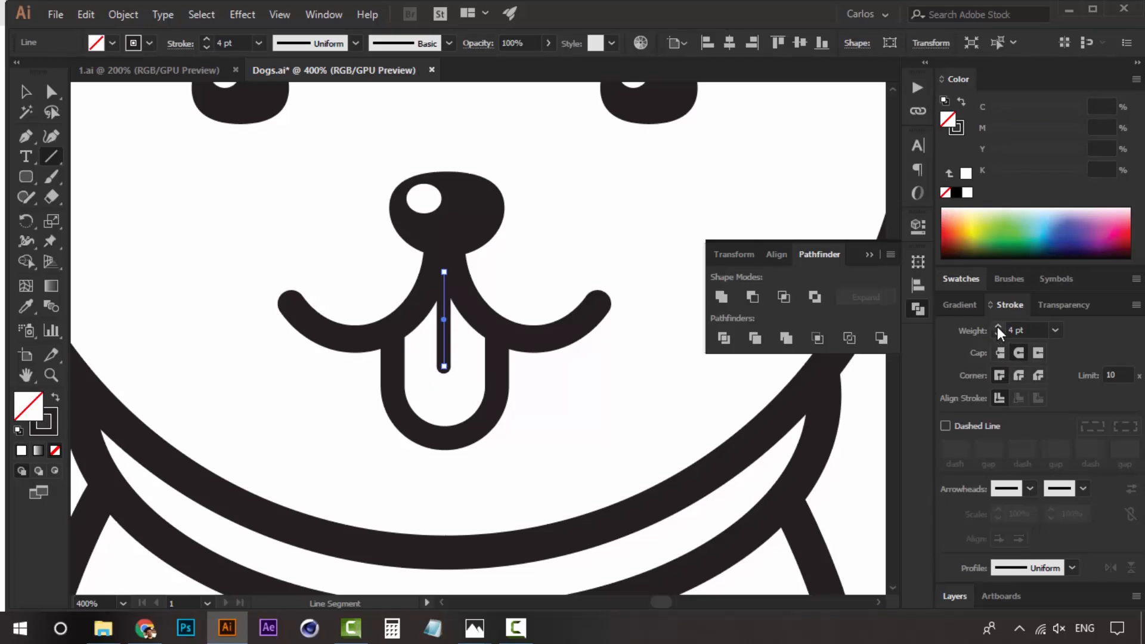
{"action": "left_click", "coordinate": [24, 93]}
{"action": "left_click", "coordinate": [239, 167]}
- Examine the whole sitting dog to check the proportions of the face
{"action": "key", "text": "z"}
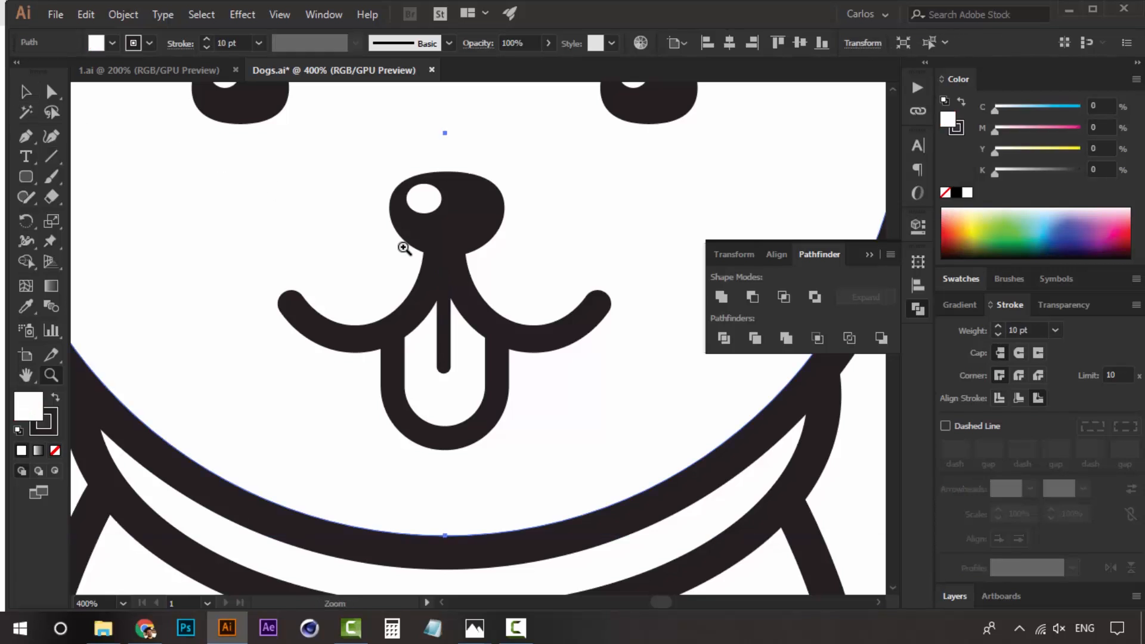
{"action": "left_click", "coordinate": [461, 278], "text": "alt"}
{"action": "left_click", "coordinate": [461, 277], "text": "alt"}
{"action": "left_click", "coordinate": [461, 276], "text": "alt"}
{"action": "left_click", "coordinate": [461, 276], "text": "alt"}
{"action": "left_click_drag", "start_coordinate": [507, 298], "coordinate": [458, 274]}
{"action": "key", "text": "v"}
{"action": "left_click", "coordinate": [512, 205]}
{"action": "left_click_drag", "start_coordinate": [530, 350], "coordinate": [498, 294]}
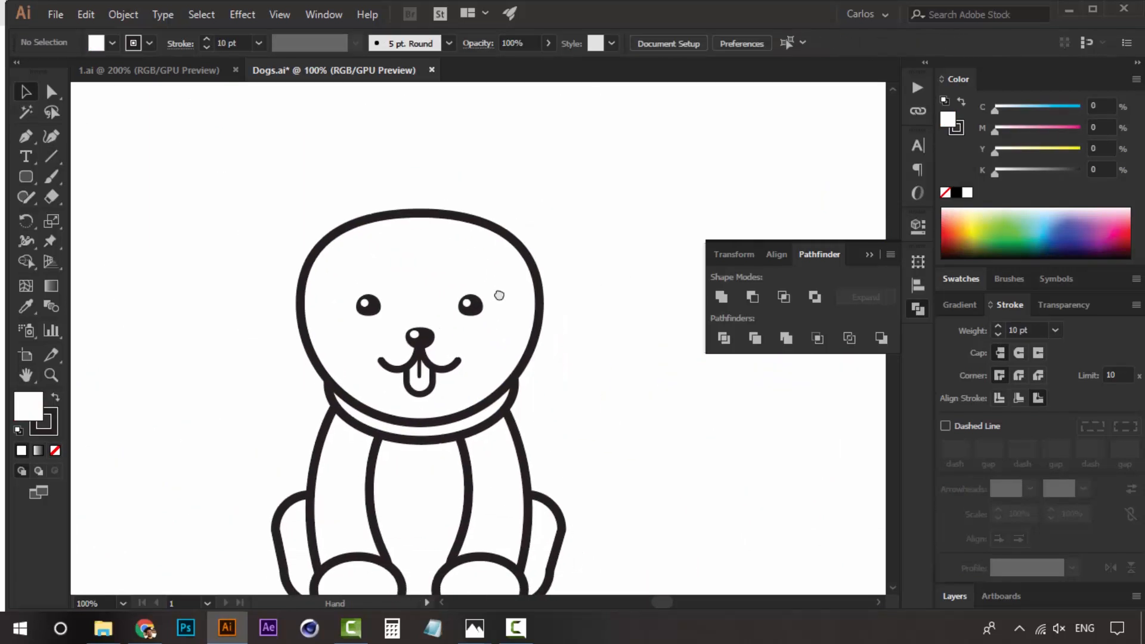
{"action": "left_click_drag", "start_coordinate": [514, 342], "coordinate": [429, 284]}
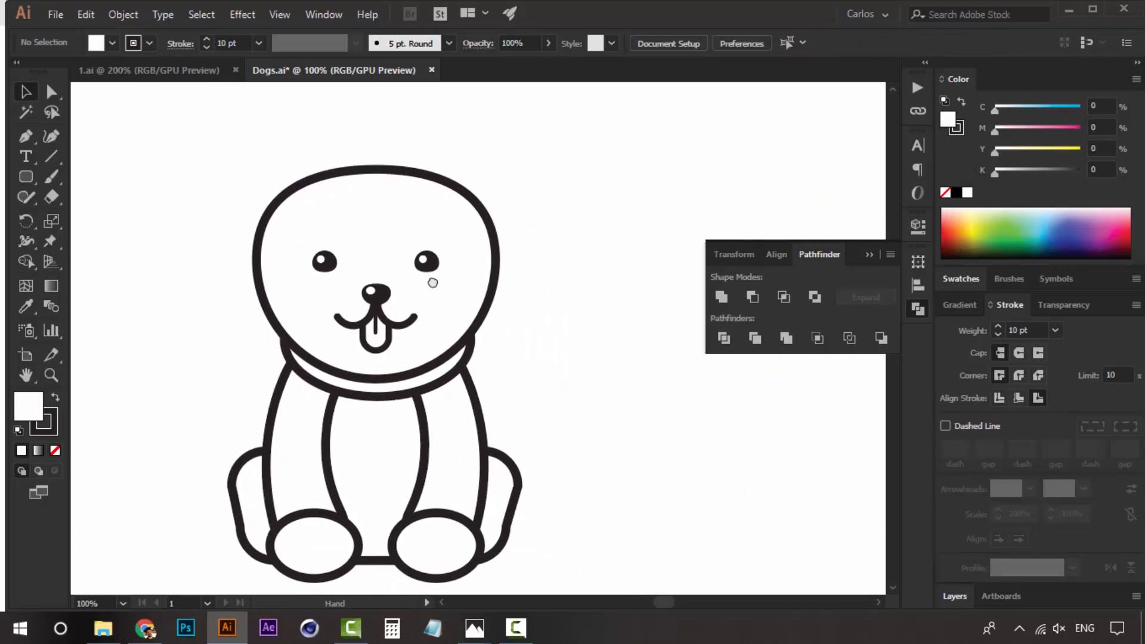
- Enlarge the nose and its highlight slightly, keeping it centred above the mouth, and deselect it
{"action": "key", "text": "z"}
{"action": "left_click", "coordinate": [289, 257]}
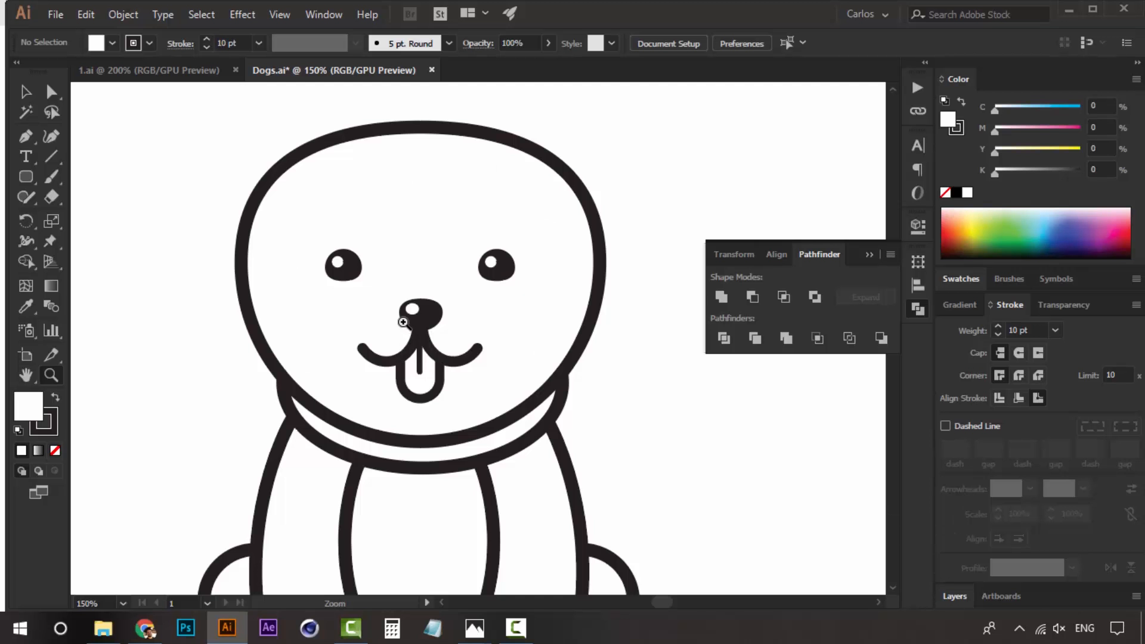
{"action": "key", "text": "v"}
{"action": "left_click", "coordinate": [412, 319]}
{"action": "left_click_drag", "start_coordinate": [443, 298], "coordinate": [450, 294]}
{"action": "left_click", "coordinate": [635, 381]}
- Select the whole dog with the face, move it right and slightly down from the other dogs, and deselect it
{"action": "key", "text": "z"}
{"action": "left_click", "coordinate": [534, 374], "text": "alt"}
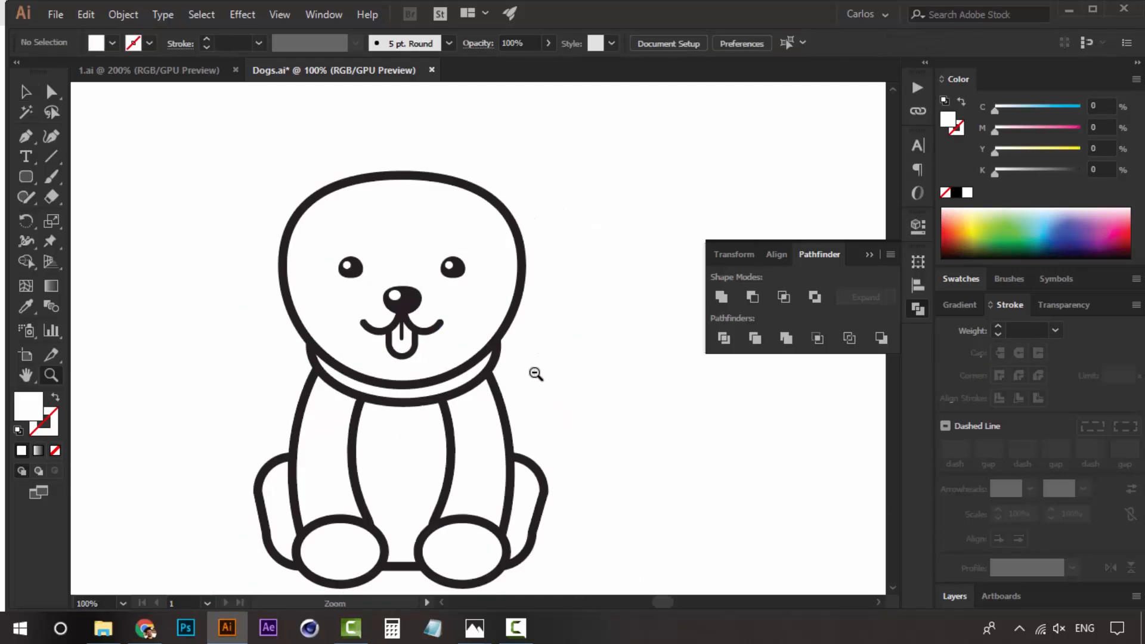
{"action": "left_click", "coordinate": [534, 373], "text": "alt"}
{"action": "left_click", "coordinate": [534, 373], "text": "alt"}
{"action": "left_click", "coordinate": [535, 373], "text": "alt"}
{"action": "left_click", "coordinate": [433, 365], "text": "alt"}
{"action": "left_click_drag", "start_coordinate": [433, 365], "coordinate": [446, 397]}
{"action": "left_click", "coordinate": [438, 366]}
{"action": "left_click", "coordinate": [439, 355]}
{"action": "key", "text": "v"}
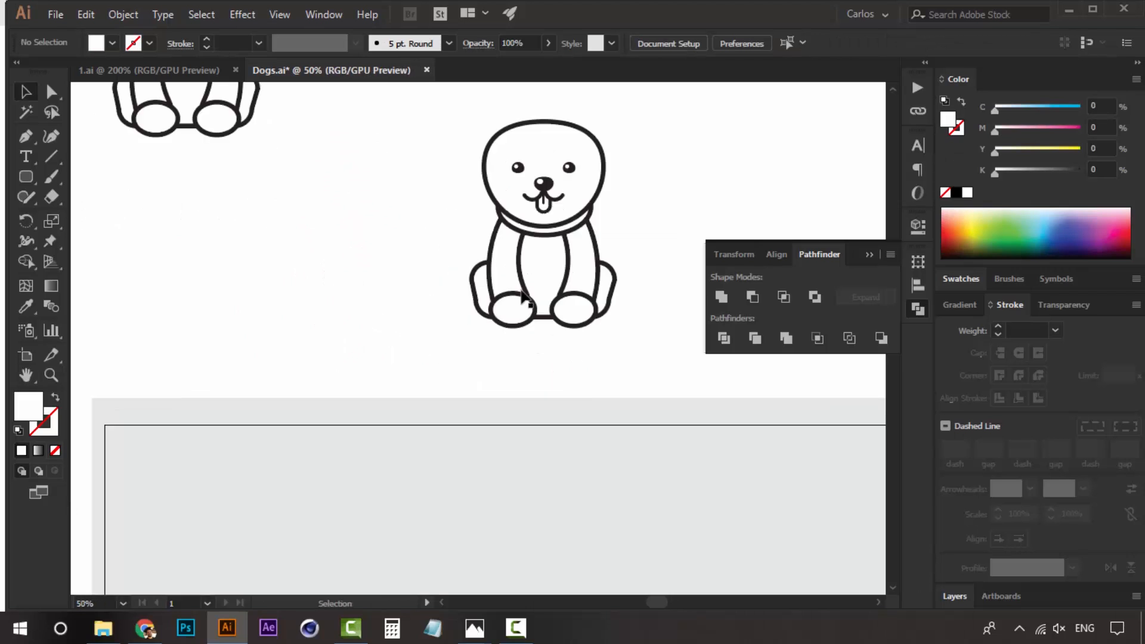
{"action": "left_click_drag", "start_coordinate": [522, 293], "coordinate": [424, 439]}
{"action": "left_click_drag", "start_coordinate": [561, 239], "coordinate": [293, 494]}
{"action": "scroll", "coordinate": [332, 519], "scroll_direction": "up", "scroll_amount": 3}
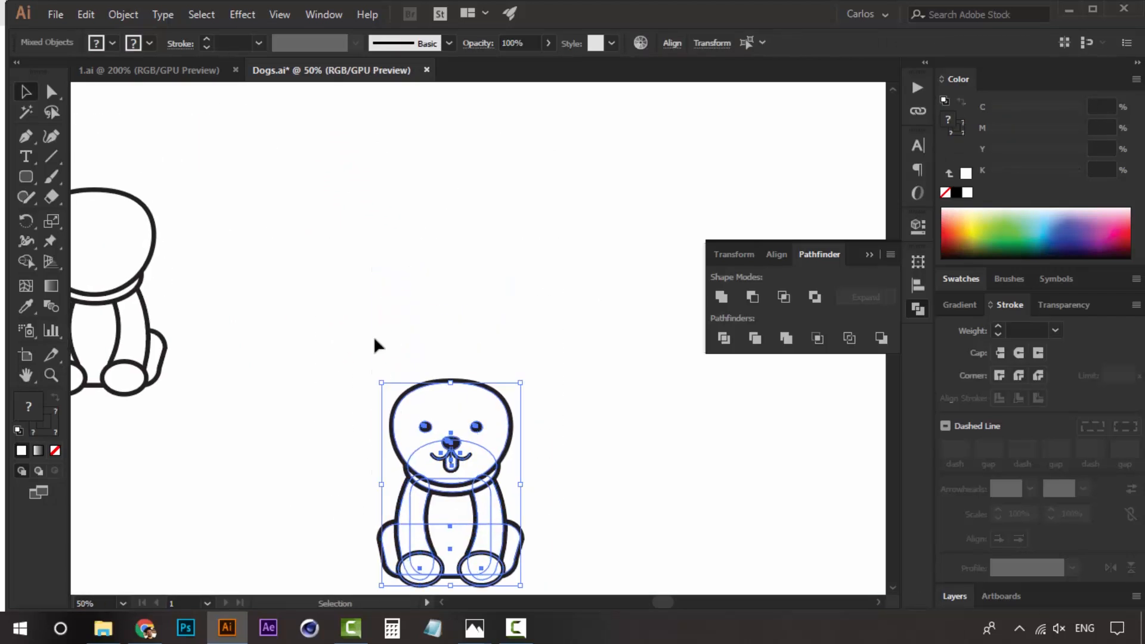
{"action": "left_click_drag", "start_coordinate": [445, 457], "coordinate": [284, 166]}
{"action": "left_click_drag", "start_coordinate": [513, 372], "coordinate": [454, 217]}
{"action": "left_click_drag", "start_coordinate": [534, 221], "coordinate": [230, 444]}
{"action": "left_click_drag", "start_coordinate": [352, 329], "coordinate": [447, 344]}
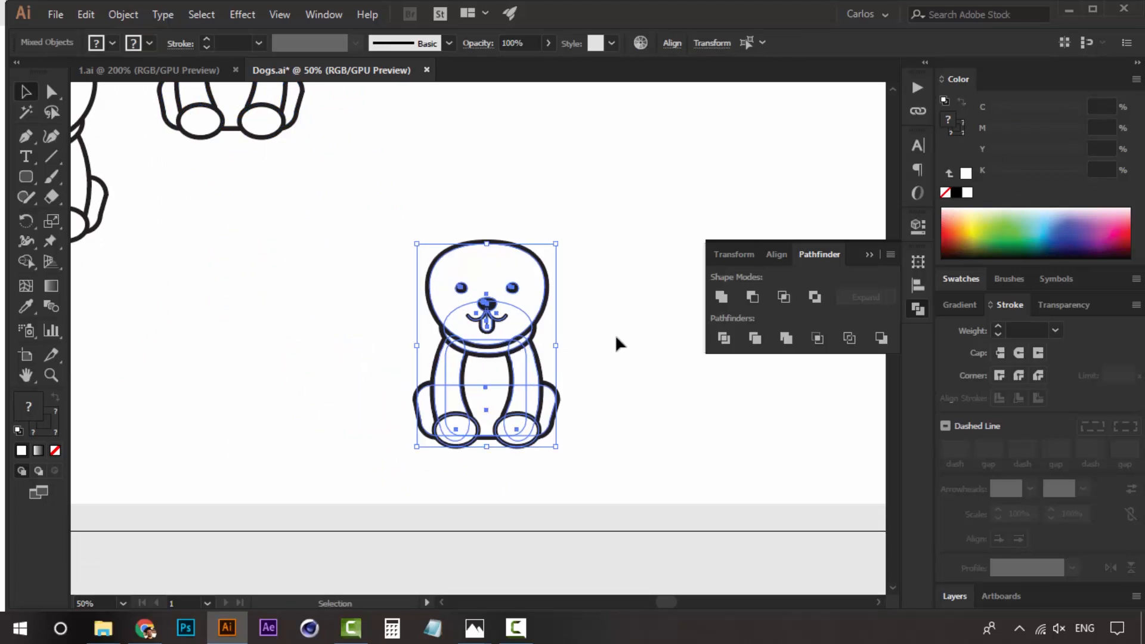
{"action": "left_click", "coordinate": [614, 335]}
- Draw a short curved tail path with the Pen tool rising outward above the right haunch, with no fill and a black stroke
{"action": "left_click_drag", "start_coordinate": [613, 398], "coordinate": [520, 369]}
{"action": "key", "text": "z"}
{"action": "left_click", "coordinate": [462, 372]}
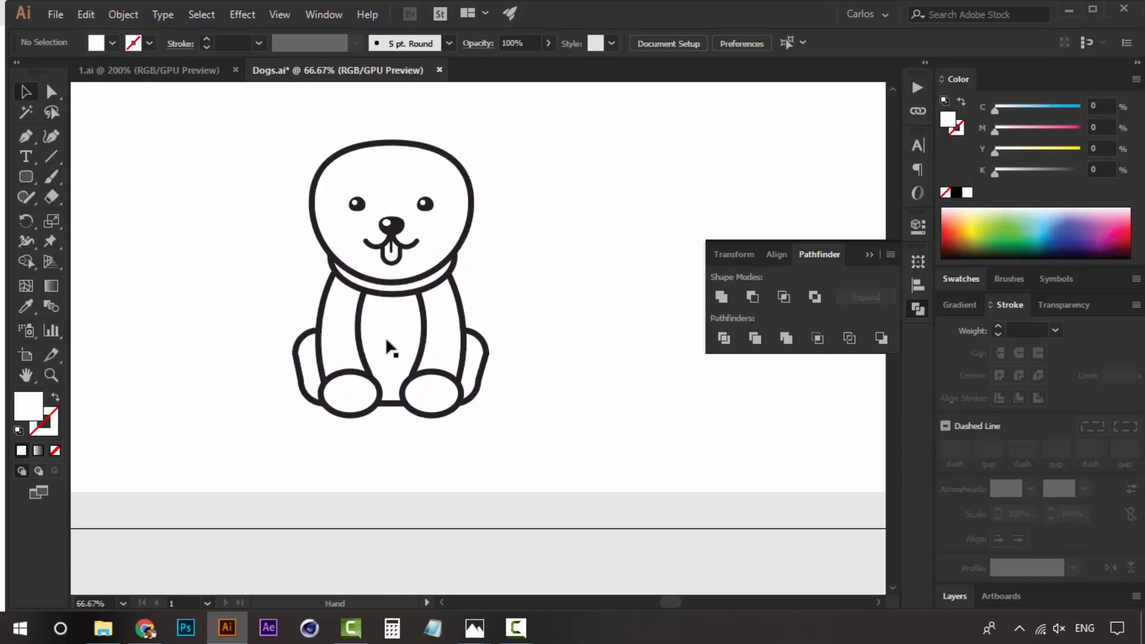
{"action": "left_click", "coordinate": [472, 287]}
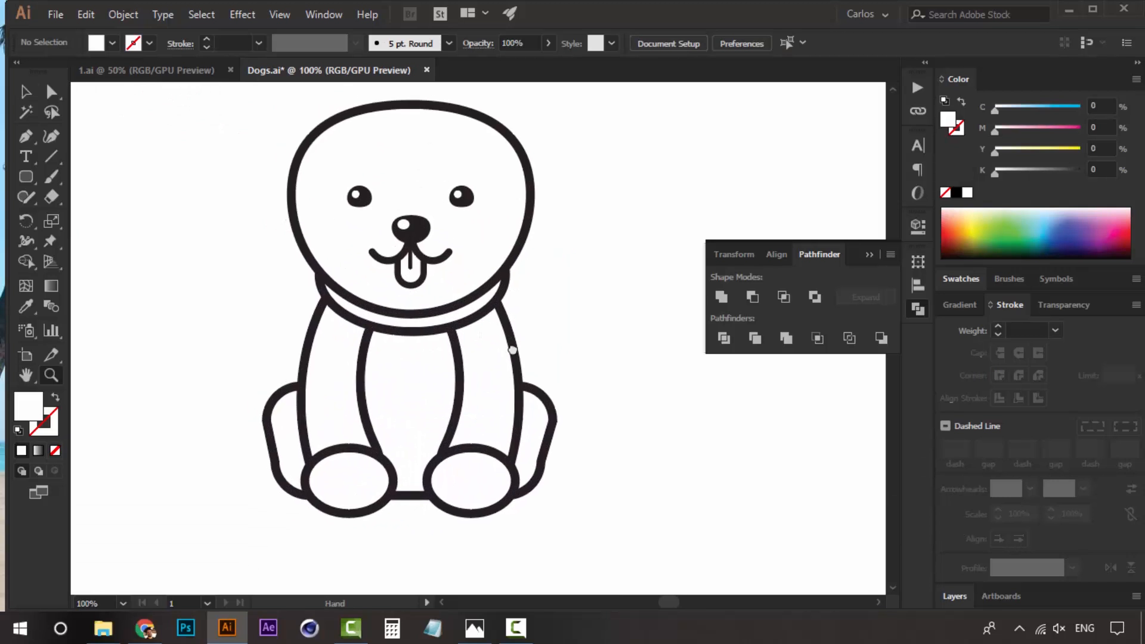
{"action": "key", "text": "v"}
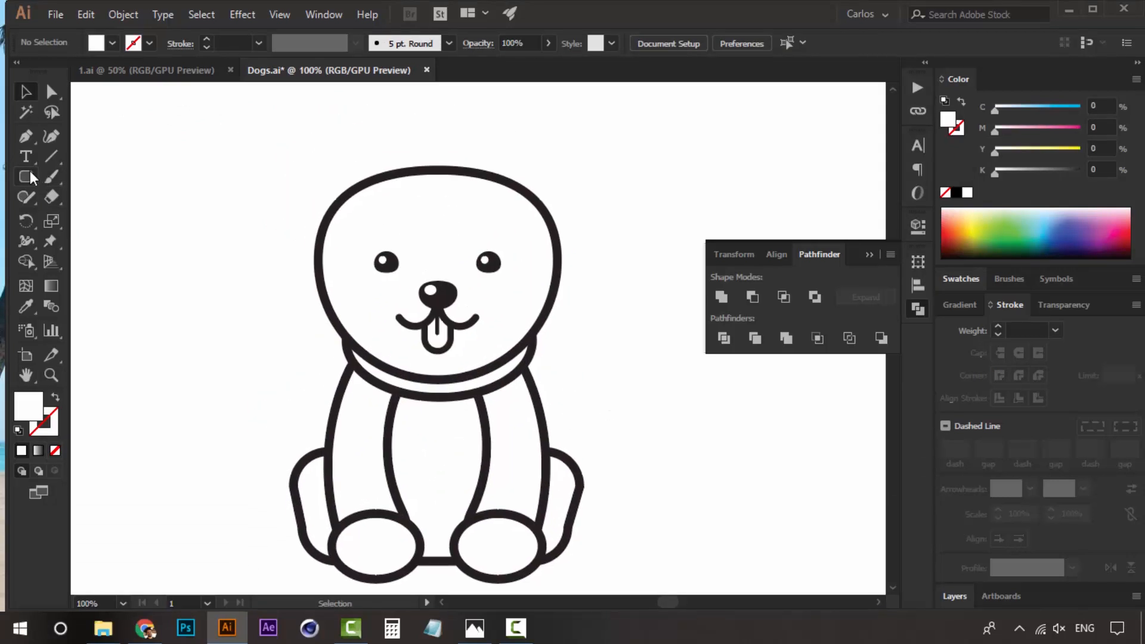
{"action": "left_click_drag", "start_coordinate": [30, 177], "coordinate": [55, 193]}
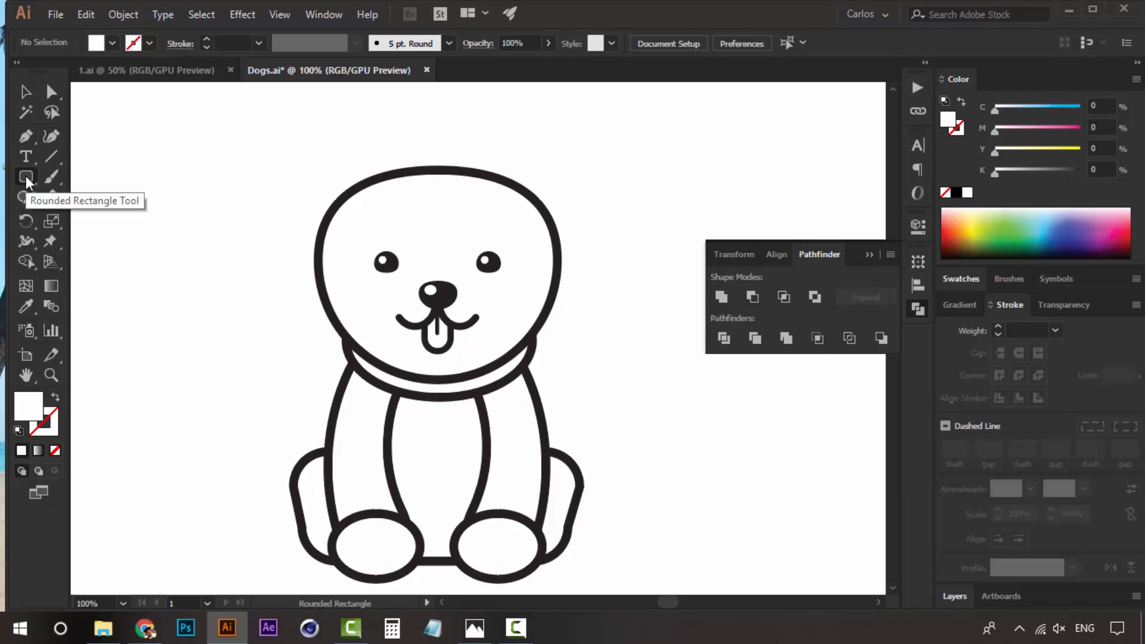
{"action": "left_click", "coordinate": [28, 139]}
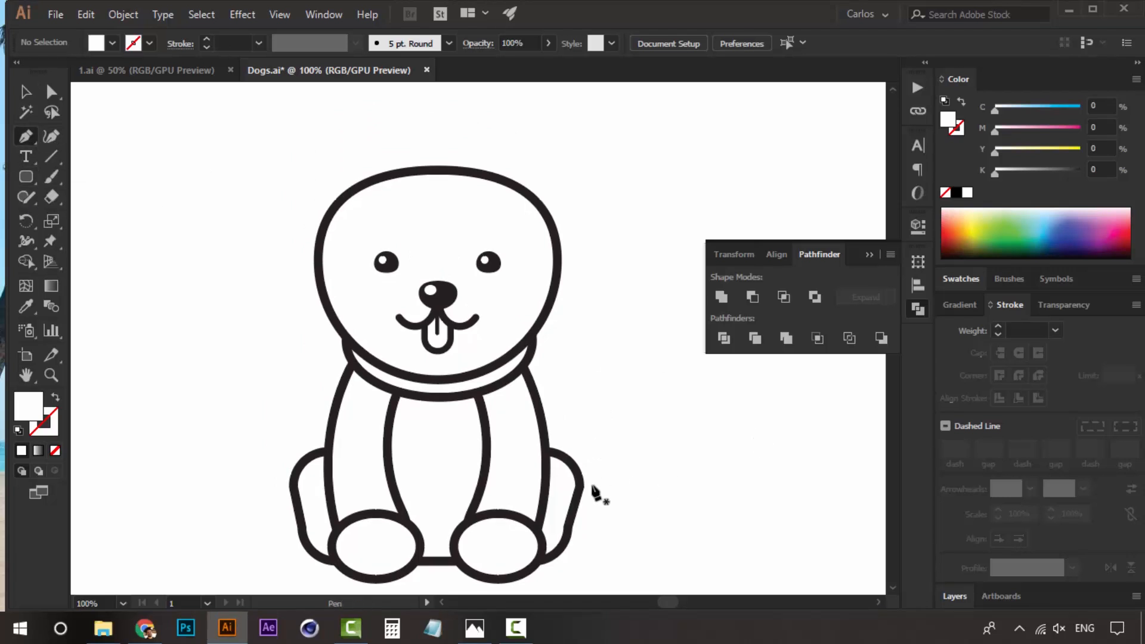
{"action": "left_click", "coordinate": [523, 468]}
{"action": "left_click_drag", "start_coordinate": [588, 407], "coordinate": [609, 388]}
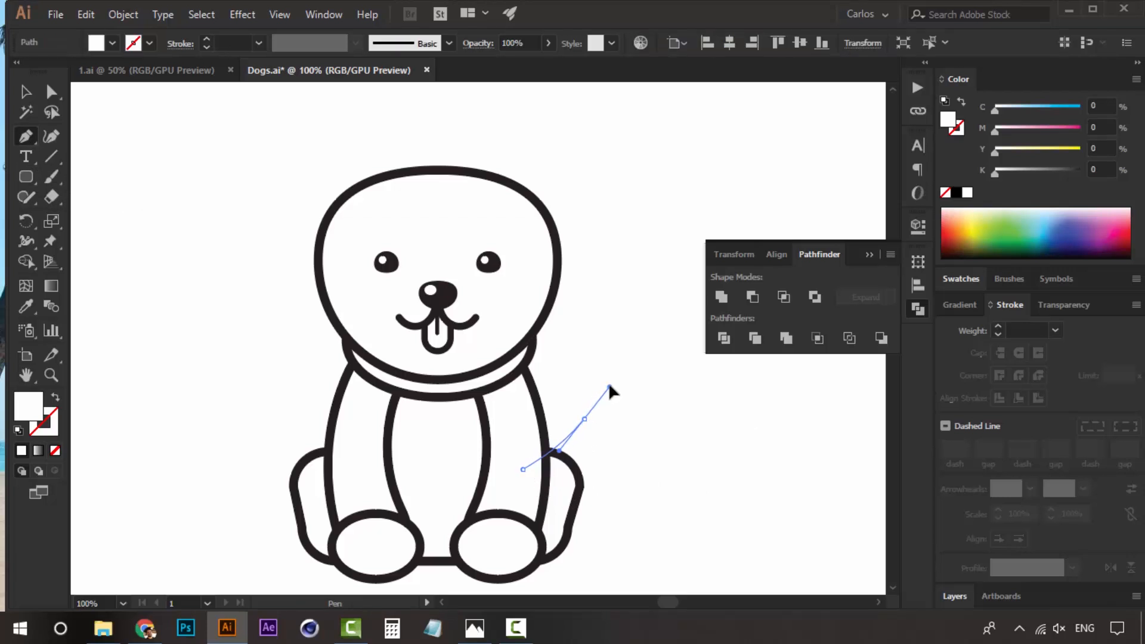
{"action": "key", "text": "v"}
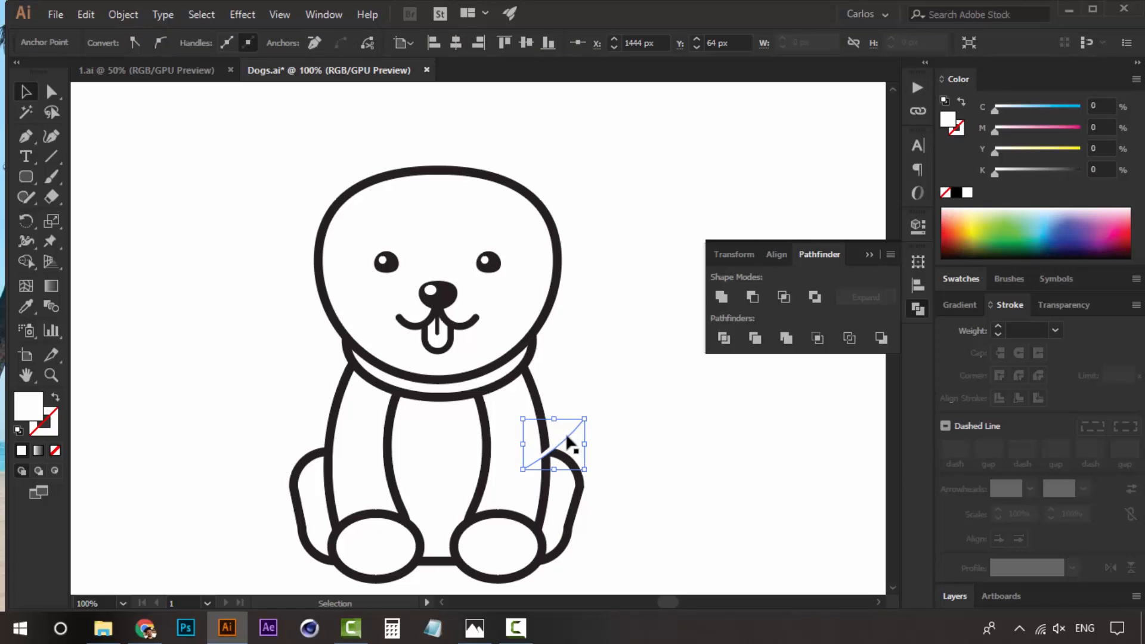
{"action": "left_click", "coordinate": [962, 101]}
{"action": "left_click", "coordinate": [956, 192]}
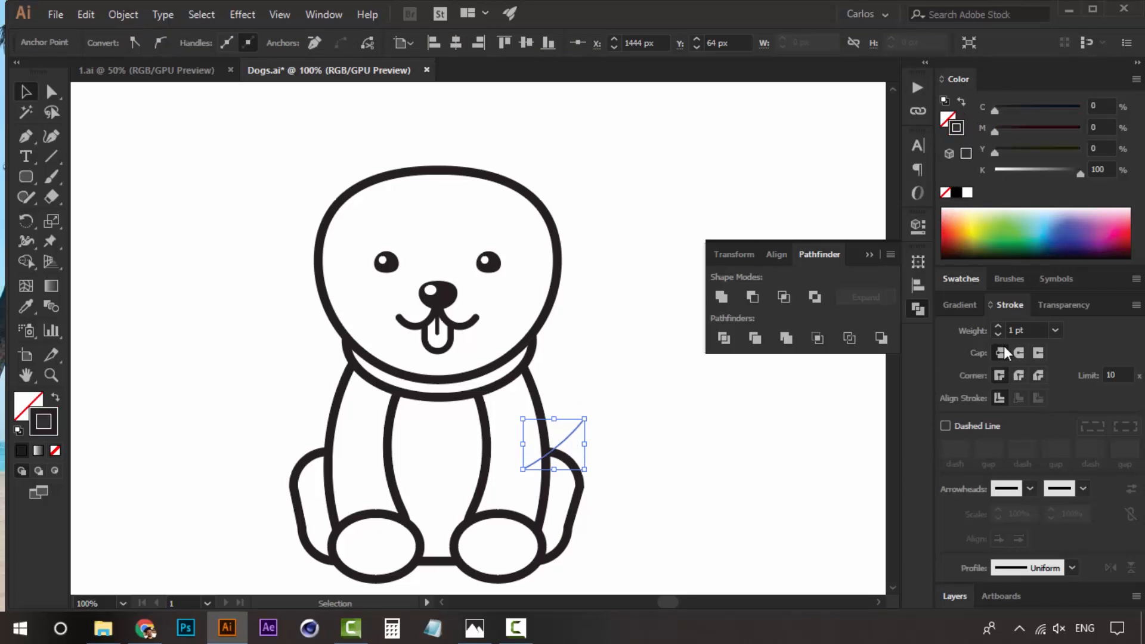
- Set the tail path's stroke weight to 45 pt with round caps and deselect it
{"action": "left_click", "coordinate": [1001, 326]}
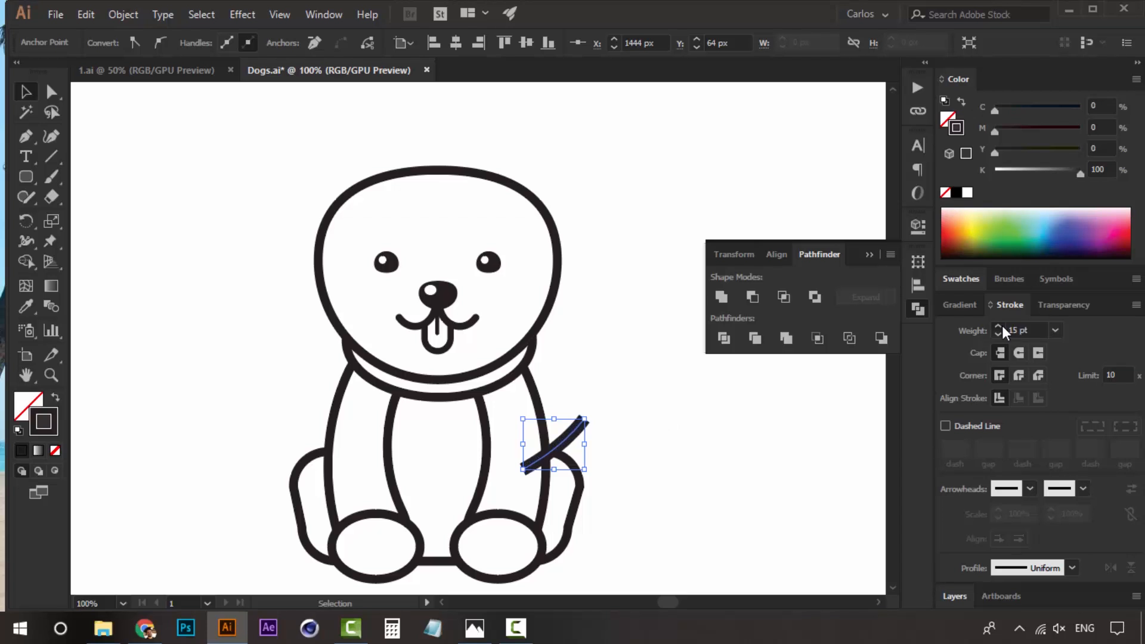
{"action": "left_click", "coordinate": [1021, 353]}
{"action": "left_click", "coordinate": [1000, 324]}
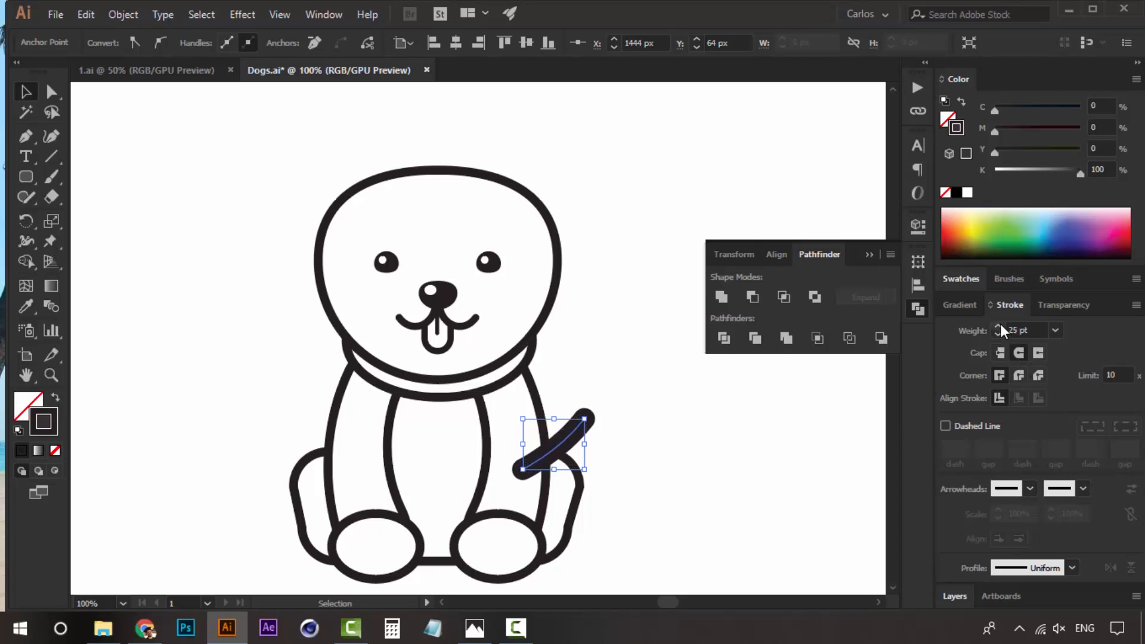
{"action": "left_click", "coordinate": [1000, 323]}
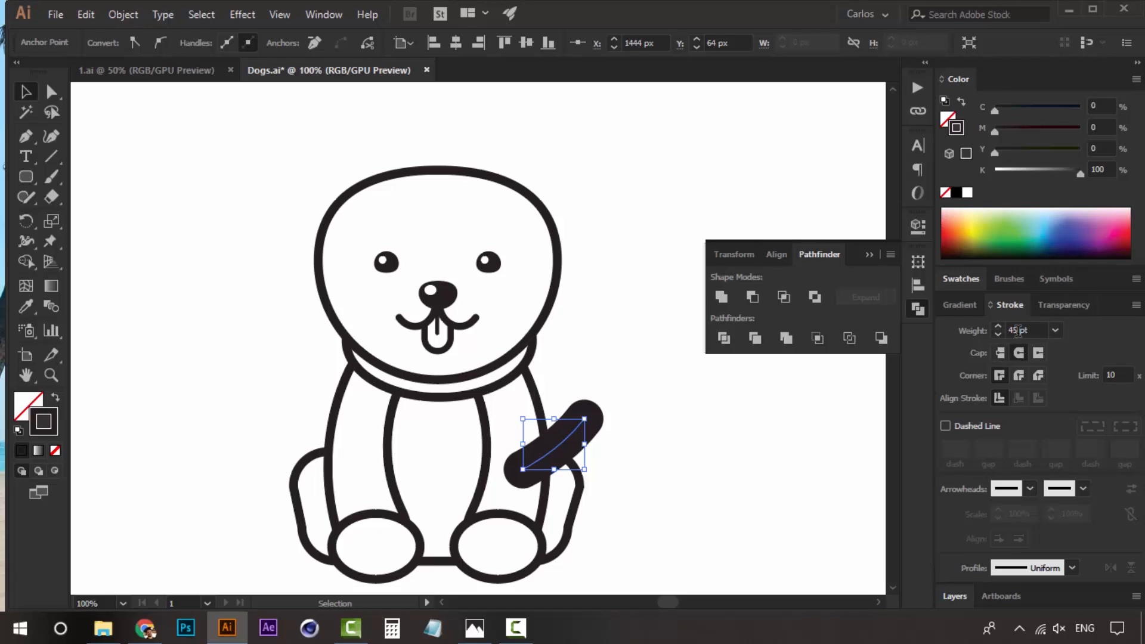
{"action": "left_click", "coordinate": [692, 424]}
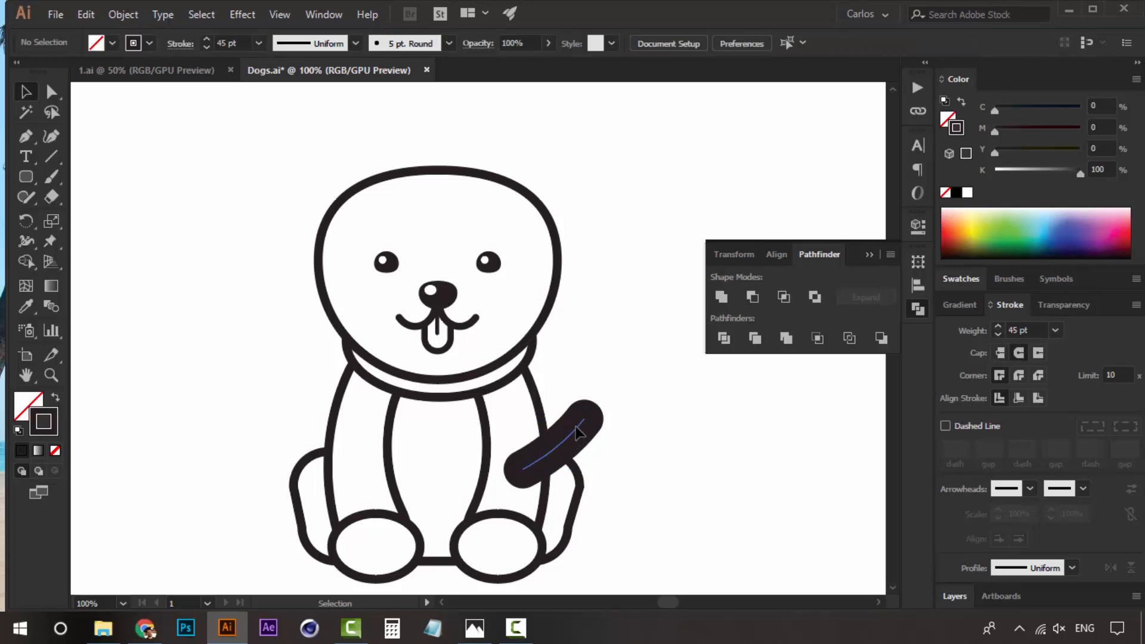
- Move the thick tail path slightly up and convert its stroke to an outlined shape
{"action": "left_click", "coordinate": [579, 439]}
{"action": "left_click_drag", "start_coordinate": [578, 438], "coordinate": [576, 430]}
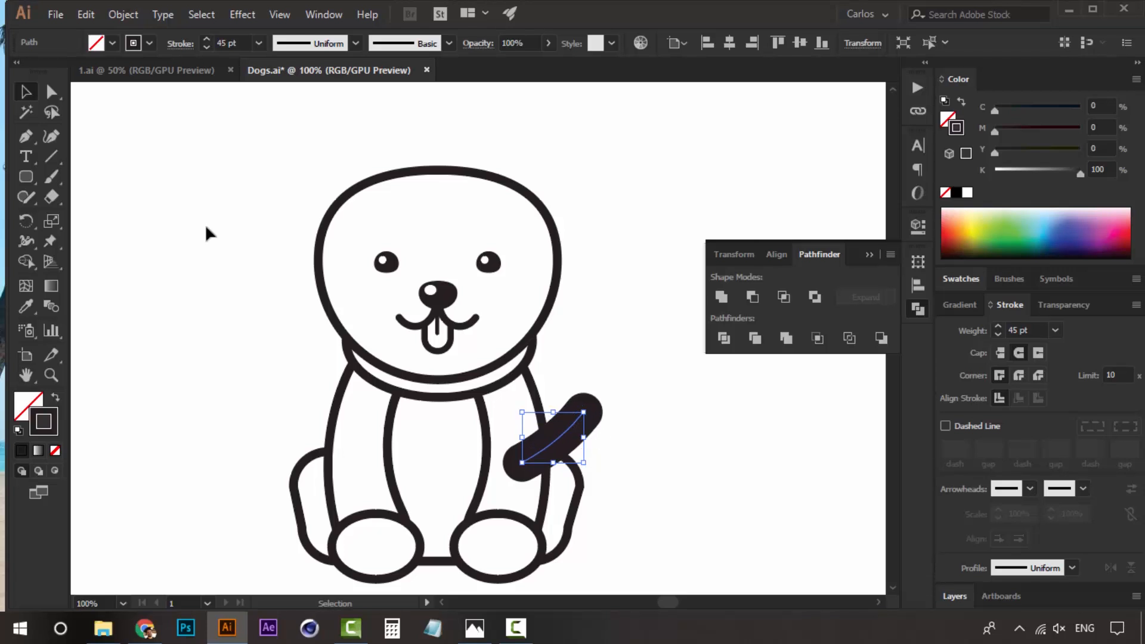
{"action": "left_click", "coordinate": [105, 15]}
{"action": "mouse_move", "coordinate": [280, 374]}
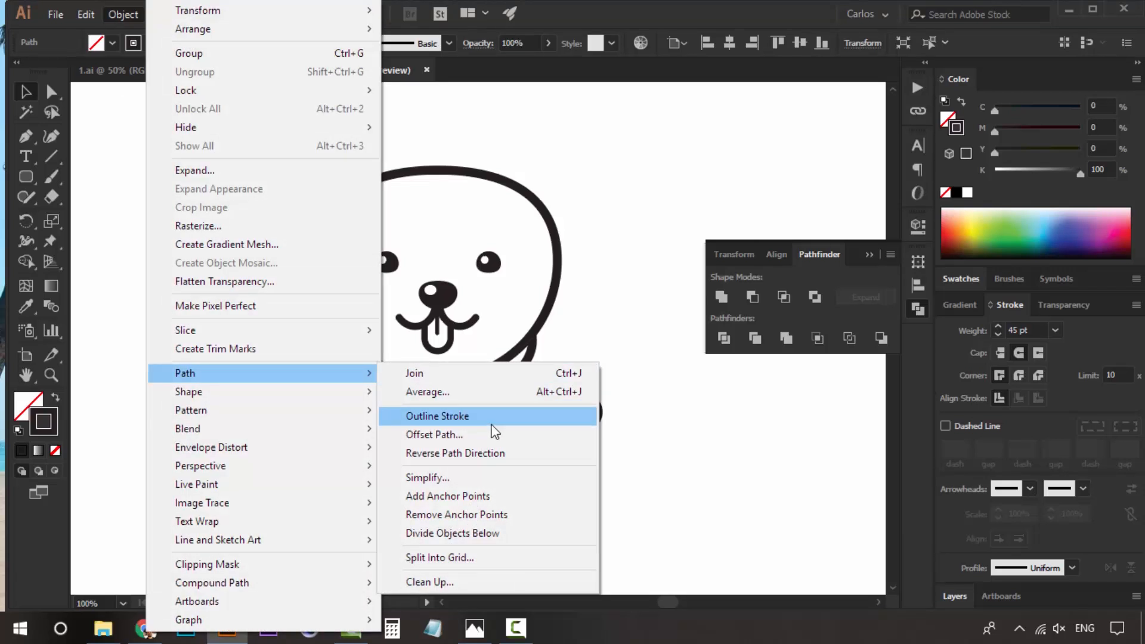
{"action": "left_click", "coordinate": [492, 422]}
- Copy the body's white fill and 10 pt black stroke onto the tail shape with the Eyedropper
{"action": "key", "text": "i"}
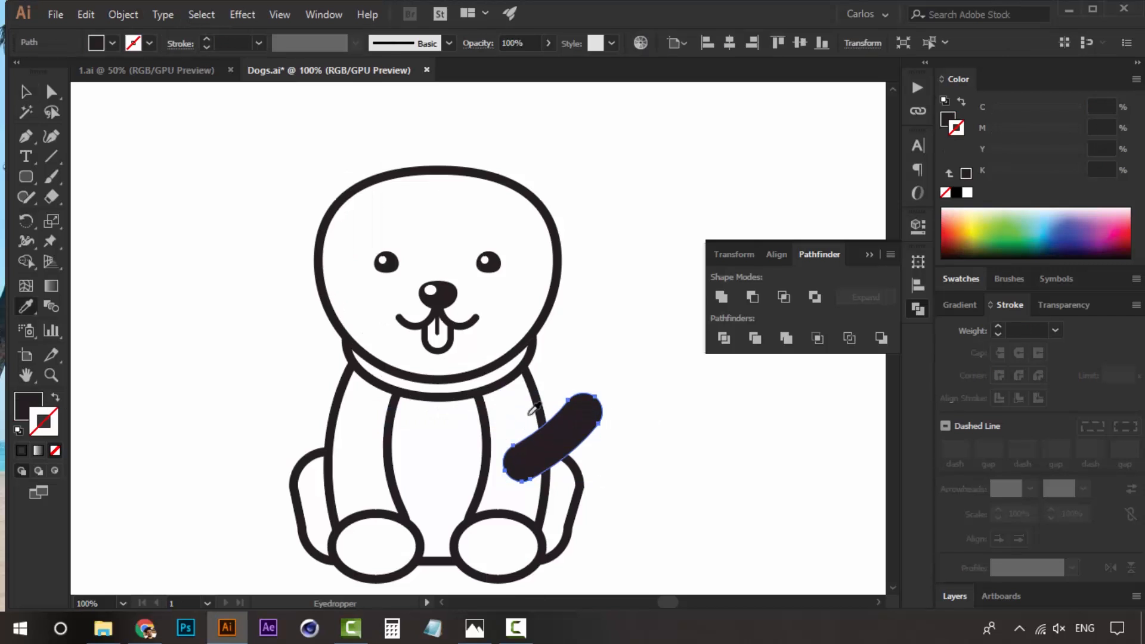
{"action": "left_click", "coordinate": [529, 412]}
{"action": "key", "text": "v"}
- Send the tail behind the dog's body, shift it slightly left towards the body, and deselect it
{"action": "right_click", "coordinate": [559, 414]}
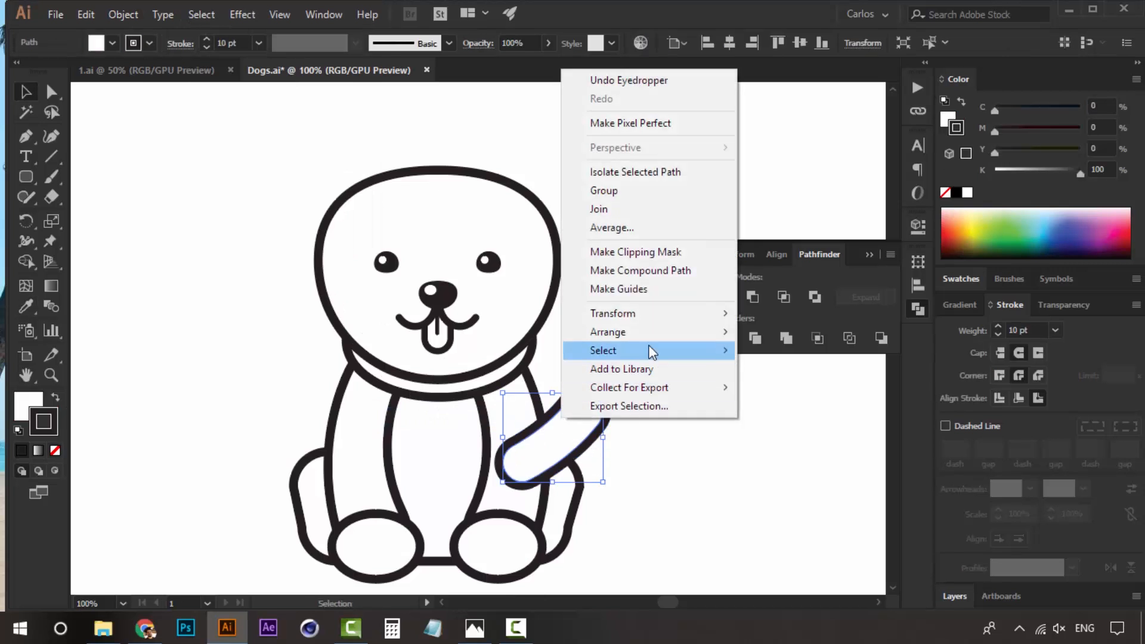
{"action": "mouse_move", "coordinate": [656, 332]}
{"action": "left_click", "coordinate": [837, 387]}
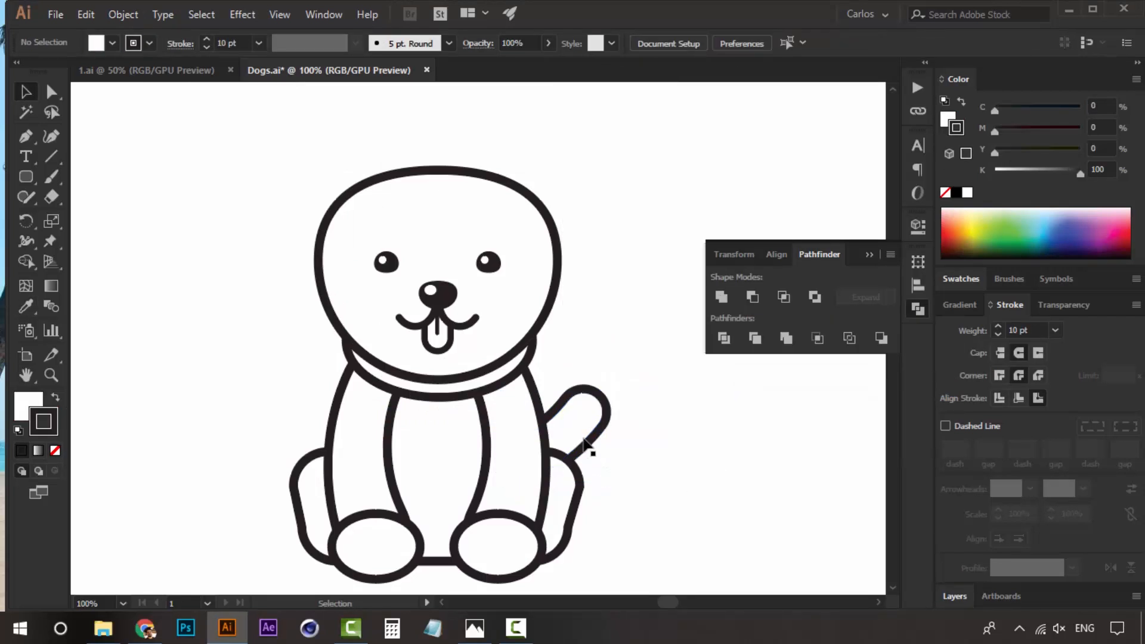
{"action": "mouse_move", "coordinate": [582, 431]}
{"action": "left_mouse_down"}
{"action": "mouse_move", "coordinate": [571, 416]}
{"action": "mouse_move", "coordinate": [565, 431]}
{"action": "left_mouse_up"}
{"action": "left_click", "coordinate": [666, 440]}
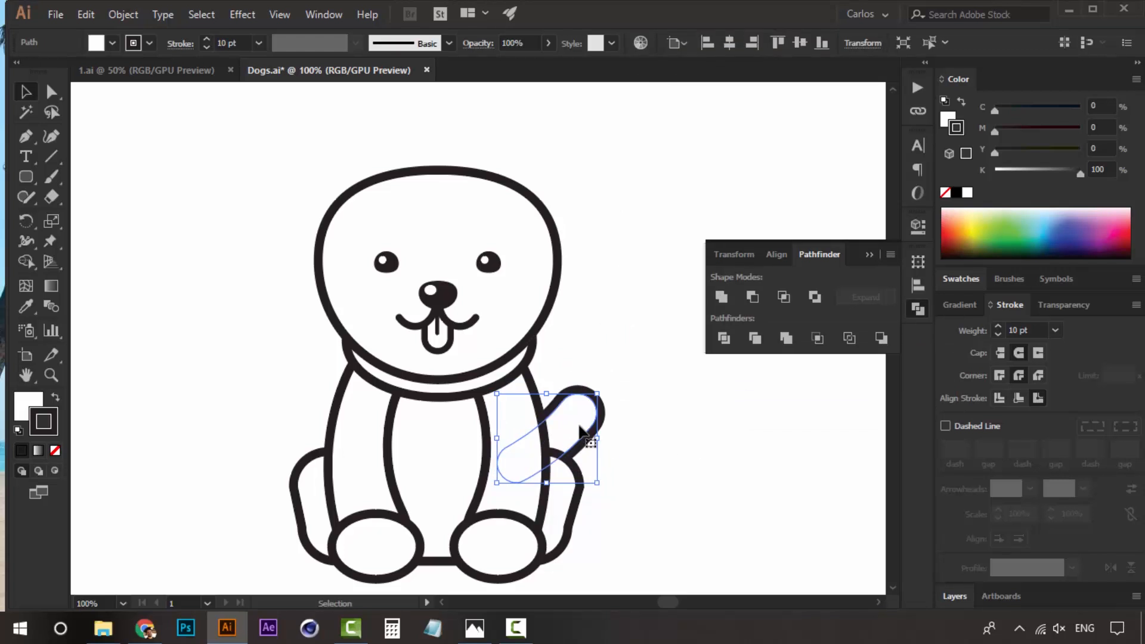
{"action": "left_click", "coordinate": [633, 435]}
- Review the whole sitting dog with its tail, and look at the corgi and bulldog puppy reference photos in Photos
{"action": "left_click", "coordinate": [499, 415], "text": "ctrl+alt"}
{"action": "left_click", "coordinate": [494, 414], "text": "ctrl+alt"}
{"action": "left_click_drag", "start_coordinate": [509, 411], "coordinate": [561, 518]}
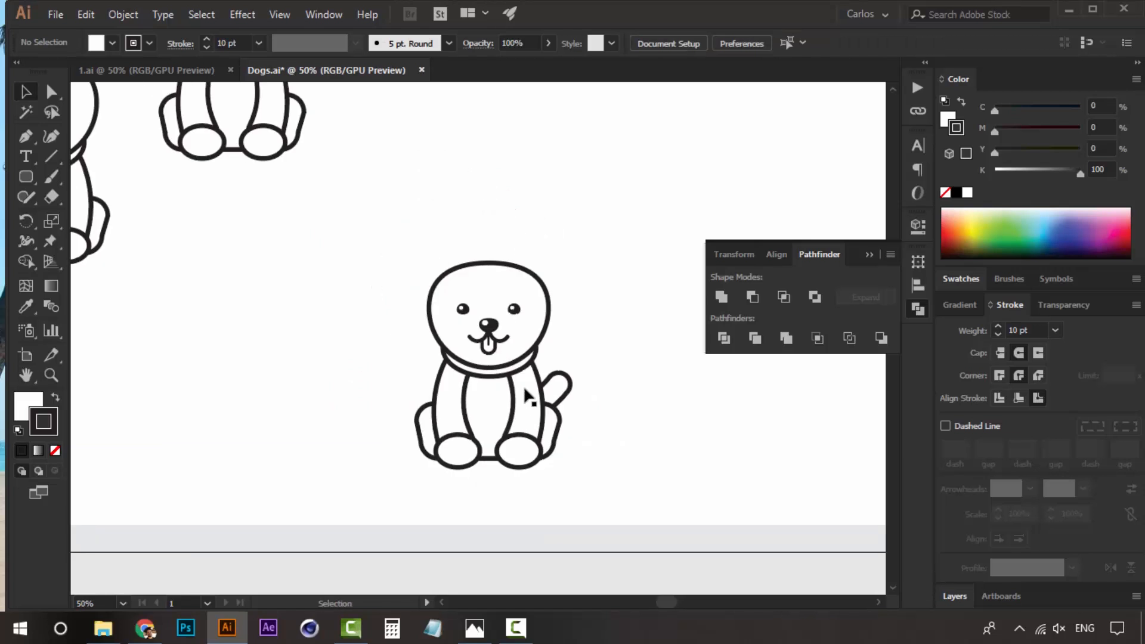
{"action": "left_click", "coordinate": [548, 403], "text": "ctrl"}
{"action": "left_click_drag", "start_coordinate": [493, 358], "coordinate": [467, 427]}
{"action": "left_click_drag", "start_coordinate": [481, 384], "coordinate": [450, 378]}
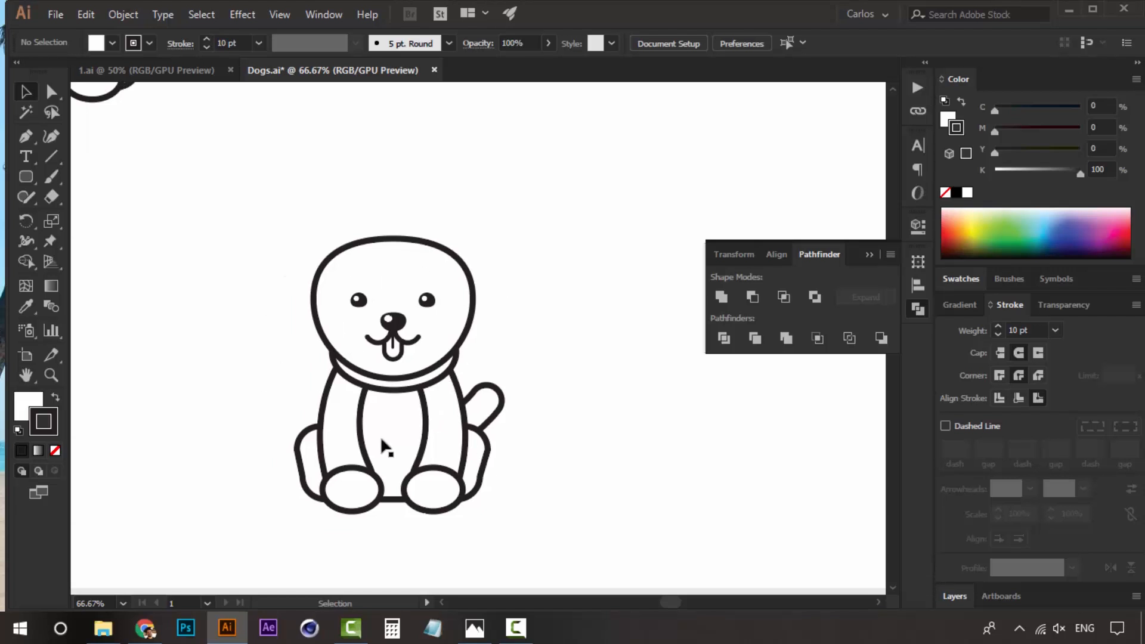
{"action": "left_click_drag", "start_coordinate": [392, 244], "coordinate": [399, 277]}
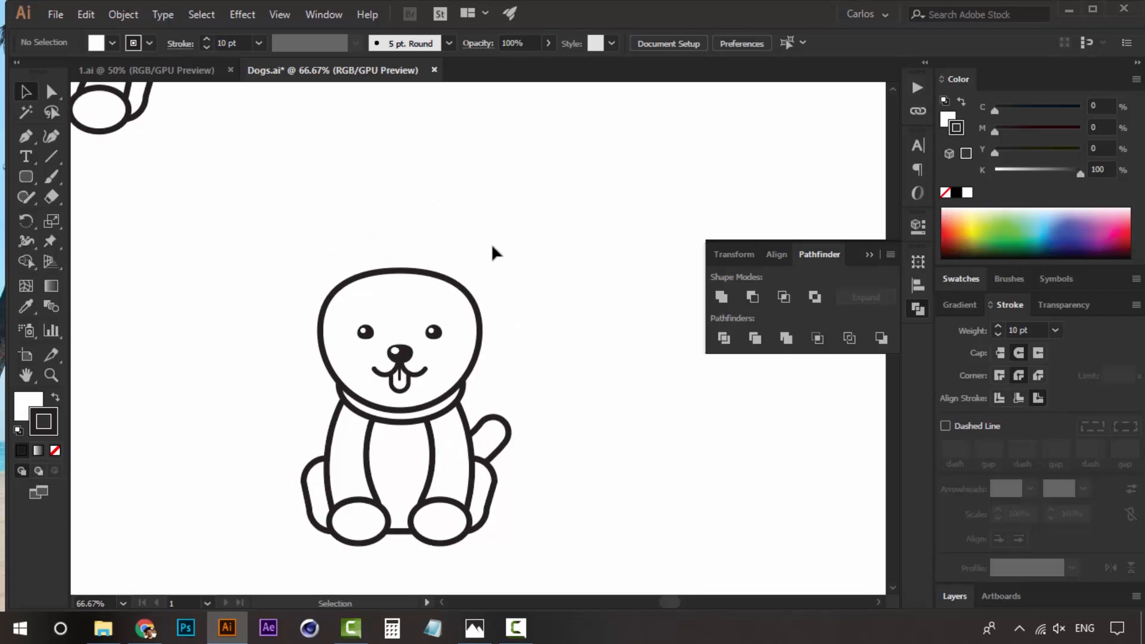
{"action": "left_click", "coordinate": [475, 627]}
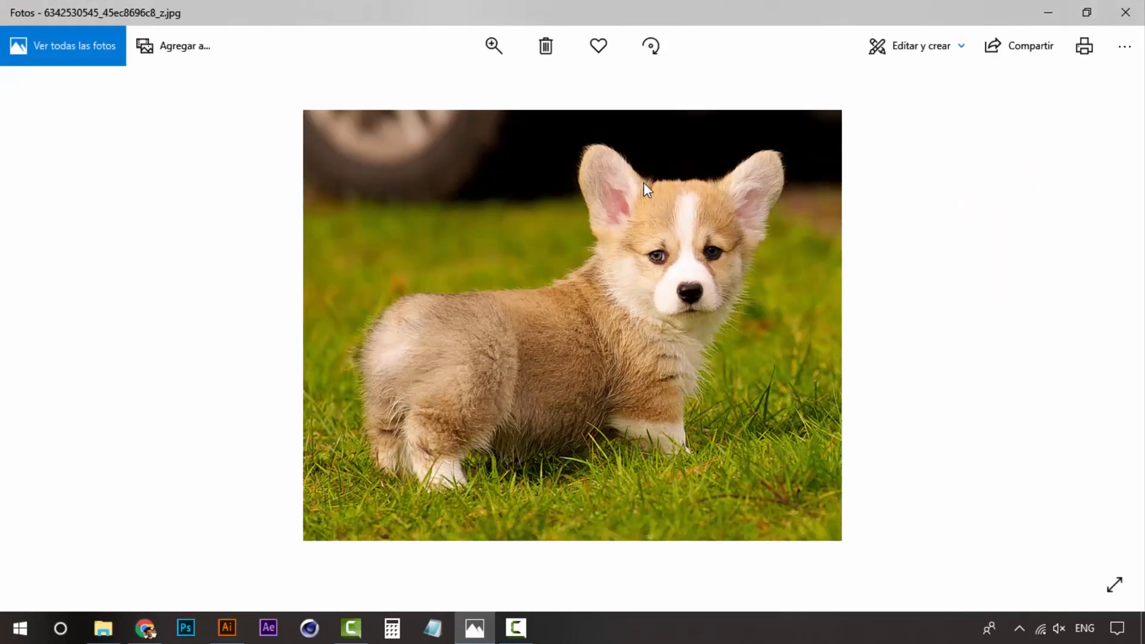
{"action": "left_click", "coordinate": [1106, 334]}
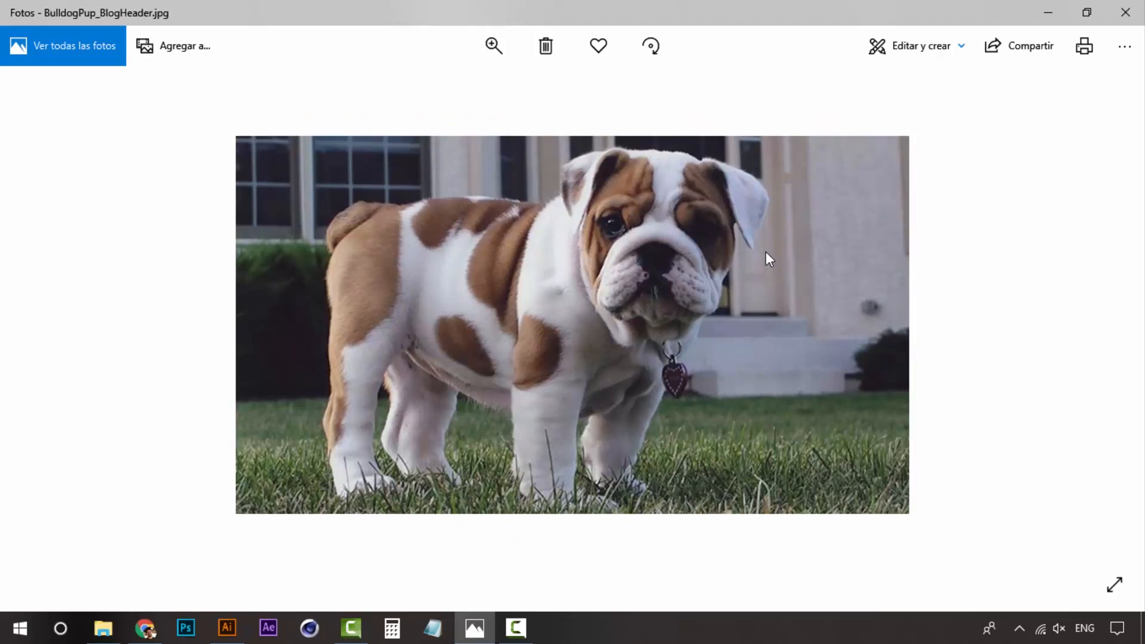
{"action": "left_click", "coordinate": [41, 324]}
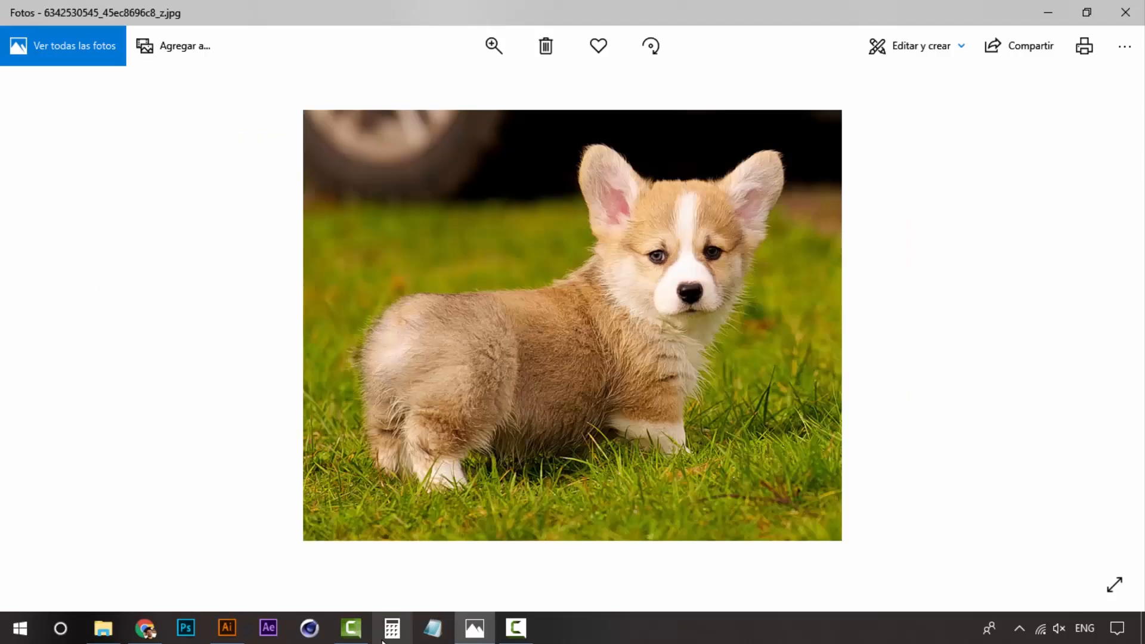
{"action": "left_click", "coordinate": [237, 629]}
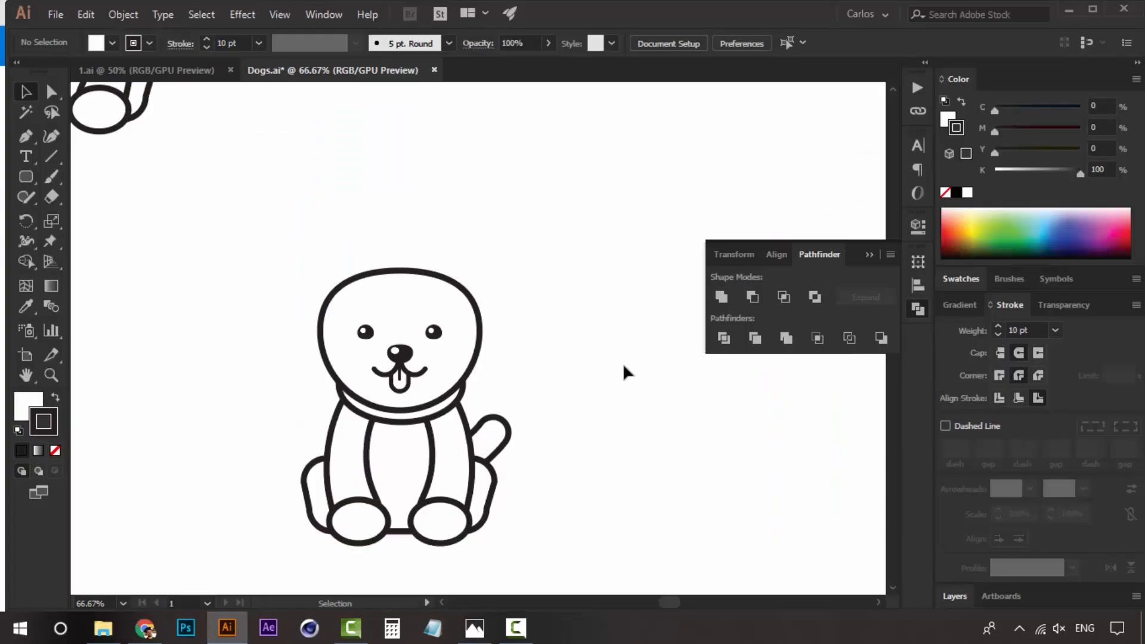
- Shift the haunches behind the sitting dog's body very slightly right and deselect them
{"action": "left_click_drag", "start_coordinate": [489, 353], "coordinate": [505, 351]}
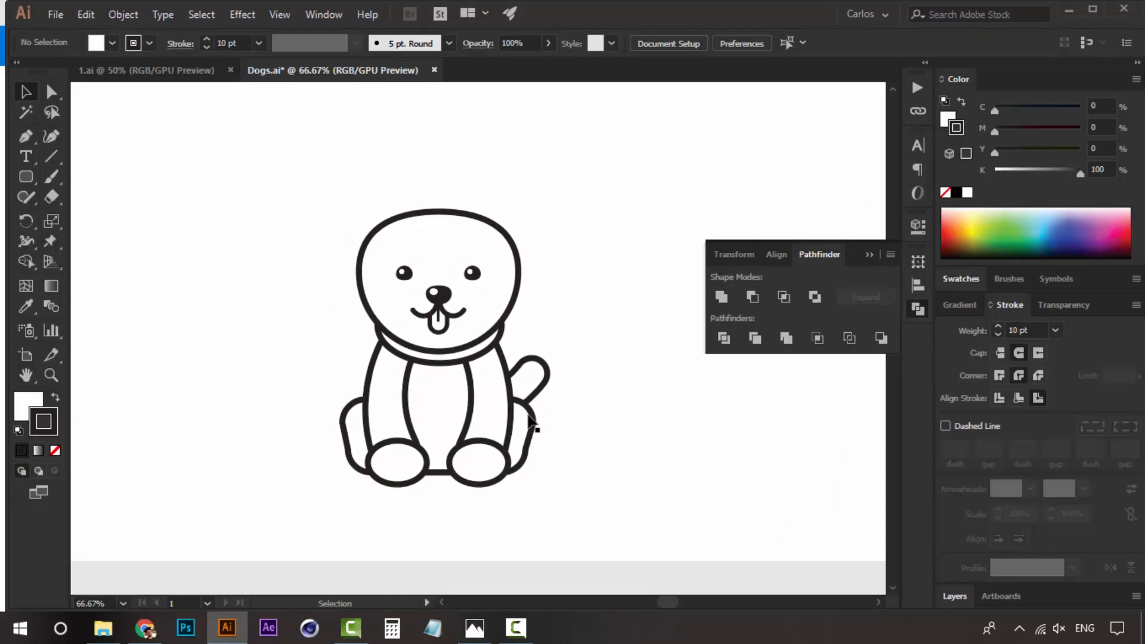
{"action": "left_click", "coordinate": [527, 432]}
{"action": "left_click", "coordinate": [650, 414]}
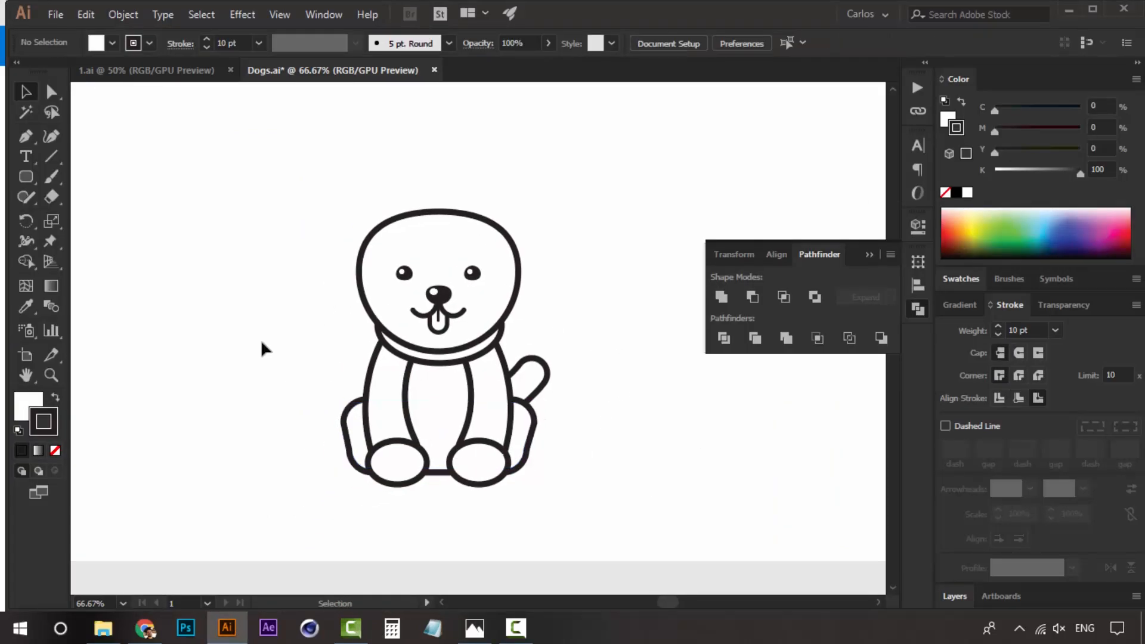
{"action": "left_click_drag", "start_coordinate": [577, 365], "coordinate": [588, 401]}
{"action": "left_click_drag", "start_coordinate": [471, 368], "coordinate": [463, 350]}
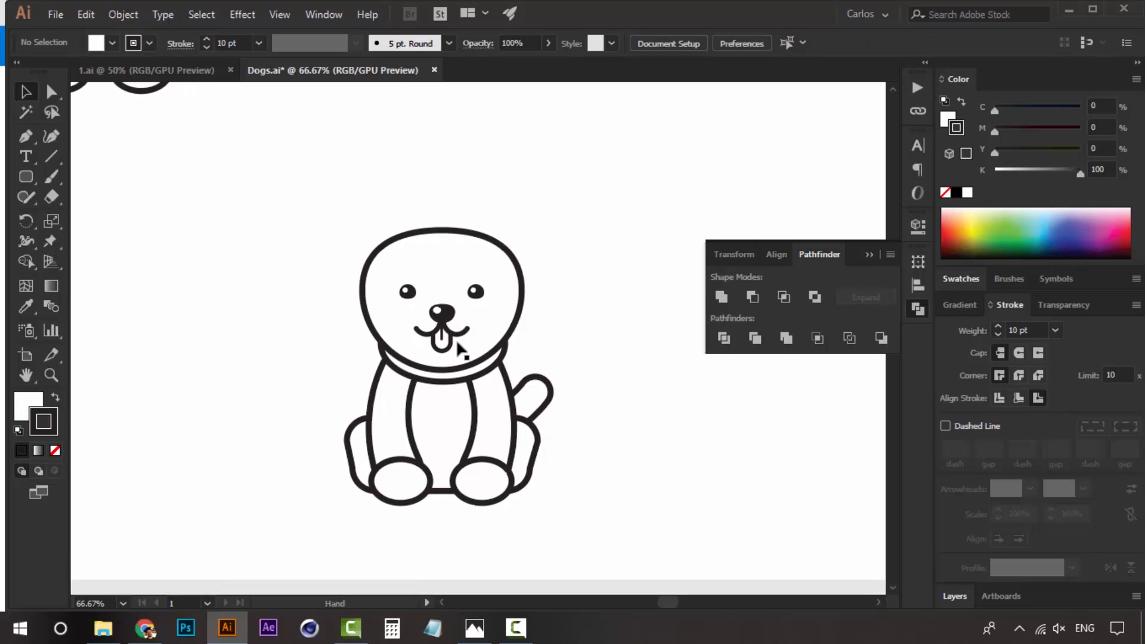
- Compare the sitting dog in Illustrator with the corgi puppy's face and body in the Photos reference image
{"action": "left_click", "coordinate": [484, 635]}
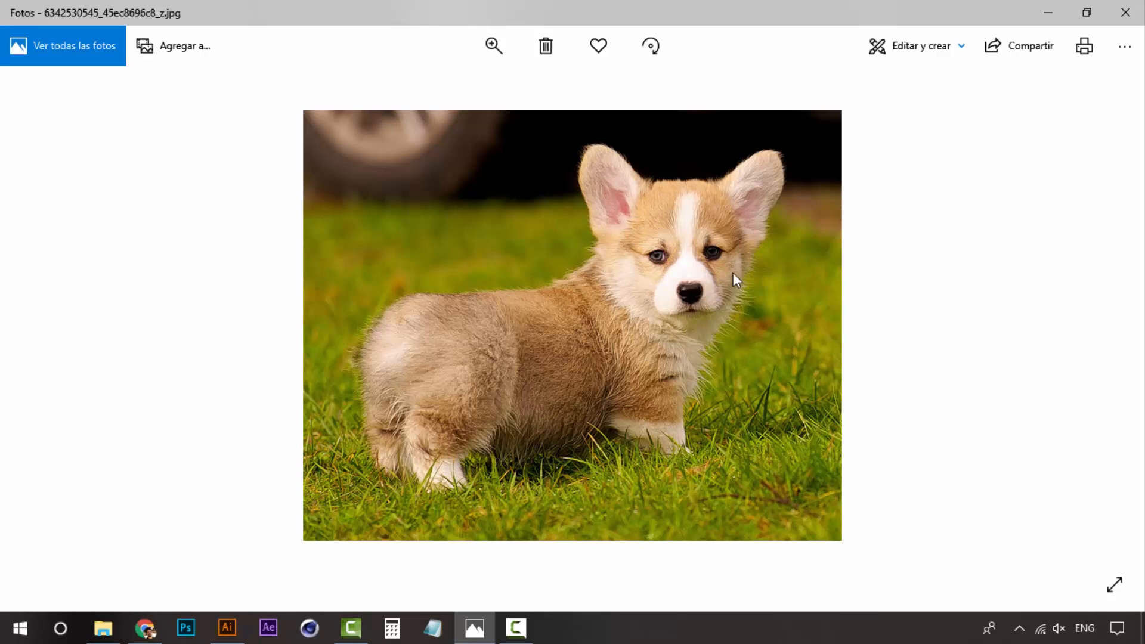
{"action": "left_click", "coordinate": [227, 627]}
{"action": "left_click_drag", "start_coordinate": [573, 300], "coordinate": [585, 228]}
{"action": "left_click", "coordinate": [486, 263]}
{"action": "key", "text": "a"}
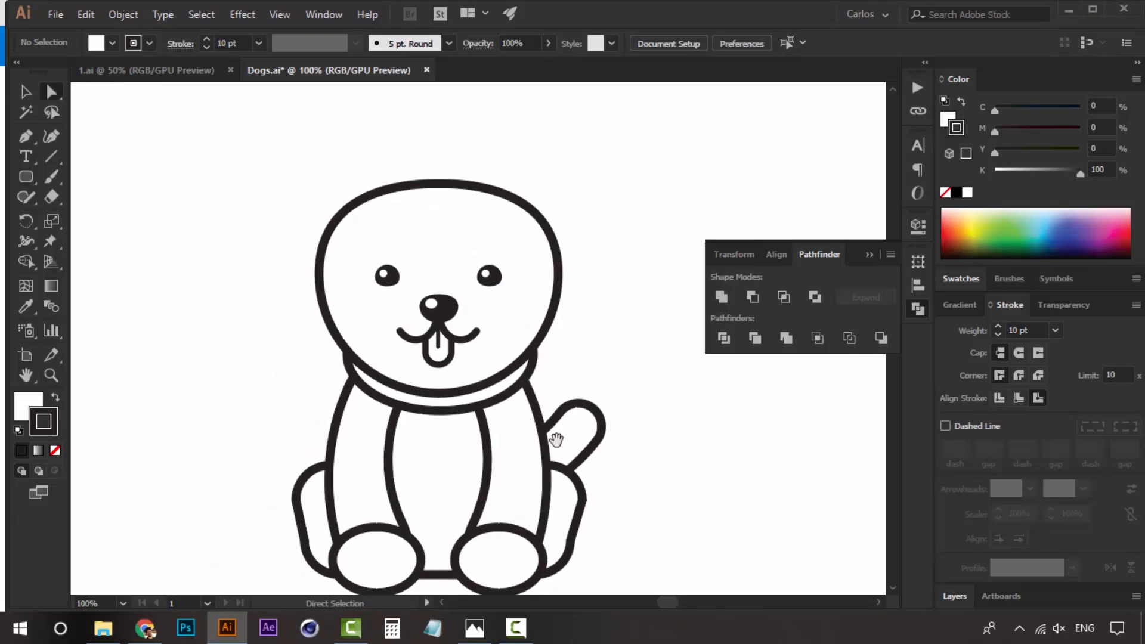
{"action": "scroll", "coordinate": [536, 423], "scroll_direction": "down", "scroll_amount": 2}
{"action": "left_click", "coordinate": [489, 629]}
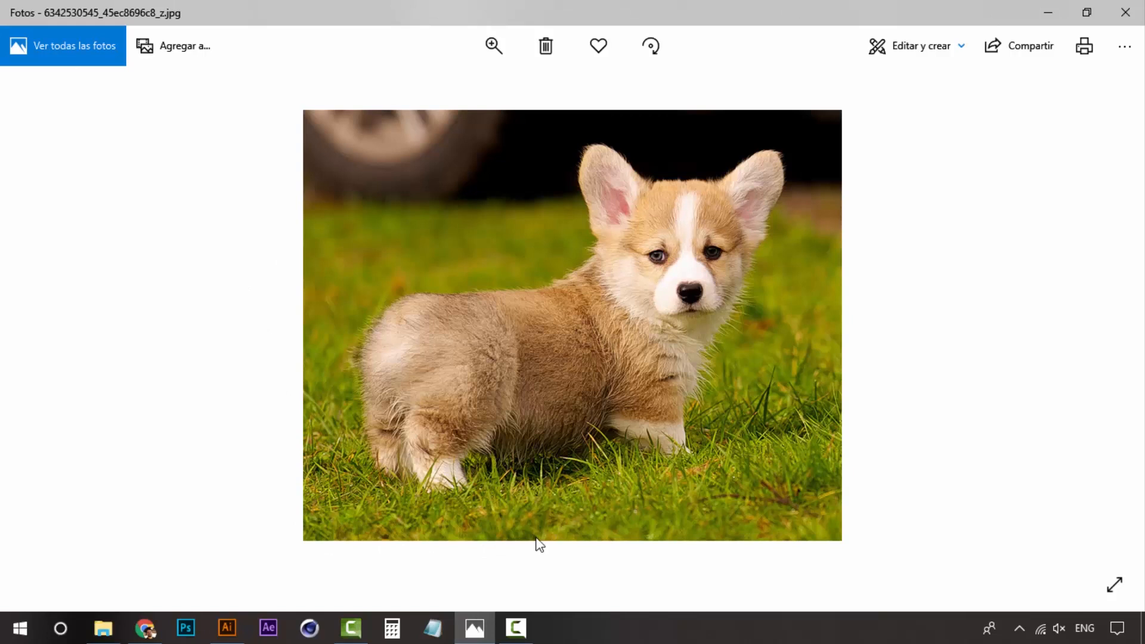
{"action": "left_click", "coordinate": [480, 628]}
- Examine the whole sitting dog at several magnifications and check the corgi reference photo for its colouring
{"action": "left_click_drag", "start_coordinate": [654, 336], "coordinate": [600, 311]}
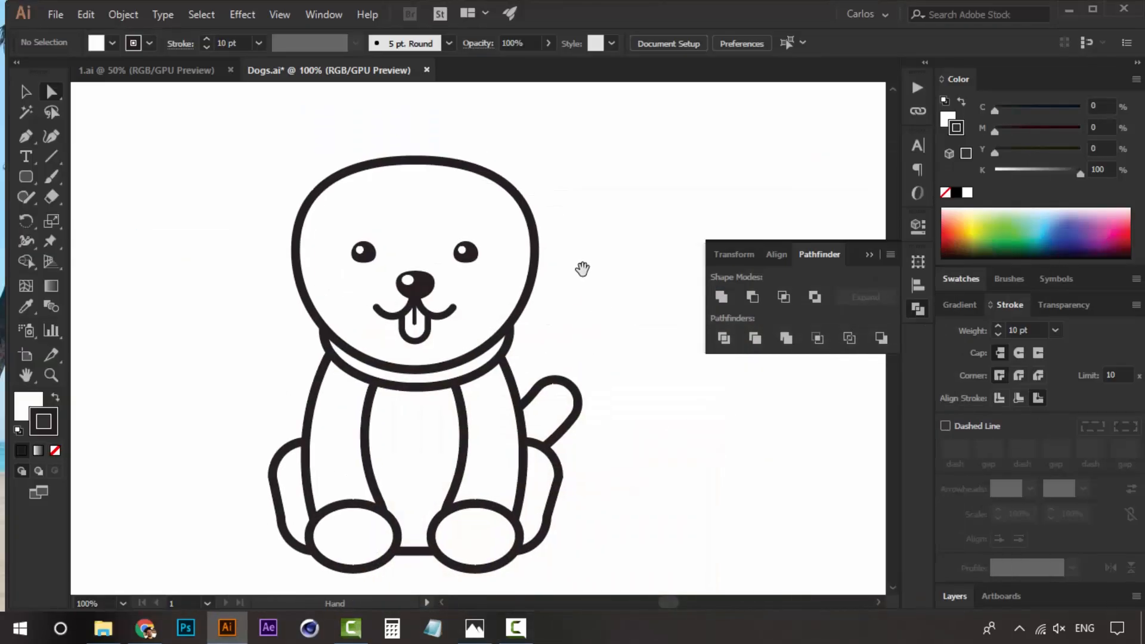
{"action": "left_click_drag", "start_coordinate": [582, 269], "coordinate": [595, 319]}
{"action": "key", "text": "z"}
{"action": "left_click", "coordinate": [540, 351], "text": "alt"}
{"action": "left_click_drag", "start_coordinate": [477, 419], "coordinate": [523, 402]}
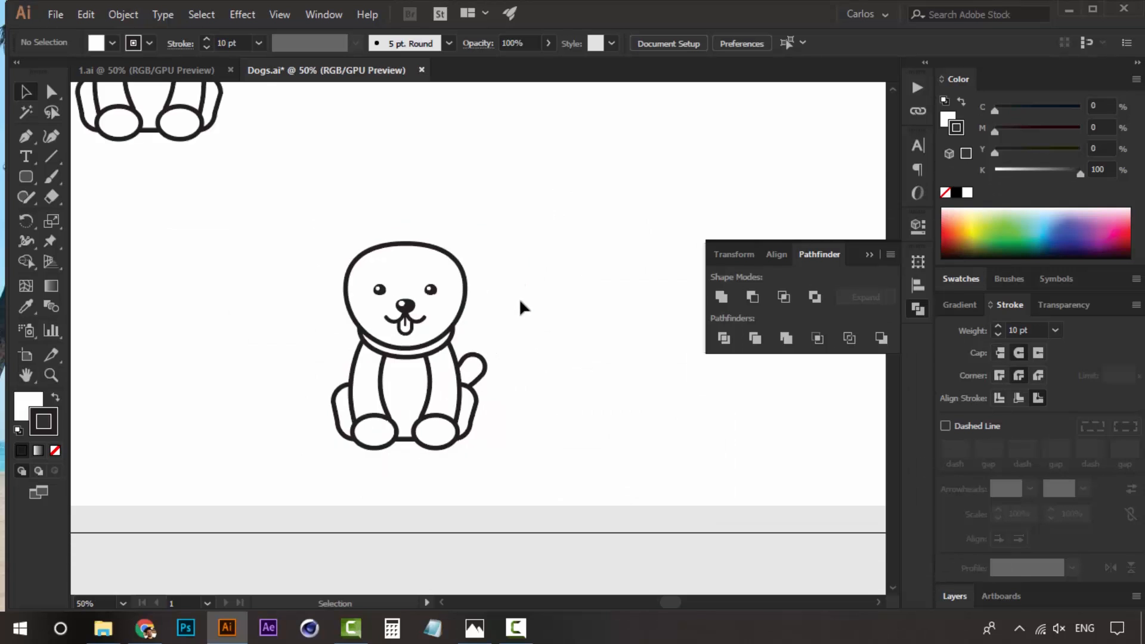
{"action": "key", "text": "z"}
{"action": "left_click", "coordinate": [481, 374]}
{"action": "left_click_drag", "start_coordinate": [462, 366], "coordinate": [492, 415]}
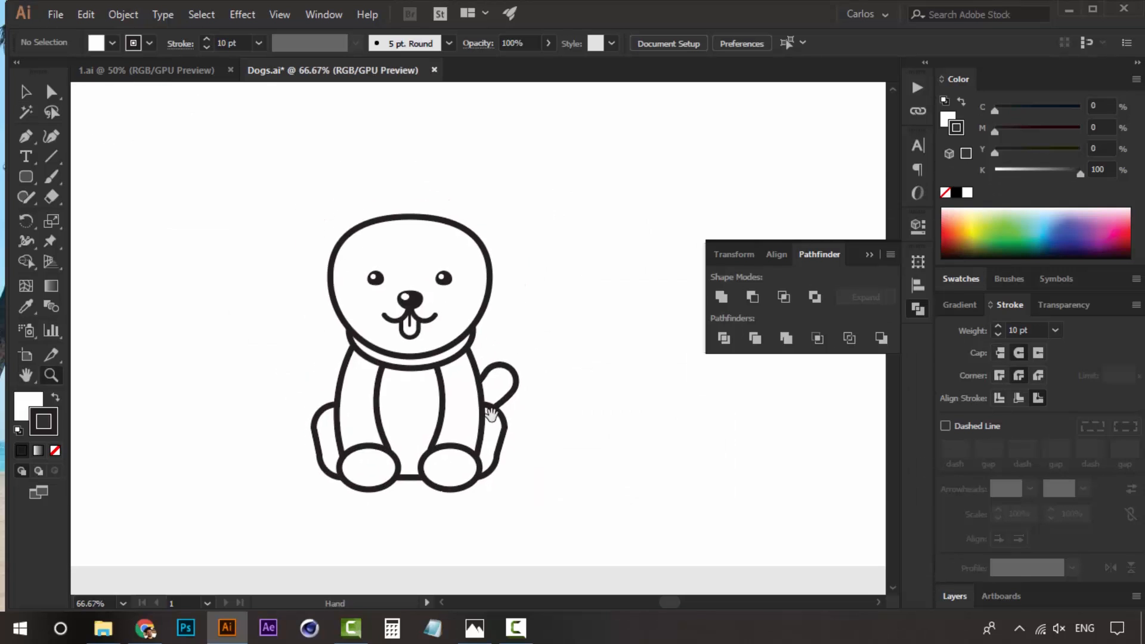
{"action": "left_click", "coordinate": [475, 628]}
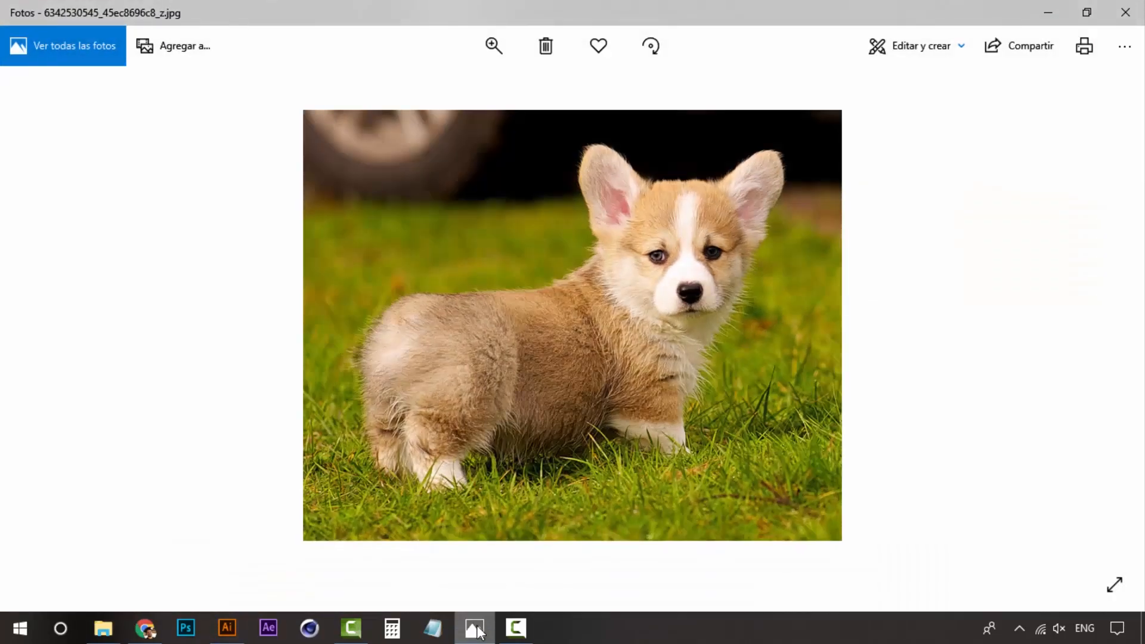
{"action": "left_click", "coordinate": [475, 628]}
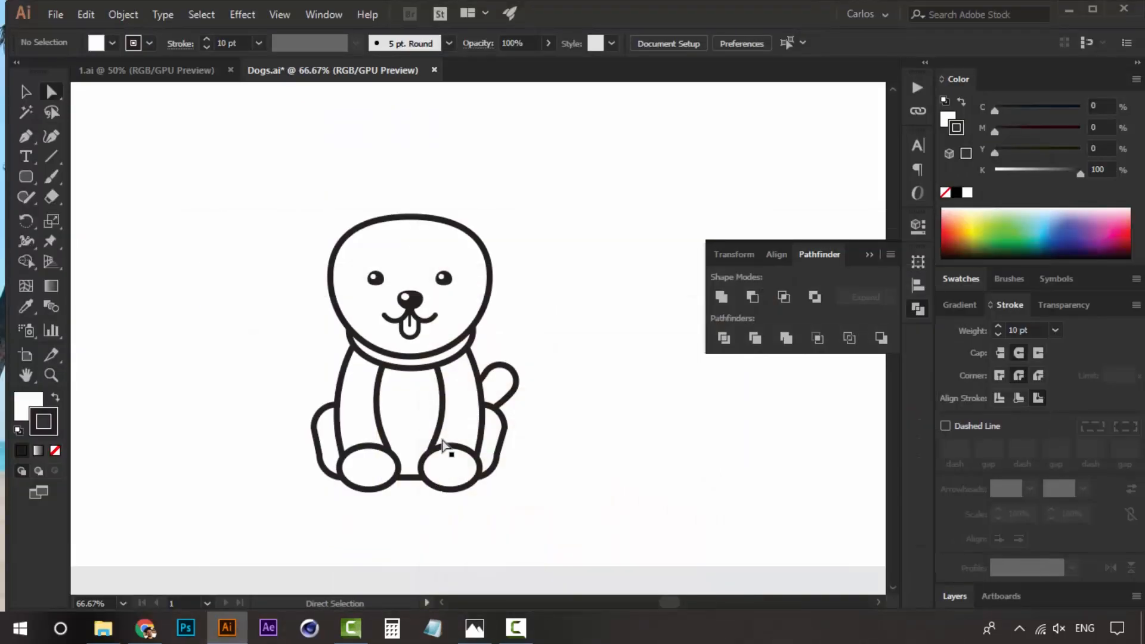
- Fill the dog's head with the orange swatch C=0 M=50 Y=100 K=0 and raise its magenta to 62
{"action": "left_click", "coordinate": [435, 429]}
{"action": "left_click_drag", "start_coordinate": [643, 369], "coordinate": [619, 454]}
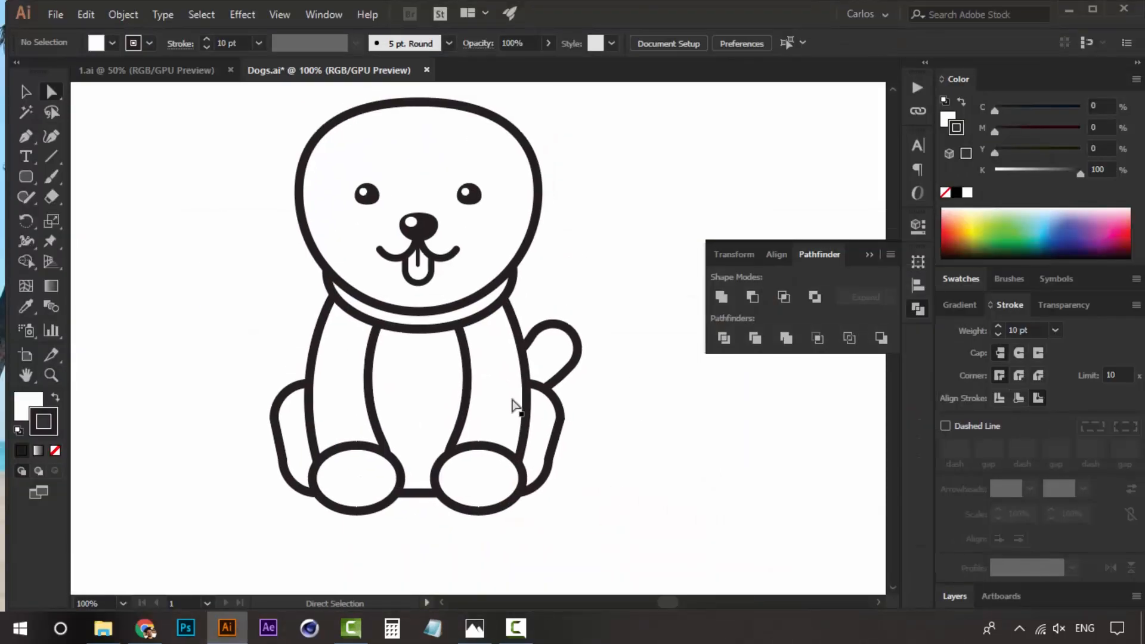
{"action": "left_click", "coordinate": [424, 388]}
{"action": "left_click", "coordinate": [499, 230]}
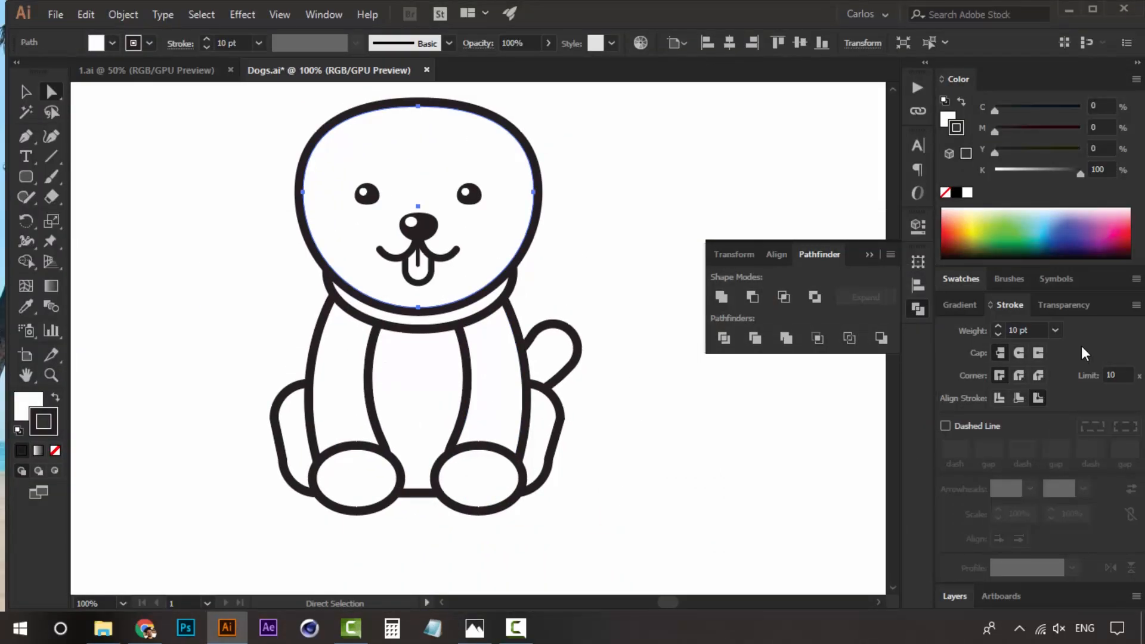
{"action": "left_click", "coordinate": [946, 282]}
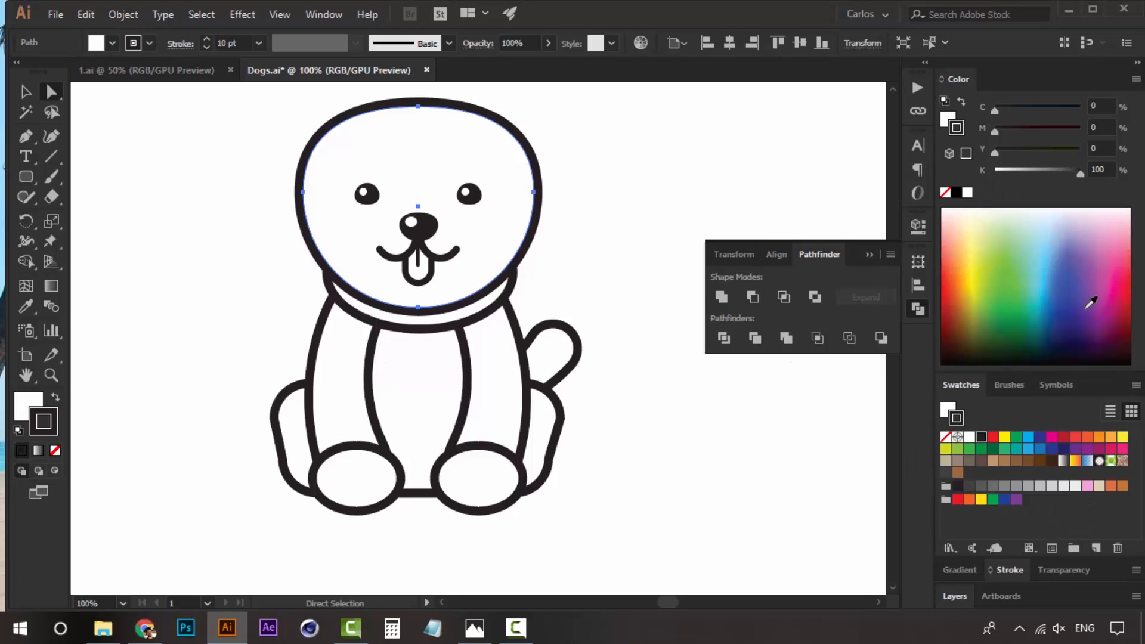
{"action": "left_click", "coordinate": [1101, 442]}
{"action": "key", "text": "ctrl+z"}
{"action": "key", "text": "x"}
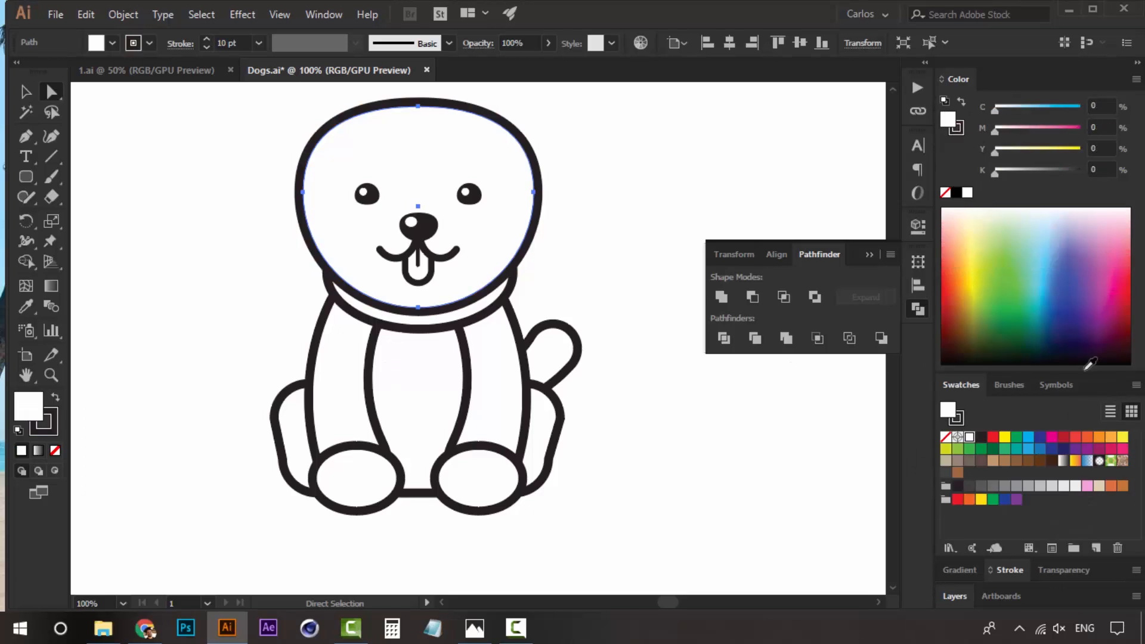
{"action": "left_click", "coordinate": [1089, 439]}
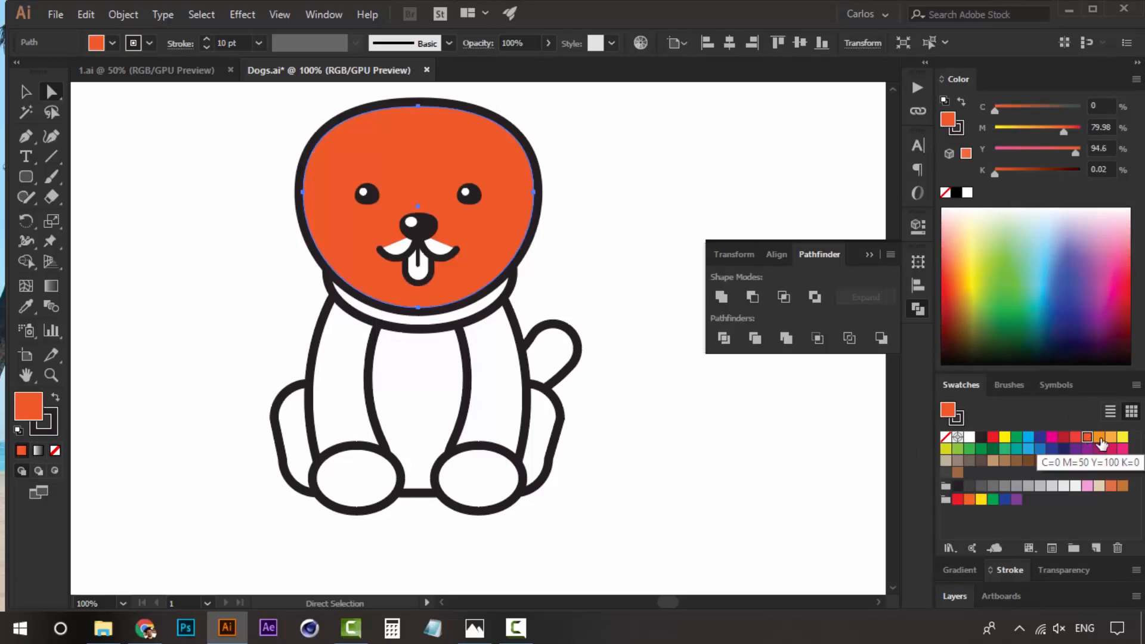
{"action": "left_click", "coordinate": [1100, 440]}
{"action": "scroll", "coordinate": [656, 206], "scroll_direction": "up", "scroll_amount": 2}
{"action": "left_click", "coordinate": [585, 269]}
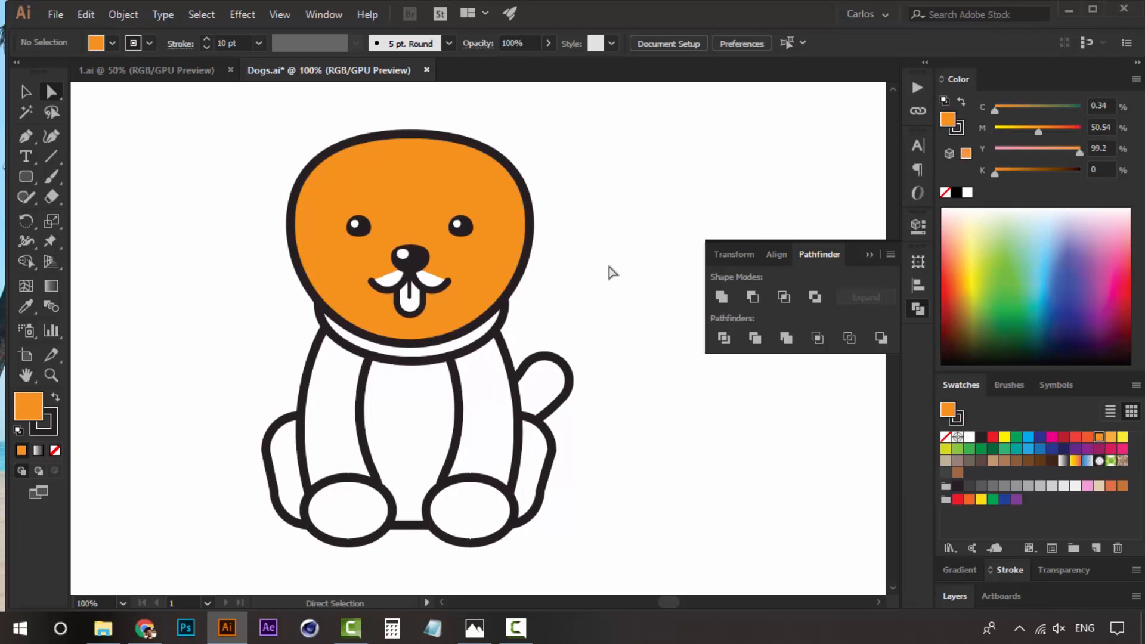
{"action": "left_click", "coordinate": [494, 276]}
{"action": "left_click", "coordinate": [1051, 128]}
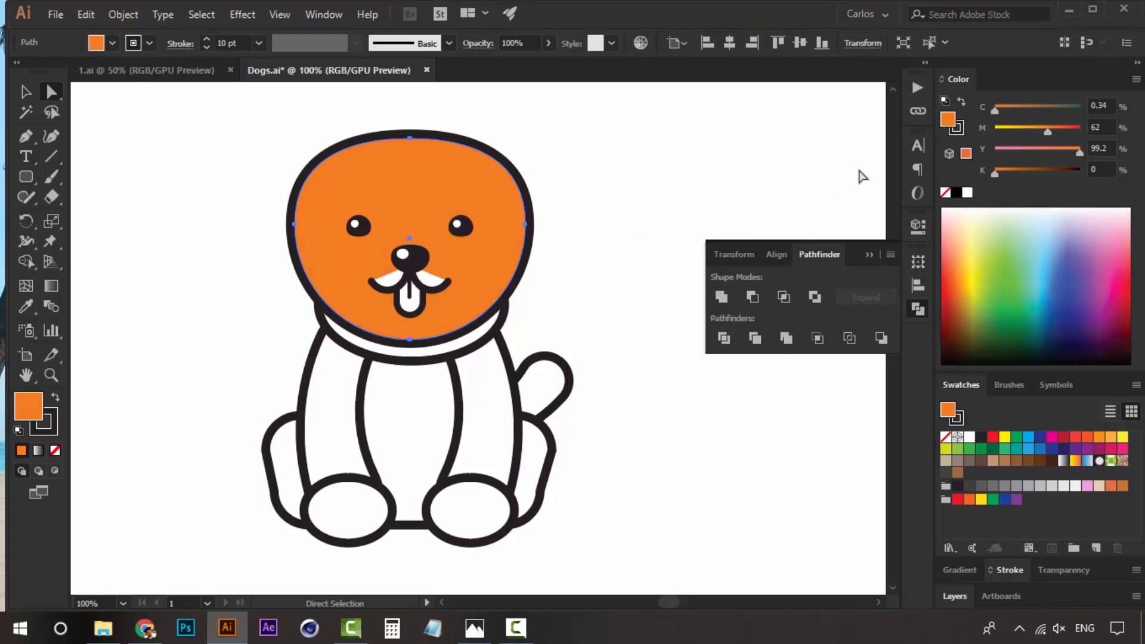
- Save the head's orange fill as a new swatch and deselect the head
{"action": "left_click", "coordinate": [663, 171]}
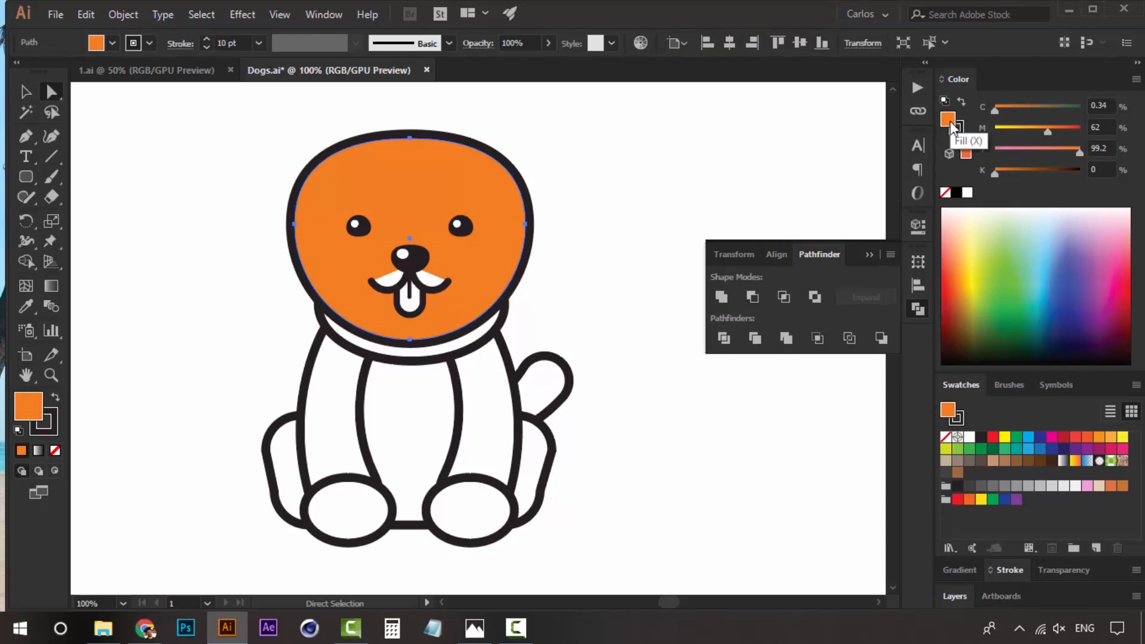
{"action": "mouse_move", "coordinate": [950, 122]}
{"action": "left_mouse_down"}
{"action": "mouse_move", "coordinate": [983, 377]}
{"action": "mouse_move", "coordinate": [978, 473]}
{"action": "left_mouse_up"}
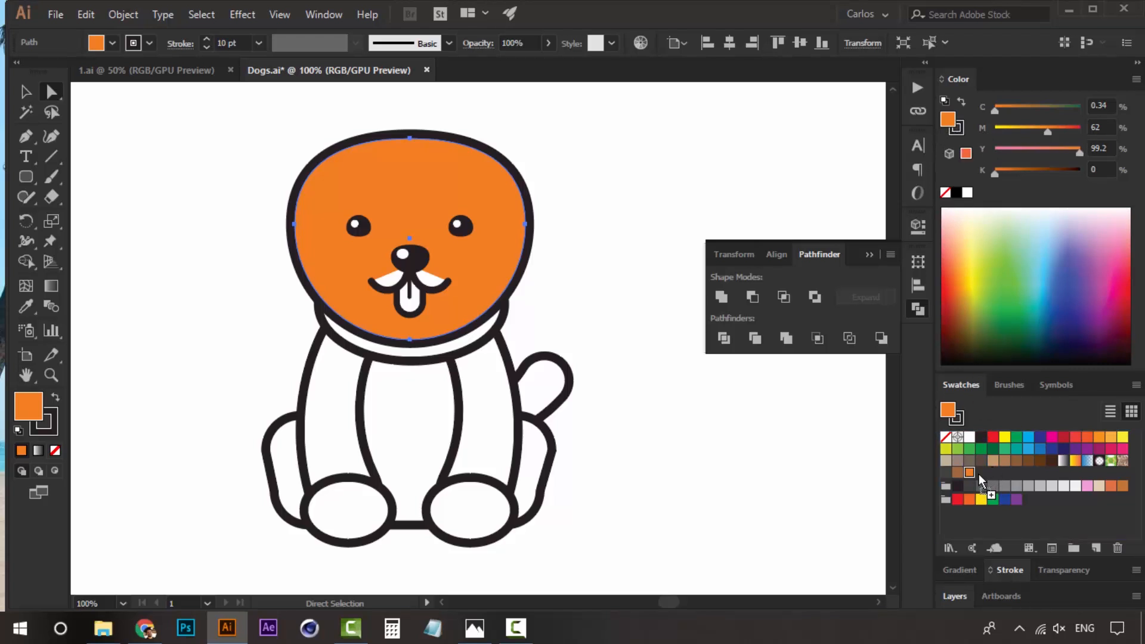
{"action": "left_click", "coordinate": [601, 223]}
- Fill the dog's curved mouth shape with the saved orange swatch to match the head
{"action": "left_click", "coordinate": [424, 285]}
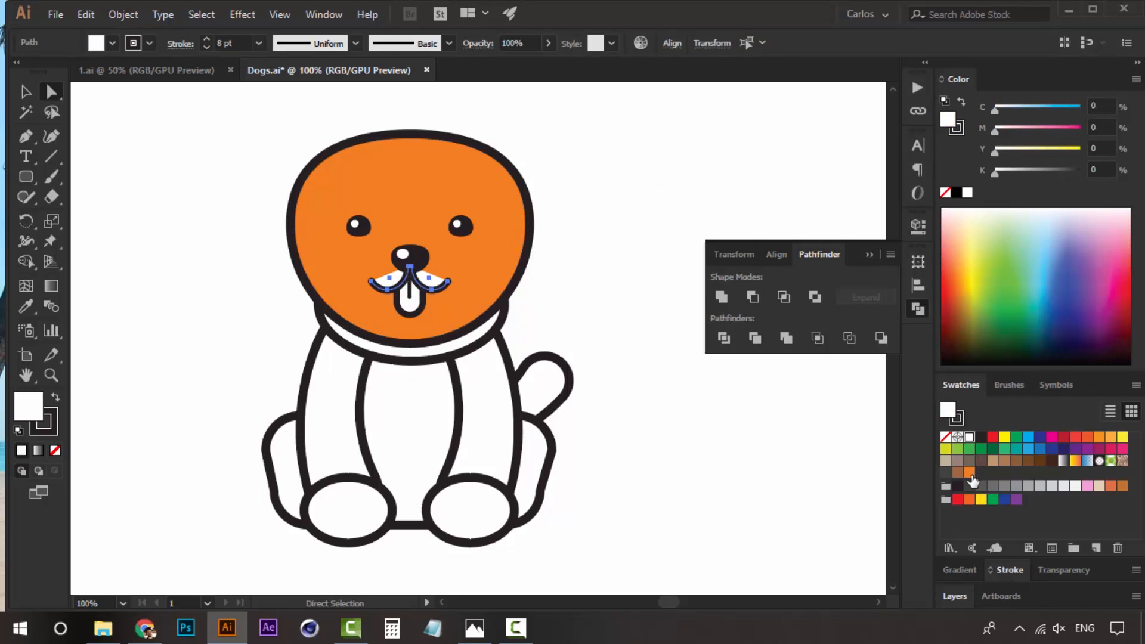
{"action": "left_click", "coordinate": [969, 474]}
{"action": "left_click", "coordinate": [598, 188]}
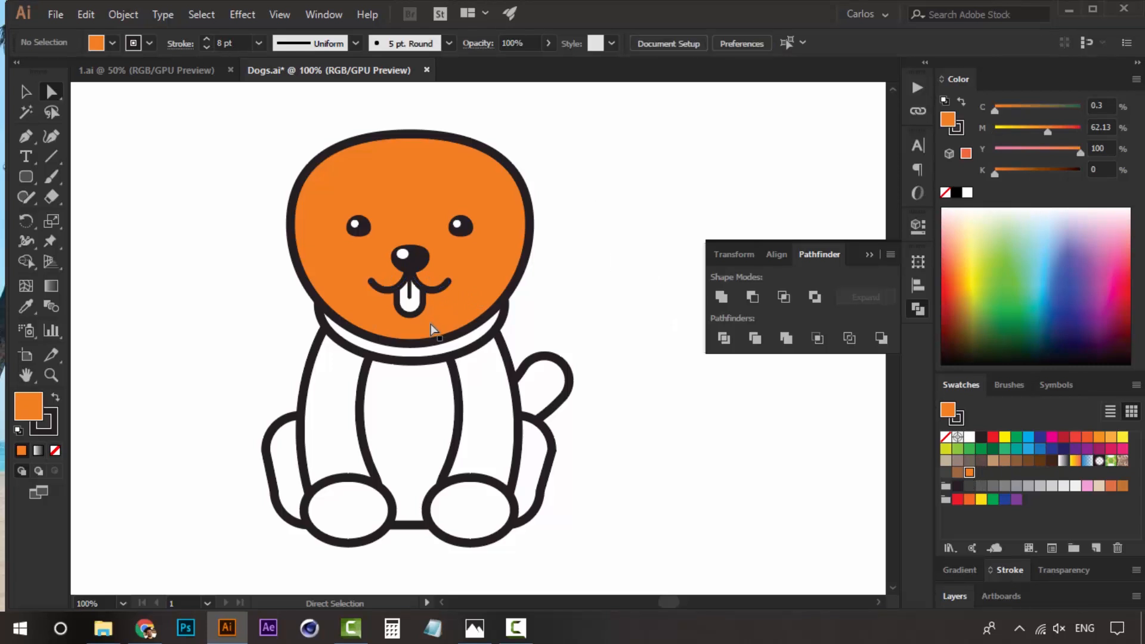
- Fill the dog's tongue with a pink swatch and reduce its magenta to 34
{"action": "left_click", "coordinate": [457, 304]}
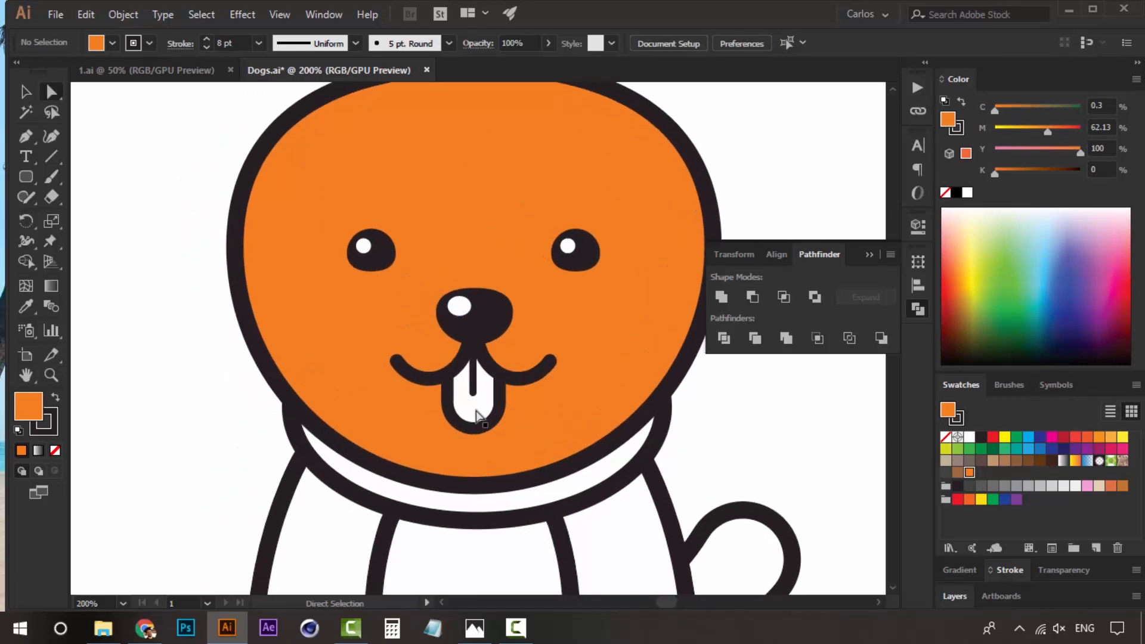
{"action": "left_click", "coordinate": [477, 416]}
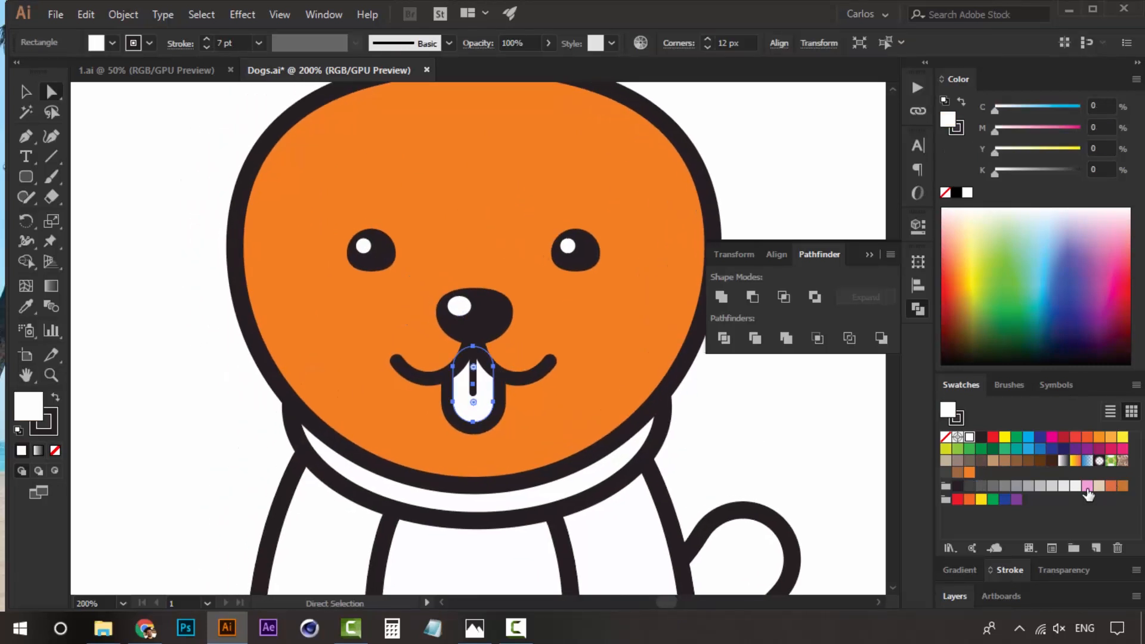
{"action": "left_click", "coordinate": [1122, 449]}
{"action": "left_click", "coordinate": [1037, 129]}
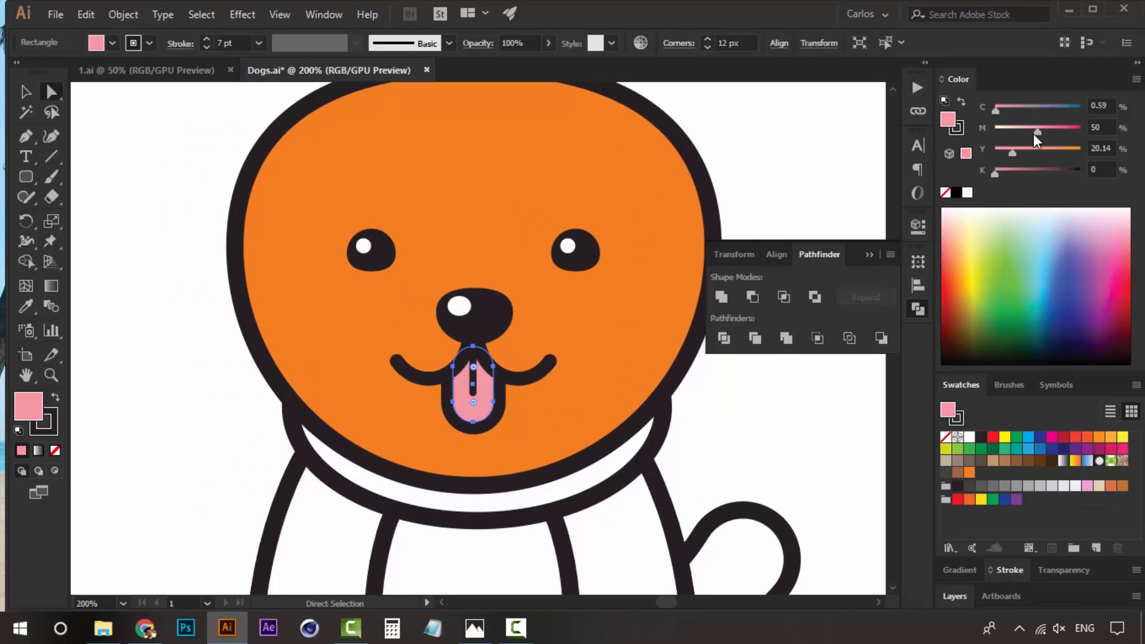
{"action": "left_click", "coordinate": [1028, 130]}
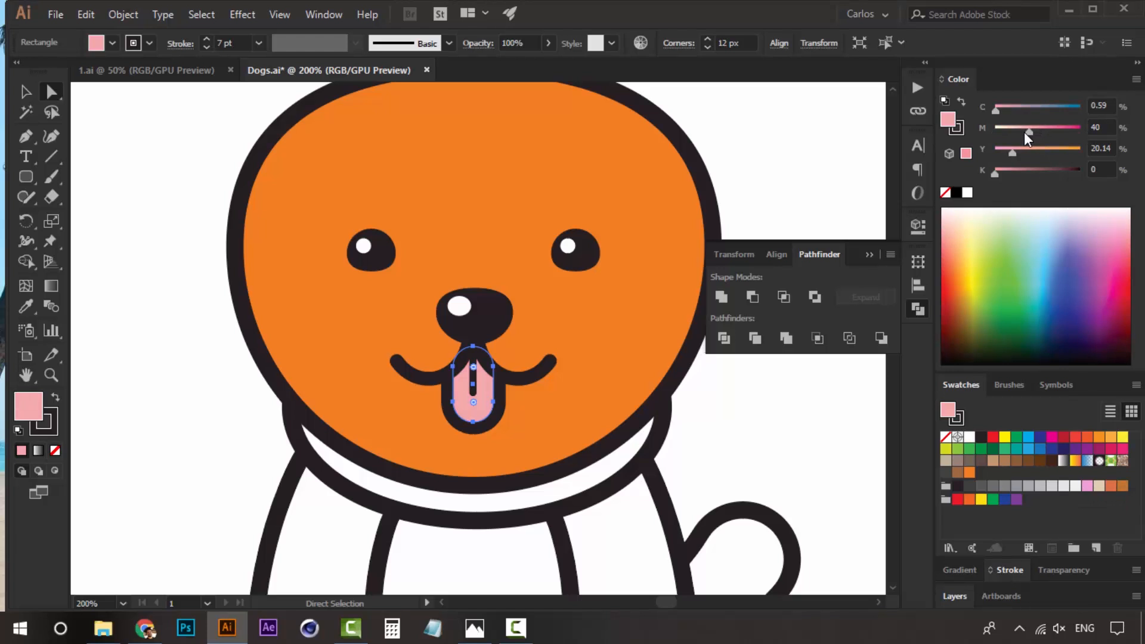
{"action": "left_click", "coordinate": [1024, 132]}
{"action": "left_click", "coordinate": [830, 184]}
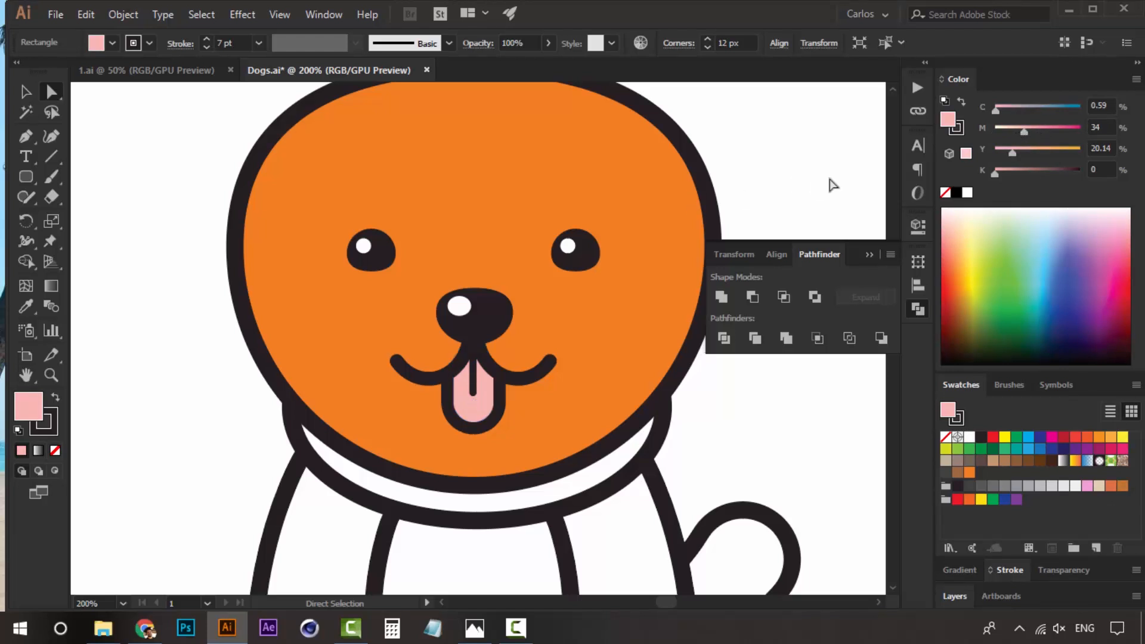
- Examine the coloured face and the whole sitting dog at several magnifications
{"action": "left_click_drag", "start_coordinate": [603, 305], "coordinate": [529, 316]}
{"action": "key", "text": "z"}
{"action": "left_click", "coordinate": [515, 342], "text": "alt"}
{"action": "left_click", "coordinate": [515, 343], "text": "alt"}
{"action": "left_click", "coordinate": [515, 343], "text": "alt"}
{"action": "left_click", "coordinate": [498, 351]}
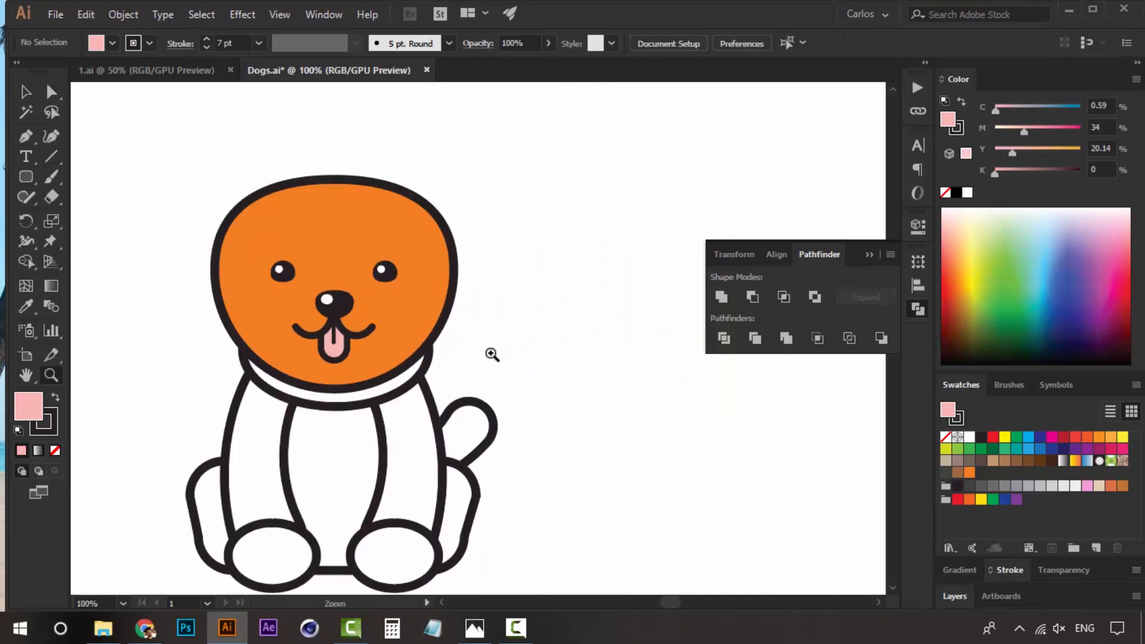
{"action": "left_click", "coordinate": [414, 331]}
{"action": "left_click_drag", "start_coordinate": [403, 327], "coordinate": [455, 350]}
{"action": "left_click", "coordinate": [425, 338], "text": "alt"}
{"action": "left_click", "coordinate": [426, 339], "text": "alt"}
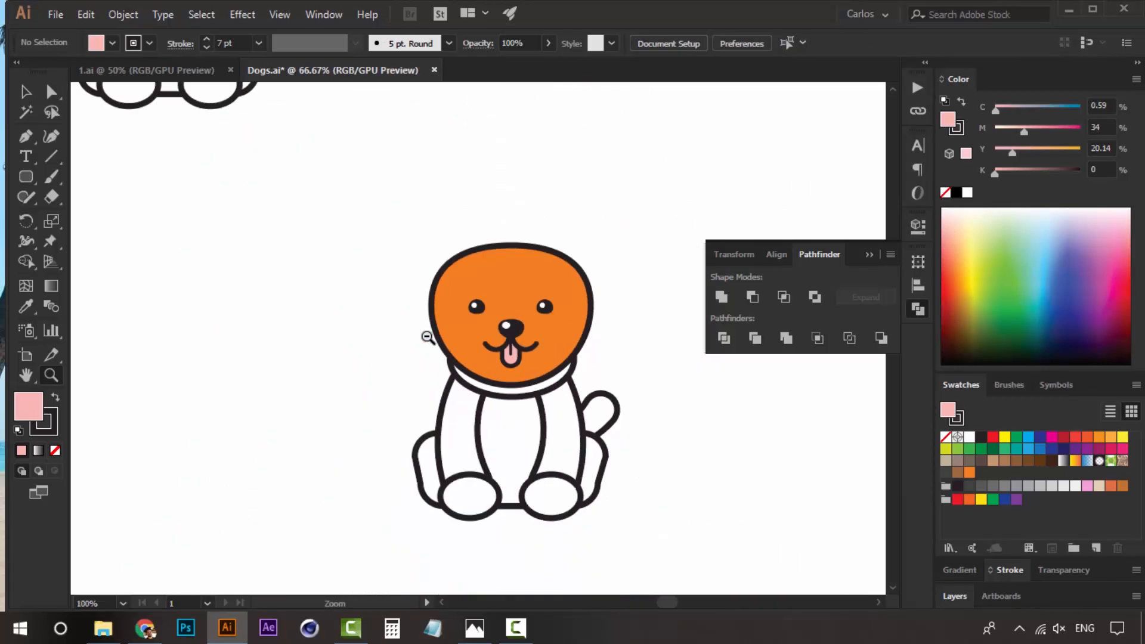
- Fill both front legs of the sitting dog with the saved orange swatch
{"action": "left_click_drag", "start_coordinate": [529, 397], "coordinate": [544, 305]}
{"action": "left_click", "coordinate": [531, 328]}
{"action": "left_click_drag", "start_coordinate": [491, 368], "coordinate": [507, 371]}
{"action": "key", "text": "a"}
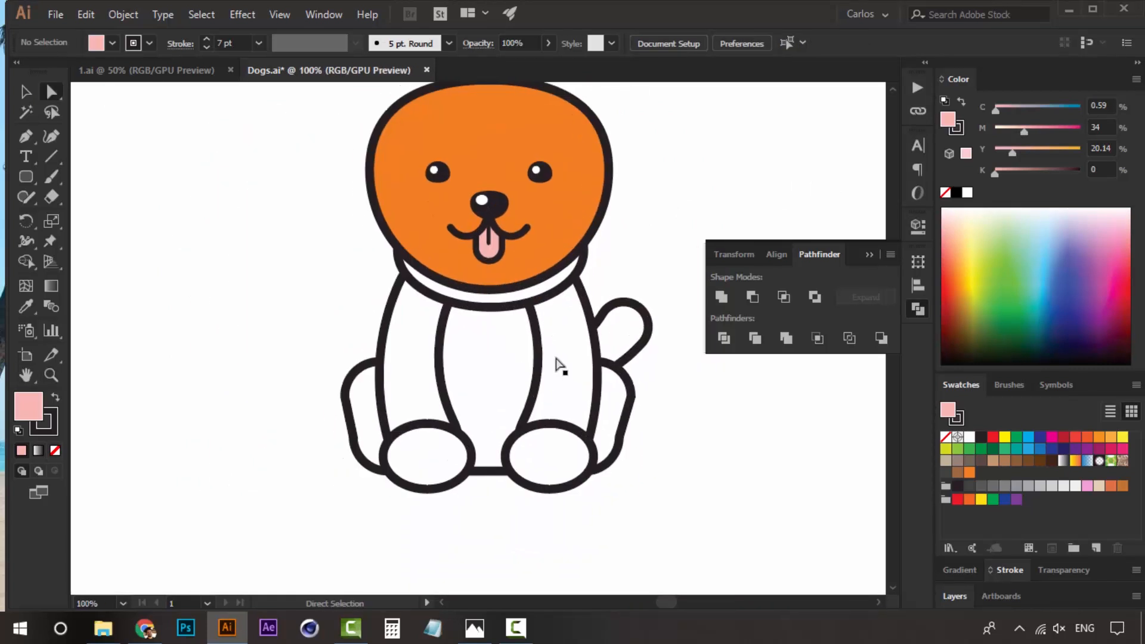
{"action": "left_click", "coordinate": [557, 366]}
{"action": "left_click", "coordinate": [394, 375], "text": "shift"}
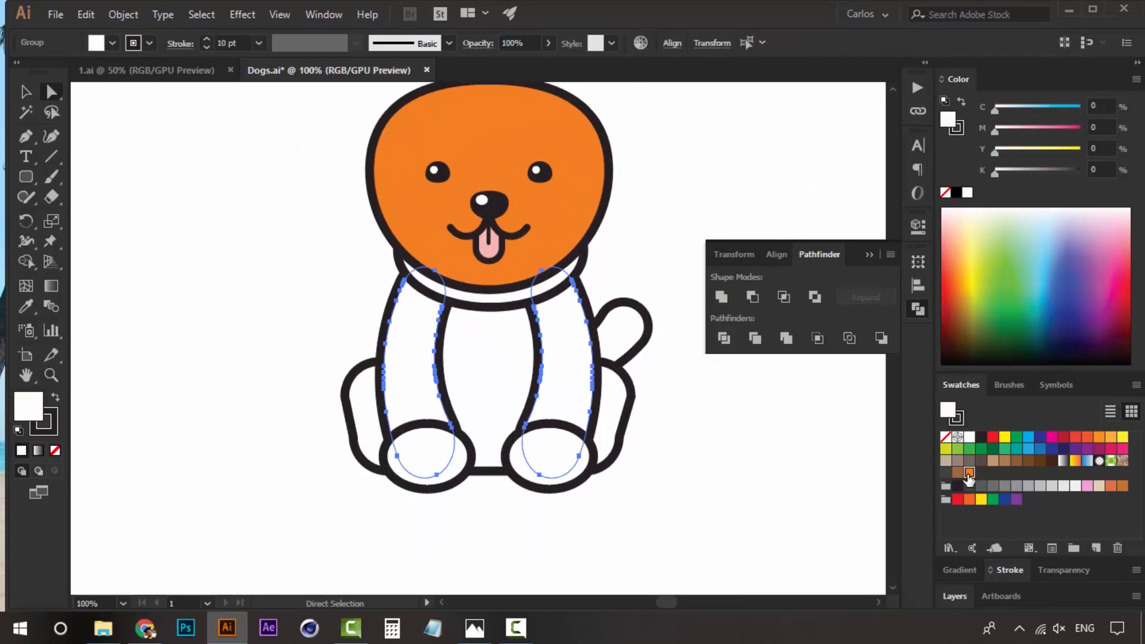
{"action": "left_click", "coordinate": [969, 472]}
{"action": "left_click", "coordinate": [720, 486]}
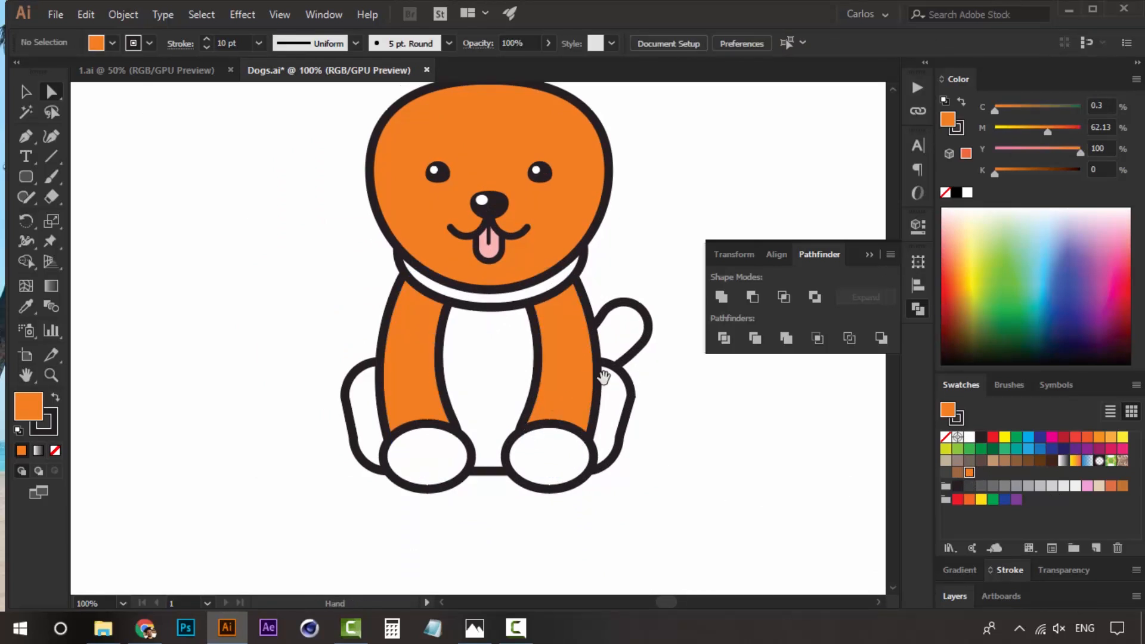
- Fill the haunches behind the body with the saved orange swatch and darken them to K=35
{"action": "left_click_drag", "start_coordinate": [606, 376], "coordinate": [575, 414]}
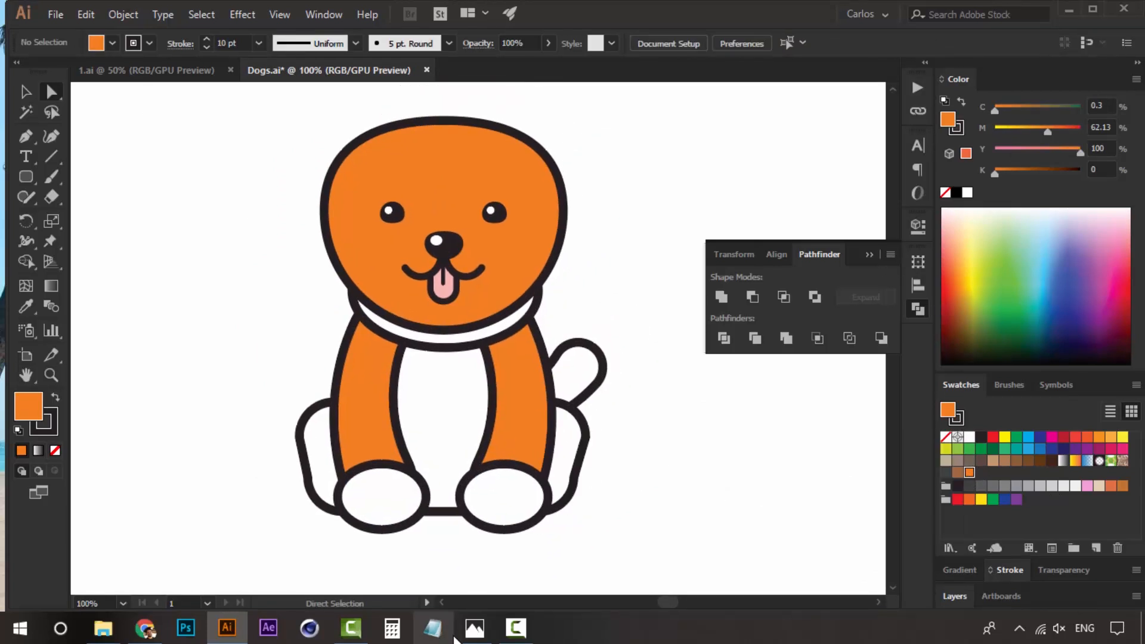
{"action": "left_click", "coordinate": [559, 454]}
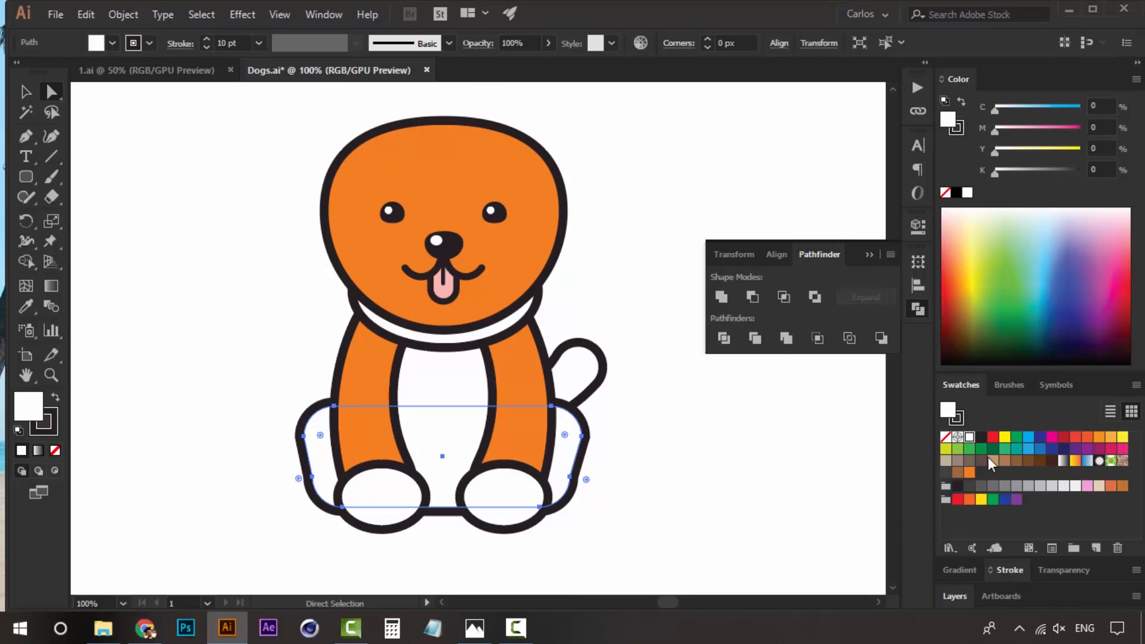
{"action": "left_click", "coordinate": [969, 473]}
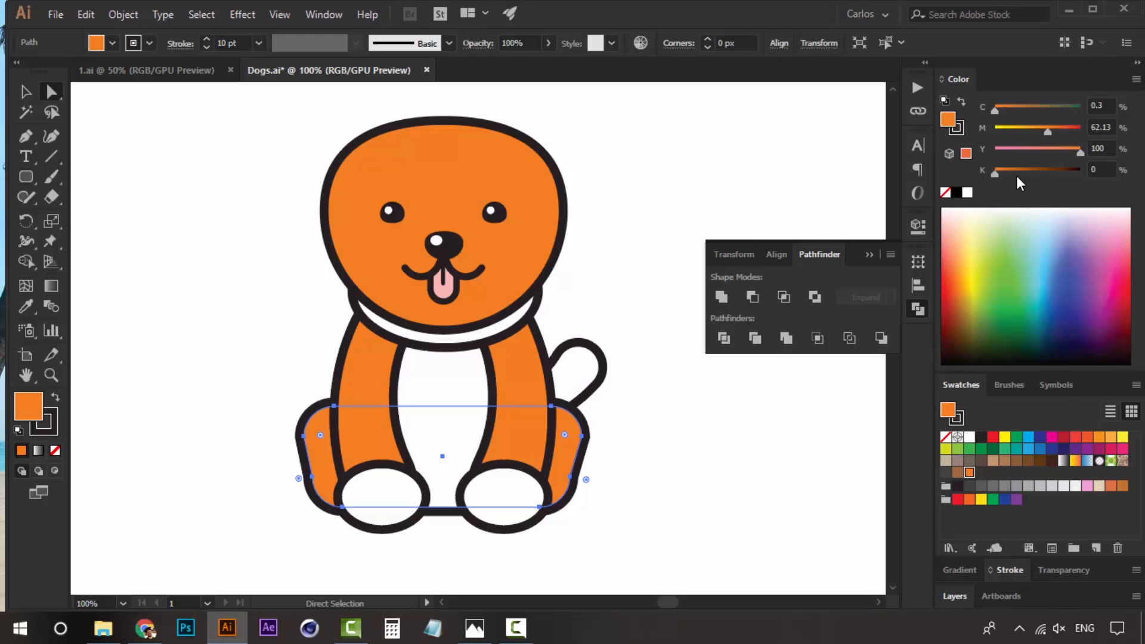
{"action": "left_click_drag", "start_coordinate": [1008, 173], "coordinate": [1024, 170]}
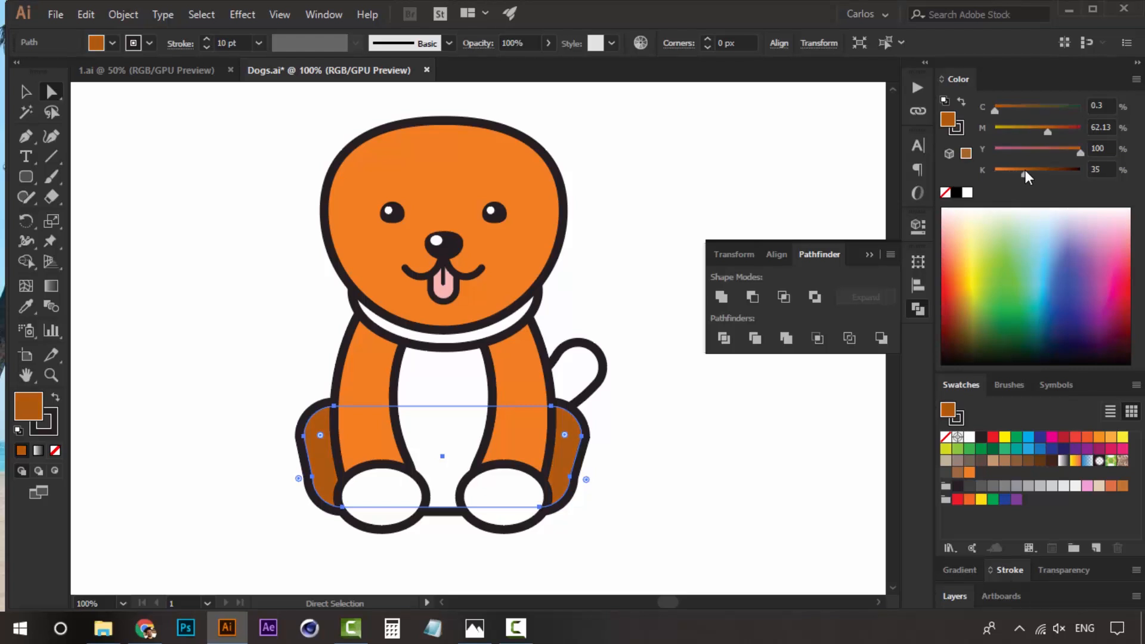
{"action": "left_click", "coordinate": [620, 411]}
- Colour the tail by sampling the haunches' dark orange with the Eyedropper, and deselect it
{"action": "left_click", "coordinate": [595, 365]}
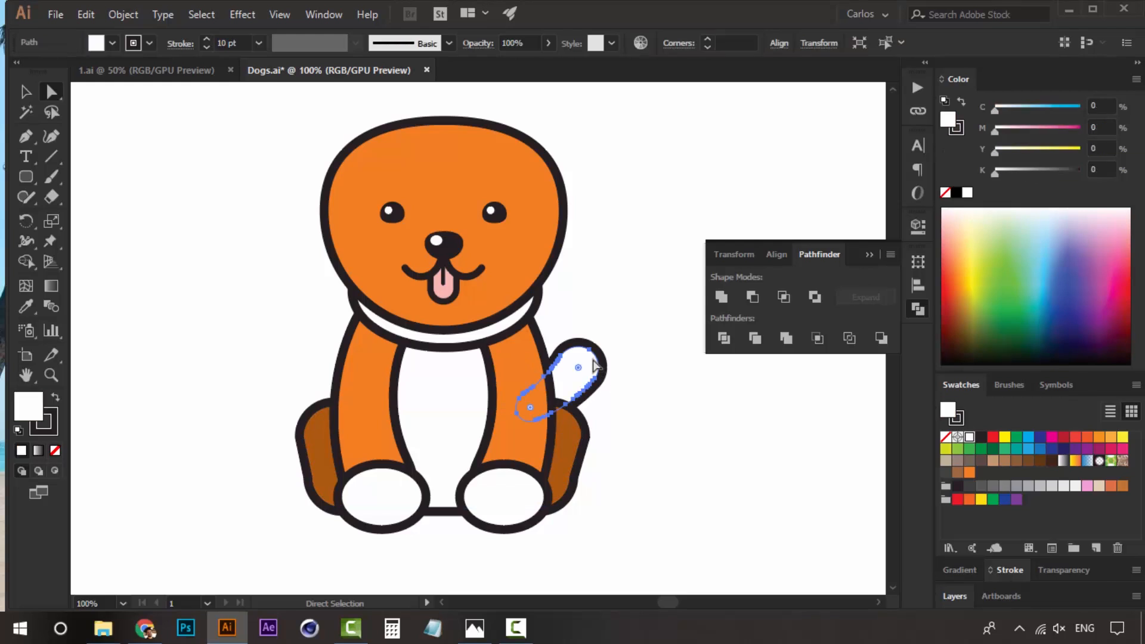
{"action": "key", "text": "i"}
{"action": "left_click", "coordinate": [570, 450]}
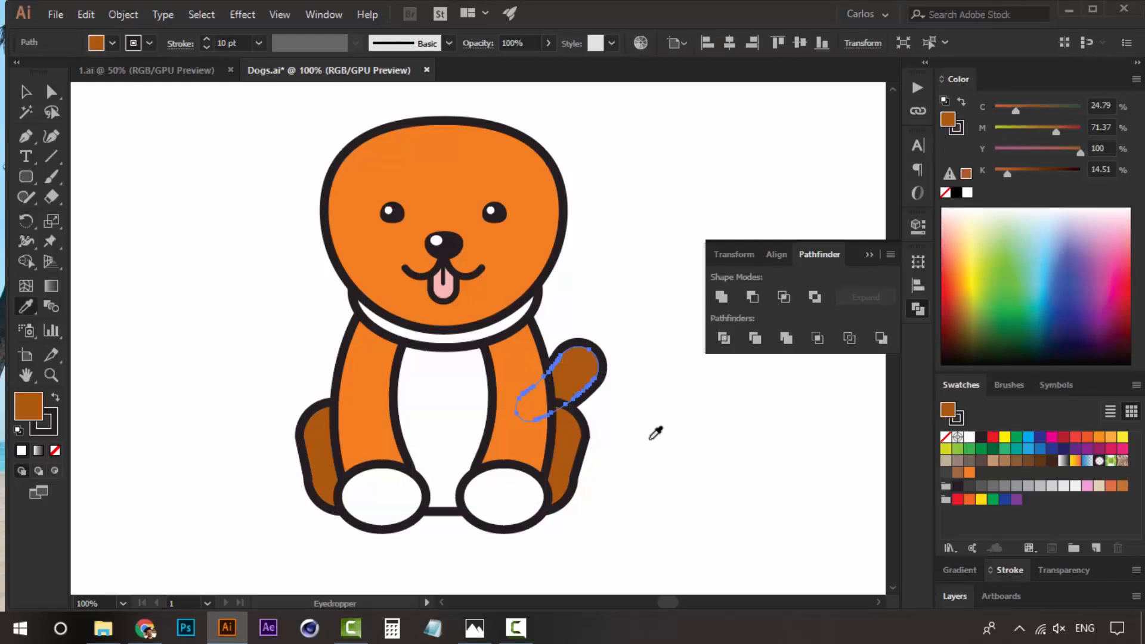
{"action": "key", "text": "a"}
{"action": "left_click", "coordinate": [648, 440]}
- Check the corgi puppy's colouring in the Photos reference image and return to the Illustrator drawing
{"action": "left_click_drag", "start_coordinate": [563, 419], "coordinate": [571, 410]}
{"action": "left_click", "coordinate": [475, 628]}
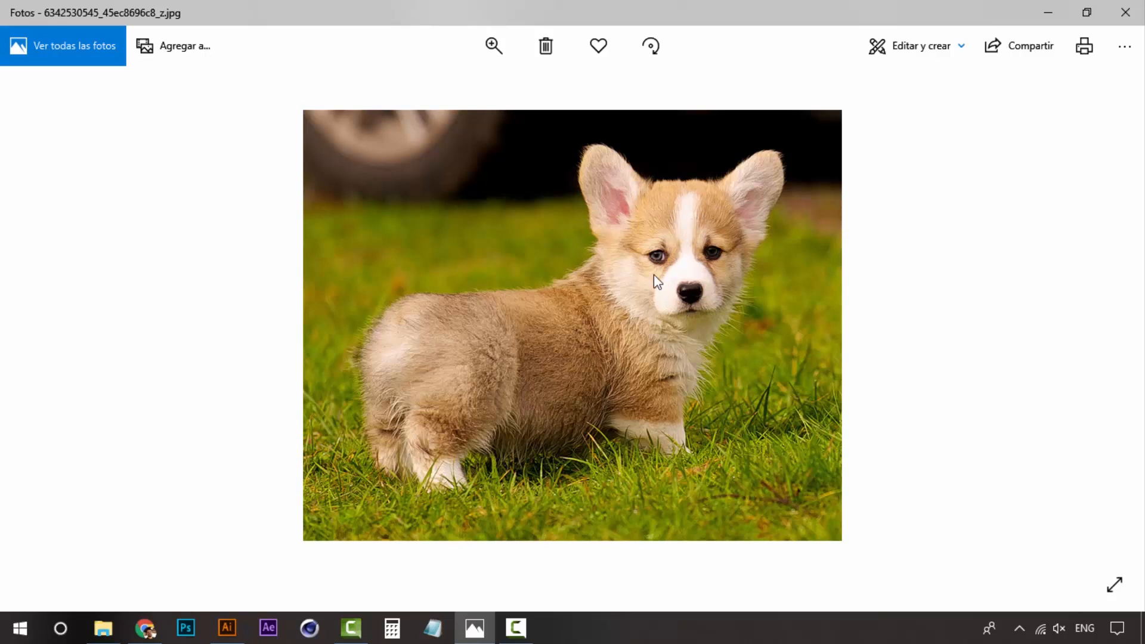
{"action": "left_click", "coordinate": [480, 639]}
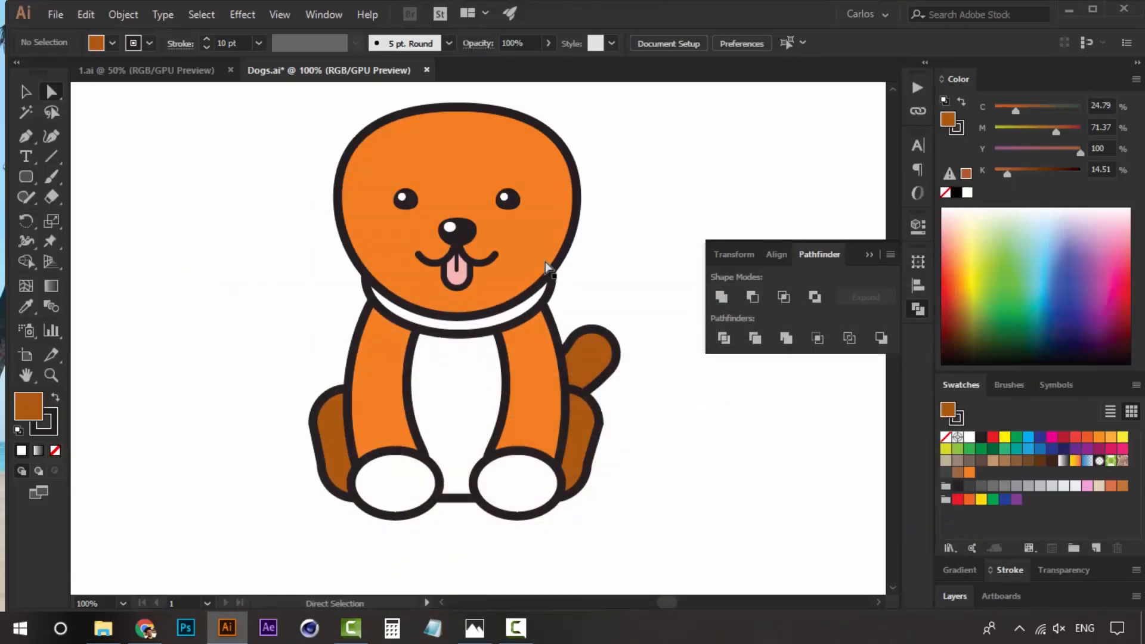
- Select the white collar ellipse beneath the dog's head
{"action": "left_click", "coordinate": [474, 410]}
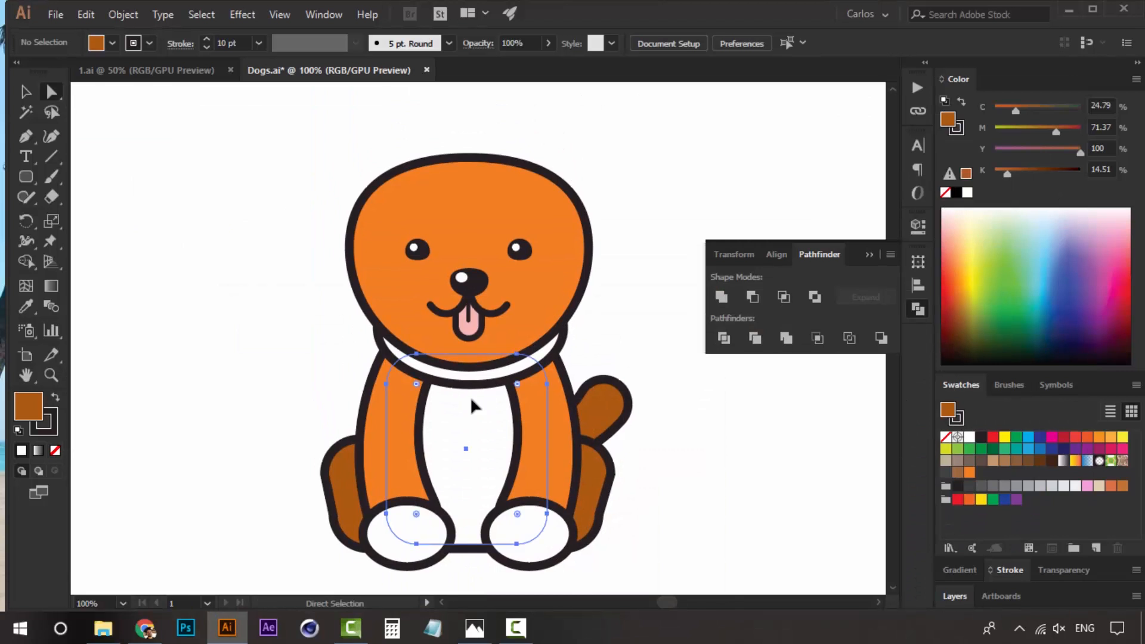
{"action": "left_click", "coordinate": [633, 388]}
{"action": "left_click", "coordinate": [530, 368]}
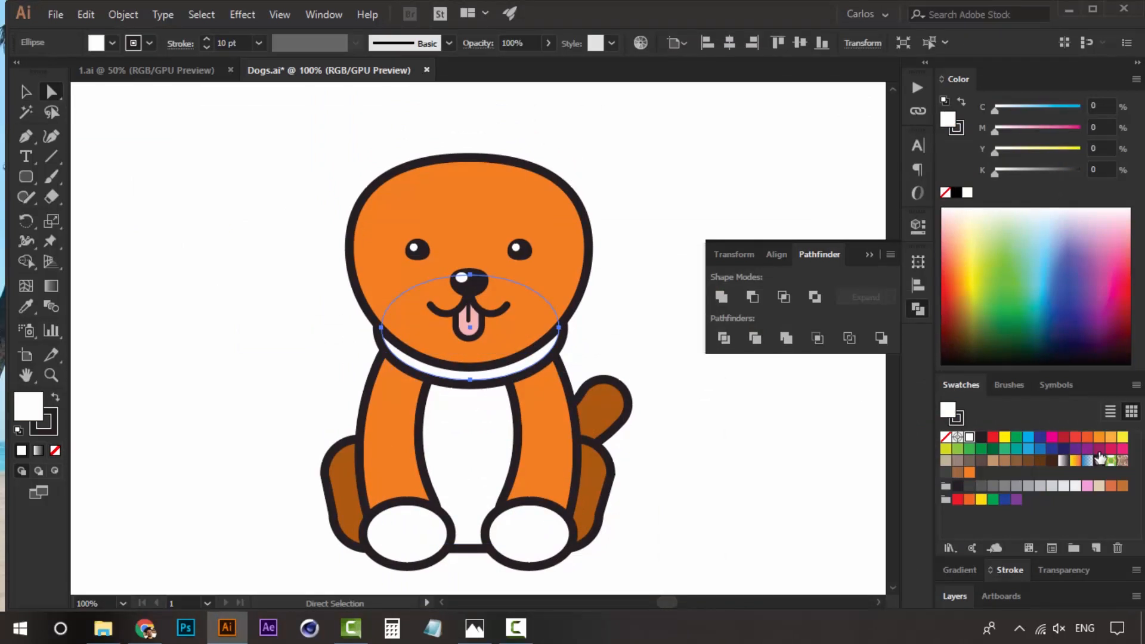
- Fill the collar ellipse beneath the dog's head with the dark blue swatch
{"action": "left_click", "coordinate": [1051, 448]}
{"action": "left_click", "coordinate": [808, 428]}
{"action": "mouse_move", "coordinate": [584, 423]}
{"action": "left_mouse_down"}
{"action": "mouse_move", "coordinate": [598, 307]}
{"action": "mouse_move", "coordinate": [606, 350]}
{"action": "mouse_move", "coordinate": [586, 428]}
{"action": "left_mouse_up"}
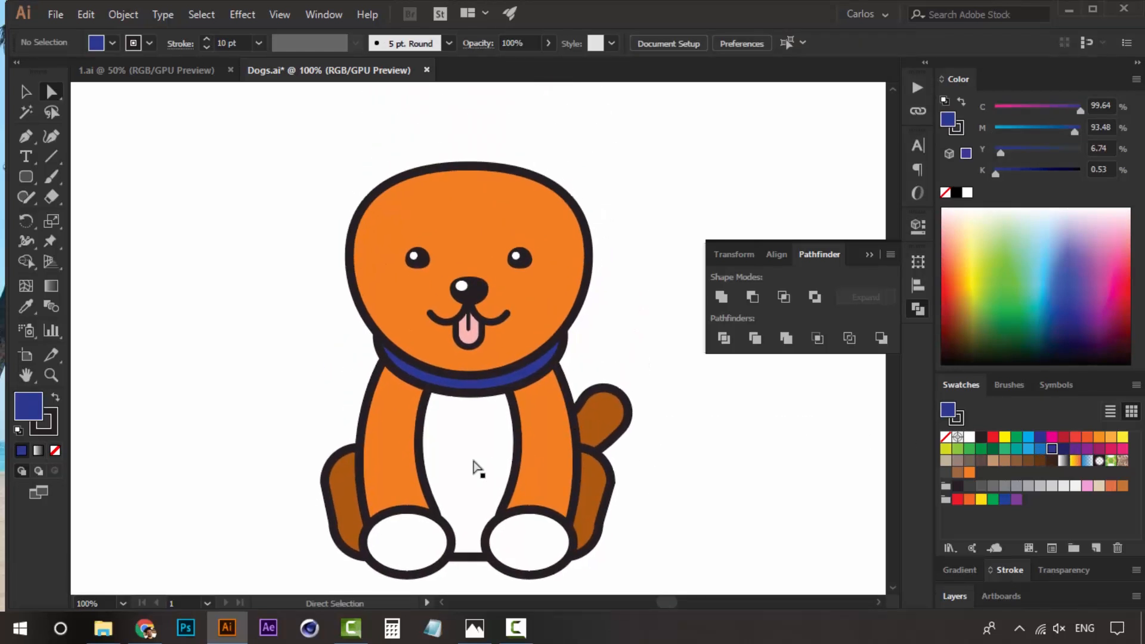
- Select the belly and both front paws and set their fill to cream with 7% yellow
{"action": "left_click", "coordinate": [474, 463]}
{"action": "left_click_drag", "start_coordinate": [484, 462], "coordinate": [458, 357]}
{"action": "key", "text": "ctrl+shift+a"}
{"action": "left_click", "coordinate": [437, 360]}
{"action": "left_click", "coordinate": [500, 439], "text": "shift"}
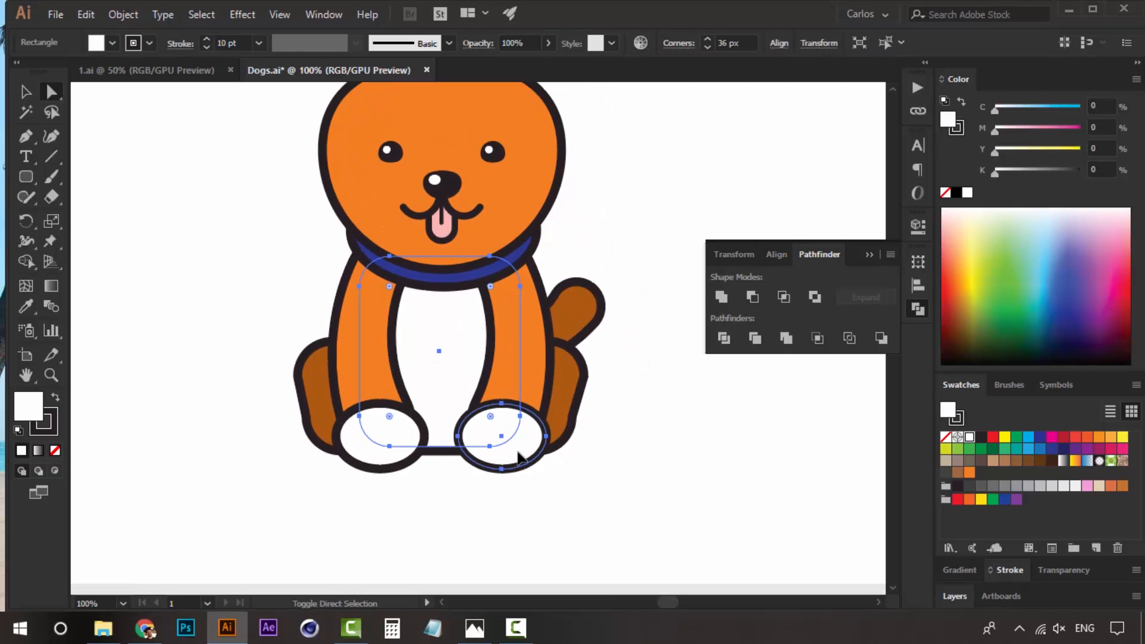
{"action": "left_click", "coordinate": [389, 424], "text": "shift"}
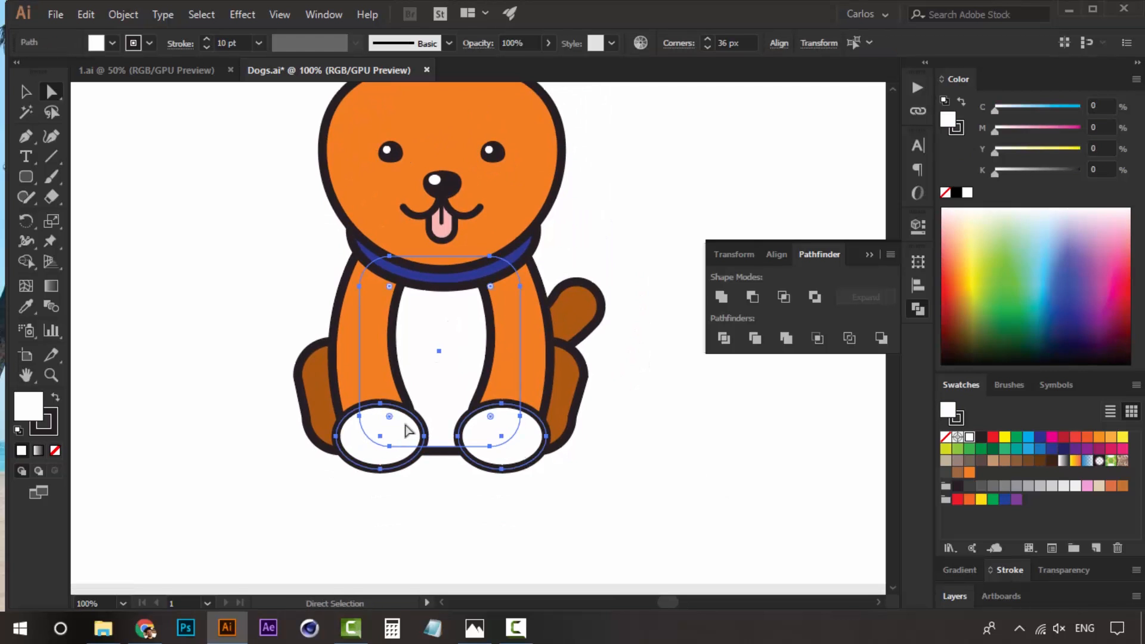
{"action": "left_click", "coordinate": [1001, 151]}
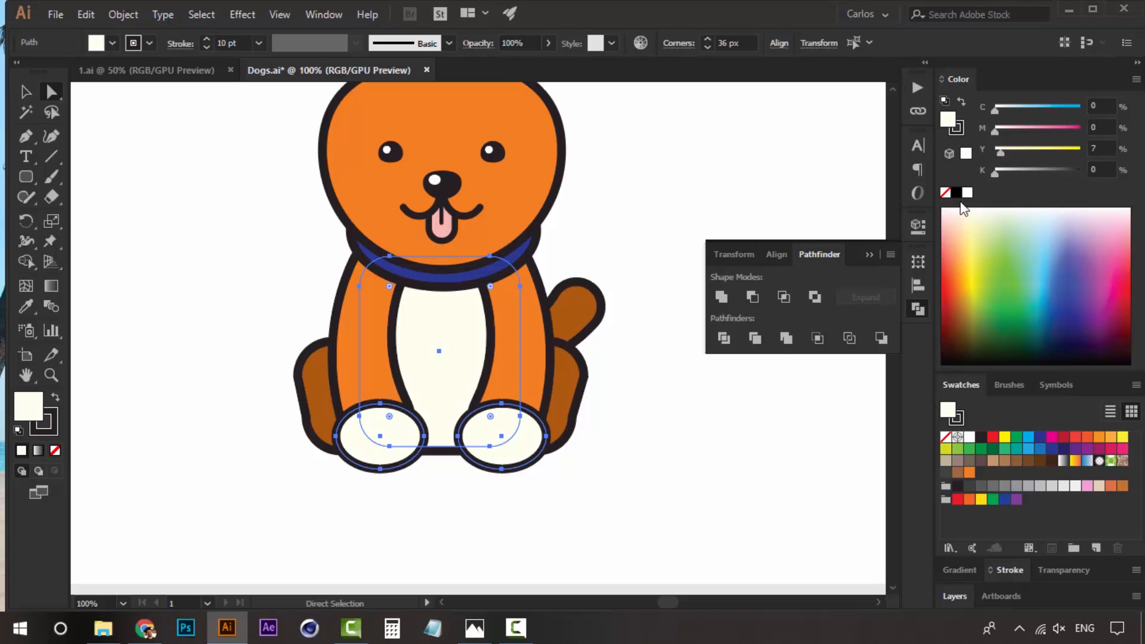
{"action": "left_click", "coordinate": [659, 427]}
{"action": "left_click_drag", "start_coordinate": [442, 342], "coordinate": [446, 406]}
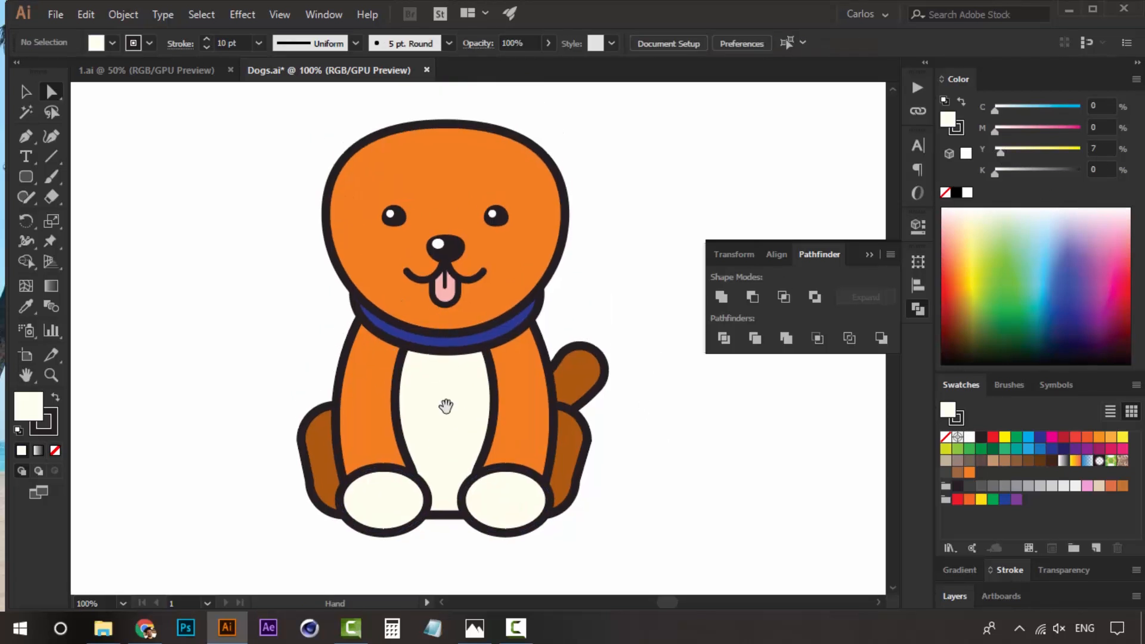
- Duplicate the orange head shape in front, scale the copy down and place it over the lower face
{"action": "left_click_drag", "start_coordinate": [430, 230], "coordinate": [381, 298]}
{"action": "left_click", "coordinate": [447, 325], "text": "ctrl"}
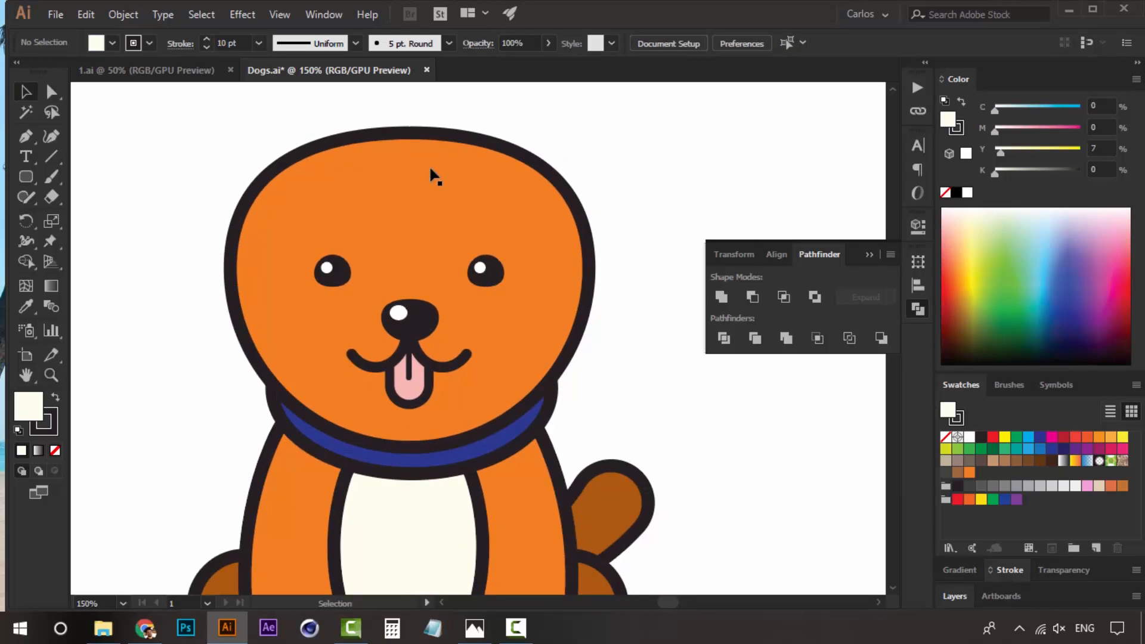
{"action": "left_click", "coordinate": [441, 178]}
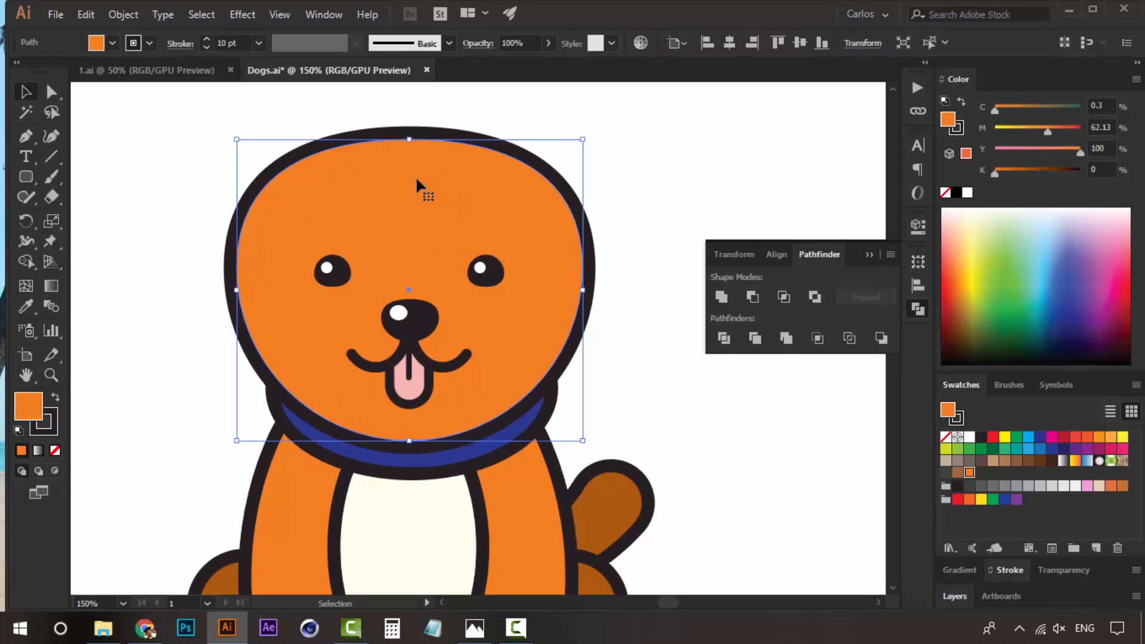
{"action": "key", "text": "ctrl+c"}
{"action": "key", "text": "ctrl+f"}
{"action": "left_click_drag", "start_coordinate": [592, 293], "coordinate": [217, 245]}
{"action": "left_click_drag", "start_coordinate": [583, 142], "coordinate": [524, 161]}
{"action": "left_click_drag", "start_coordinate": [449, 199], "coordinate": [449, 249]}
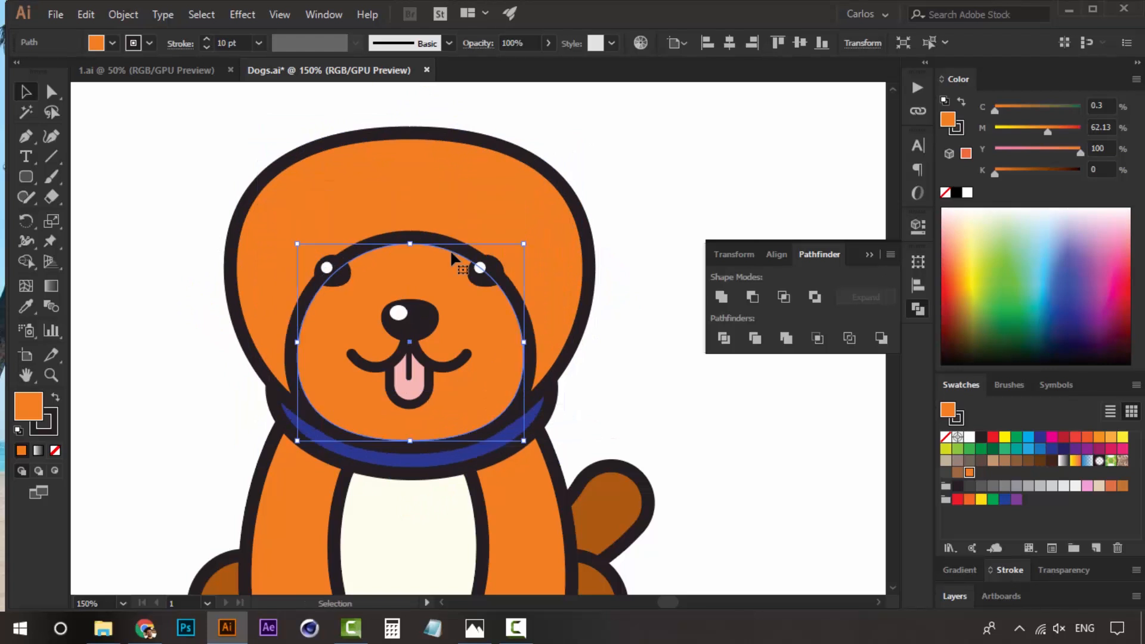
- Remove the stroke from the smaller head copy and fill it with white
{"action": "left_click", "coordinate": [953, 132]}
{"action": "left_click", "coordinate": [944, 193]}
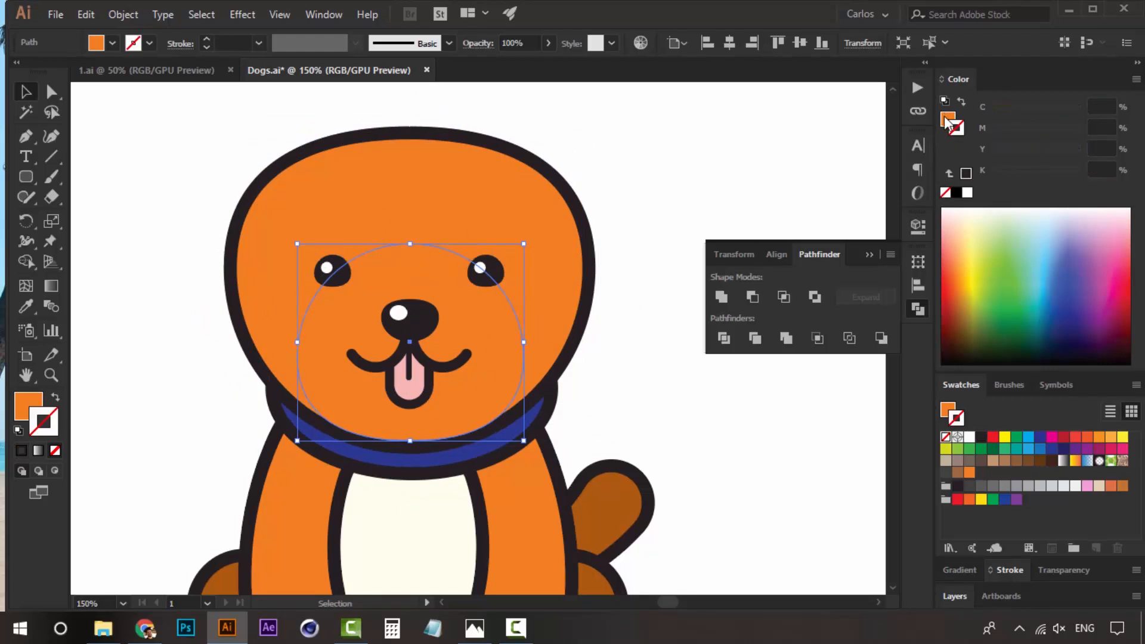
{"action": "left_click", "coordinate": [948, 121]}
{"action": "left_click", "coordinate": [967, 193]}
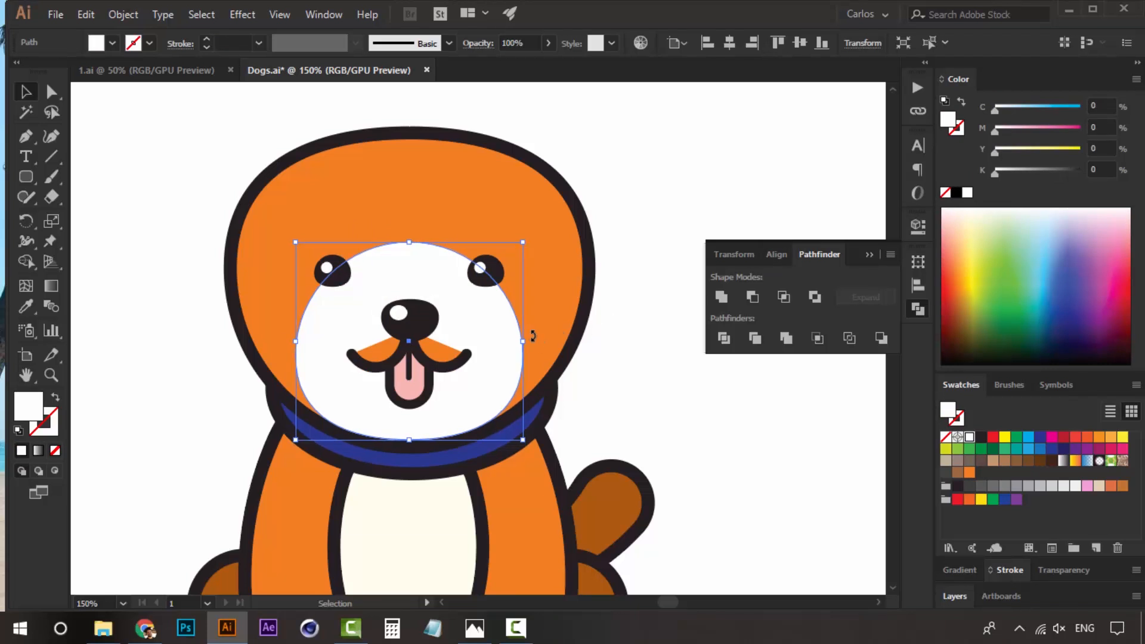
- Shrink the white muzzle patch and move it down to the lower edge of the head, below the eyes
{"action": "key", "text": "Up"}
{"action": "key", "text": "Up"}
{"action": "key", "text": "Up"}
{"action": "key", "text": "Down"}
{"action": "key", "text": "Down"}
{"action": "key", "text": "Right"}
{"action": "key", "text": "Down"}
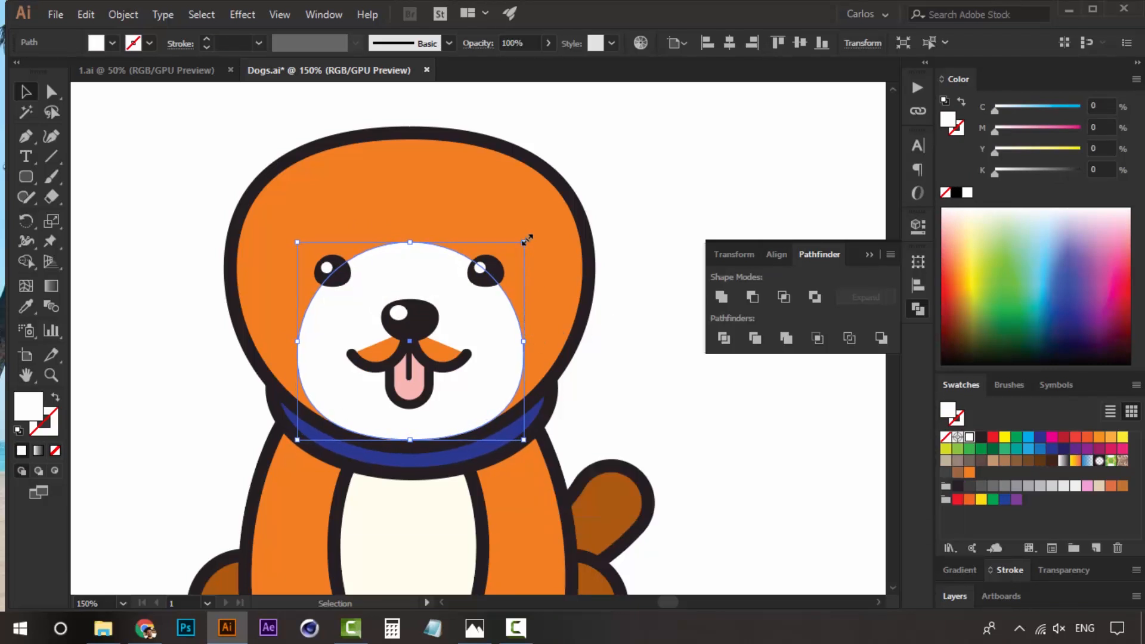
{"action": "left_click_drag", "start_coordinate": [526, 239], "coordinate": [506, 256]}
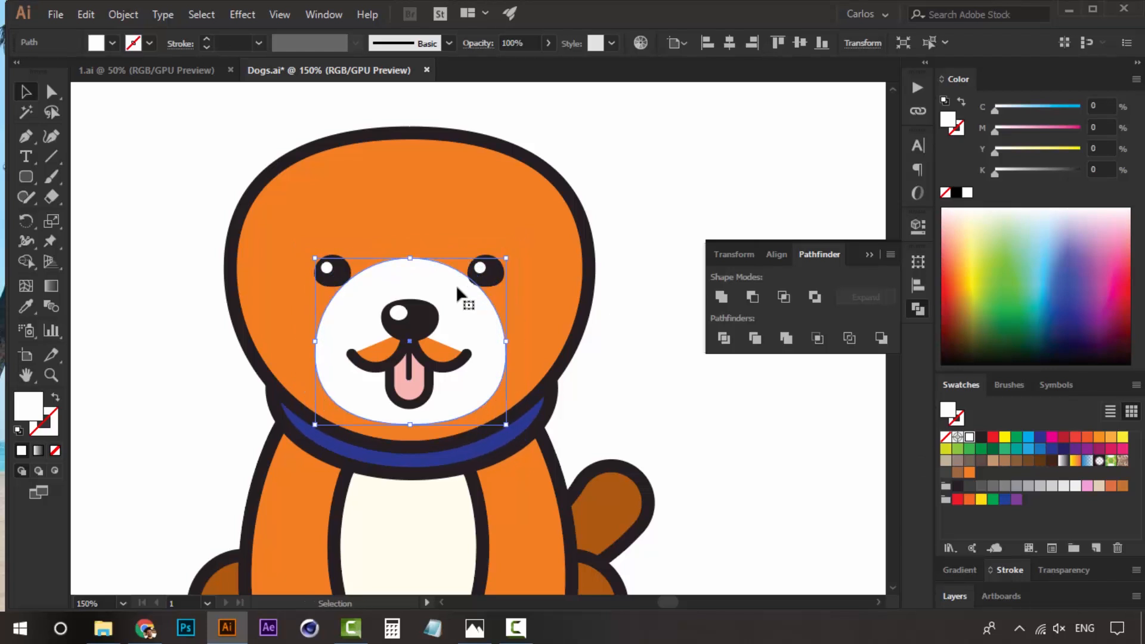
{"action": "left_click_drag", "start_coordinate": [451, 307], "coordinate": [451, 307]}
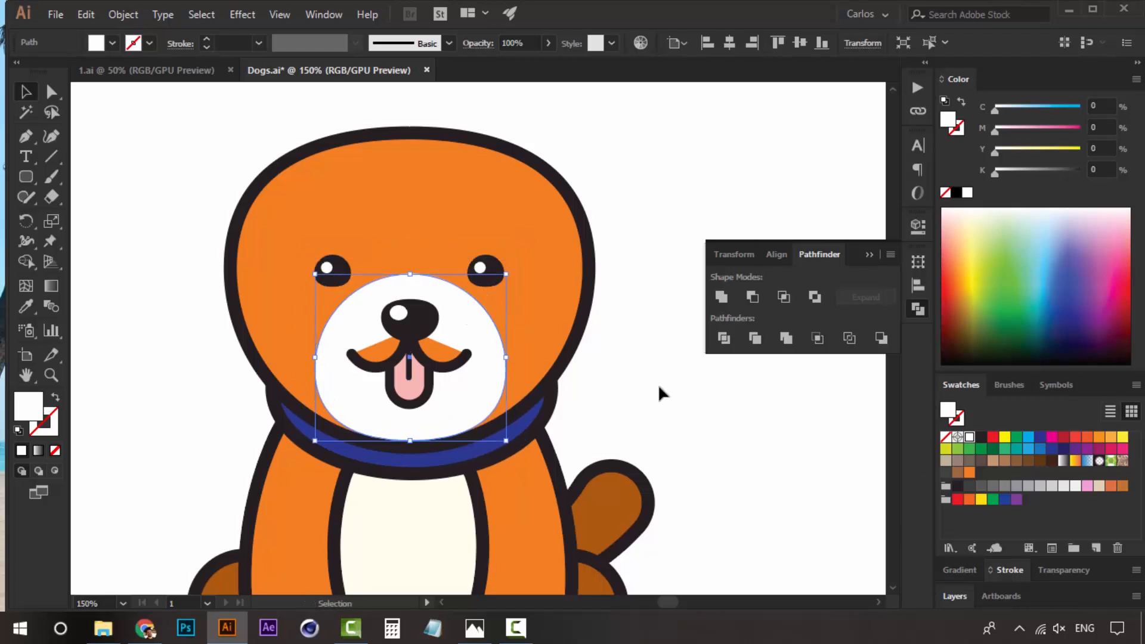
{"action": "key", "text": "Up"}
{"action": "key", "text": "Left"}
{"action": "key", "text": "Down"}
{"action": "key", "text": "Down"}
{"action": "left_click", "coordinate": [690, 444]}
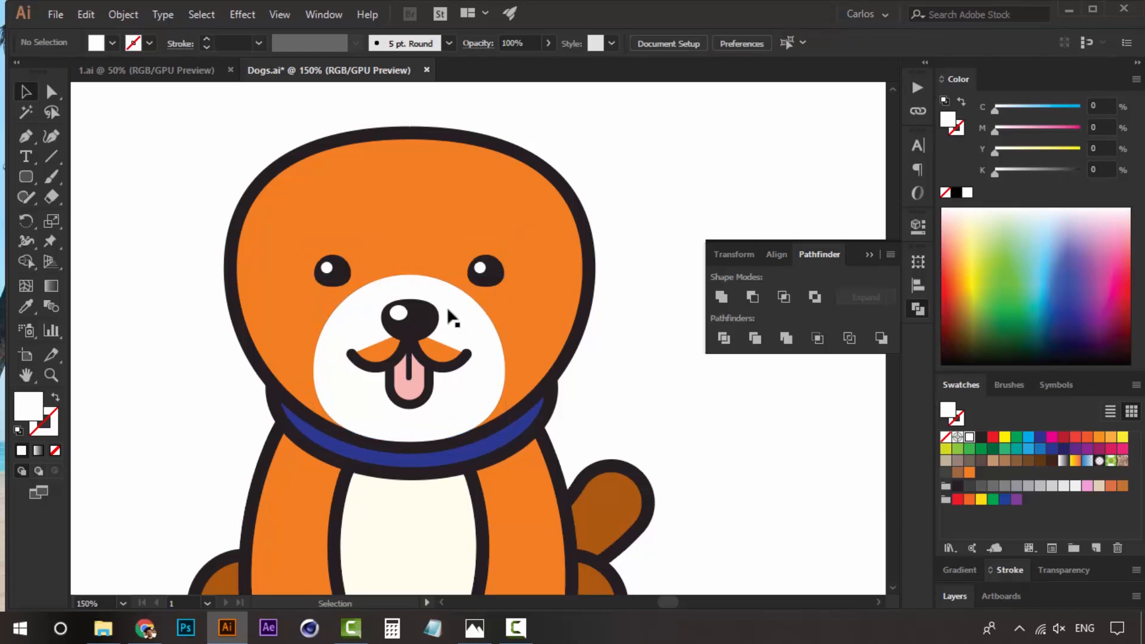
- Change the fill of both mouth curves to white
{"action": "left_click", "coordinate": [456, 360]}
{"action": "left_click", "coordinate": [391, 363], "text": "shift"}
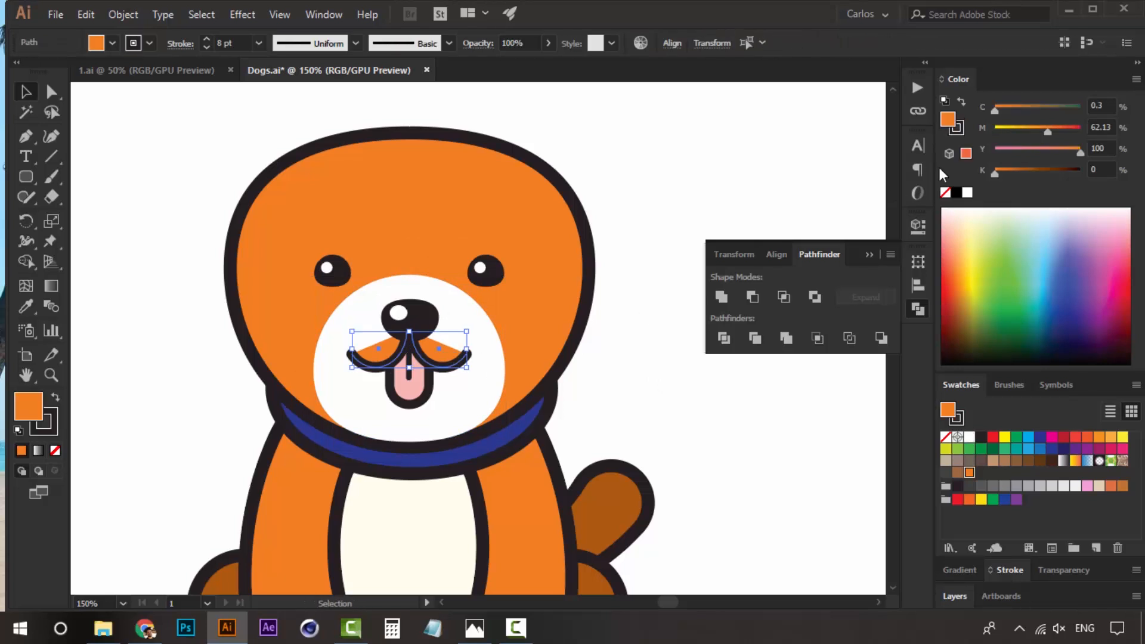
{"action": "left_click", "coordinate": [965, 192]}
{"action": "left_click", "coordinate": [698, 421]}
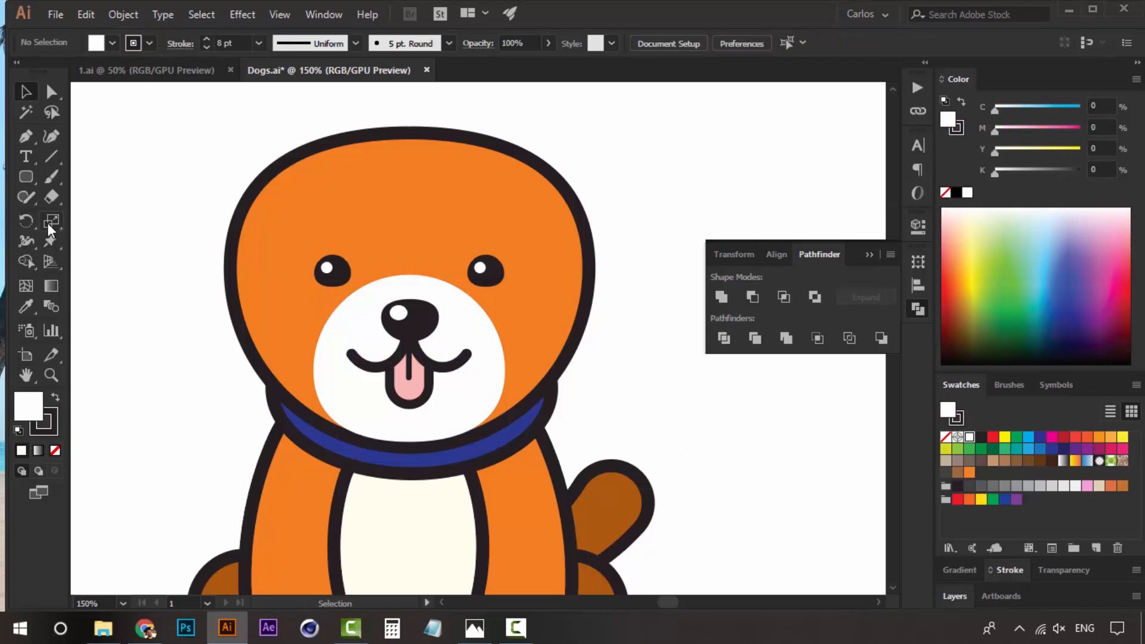
- Draw a tall, narrow white ellipse on the forehead down to the nose, with no stroke
{"action": "left_click_drag", "start_coordinate": [27, 178], "coordinate": [110, 213]}
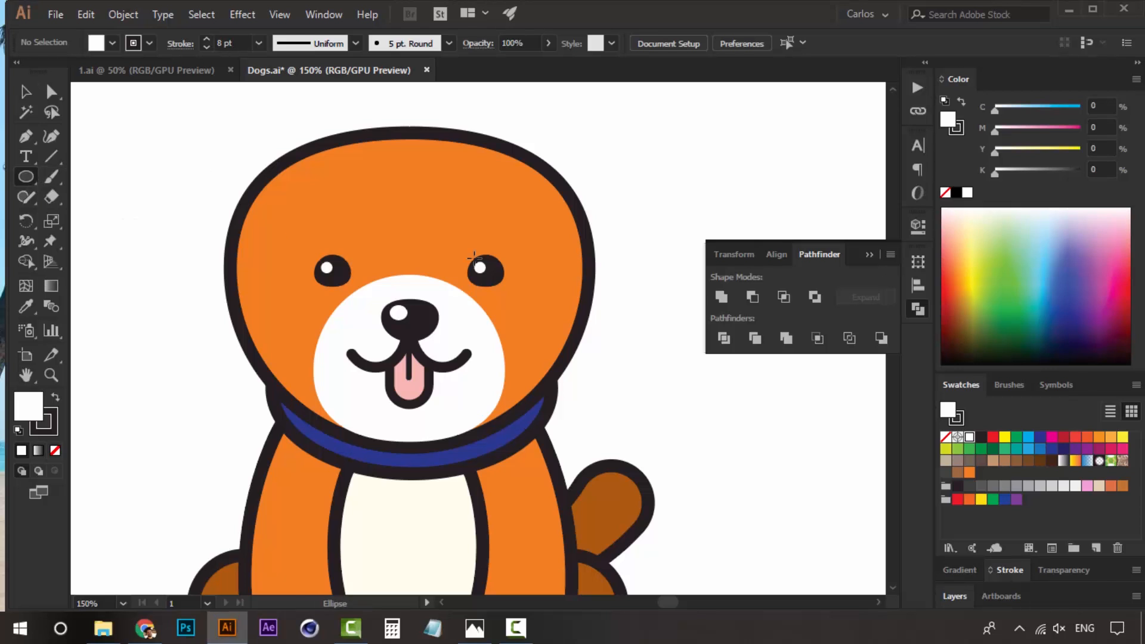
{"action": "left_click_drag", "start_coordinate": [399, 177], "coordinate": [429, 303]}
{"action": "key", "text": "v"}
{"action": "left_click", "coordinate": [960, 130]}
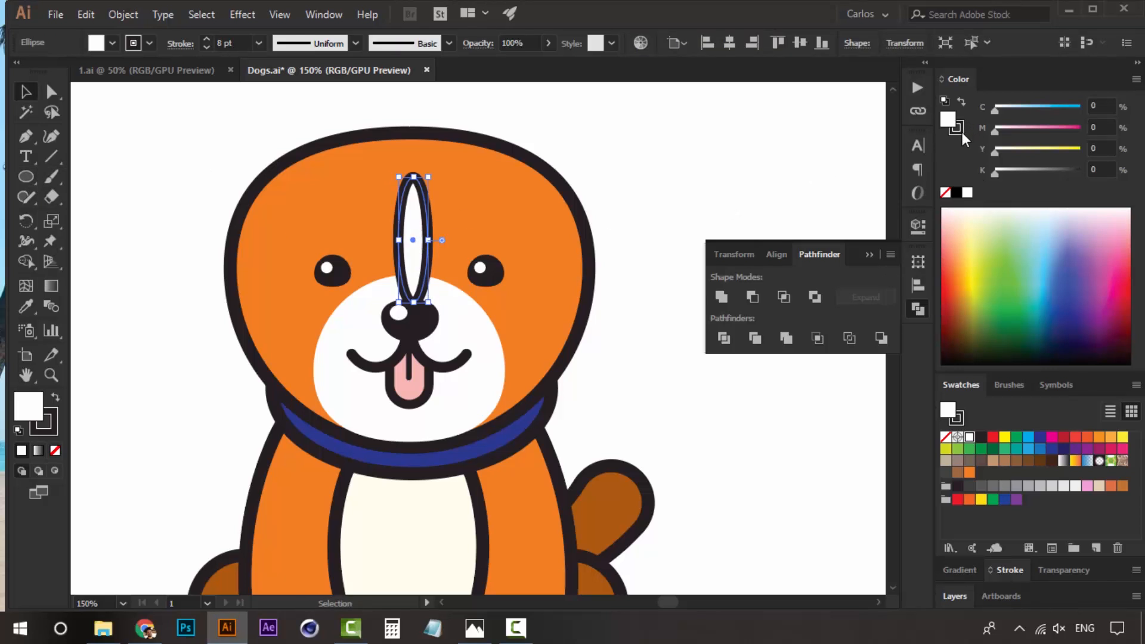
{"action": "key", "text": "slash"}
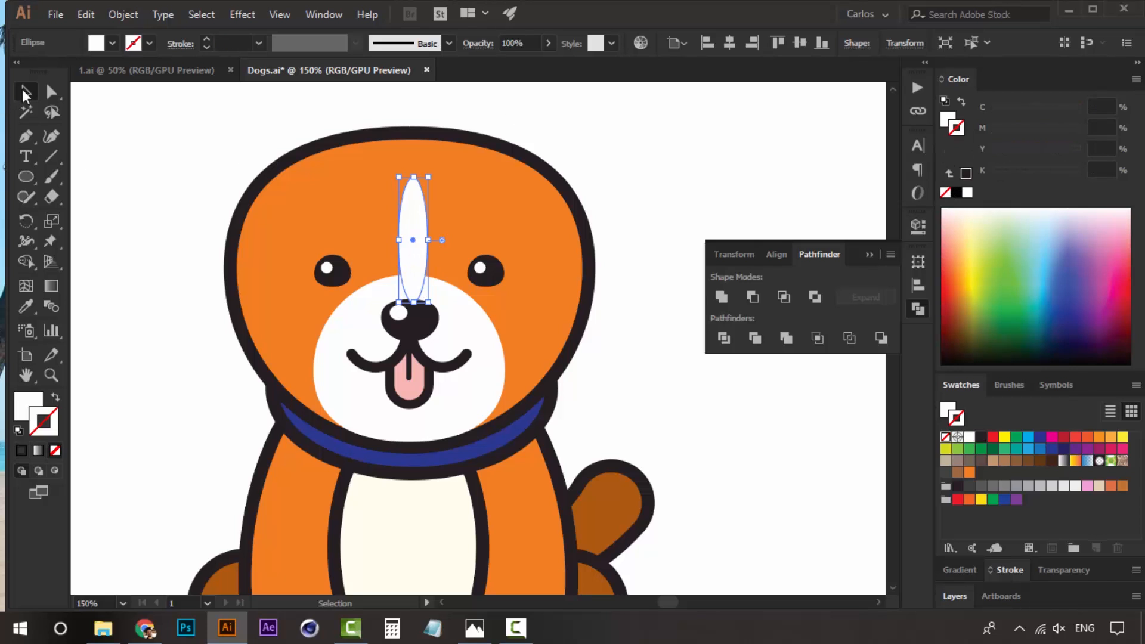
- Nudge the forehead ellipse slightly left and down to centre it above the nose
{"action": "key", "text": "Left"}
{"action": "key", "text": "Left"}
{"action": "key", "text": "Down"}
{"action": "key", "text": "Down"}
{"action": "key", "text": "Down"}
{"action": "key", "text": "Left"}
{"action": "key", "text": "Left"}
{"action": "key", "text": "Left"}
{"action": "key", "text": "Down"}
{"action": "key", "text": "Down"}
{"action": "key", "text": "Down"}
{"action": "key", "text": "Right"}
{"action": "key", "text": "Right"}
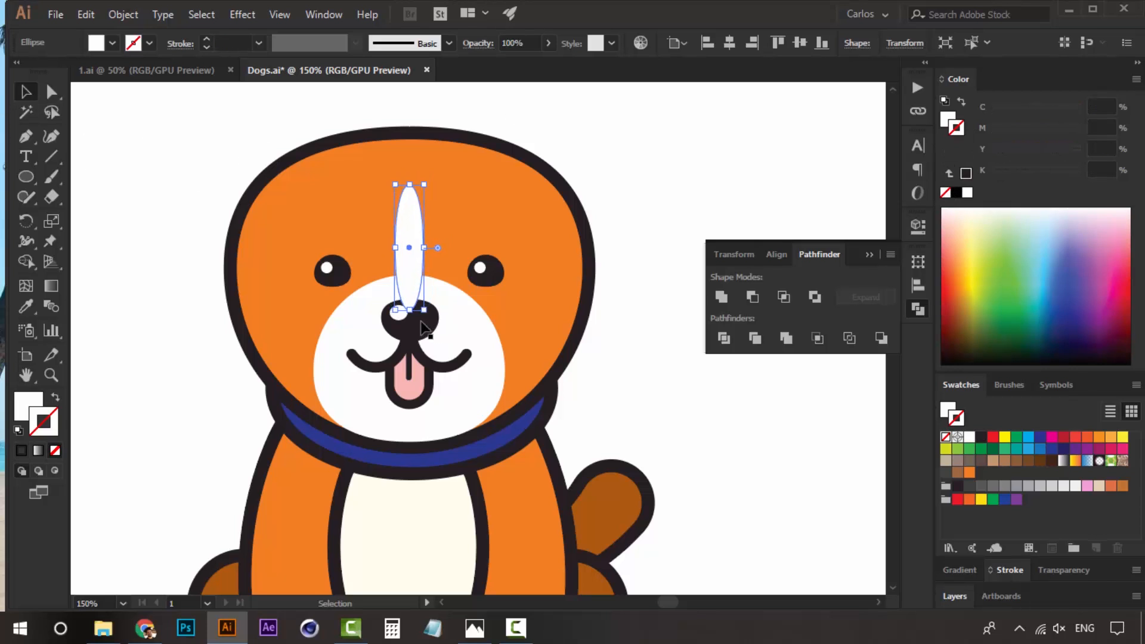
- Bring the nose group to the front, above the forehead stripe
{"action": "left_click", "coordinate": [418, 326]}
{"action": "right_click", "coordinate": [414, 325]}
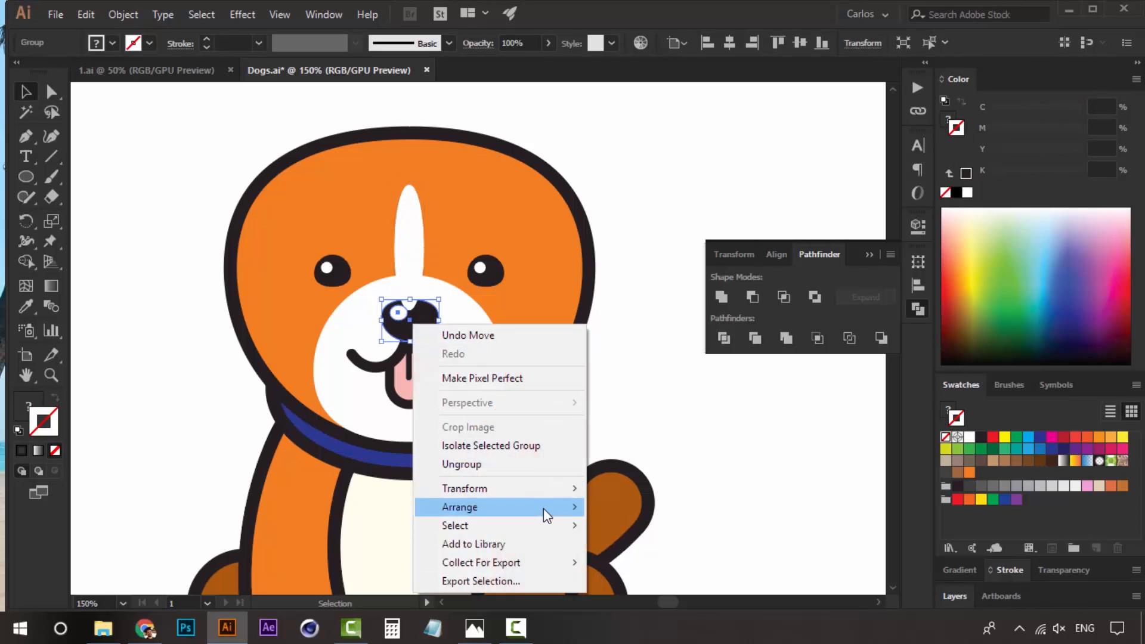
{"action": "mouse_move", "coordinate": [542, 508]}
{"action": "left_click", "coordinate": [621, 507]}
{"action": "left_click", "coordinate": [628, 363]}
{"action": "scroll", "coordinate": [511, 353], "scroll_direction": "up", "scroll_amount": 3}
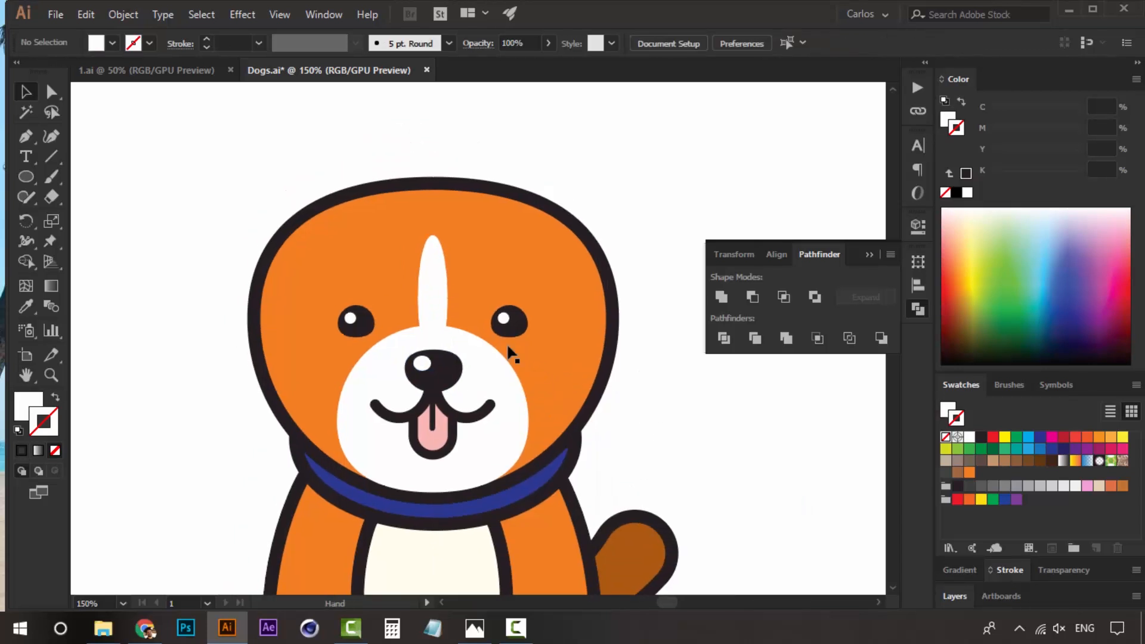
- Examine the whole coloured dog at reduced size, then its face up close
{"action": "key", "text": "z"}
{"action": "left_click", "coordinate": [511, 379], "text": "alt"}
{"action": "left_click", "coordinate": [511, 379], "text": "alt"}
{"action": "left_click", "coordinate": [511, 379], "text": "alt"}
{"action": "left_click_drag", "start_coordinate": [486, 335], "coordinate": [511, 379]}
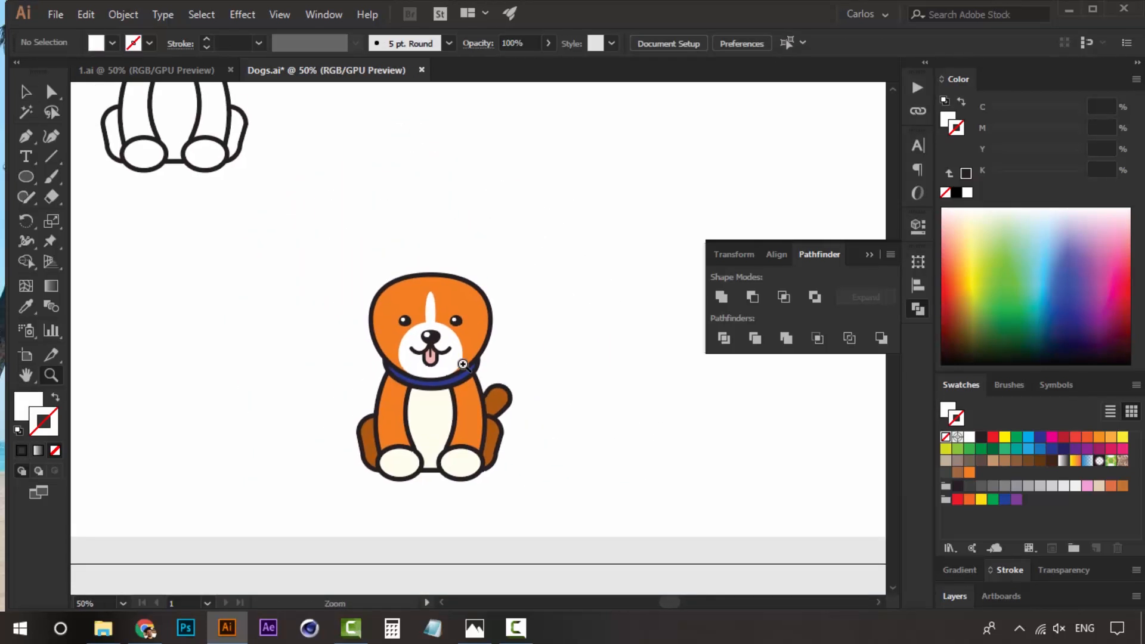
{"action": "left_click", "coordinate": [463, 364]}
{"action": "left_click", "coordinate": [463, 364]}
{"action": "left_click_drag", "start_coordinate": [476, 322], "coordinate": [472, 399]}
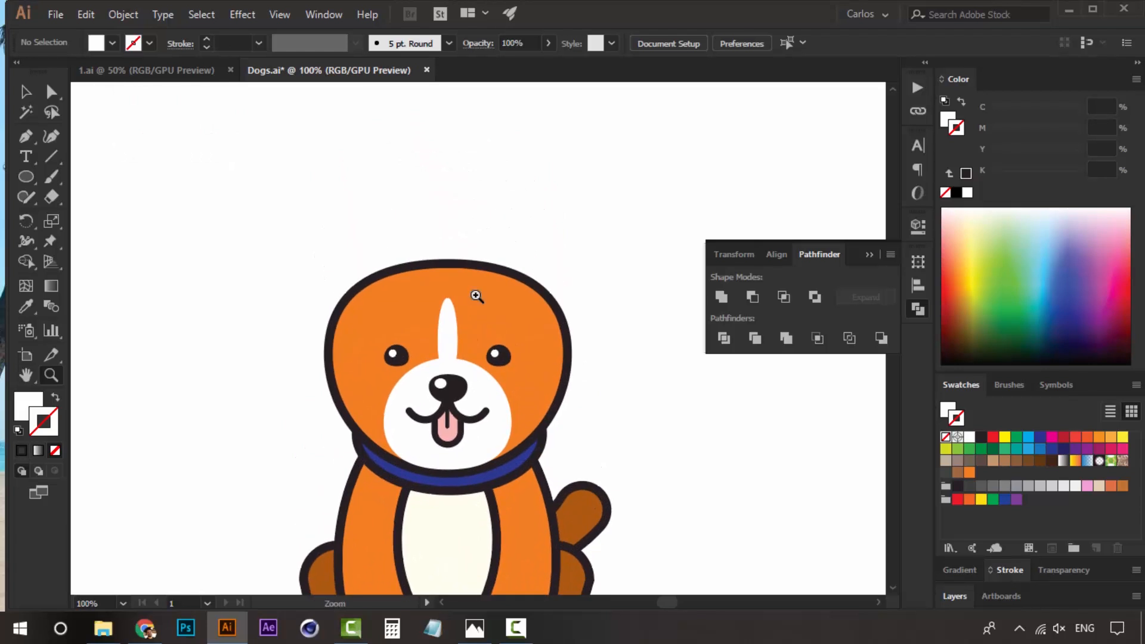
{"action": "left_click", "coordinate": [476, 295]}
{"action": "left_click_drag", "start_coordinate": [488, 304], "coordinate": [525, 94]}
- Give the forehead stripe and muzzle patch the belly's cream fill, without a stroke
{"action": "key", "text": "a"}
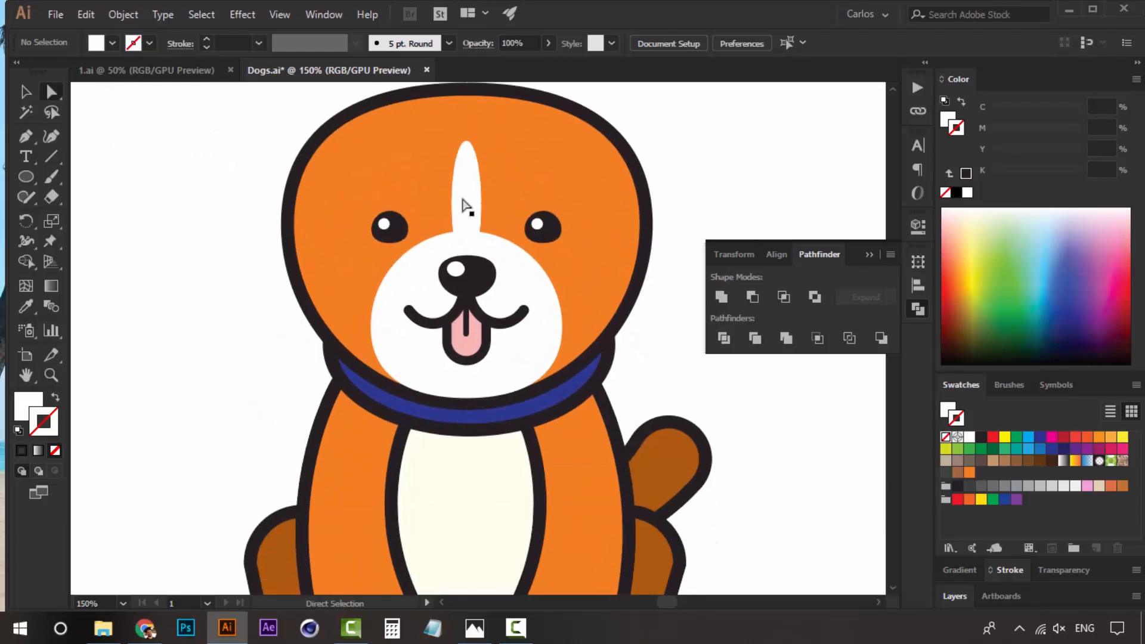
{"action": "left_click", "coordinate": [463, 202]}
{"action": "left_click", "coordinate": [545, 353], "text": "shift"}
{"action": "scroll", "coordinate": [525, 369], "scroll_direction": "down", "scroll_amount": 3}
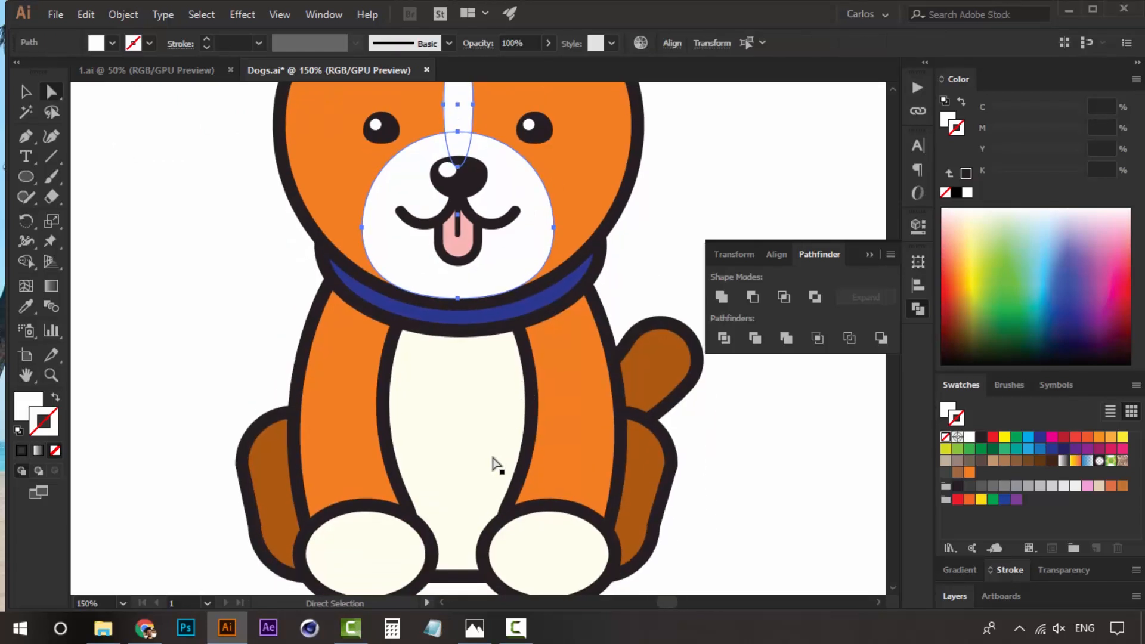
{"action": "key", "text": "i"}
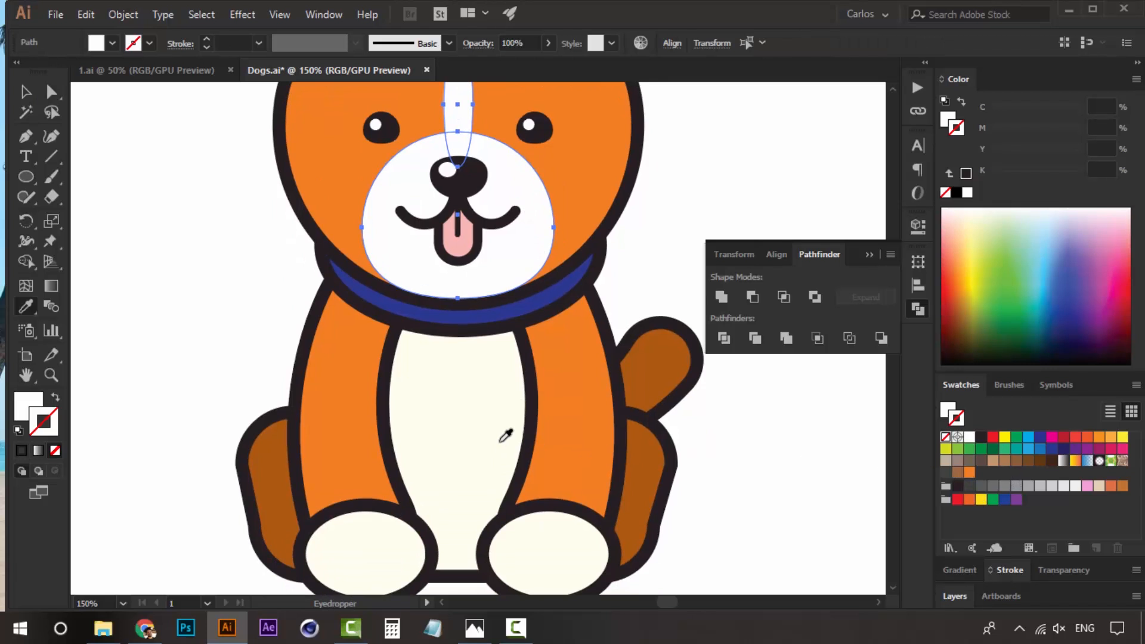
{"action": "left_click", "coordinate": [472, 413]}
{"action": "left_click", "coordinate": [945, 192]}
- Select both mouth curves and set their fill's yellow value to 7%
{"action": "left_click_drag", "start_coordinate": [652, 155], "coordinate": [632, 311]}
{"action": "key", "text": "a"}
{"action": "left_click", "coordinate": [650, 218]}
{"action": "left_click_drag", "start_coordinate": [590, 198], "coordinate": [597, 266]}
{"action": "left_click", "coordinate": [489, 444]}
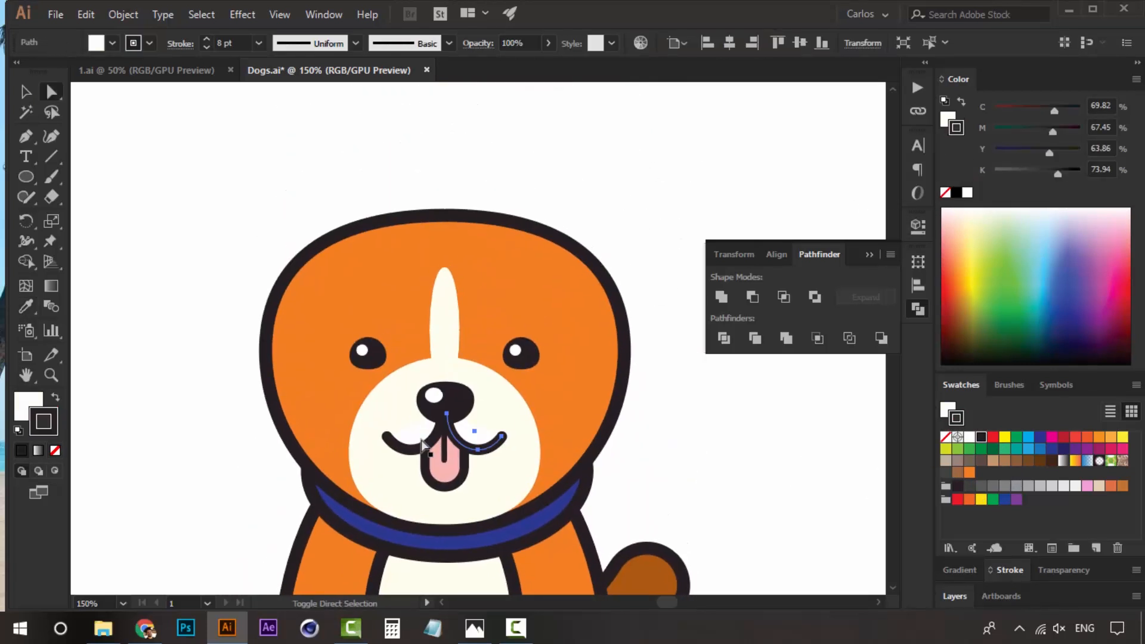
{"action": "left_click", "coordinate": [944, 120]}
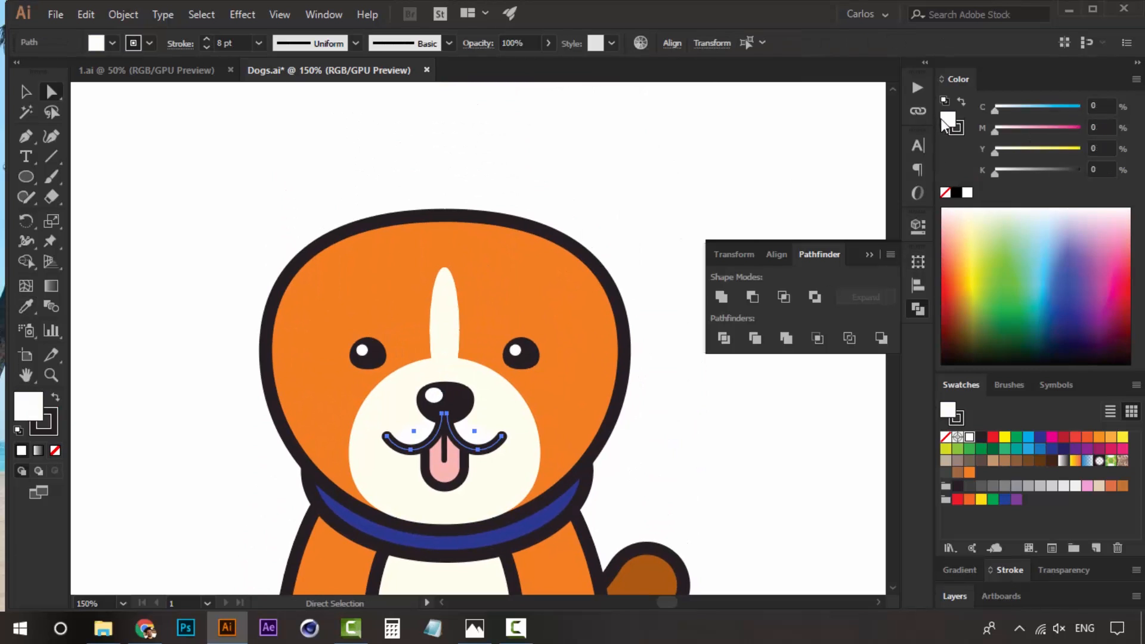
{"action": "left_click", "coordinate": [1092, 149]}
{"action": "type", "text": "7"}
{"action": "left_click", "coordinate": [751, 174]}
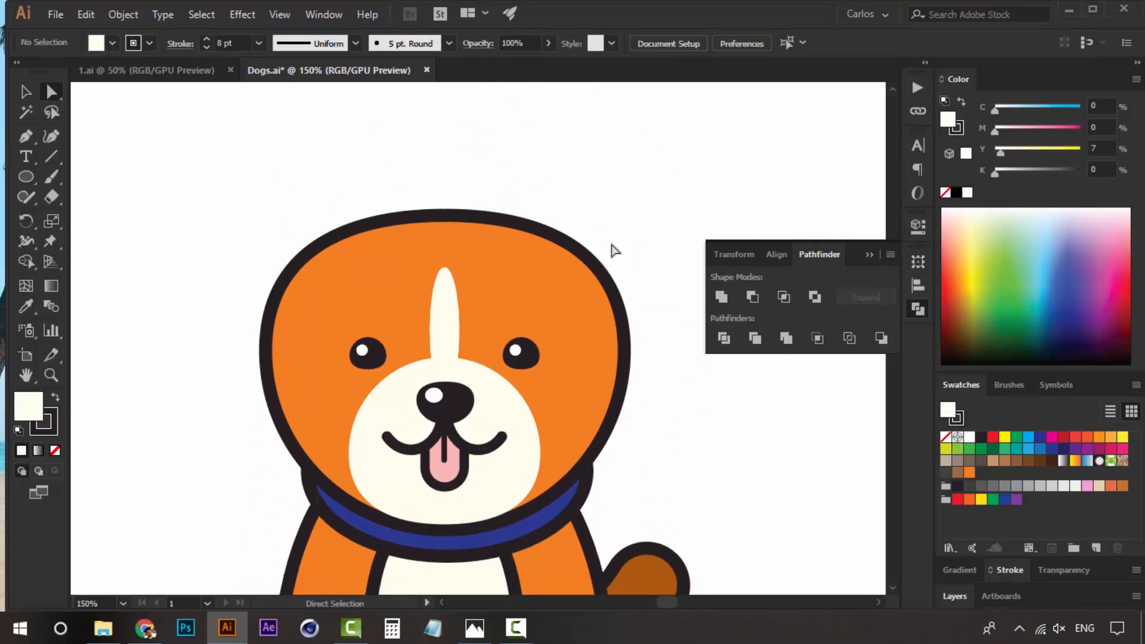
- View the corgi reference photo in the Photos app, then return to the drawing in Illustrator
{"action": "left_click_drag", "start_coordinate": [494, 218], "coordinate": [487, 301]}
{"action": "left_click", "coordinate": [474, 627]}
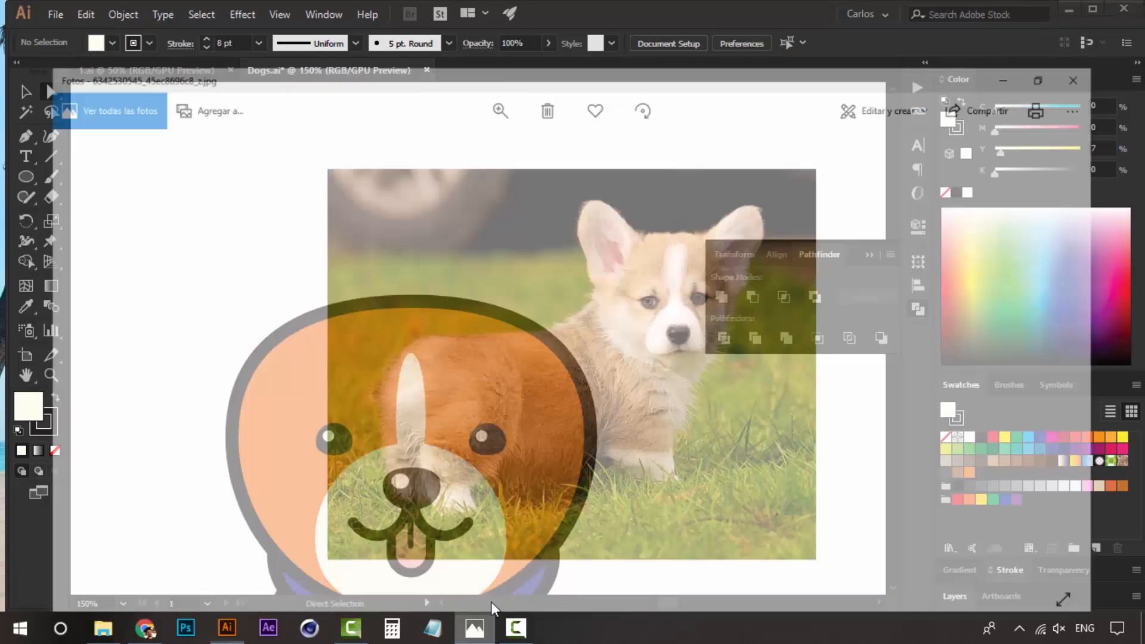
{"action": "left_click", "coordinate": [475, 626]}
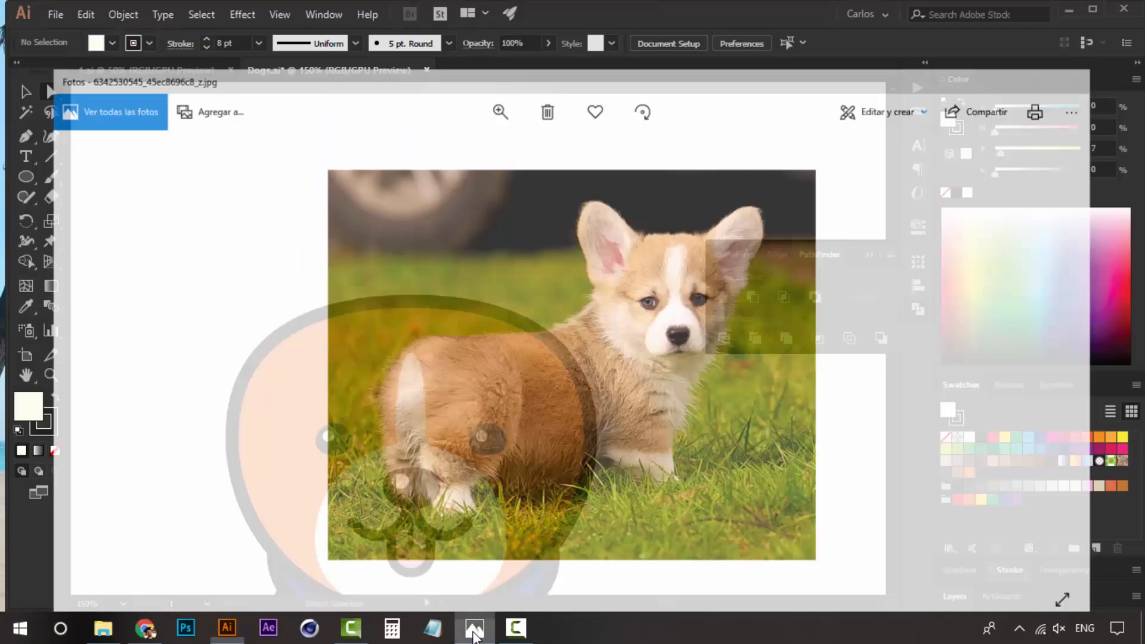
- Draw a three-sided polygon beside the top of the head as an ear and adjust its size and position
{"action": "left_click_drag", "start_coordinate": [18, 178], "coordinate": [127, 245]}
{"action": "scroll", "coordinate": [477, 286], "scroll_direction": "right", "scroll_amount": 4}
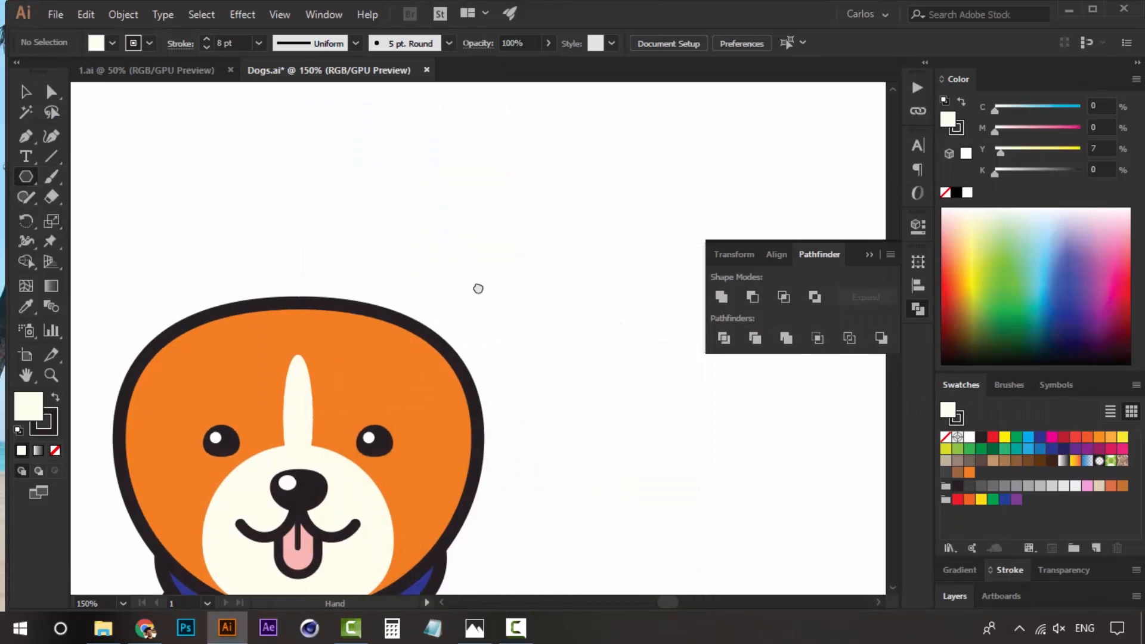
{"action": "left_click_drag", "start_coordinate": [482, 225], "coordinate": [572, 282]}
{"action": "key", "text": "Up"}
{"action": "key", "text": "Up"}
{"action": "key", "text": "Up"}
{"action": "key", "text": "Down"}
{"action": "key", "text": "Down"}
{"action": "key", "text": "Down"}
{"action": "key", "text": "v"}
{"action": "left_click_drag", "start_coordinate": [519, 242], "coordinate": [595, 271]}
{"action": "key", "text": "space"}
{"action": "left_click_drag", "start_coordinate": [582, 338], "coordinate": [523, 317]}
- Sample the head with the Eyedropper to give the triangle its orange fill and 10 pt dark outline
{"action": "key", "text": "i"}
{"action": "left_click", "coordinate": [353, 352]}
{"action": "scroll", "coordinate": [421, 322], "scroll_direction": "up", "scroll_amount": 3}
{"action": "key", "text": "v"}
- Start the Round Corners effect on the ear triangle with preview enabled and try a 50 px radius
{"action": "left_click", "coordinate": [243, 15]}
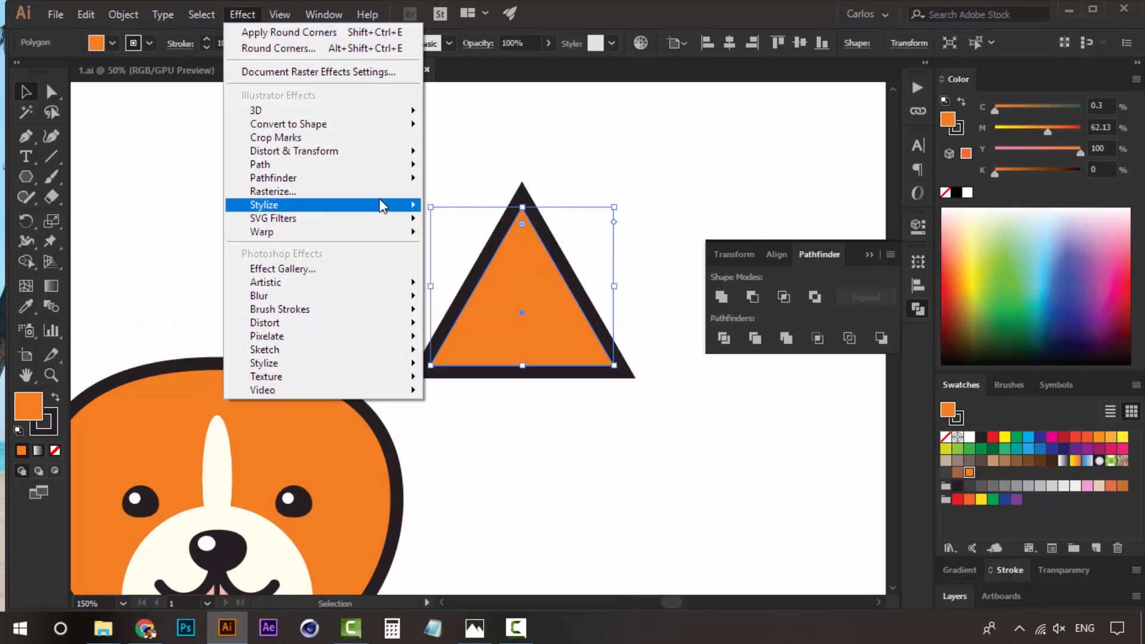
{"action": "mouse_move", "coordinate": [371, 208]}
{"action": "left_click", "coordinate": [523, 281]}
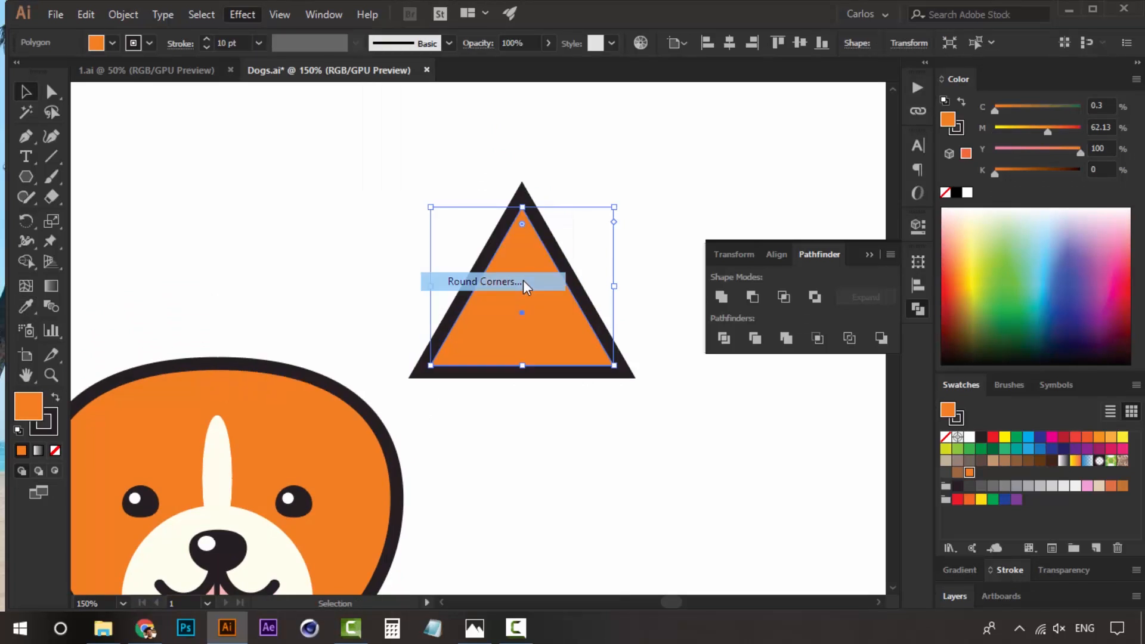
{"action": "left_click_drag", "start_coordinate": [728, 256], "coordinate": [887, 238]}
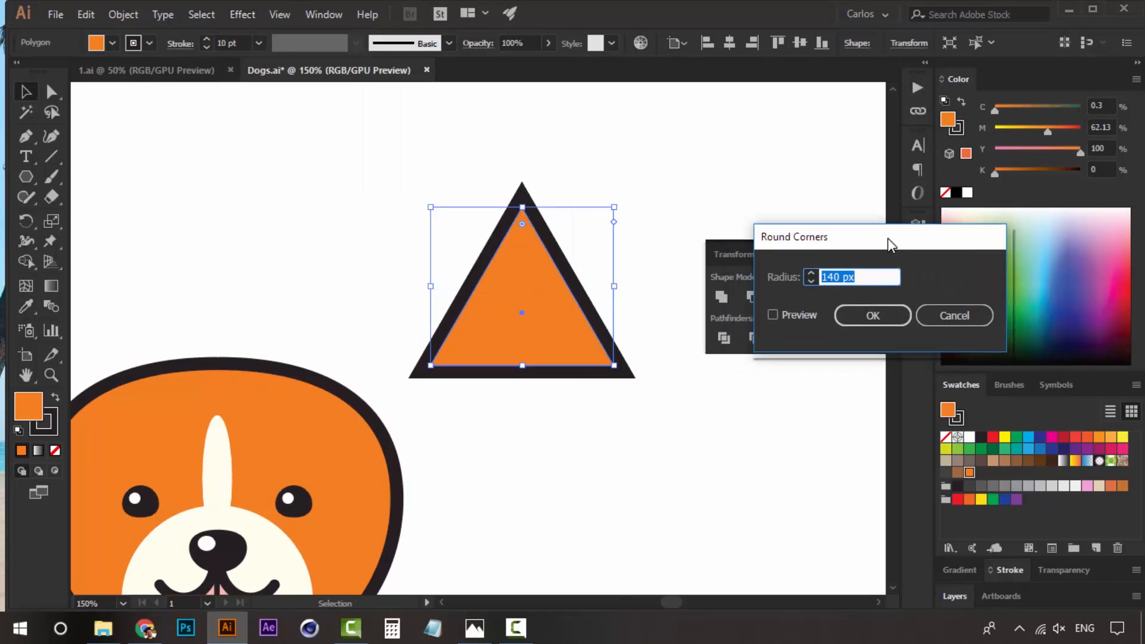
{"action": "left_click", "coordinate": [782, 313]}
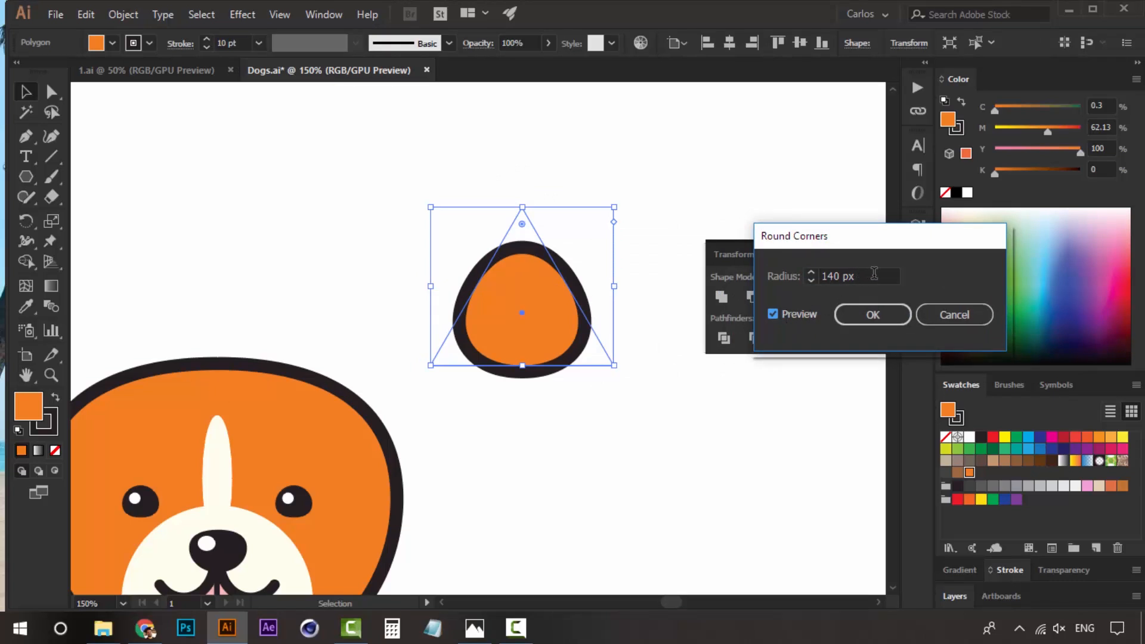
{"action": "left_click", "coordinate": [812, 280]}
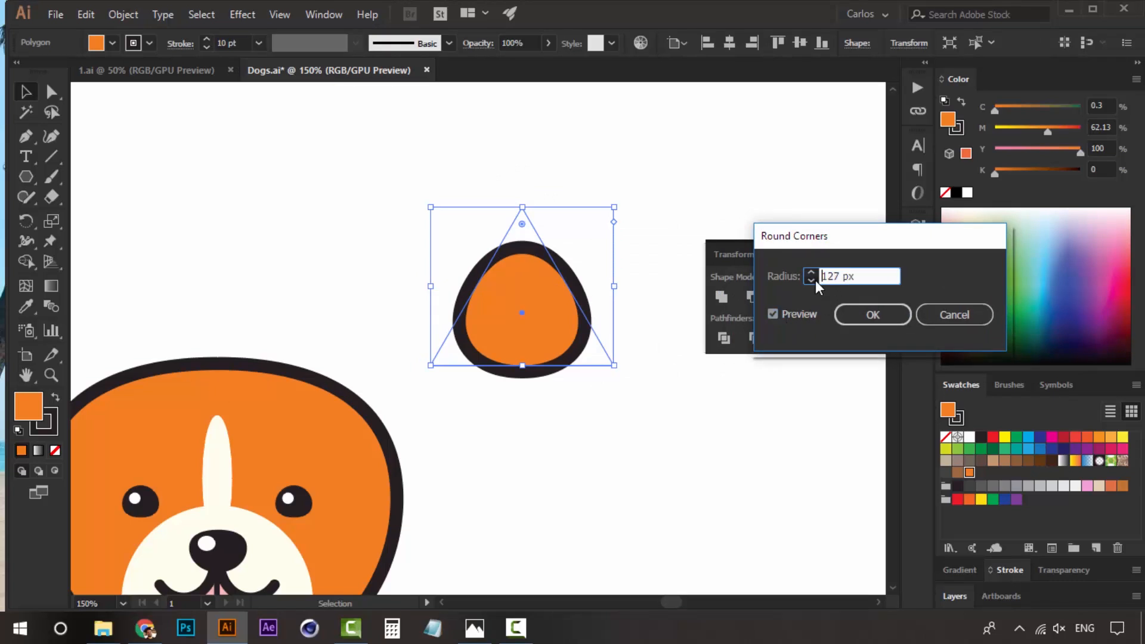
{"action": "left_click", "coordinate": [815, 281]}
{"action": "left_click", "coordinate": [815, 280]}
{"action": "left_click_drag", "start_coordinate": [873, 271], "coordinate": [775, 273]}
{"action": "type", "text": "50"}
{"action": "key", "text": "Tab"}
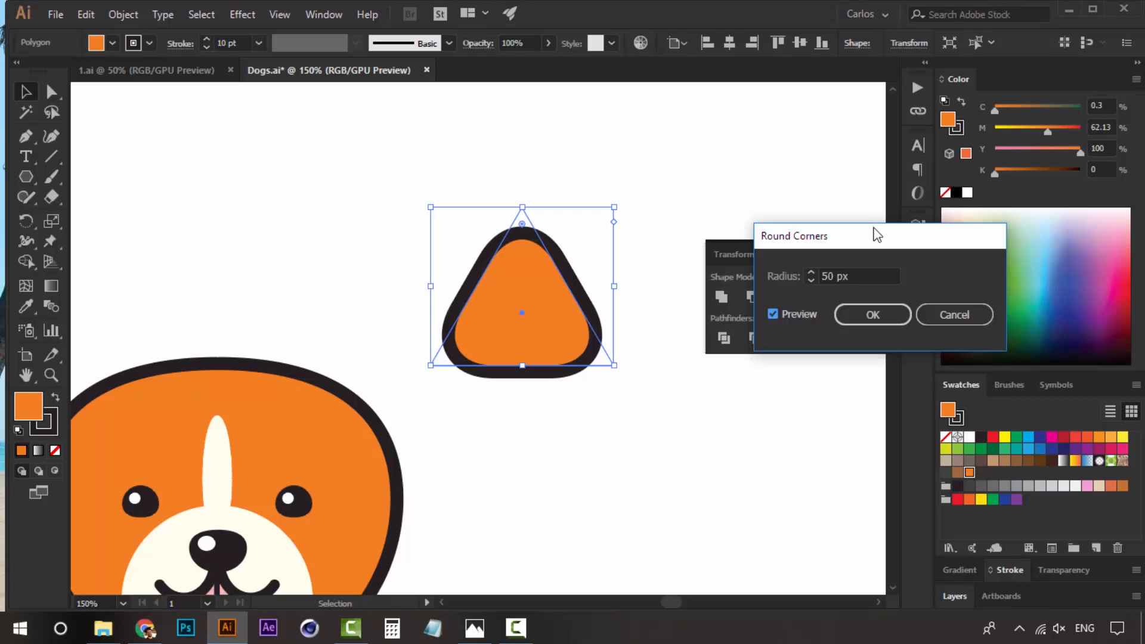
- Try a 90 px corner radius on the ear, then apply the rounding at 75 px
{"action": "left_click", "coordinate": [864, 276]}
{"action": "left_click_drag", "start_coordinate": [864, 275], "coordinate": [775, 265]}
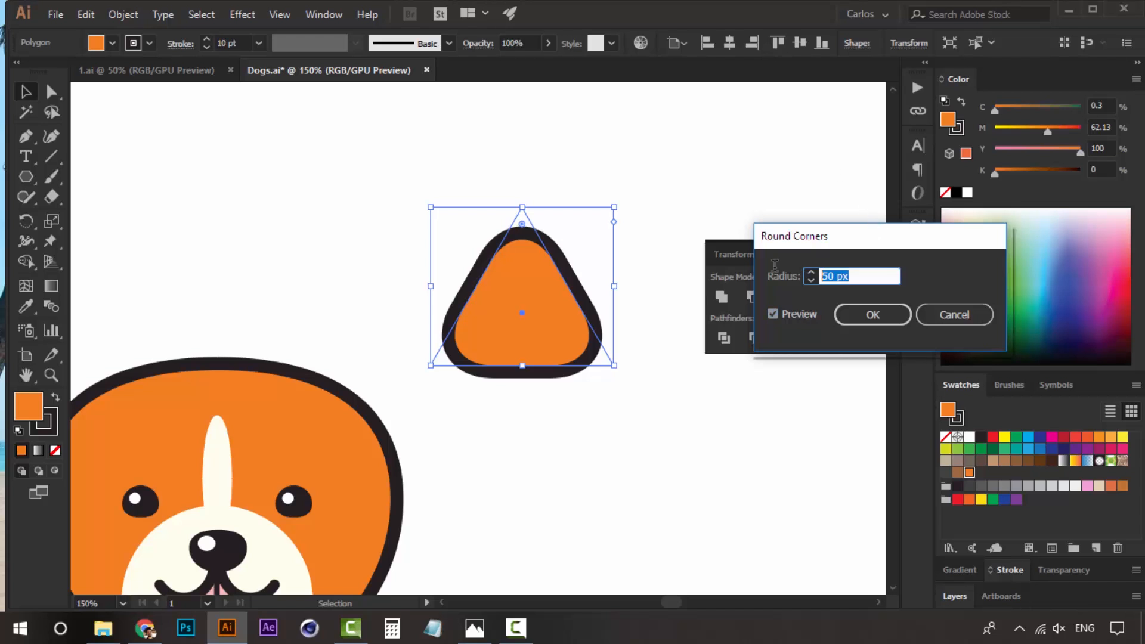
{"action": "left_click", "coordinate": [800, 311]}
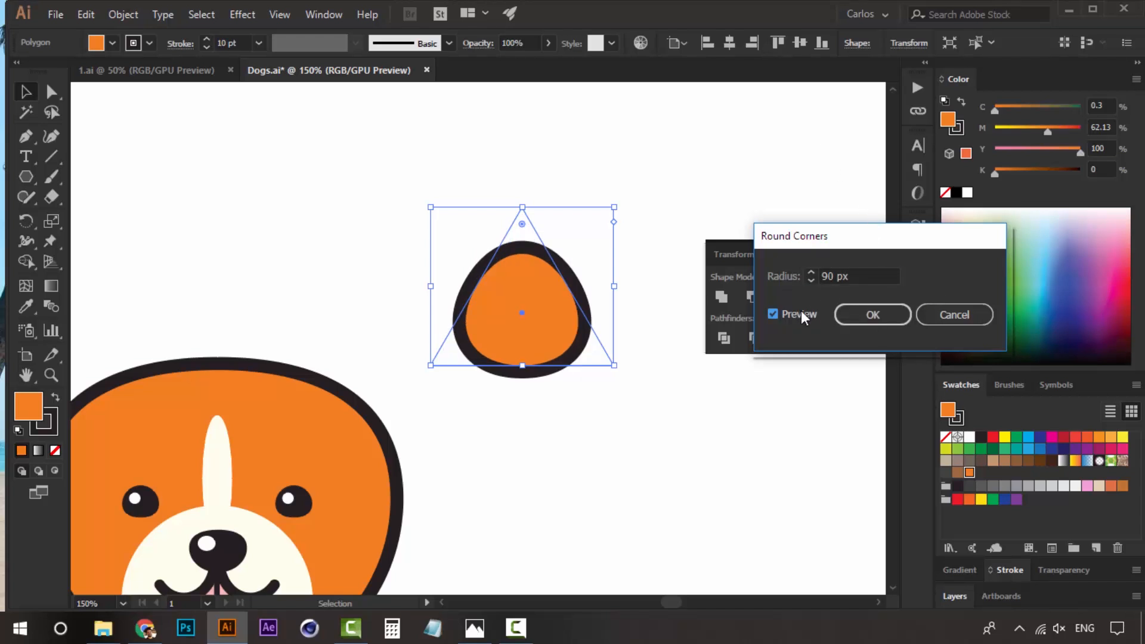
{"action": "left_click_drag", "start_coordinate": [847, 276], "coordinate": [766, 270]}
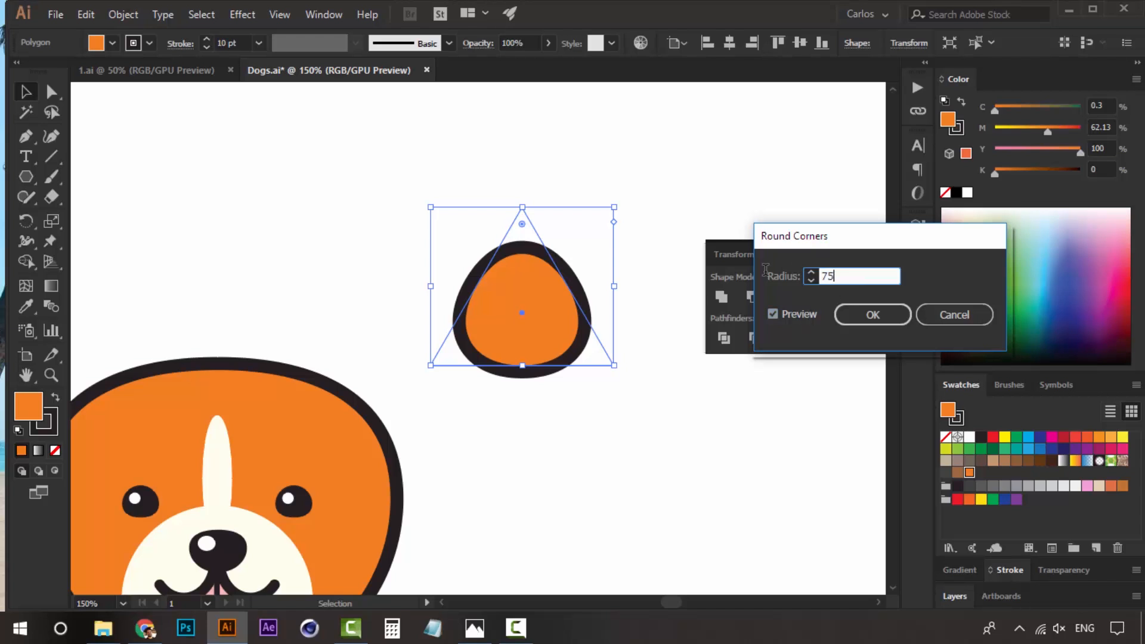
{"action": "left_click", "coordinate": [803, 315]}
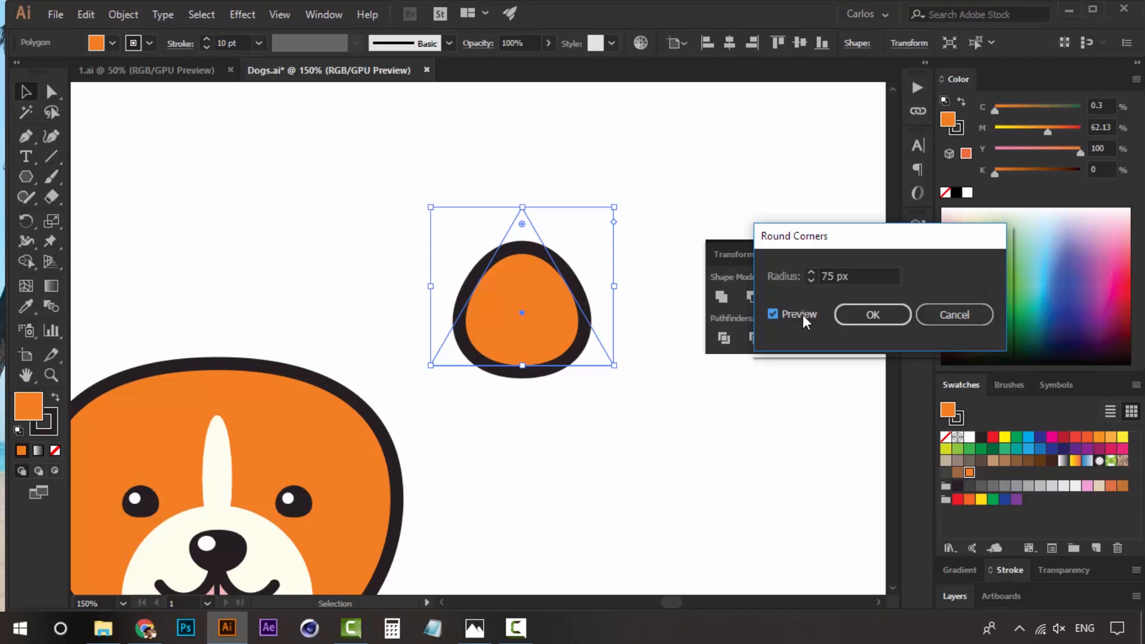
{"action": "left_click", "coordinate": [874, 312]}
{"action": "left_click", "coordinate": [620, 315]}
{"action": "left_click", "coordinate": [547, 300]}
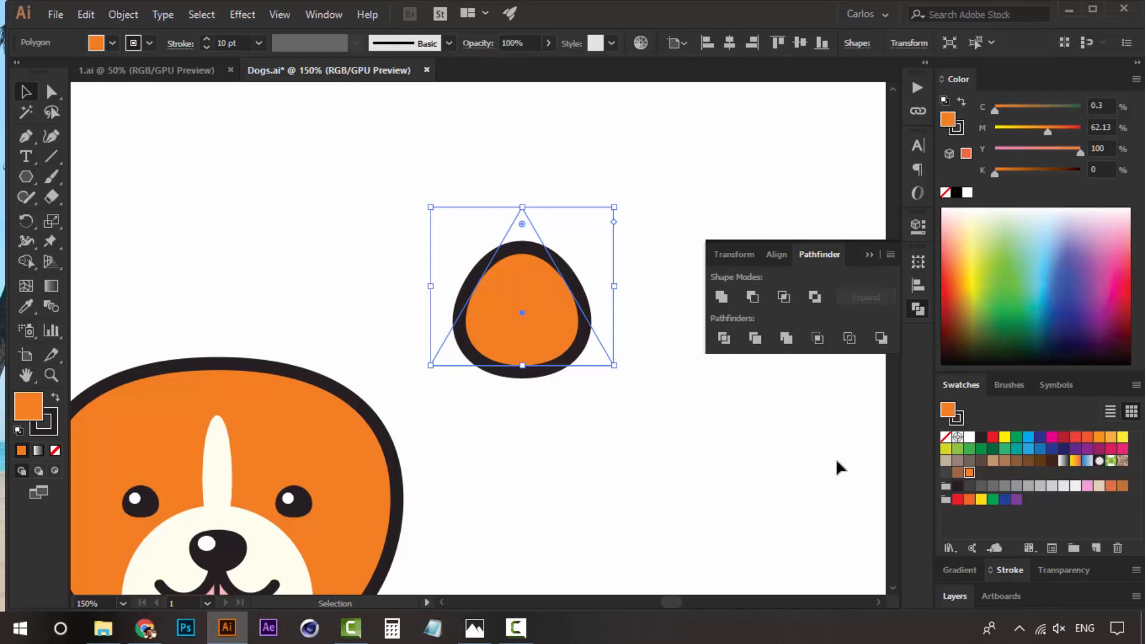
- Reopen the ear's Round Corners effect from its appearance and set the radius to 55 px
{"action": "left_click", "coordinate": [316, 14]}
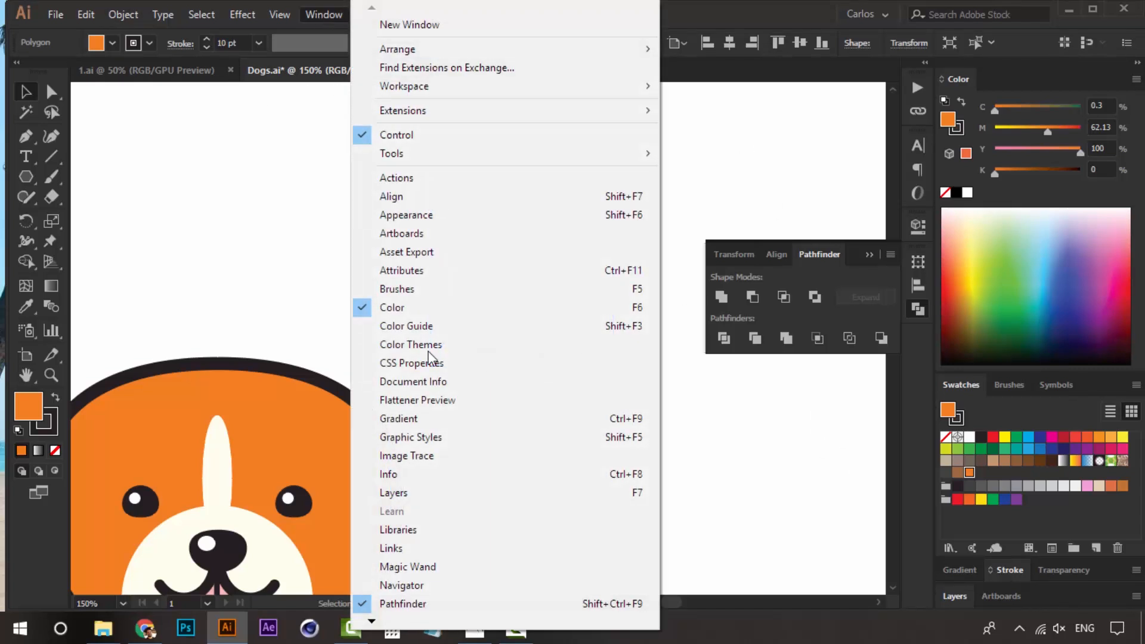
{"action": "left_click", "coordinate": [427, 215]}
{"action": "left_click", "coordinate": [838, 351]}
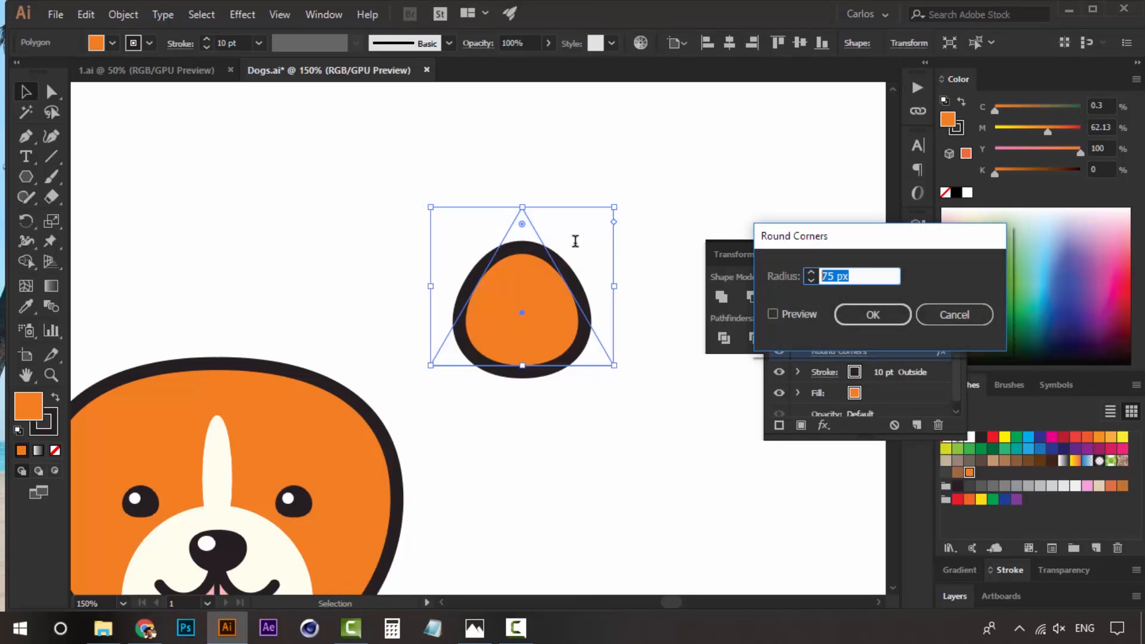
{"action": "type", "text": "55"}
{"action": "left_click", "coordinate": [782, 315]}
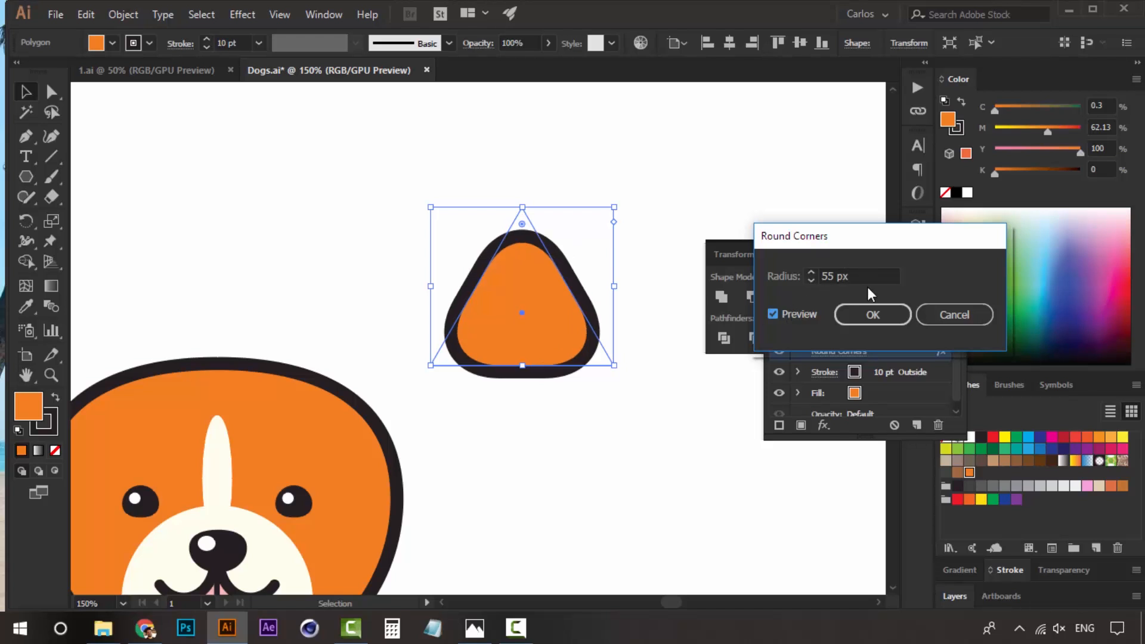
{"action": "left_click", "coordinate": [865, 311]}
{"action": "left_click", "coordinate": [960, 286]}
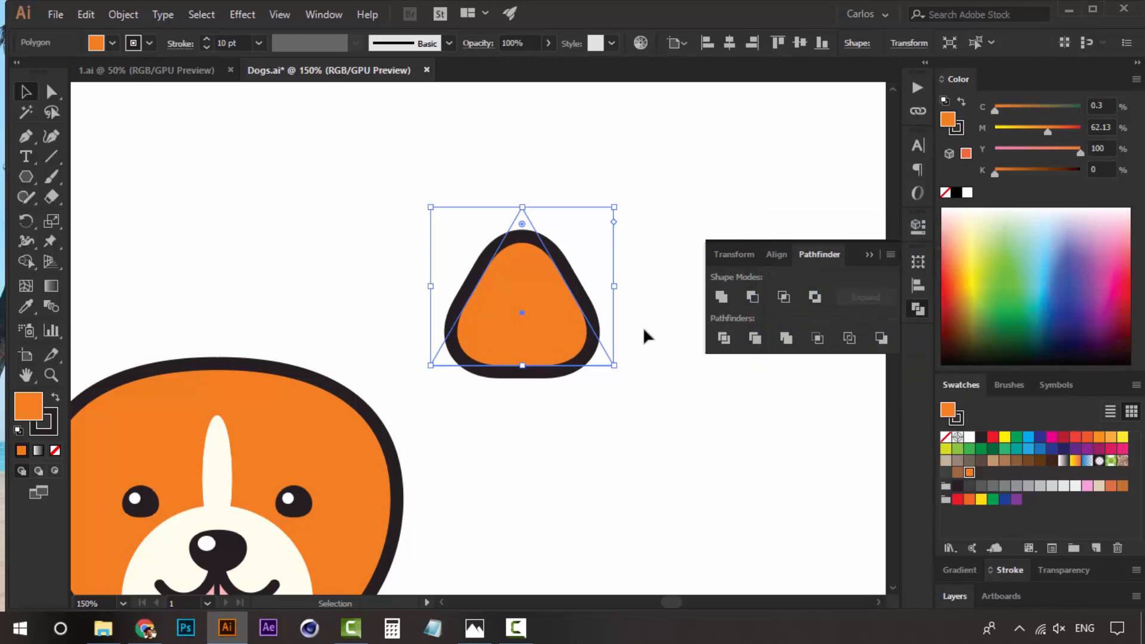
- Expand the appearance of the rounded ear triangle
{"action": "left_click", "coordinate": [608, 305]}
{"action": "mouse_move", "coordinate": [569, 326]}
{"action": "left_mouse_down"}
{"action": "mouse_move", "coordinate": [567, 360]}
{"action": "mouse_move", "coordinate": [569, 328]}
{"action": "left_mouse_up"}
{"action": "left_click", "coordinate": [130, 14]}
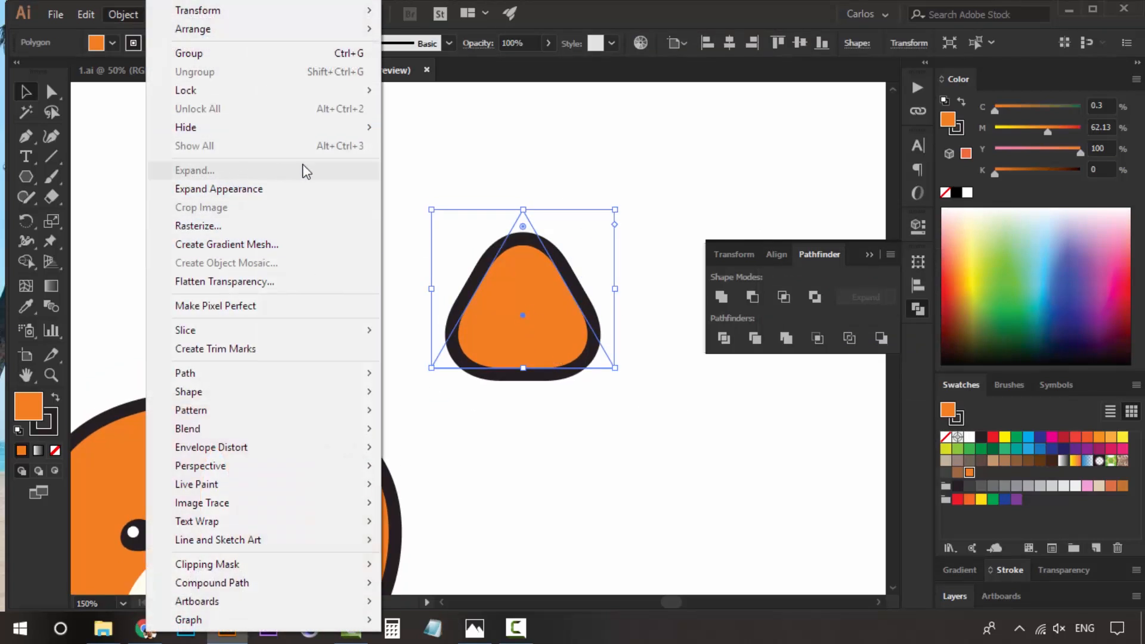
{"action": "left_click", "coordinate": [237, 189]}
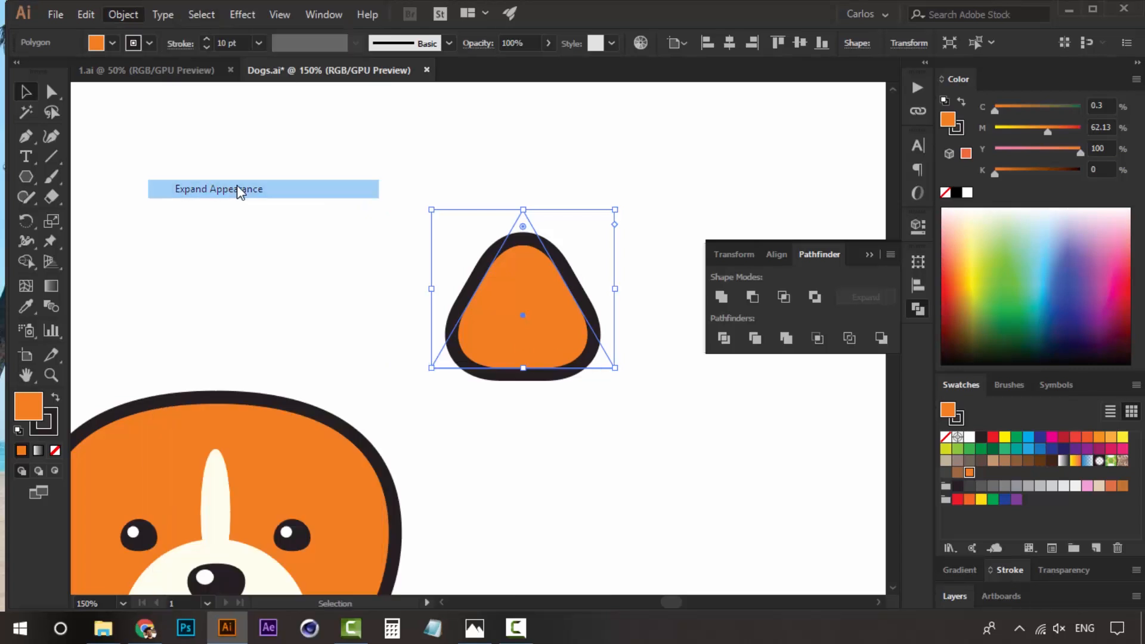
- Stretch the ear taller and place it above the head, slightly to the left of its centre
{"action": "left_click_drag", "start_coordinate": [605, 287], "coordinate": [426, 239]}
{"action": "left_click", "coordinate": [452, 201]}
{"action": "left_click", "coordinate": [446, 288]}
{"action": "left_click_drag", "start_coordinate": [444, 373], "coordinate": [534, 289]}
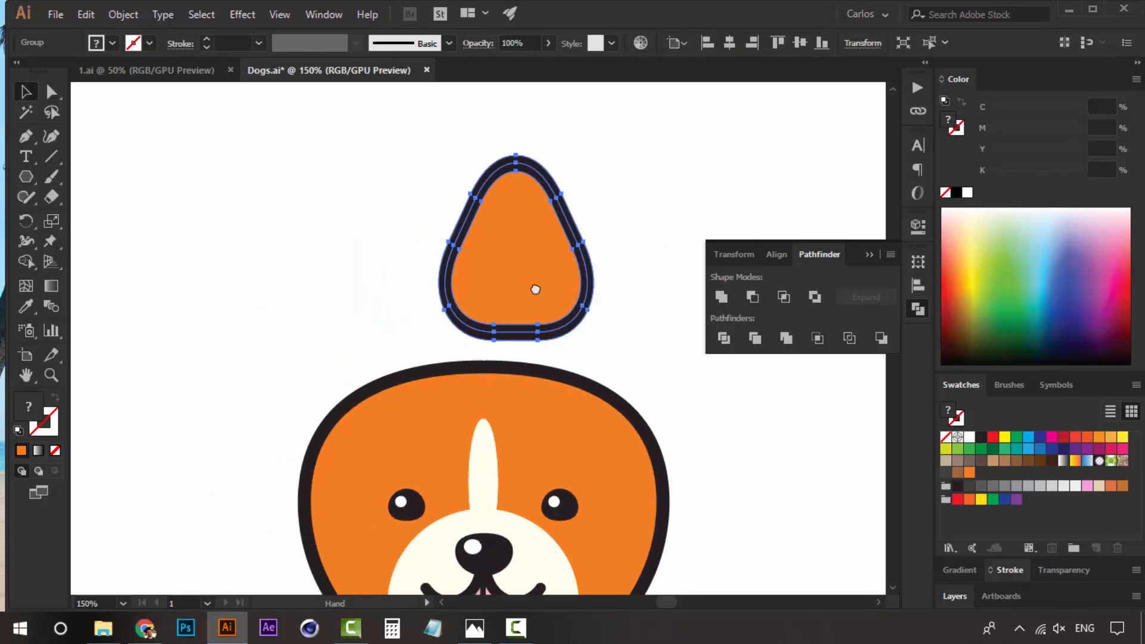
{"action": "left_click_drag", "start_coordinate": [529, 236], "coordinate": [430, 203]}
- Try to take the orange fill path out of the ear's expanded group using outline view
{"action": "left_click", "coordinate": [498, 267]}
{"action": "key", "text": "a"}
{"action": "left_click", "coordinate": [489, 260]}
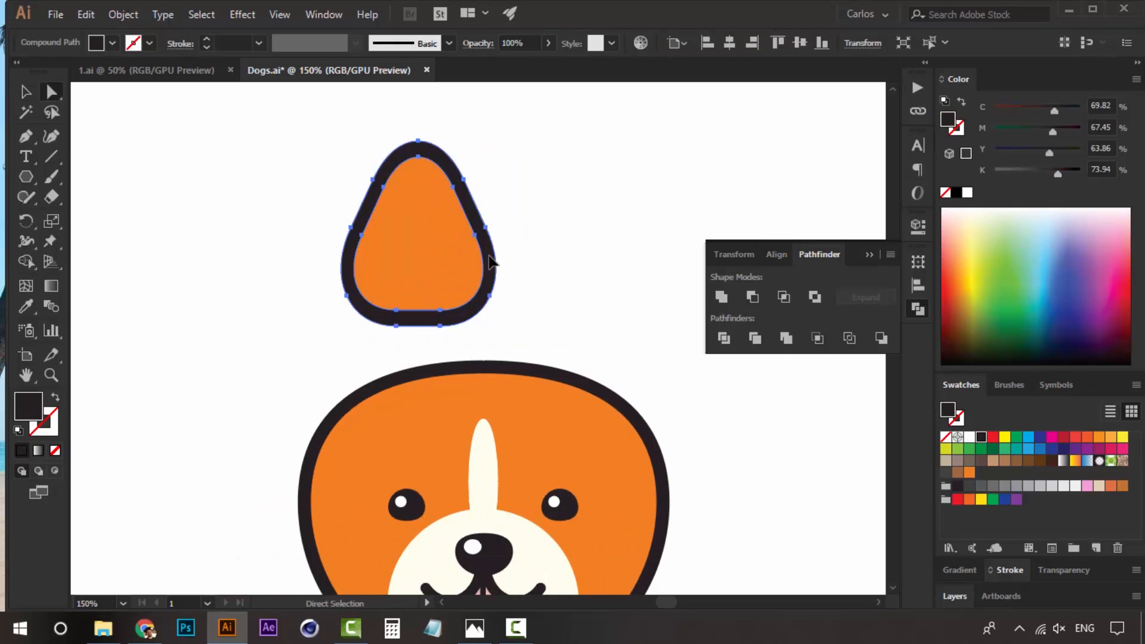
{"action": "key", "text": "ctrl+y"}
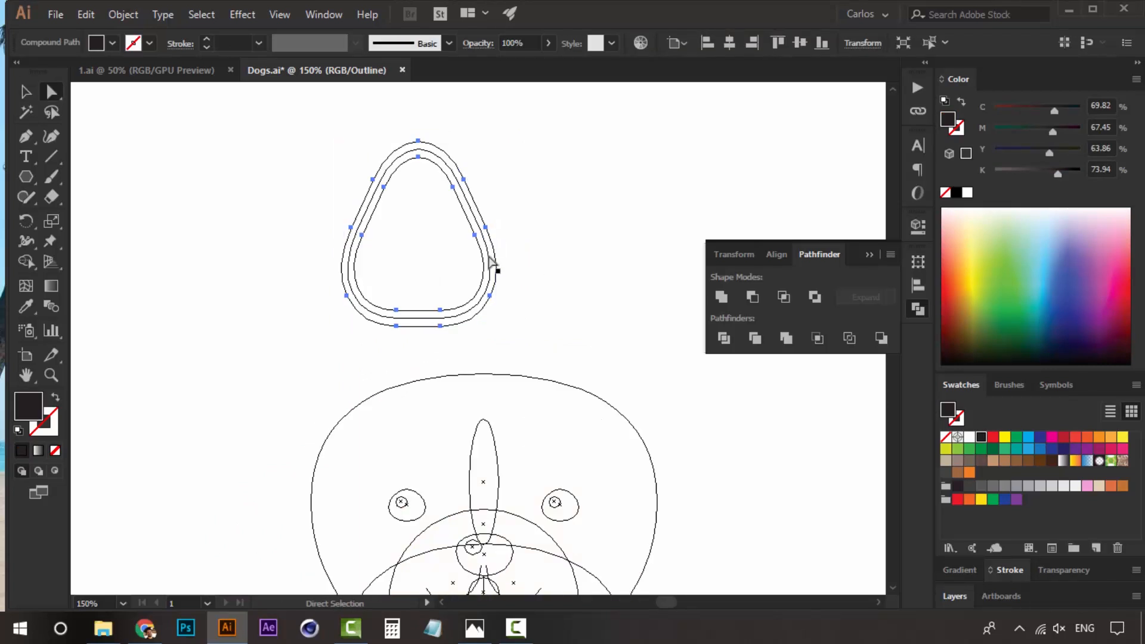
{"action": "left_click", "coordinate": [490, 259]}
{"action": "key", "text": "ctrl+y"}
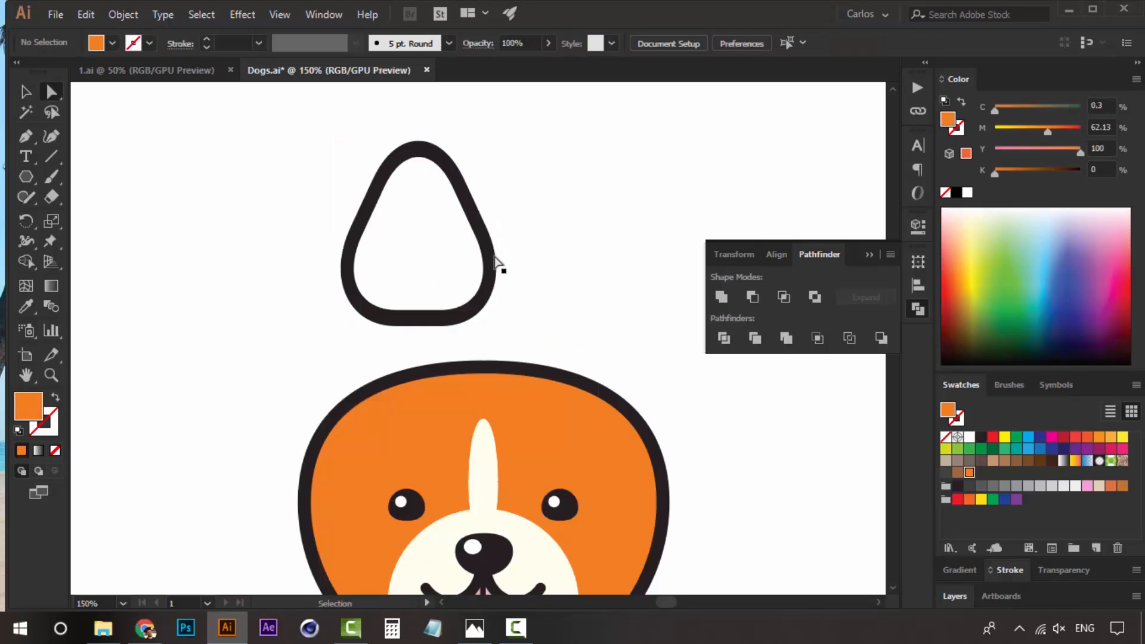
{"action": "key", "text": "ctrl+b"}
{"action": "left_click", "coordinate": [530, 258]}
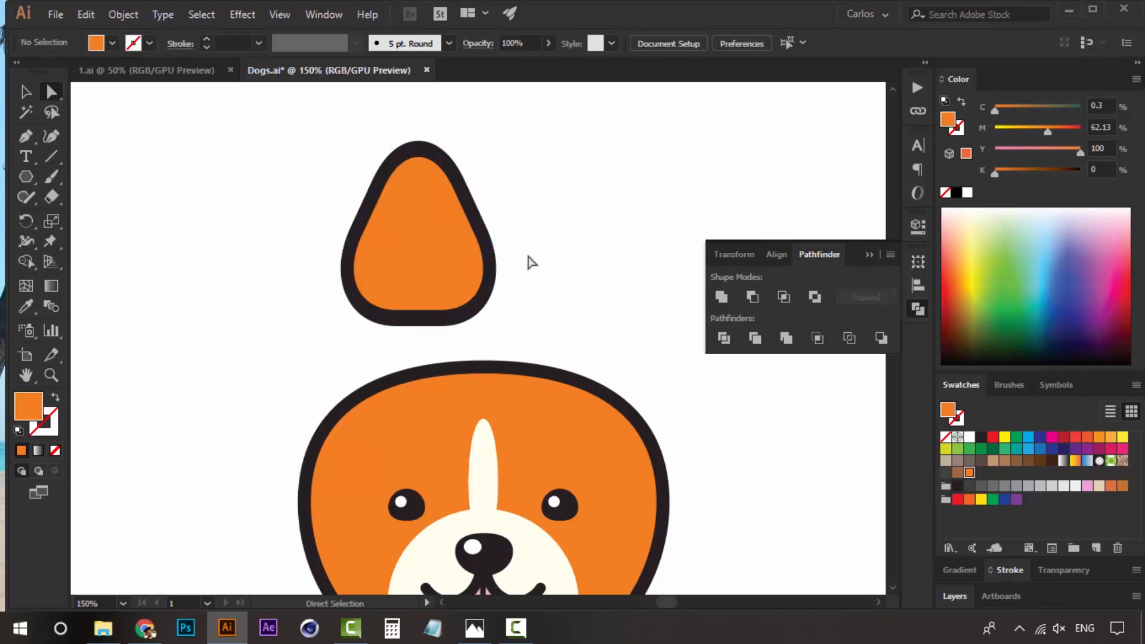
- Replace the ear's expanded outline with a 10 pt dark stroke on its orange shape
{"action": "key", "text": "v"}
{"action": "left_click", "coordinate": [478, 302]}
{"action": "left_click_drag", "start_coordinate": [495, 307], "coordinate": [490, 331]}
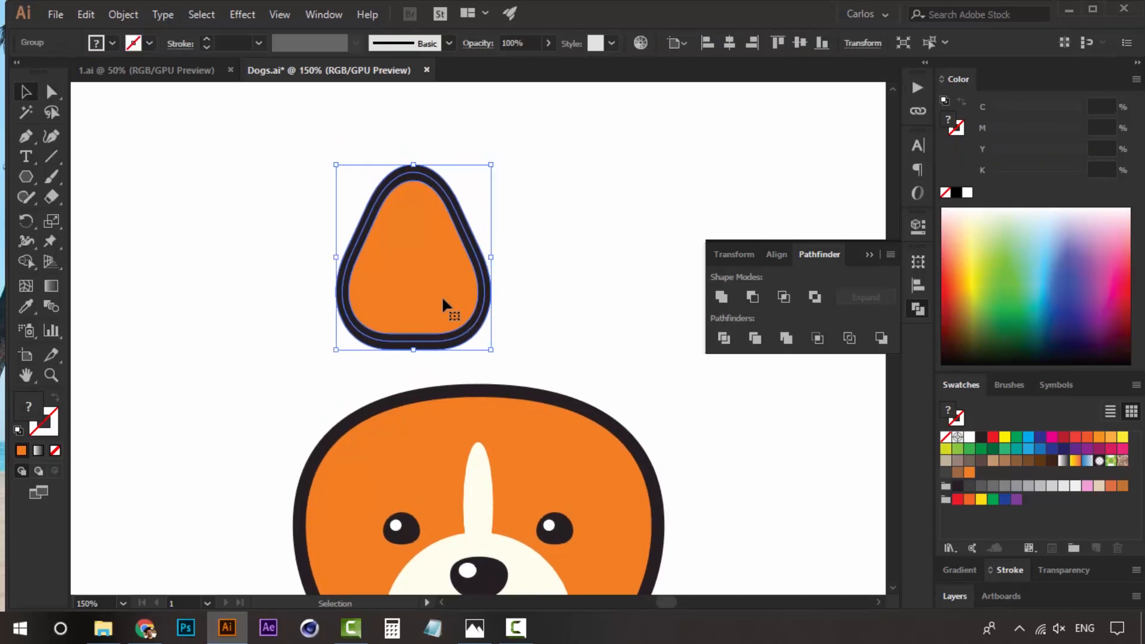
{"action": "left_click", "coordinate": [546, 304]}
{"action": "left_click_drag", "start_coordinate": [542, 304], "coordinate": [504, 317]}
{"action": "key", "text": "a"}
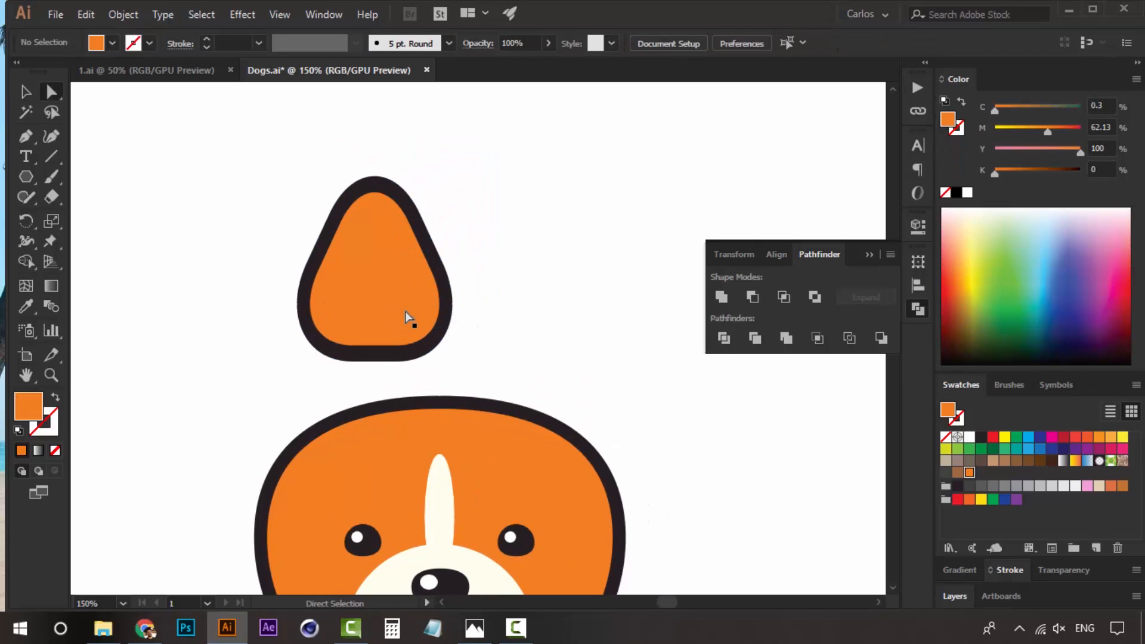
{"action": "key", "text": "v"}
{"action": "left_click", "coordinate": [405, 311]}
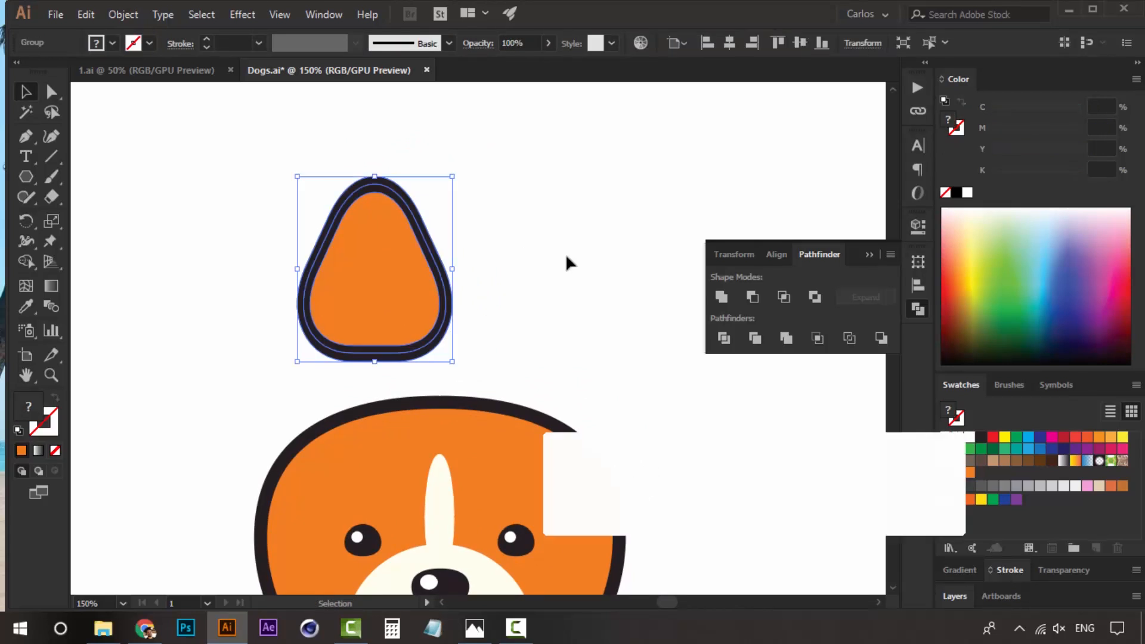
{"action": "left_click", "coordinate": [501, 308]}
{"action": "key", "text": "a"}
{"action": "left_click", "coordinate": [388, 319]}
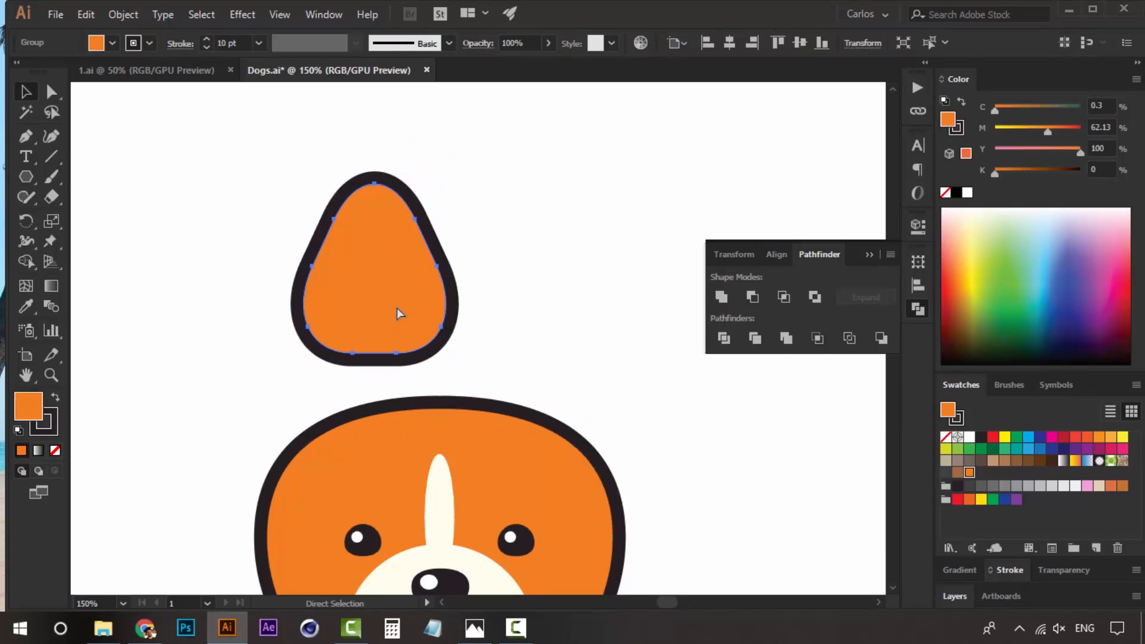
{"action": "key", "text": "v"}
- Scale a copy of the ear shape down as the inner ear and position it near the ear's base
{"action": "left_click_drag", "start_coordinate": [447, 185], "coordinate": [418, 195]}
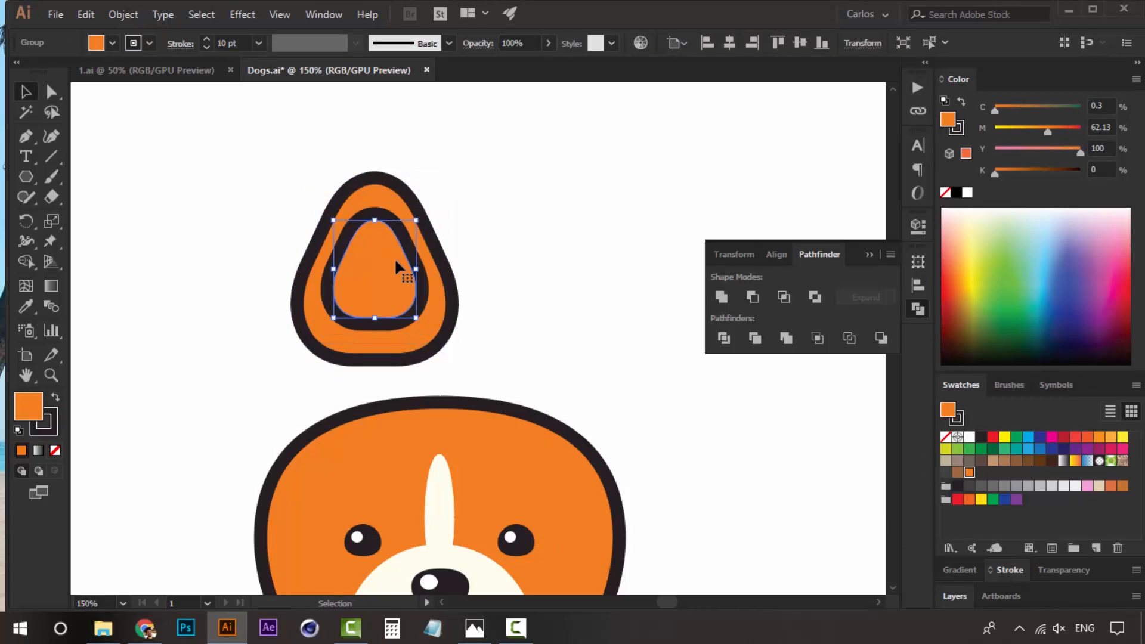
{"action": "left_click_drag", "start_coordinate": [395, 284], "coordinate": [392, 288]}
{"action": "key", "text": "Up"}
{"action": "key", "text": "Up"}
{"action": "key", "text": "Up"}
{"action": "key", "text": "Up"}
{"action": "key", "text": "Up"}
{"action": "key", "text": "Up"}
{"action": "key", "text": "Up"}
{"action": "key", "text": "Up"}
{"action": "key", "text": "Up"}
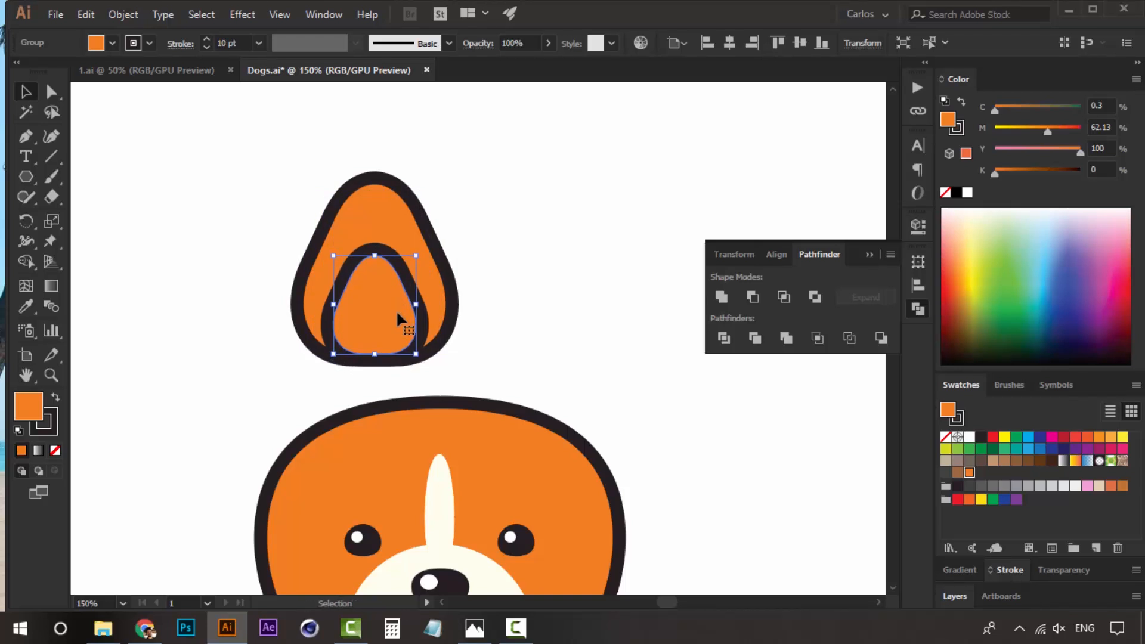
- Sample a front paw with the Eyedropper to give the inner ear its cream fill and dark outline
{"action": "key", "text": "u"}
{"action": "key", "text": "i"}
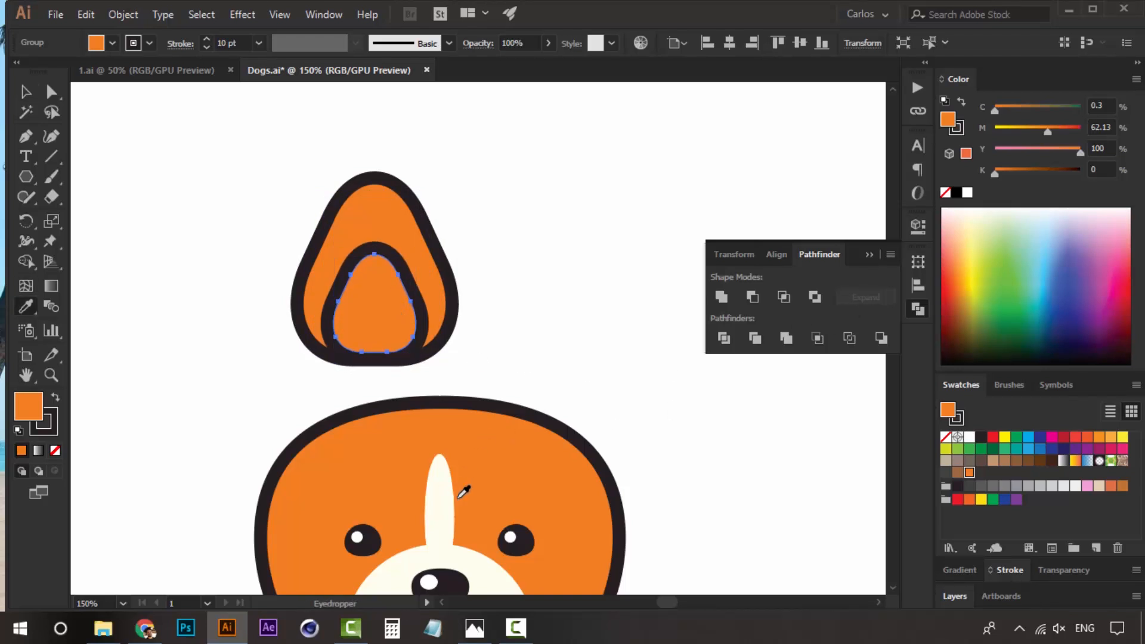
{"action": "key", "text": "space"}
{"action": "left_click_drag", "start_coordinate": [525, 392], "coordinate": [521, 50]}
{"action": "scroll", "coordinate": [529, 429], "scroll_direction": "down", "scroll_amount": 5}
{"action": "left_click", "coordinate": [523, 435]}
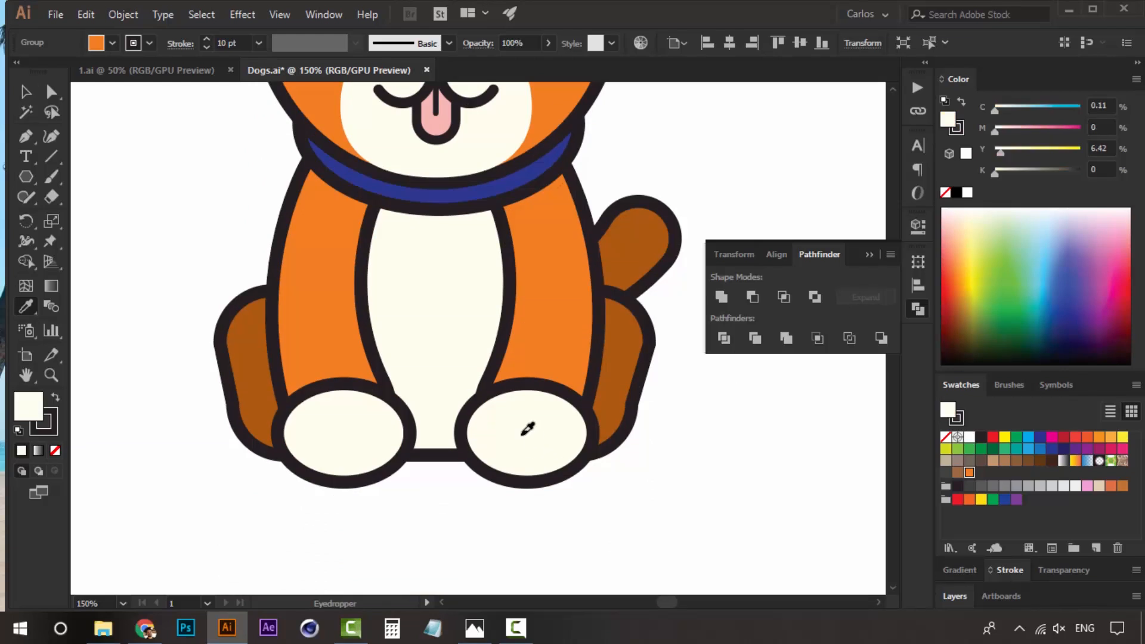
{"action": "scroll", "coordinate": [529, 429], "scroll_direction": "up", "scroll_amount": 10}
{"action": "left_click_drag", "start_coordinate": [457, 258], "coordinate": [472, 371]}
{"action": "key", "text": "v"}
{"action": "left_click", "coordinate": [556, 311]}
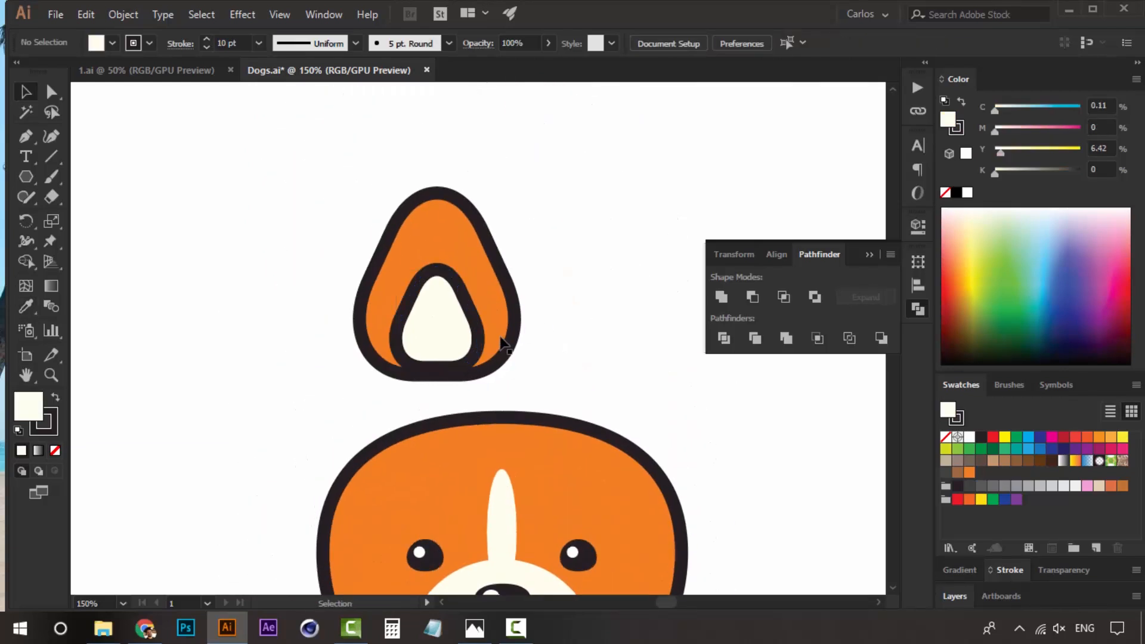
- Nudge the cream inner ear down and enlarge it slightly so its base lines up with the outer ear's
{"action": "left_click", "coordinate": [436, 314]}
{"action": "key", "text": "Down"}
{"action": "key", "text": "Down"}
{"action": "key", "text": "Down"}
{"action": "key", "text": "Down"}
{"action": "key", "text": "Down"}
{"action": "key", "text": "Down"}
{"action": "key", "text": "Down"}
{"action": "key", "text": "Down"}
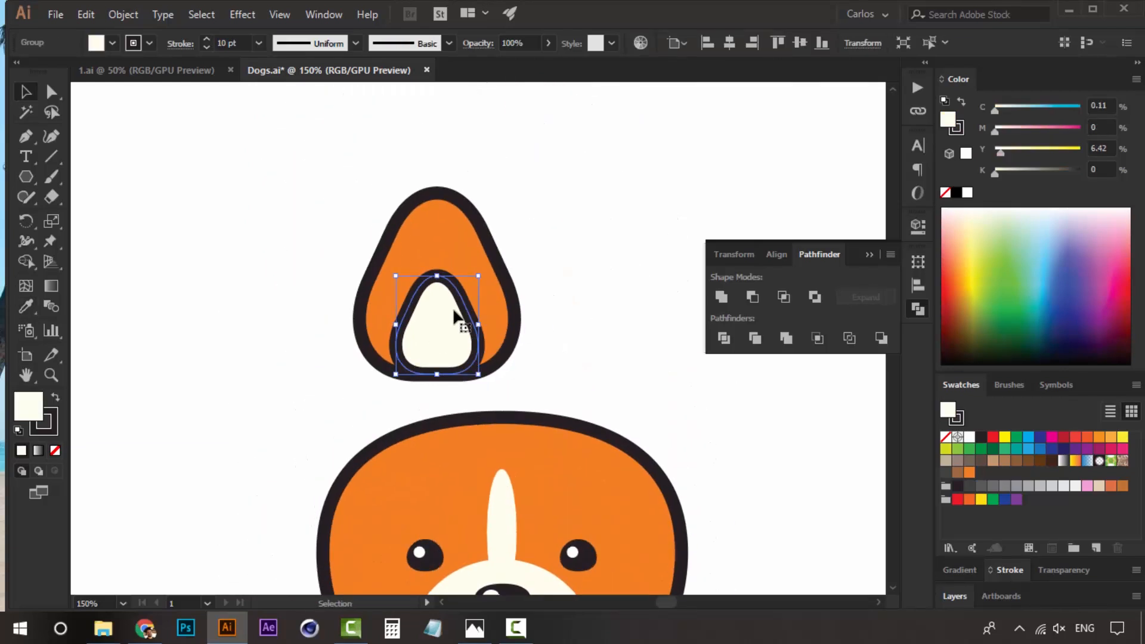
{"action": "left_click_drag", "start_coordinate": [485, 279], "coordinate": [485, 266]}
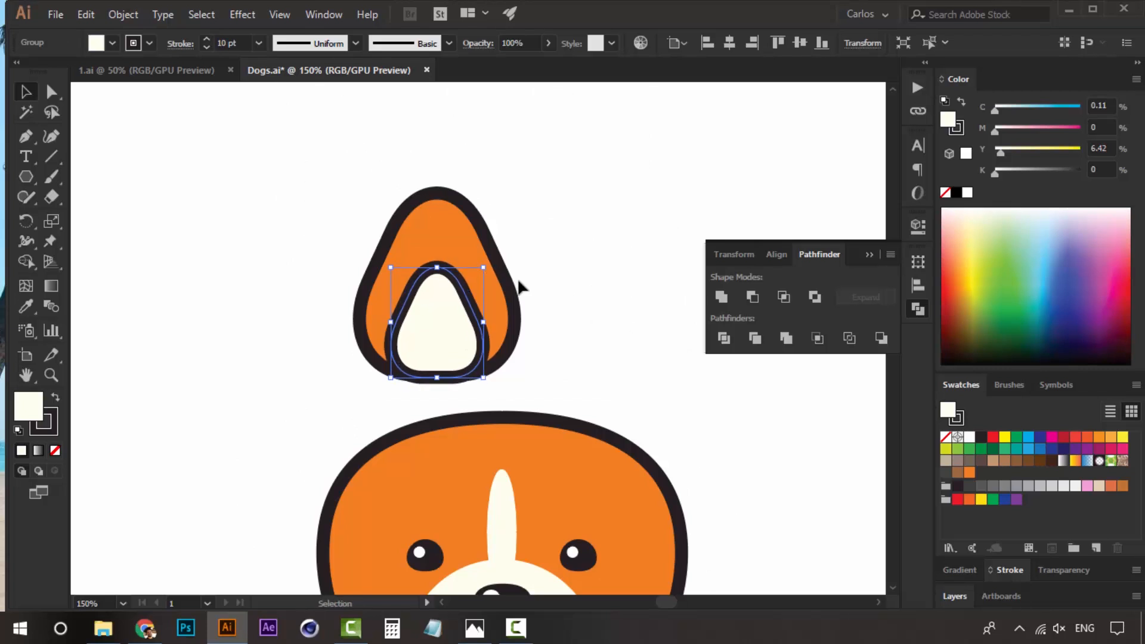
{"action": "left_click", "coordinate": [577, 303]}
{"action": "left_click", "coordinate": [455, 310]}
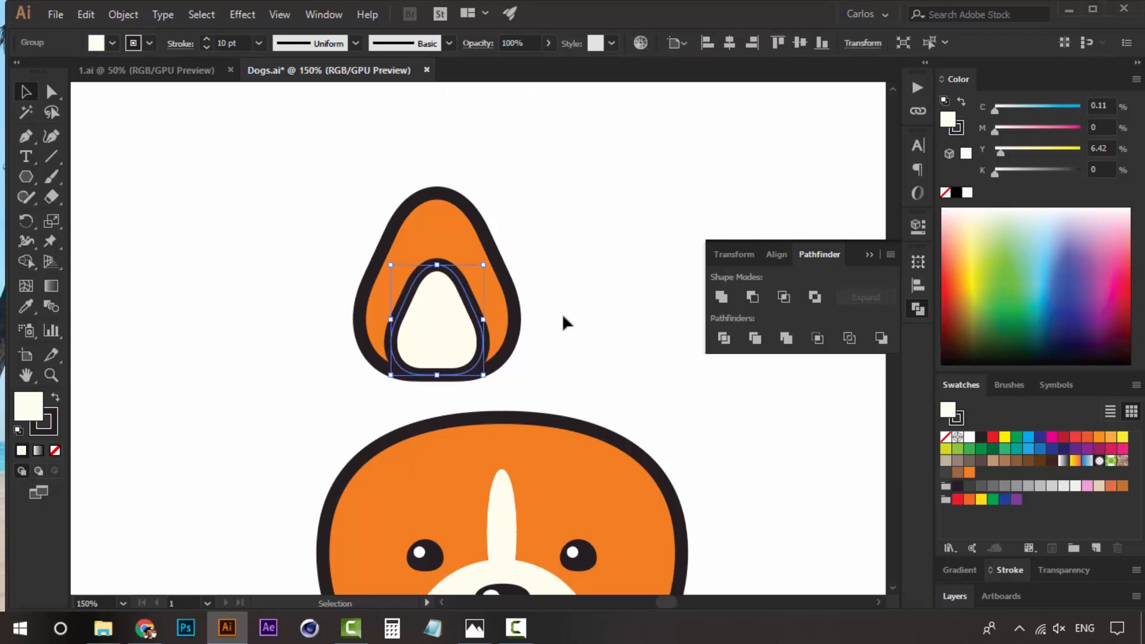
- Select the outer and inner ear shapes and group them
{"action": "left_click", "coordinate": [561, 313]}
{"action": "left_click", "coordinate": [377, 343]}
{"action": "left_click", "coordinate": [448, 309]}
{"action": "left_click_drag", "start_coordinate": [391, 344], "coordinate": [391, 345]}
{"action": "key", "text": "ctrl+g"}
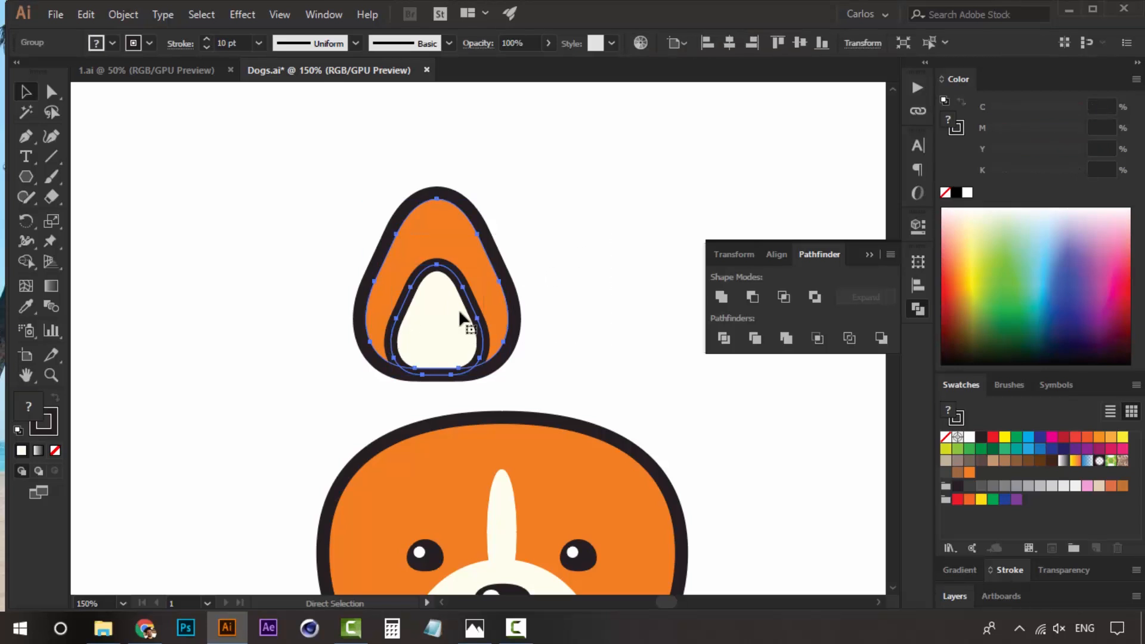
- Nudge the grouped ear down towards the head and rotate it counterclockwise so it tilts outward
{"action": "left_click", "coordinate": [457, 392], "text": "ctrl+alt"}
{"action": "key", "text": "shift+Down"}
{"action": "key", "text": "shift+Down"}
{"action": "key", "text": "shift+Down"}
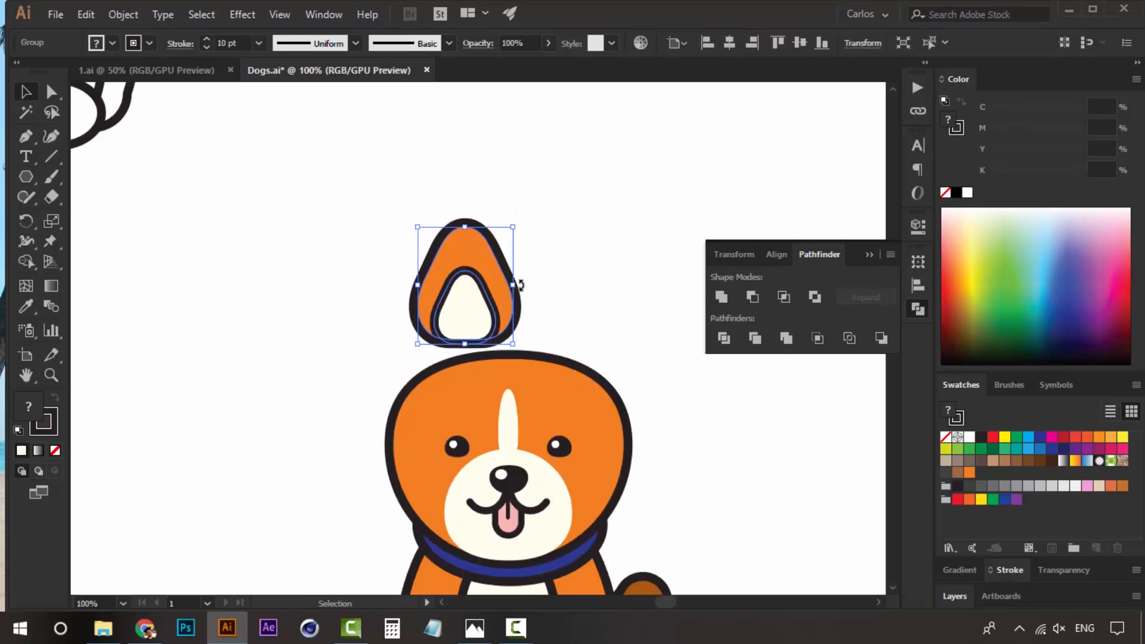
{"action": "left_click_drag", "start_coordinate": [520, 275], "coordinate": [515, 264]}
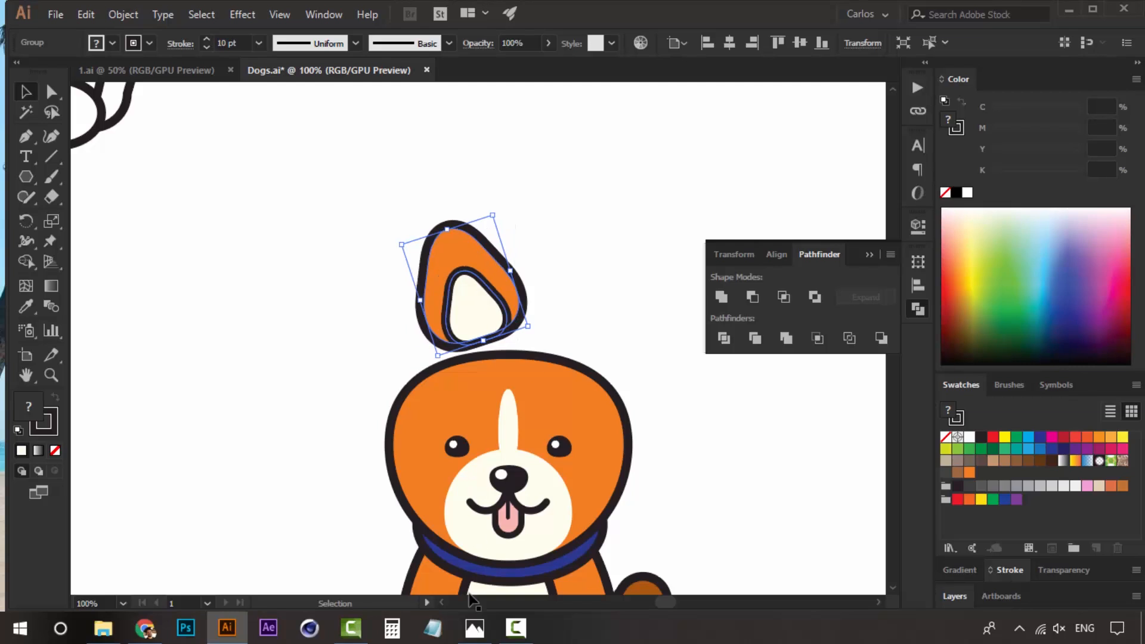
- Check the corgi reference photo, move the ear onto the upper left of the head and send it to the back
{"action": "left_click", "coordinate": [476, 626]}
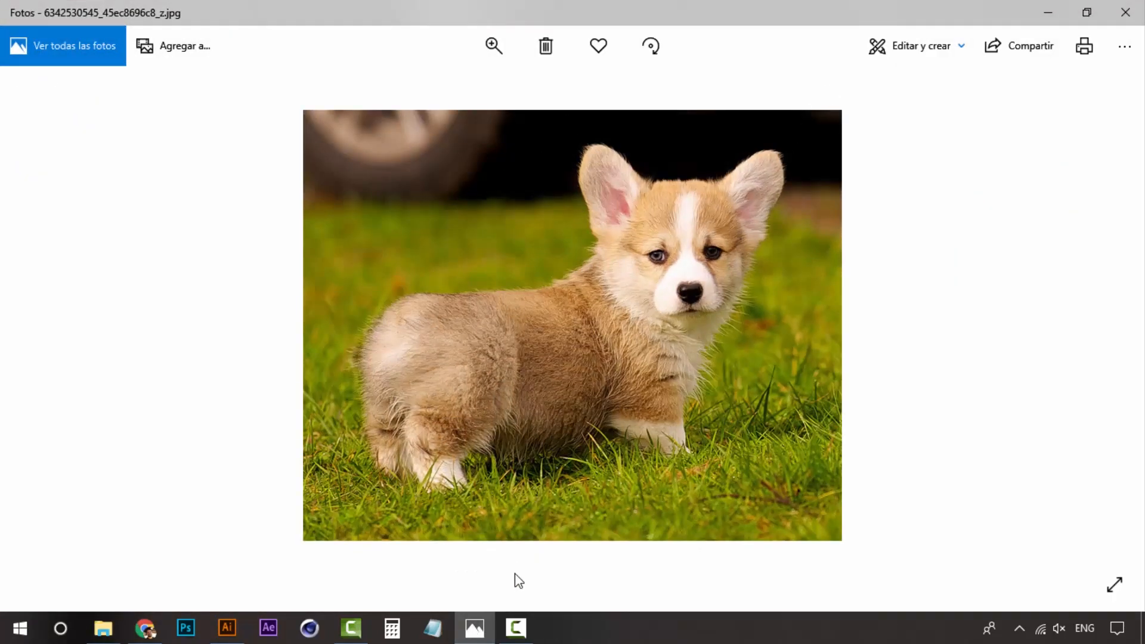
{"action": "left_click", "coordinate": [491, 625]}
{"action": "left_click_drag", "start_coordinate": [483, 302], "coordinate": [424, 353]}
{"action": "right_click", "coordinate": [451, 348]}
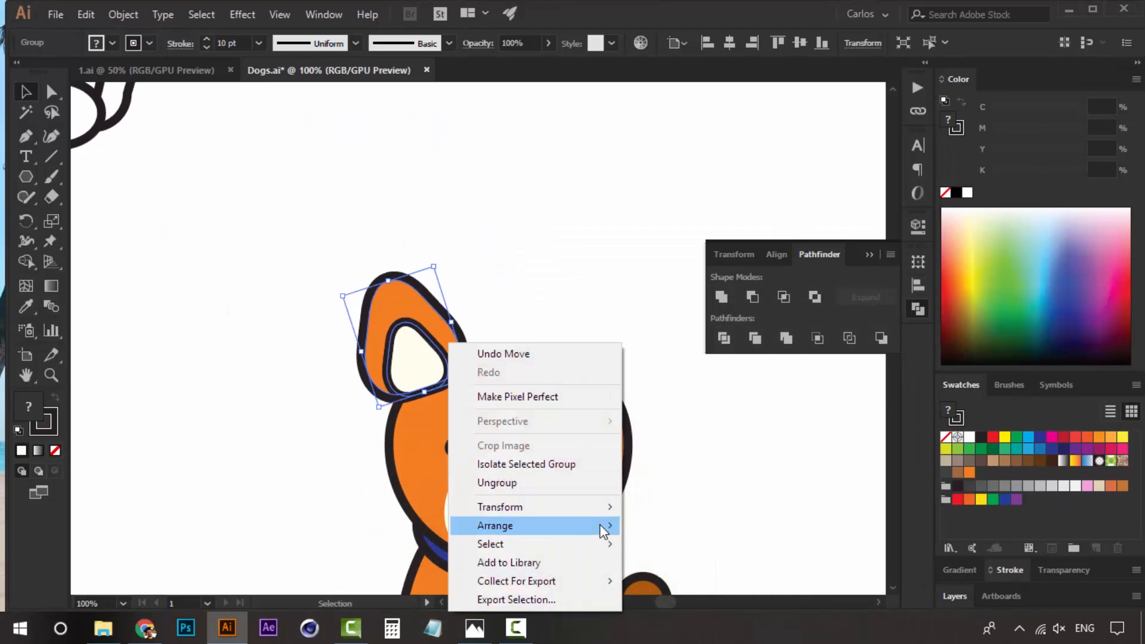
{"action": "mouse_move", "coordinate": [603, 526]}
{"action": "left_click", "coordinate": [689, 572]}
- Scale the ear down slightly and shift it inward along the top of the head
{"action": "left_click", "coordinate": [632, 331]}
{"action": "left_click", "coordinate": [457, 331]}
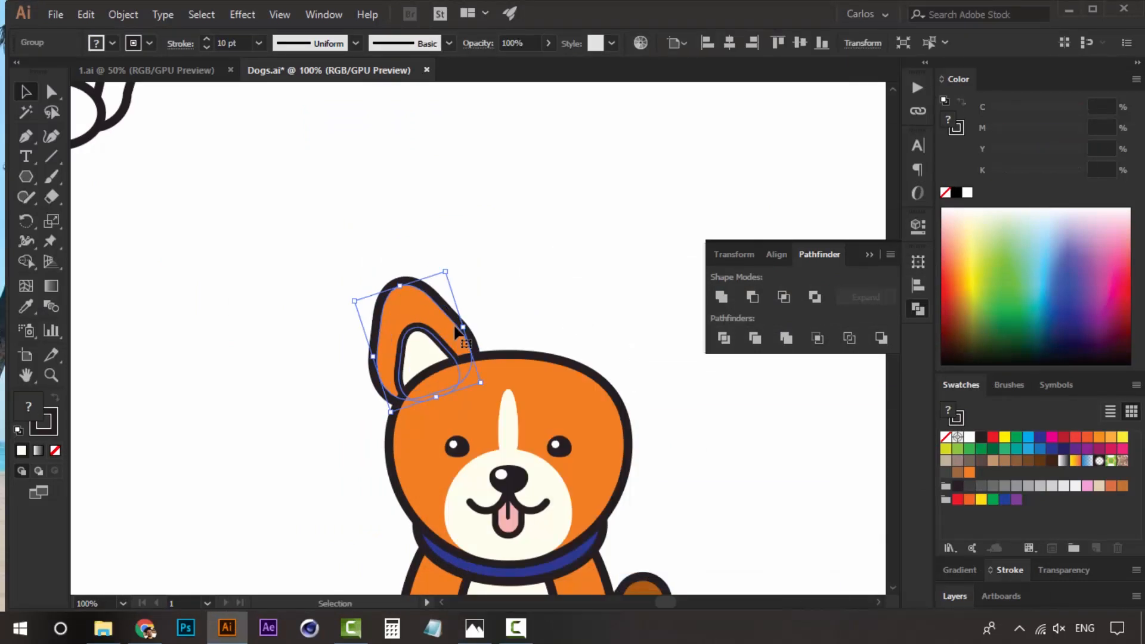
{"action": "left_click_drag", "start_coordinate": [449, 276], "coordinate": [439, 284]}
{"action": "left_click", "coordinate": [471, 321]}
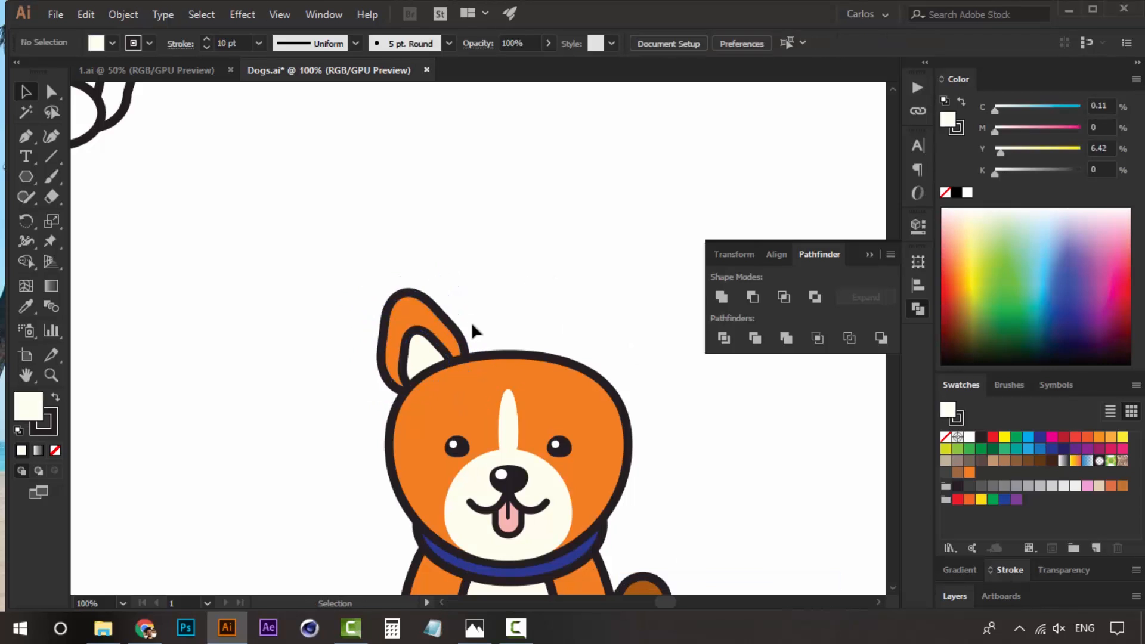
{"action": "left_click_drag", "start_coordinate": [442, 334], "coordinate": [470, 326]}
{"action": "left_click", "coordinate": [529, 288]}
- Enlarge the ear again so it extends further up and outward from the head
{"action": "key", "text": "z"}
{"action": "left_click", "coordinate": [488, 383], "text": "alt"}
{"action": "key", "text": "space"}
{"action": "left_click_drag", "start_coordinate": [493, 373], "coordinate": [451, 382]}
{"action": "key", "text": "v"}
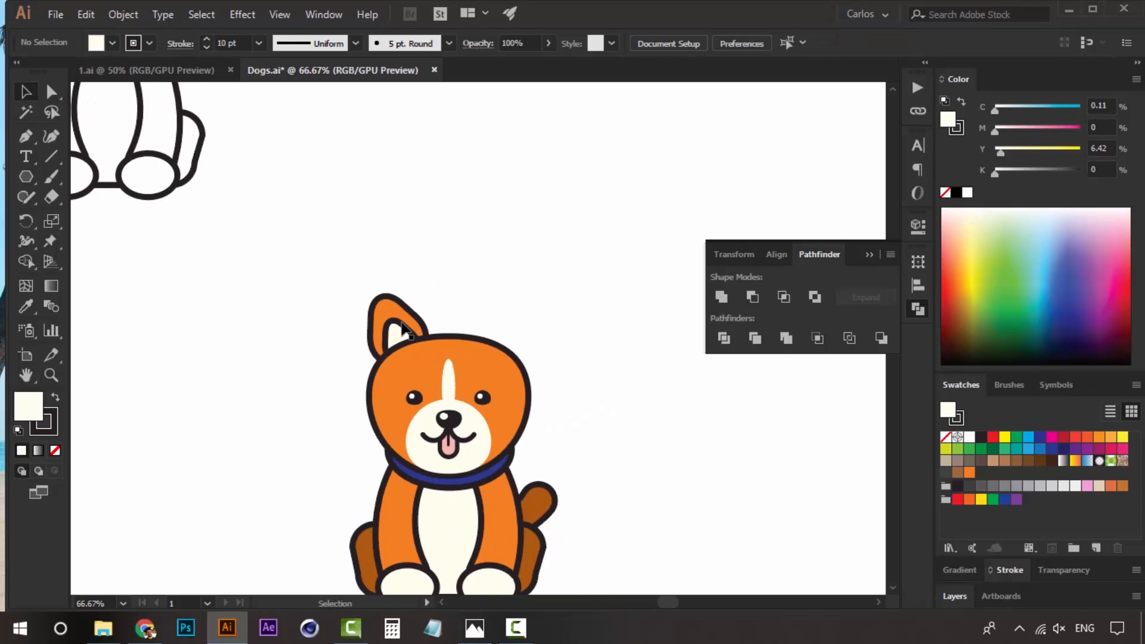
{"action": "left_click", "coordinate": [384, 316]}
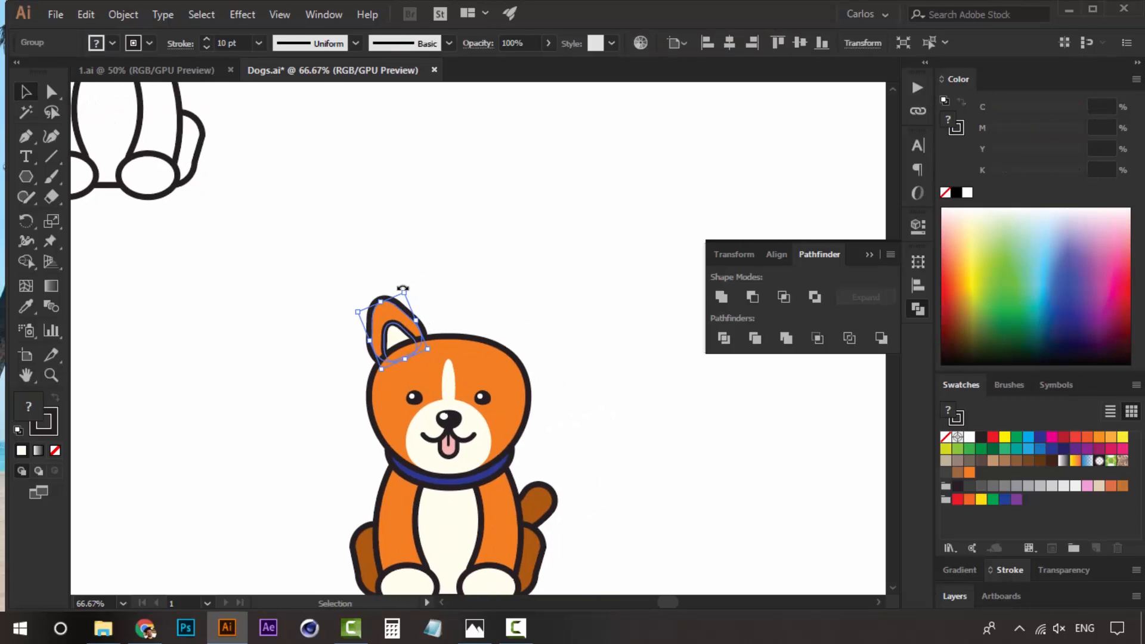
{"action": "left_click_drag", "start_coordinate": [406, 292], "coordinate": [388, 312]}
{"action": "left_click", "coordinate": [436, 296]}
{"action": "left_click", "coordinate": [401, 311]}
{"action": "left_click", "coordinate": [439, 296]}
- Duplicate the ear to the other side of the head and reflect the copy across the vertical axis
{"action": "key", "text": "a"}
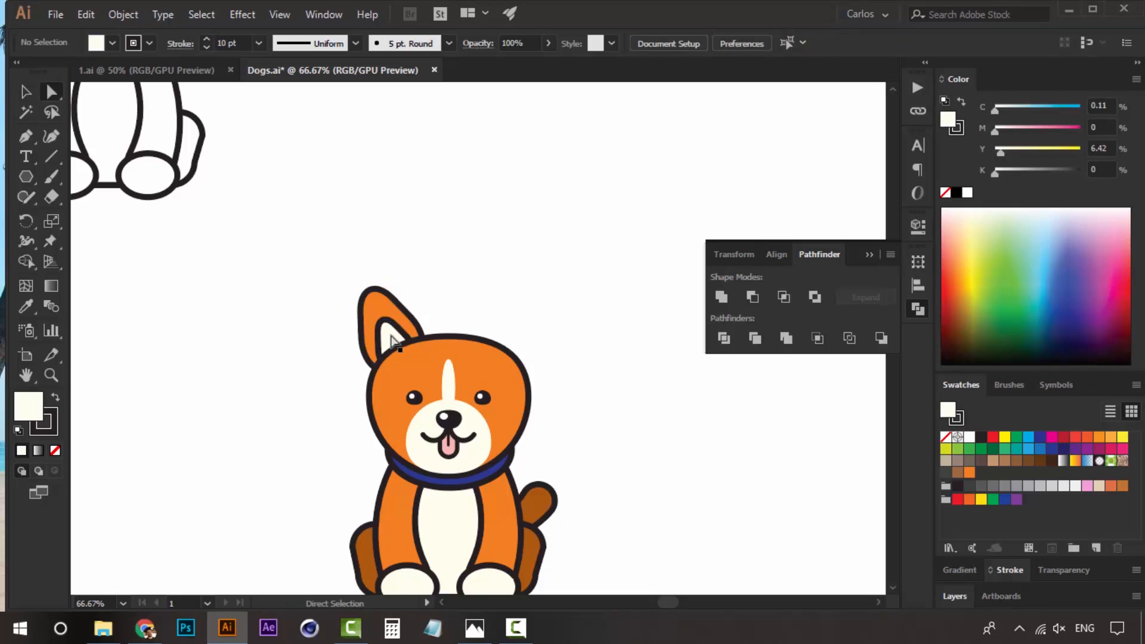
{"action": "key", "text": "v"}
{"action": "left_click", "coordinate": [391, 322]}
{"action": "left_click_drag", "start_coordinate": [379, 309], "coordinate": [488, 310]}
{"action": "right_click", "coordinate": [494, 311]}
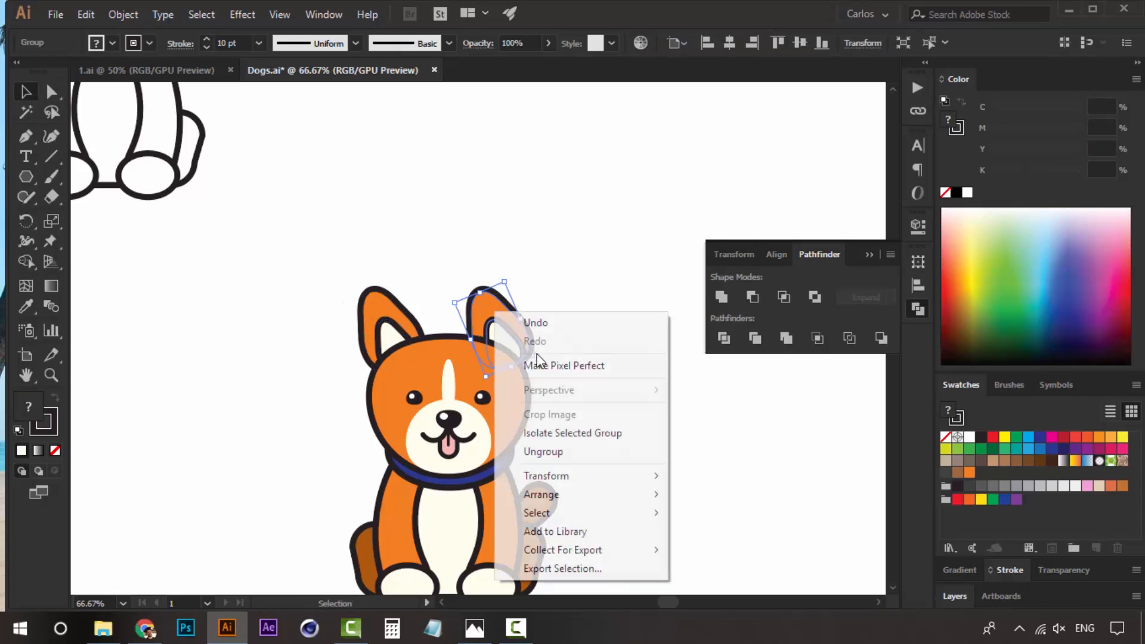
{"action": "mouse_move", "coordinate": [582, 478]}
{"action": "left_click", "coordinate": [750, 540]}
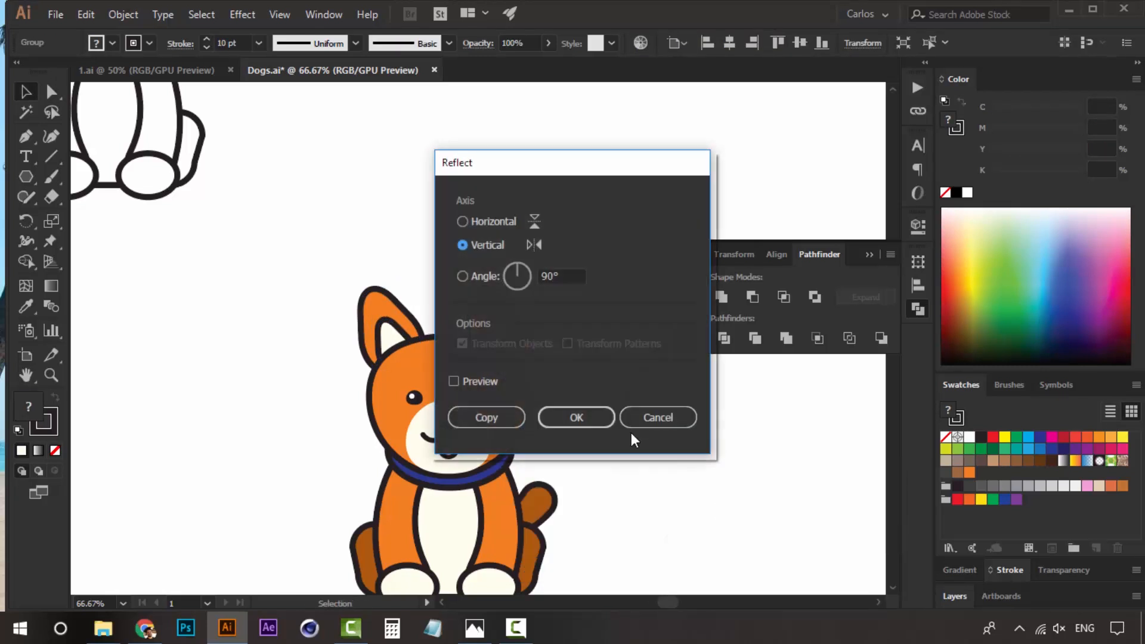
{"action": "left_click", "coordinate": [569, 415]}
{"action": "left_click", "coordinate": [553, 302]}
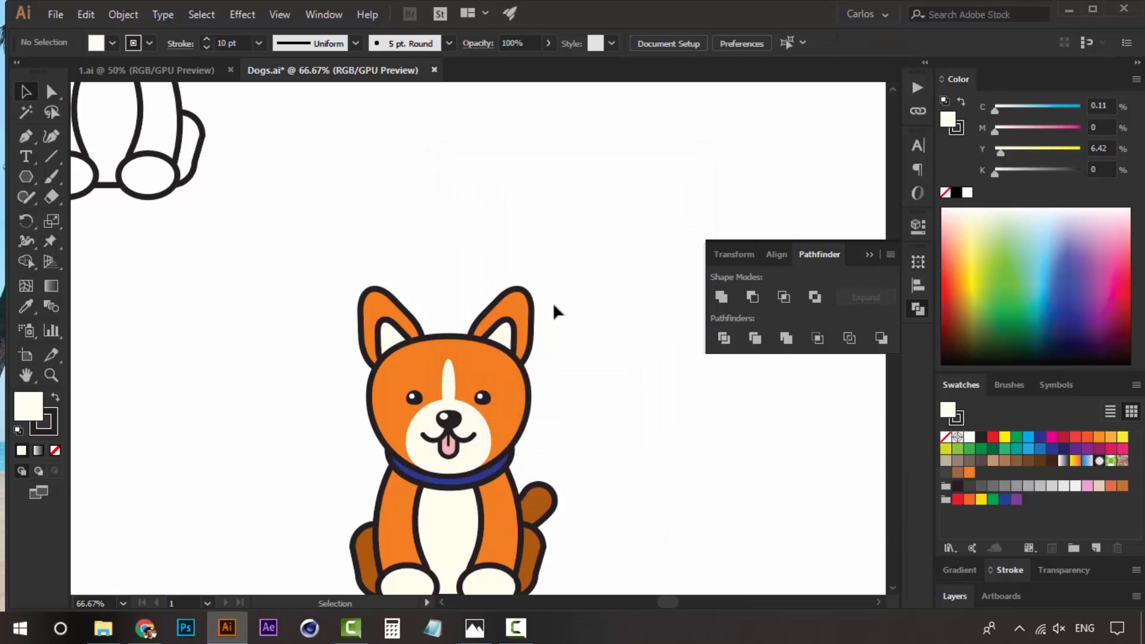
- Nudge the mirrored ear slightly to the right to match the opposite ear's placement
{"action": "left_click", "coordinate": [507, 315]}
{"action": "key", "text": "Right"}
{"action": "key", "text": "Right"}
{"action": "key", "text": "Right"}
{"action": "key", "text": "Right"}
{"action": "left_click", "coordinate": [582, 259]}
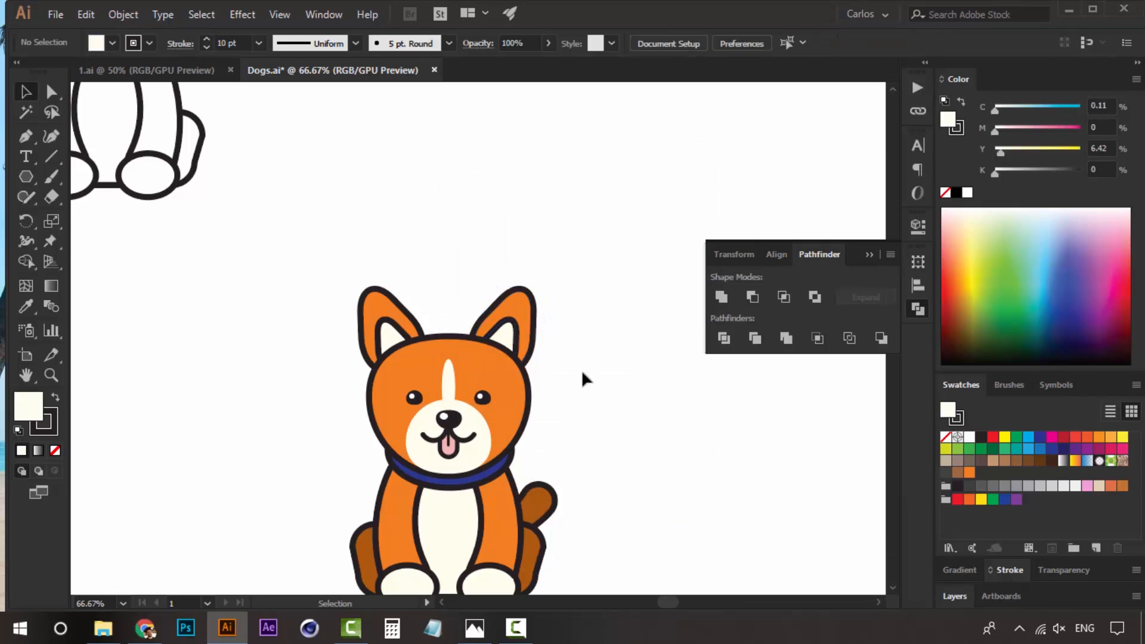
- Examine the whole corgi at several zoom levels, checking the symmetry and proportions of both ears
{"action": "left_click_drag", "start_coordinate": [484, 343], "coordinate": [461, 261]}
{"action": "left_click", "coordinate": [378, 240]}
{"action": "left_click", "coordinate": [513, 208]}
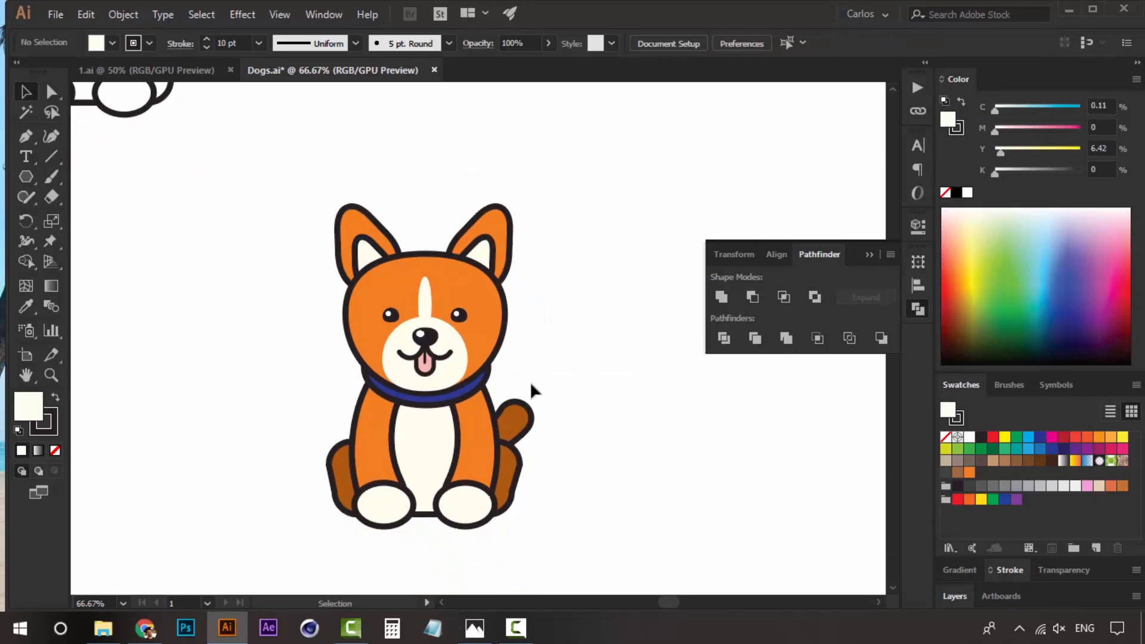
{"action": "left_click", "coordinate": [493, 396], "text": "ctrl+alt"}
{"action": "left_click", "coordinate": [493, 394], "text": "ctrl+alt"}
{"action": "left_click_drag", "start_coordinate": [467, 364], "coordinate": [413, 383]}
{"action": "left_click", "coordinate": [445, 276], "text": "ctrl"}
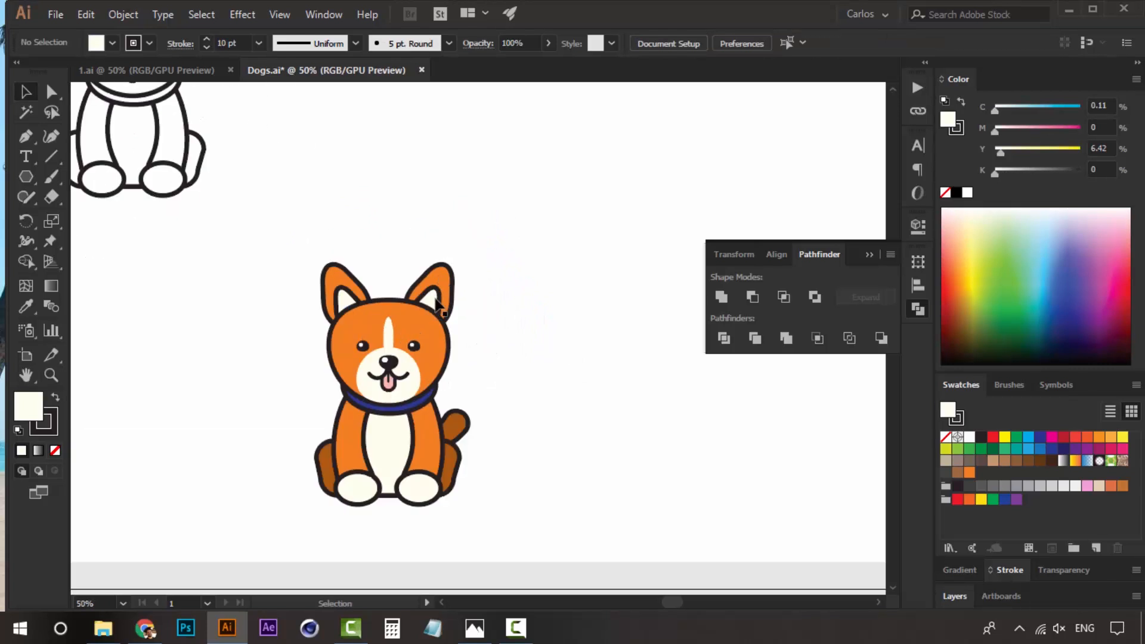
{"action": "left_click", "coordinate": [438, 304]}
{"action": "left_click", "coordinate": [343, 287], "text": "shift"}
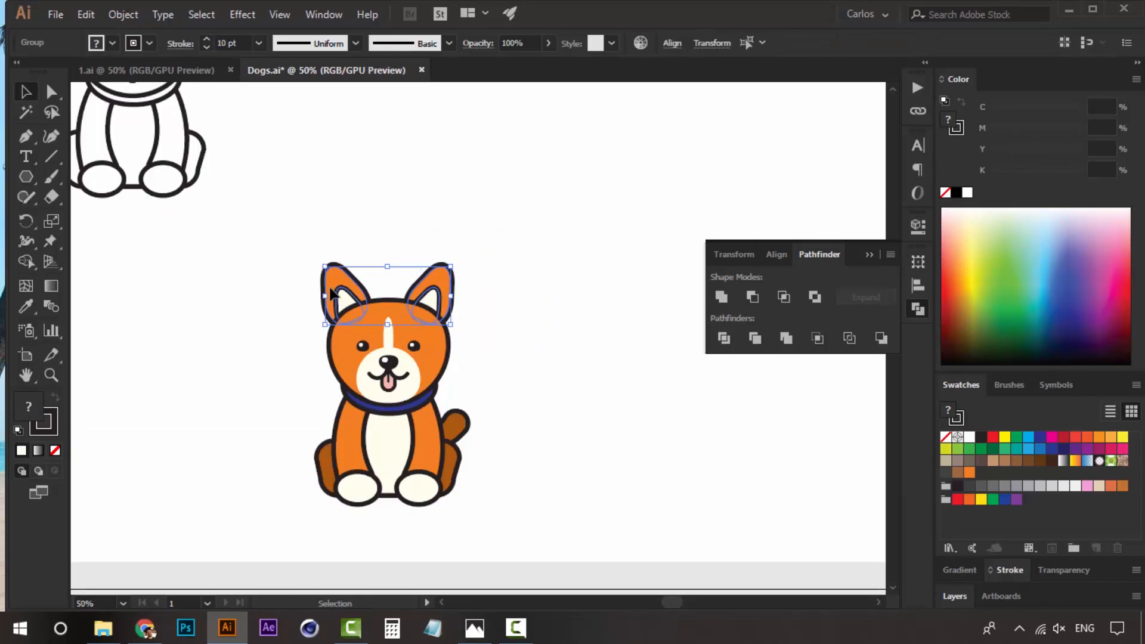
{"action": "left_click", "coordinate": [404, 201]}
{"action": "key", "text": "z"}
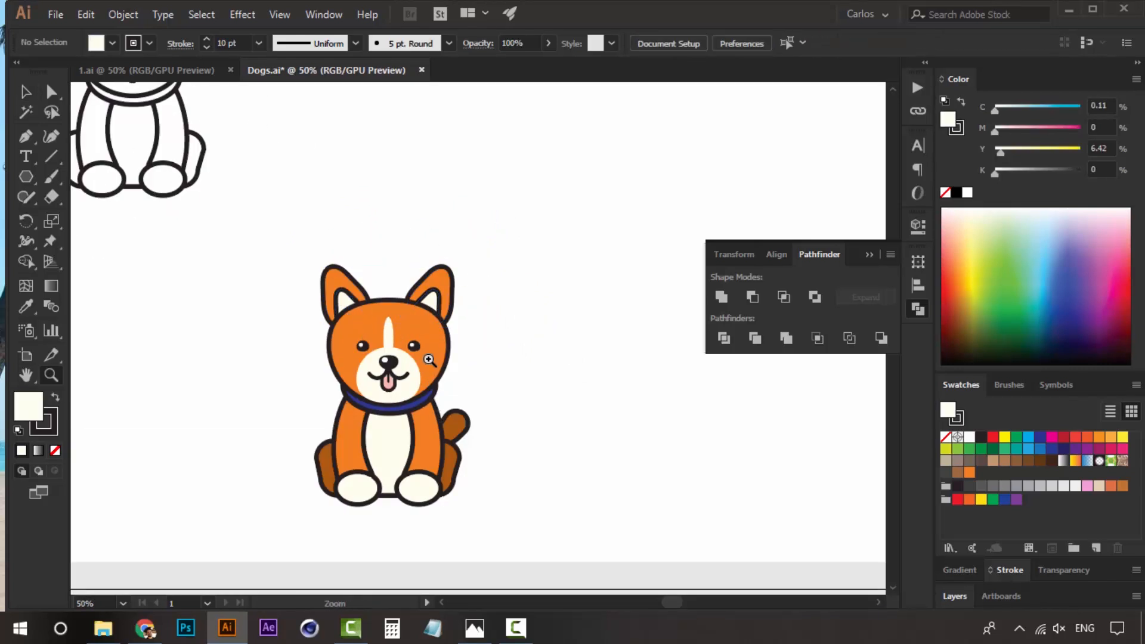
{"action": "left_click", "coordinate": [429, 359]}
{"action": "left_click", "coordinate": [494, 428]}
{"action": "left_click_drag", "start_coordinate": [463, 337], "coordinate": [372, 445]}
{"action": "left_click", "coordinate": [449, 331], "text": "alt"}
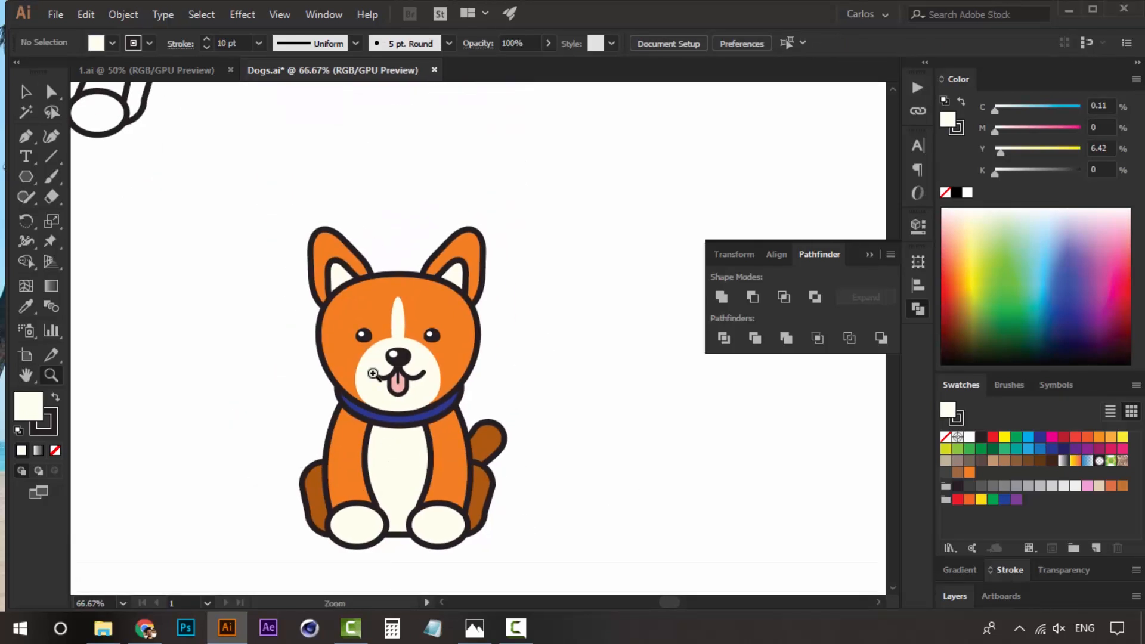
{"action": "left_click_drag", "start_coordinate": [440, 352], "coordinate": [447, 378]}
- Select the whole shaded corgi and place a copy to its right as the base for another dog
{"action": "key", "text": "z"}
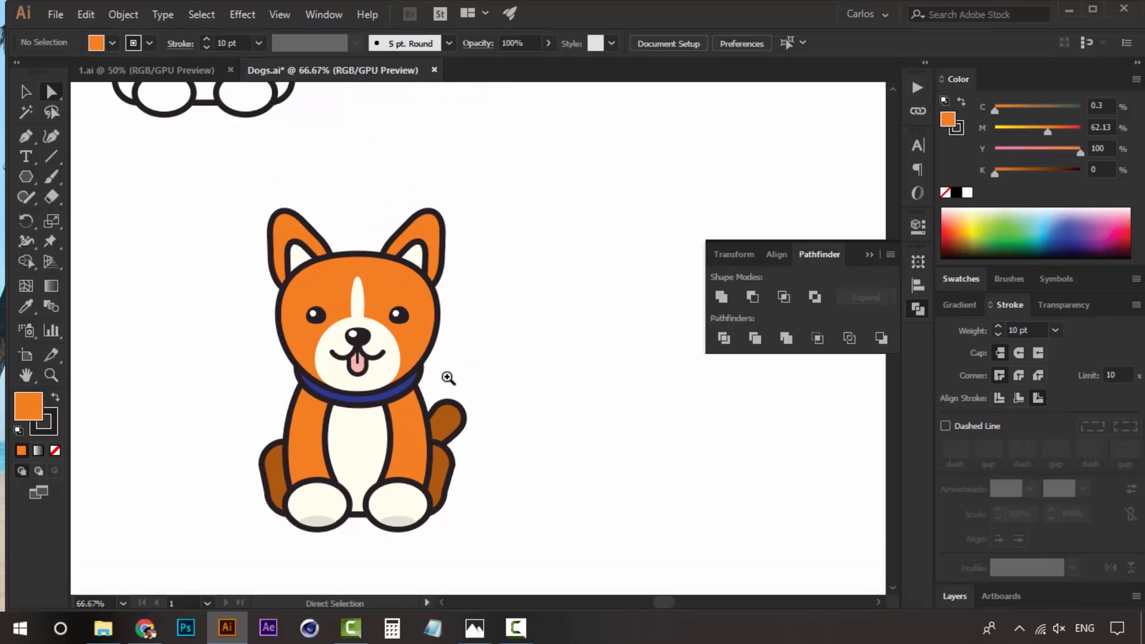
{"action": "left_click", "coordinate": [446, 377], "text": "alt"}
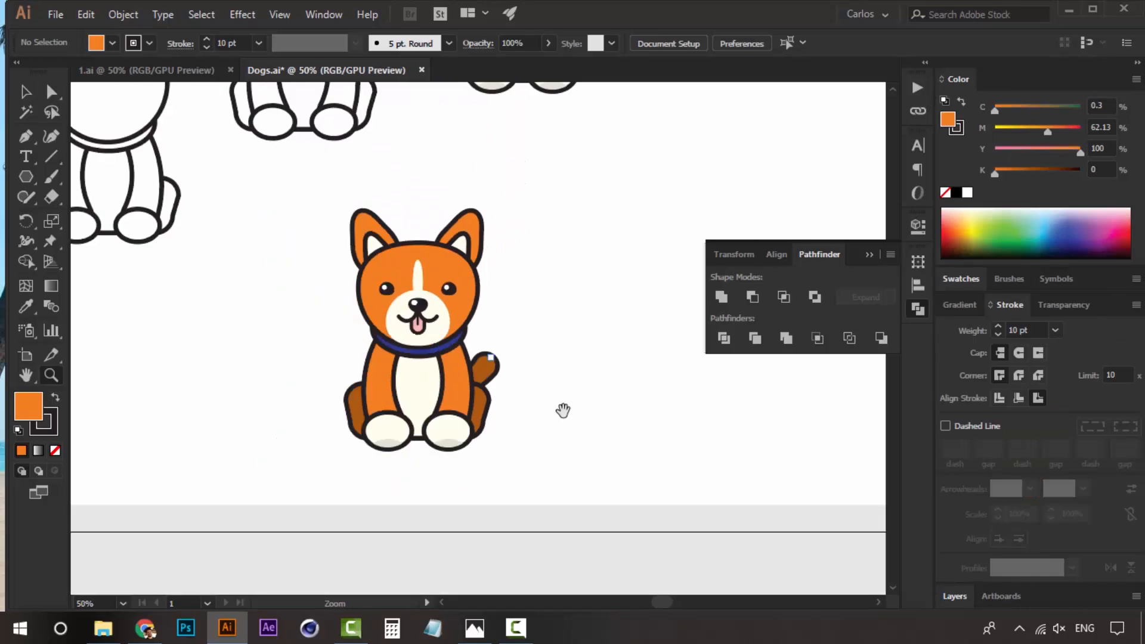
{"action": "left_click_drag", "start_coordinate": [563, 409], "coordinate": [467, 437]}
{"action": "key", "text": "v"}
{"action": "left_click_drag", "start_coordinate": [467, 304], "coordinate": [477, 350]}
{"action": "left_click", "coordinate": [441, 387], "text": "ctrl+alt"}
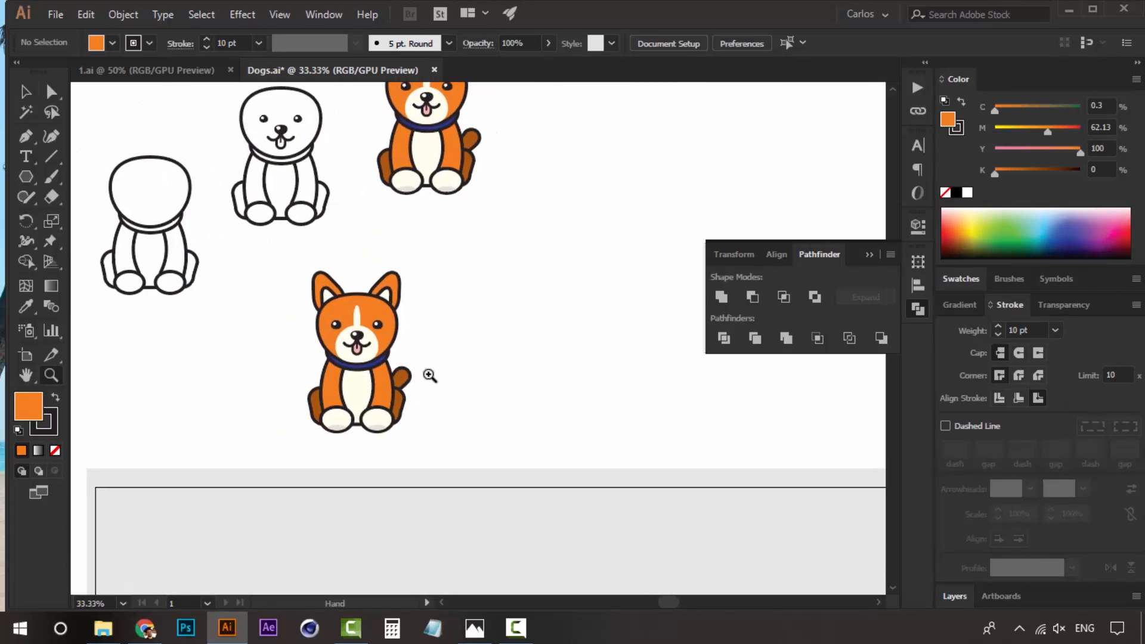
{"action": "left_click_drag", "start_coordinate": [264, 444], "coordinate": [264, 445]}
{"action": "left_click_drag", "start_coordinate": [367, 352], "coordinate": [568, 358]}
{"action": "left_click_drag", "start_coordinate": [567, 359], "coordinate": [486, 315]}
- Consult the reference photo for the next breed and select the copied dog's remaining orange front leg
{"action": "left_click", "coordinate": [462, 342], "text": "ctrl"}
{"action": "left_click", "coordinate": [462, 343], "text": "ctrl"}
{"action": "left_click", "coordinate": [566, 294]}
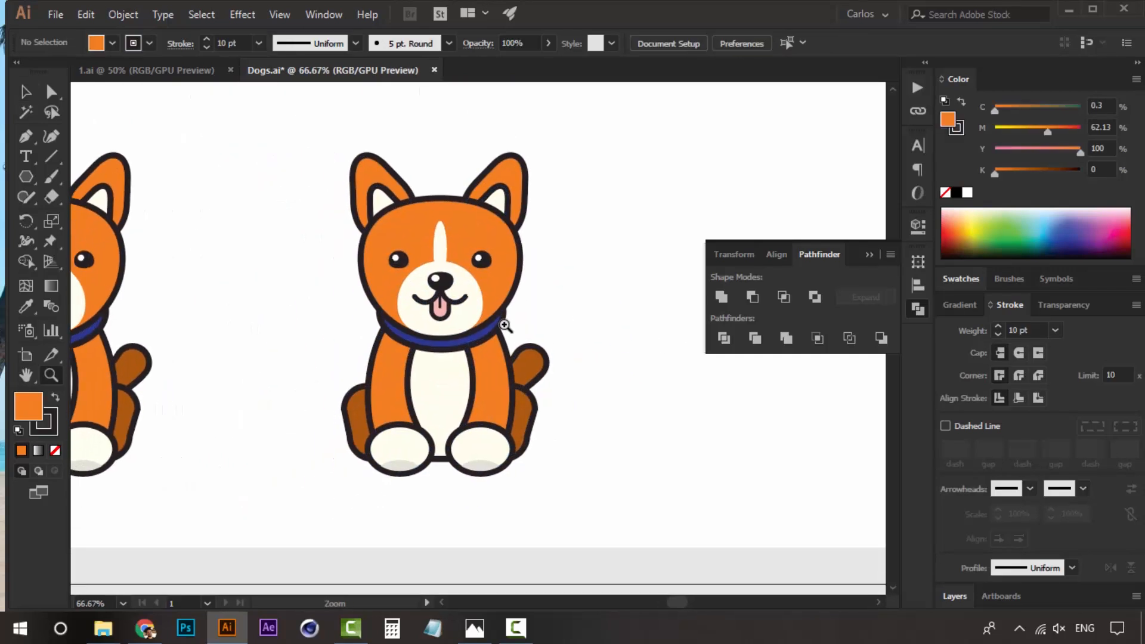
{"action": "left_click", "coordinate": [472, 330], "text": "ctrl"}
{"action": "left_click", "coordinate": [474, 627]}
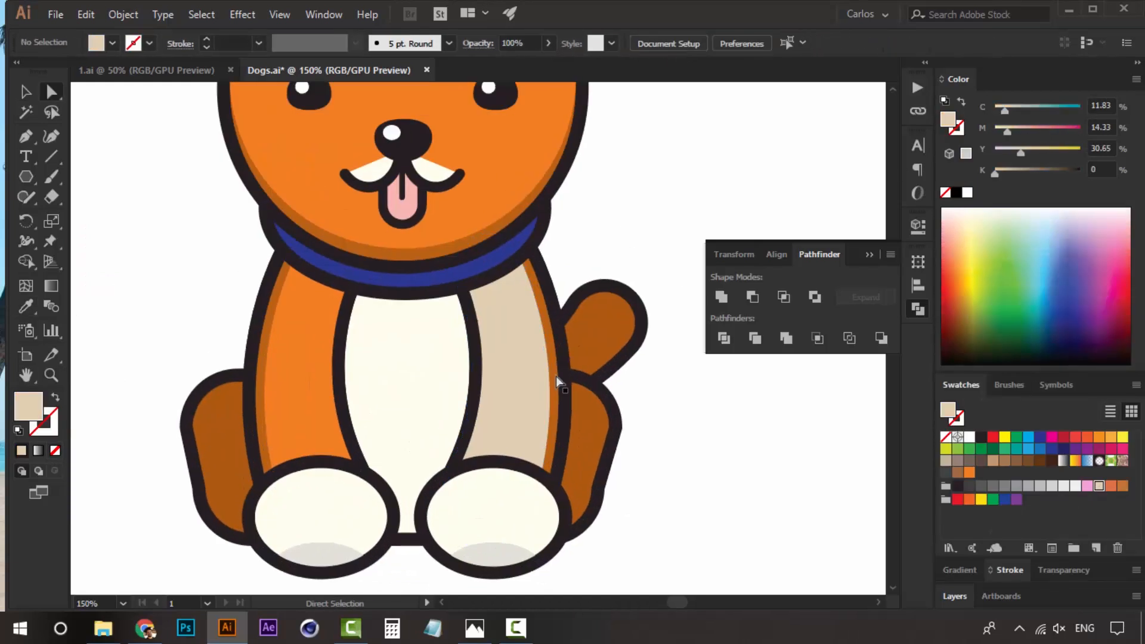
{"action": "left_click", "coordinate": [258, 347]}
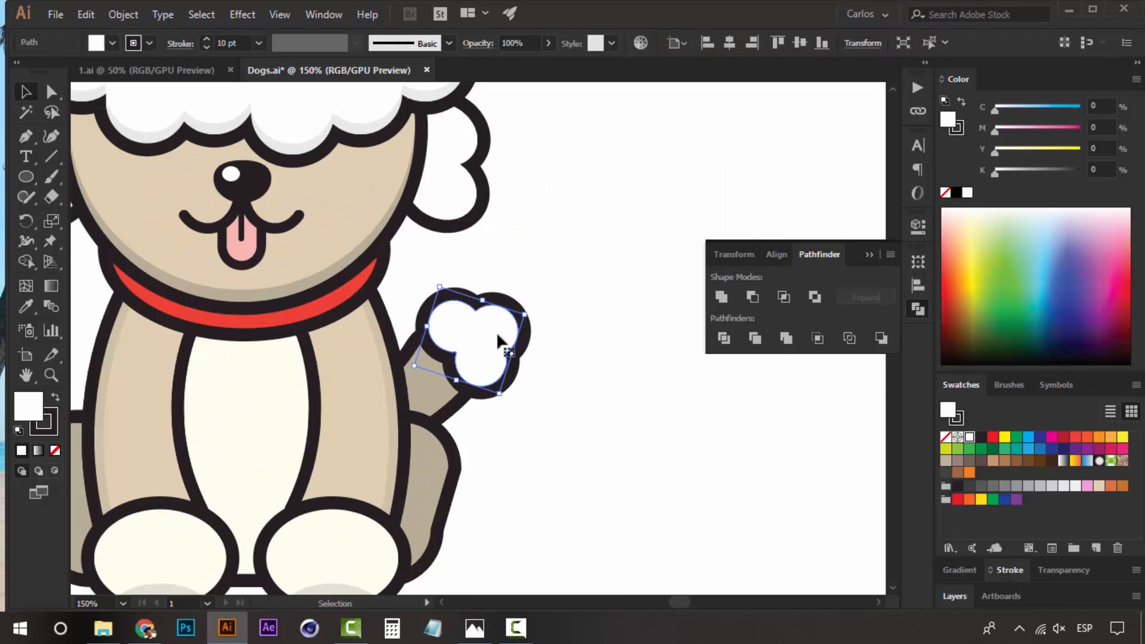
- Shift the white fluffy tuft slightly left on the tip of the poodle's tail
{"action": "left_click_drag", "start_coordinate": [495, 332], "coordinate": [490, 331]}
{"action": "key", "text": "ctrl+shift+a"}
- Select the entire poodle and move it left so it sits closer to the corgi
{"action": "key", "text": "z"}
{"action": "left_click", "coordinate": [485, 329], "text": "alt"}
{"action": "left_click", "coordinate": [486, 330], "text": "alt"}
{"action": "left_click", "coordinate": [486, 330], "text": "alt"}
{"action": "left_click", "coordinate": [485, 330], "text": "alt"}
{"action": "left_click_drag", "start_coordinate": [503, 373], "coordinate": [542, 375]}
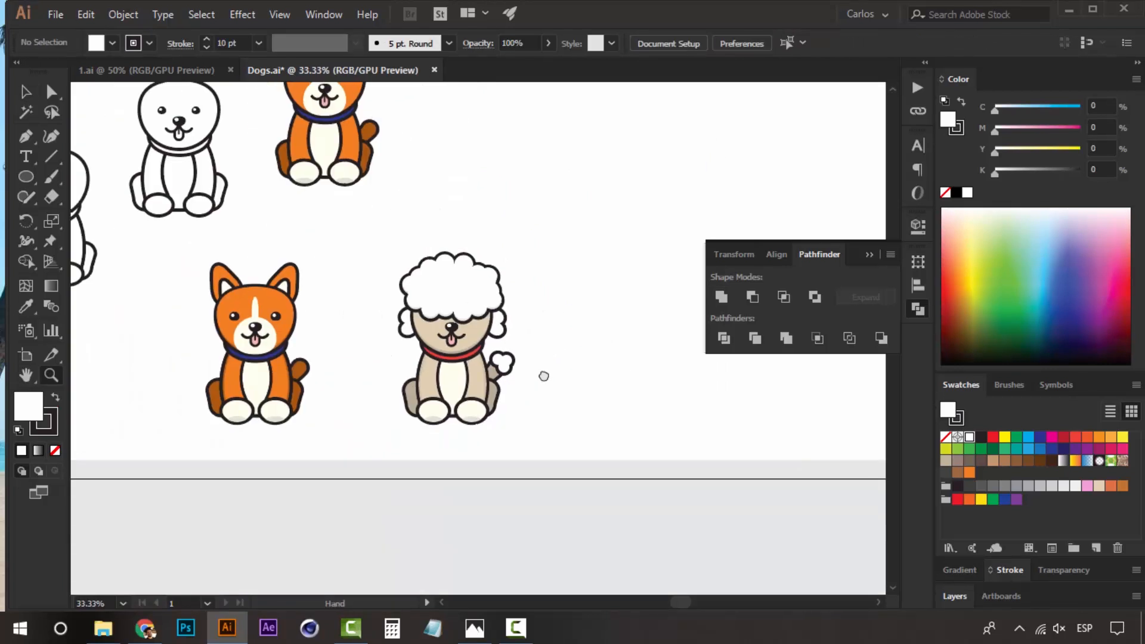
{"action": "left_click", "coordinate": [462, 365]}
{"action": "key", "text": "v"}
{"action": "left_click_drag", "start_coordinate": [479, 346], "coordinate": [453, 358]}
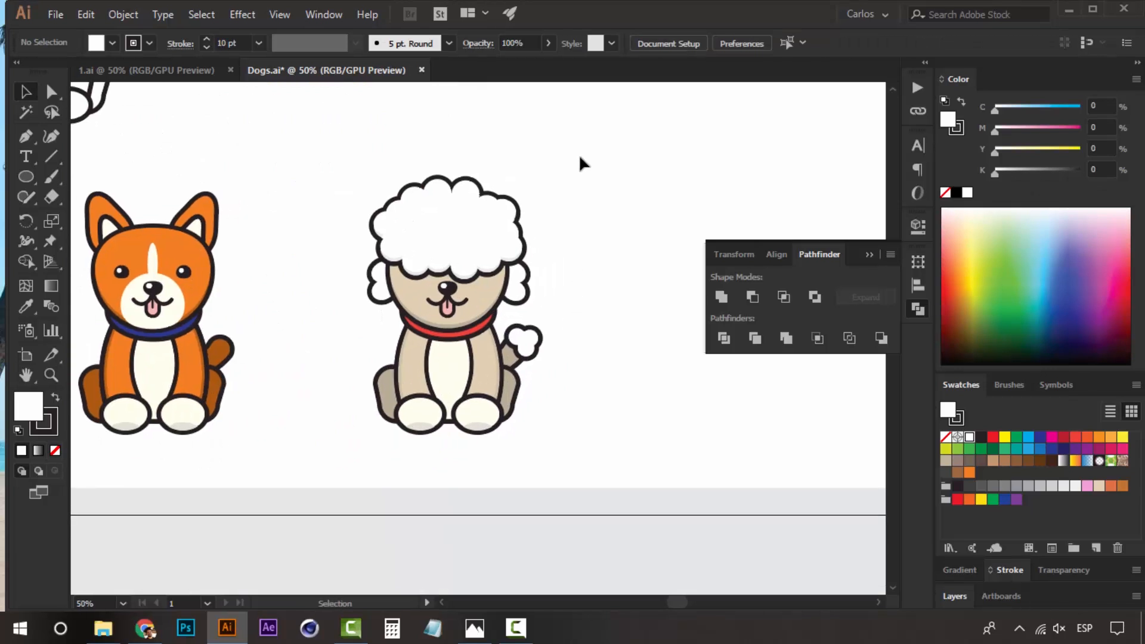
{"action": "left_click_drag", "start_coordinate": [580, 157], "coordinate": [343, 398]}
{"action": "left_click_drag", "start_coordinate": [328, 439], "coordinate": [378, 259]}
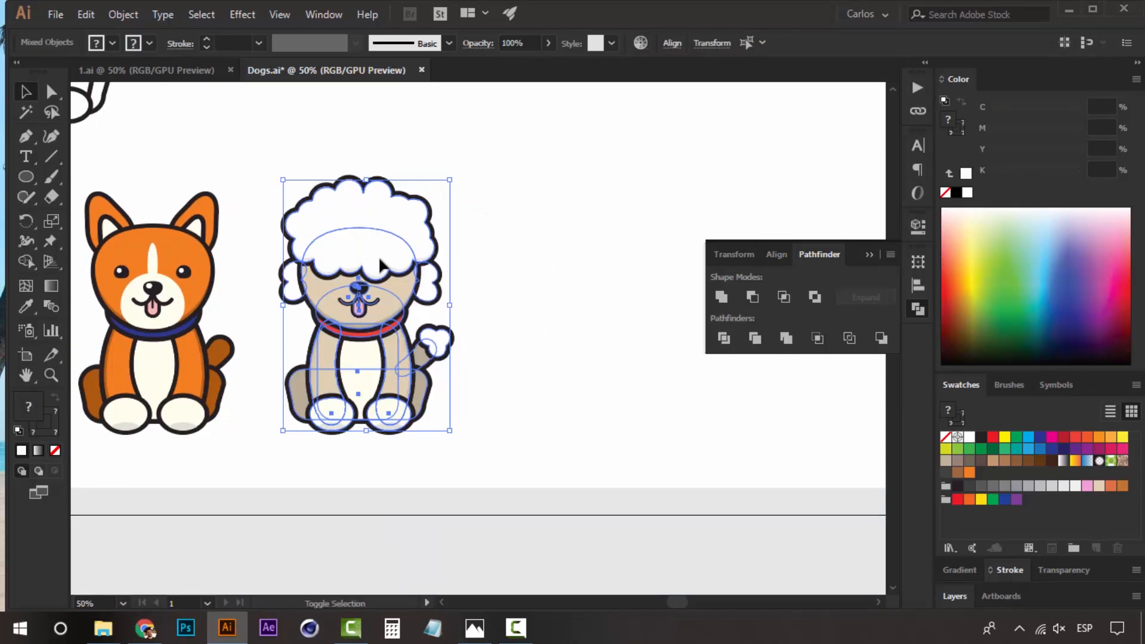
{"action": "left_click", "coordinate": [572, 356]}
- Select the complete corgi and place a copy of it to the right of the poodle
{"action": "key", "text": "z"}
{"action": "left_click", "coordinate": [520, 363], "text": "alt"}
{"action": "key", "text": "v"}
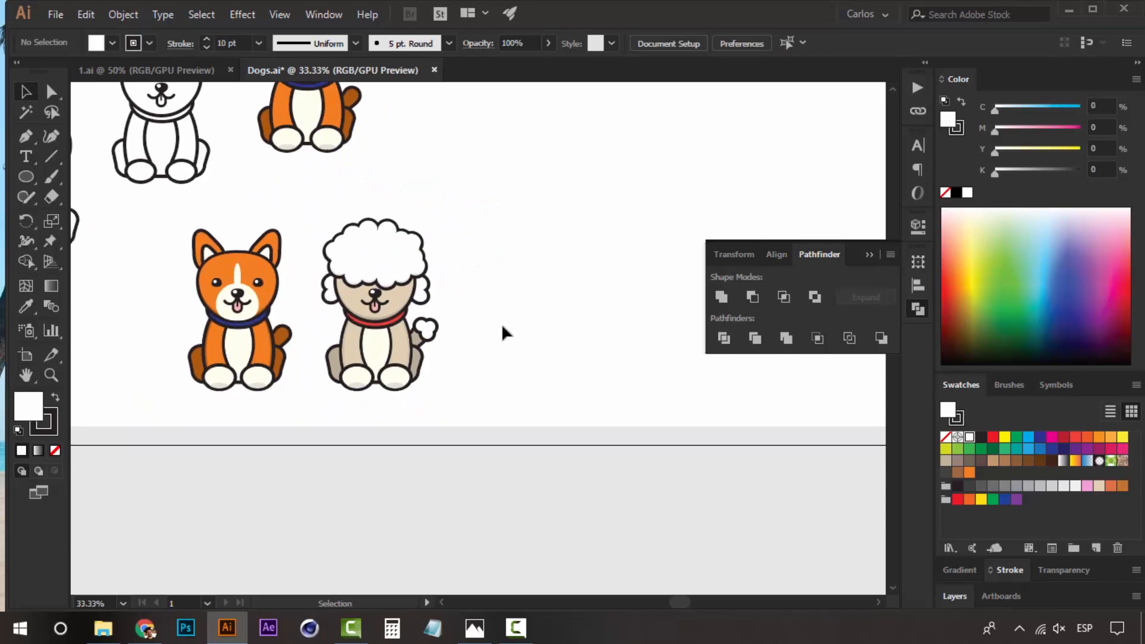
{"action": "key", "text": "z"}
{"action": "left_click", "coordinate": [468, 310]}
{"action": "key", "text": "v"}
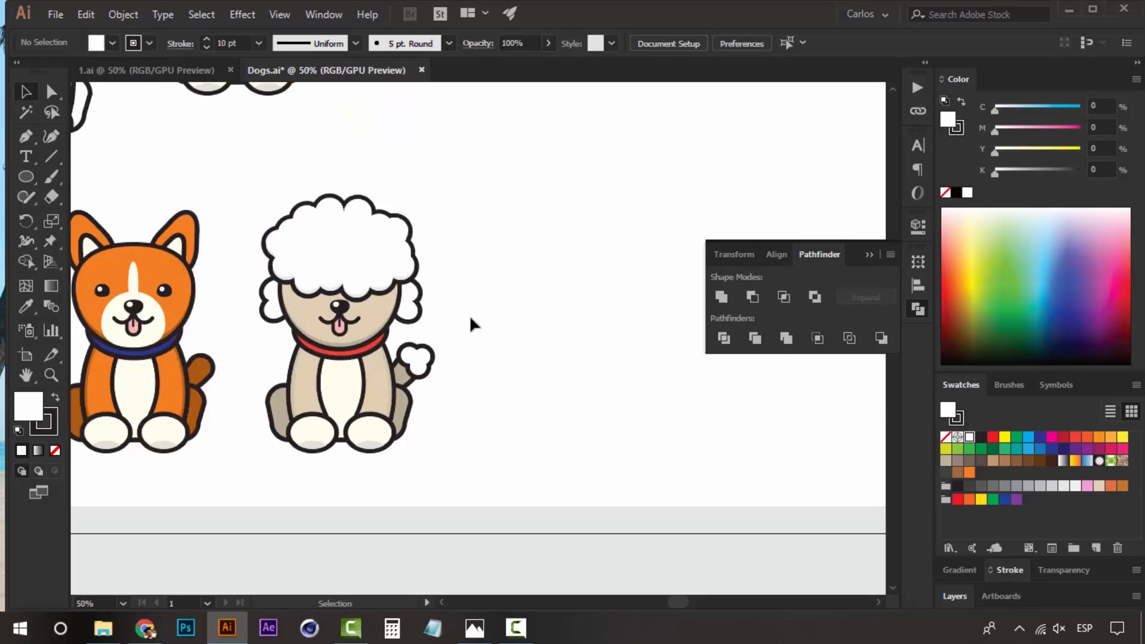
{"action": "left_click_drag", "start_coordinate": [469, 317], "coordinate": [571, 329]}
{"action": "left_click_drag", "start_coordinate": [142, 212], "coordinate": [325, 472]}
{"action": "key", "text": "z"}
{"action": "left_click", "coordinate": [457, 399], "text": "alt"}
{"action": "left_click_drag", "start_coordinate": [426, 412], "coordinate": [355, 426]}
{"action": "key", "text": "v"}
{"action": "left_click_drag", "start_coordinate": [259, 305], "coordinate": [584, 303]}
{"action": "key", "text": "ctrl+shift+a"}
- Look over the new corgi copy, switch to the Photos app and bring up the husky puppy reference picture
{"action": "key", "text": "z"}
{"action": "left_click", "coordinate": [567, 316]}
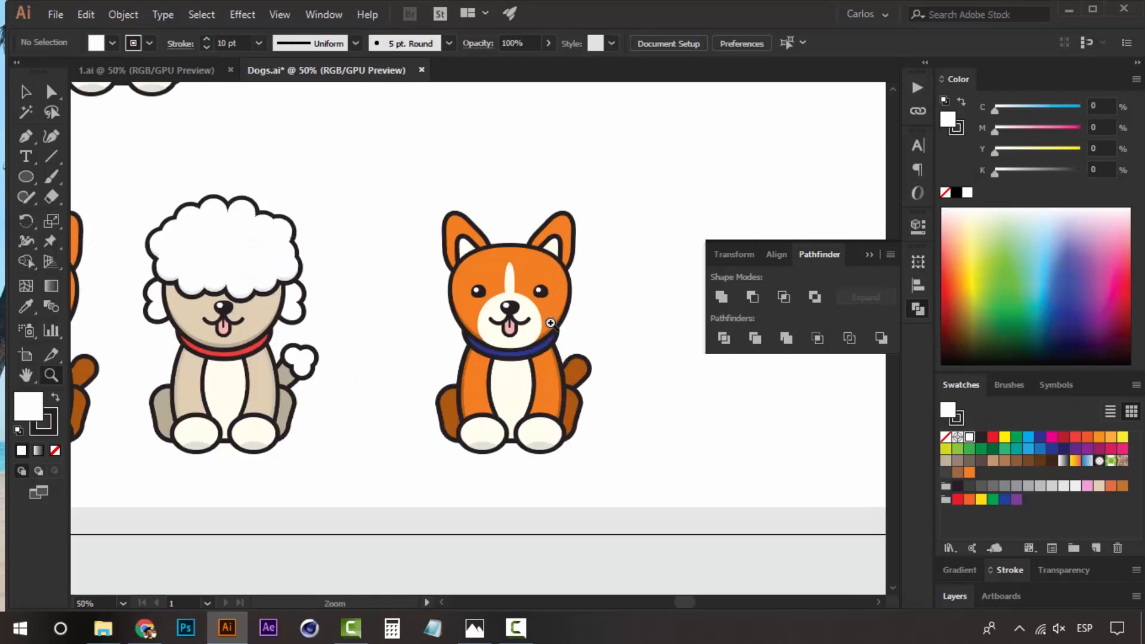
{"action": "left_click", "coordinate": [548, 326]}
{"action": "key", "text": "v"}
{"action": "left_click_drag", "start_coordinate": [491, 371], "coordinate": [486, 345]}
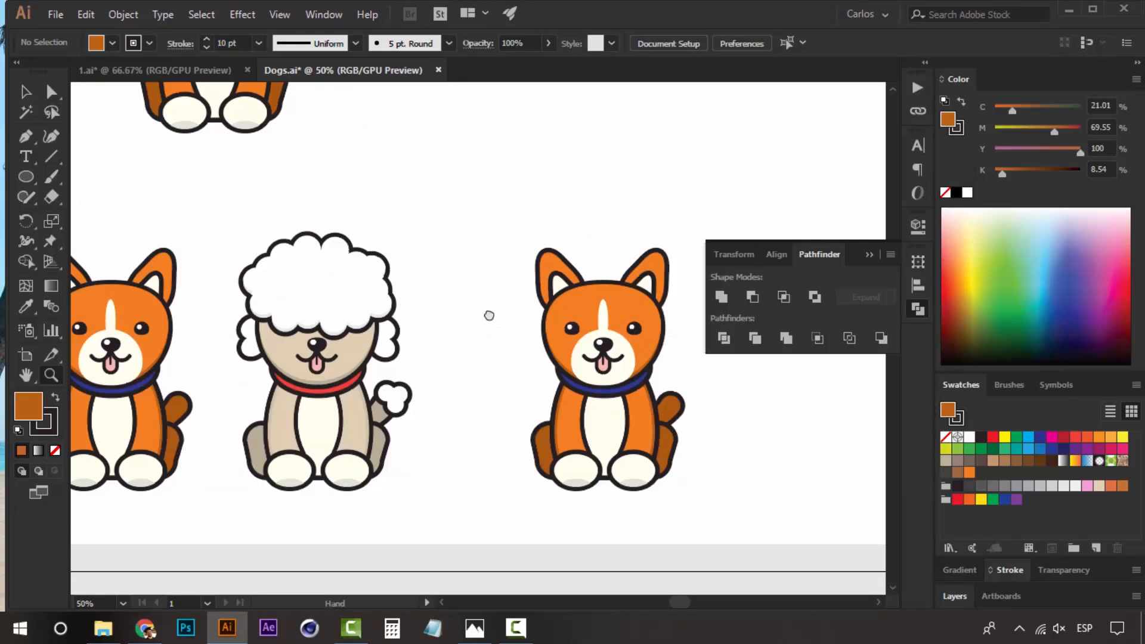
{"action": "left_click_drag", "start_coordinate": [488, 316], "coordinate": [385, 296]}
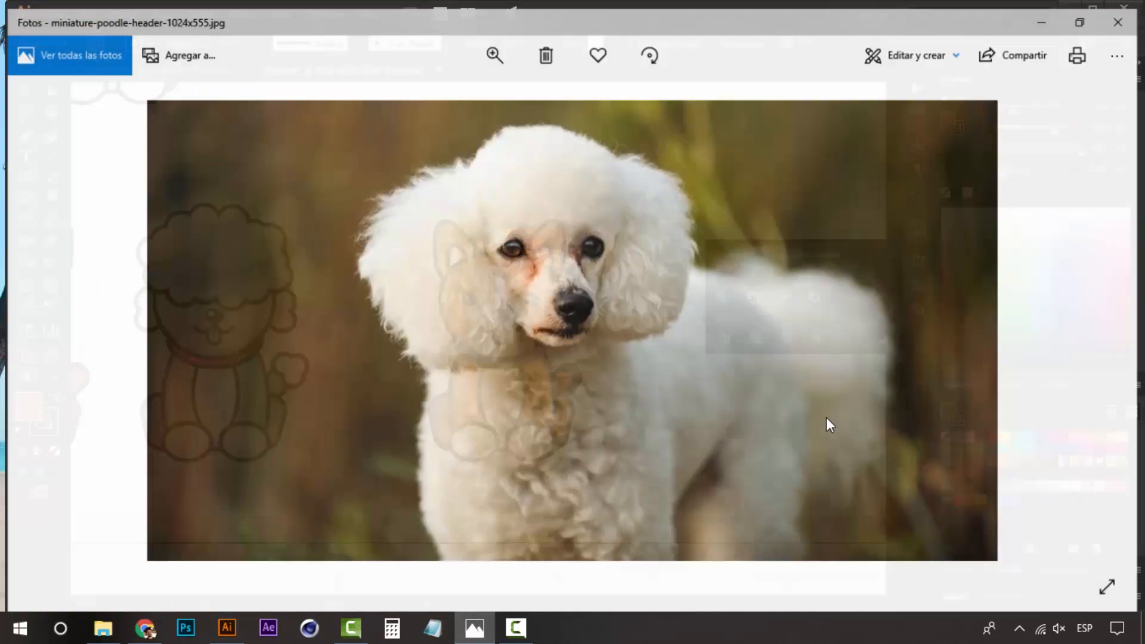
{"action": "left_click", "coordinate": [475, 628]}
{"action": "left_click", "coordinate": [1114, 330]}
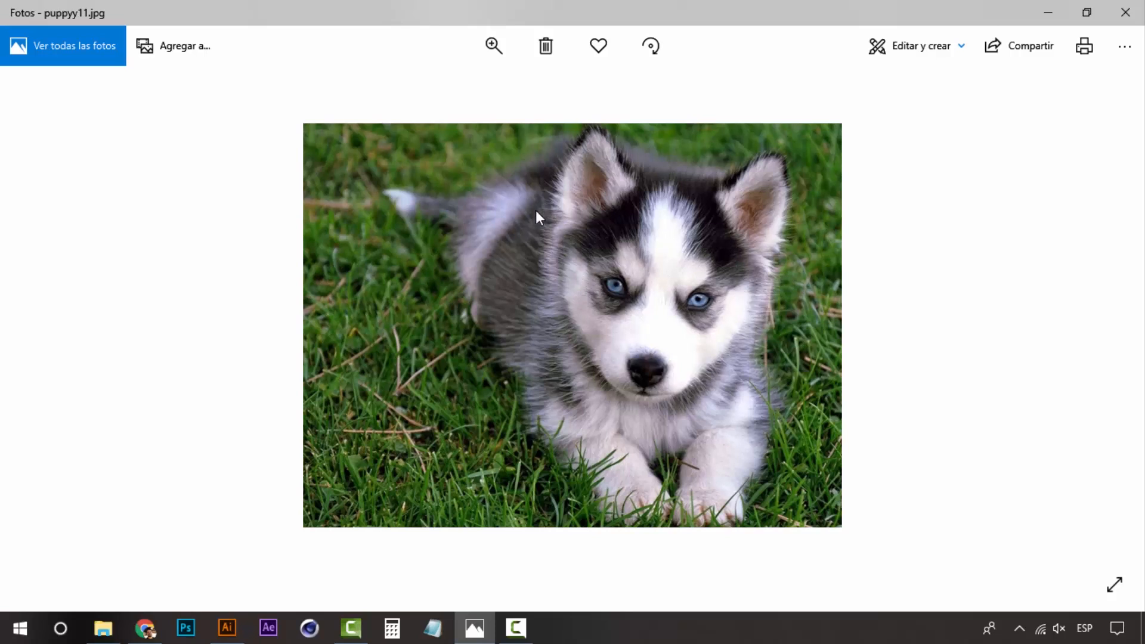
- Switch back to Illustrator and delete the cream muzzle patch and forehead stripe from the new corgi copy's face
{"action": "left_click", "coordinate": [227, 627]}
{"action": "left_click", "coordinate": [465, 319]}
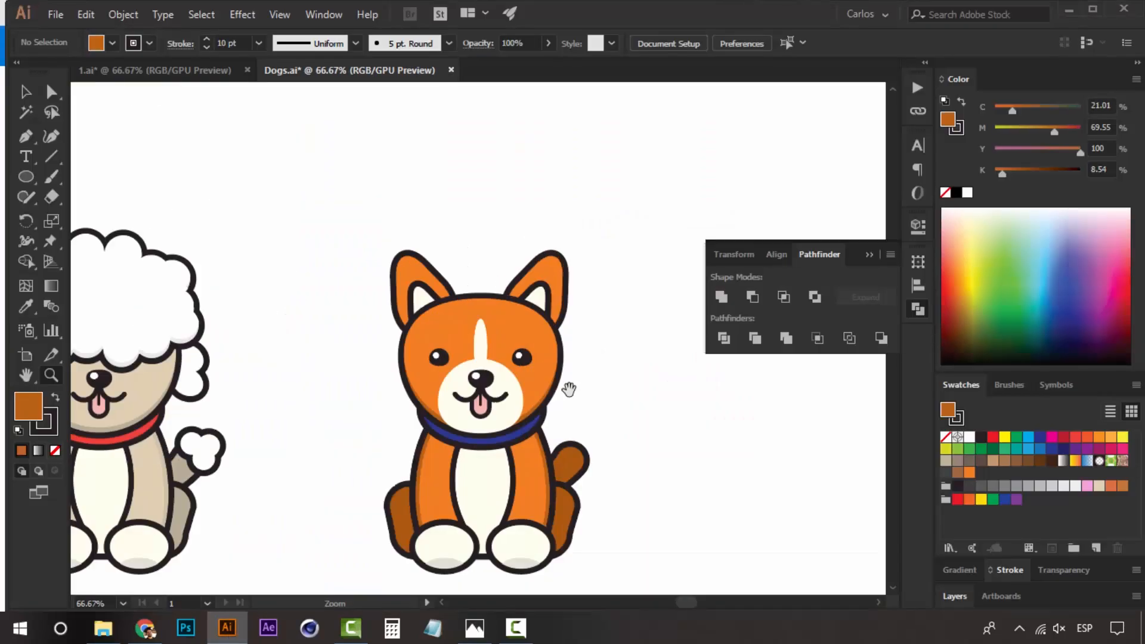
{"action": "left_click", "coordinate": [528, 315]}
{"action": "key", "text": "v"}
{"action": "left_click", "coordinate": [498, 309]}
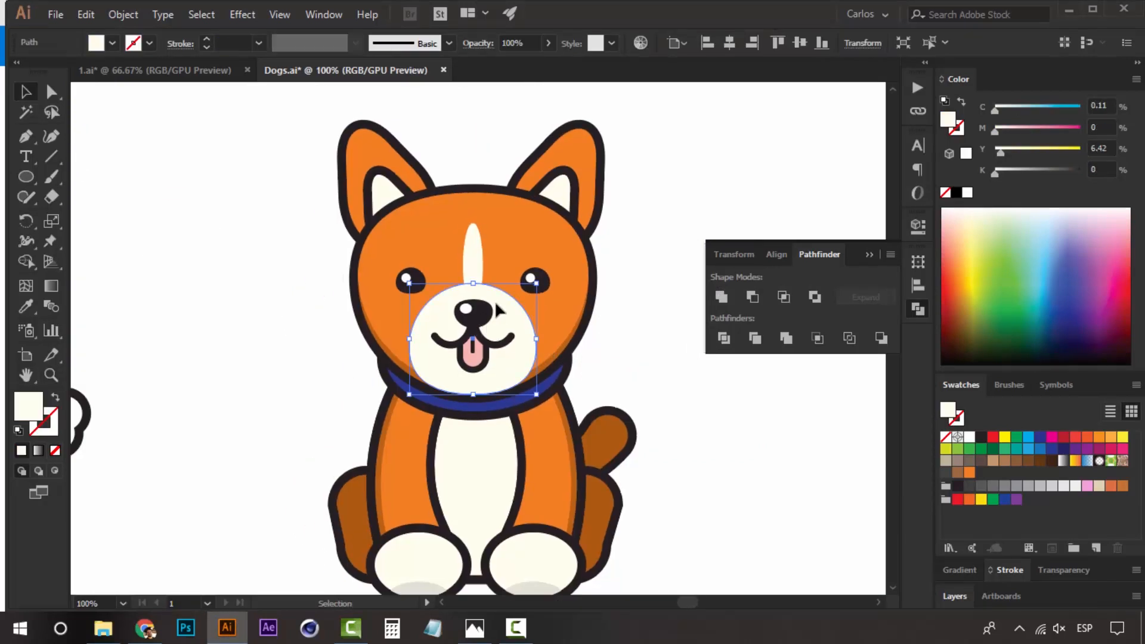
{"action": "key", "text": "Delete"}
{"action": "left_click", "coordinate": [474, 265]}
{"action": "key", "text": "Delete"}
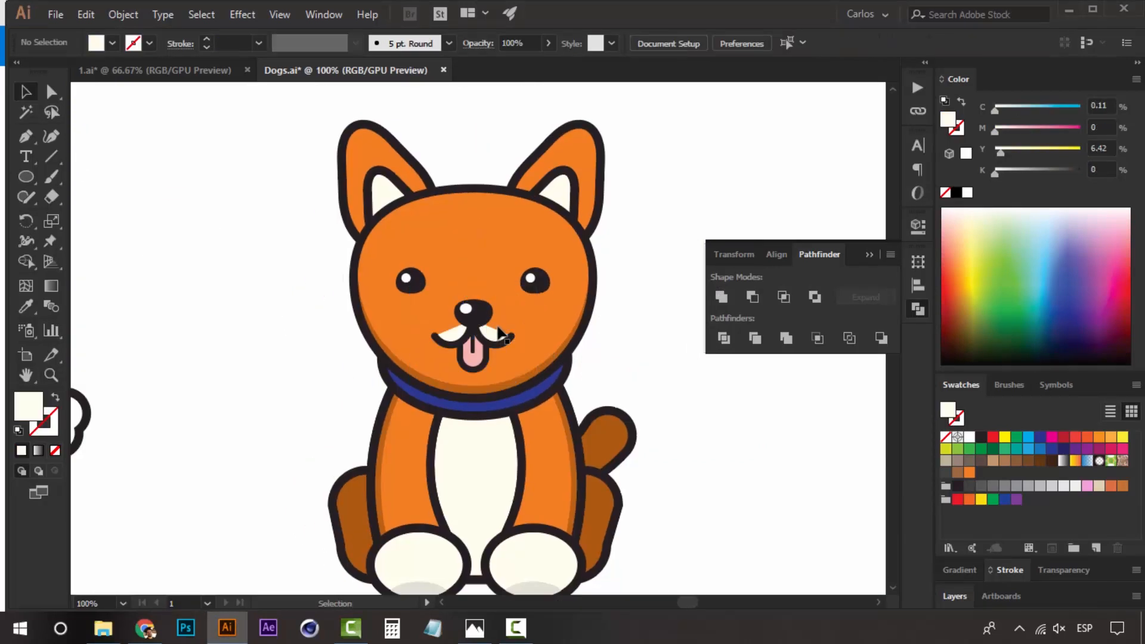
- Delete the bright orange overlay on the face and fill the remaining head shape with a light grey swatch
{"action": "scroll", "coordinate": [540, 305], "scroll_direction": "up", "scroll_amount": 1}
{"action": "scroll", "coordinate": [540, 306], "scroll_direction": "down", "scroll_amount": 5}
{"action": "scroll", "coordinate": [540, 306], "scroll_direction": "up", "scroll_amount": 4}
{"action": "key", "text": "a"}
{"action": "left_click", "coordinate": [538, 307]}
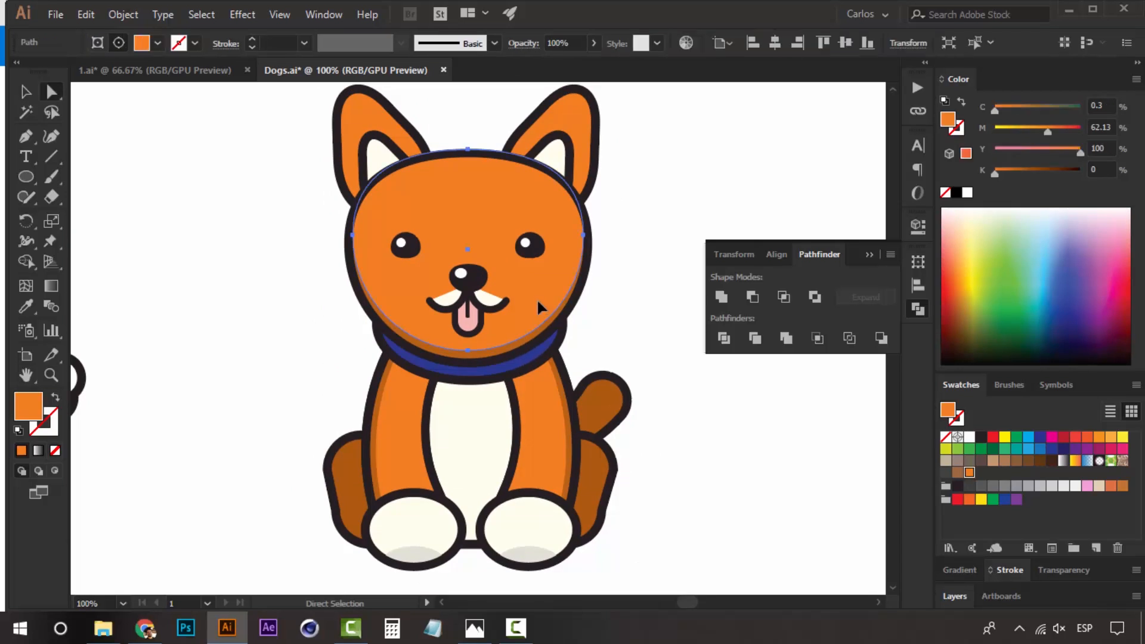
{"action": "left_click", "coordinate": [528, 342]}
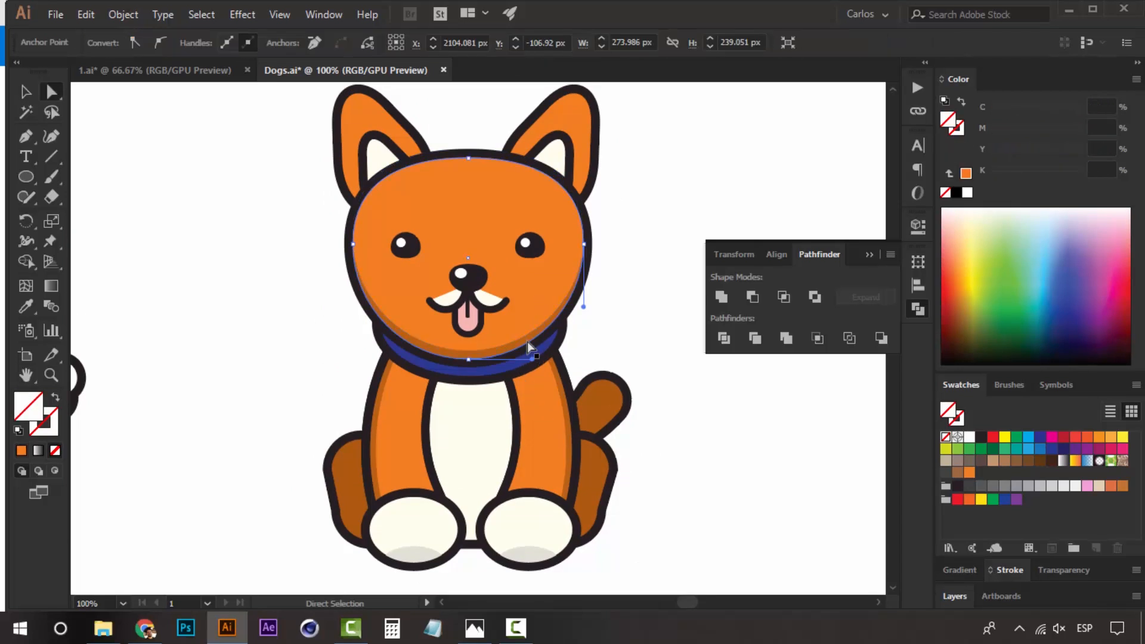
{"action": "left_click", "coordinate": [528, 318]}
{"action": "key", "text": "Delete"}
{"action": "left_click", "coordinate": [529, 334]}
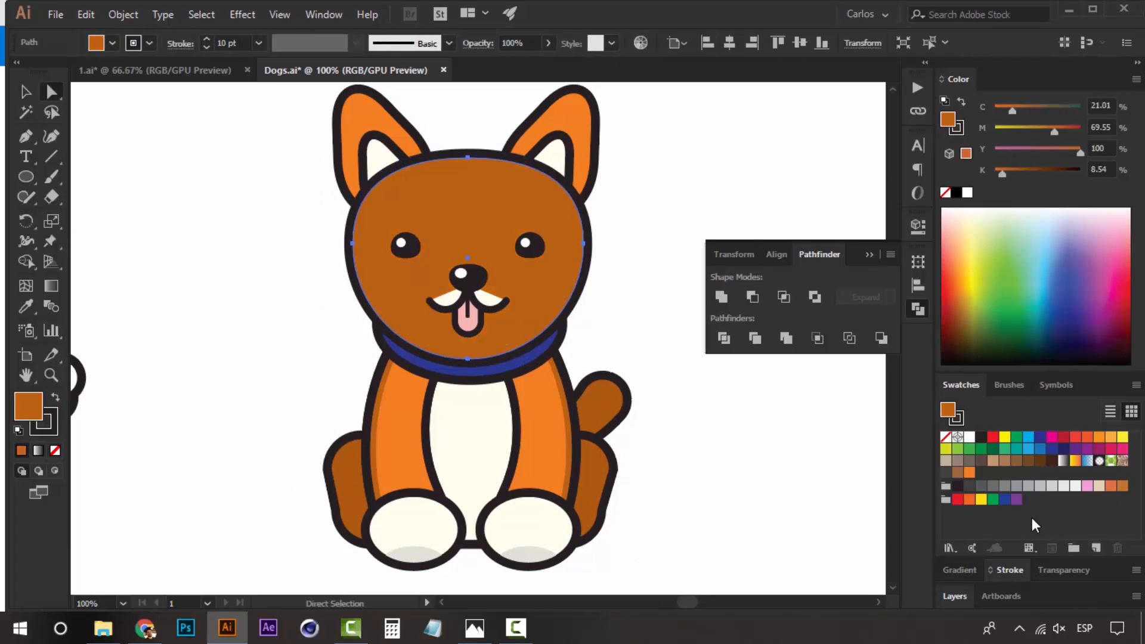
{"action": "left_click", "coordinate": [1039, 486]}
{"action": "left_click", "coordinate": [1027, 486]}
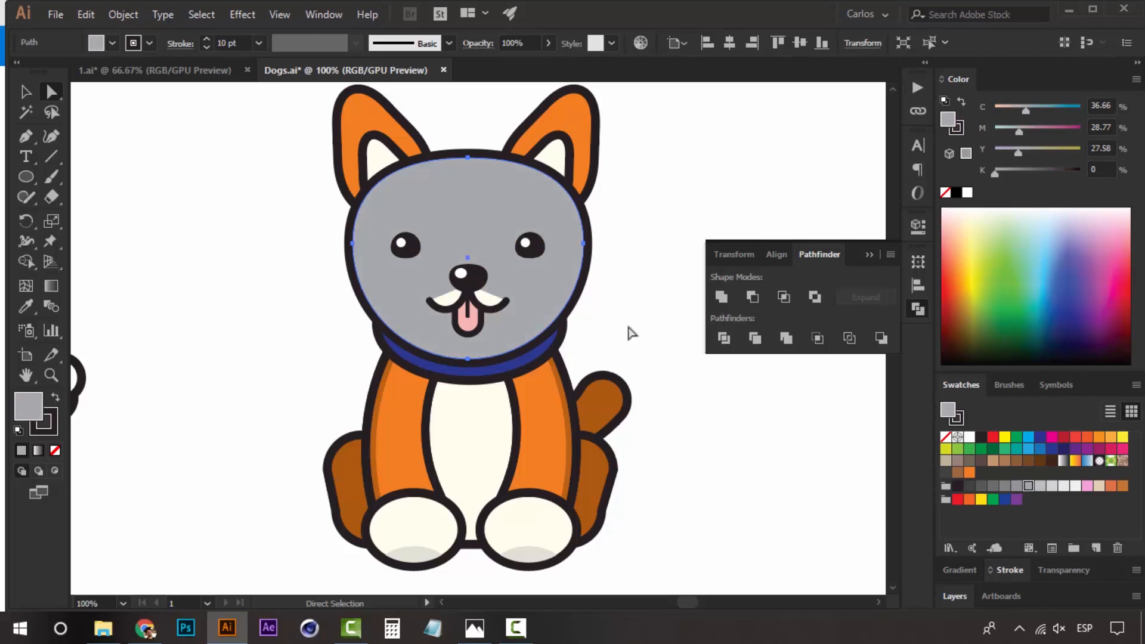
{"action": "left_click", "coordinate": [491, 300]}
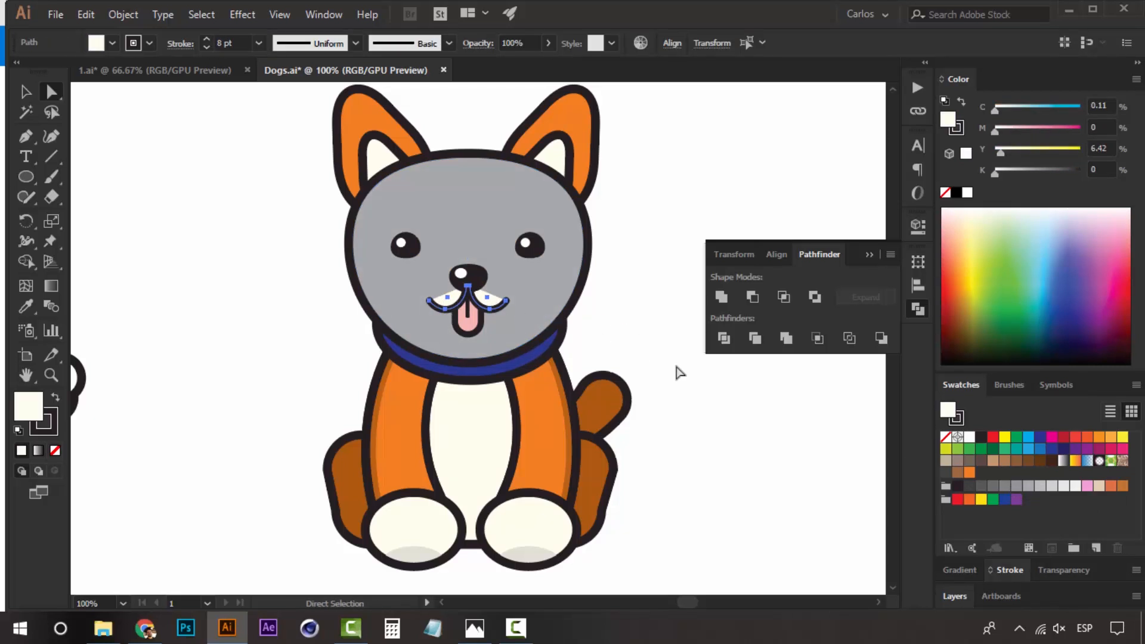
{"action": "left_click", "coordinate": [677, 369]}
- Fill the bright orange inner areas of both front legs with a medium grey swatch
{"action": "left_click", "coordinate": [558, 411]}
{"action": "left_click", "coordinate": [393, 431], "text": "shift"}
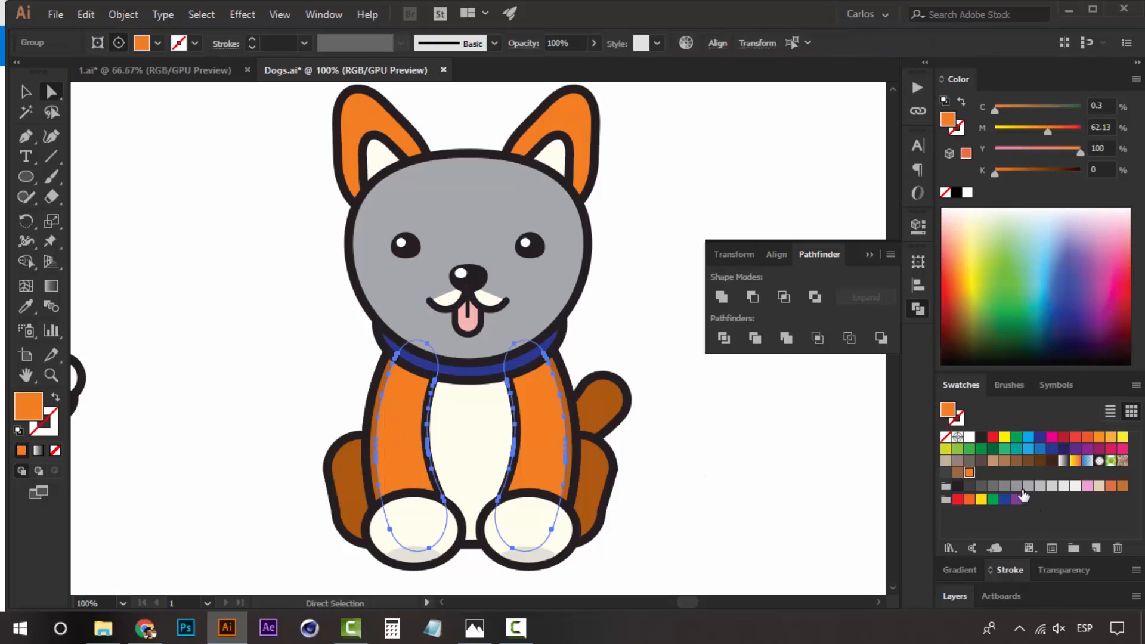
{"action": "left_click", "coordinate": [1021, 486]}
{"action": "left_click", "coordinate": [648, 473]}
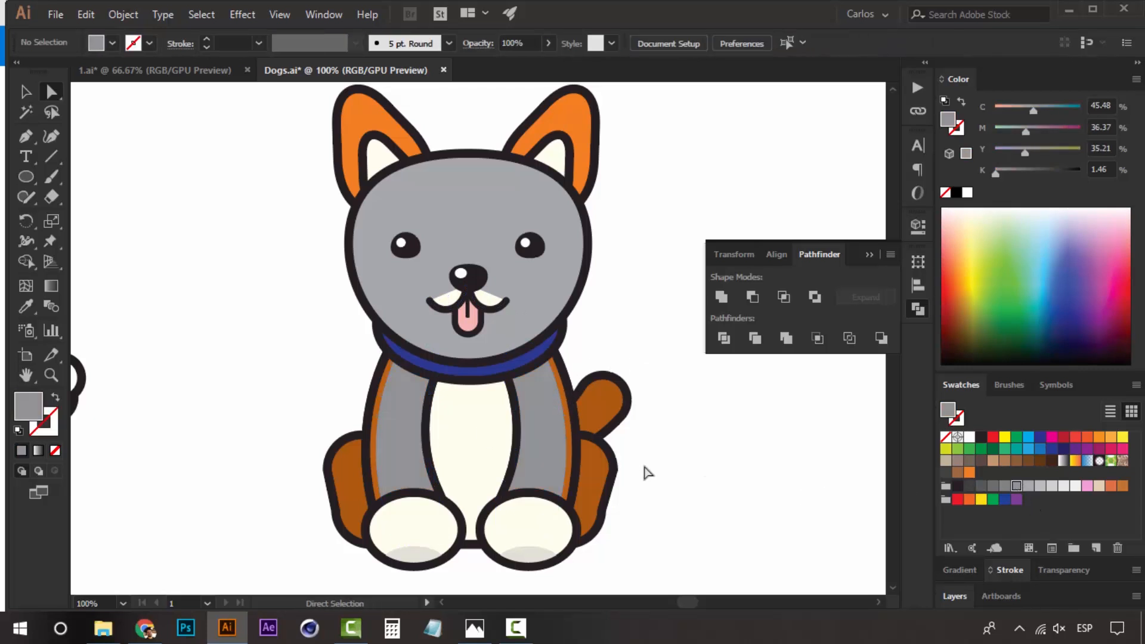
- Recolour the brown shading along the outer edges of both front legs with a darker grey swatch
{"action": "left_click", "coordinate": [582, 453]}
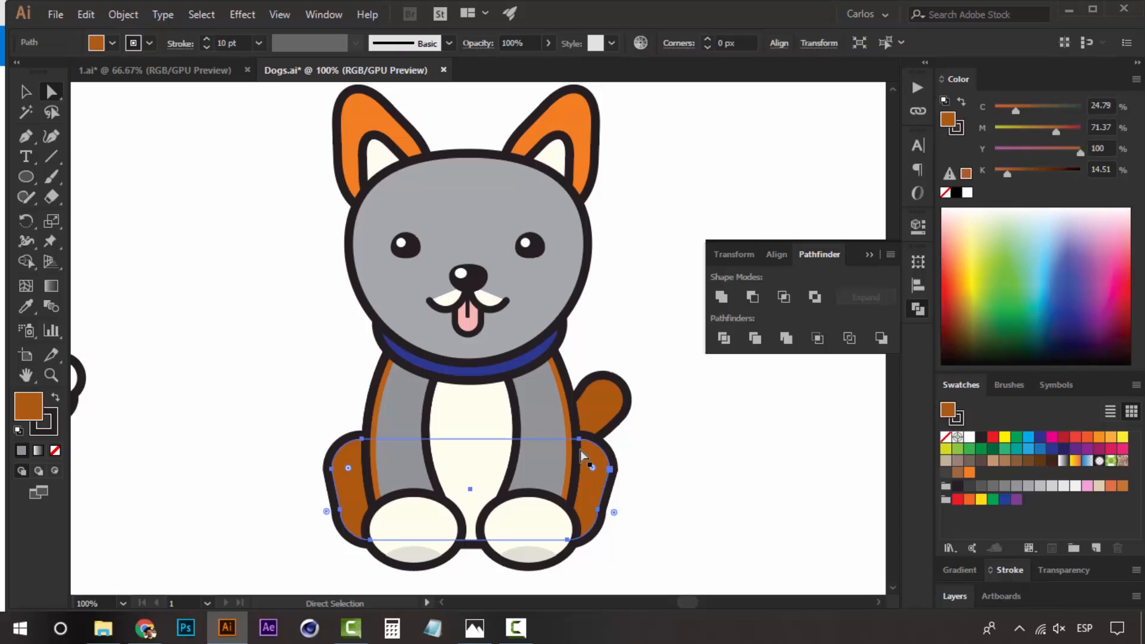
{"action": "left_click", "coordinate": [567, 413]}
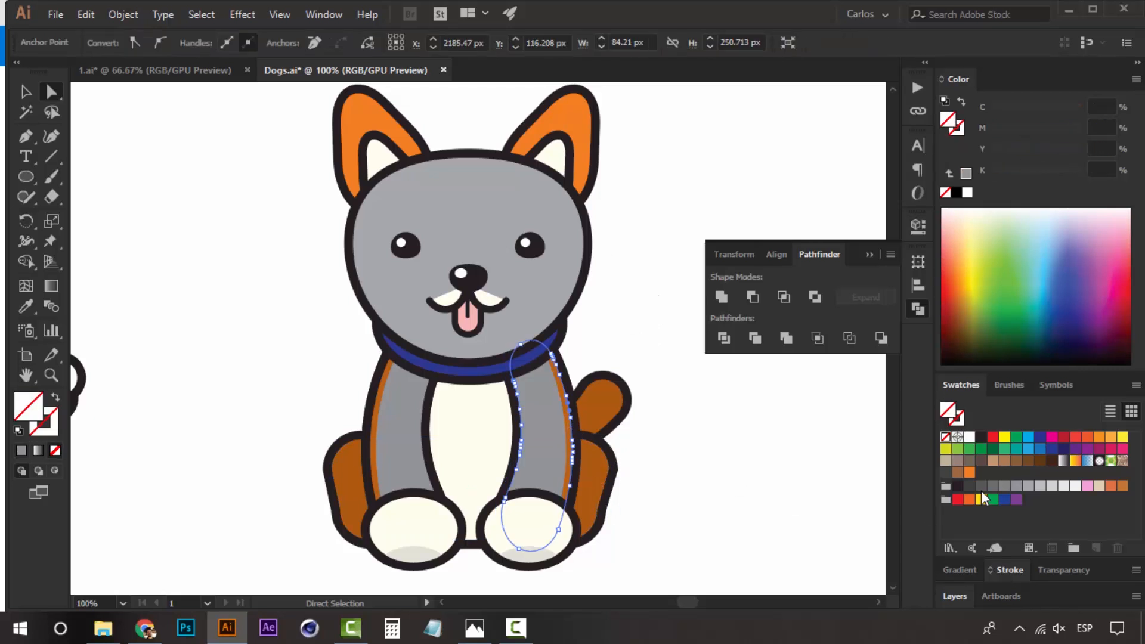
{"action": "left_click", "coordinate": [1002, 487]}
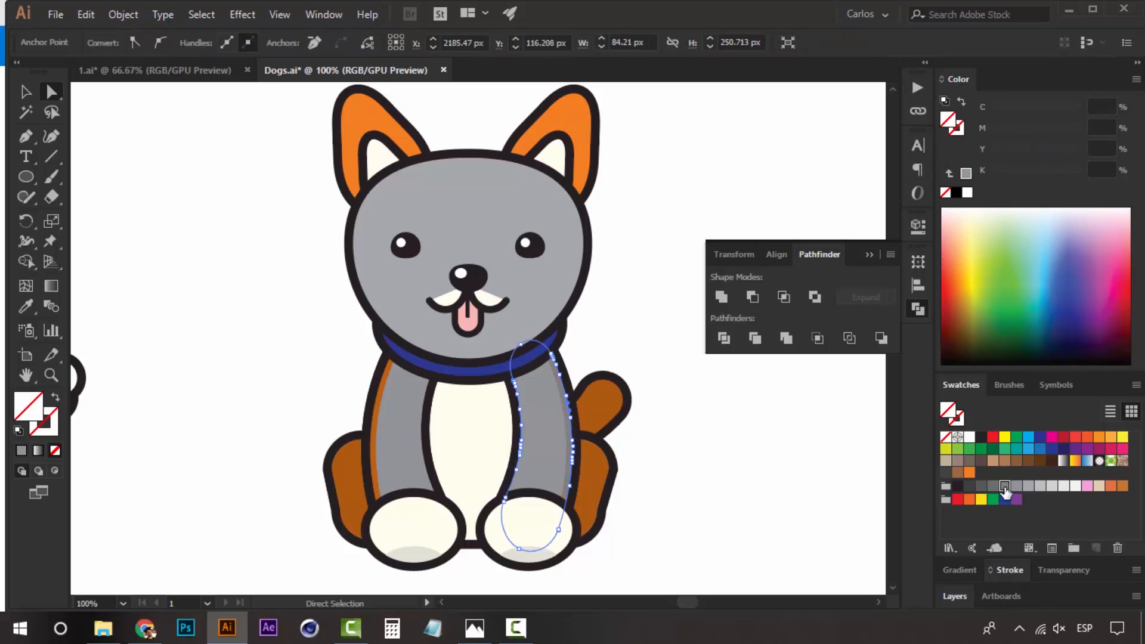
{"action": "left_click", "coordinate": [375, 431]}
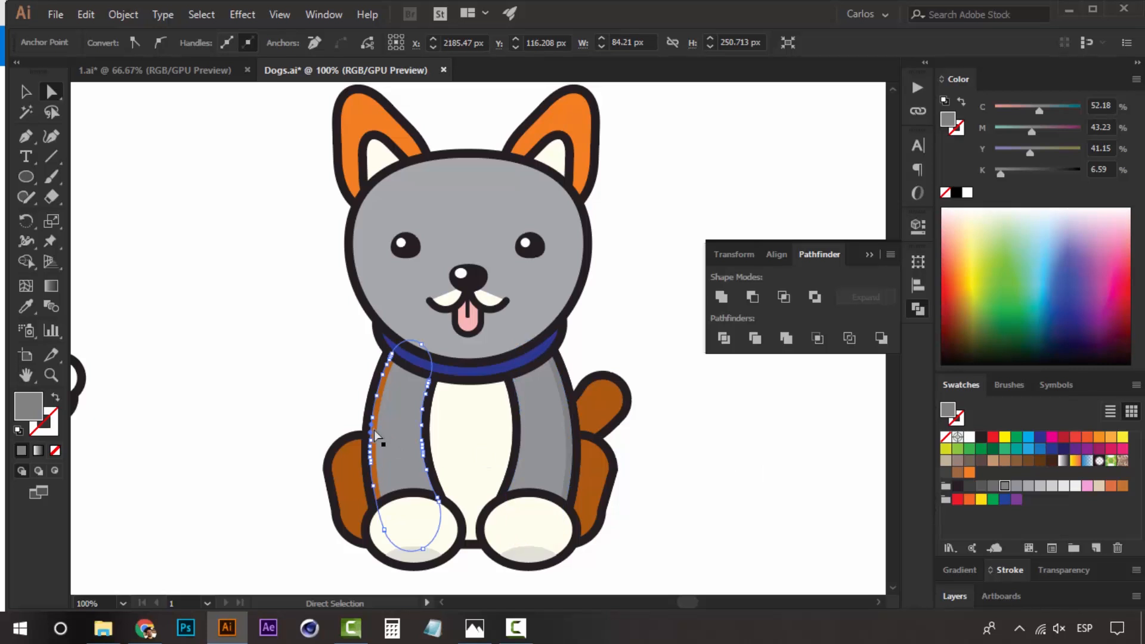
{"action": "left_click", "coordinate": [1004, 487]}
{"action": "left_click", "coordinate": [658, 444]}
- Fill the tail and the hind legs with the same darker grey used for the front leg shading
{"action": "left_click", "coordinate": [596, 408]}
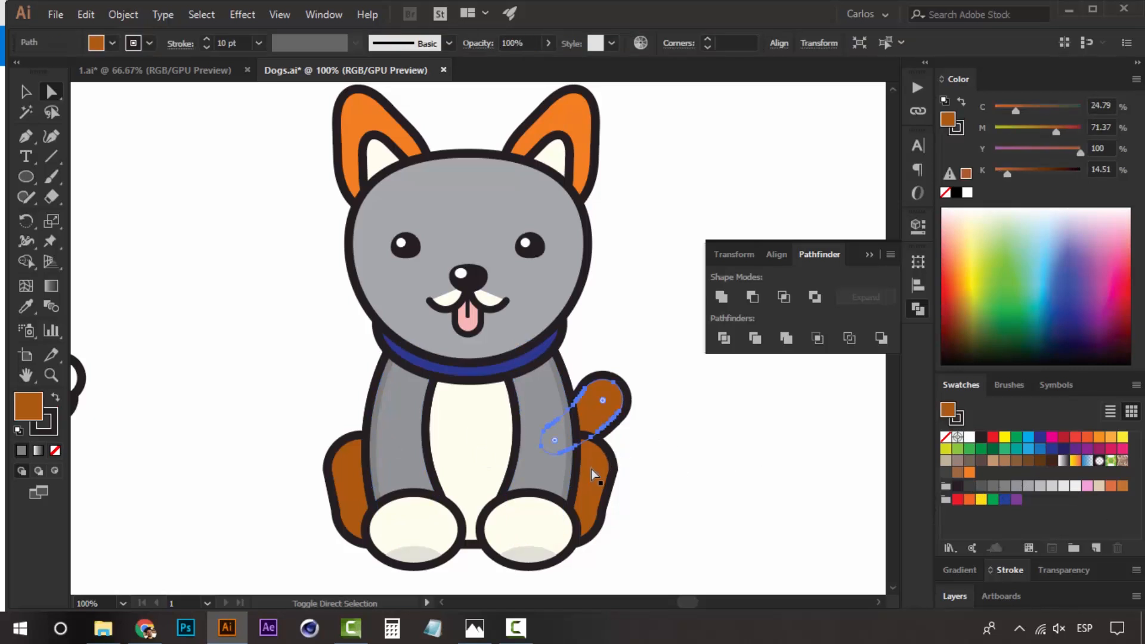
{"action": "left_click", "coordinate": [1001, 488]}
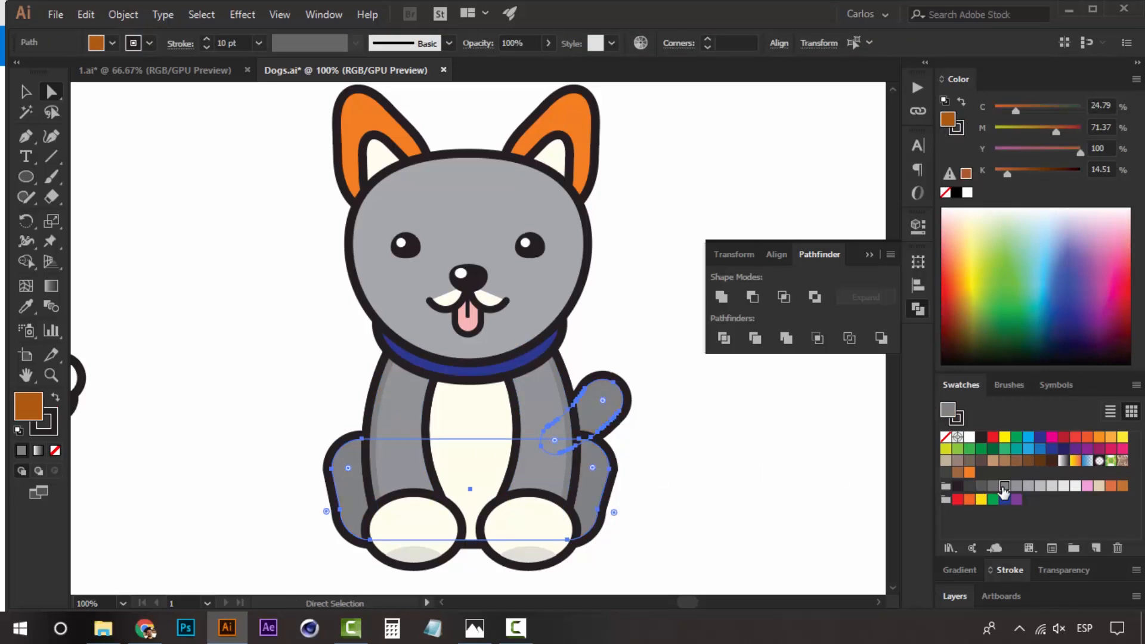
{"action": "left_click", "coordinate": [762, 468]}
{"action": "left_click_drag", "start_coordinate": [570, 490], "coordinate": [582, 477]}
{"action": "scroll", "coordinate": [545, 401], "scroll_direction": "up", "scroll_amount": 4}
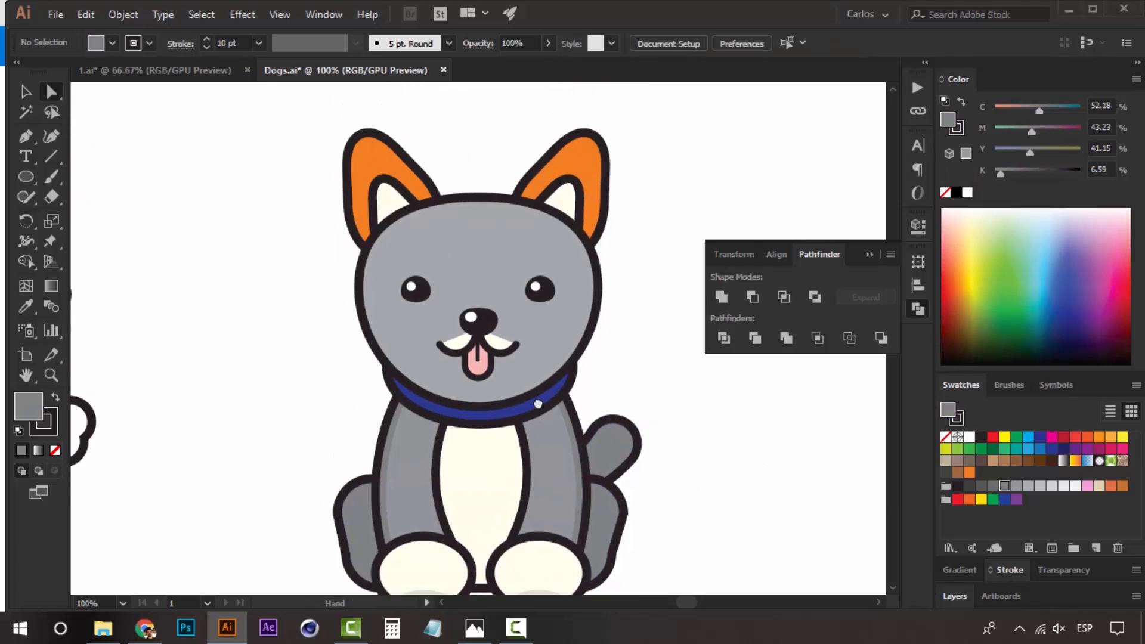
- Match both orange outer ears to the head's light grey by sampling the head colour
{"action": "key", "text": "v"}
{"action": "left_click_drag", "start_coordinate": [497, 343], "coordinate": [484, 369]}
{"action": "key", "text": "a"}
{"action": "left_click", "coordinate": [551, 203]}
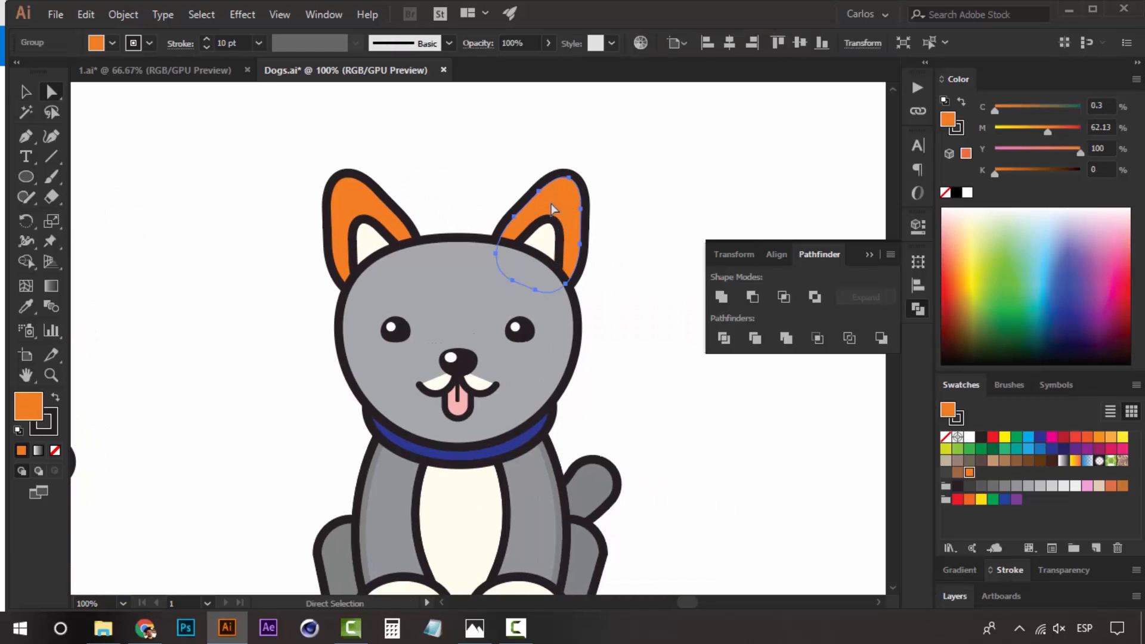
{"action": "left_click", "coordinate": [337, 196], "text": "shift"}
{"action": "key", "text": "i"}
{"action": "left_click", "coordinate": [485, 258]}
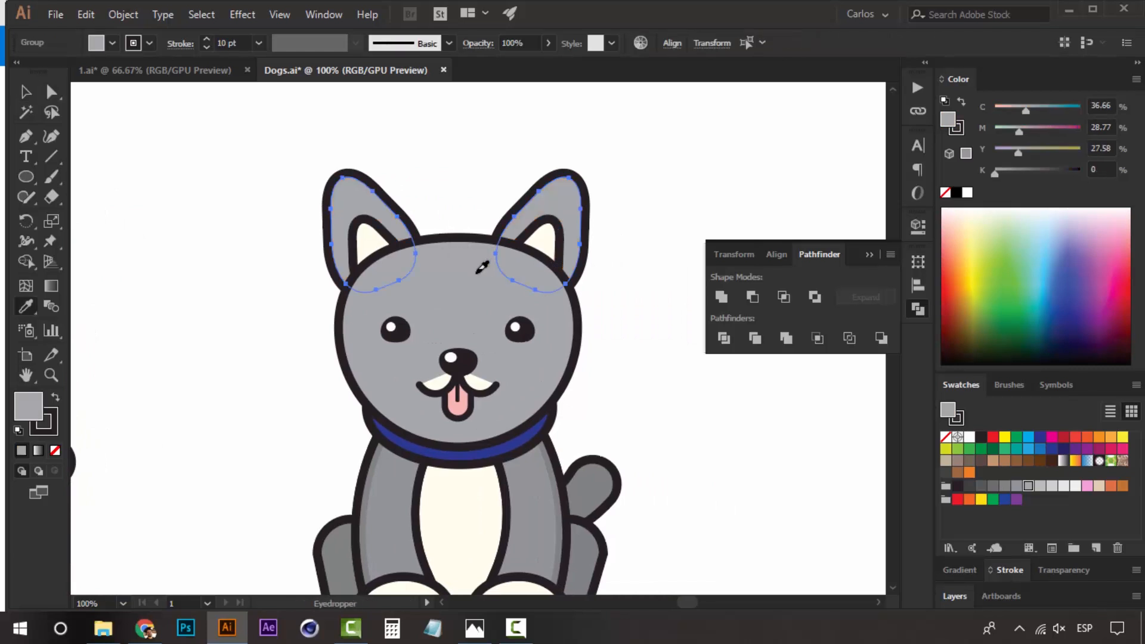
{"action": "key", "text": "v"}
{"action": "left_click", "coordinate": [439, 162]}
- Flip the grey head shape vertically so its wider part sits at the cheeks
{"action": "left_click_drag", "start_coordinate": [439, 162], "coordinate": [481, 184]}
{"action": "left_click", "coordinate": [558, 270]}
{"action": "left_click", "coordinate": [486, 250]}
{"action": "left_click_drag", "start_coordinate": [476, 427], "coordinate": [421, 304]}
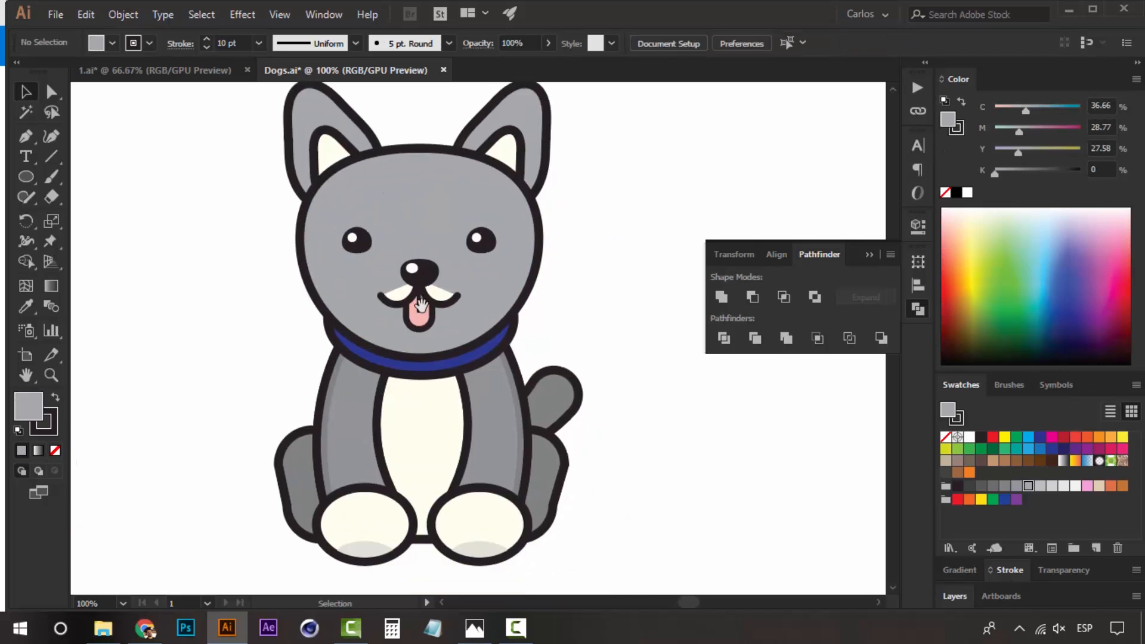
{"action": "left_click_drag", "start_coordinate": [420, 169], "coordinate": [452, 285]}
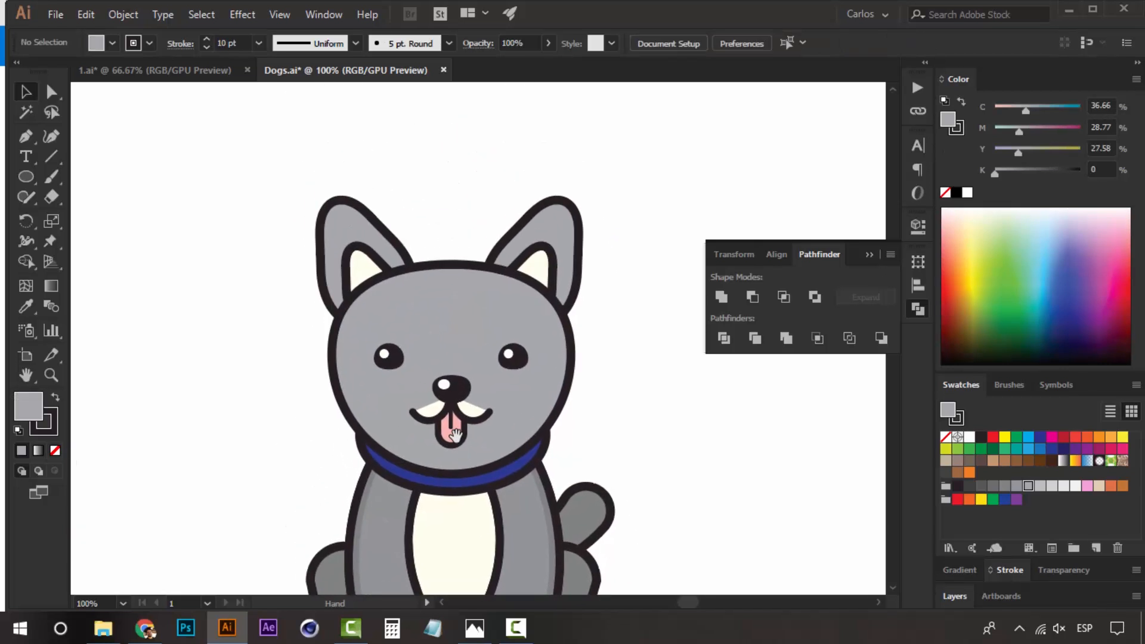
{"action": "left_click", "coordinate": [454, 287]}
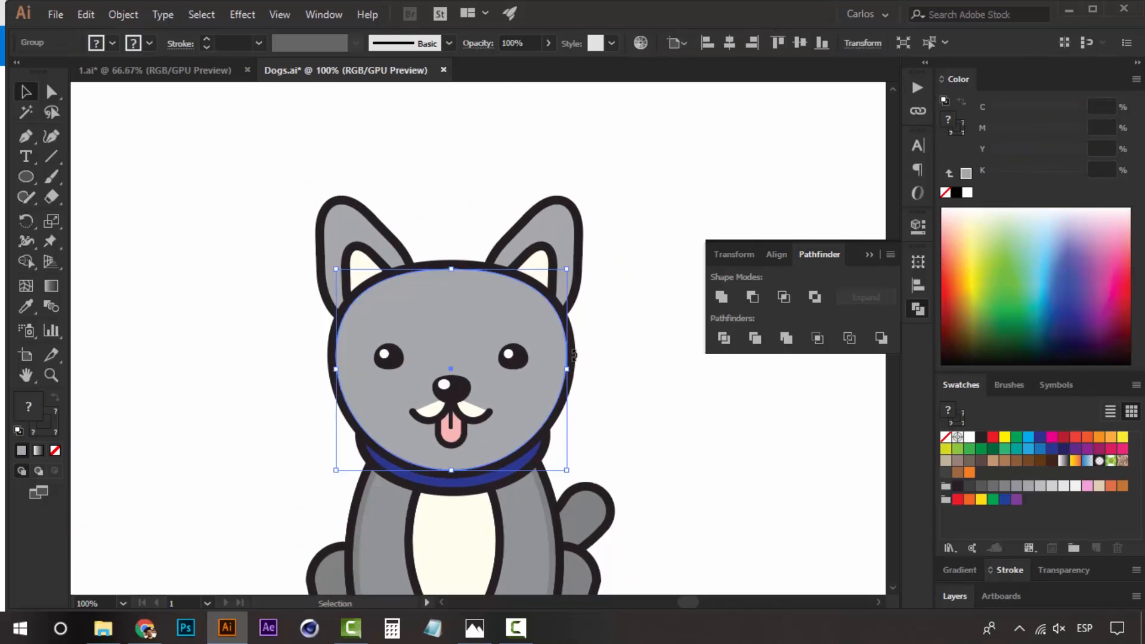
{"action": "left_click", "coordinate": [435, 177]}
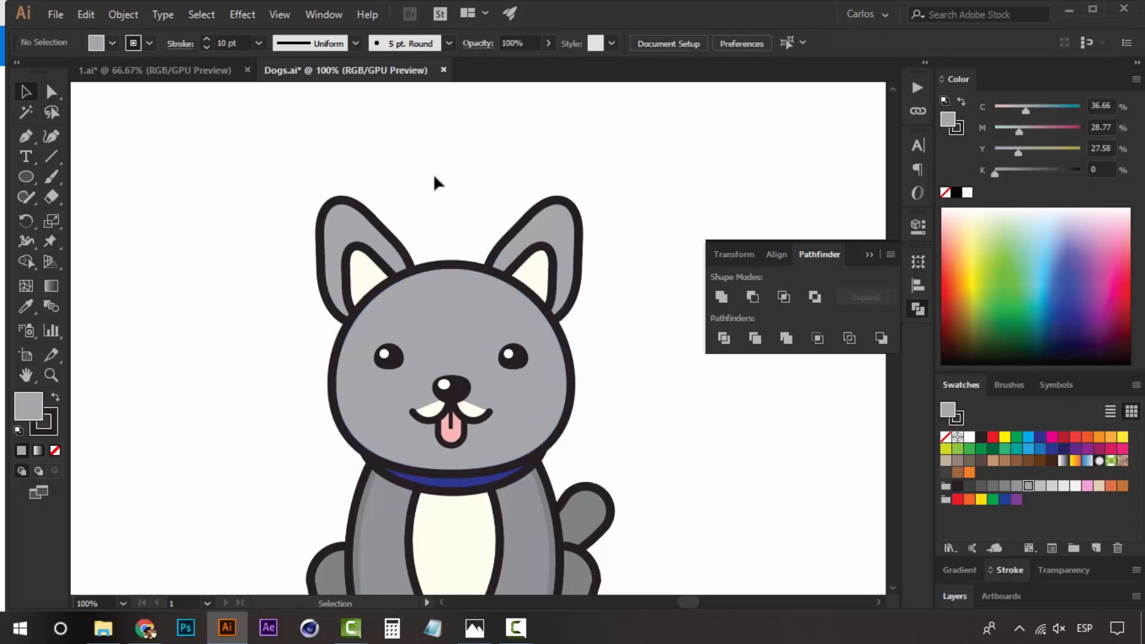
{"action": "left_click", "coordinate": [494, 271]}
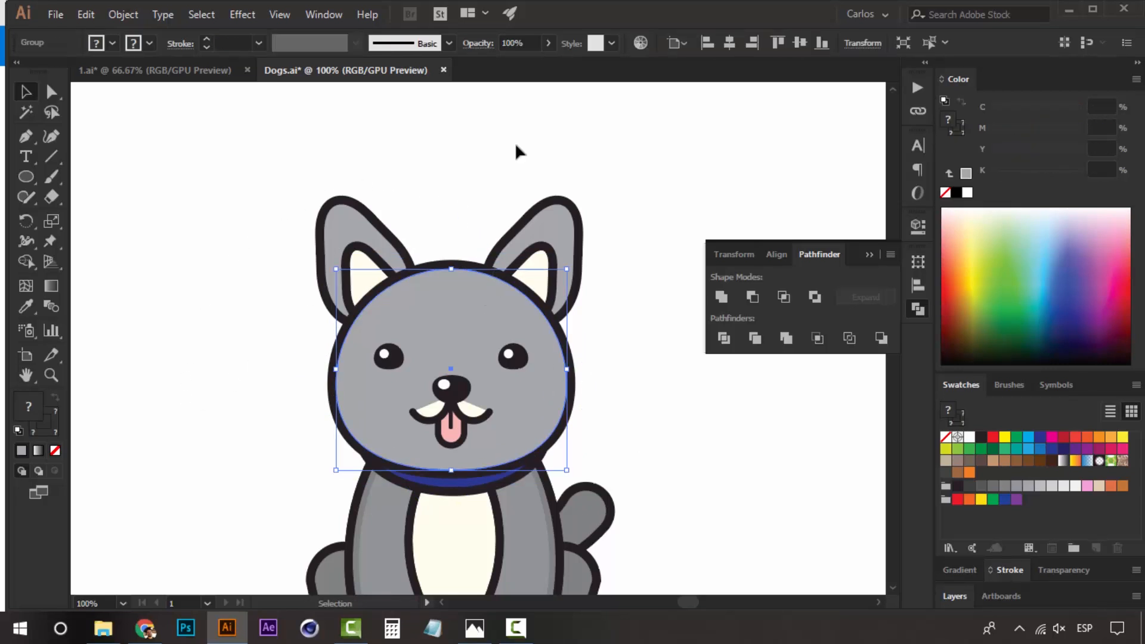
{"action": "left_click", "coordinate": [515, 143]}
- Select both complete ears and move them straight up, clear of the head
{"action": "key", "text": "z"}
{"action": "left_click", "coordinate": [516, 379]}
{"action": "left_click_drag", "start_coordinate": [498, 374], "coordinate": [617, 383]}
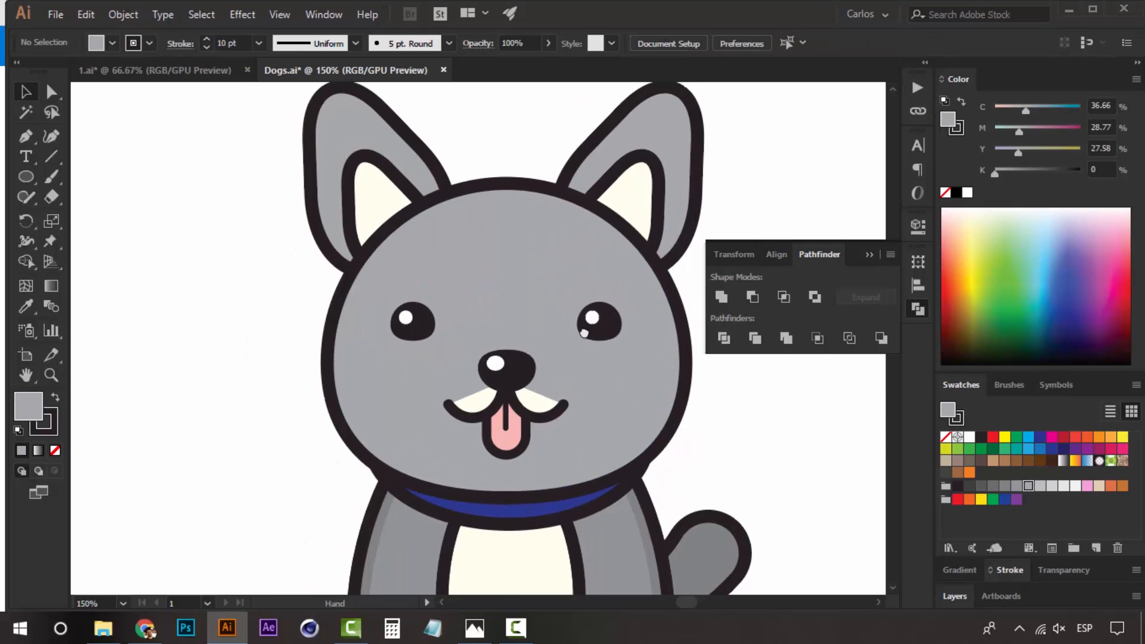
{"action": "left_click_drag", "start_coordinate": [584, 321], "coordinate": [575, 385]}
{"action": "key", "text": "ctrl+space"}
{"action": "left_click", "coordinate": [438, 342]}
{"action": "key", "text": "v"}
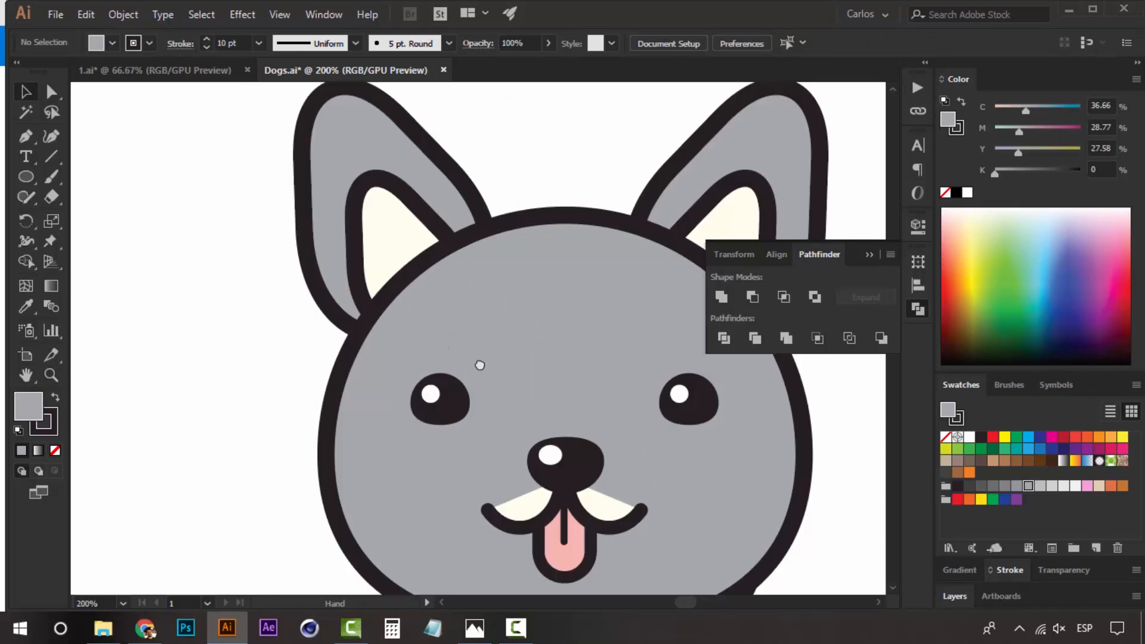
{"action": "left_click_drag", "start_coordinate": [482, 256], "coordinate": [402, 486]}
{"action": "left_click", "coordinate": [310, 425]}
{"action": "key", "text": "z"}
{"action": "left_click", "coordinate": [523, 451], "text": "alt"}
{"action": "left_click", "coordinate": [523, 451], "text": "alt"}
{"action": "left_click_drag", "start_coordinate": [484, 370], "coordinate": [497, 471]}
{"action": "key", "text": "v"}
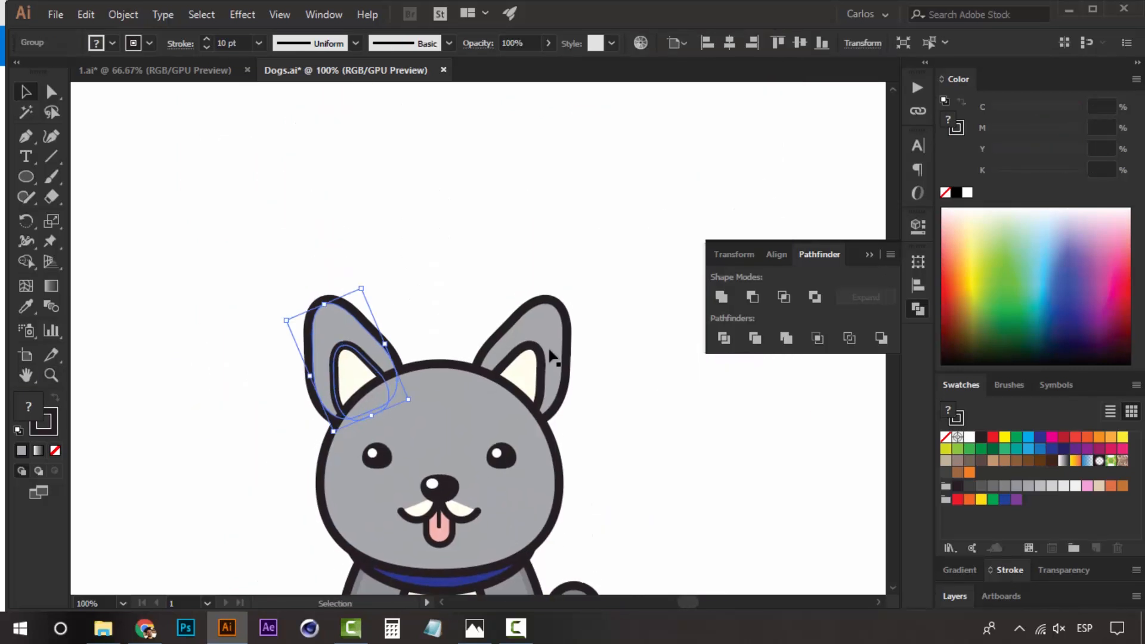
{"action": "left_click", "coordinate": [536, 361], "text": "shift"}
{"action": "left_click_drag", "start_coordinate": [535, 360], "coordinate": [535, 198]}
{"action": "left_click", "coordinate": [499, 307]}
- Draw a closed, curved cheek fur tuft with the Pen tool on the head's left edge, pointing outward at about eye level
{"action": "key", "text": "z"}
{"action": "left_click", "coordinate": [463, 401]}
{"action": "left_click", "coordinate": [463, 401]}
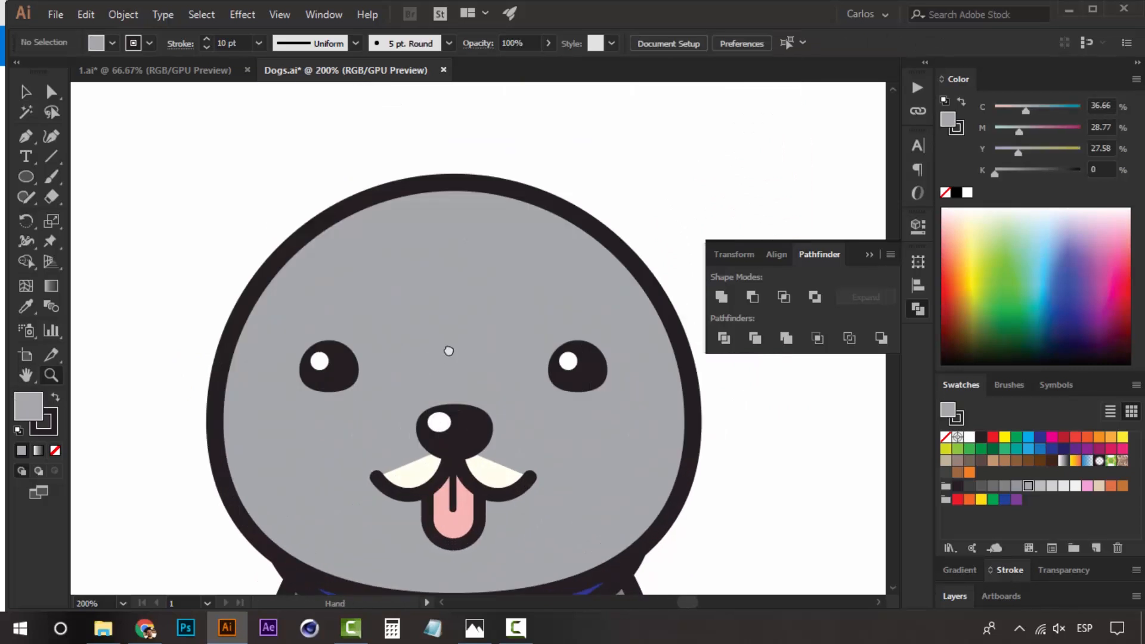
{"action": "left_click_drag", "start_coordinate": [449, 349], "coordinate": [511, 325]}
{"action": "key", "text": "v"}
{"action": "left_click", "coordinate": [466, 272]}
{"action": "left_click_drag", "start_coordinate": [409, 334], "coordinate": [311, 324]}
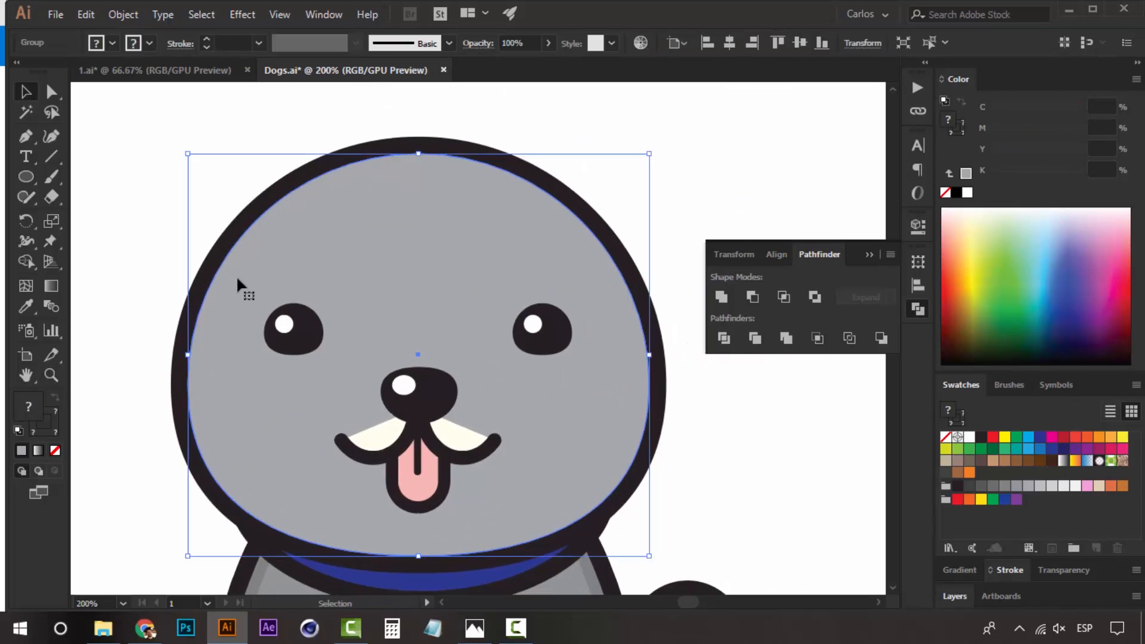
{"action": "left_click", "coordinate": [128, 223]}
{"action": "left_click", "coordinate": [23, 135]}
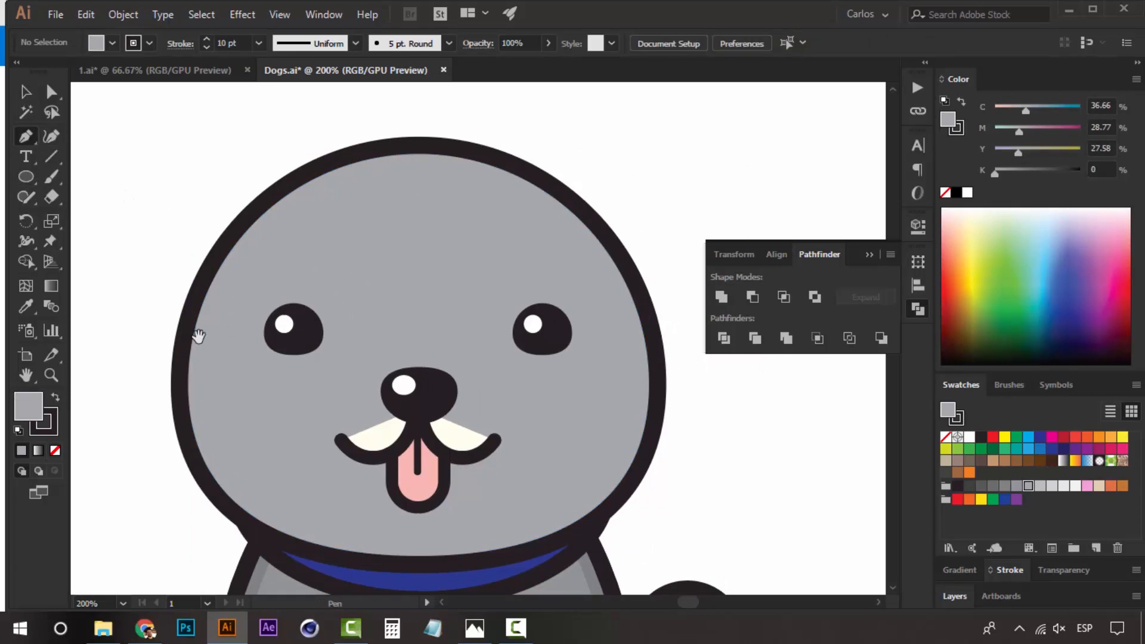
{"action": "left_click_drag", "start_coordinate": [196, 332], "coordinate": [251, 312]}
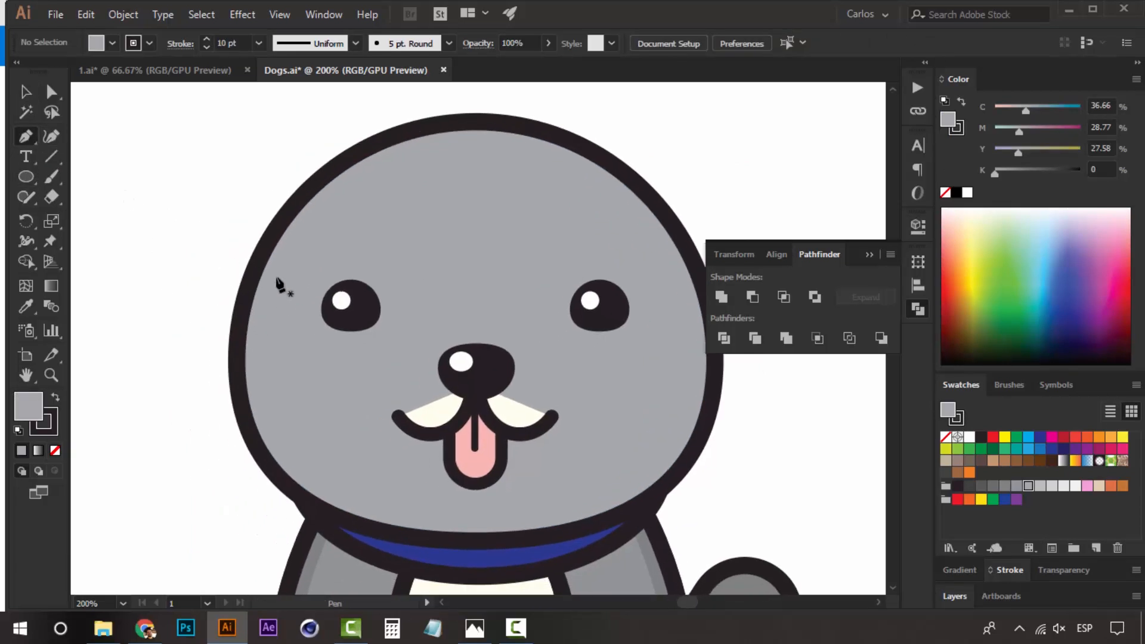
{"action": "left_click", "coordinate": [267, 269]}
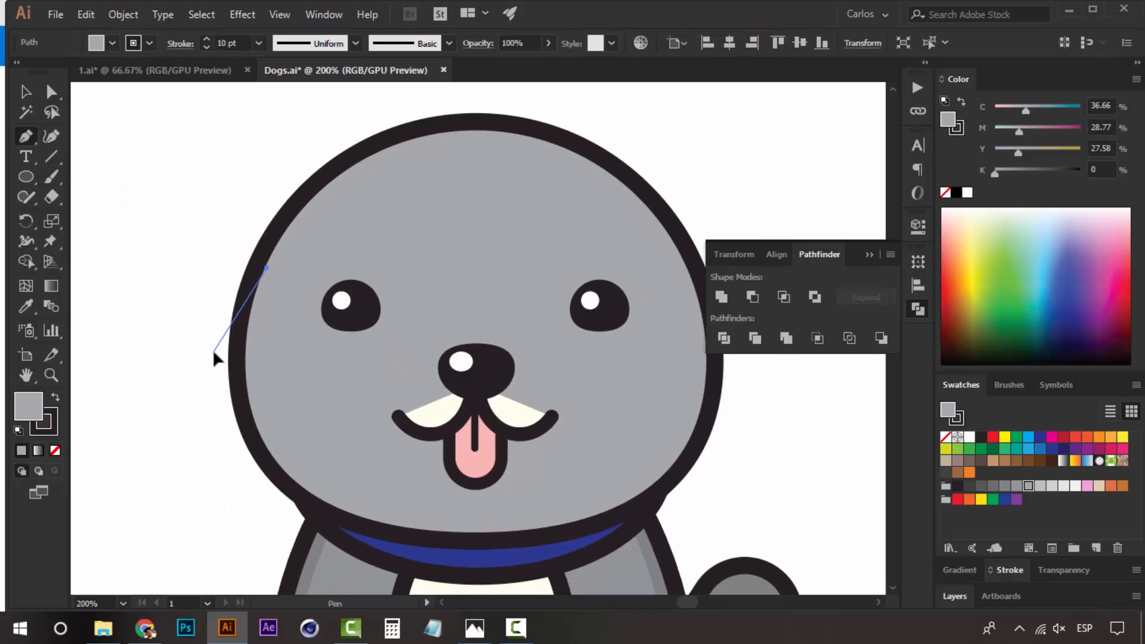
{"action": "left_click_drag", "start_coordinate": [189, 359], "coordinate": [182, 367]}
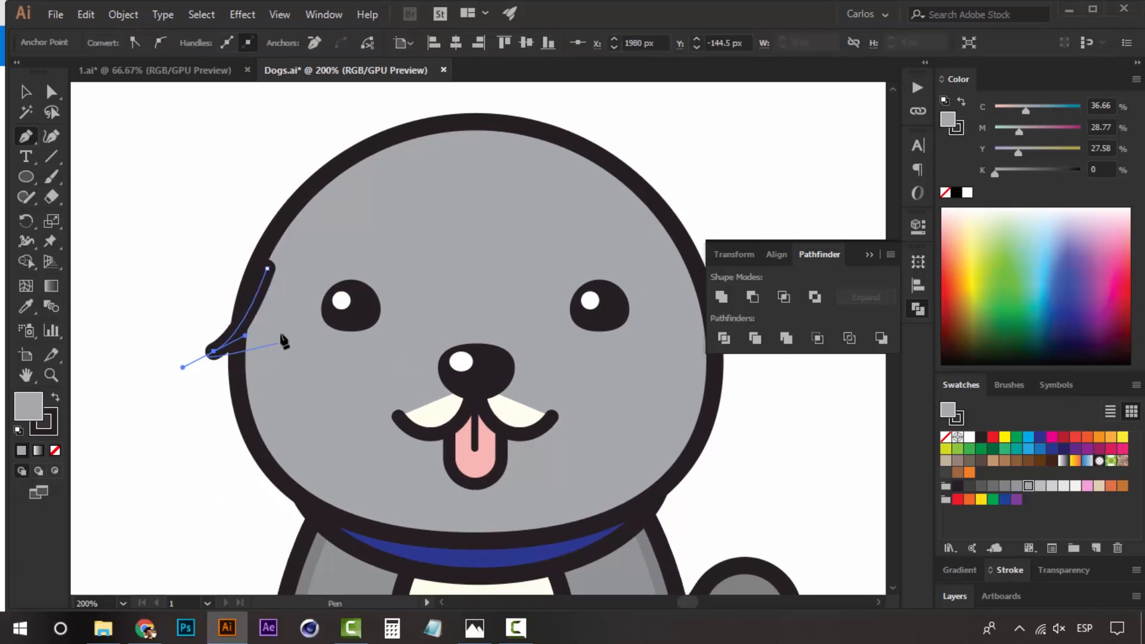
{"action": "left_click_drag", "start_coordinate": [291, 328], "coordinate": [294, 320]}
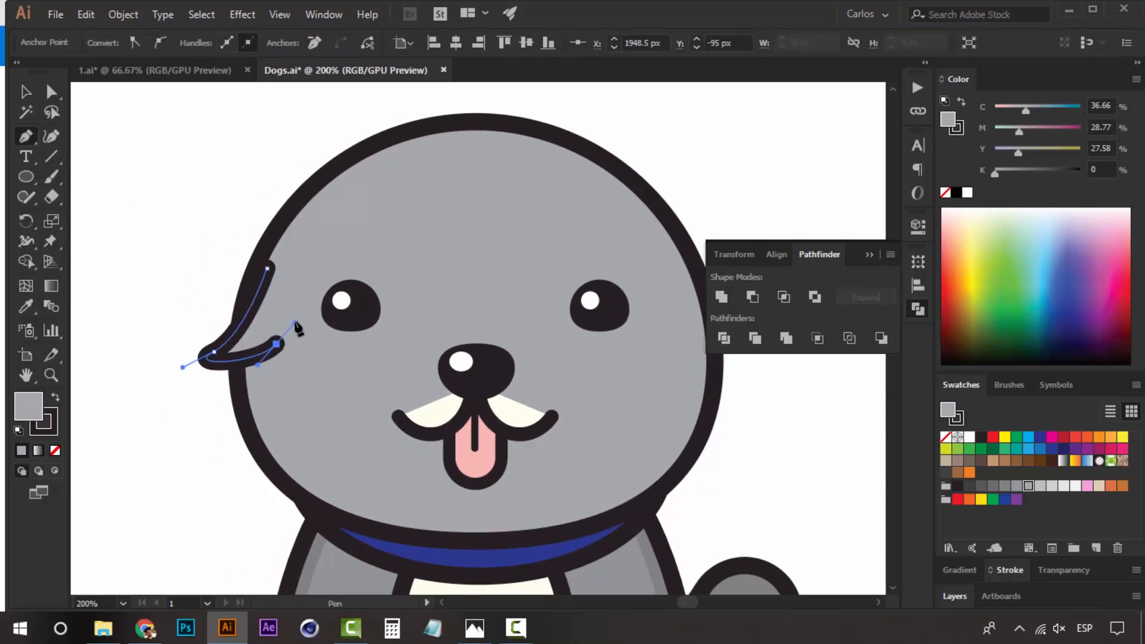
{"action": "left_click", "coordinate": [267, 269]}
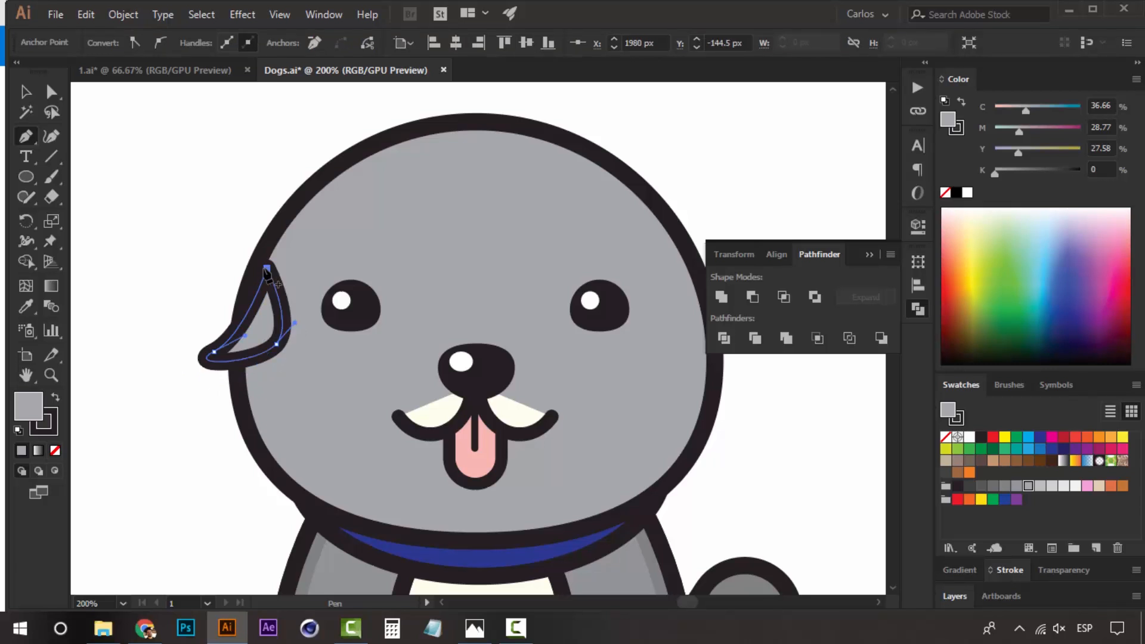
- Duplicate the left cheek fur tuft straight down so the copy partly overlaps the original
{"action": "key", "text": "v"}
{"action": "left_click", "coordinate": [277, 355]}
{"action": "mouse_move", "coordinate": [260, 332]}
{"action": "left_mouse_down"}
{"action": "mouse_move", "coordinate": [258, 321]}
{"action": "mouse_move", "coordinate": [261, 335]}
{"action": "left_mouse_up"}
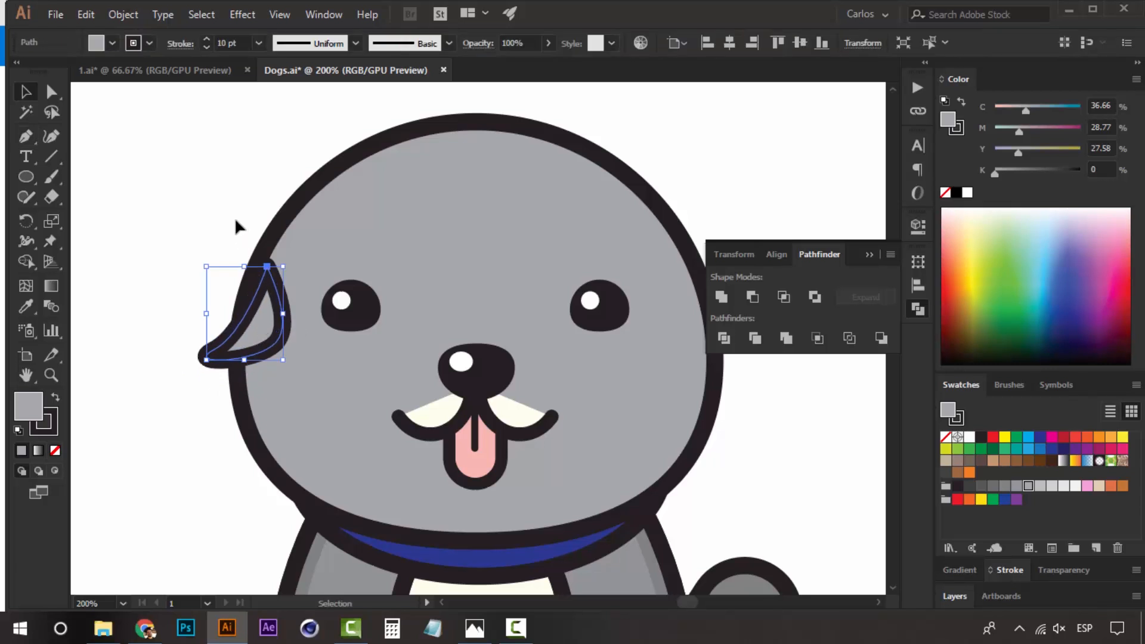
{"action": "left_click", "coordinate": [234, 217]}
{"action": "left_click", "coordinate": [271, 320]}
{"action": "left_click_drag", "start_coordinate": [272, 316], "coordinate": [272, 360]}
- Try uniting the two left cheek tufts with the head shape, and undo the merge
{"action": "left_click", "coordinate": [267, 295], "text": "shift"}
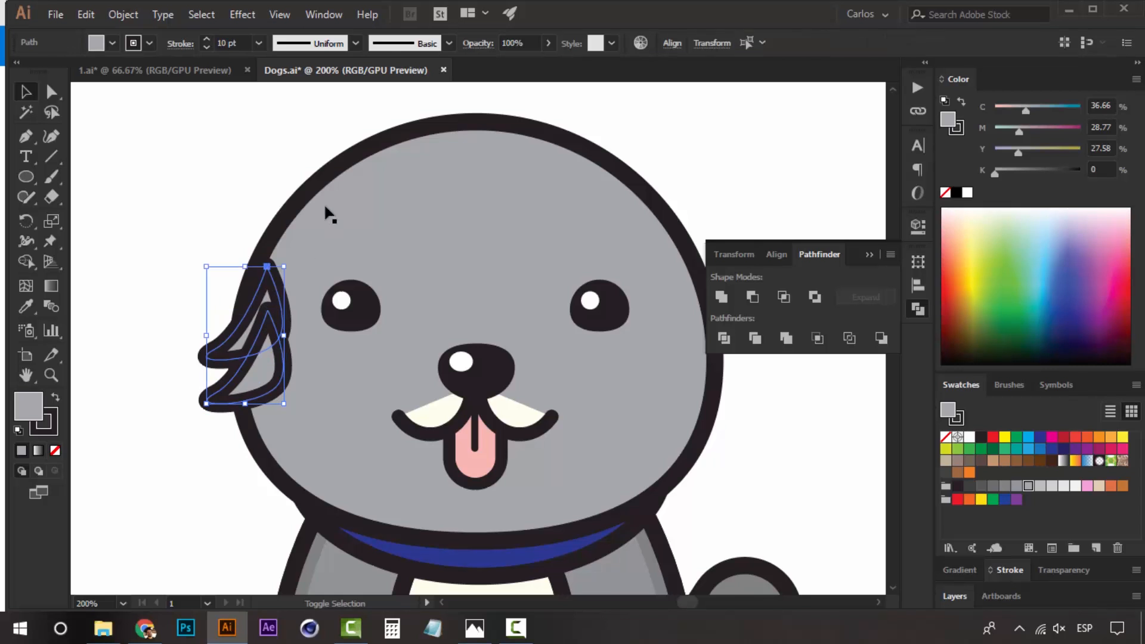
{"action": "left_click", "coordinate": [325, 205], "text": "shift"}
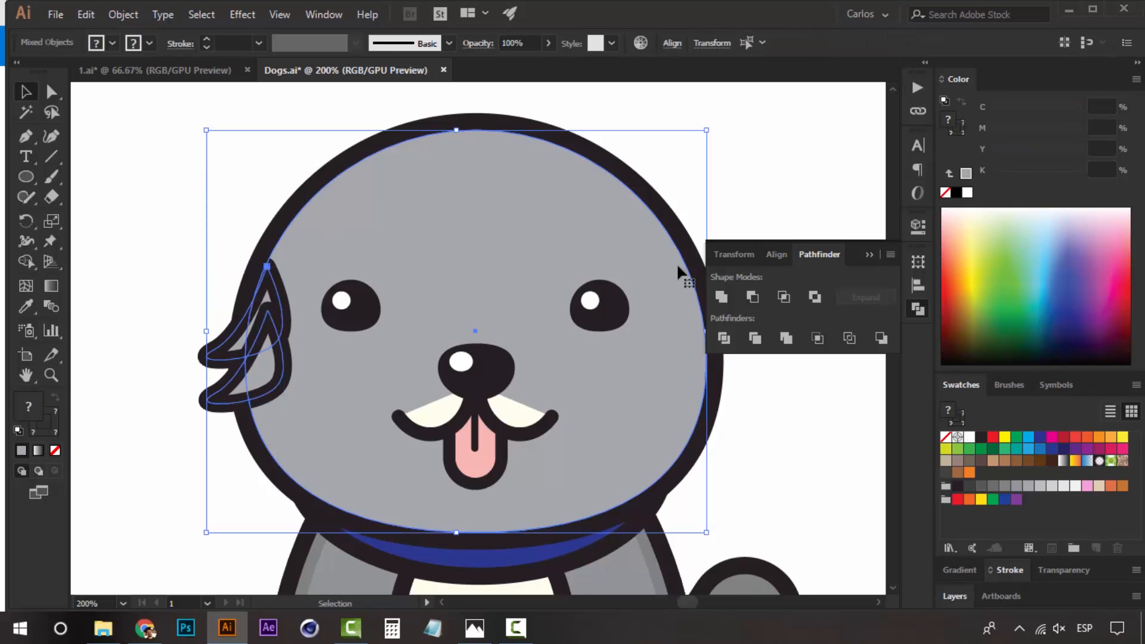
{"action": "left_click", "coordinate": [720, 296]}
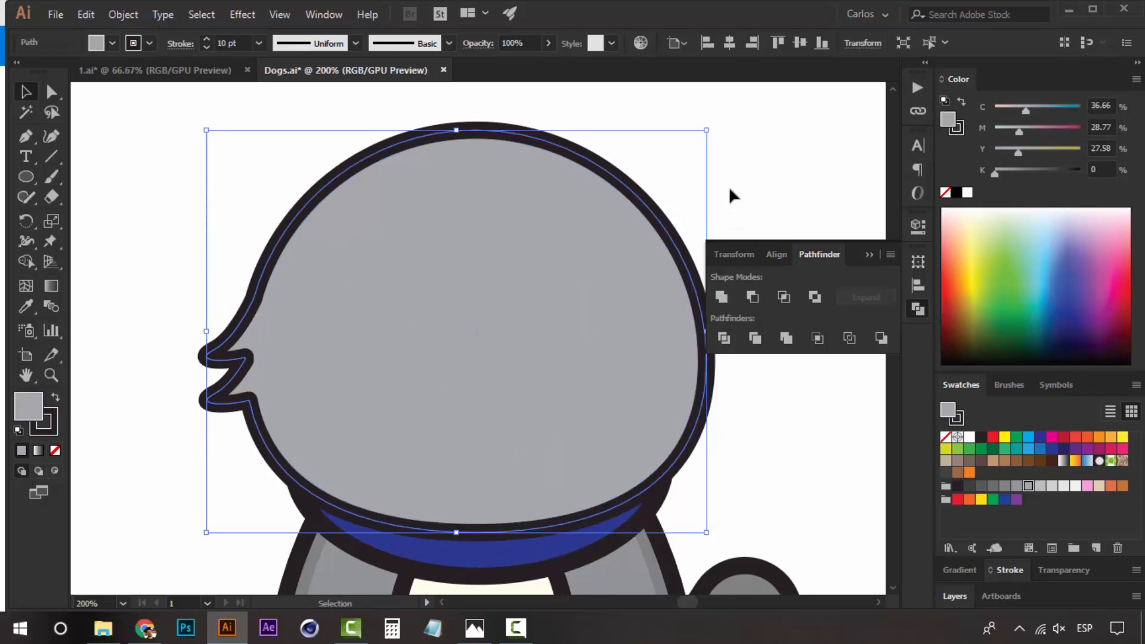
{"action": "left_click", "coordinate": [737, 138]}
{"action": "left_click_drag", "start_coordinate": [629, 272], "coordinate": [512, 287]}
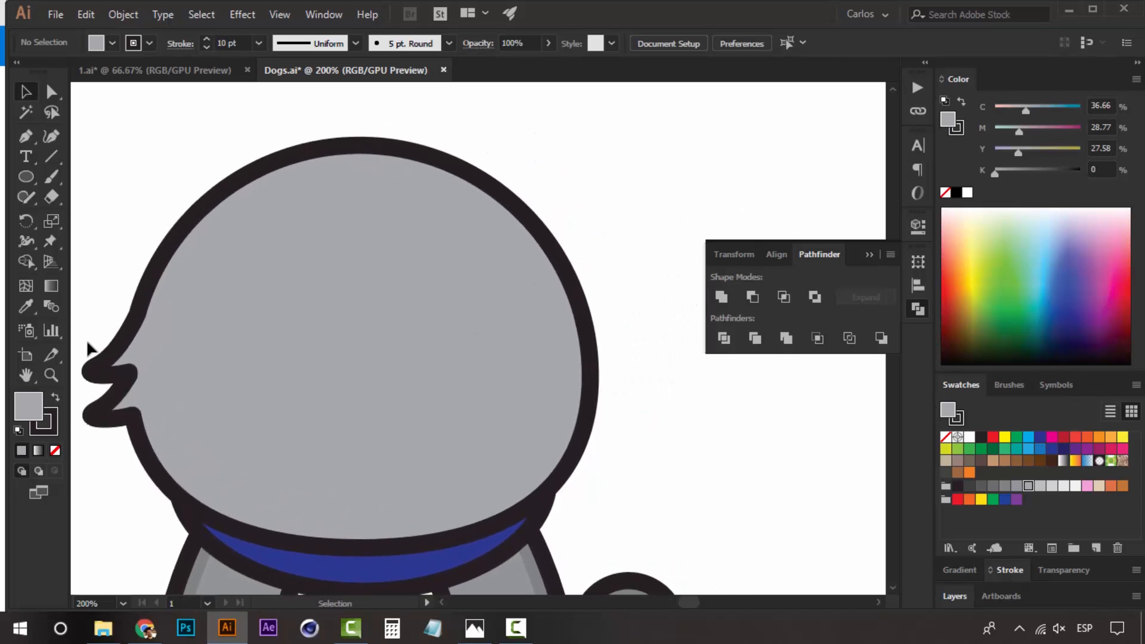
{"action": "key", "text": "a"}
{"action": "key", "text": "ctrl+z"}
{"action": "key", "text": "v"}
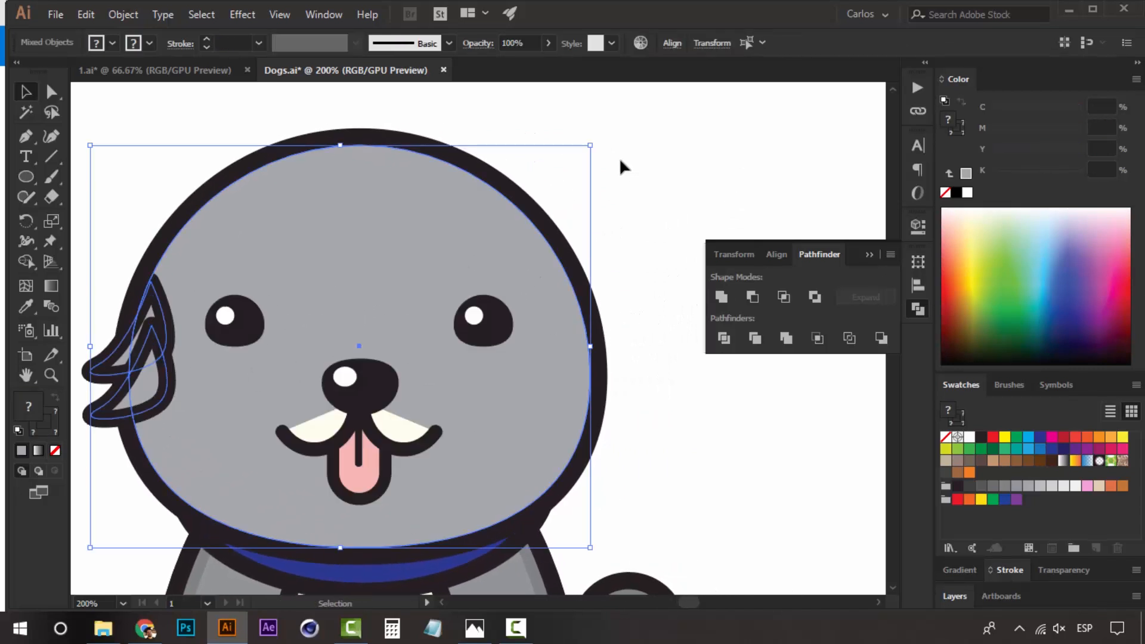
- Move the lower left cheek tuft outward so its tip extends slightly beyond the upper tuft's tip
{"action": "left_click", "coordinate": [620, 159]}
{"action": "left_click_drag", "start_coordinate": [149, 374], "coordinate": [176, 381]}
{"action": "left_click", "coordinate": [173, 377]}
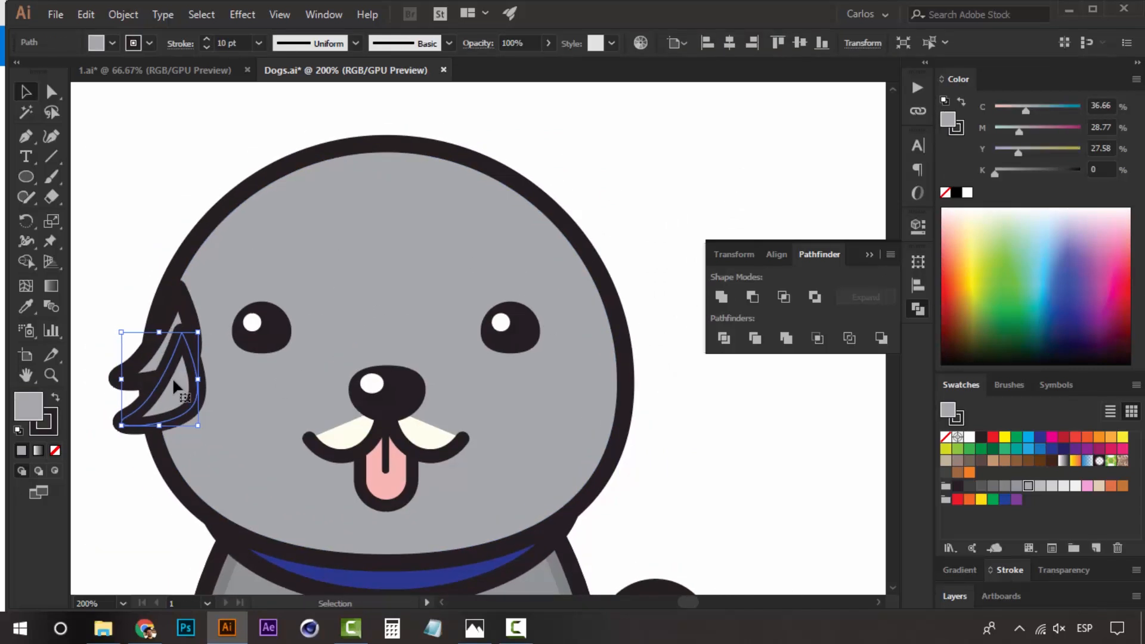
{"action": "mouse_move", "coordinate": [173, 378]}
{"action": "left_mouse_down"}
{"action": "mouse_move", "coordinate": [165, 394]}
{"action": "mouse_move", "coordinate": [148, 396]}
{"action": "mouse_move", "coordinate": [189, 385]}
{"action": "left_mouse_up"}
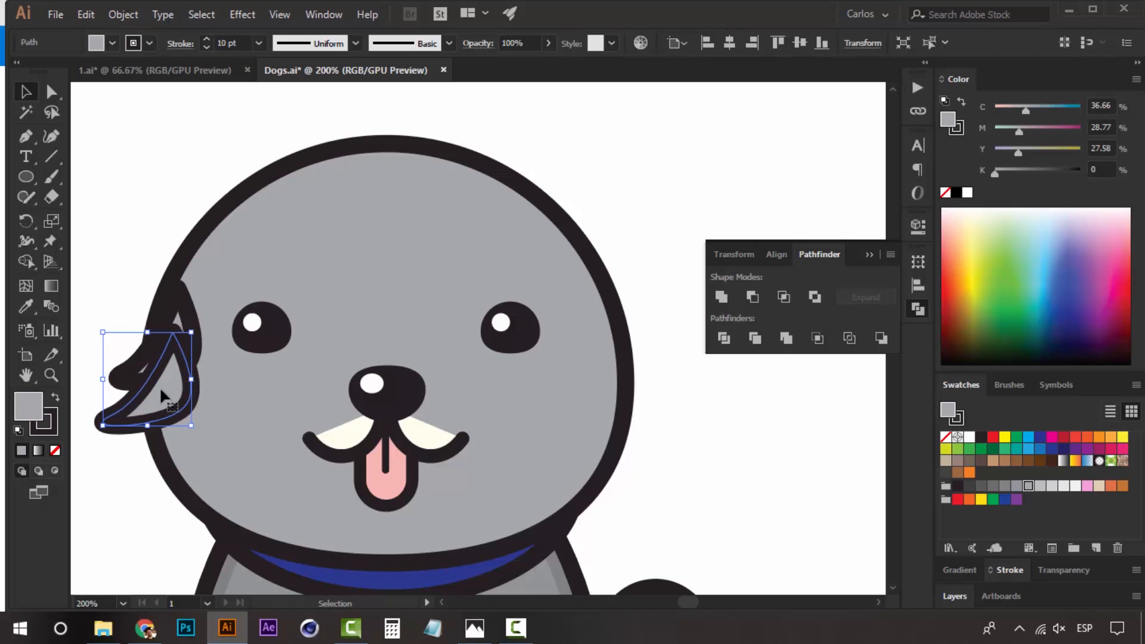
- Copy both left tufts to the head's right edge and reflect the copies across the vertical axis, with their tips pointing outward
{"action": "left_click_drag", "start_coordinate": [176, 336], "coordinate": [623, 332]}
{"action": "right_click", "coordinate": [623, 331]}
{"action": "mouse_move", "coordinate": [701, 246]}
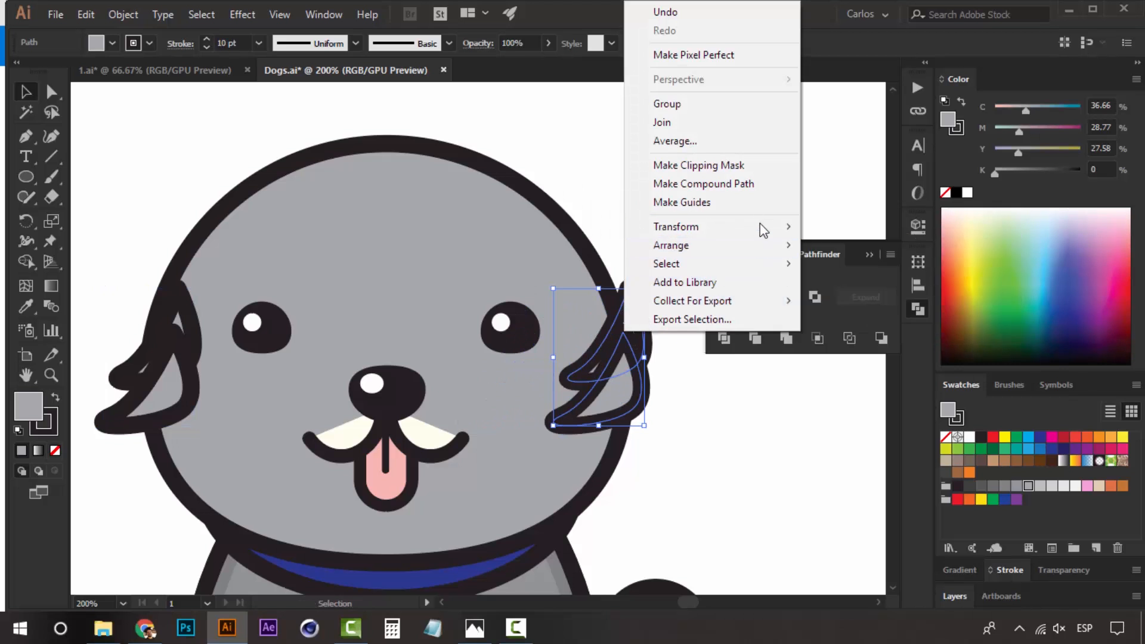
{"action": "mouse_move", "coordinate": [788, 225]}
{"action": "left_click", "coordinate": [868, 292]}
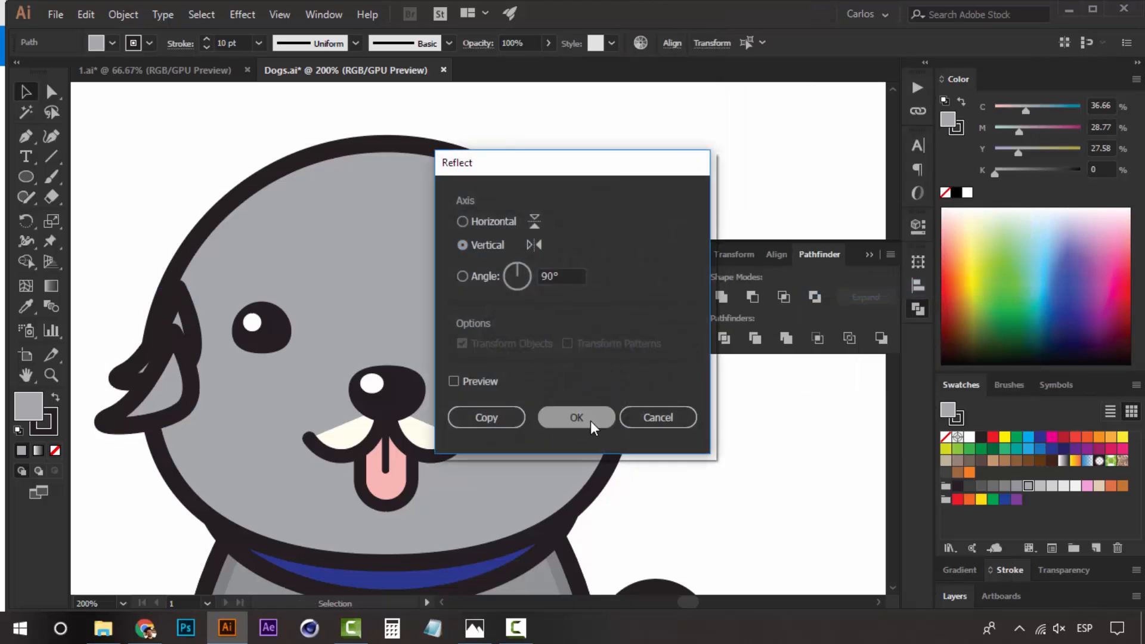
{"action": "left_click", "coordinate": [593, 428]}
{"action": "left_click_drag", "start_coordinate": [584, 346], "coordinate": [607, 341]}
{"action": "key", "text": "Right"}
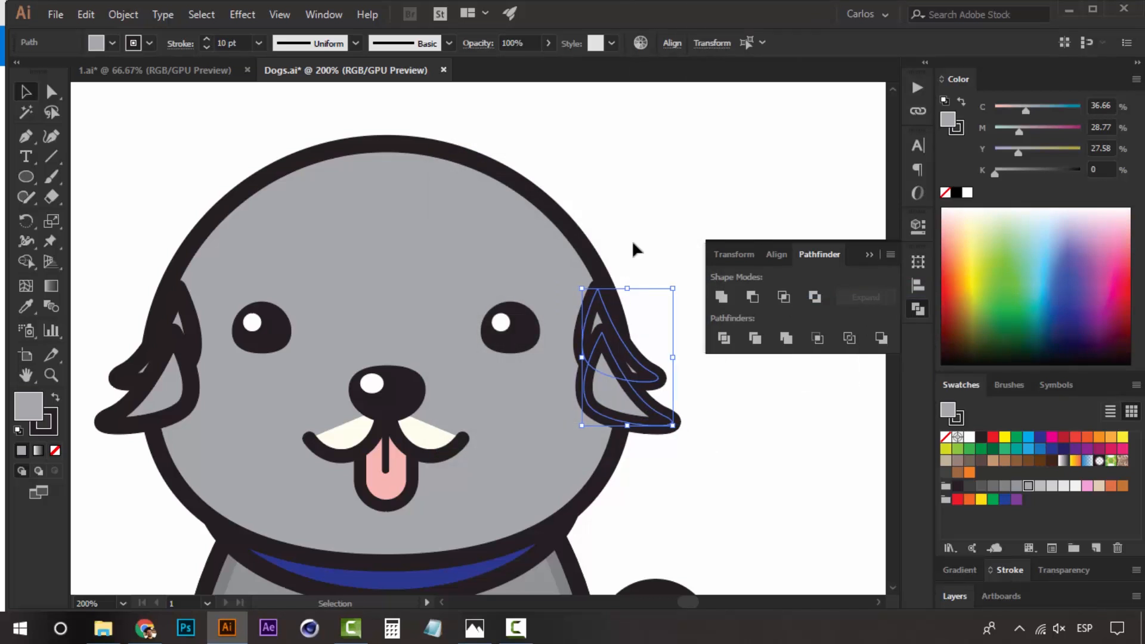
- Try uniting the head with the tufts on both cheeks, and undo the merge
{"action": "left_click", "coordinate": [511, 409], "text": "shift"}
{"action": "left_click", "coordinate": [182, 331], "text": "shift"}
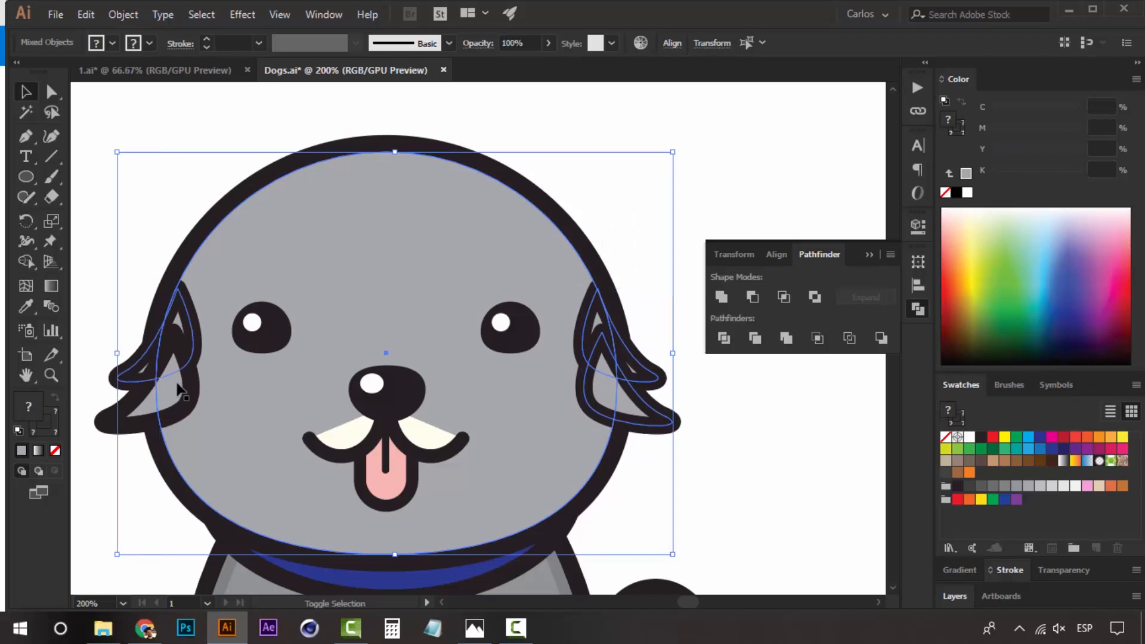
{"action": "left_click", "coordinate": [722, 296]}
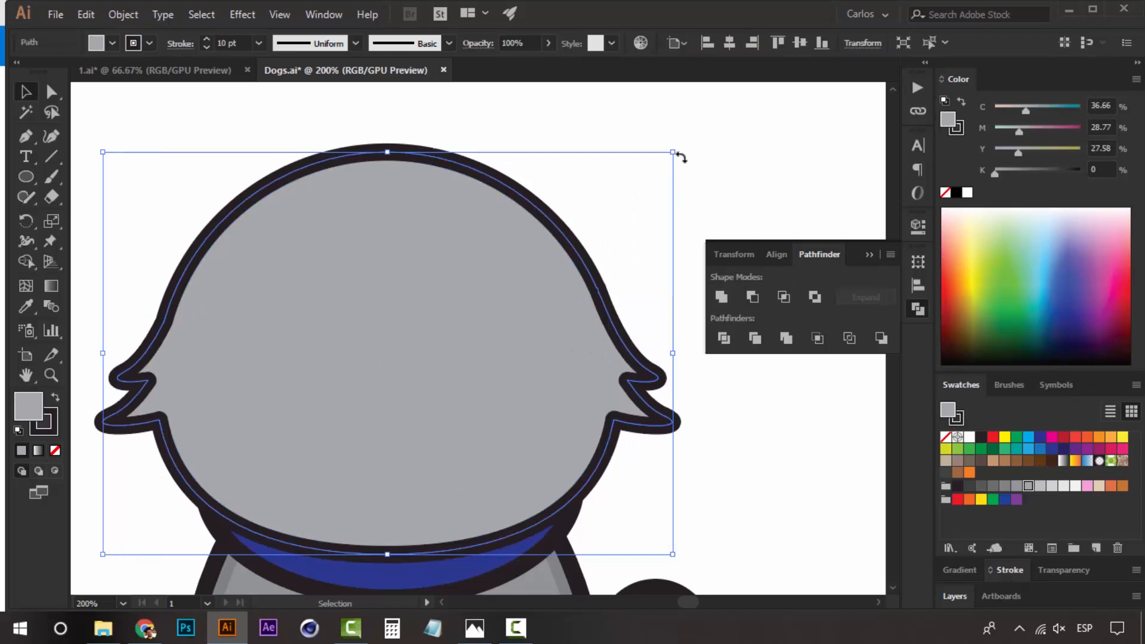
{"action": "left_click", "coordinate": [702, 181]}
{"action": "key", "text": "b"}
{"action": "key", "text": "z"}
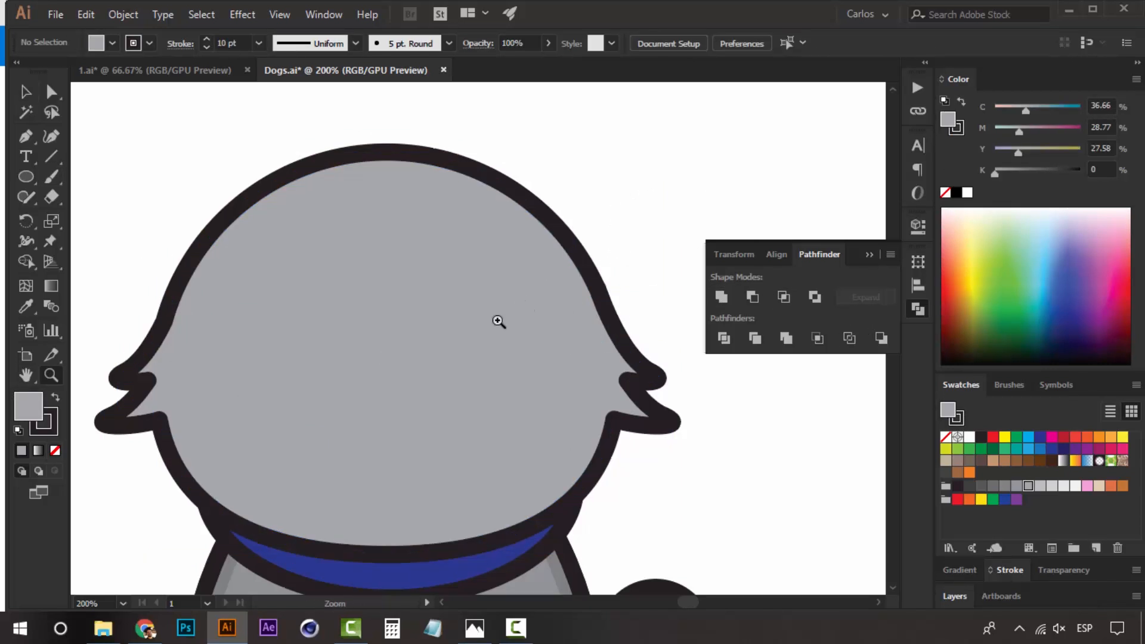
{"action": "left_click", "coordinate": [498, 320], "text": "alt"}
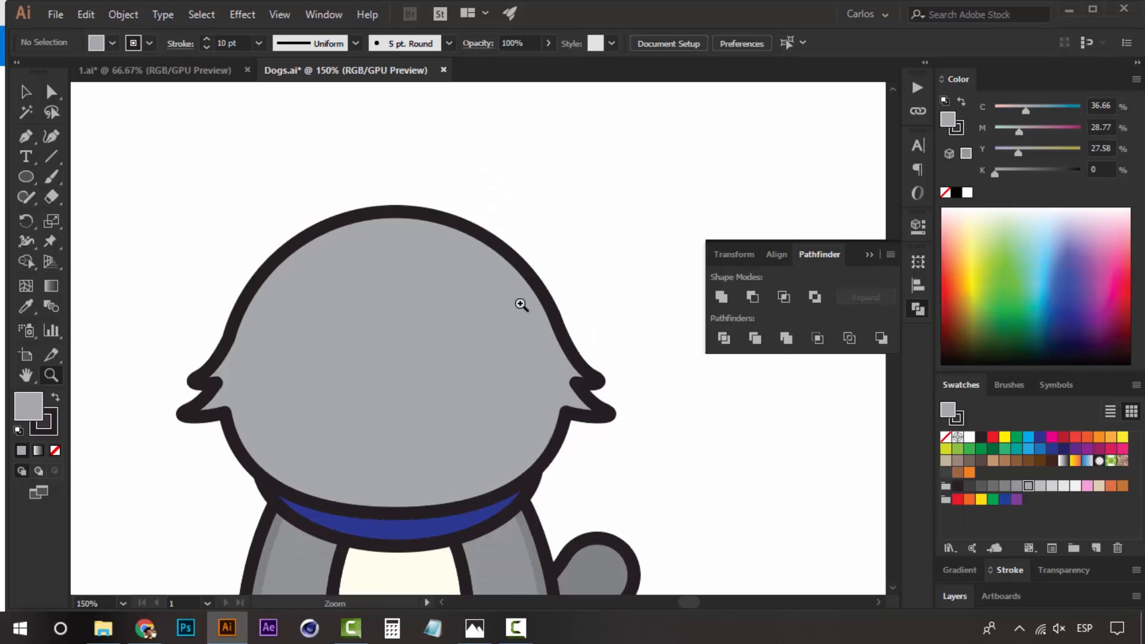
{"action": "key", "text": "c"}
{"action": "key", "text": "v"}
{"action": "key", "text": "ctrl+z"}
{"action": "left_click", "coordinate": [614, 296]}
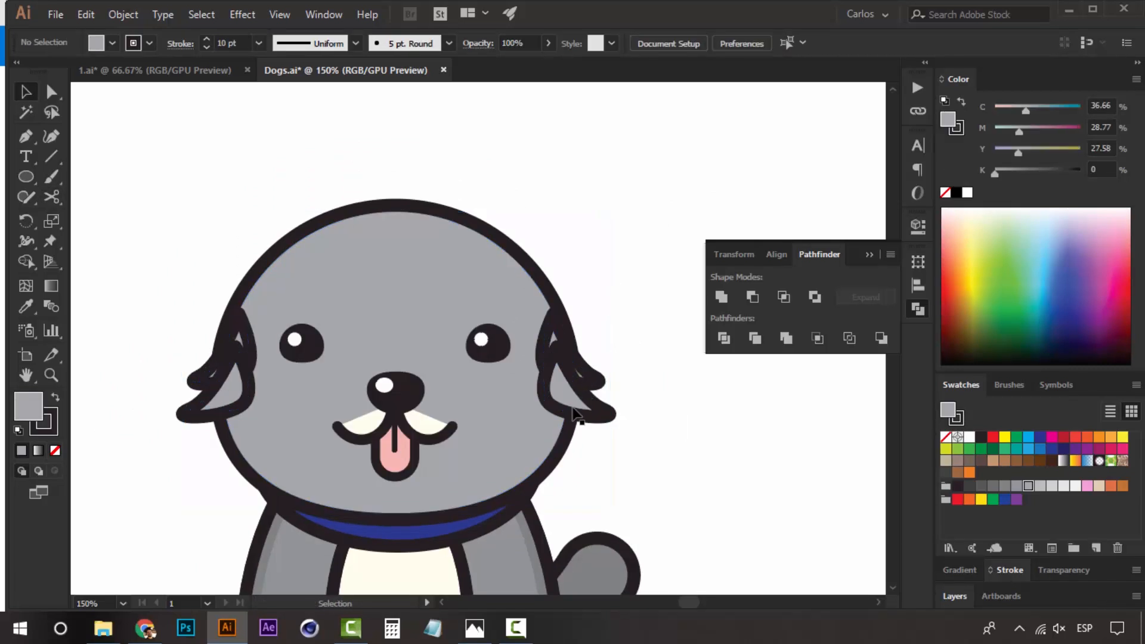
- Select all four cheek tufts and move them straight up so their outer tips sit slightly below eye level
{"action": "left_click", "coordinate": [573, 412]}
{"action": "left_click", "coordinate": [212, 408], "text": "shift"}
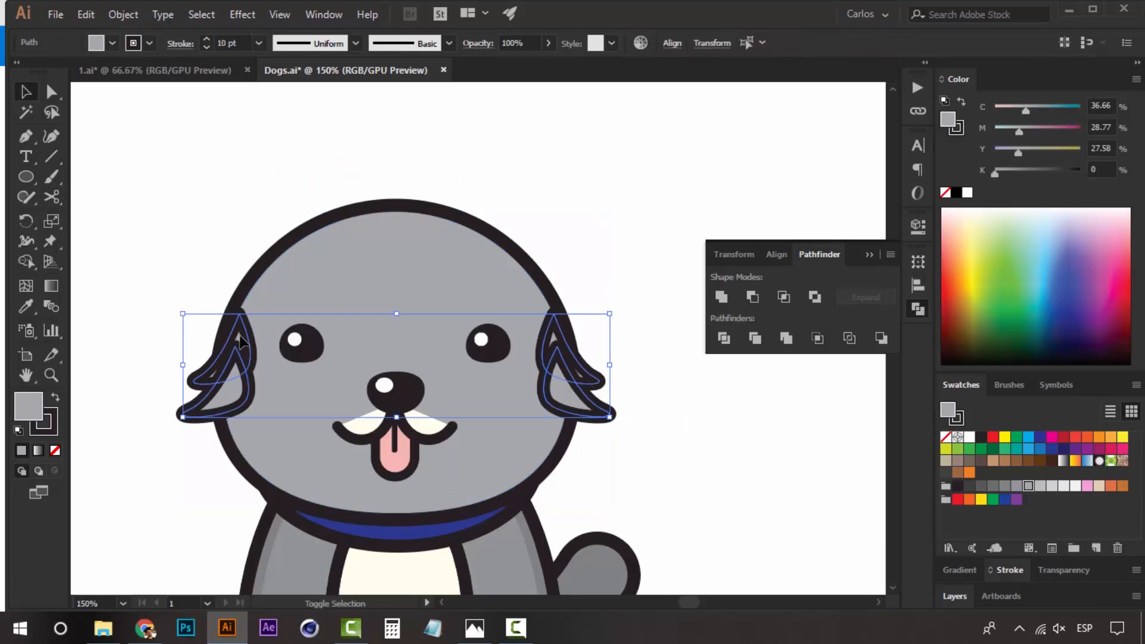
{"action": "left_click_drag", "start_coordinate": [237, 355], "coordinate": [238, 334]}
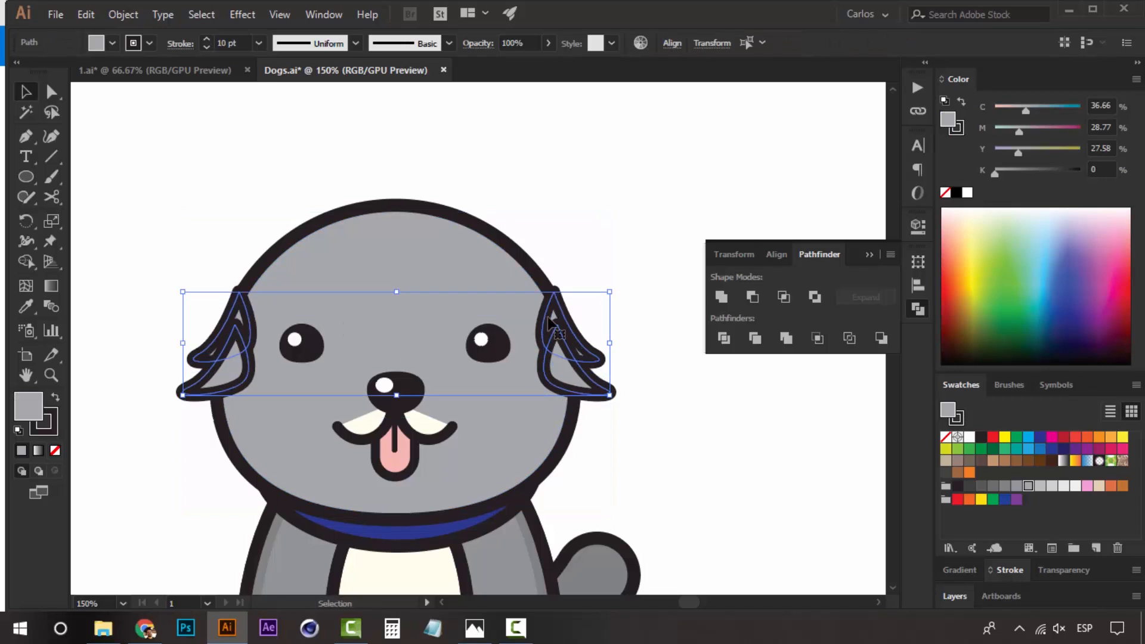
{"action": "key", "text": "Up"}
{"action": "key", "text": "Up"}
{"action": "key", "text": "Up"}
{"action": "key", "text": "Up"}
{"action": "key", "text": "Up"}
{"action": "key", "text": "Up"}
{"action": "key", "text": "Up"}
{"action": "key", "text": "Up"}
{"action": "key", "text": "Up"}
{"action": "key", "text": "Up"}
{"action": "key", "text": "Up"}
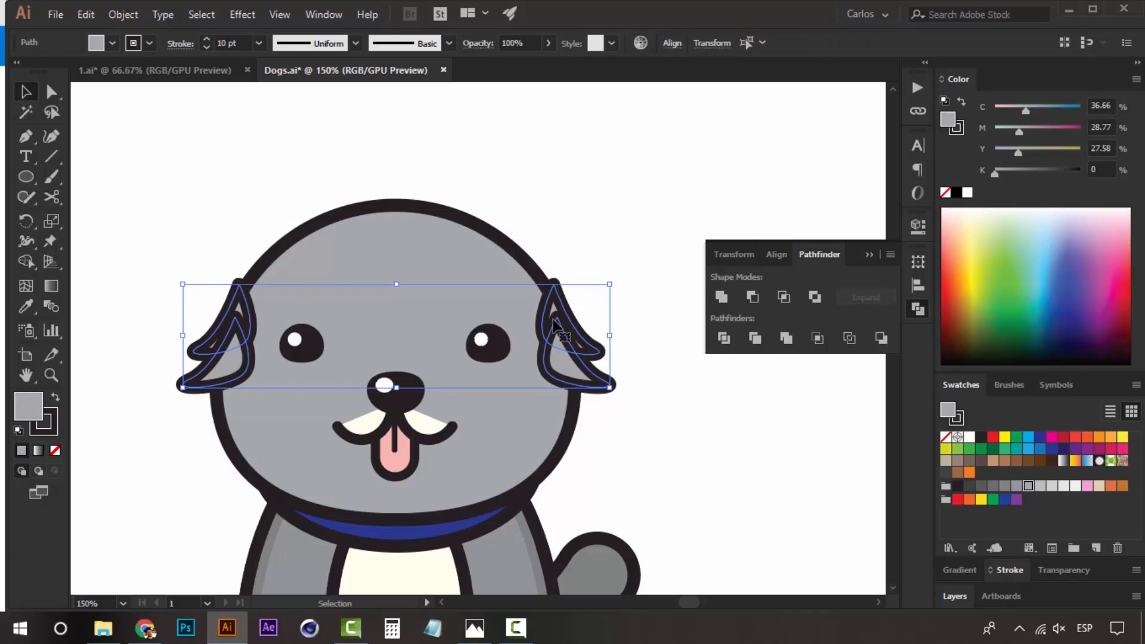
{"action": "left_click", "coordinate": [655, 230]}
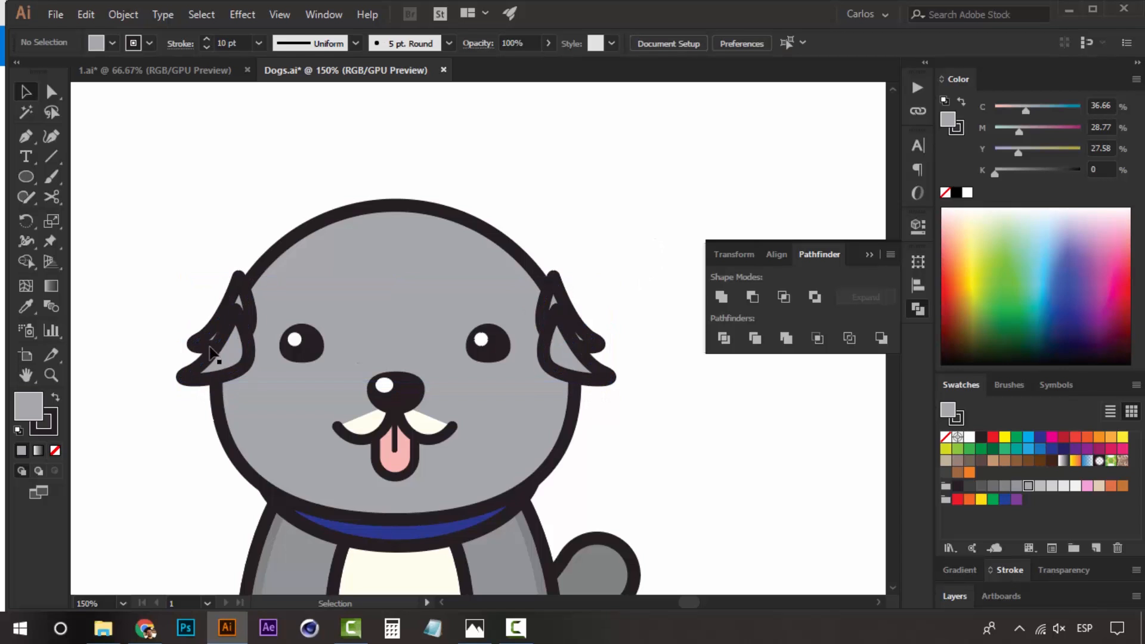
- Move the left and right pairs of tufts inward by similar amounts so they sit closer to the eyes
{"action": "left_click", "coordinate": [239, 301], "text": "shift"}
{"action": "left_click", "coordinate": [239, 301], "text": "shift"}
{"action": "left_click", "coordinate": [239, 301], "text": "shift"}
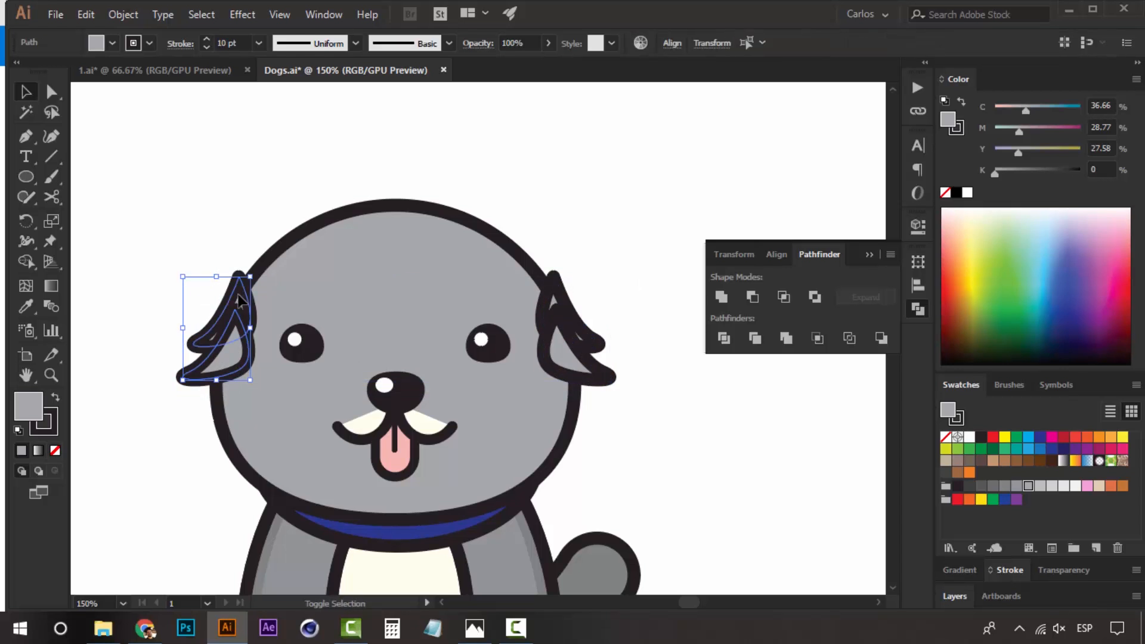
{"action": "key", "text": "Right"}
{"action": "key", "text": "Right"}
{"action": "key", "text": "Right"}
{"action": "key", "text": "Right"}
{"action": "key", "text": "Right"}
{"action": "key", "text": "Right"}
{"action": "key", "text": "Right"}
{"action": "key", "text": "Right"}
{"action": "key", "text": "Right"}
{"action": "key", "text": "Right"}
{"action": "key", "text": "Right"}
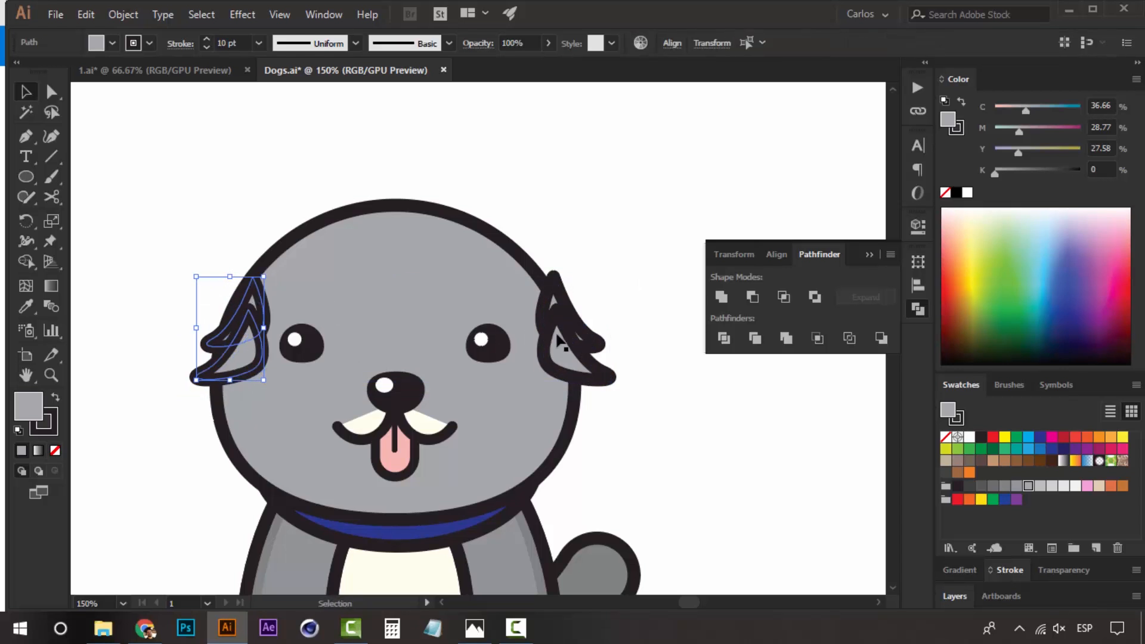
{"action": "key", "text": "Left"}
{"action": "key", "text": "Left"}
{"action": "left_click", "coordinate": [557, 341]}
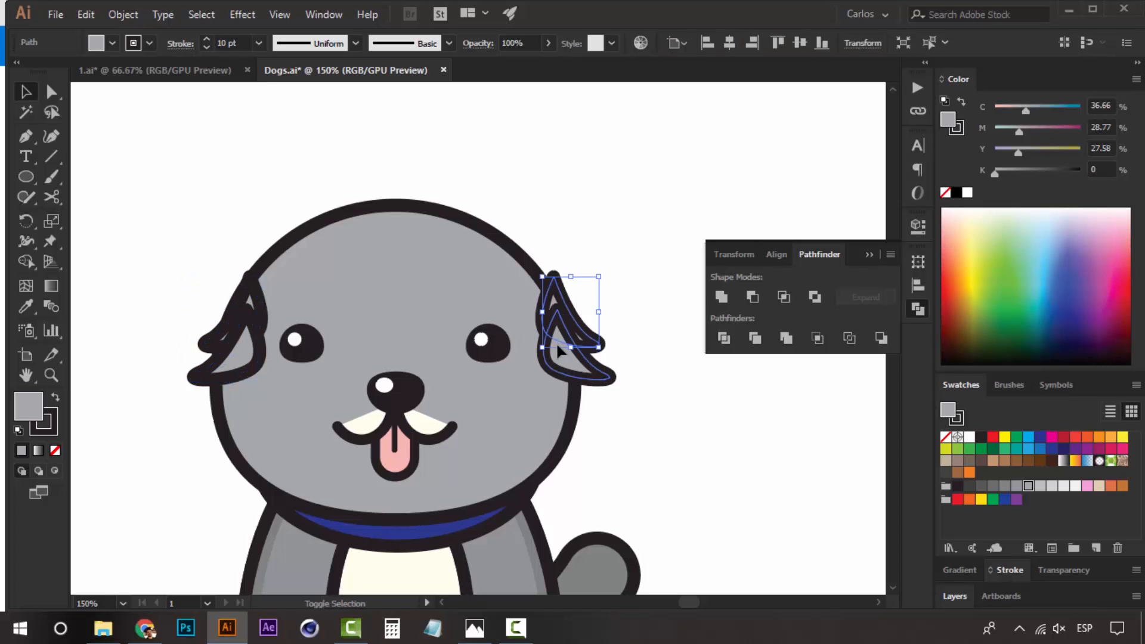
{"action": "left_click_drag", "start_coordinate": [555, 353], "coordinate": [550, 352]}
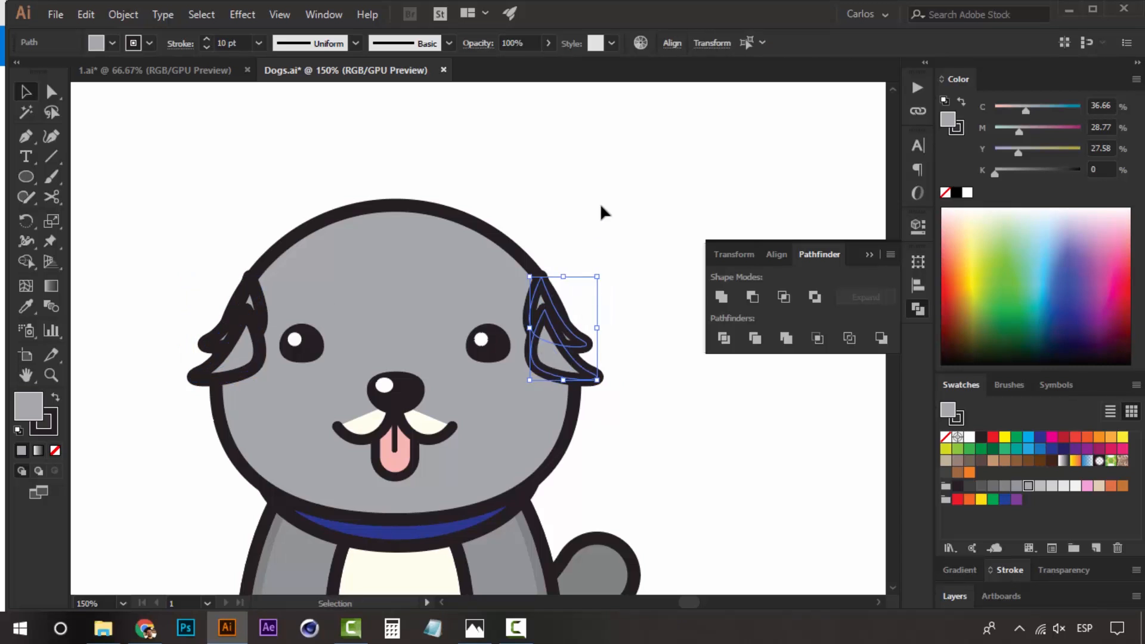
- Unite the head shape and all four repositioned cheek tufts into one shape
{"action": "left_click_drag", "start_coordinate": [601, 206], "coordinate": [277, 304]}
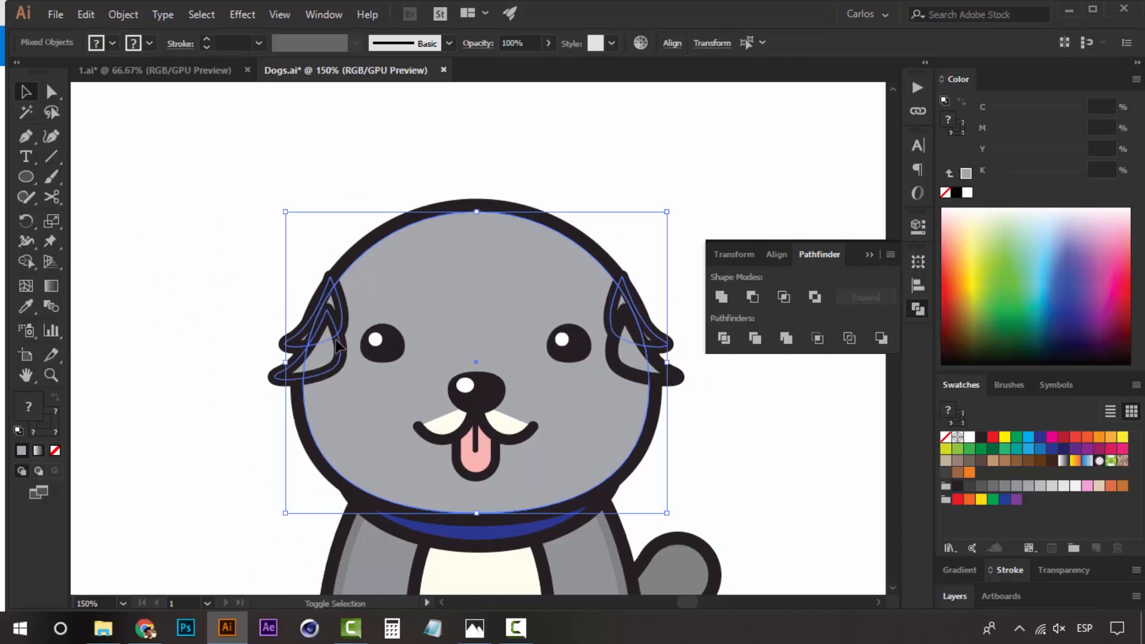
{"action": "left_click", "coordinate": [721, 296]}
{"action": "left_click_drag", "start_coordinate": [664, 193], "coordinate": [616, 207]}
{"action": "key", "text": "ctrl+z"}
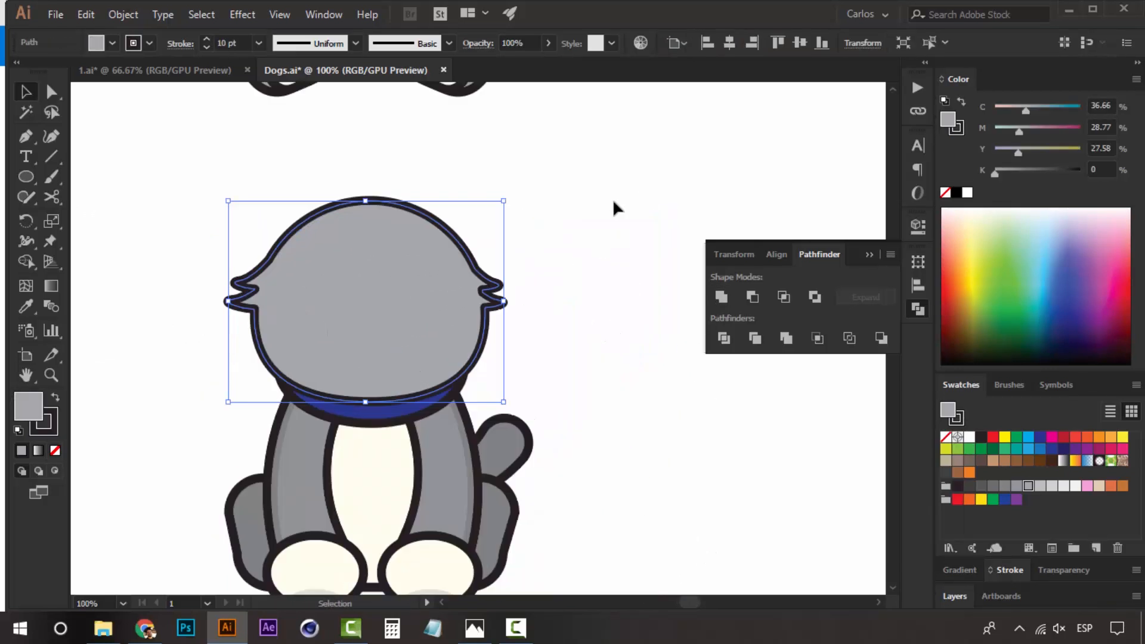
{"action": "left_click", "coordinate": [613, 203]}
- Select the eyes, nose, mouth and tongue in outline view, excluding the collar, and bring them in front of the merged head
{"action": "left_click_drag", "start_coordinate": [359, 323], "coordinate": [391, 320]}
{"action": "left_click", "coordinate": [400, 283], "text": "ctrl"}
{"action": "left_click", "coordinate": [460, 315]}
{"action": "left_click_drag", "start_coordinate": [494, 335], "coordinate": [408, 298]}
{"action": "key", "text": "ctrl+y"}
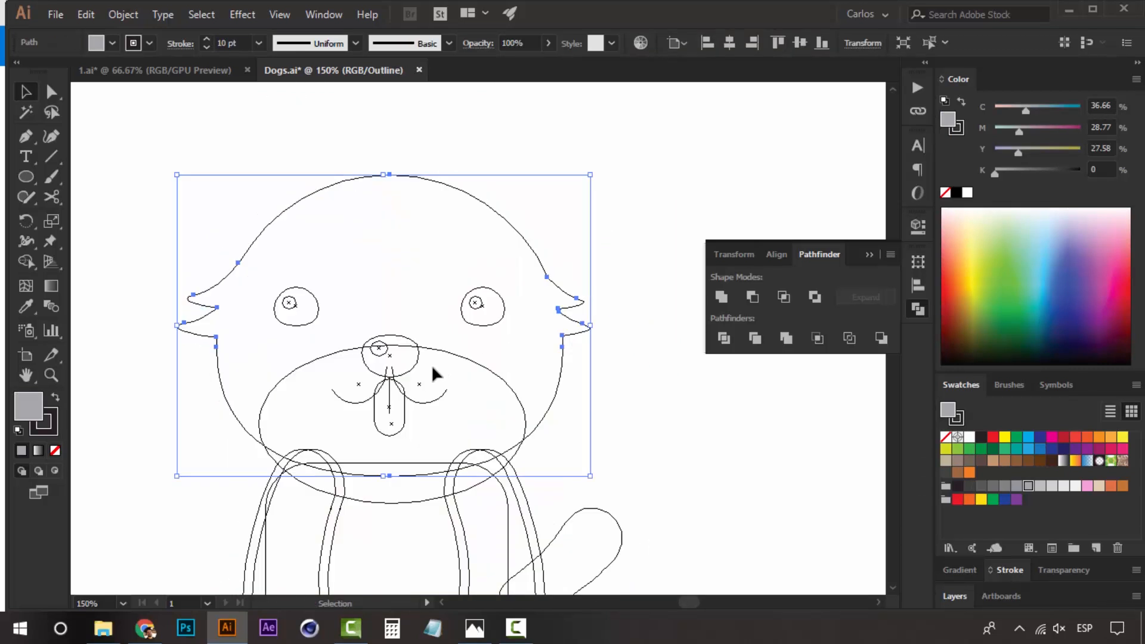
{"action": "left_click", "coordinate": [409, 392]}
{"action": "left_click", "coordinate": [412, 396]}
{"action": "left_click", "coordinate": [502, 266]}
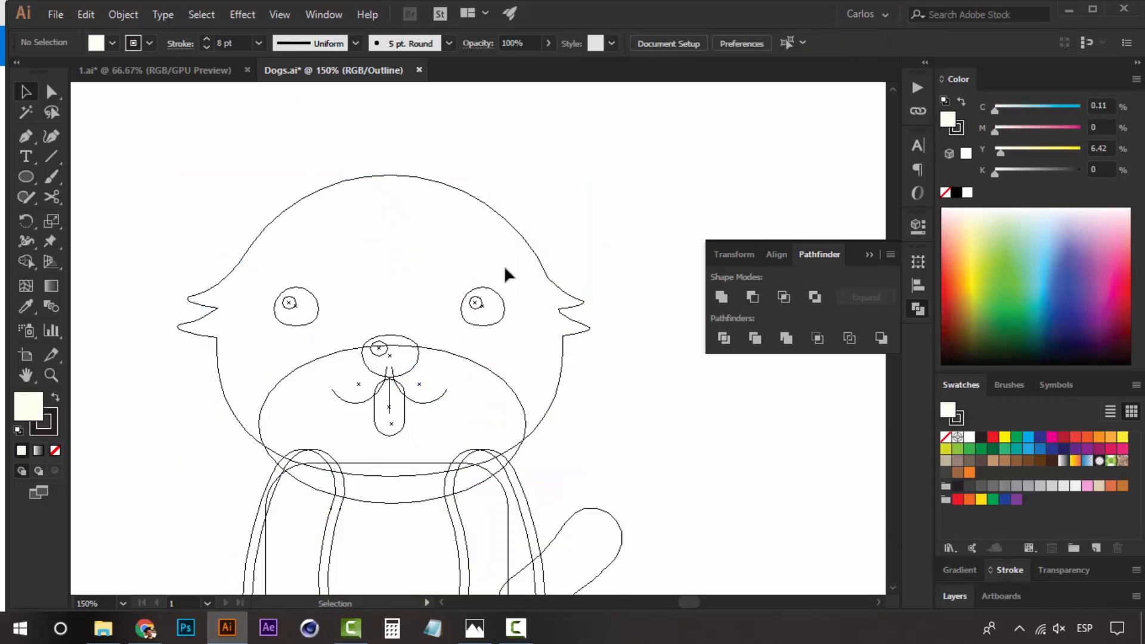
{"action": "left_click_drag", "start_coordinate": [504, 268], "coordinate": [275, 332]}
{"action": "left_click_drag", "start_coordinate": [453, 424], "coordinate": [292, 265]}
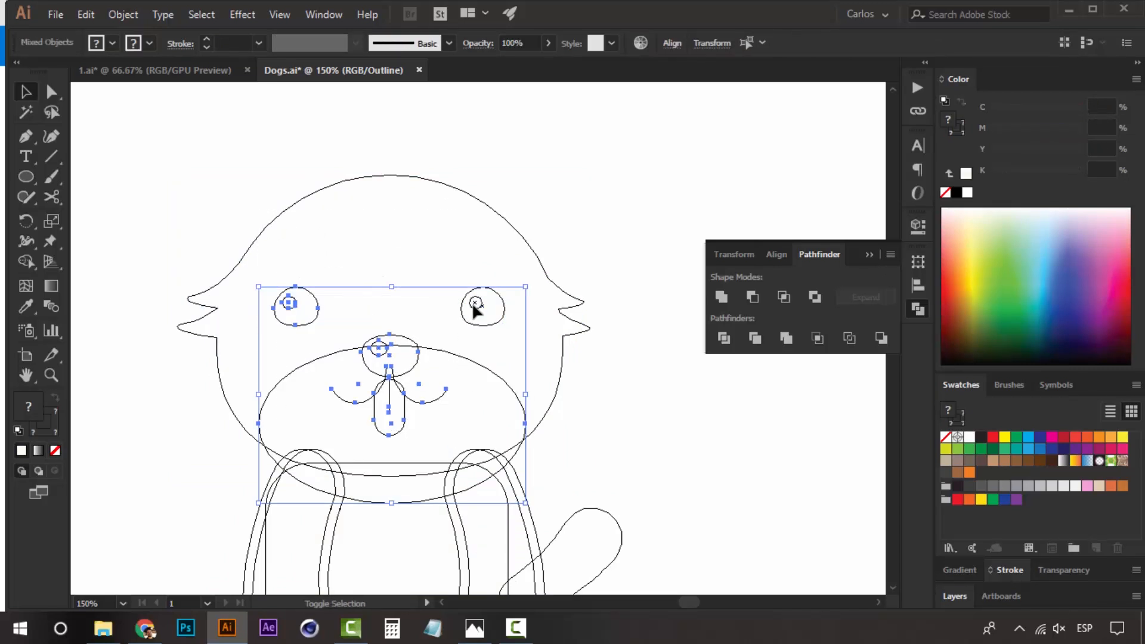
{"action": "key", "text": "ctrl+y"}
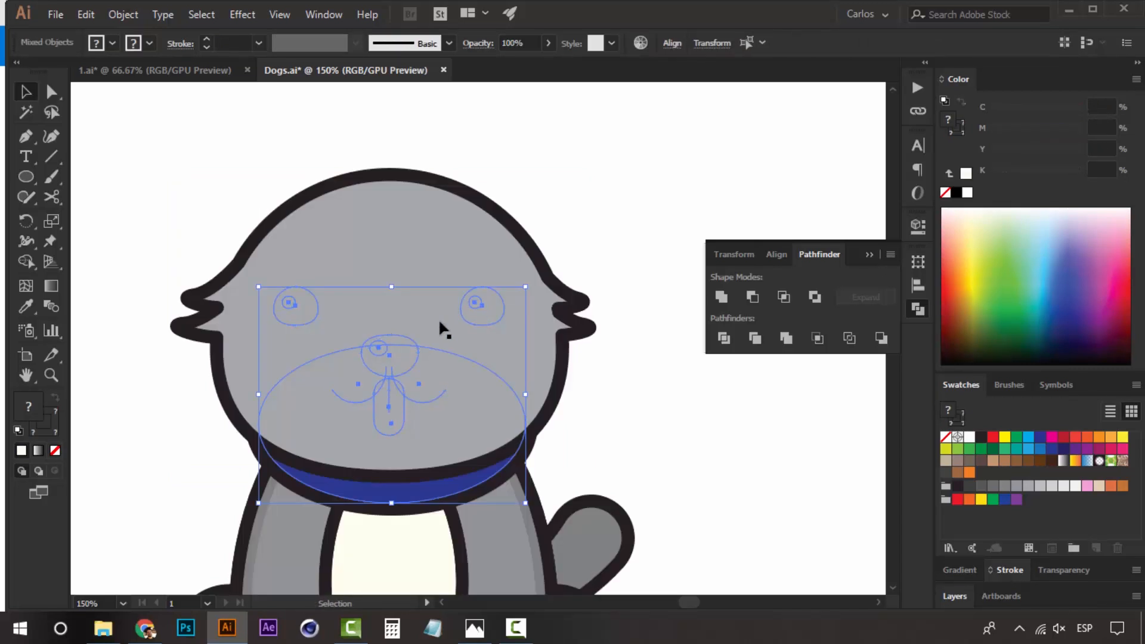
{"action": "left_click", "coordinate": [448, 494], "text": "shift"}
{"action": "right_click", "coordinate": [427, 441]}
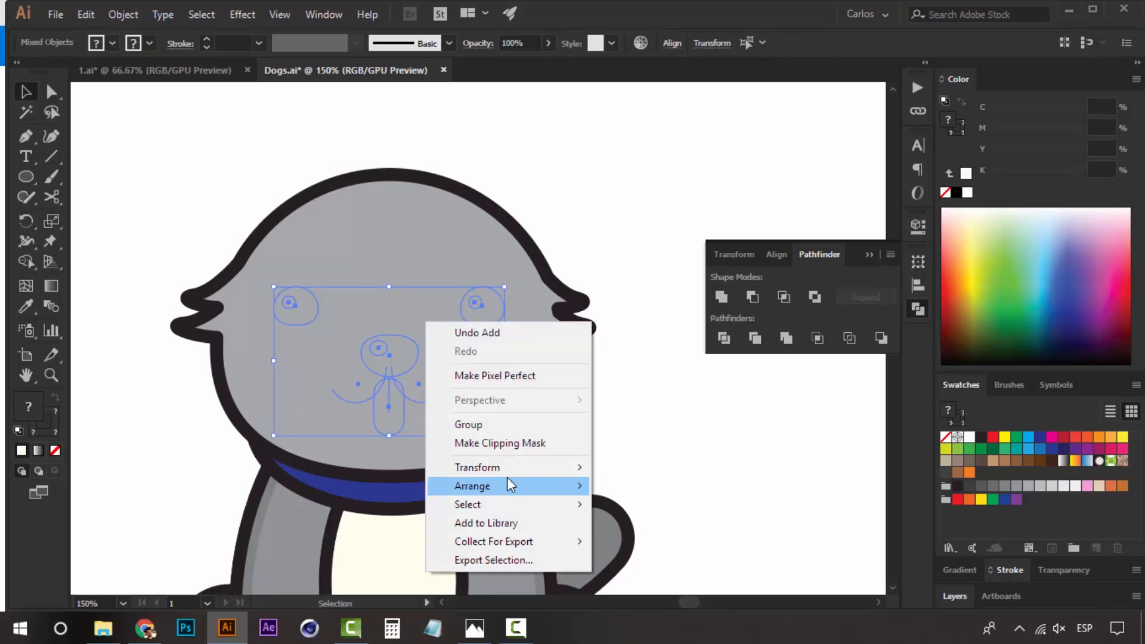
{"action": "mouse_move", "coordinate": [507, 485]}
{"action": "left_click", "coordinate": [652, 480]}
{"action": "left_click", "coordinate": [646, 189]}
- Select both complete ears and move them straight down until their bases tuck behind the upper part of the head
{"action": "left_click_drag", "start_coordinate": [646, 189], "coordinate": [678, 194]}
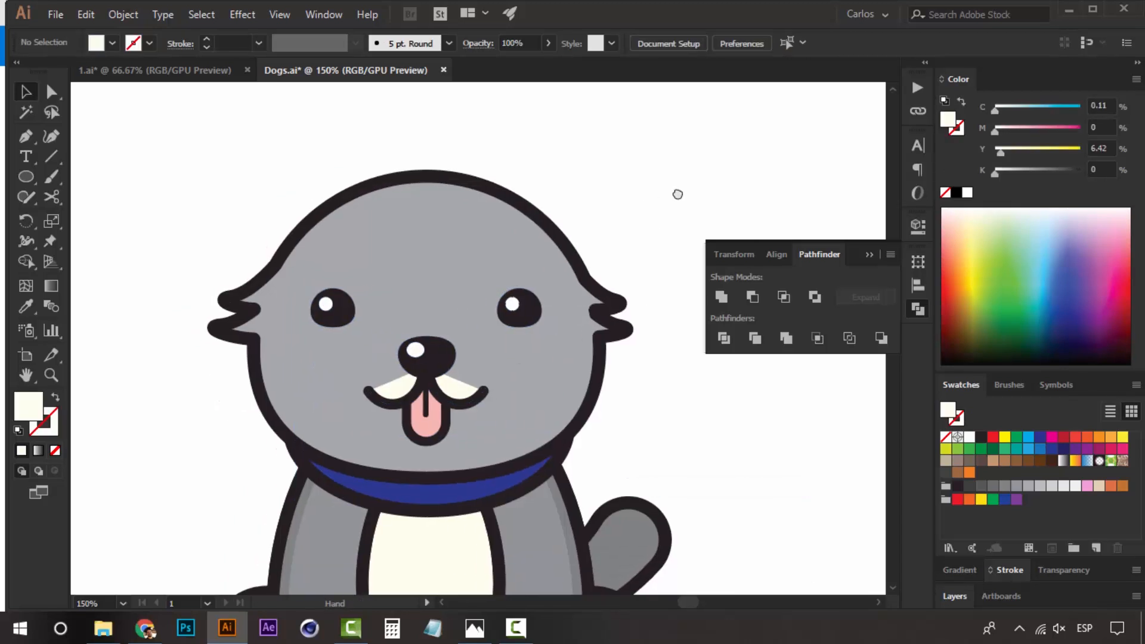
{"action": "key", "text": "z"}
{"action": "left_click", "coordinate": [513, 279], "text": "alt"}
{"action": "left_click", "coordinate": [513, 281], "text": "alt"}
{"action": "left_click_drag", "start_coordinate": [479, 350], "coordinate": [511, 306]}
{"action": "key", "text": "v"}
{"action": "left_click_drag", "start_coordinate": [492, 288], "coordinate": [525, 324]}
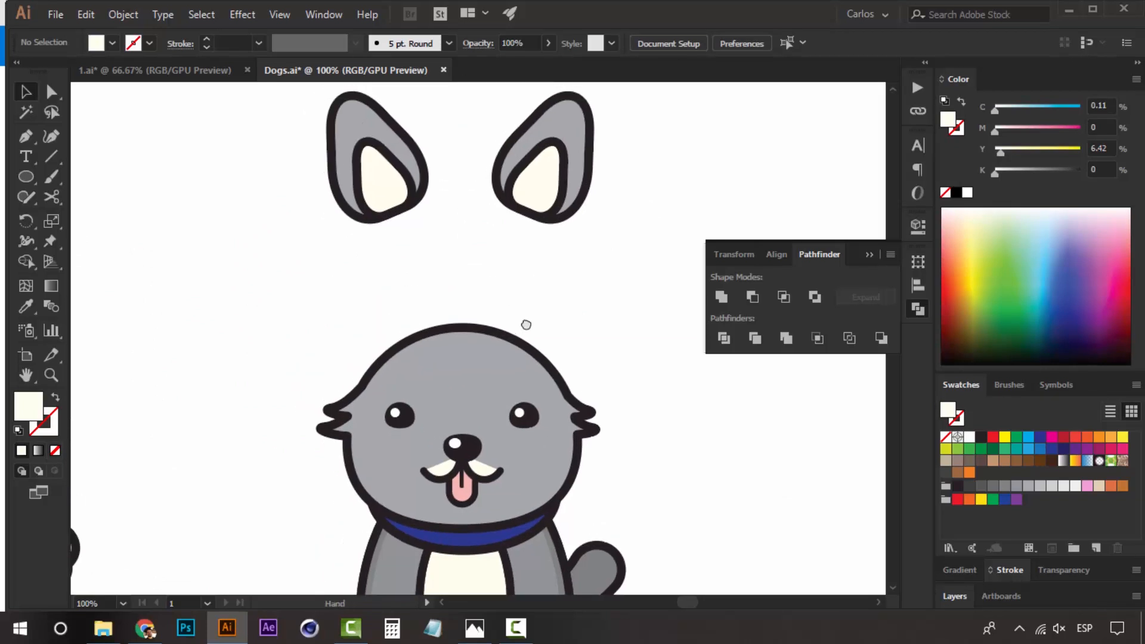
{"action": "left_click", "coordinate": [562, 184]}
{"action": "left_click", "coordinate": [384, 128], "text": "shift"}
{"action": "left_click_drag", "start_coordinate": [384, 128], "coordinate": [383, 289]}
{"action": "key", "text": "Down"}
{"action": "key", "text": "Down"}
{"action": "key", "text": "Down"}
{"action": "key", "text": "Down"}
{"action": "key", "text": "Down"}
{"action": "key", "text": "Down"}
{"action": "key", "text": "Down"}
{"action": "key", "text": "Down"}
{"action": "key", "text": "Down"}
{"action": "key", "text": "Down"}
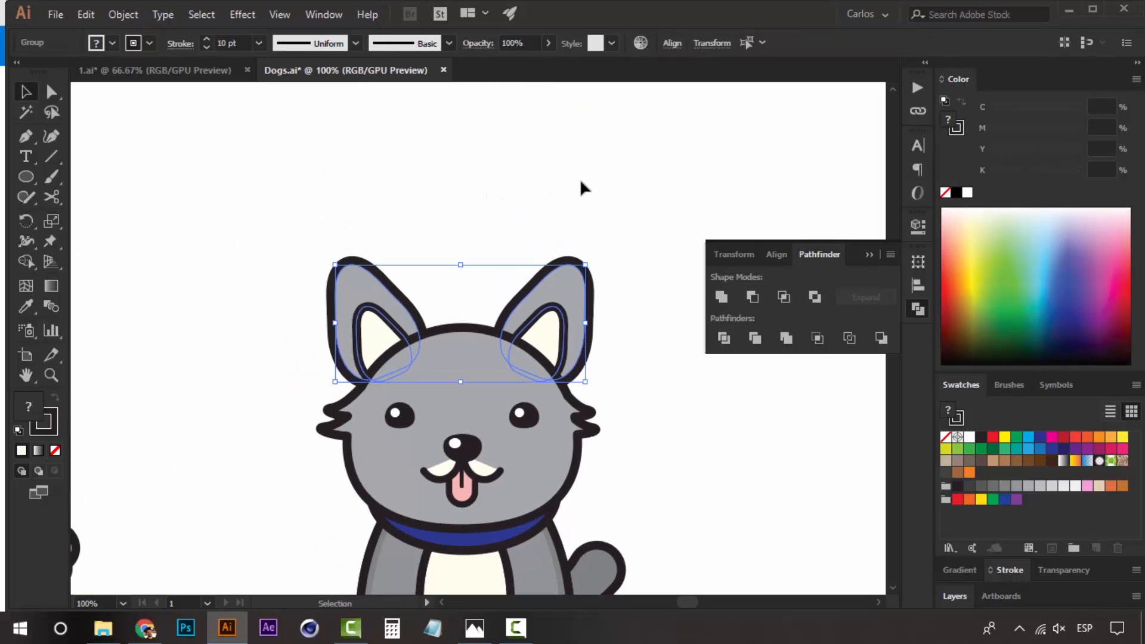
{"action": "key", "text": "Down"}
{"action": "key", "text": "Down"}
{"action": "key", "text": "Down"}
{"action": "key", "text": "Down"}
{"action": "key", "text": "Down"}
{"action": "key", "text": "Down"}
{"action": "key", "text": "Down"}
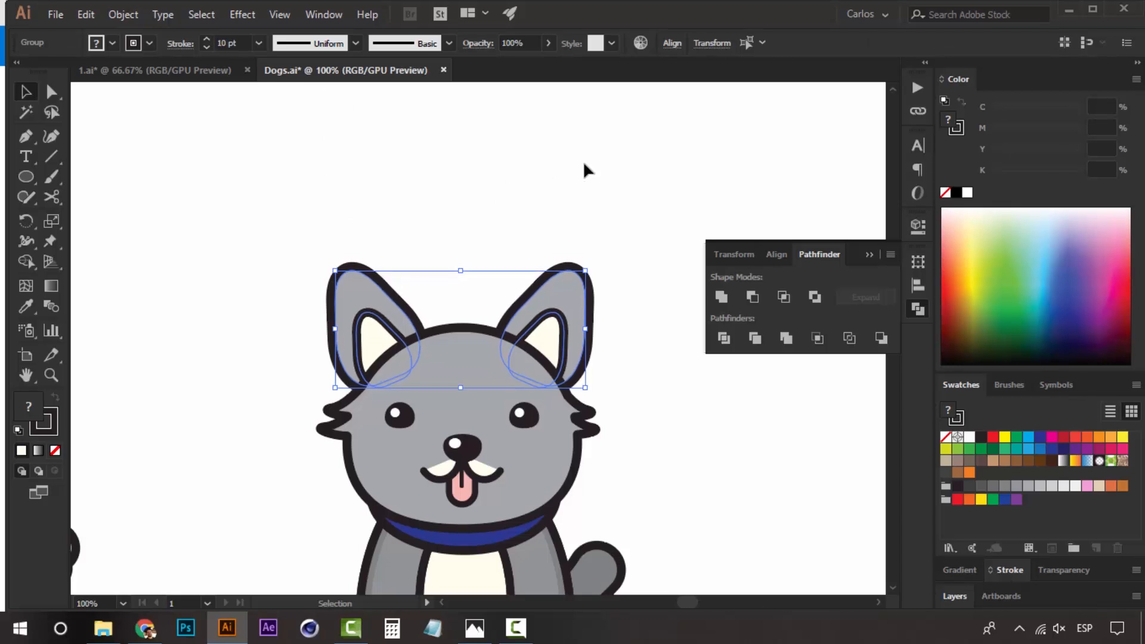
- Duplicate the merged head shape and scale the copy down around its centre so it sits inside the face
{"action": "left_click", "coordinate": [584, 164]}
{"action": "left_click_drag", "start_coordinate": [539, 236], "coordinate": [475, 162]}
{"action": "key", "text": "z"}
{"action": "left_click", "coordinate": [450, 312]}
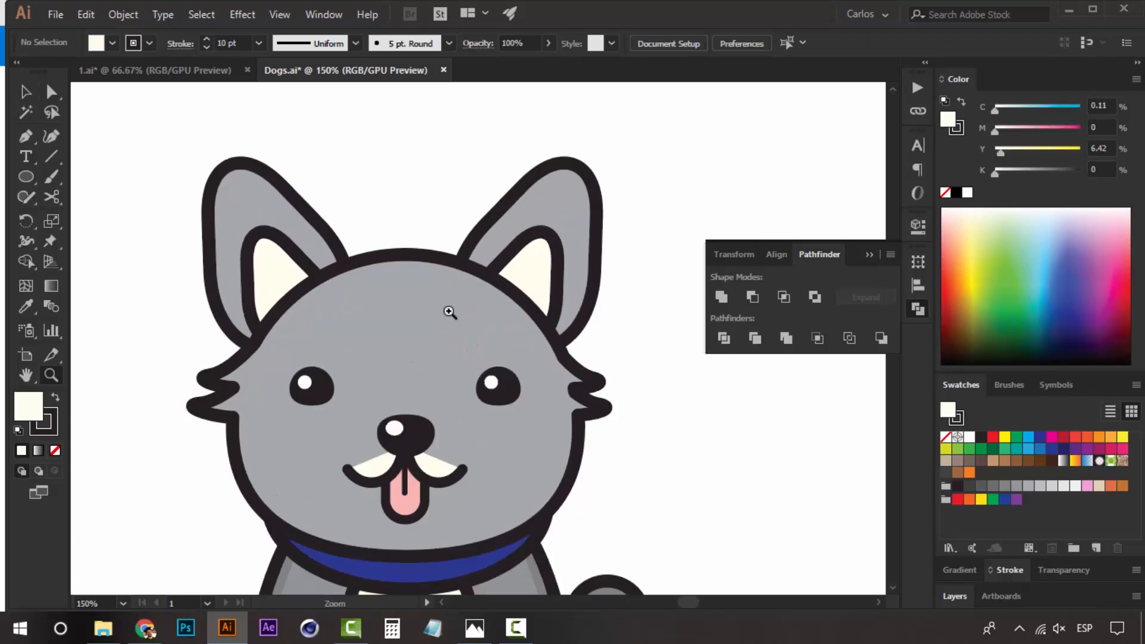
{"action": "left_click_drag", "start_coordinate": [441, 327], "coordinate": [454, 275]}
{"action": "key", "text": "v"}
{"action": "left_click", "coordinate": [440, 257]}
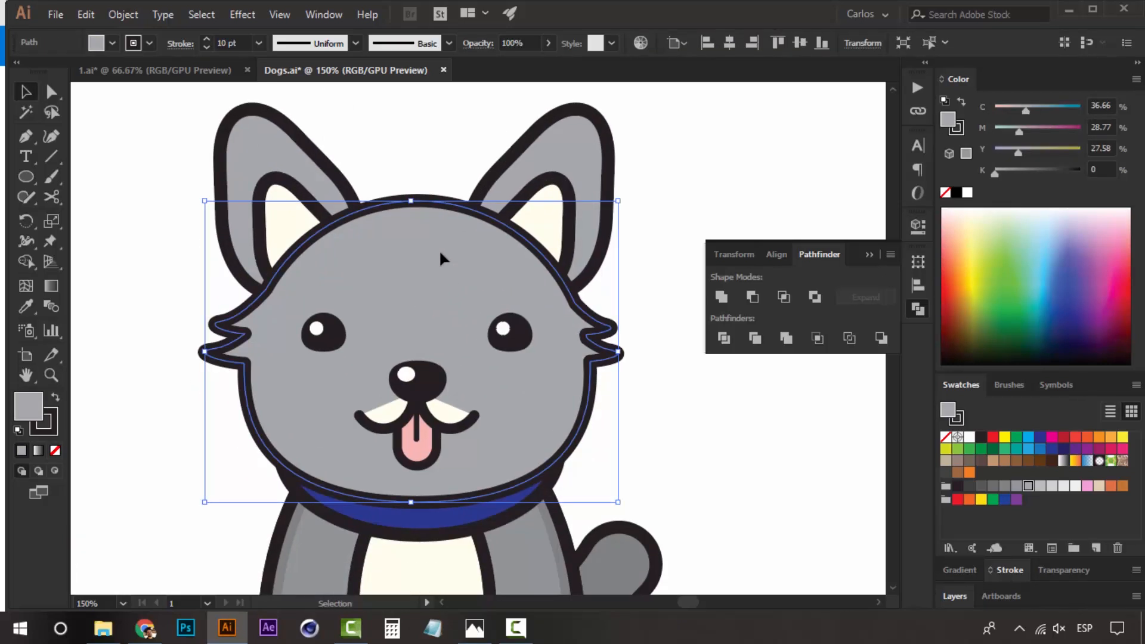
{"action": "key", "text": "a"}
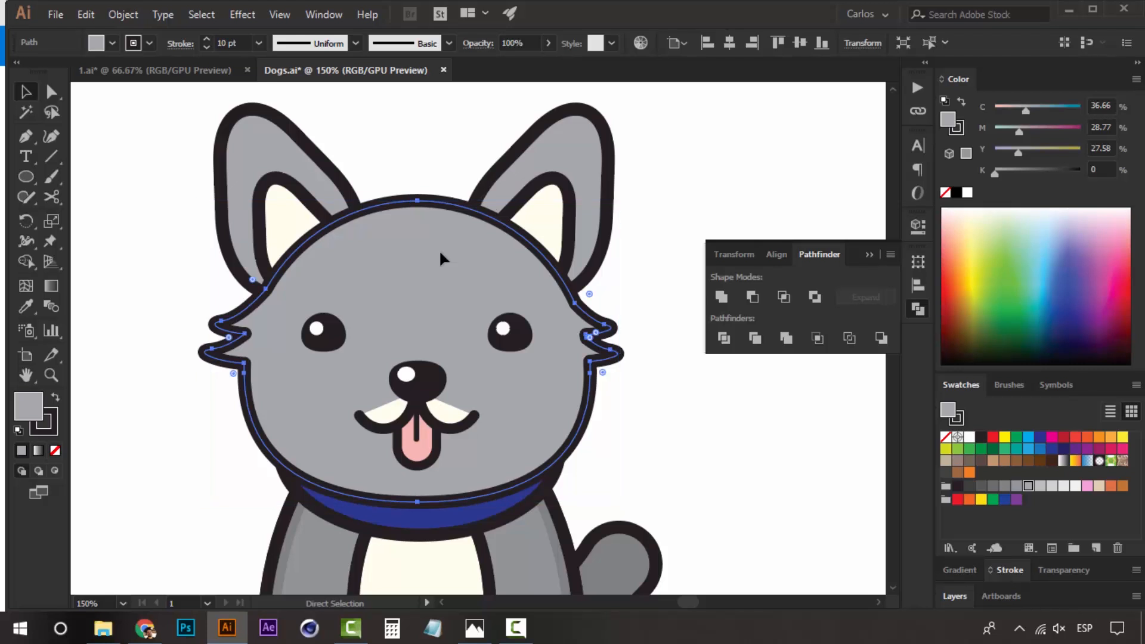
{"action": "key", "text": "v"}
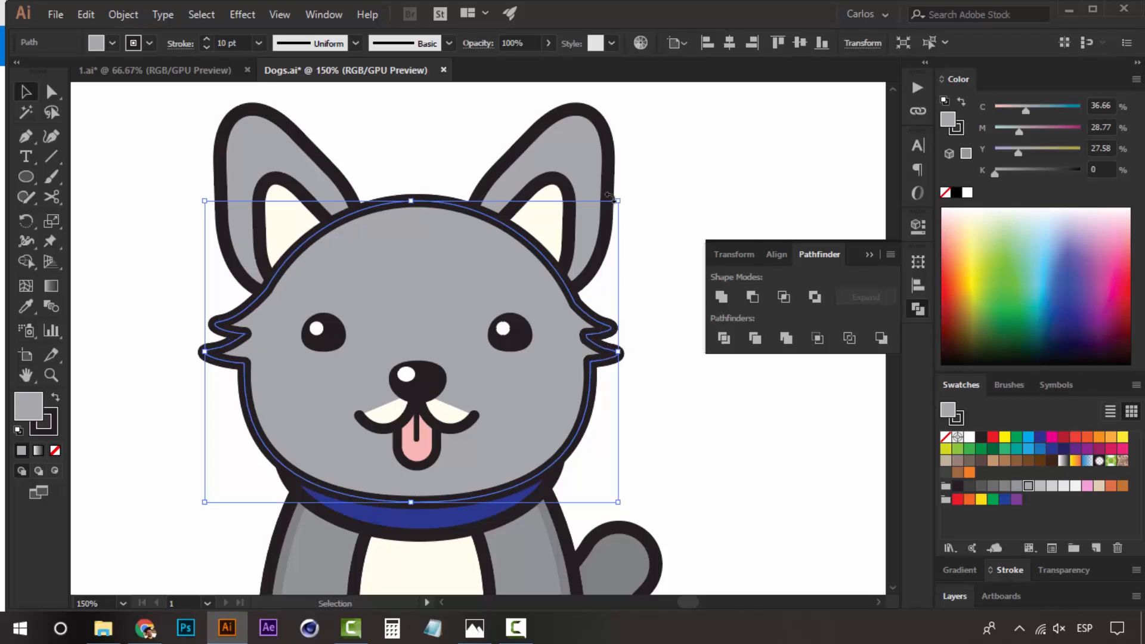
{"action": "left_click_drag", "start_coordinate": [608, 195], "coordinate": [552, 227]}
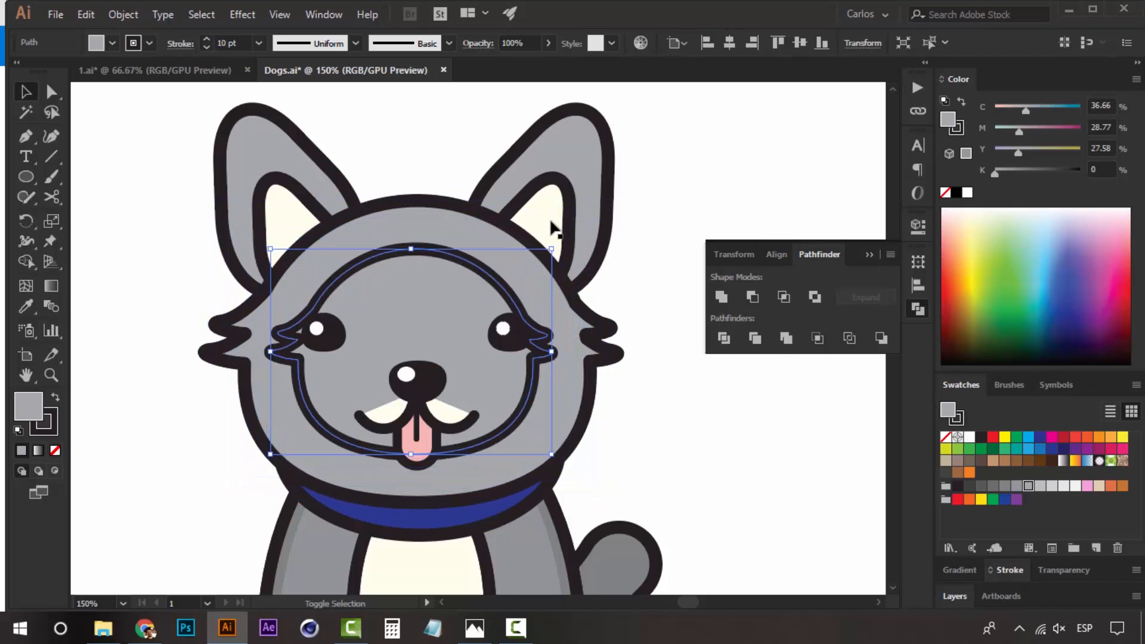
- Fill the smaller head copy with white and remove its stroke
{"action": "left_click", "coordinate": [966, 194]}
{"action": "left_click", "coordinate": [957, 128]}
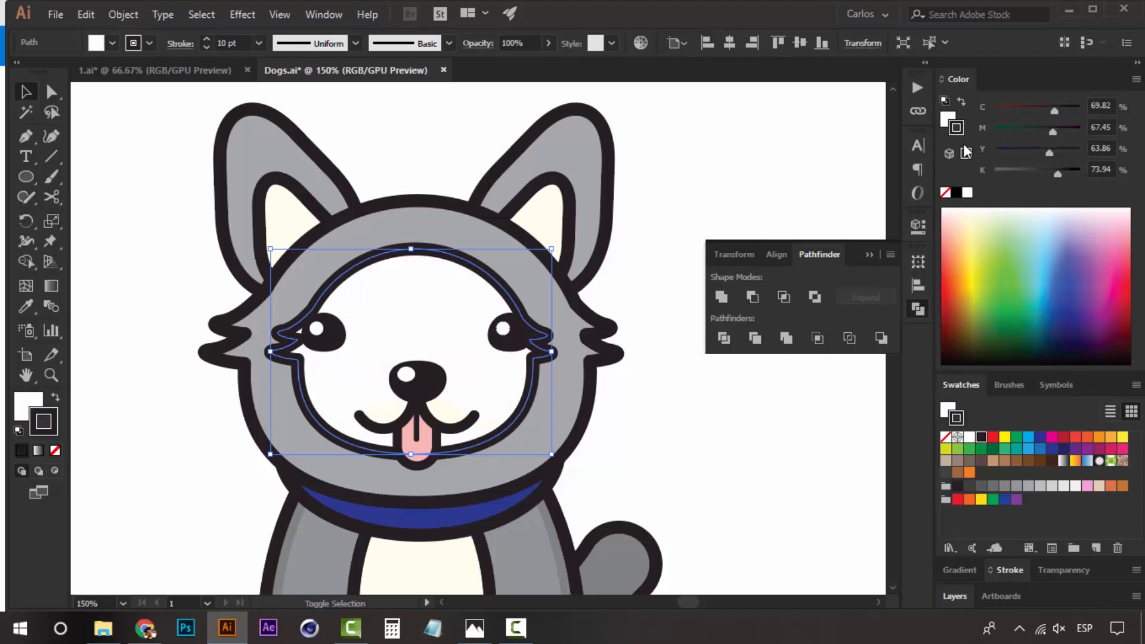
{"action": "left_click", "coordinate": [945, 192]}
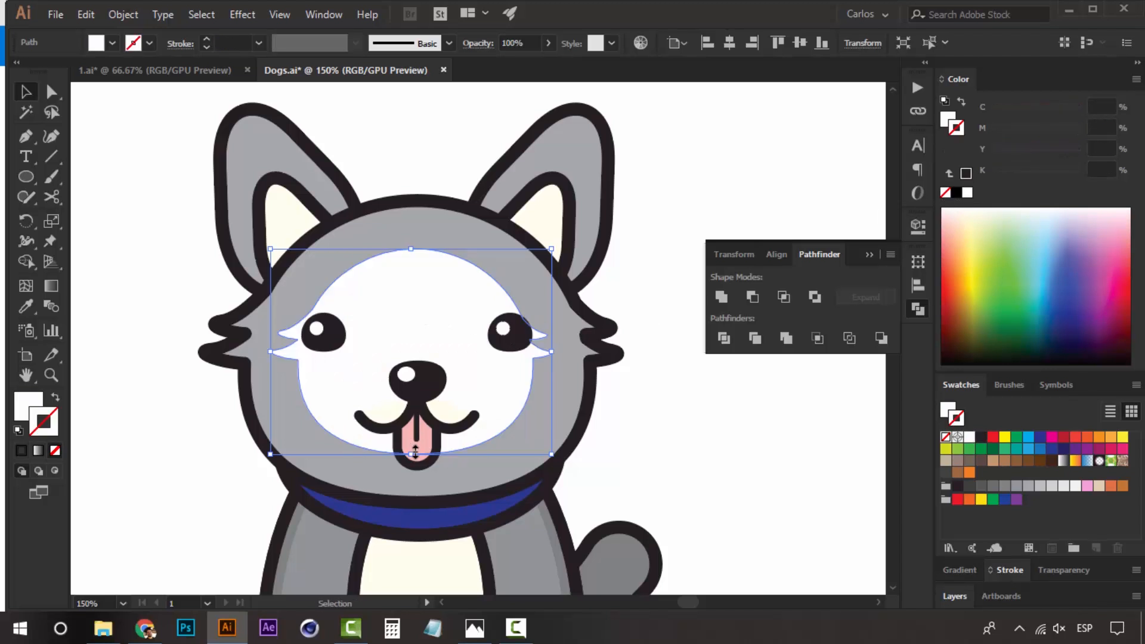
- Stretch the white face patch down to the chin, slightly up the forehead and a little wider on both sides
{"action": "left_click_drag", "start_coordinate": [412, 455], "coordinate": [411, 496]}
{"action": "left_click_drag", "start_coordinate": [416, 253], "coordinate": [414, 238]}
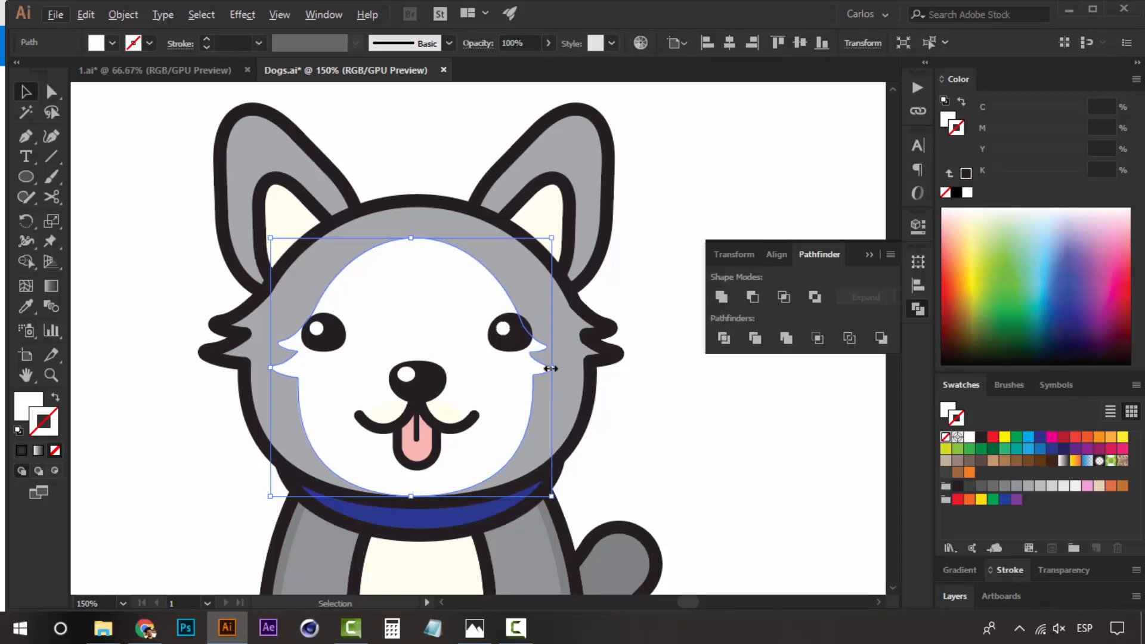
{"action": "left_click_drag", "start_coordinate": [550, 369], "coordinate": [558, 368]}
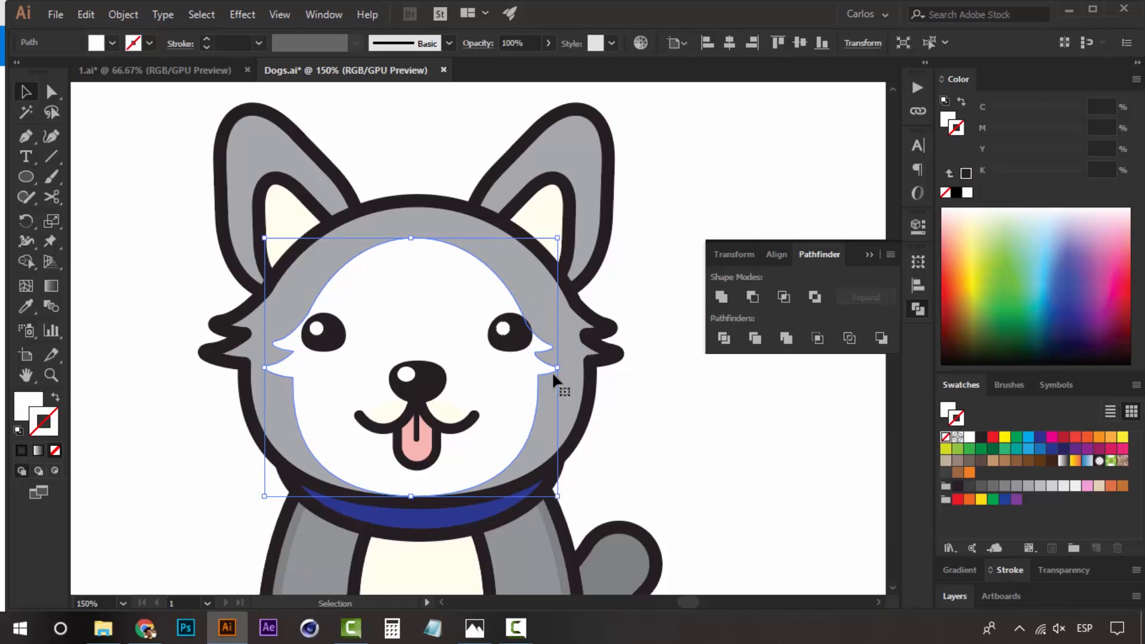
{"action": "left_click_drag", "start_coordinate": [565, 368], "coordinate": [576, 368]}
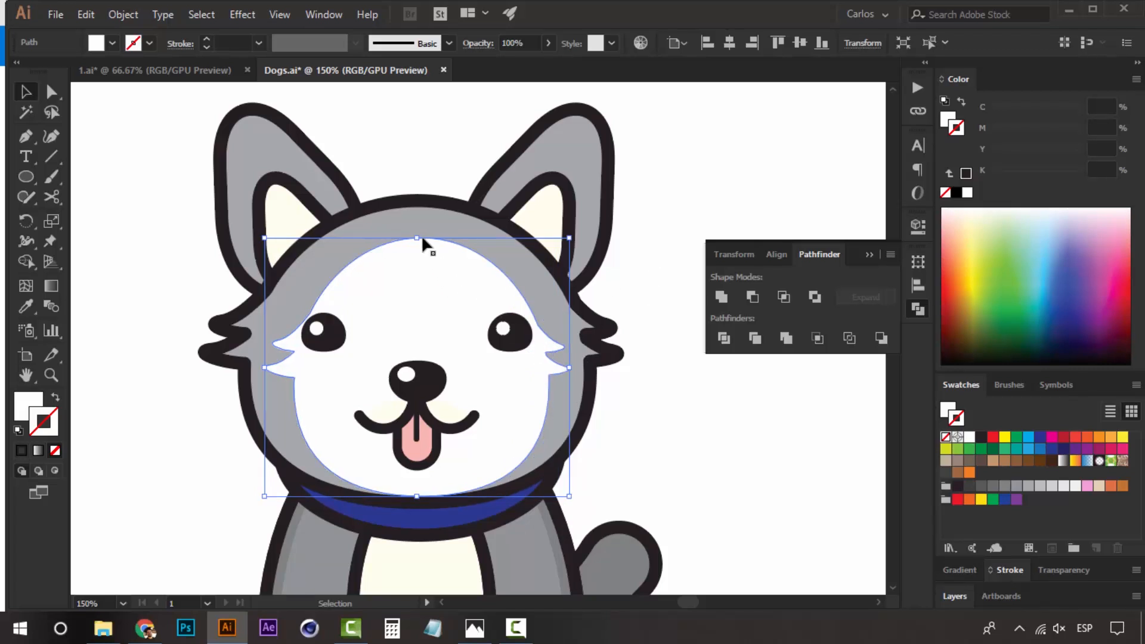
- Shorten both handles of the white patch's bottom anchor so the patch tapers to a point at the chin
{"action": "key", "text": "a"}
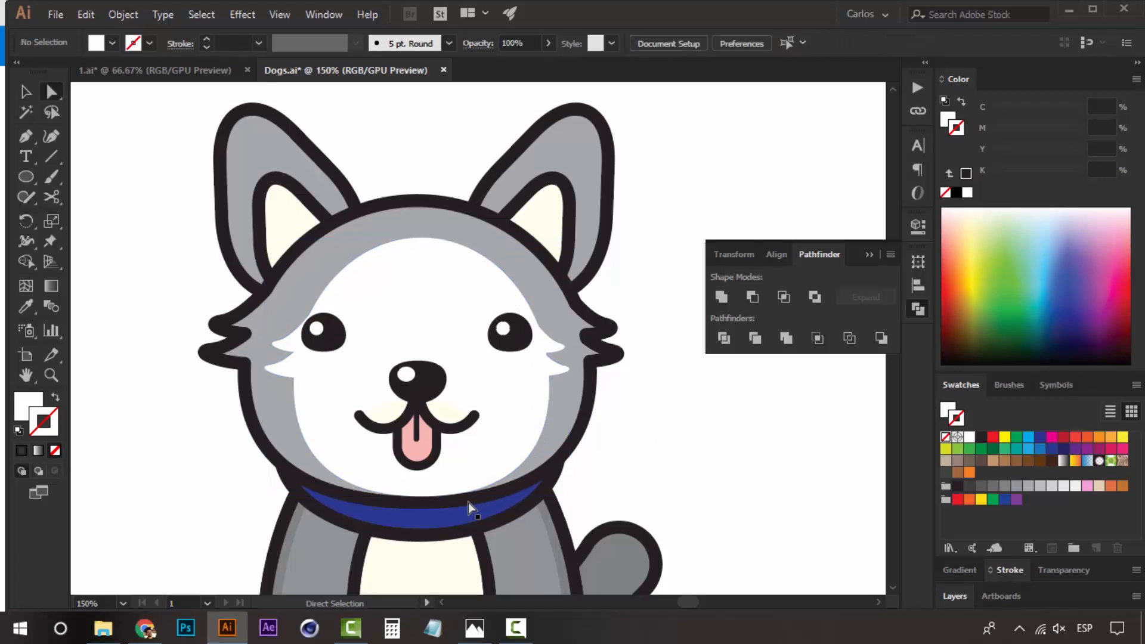
{"action": "left_click", "coordinate": [418, 494]}
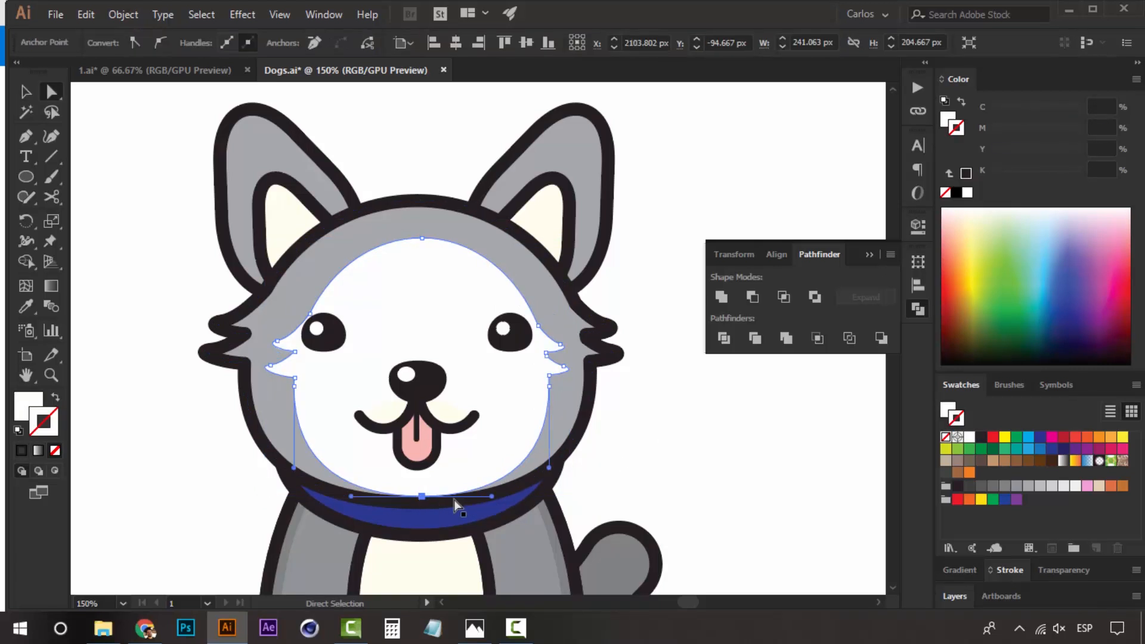
{"action": "left_click", "coordinate": [492, 500]}
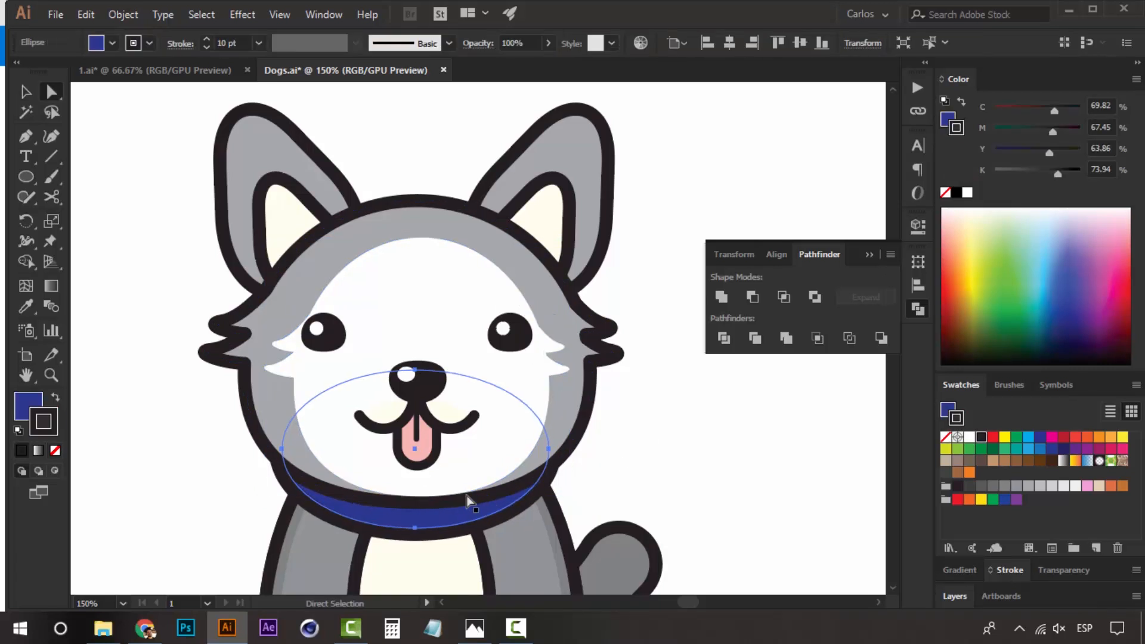
{"action": "left_click", "coordinate": [422, 496]}
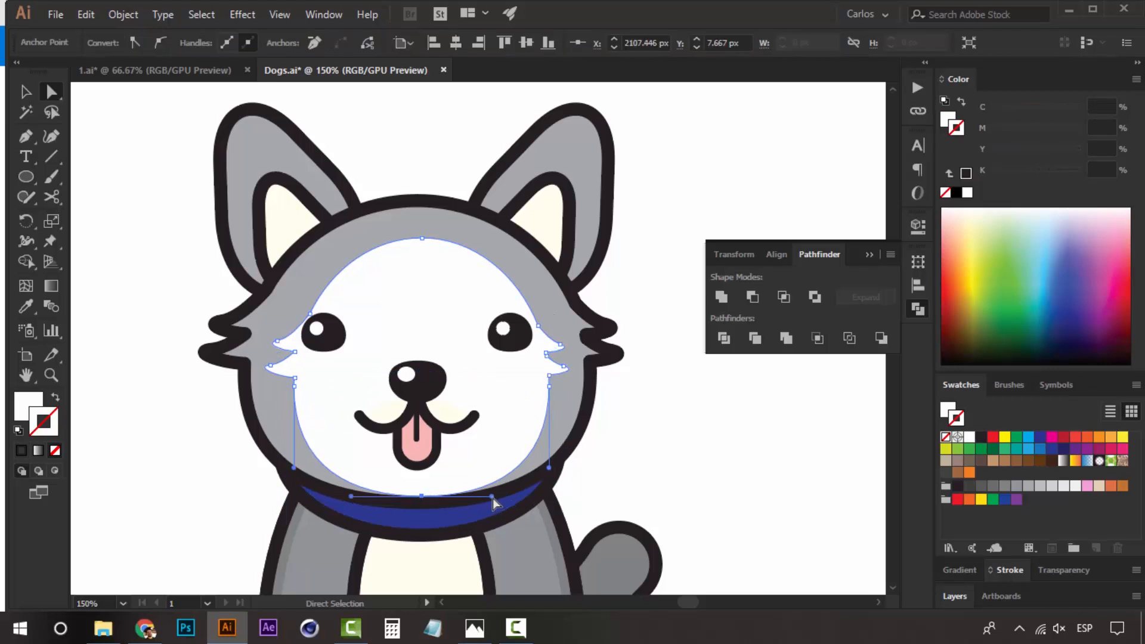
{"action": "left_click_drag", "start_coordinate": [492, 498], "coordinate": [428, 498]}
{"action": "left_click_drag", "start_coordinate": [352, 490], "coordinate": [413, 495]}
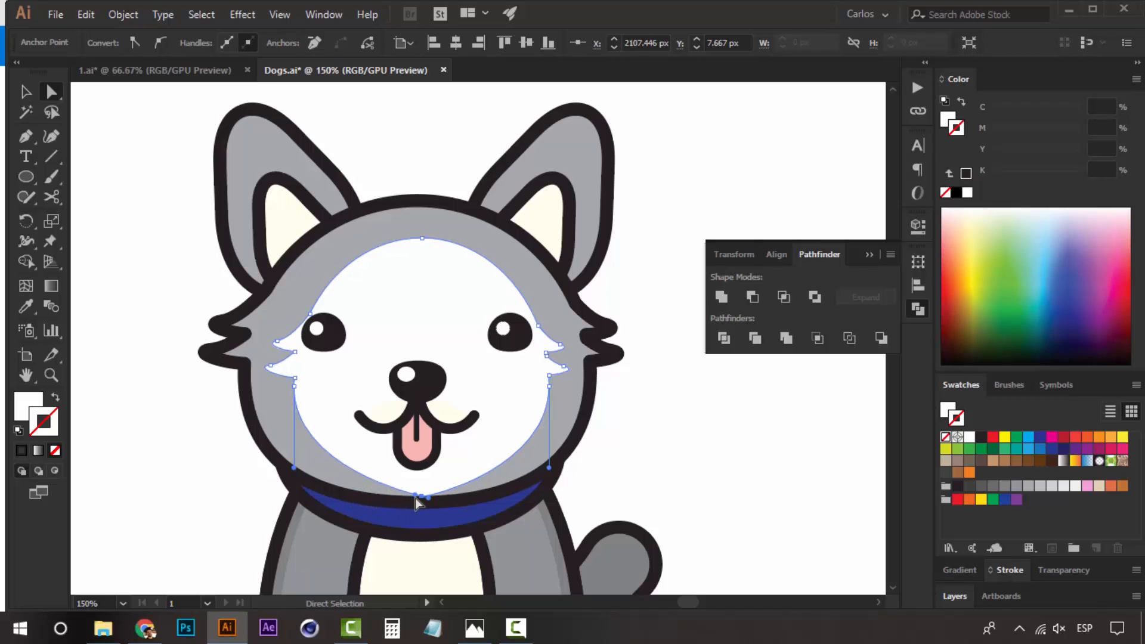
- Raise the tips of the two fur tufts on the right side of the white face patch
{"action": "left_click_drag", "start_coordinate": [458, 306], "coordinate": [475, 352]}
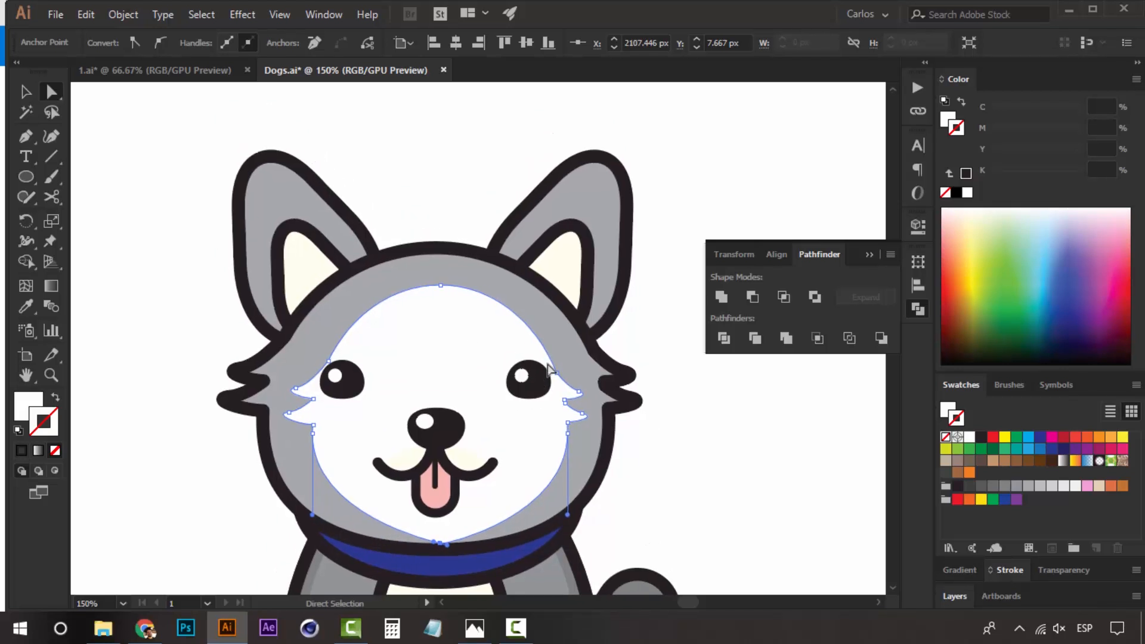
{"action": "left_click", "coordinate": [580, 392]}
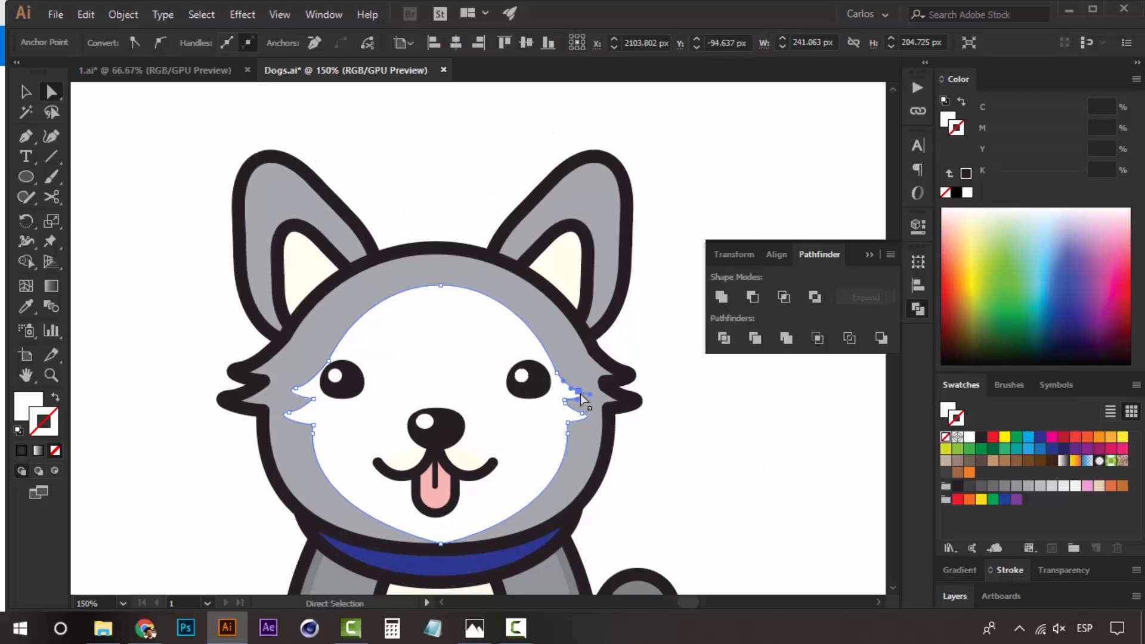
{"action": "left_click", "coordinate": [577, 391]}
{"action": "key", "text": "ctrl+space"}
{"action": "left_click", "coordinate": [523, 381]}
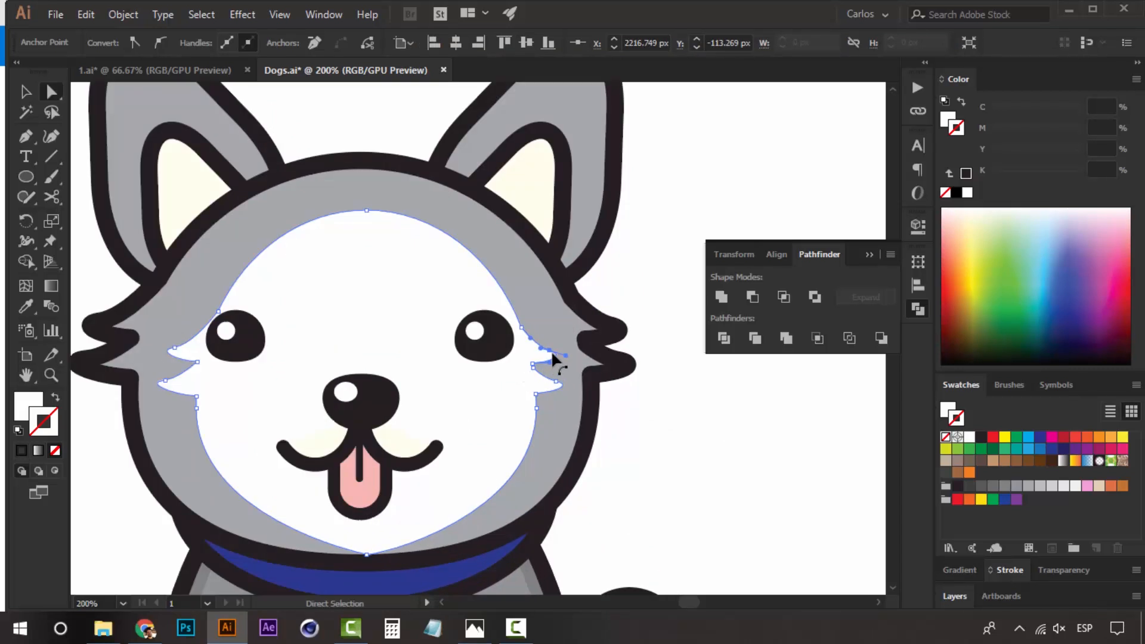
{"action": "left_click_drag", "start_coordinate": [552, 352], "coordinate": [558, 341]}
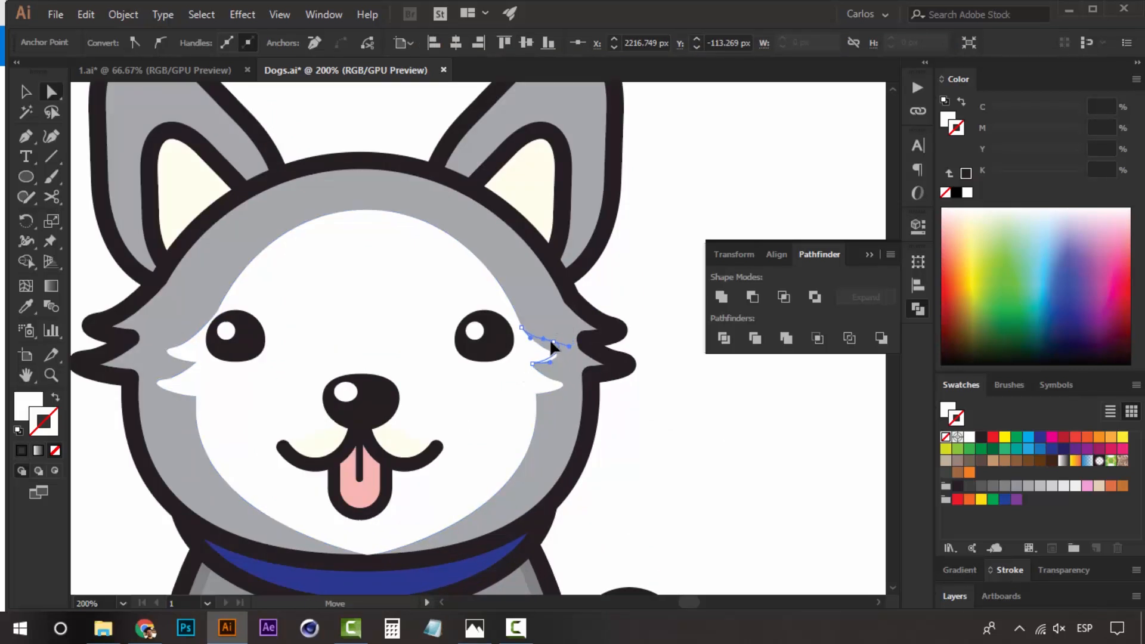
{"action": "left_click", "coordinate": [556, 378]}
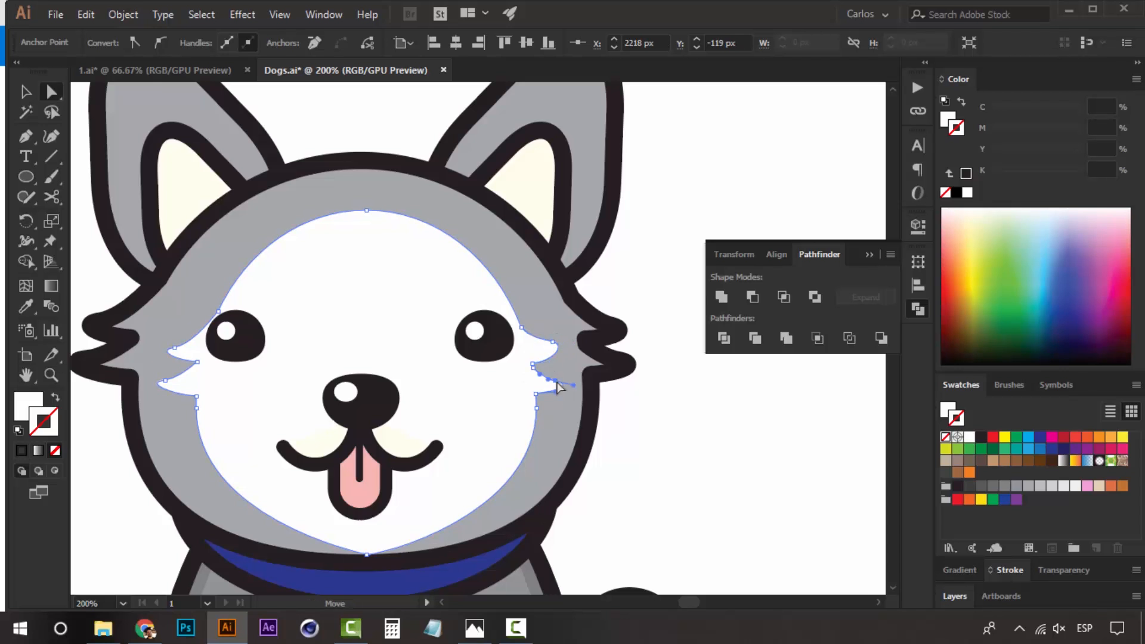
{"action": "mouse_move", "coordinate": [557, 386]}
{"action": "left_mouse_down"}
{"action": "mouse_move", "coordinate": [555, 369]}
{"action": "mouse_move", "coordinate": [560, 398]}
{"action": "mouse_move", "coordinate": [551, 383]}
{"action": "left_mouse_up"}
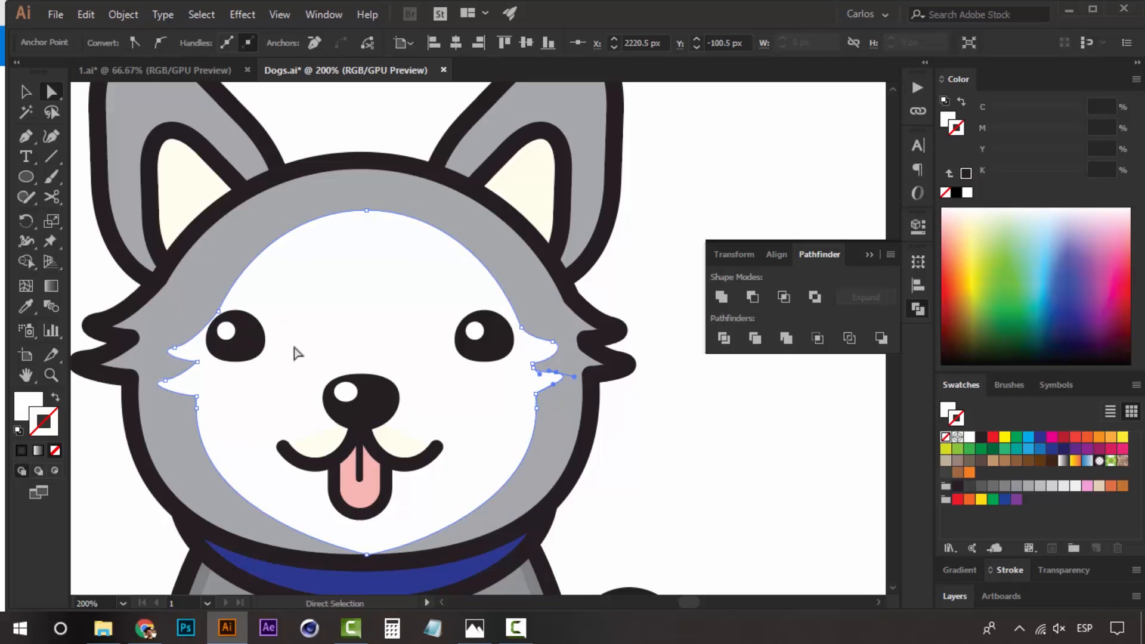
- Raise the tips of the white patch's left fur tufts to match the right side, and nudge the patch slightly left
{"action": "left_click_drag", "start_coordinate": [176, 348], "coordinate": [169, 370]}
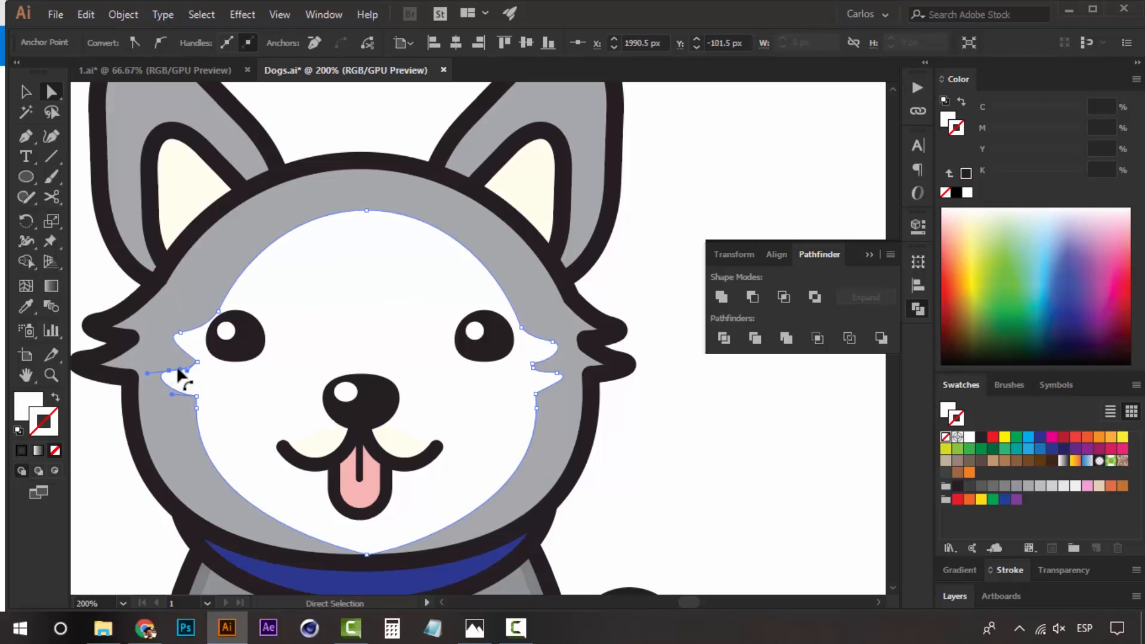
{"action": "left_click", "coordinate": [171, 396]}
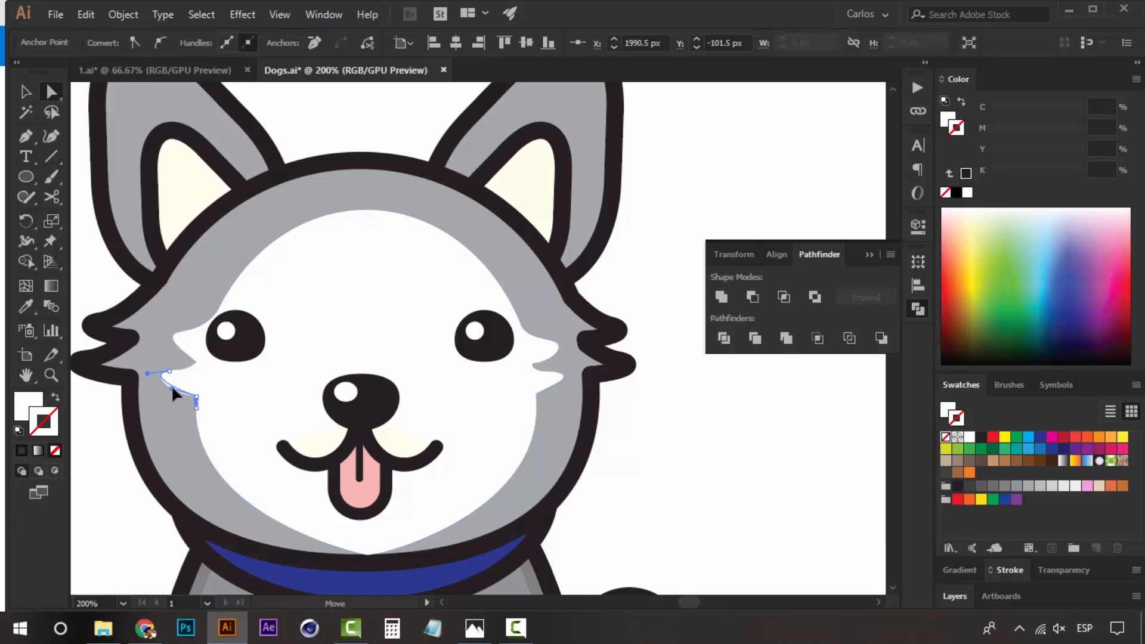
{"action": "left_click", "coordinate": [172, 387]}
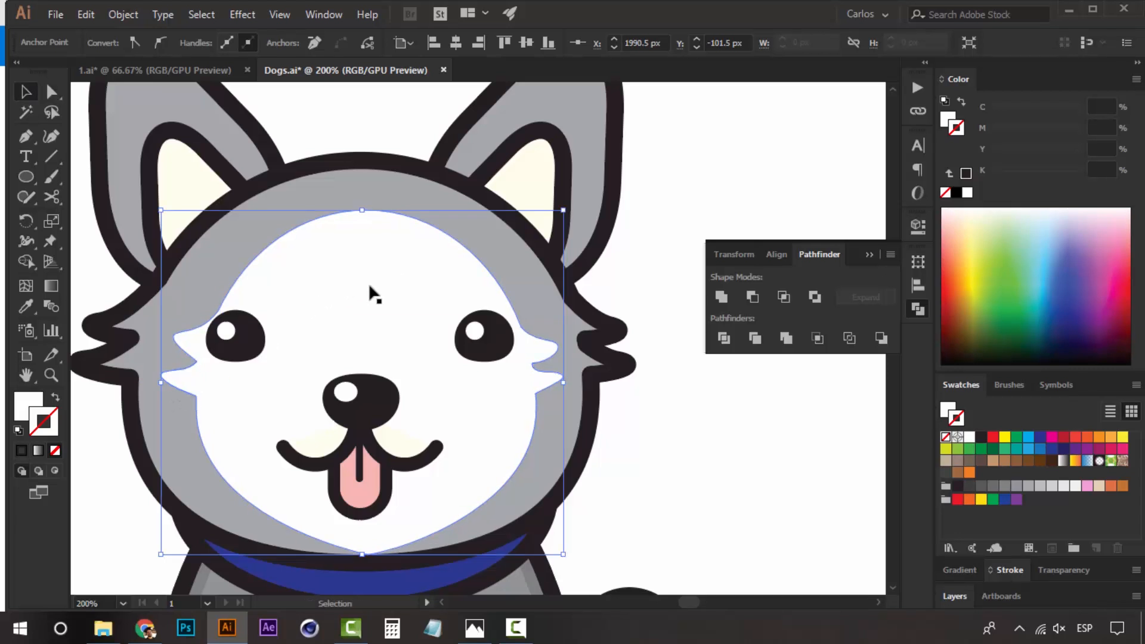
{"action": "key", "text": "v"}
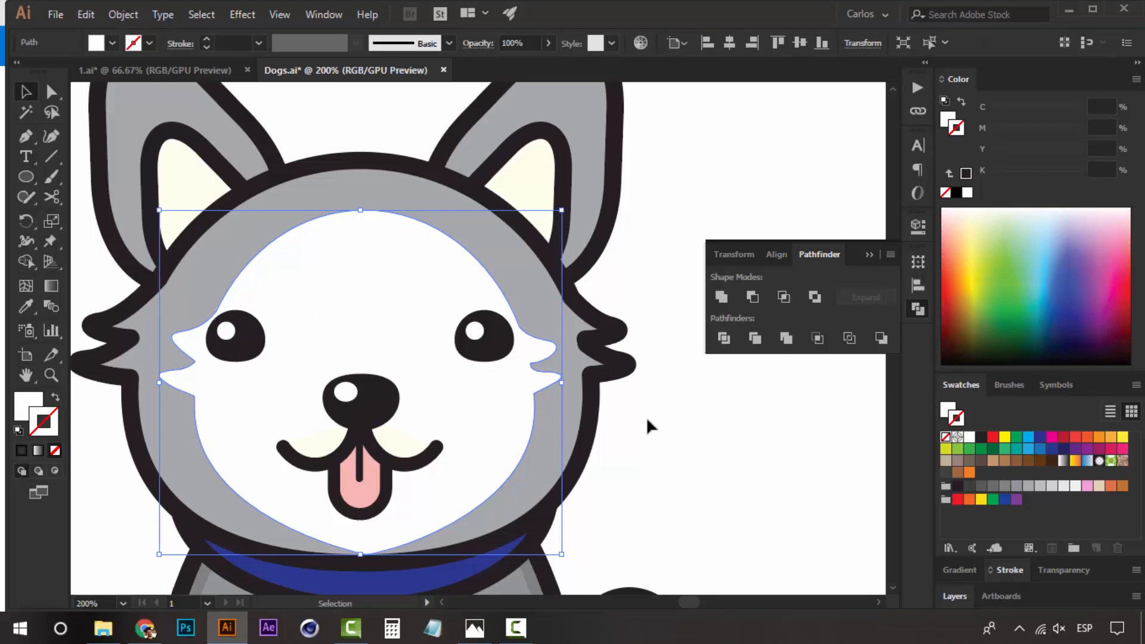
{"action": "key", "text": "a"}
{"action": "scroll", "coordinate": [567, 486], "scroll_direction": "left", "scroll_amount": 1}
{"action": "left_click_drag", "start_coordinate": [472, 347], "coordinate": [484, 356]}
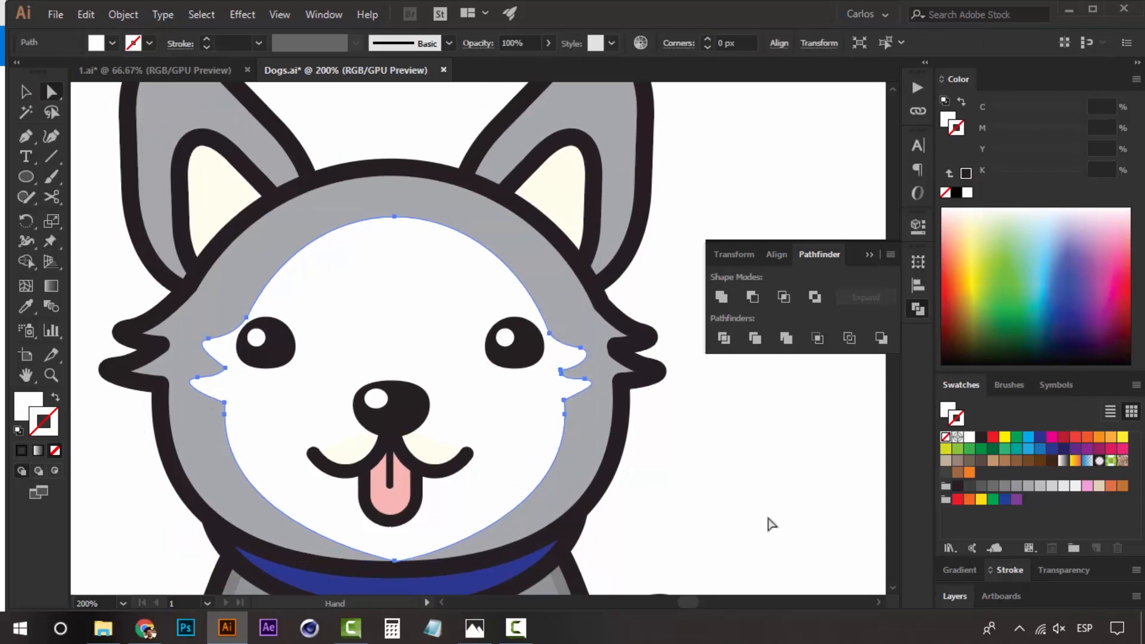
{"action": "left_click", "coordinate": [769, 521]}
{"action": "key", "text": "ctrl+minus"}
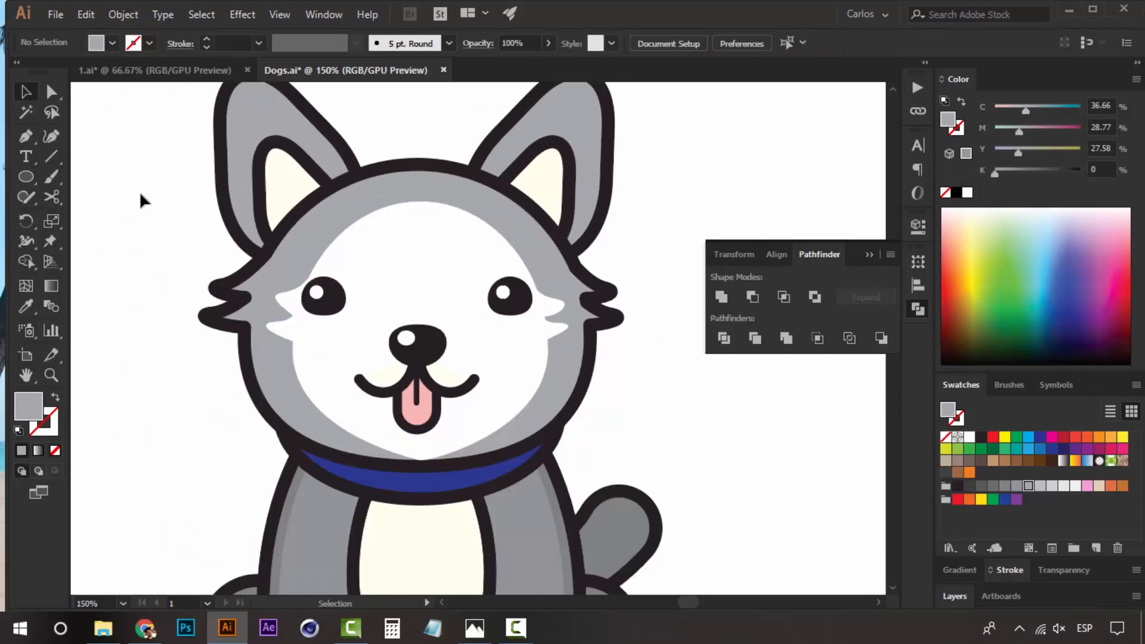
- Draw a small pointed fur tuft below the left cheek tufts with the Pen tool and give it the face patch's white fill
{"action": "left_click", "coordinate": [28, 134]}
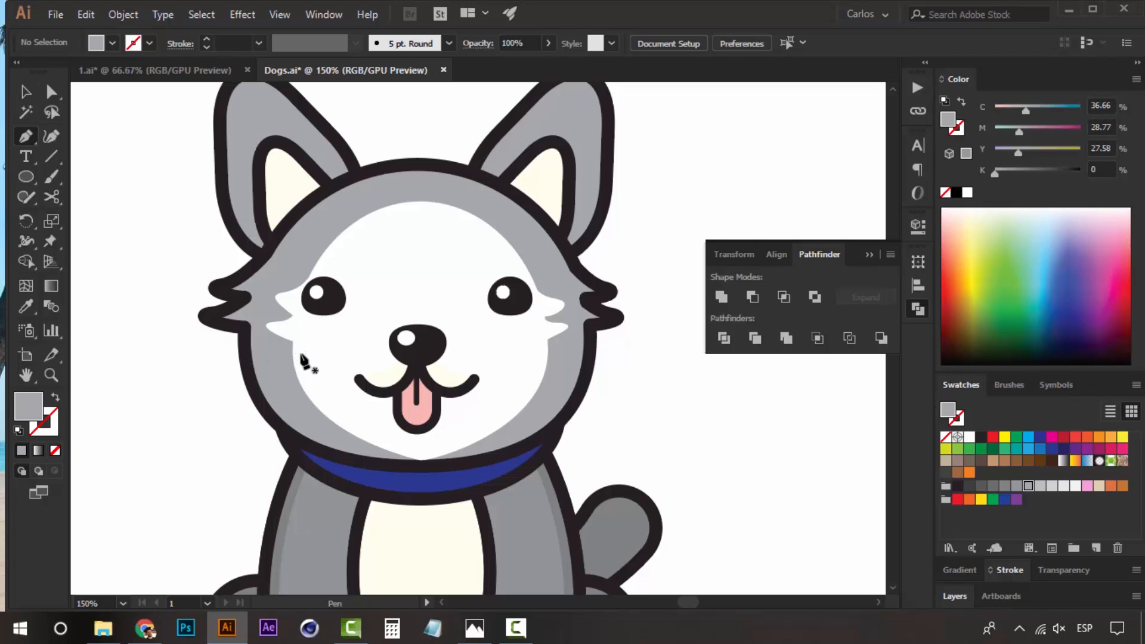
{"action": "left_click_drag", "start_coordinate": [288, 352], "coordinate": [308, 376]}
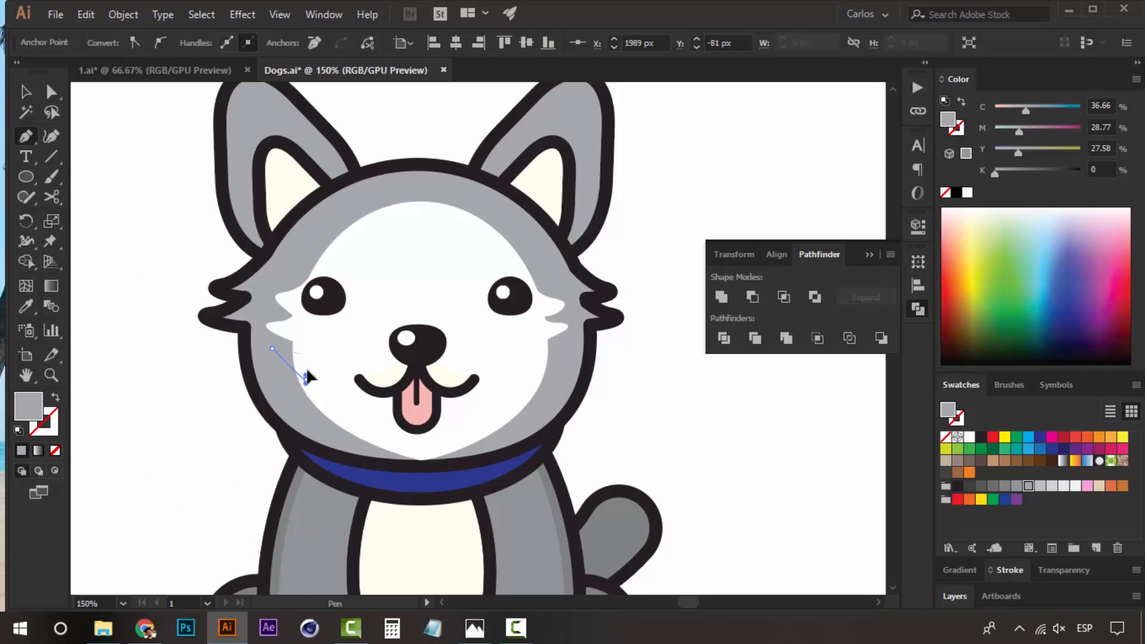
{"action": "left_click", "coordinate": [301, 354]}
{"action": "key", "text": "i"}
{"action": "left_click", "coordinate": [324, 359]}
{"action": "key", "text": "v"}
{"action": "left_click", "coordinate": [327, 343]}
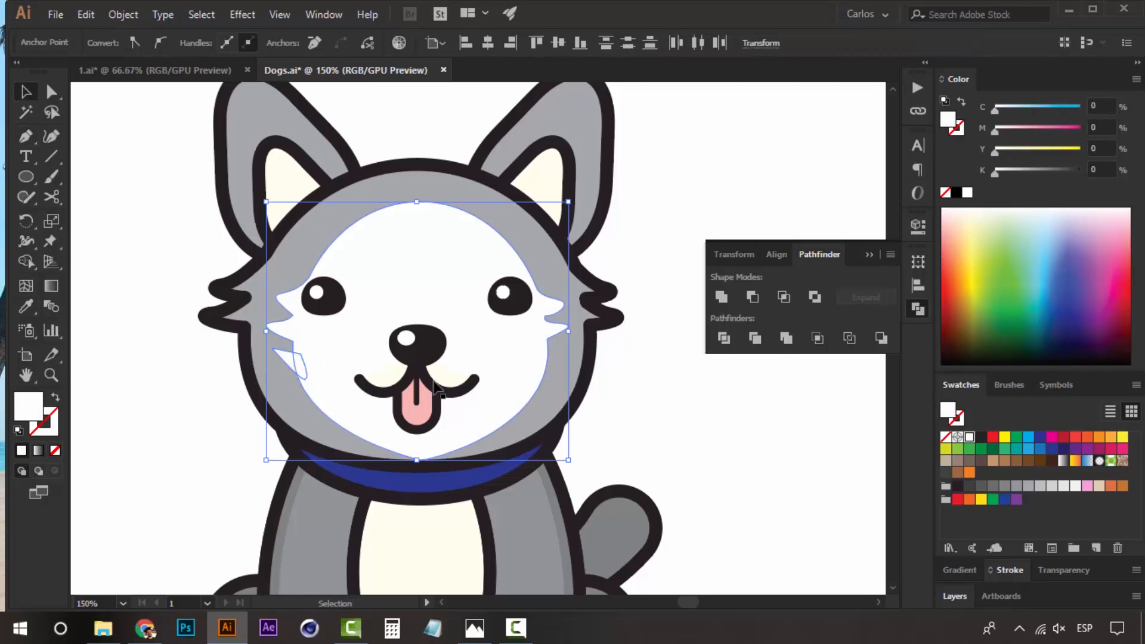
{"action": "key", "text": "ctrl+shift+a"}
{"action": "left_click_drag", "start_coordinate": [290, 357], "coordinate": [289, 353]}
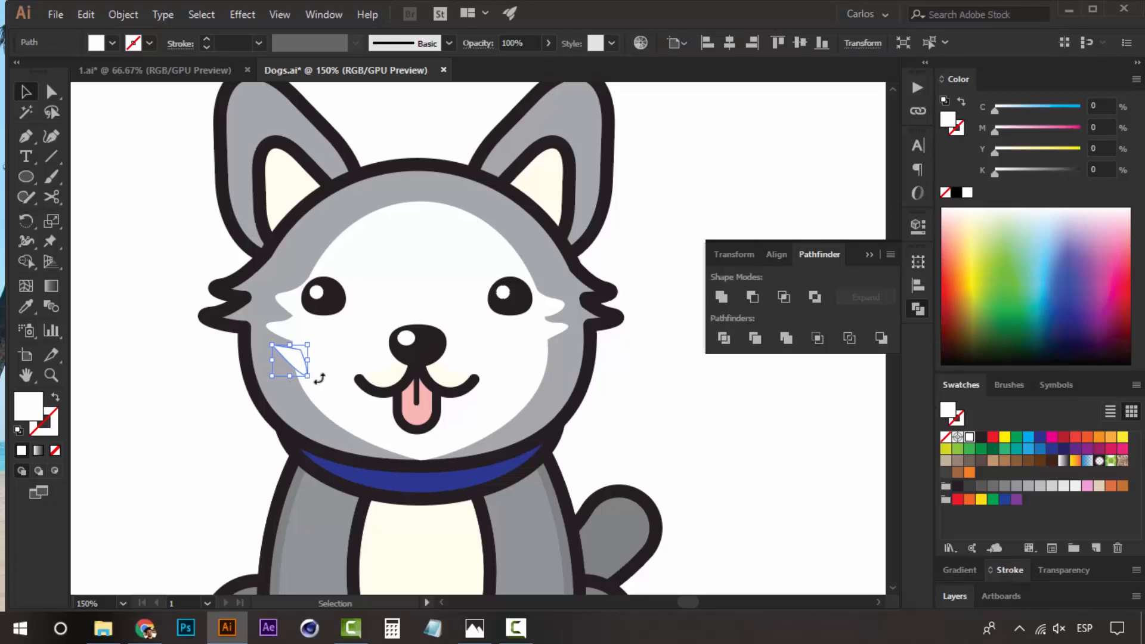
{"action": "left_click", "coordinate": [710, 421]}
- Copy the small white tuft to the right cheek and reflect it so it mirrors the left one
{"action": "left_click", "coordinate": [527, 359]}
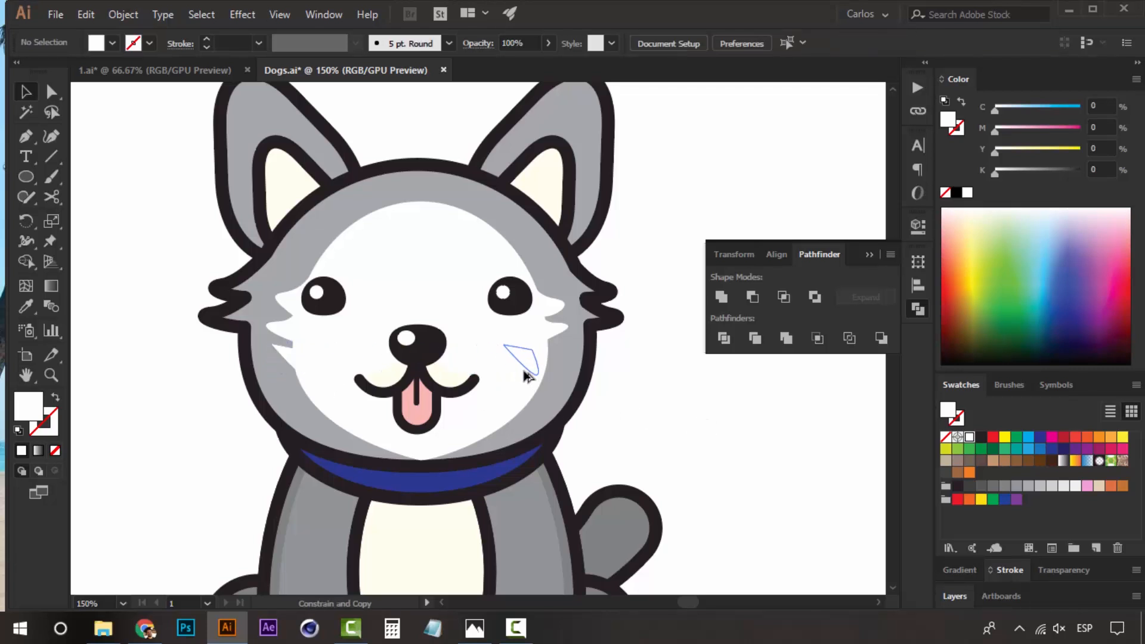
{"action": "right_click", "coordinate": [527, 358]}
{"action": "mouse_move", "coordinate": [613, 259]}
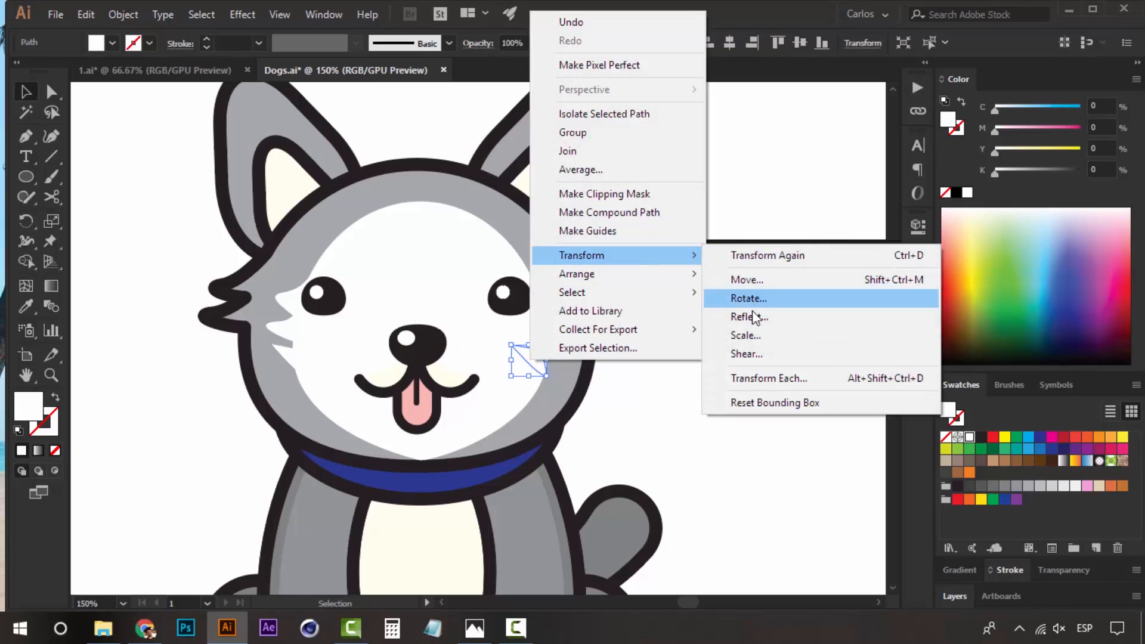
{"action": "left_click", "coordinate": [748, 317]}
{"action": "left_click", "coordinate": [575, 417]}
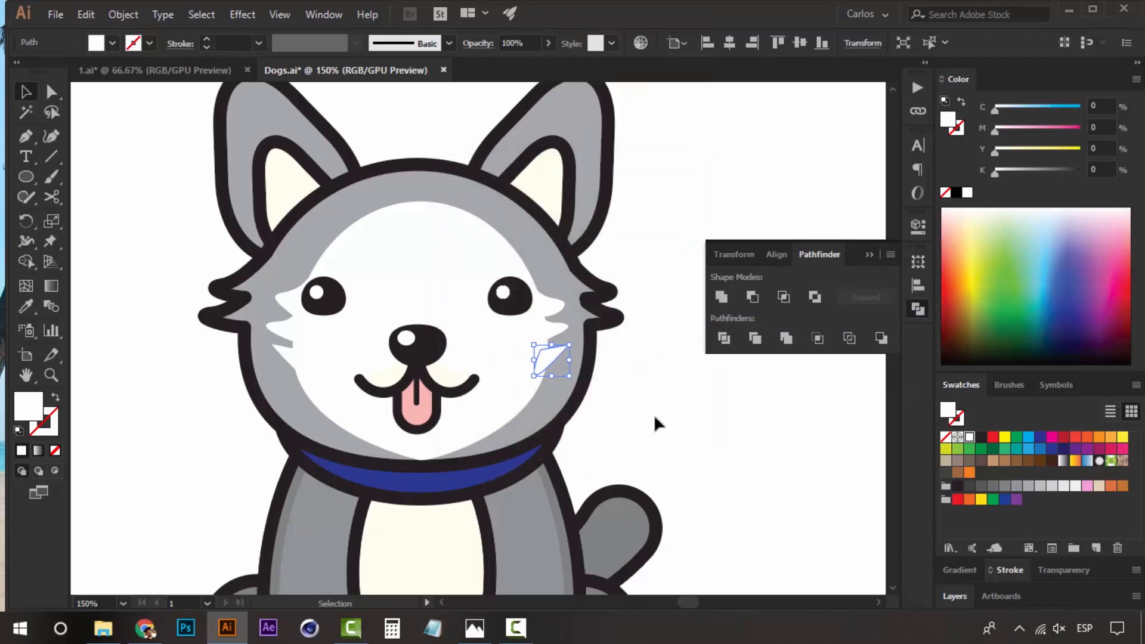
{"action": "left_click", "coordinate": [692, 419]}
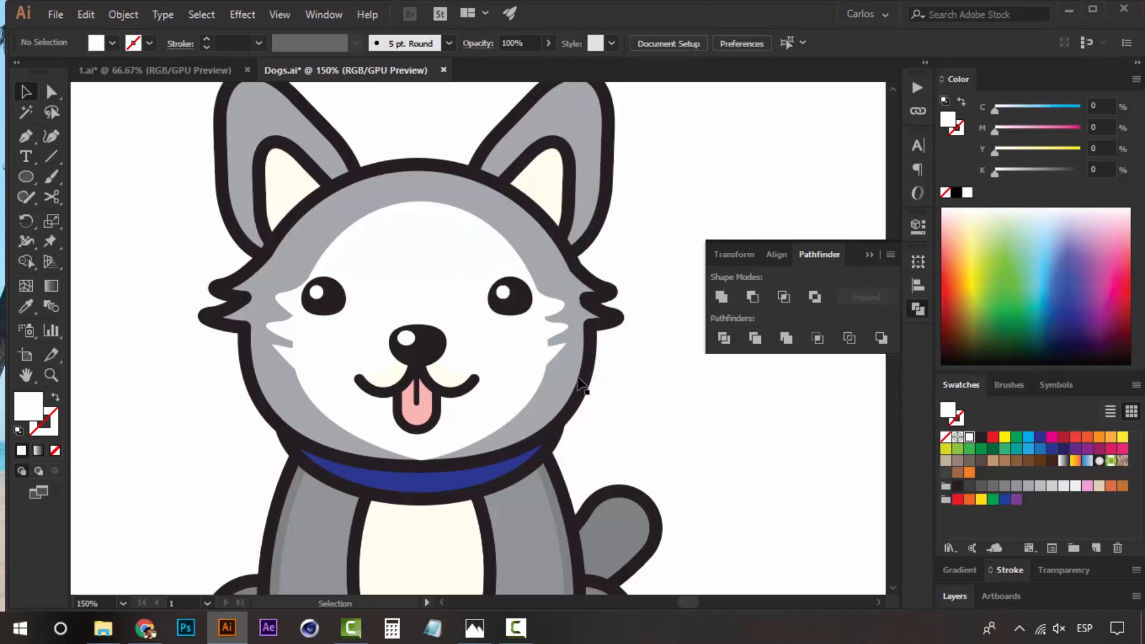
- Draw a tall, narrow ellipse on the forehead between the eyes and nudge it left to centre it above the nose
{"action": "left_click", "coordinate": [549, 358]}
{"action": "left_click", "coordinate": [688, 415]}
{"action": "left_click_drag", "start_coordinate": [23, 180], "coordinate": [157, 216]}
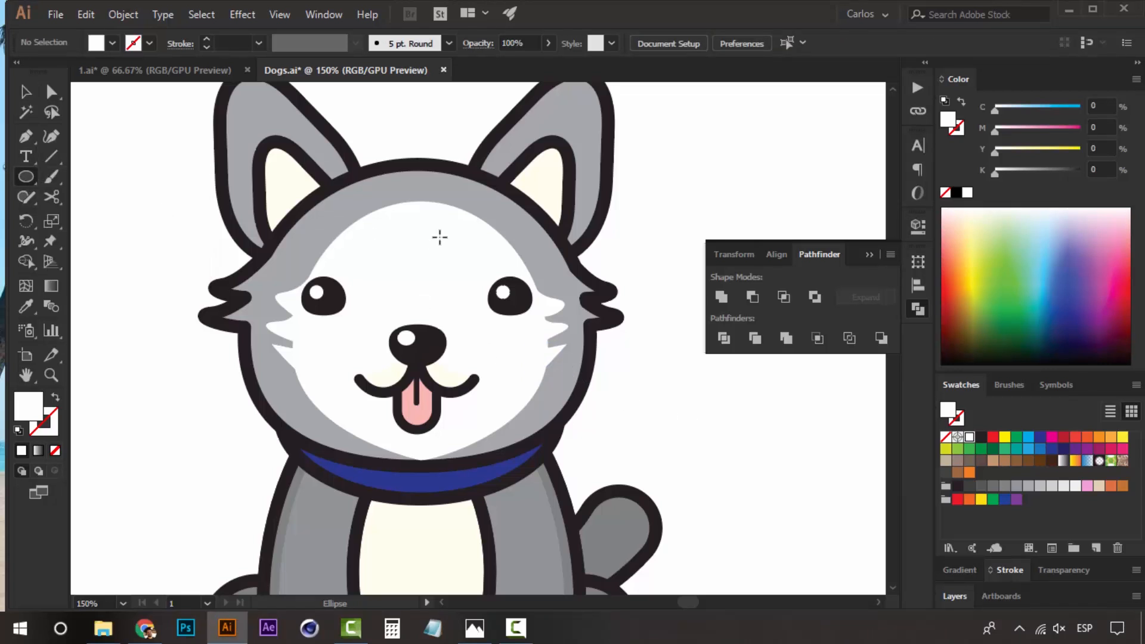
{"action": "left_click_drag", "start_coordinate": [409, 189], "coordinate": [439, 311]}
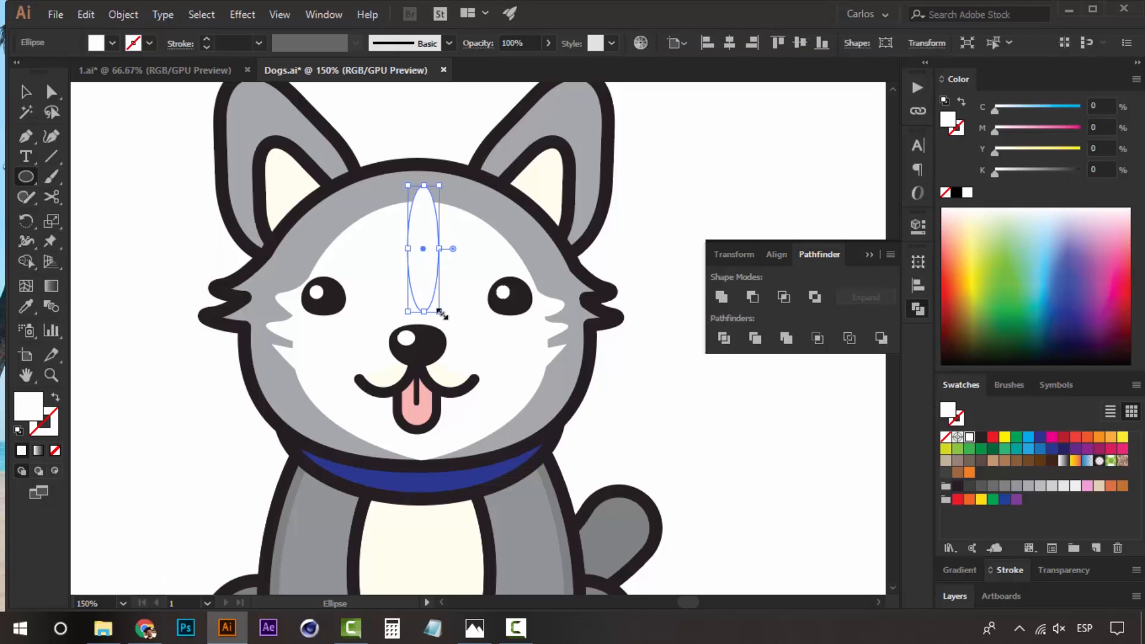
{"action": "key", "text": "v"}
{"action": "key", "text": "Left"}
{"action": "key", "text": "Left"}
{"action": "key", "text": "Left"}
{"action": "key", "text": "Left"}
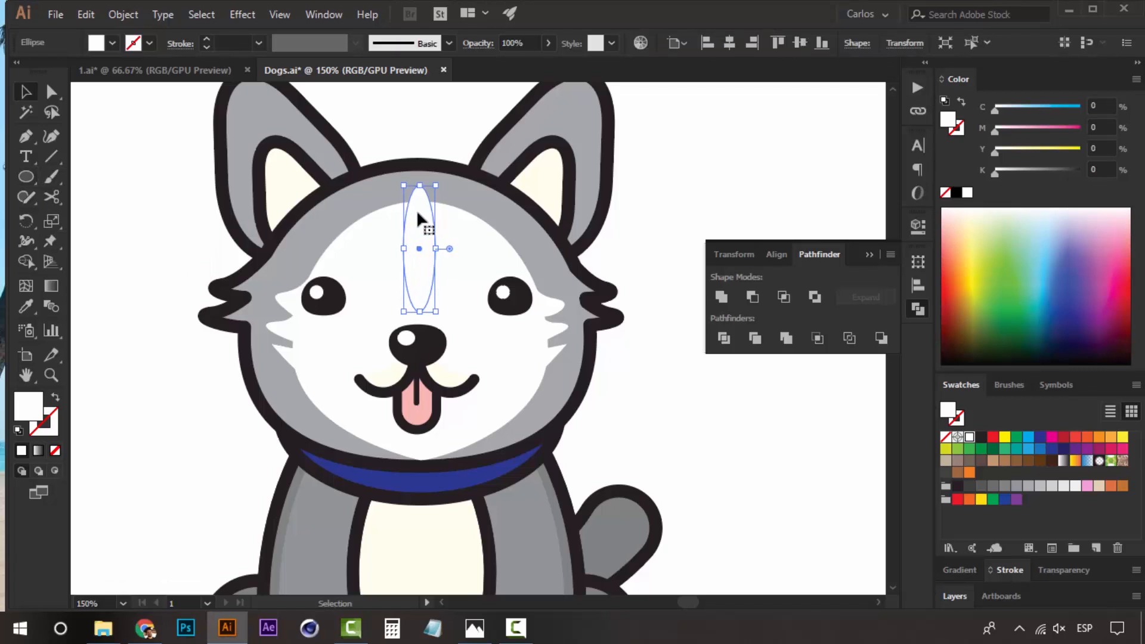
- Give the forehead ellipse the head's grey fill and remove its stroke
{"action": "key", "text": "i"}
{"action": "left_click", "coordinate": [519, 219]}
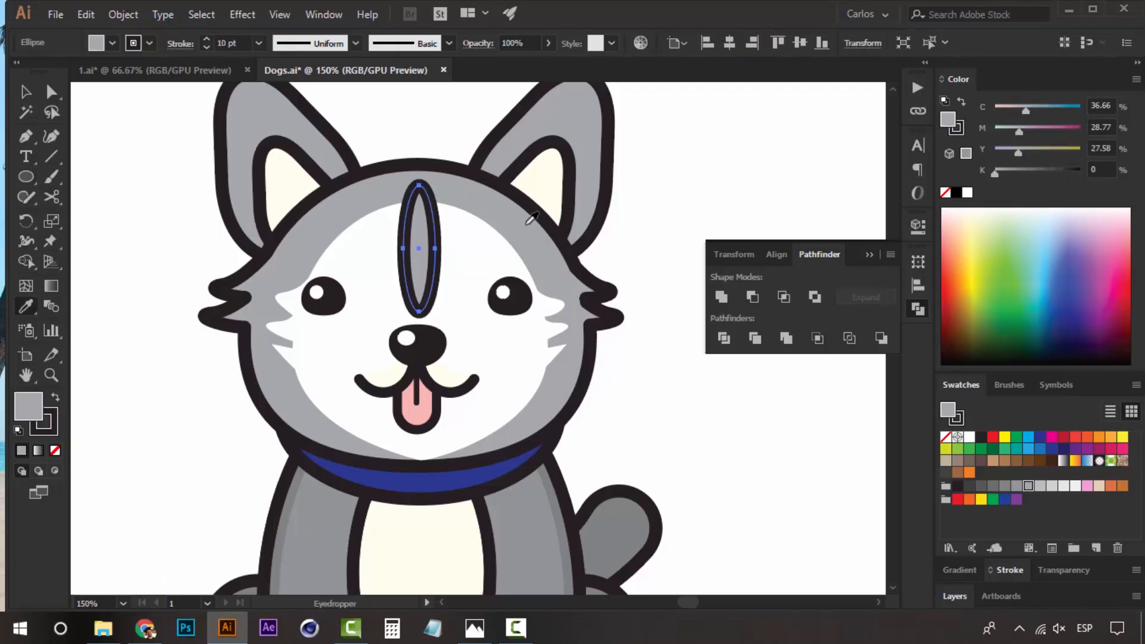
{"action": "left_click", "coordinate": [963, 129]}
{"action": "key", "text": "slash"}
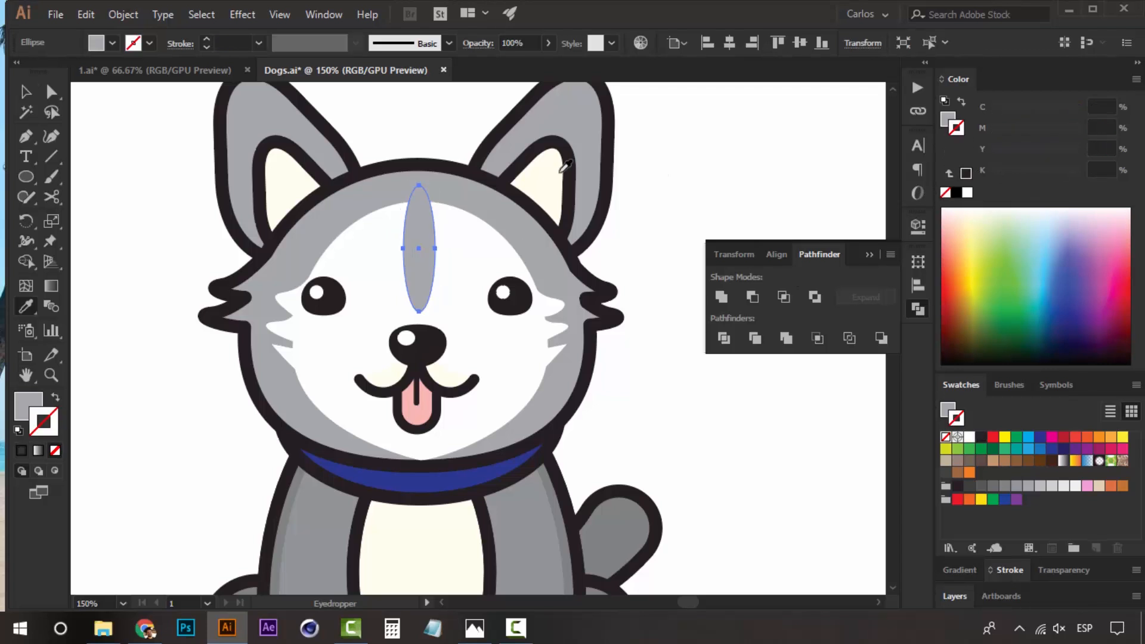
{"action": "key", "text": "v"}
{"action": "left_click", "coordinate": [691, 187]}
- Widen the grey forehead ellipse slightly, keeping it centred on the face
{"action": "left_click_drag", "start_coordinate": [543, 203], "coordinate": [544, 237]}
{"action": "left_click", "coordinate": [425, 267]}
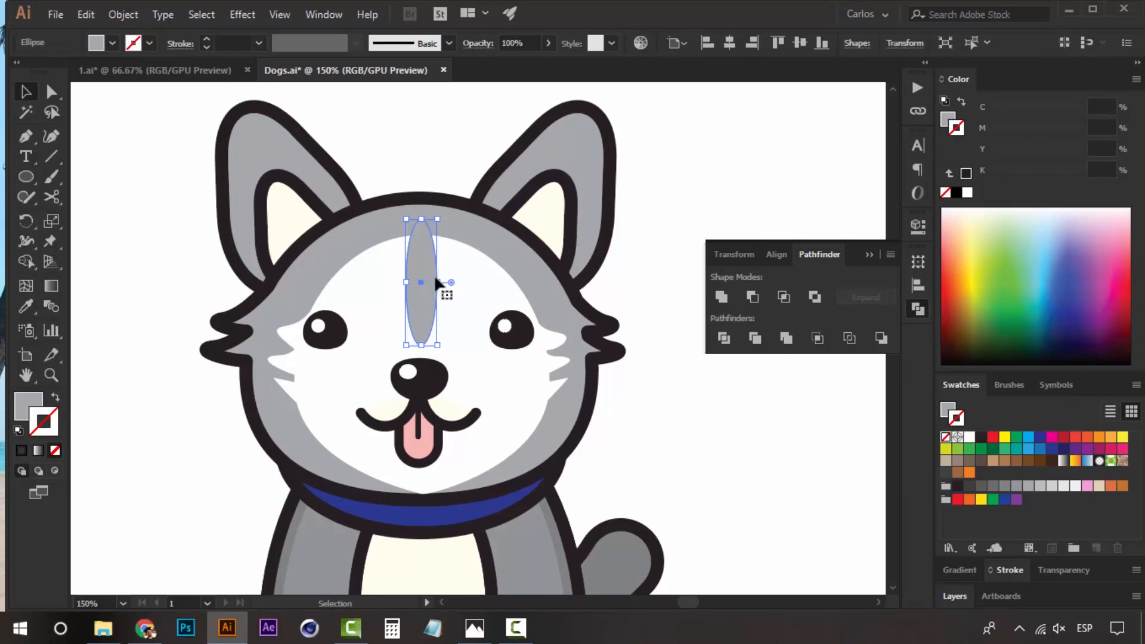
{"action": "left_click", "coordinate": [625, 220]}
{"action": "left_click", "coordinate": [438, 292]}
{"action": "left_click_drag", "start_coordinate": [439, 281], "coordinate": [446, 282]}
{"action": "left_click", "coordinate": [625, 207]}
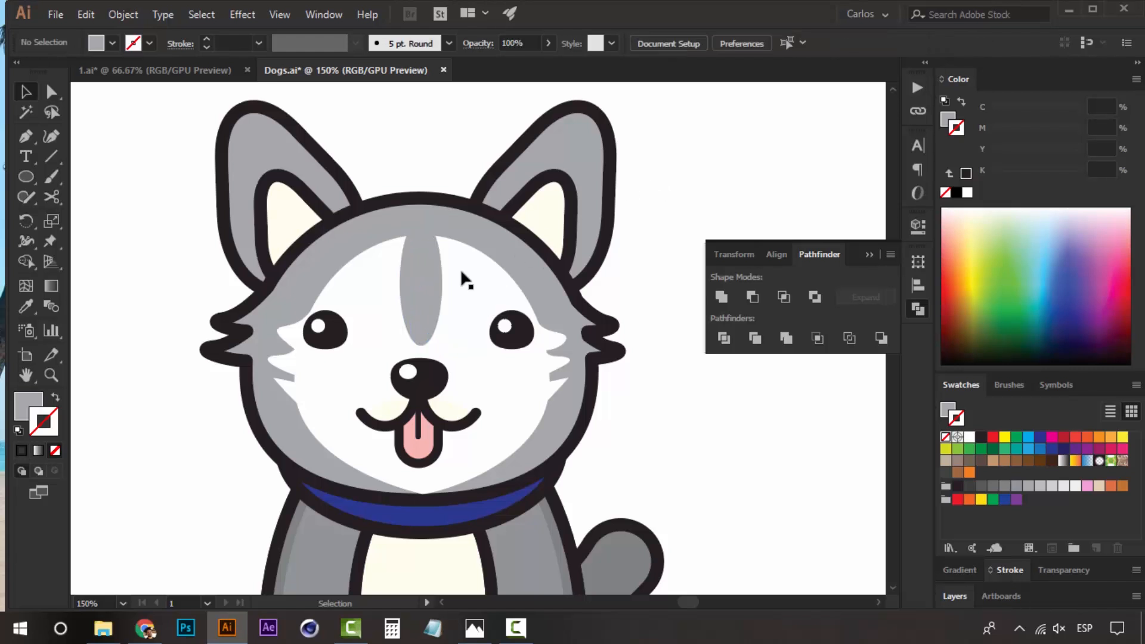
- Make a smaller concentric copy of the grey forehead ellipse and fill it with white
{"action": "left_click", "coordinate": [428, 282]}
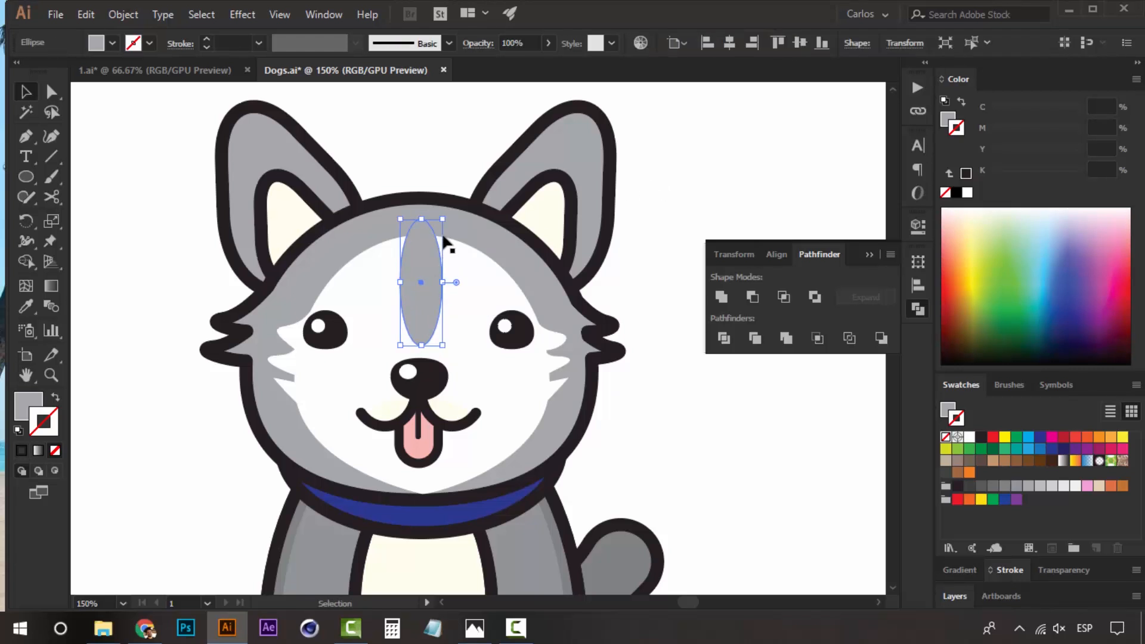
{"action": "left_click_drag", "start_coordinate": [441, 218], "coordinate": [433, 246]}
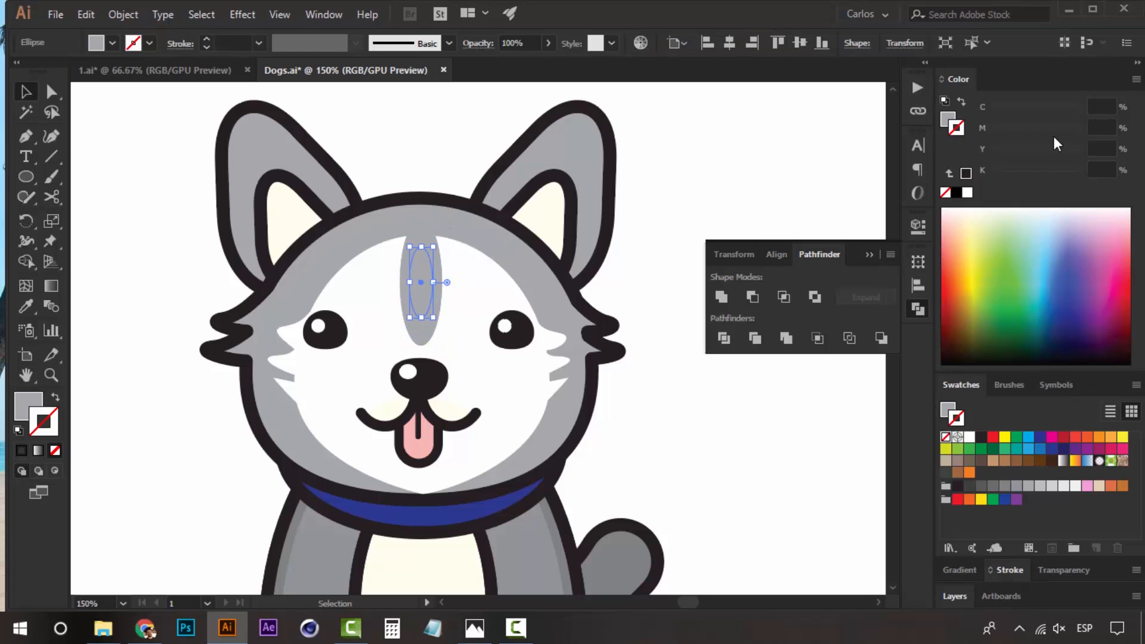
{"action": "left_click", "coordinate": [950, 118]}
{"action": "left_click", "coordinate": [967, 192]}
- Nudge the small white ellipse down until it cuts through the lower end of the grey stripe, splitting it into two points
{"action": "key", "text": "Down"}
{"action": "key", "text": "Down"}
{"action": "key", "text": "Down"}
{"action": "key", "text": "Down"}
{"action": "key", "text": "Down"}
{"action": "key", "text": "Down"}
{"action": "key", "text": "Down"}
{"action": "key", "text": "Down"}
{"action": "key", "text": "Down"}
{"action": "key", "text": "Down"}
{"action": "key", "text": "Down"}
{"action": "key", "text": "Down"}
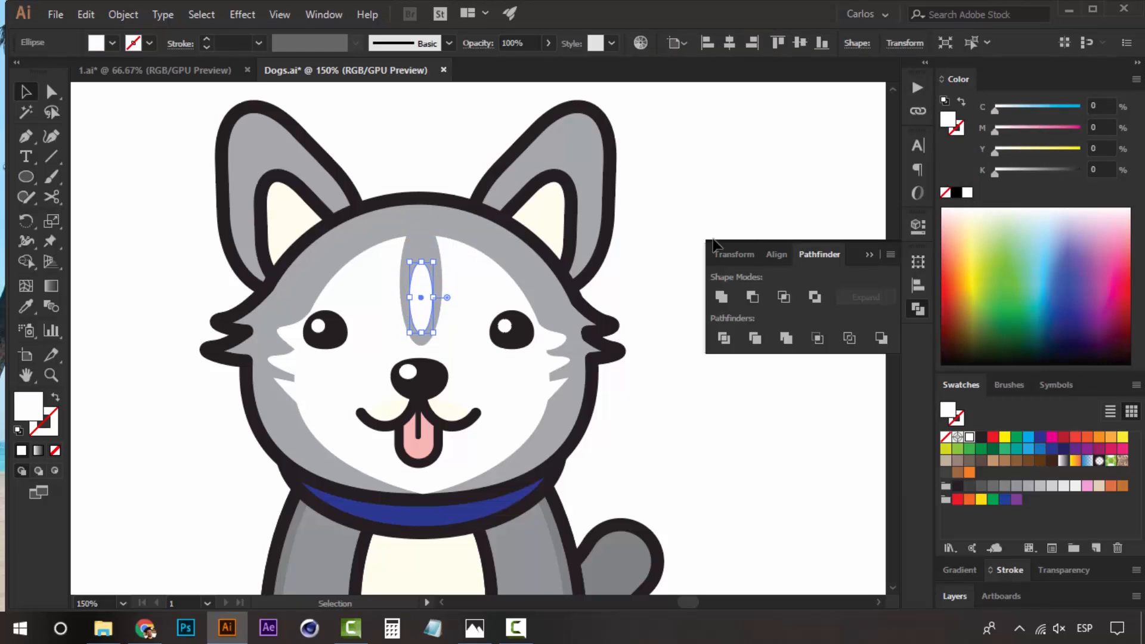
{"action": "key", "text": "Down"}
{"action": "key", "text": "Down"}
{"action": "key", "text": "Down"}
{"action": "key", "text": "Down"}
{"action": "key", "text": "Down"}
{"action": "key", "text": "Down"}
{"action": "key", "text": "Down"}
{"action": "key", "text": "Down"}
{"action": "key", "text": "Down"}
{"action": "key", "text": "Down"}
{"action": "key", "text": "Down"}
{"action": "key", "text": "Down"}
{"action": "key", "text": "Down"}
{"action": "key", "text": "Down"}
{"action": "key", "text": "Down"}
{"action": "key", "text": "Down"}
{"action": "key", "text": "Down"}
{"action": "key", "text": "Down"}
{"action": "key", "text": "Down"}
{"action": "key", "text": "Down"}
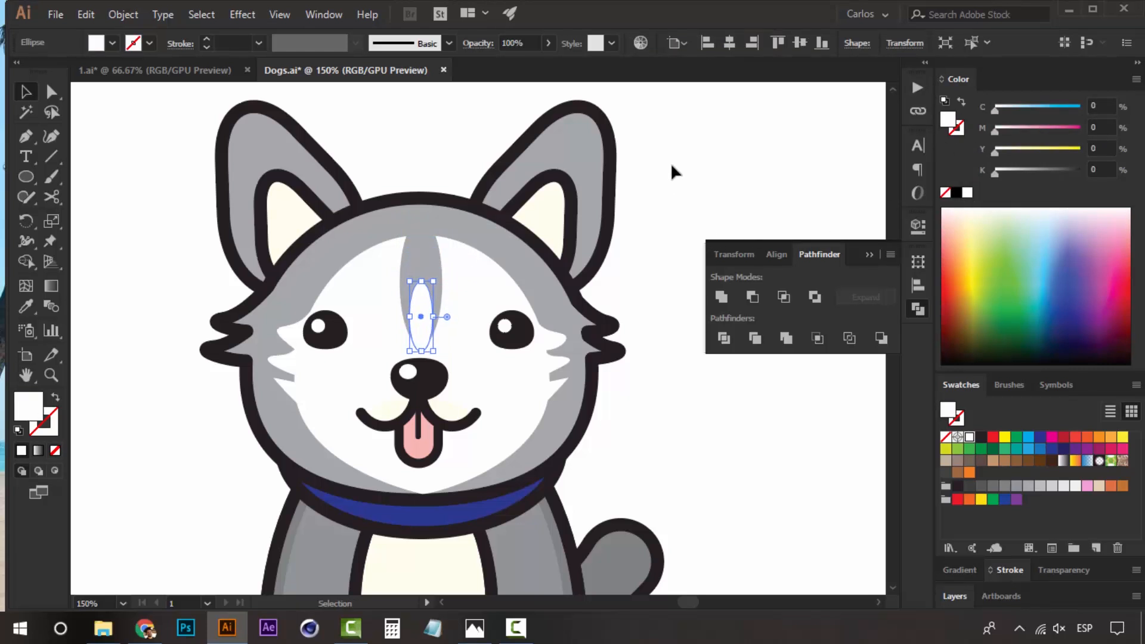
{"action": "left_click", "coordinate": [670, 162]}
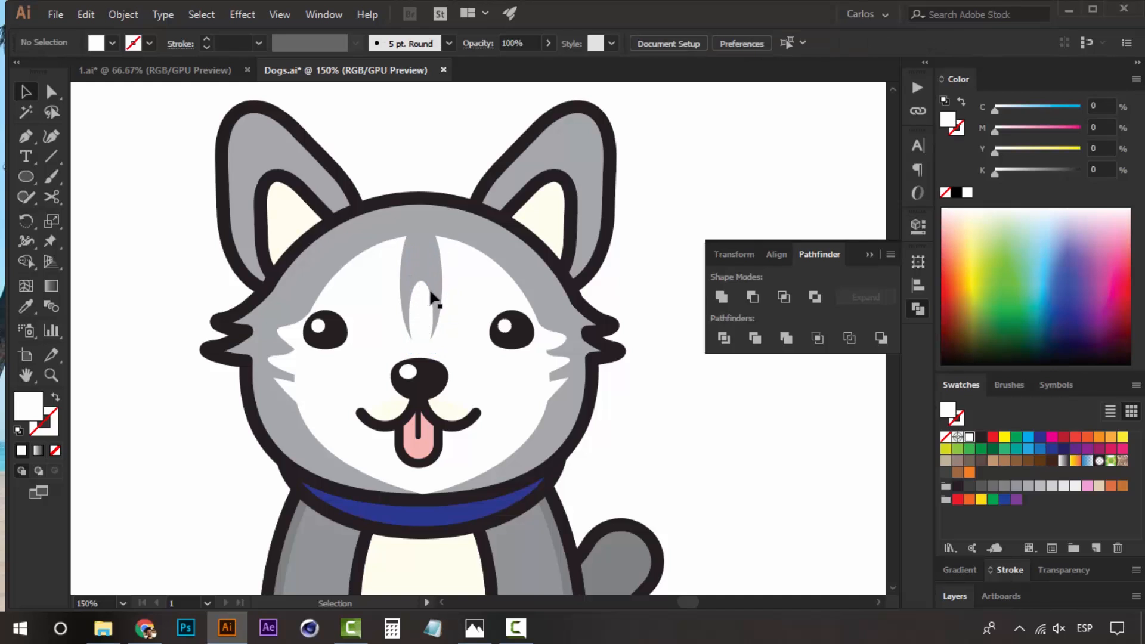
- Check the husky puppy reference photo puppyy11.jpg and fill both of the dog's eyes with a light blue swatch
{"action": "left_click", "coordinate": [480, 626]}
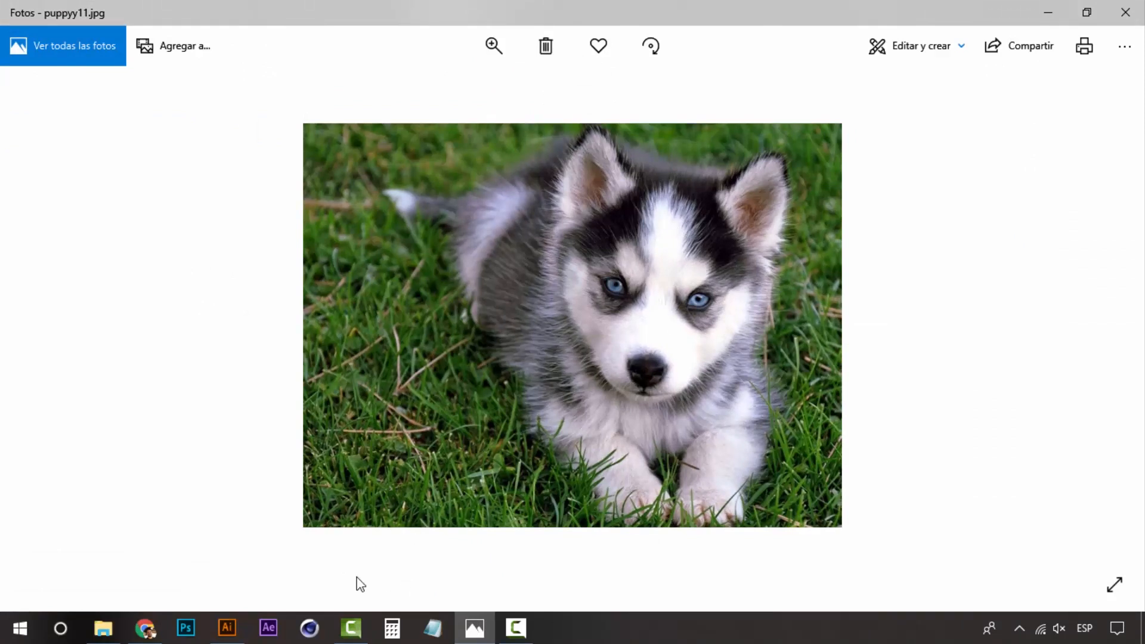
{"action": "left_click", "coordinate": [475, 628]}
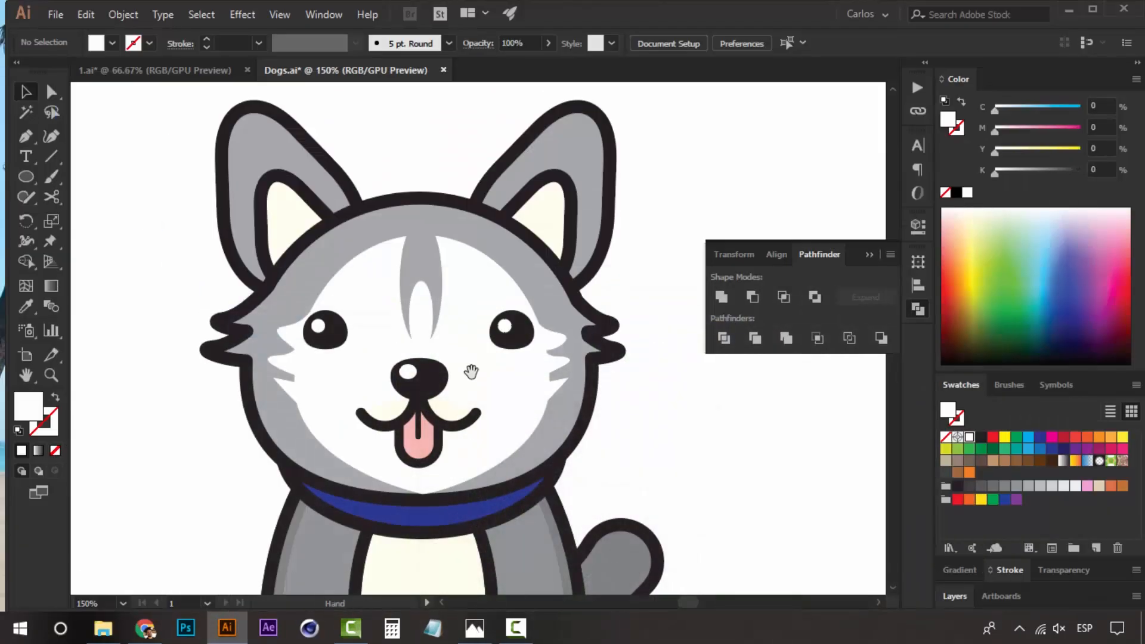
{"action": "left_click", "coordinate": [425, 365]}
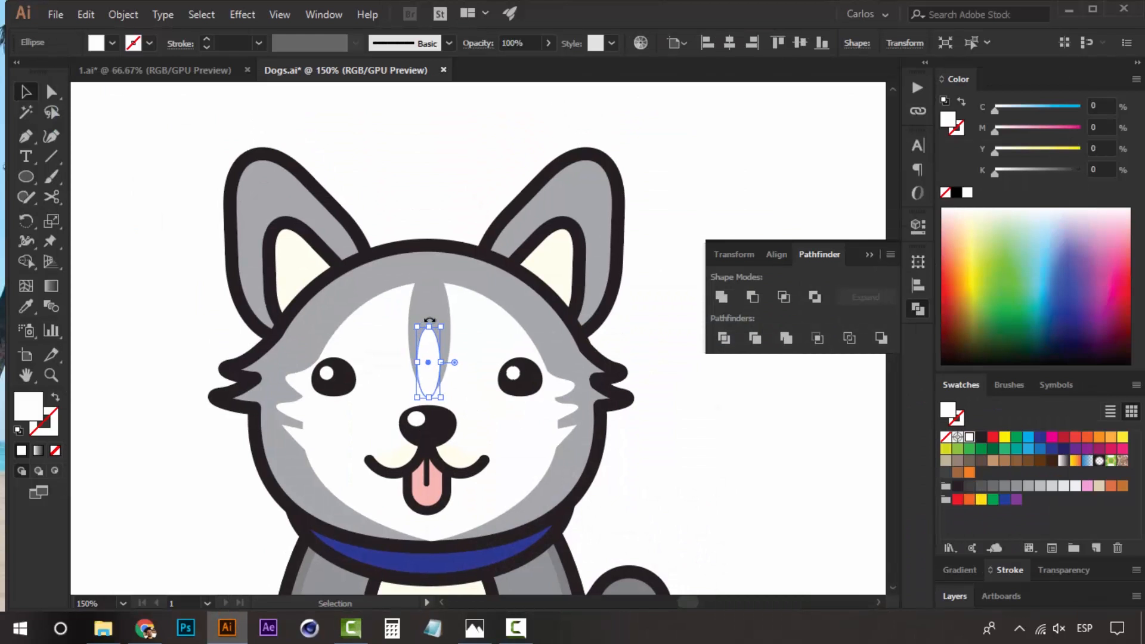
{"action": "left_click", "coordinate": [462, 308]}
{"action": "left_click", "coordinate": [646, 220]}
{"action": "left_click_drag", "start_coordinate": [618, 380], "coordinate": [619, 302]}
{"action": "left_click_drag", "start_coordinate": [540, 376], "coordinate": [547, 400]}
{"action": "key", "text": "a"}
{"action": "left_click", "coordinate": [530, 325]}
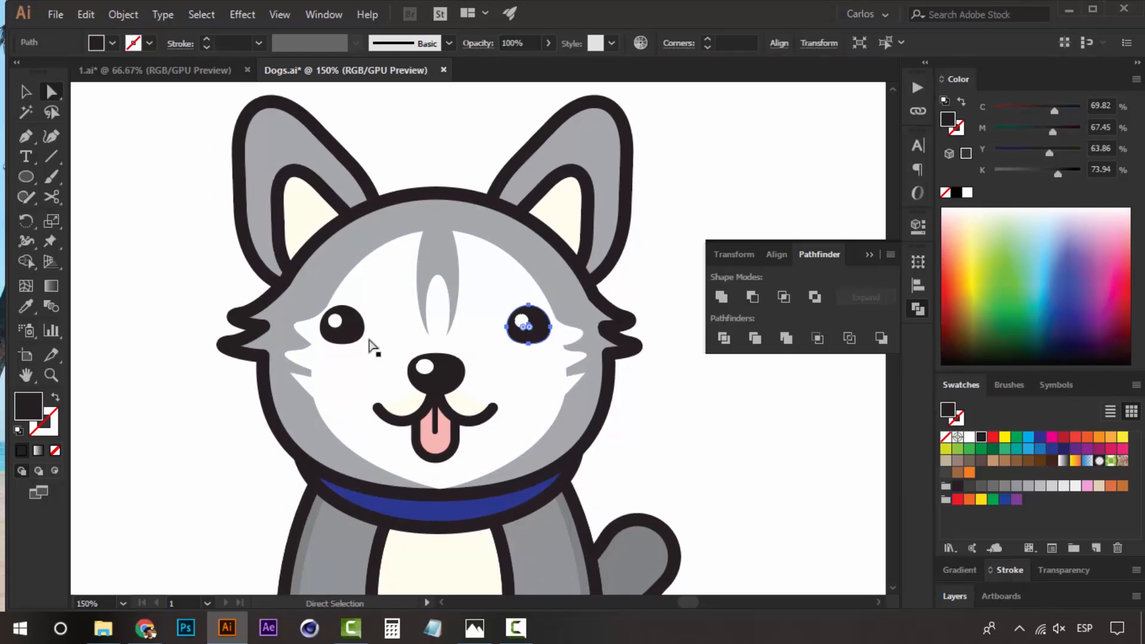
{"action": "left_click", "coordinate": [348, 335], "text": "shift"}
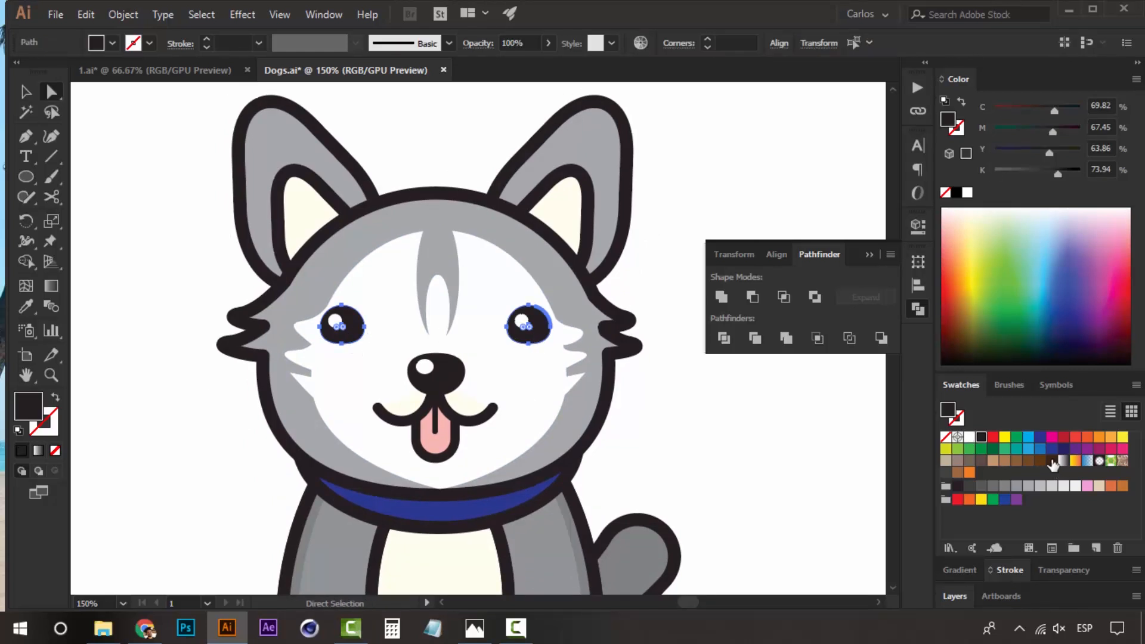
{"action": "left_click", "coordinate": [1029, 448]}
{"action": "left_click", "coordinate": [716, 468]}
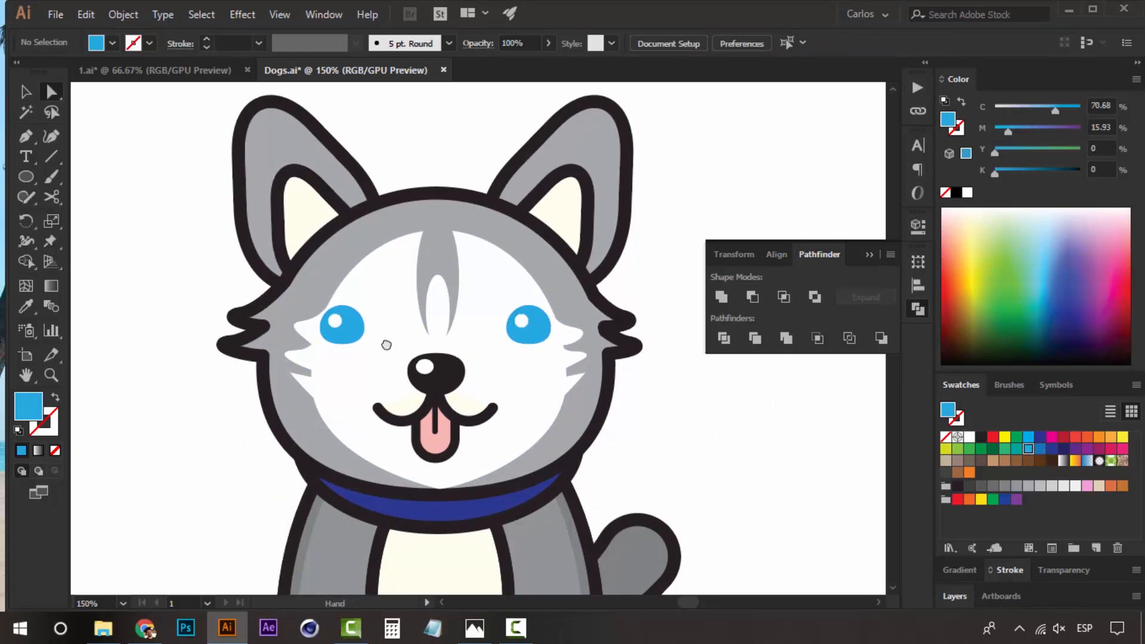
- Change the cream fill of the mouth shape under the nose to white
{"action": "left_click_drag", "start_coordinate": [431, 386], "coordinate": [437, 326]}
{"action": "left_click", "coordinate": [449, 347]}
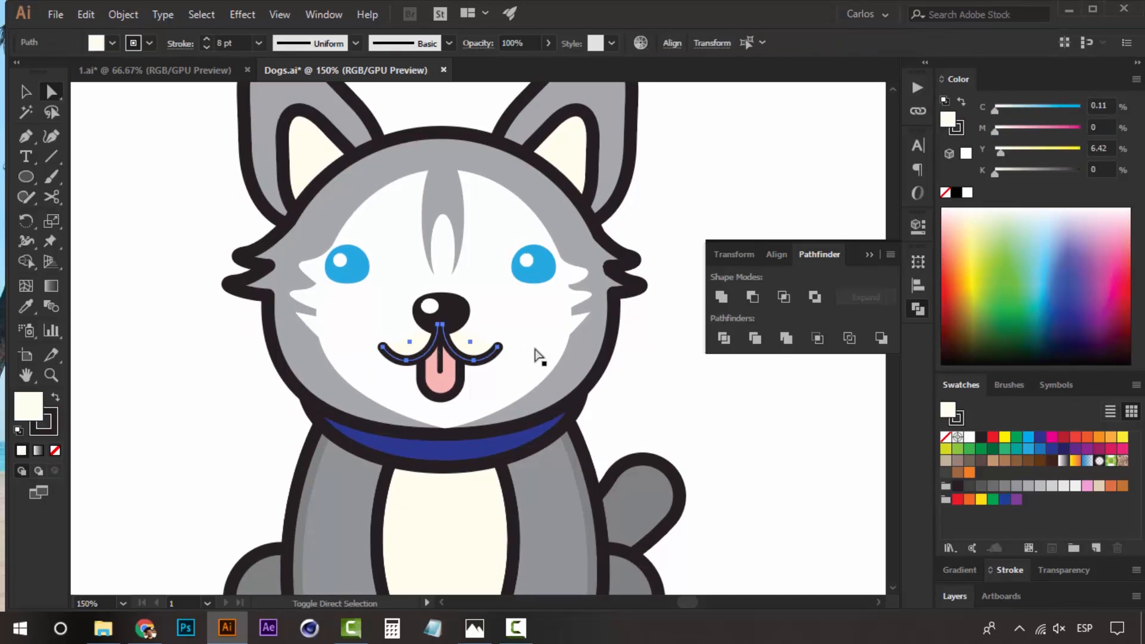
{"action": "left_click", "coordinate": [967, 192]}
{"action": "left_click", "coordinate": [669, 424]}
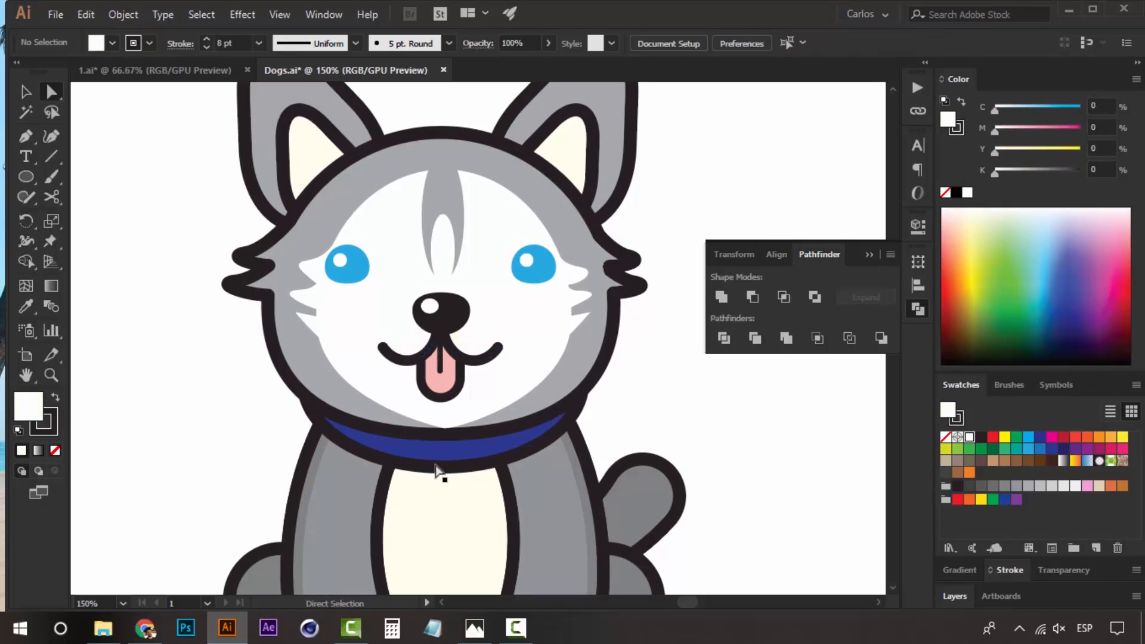
- Recolour the husky's collar with a light orange swatch
{"action": "left_click", "coordinate": [447, 457]}
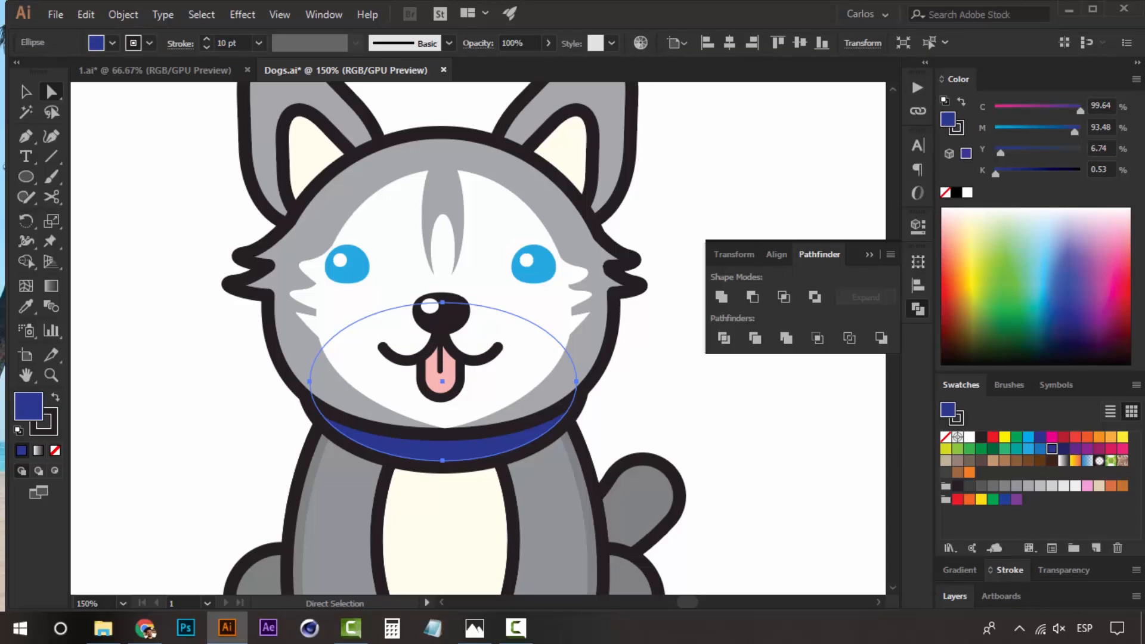
{"action": "left_click", "coordinate": [1110, 437]}
{"action": "left_click", "coordinate": [626, 409]}
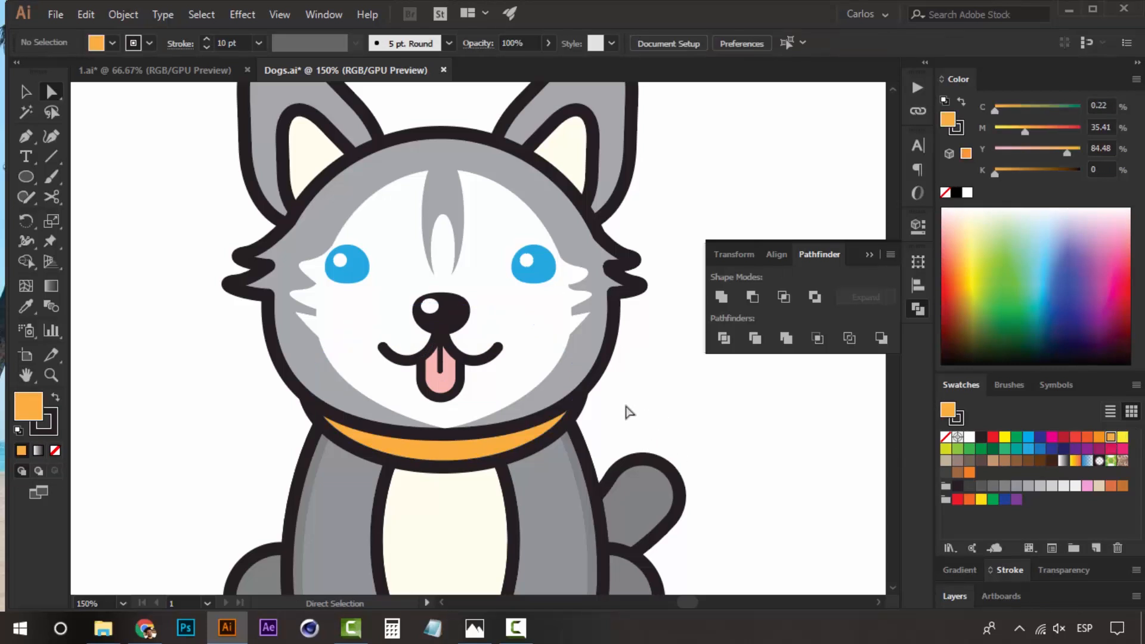
- Move both blue eyes inward so they sit closer together on either side of the nose
{"action": "key", "text": "z"}
{"action": "left_click", "coordinate": [478, 335], "text": "alt"}
{"action": "left_click", "coordinate": [479, 335], "text": "alt"}
{"action": "left_click", "coordinate": [480, 332]}
{"action": "left_click", "coordinate": [481, 327]}
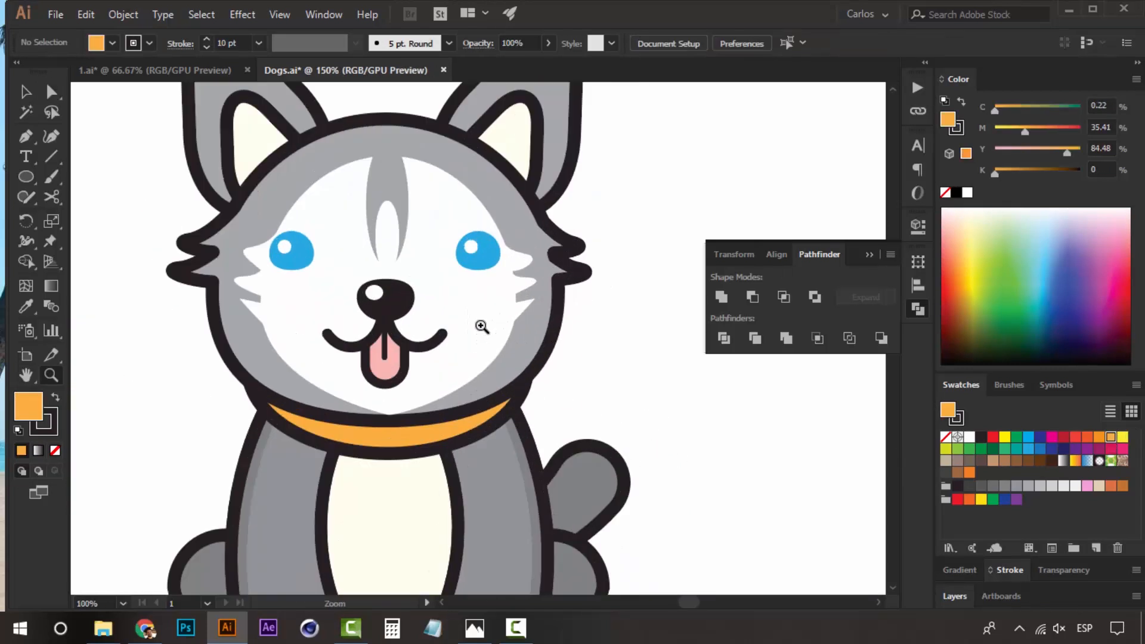
{"action": "key", "text": "v"}
{"action": "left_click", "coordinate": [471, 261]}
{"action": "left_click_drag", "start_coordinate": [297, 259], "coordinate": [315, 260]}
{"action": "left_click_drag", "start_coordinate": [474, 266], "coordinate": [460, 264]}
{"action": "left_click", "coordinate": [644, 188]}
{"action": "left_click", "coordinate": [305, 247]}
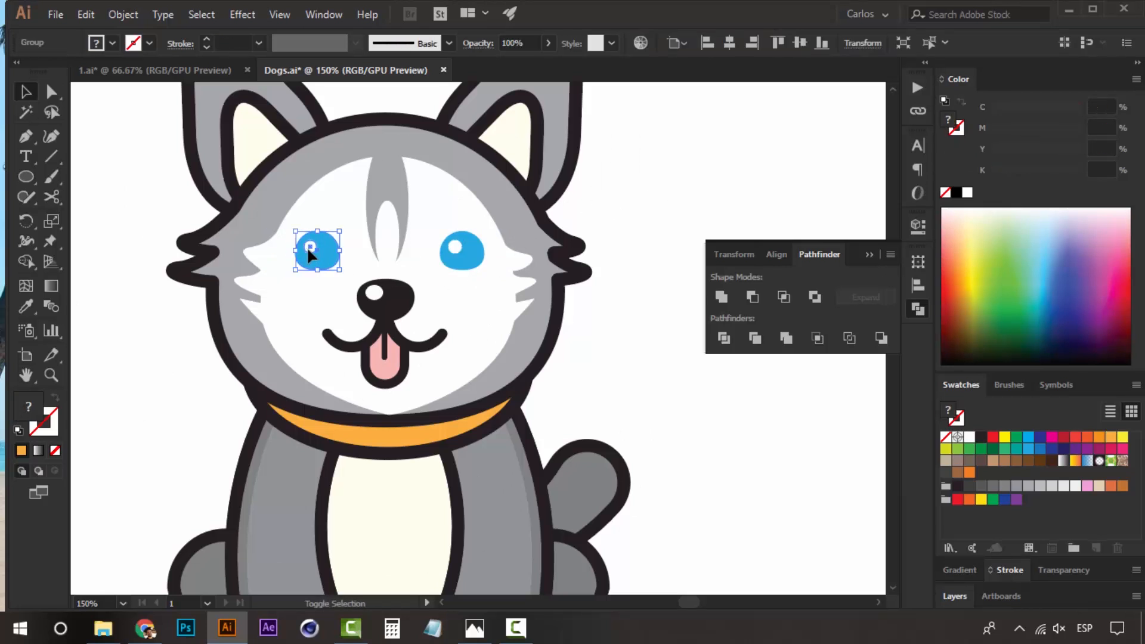
{"action": "left_click", "coordinate": [632, 189]}
- Select both complete ears, including their inner parts, and lower them slightly on the head
{"action": "key", "text": "z"}
{"action": "left_click", "coordinate": [504, 300], "text": "alt"}
{"action": "left_click", "coordinate": [506, 306], "text": "alt"}
{"action": "left_click", "coordinate": [506, 306], "text": "alt"}
{"action": "left_click", "coordinate": [480, 386]}
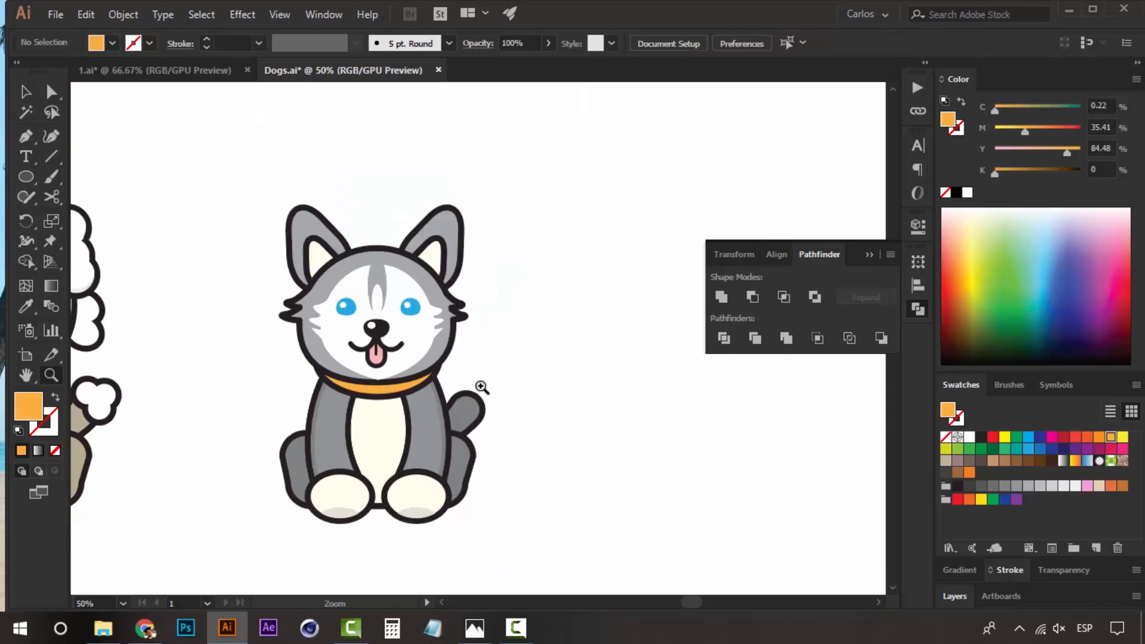
{"action": "left_click_drag", "start_coordinate": [419, 386], "coordinate": [483, 350]}
{"action": "key", "text": "a"}
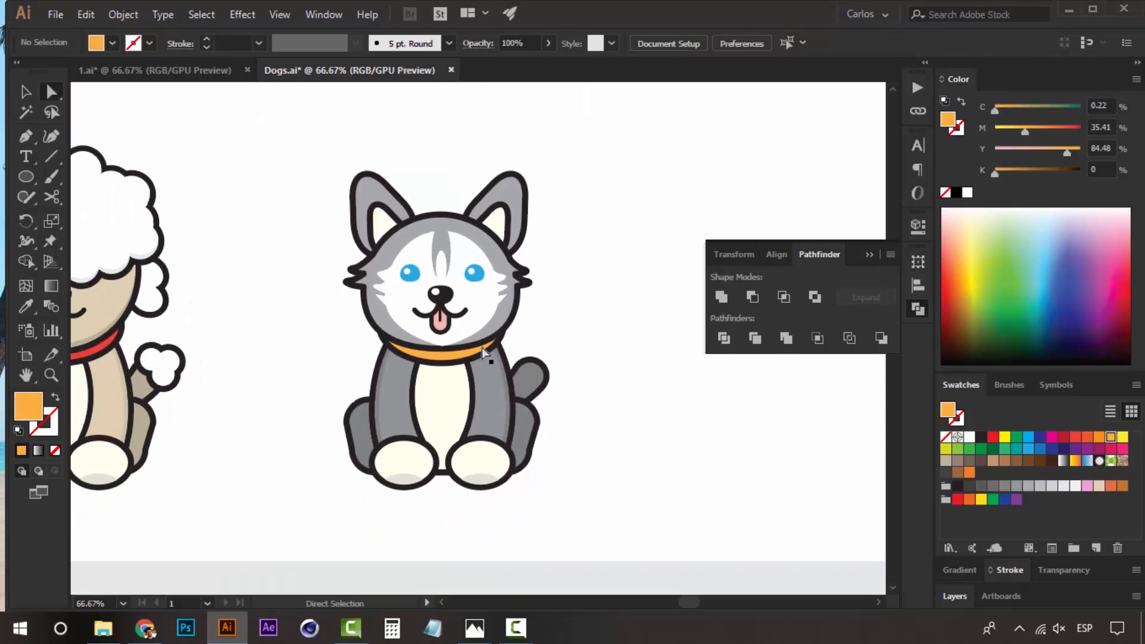
{"action": "left_click", "coordinate": [517, 229]}
{"action": "left_click", "coordinate": [380, 204], "text": "shift"}
{"action": "key", "text": "v"}
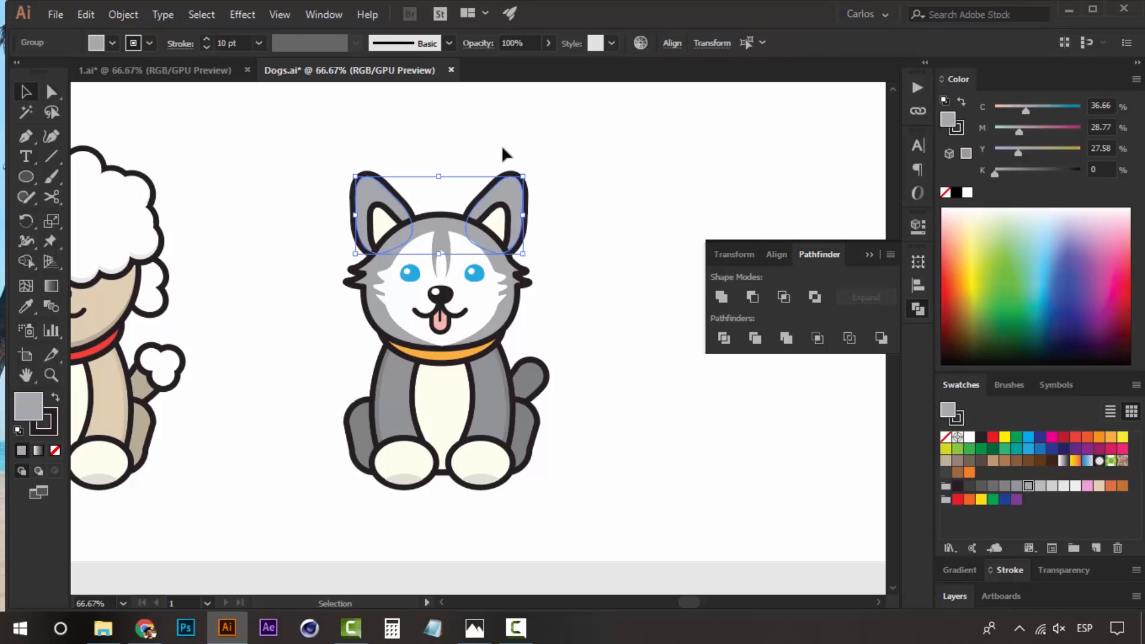
{"action": "left_click", "coordinate": [501, 144]}
{"action": "left_click", "coordinate": [395, 200]}
{"action": "left_click", "coordinate": [511, 206], "text": "shift"}
{"action": "left_click_drag", "start_coordinate": [500, 192], "coordinate": [499, 207]}
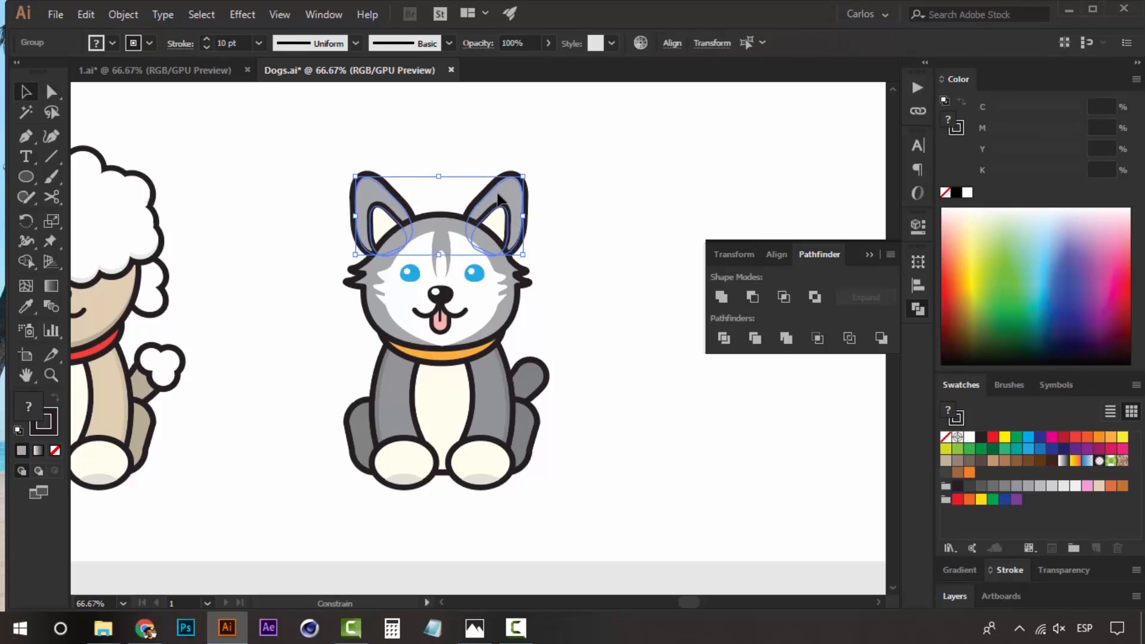
{"action": "left_click", "coordinate": [585, 197]}
- Change the fill of both inner ears from cream to white
{"action": "key", "text": "a"}
{"action": "left_click", "coordinate": [495, 231]}
{"action": "left_click", "coordinate": [397, 228], "text": "shift"}
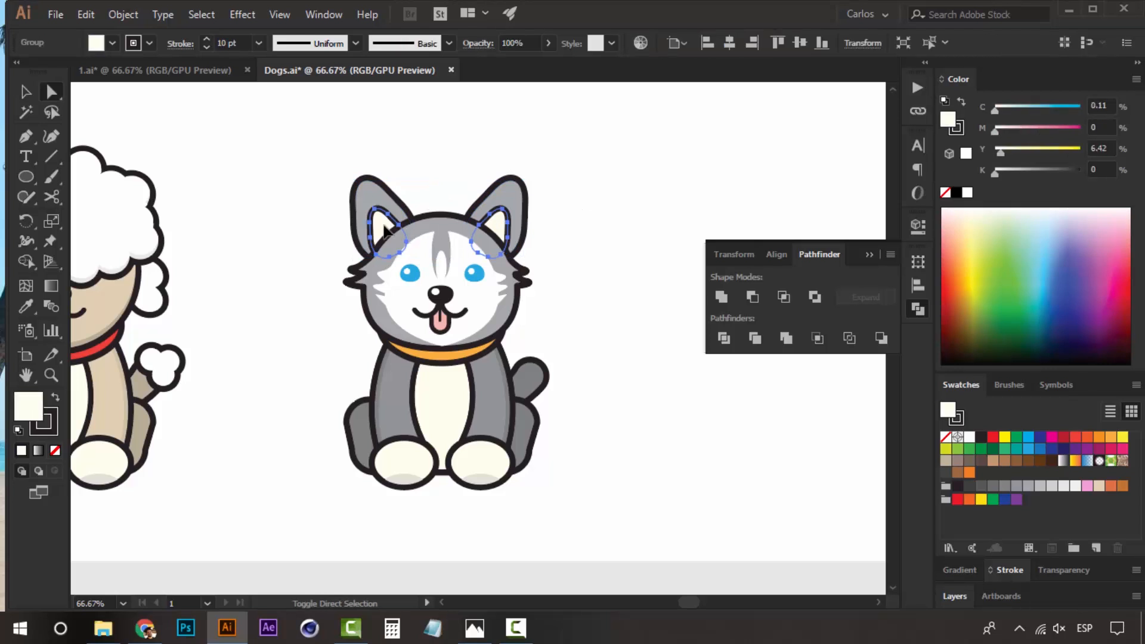
{"action": "left_click", "coordinate": [626, 261]}
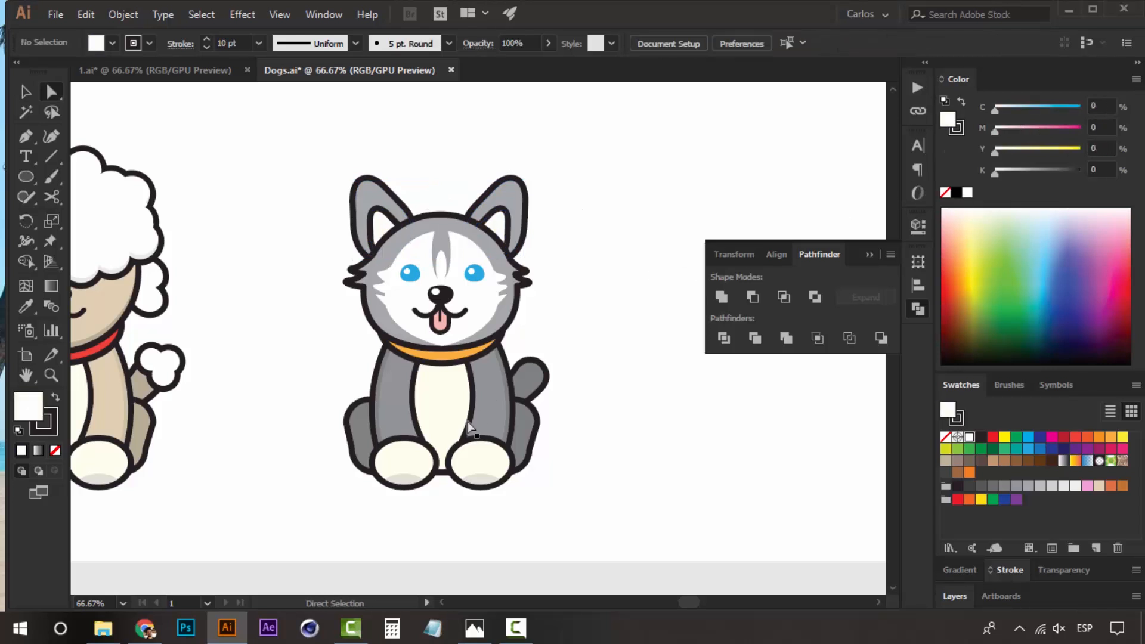
- Fill the husky's chest and both front paws with white
{"action": "left_click", "coordinate": [468, 421]}
{"action": "left_click", "coordinate": [967, 192]}
{"action": "left_click", "coordinate": [632, 346]}
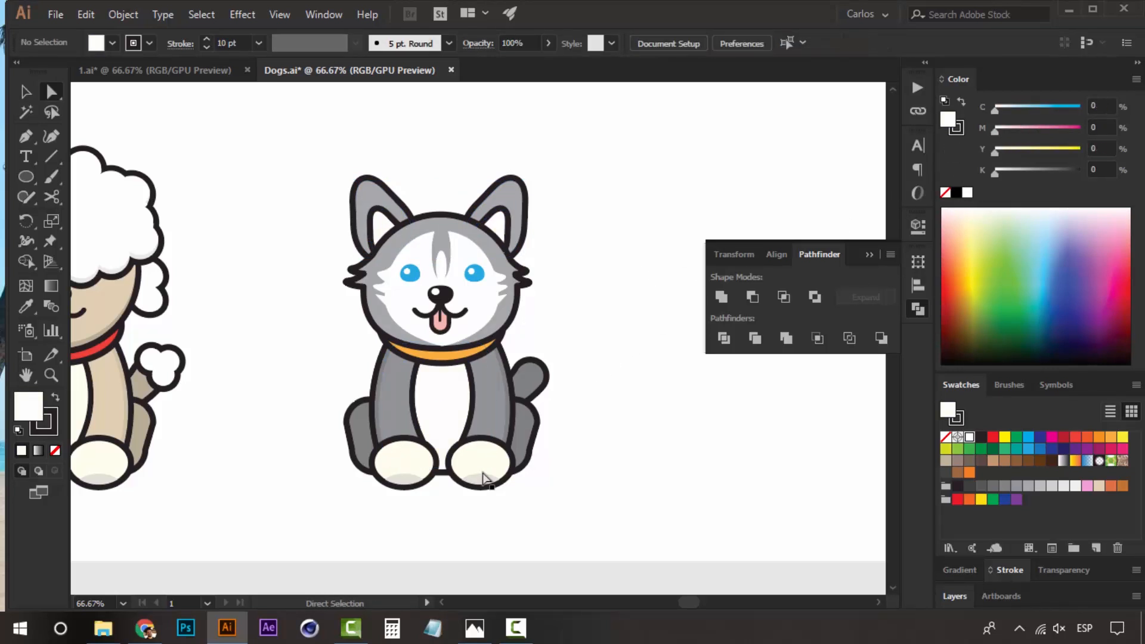
{"action": "left_click", "coordinate": [480, 468]}
{"action": "left_click", "coordinate": [409, 463], "text": "shift"}
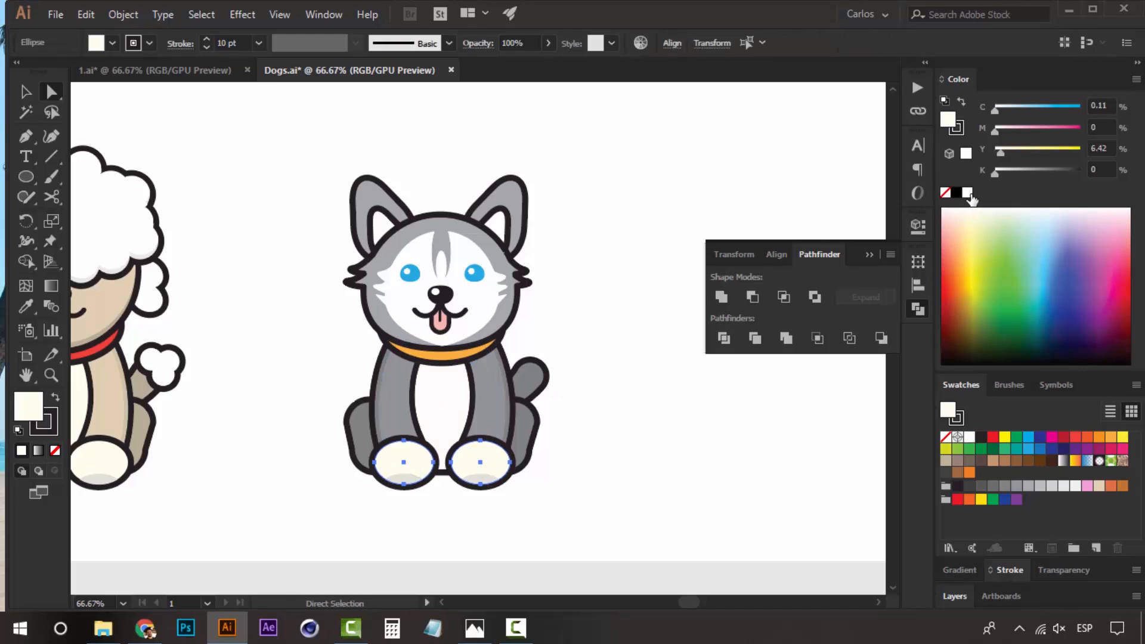
{"action": "left_click", "coordinate": [967, 192]}
{"action": "left_click", "coordinate": [634, 393]}
- Select the entire husky and move it horizontally closer to the poodle in the row
{"action": "left_click_drag", "start_coordinate": [582, 296], "coordinate": [553, 335]}
{"action": "key", "text": "v"}
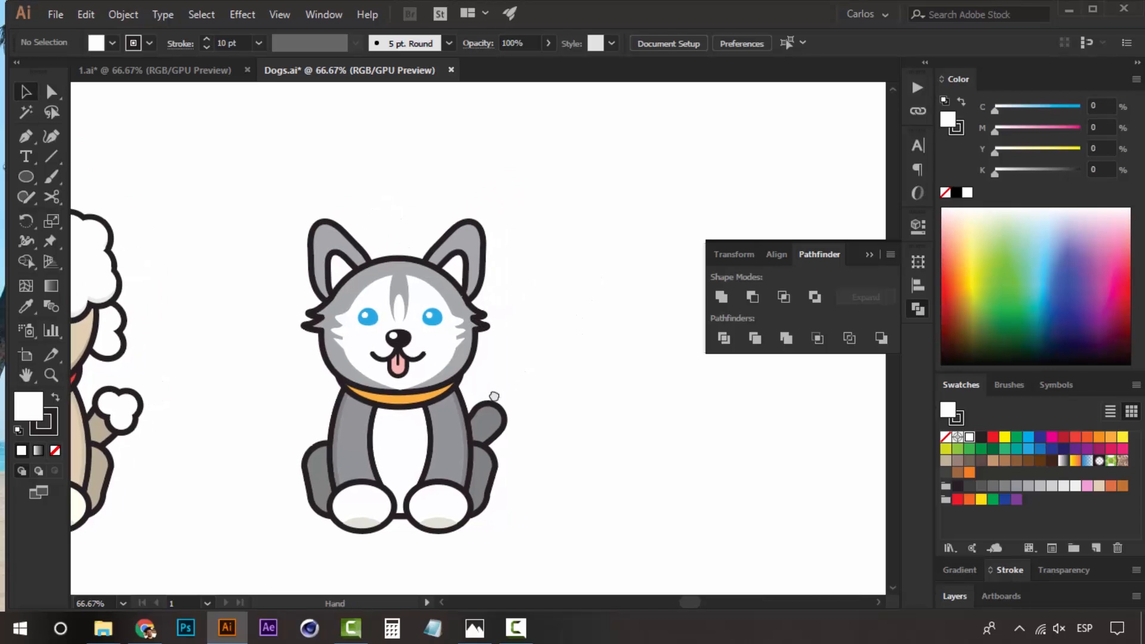
{"action": "scroll", "coordinate": [465, 377], "scroll_direction": "down", "scroll_amount": 3}
{"action": "left_click", "coordinate": [450, 353]}
{"action": "left_click", "coordinate": [518, 335], "text": "ctrl"}
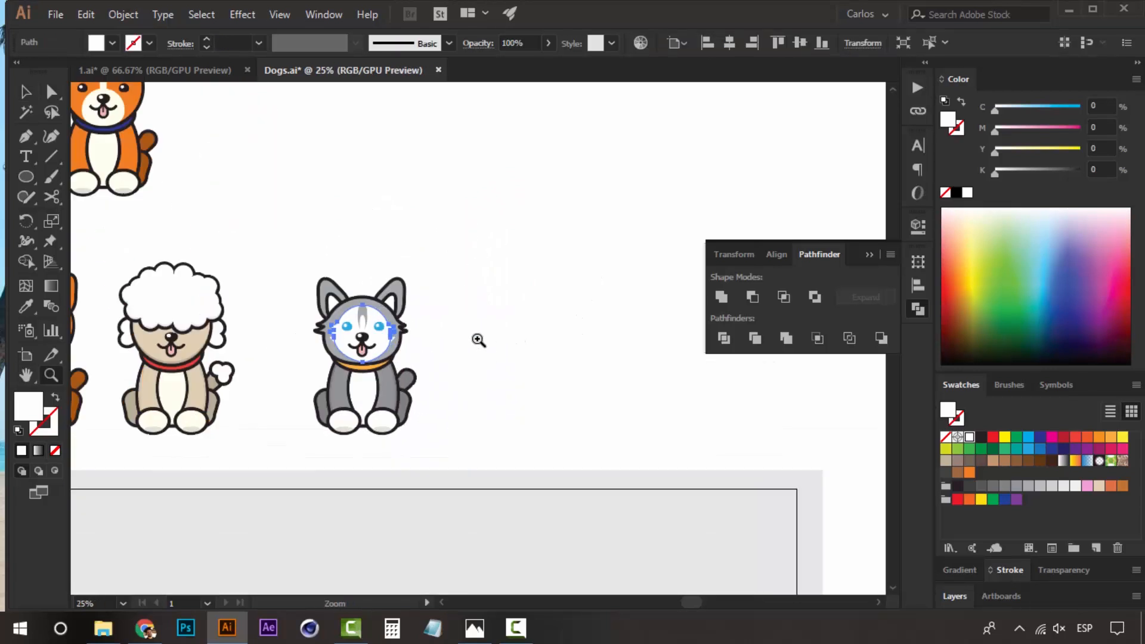
{"action": "left_click_drag", "start_coordinate": [453, 354], "coordinate": [561, 341]}
{"action": "left_click_drag", "start_coordinate": [542, 273], "coordinate": [420, 417]}
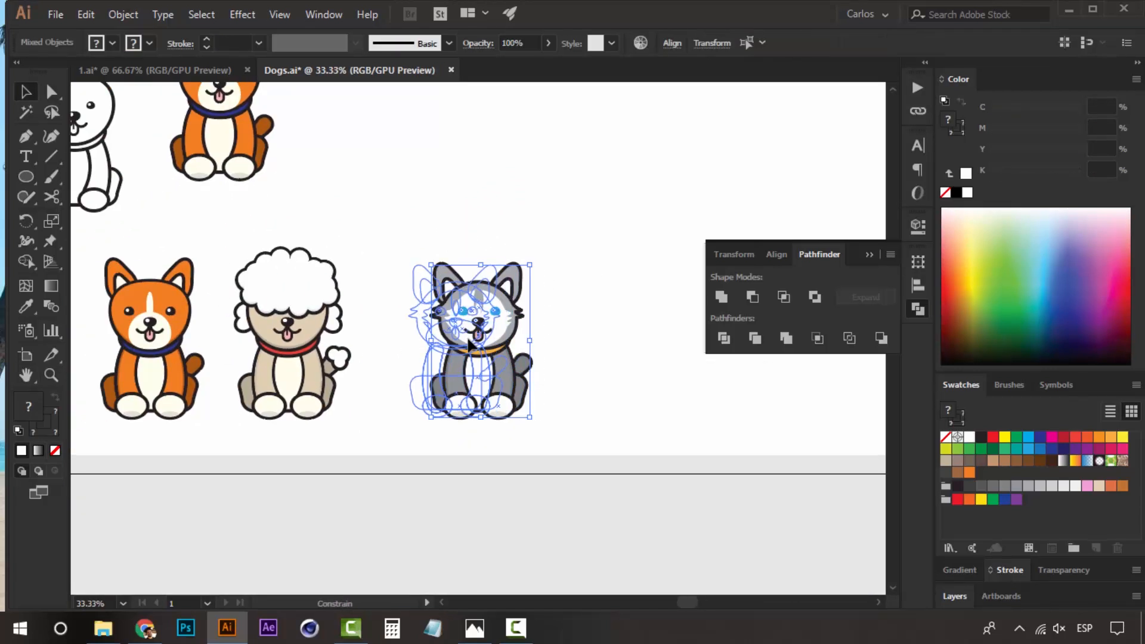
- Switch to Photos, advance from the husky photo to the Saint Bernard puppy reference, and return to Illustrator
{"action": "left_click", "coordinate": [475, 627]}
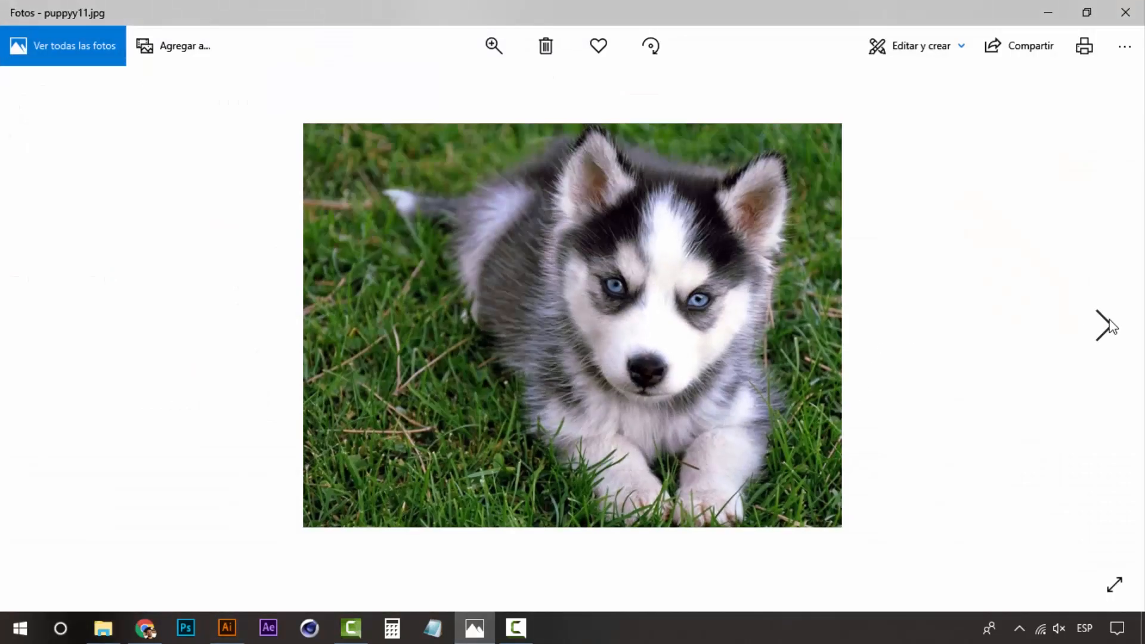
{"action": "left_click", "coordinate": [1111, 326]}
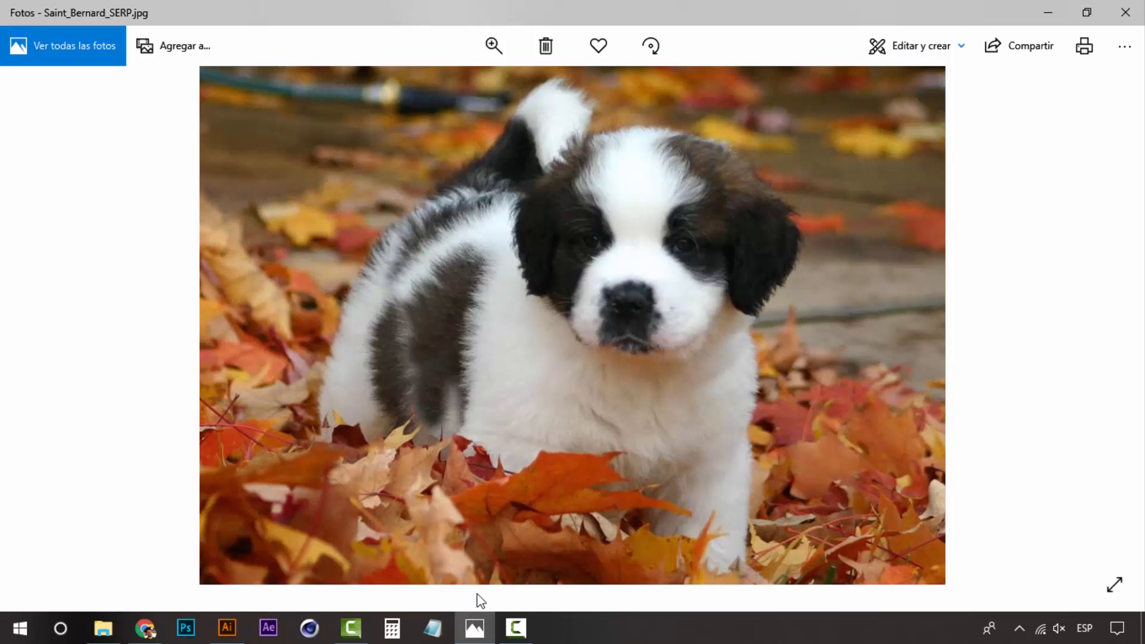
{"action": "left_click", "coordinate": [482, 633]}
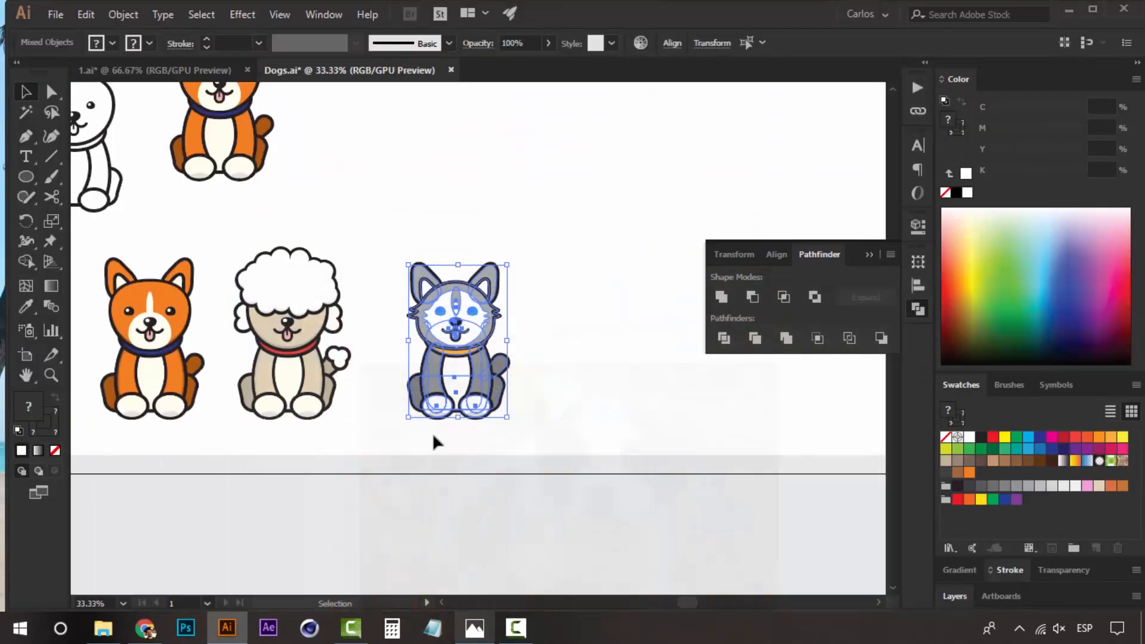
{"action": "left_click", "coordinate": [539, 334]}
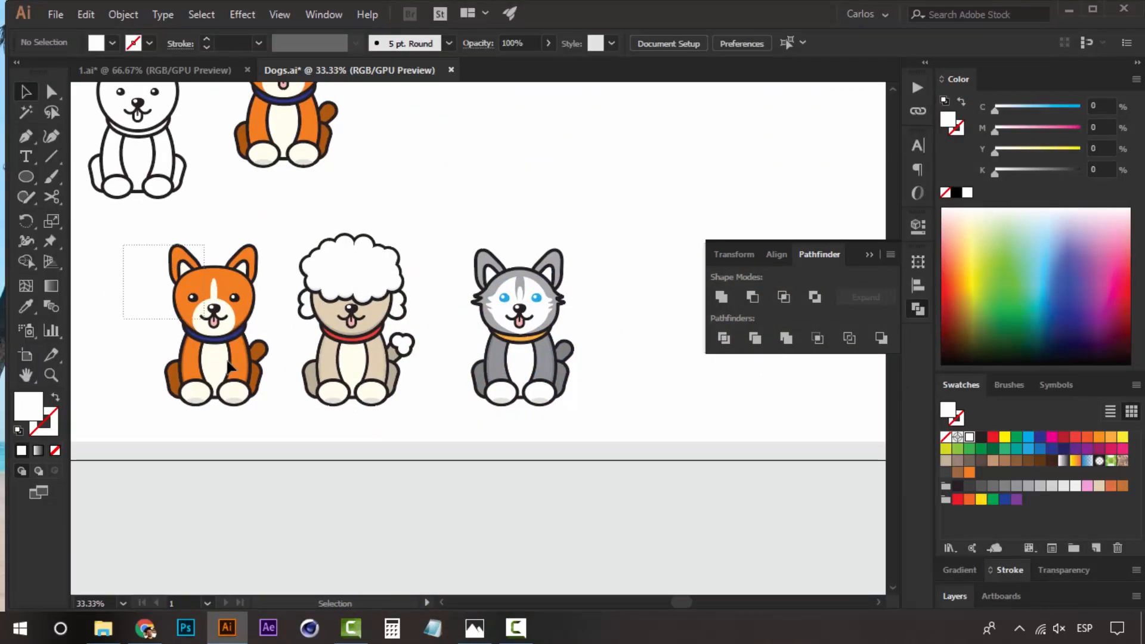
- Duplicate the orange dog and place the copy beyond the husky at the end of the row
{"action": "left_click_drag", "start_coordinate": [269, 427], "coordinate": [267, 412]}
{"action": "left_click_drag", "start_coordinate": [208, 307], "coordinate": [663, 301]}
{"action": "left_click_drag", "start_coordinate": [664, 293], "coordinate": [508, 293]}
{"action": "left_click", "coordinate": [502, 213]}
- Move one ear up off the copied dog's head and remove the other ear
{"action": "key", "text": "z"}
{"action": "left_click", "coordinate": [477, 306]}
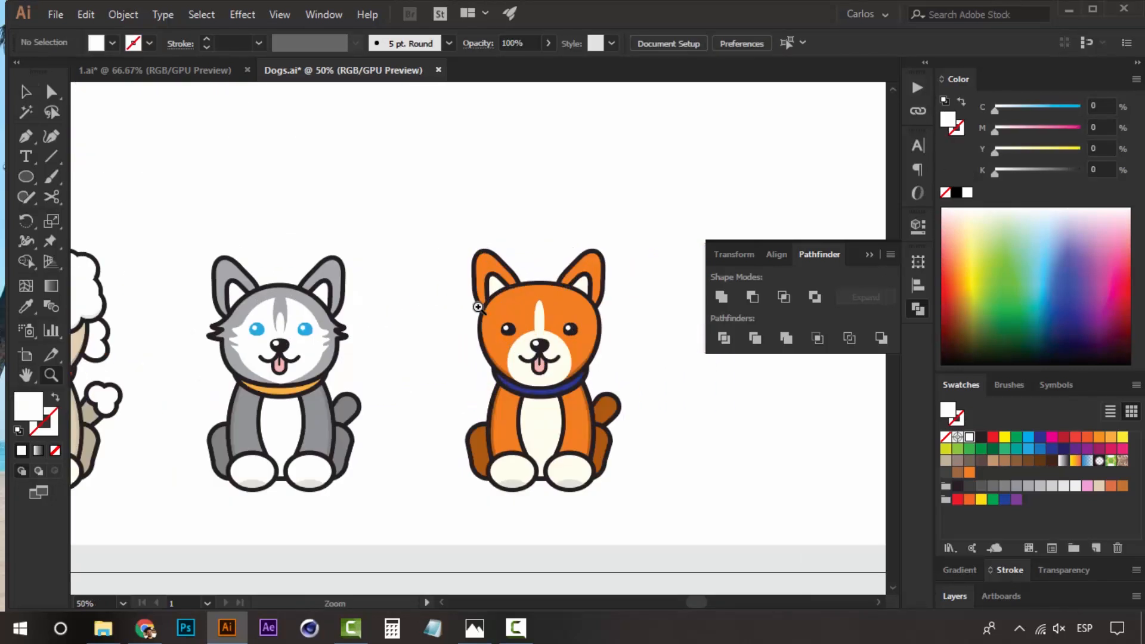
{"action": "left_click_drag", "start_coordinate": [502, 350], "coordinate": [360, 348]}
{"action": "key", "text": "v"}
{"action": "left_click_drag", "start_coordinate": [515, 223], "coordinate": [326, 459]}
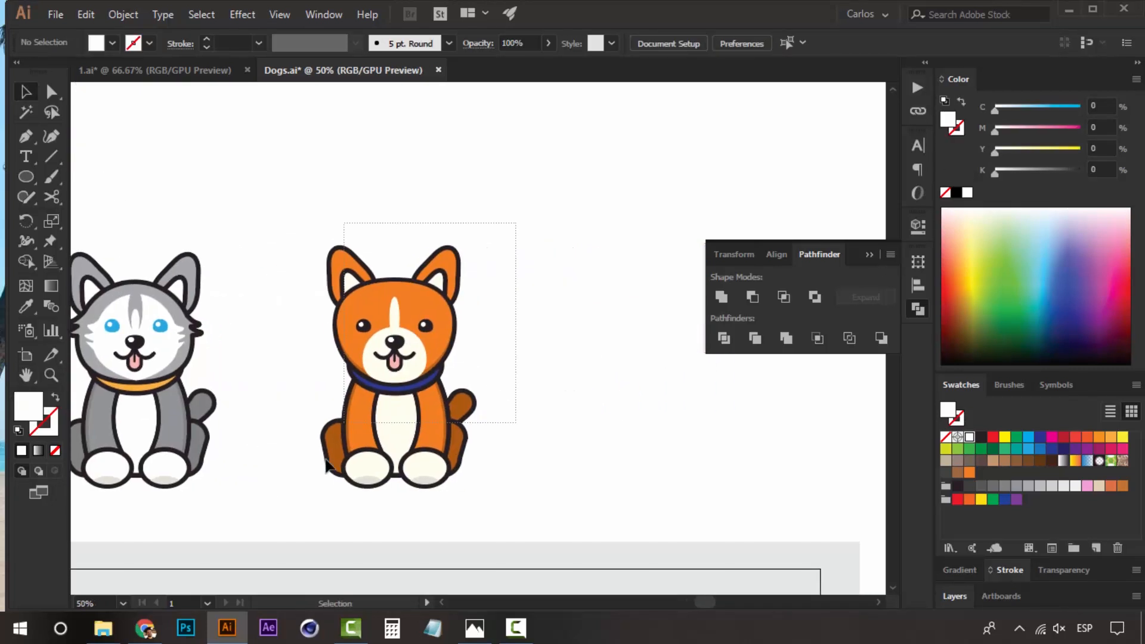
{"action": "left_click", "coordinate": [514, 395]}
{"action": "left_click", "coordinate": [488, 250]}
{"action": "left_click_drag", "start_coordinate": [488, 249], "coordinate": [488, 135]}
{"action": "key", "text": "z"}
{"action": "left_click", "coordinate": [500, 476]}
{"action": "left_click_drag", "start_coordinate": [470, 469], "coordinate": [497, 460]}
- Fill the copied dog's head with medium brown and its darker leg areas with brown C=40 M=70 Y=100 K=50
{"action": "key", "text": "a"}
{"action": "left_click", "coordinate": [513, 245]}
{"action": "left_click", "coordinate": [1028, 460]}
{"action": "left_click", "coordinate": [1040, 461]}
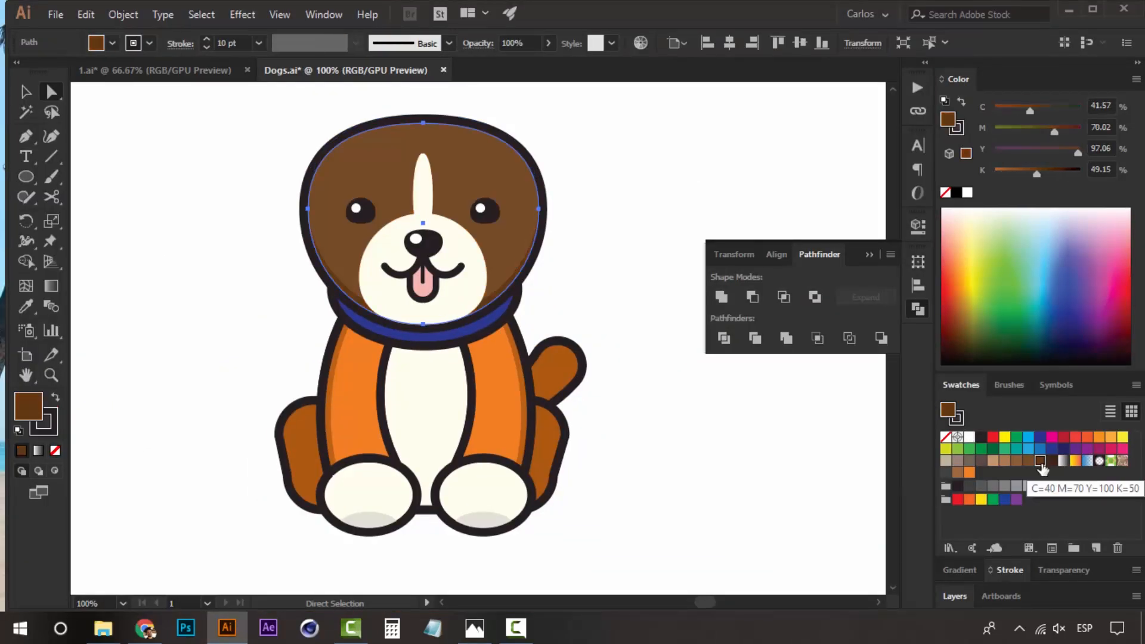
{"action": "left_click", "coordinate": [1028, 460]}
{"action": "left_click", "coordinate": [329, 427], "text": "shift"}
{"action": "left_click", "coordinate": [1040, 461]}
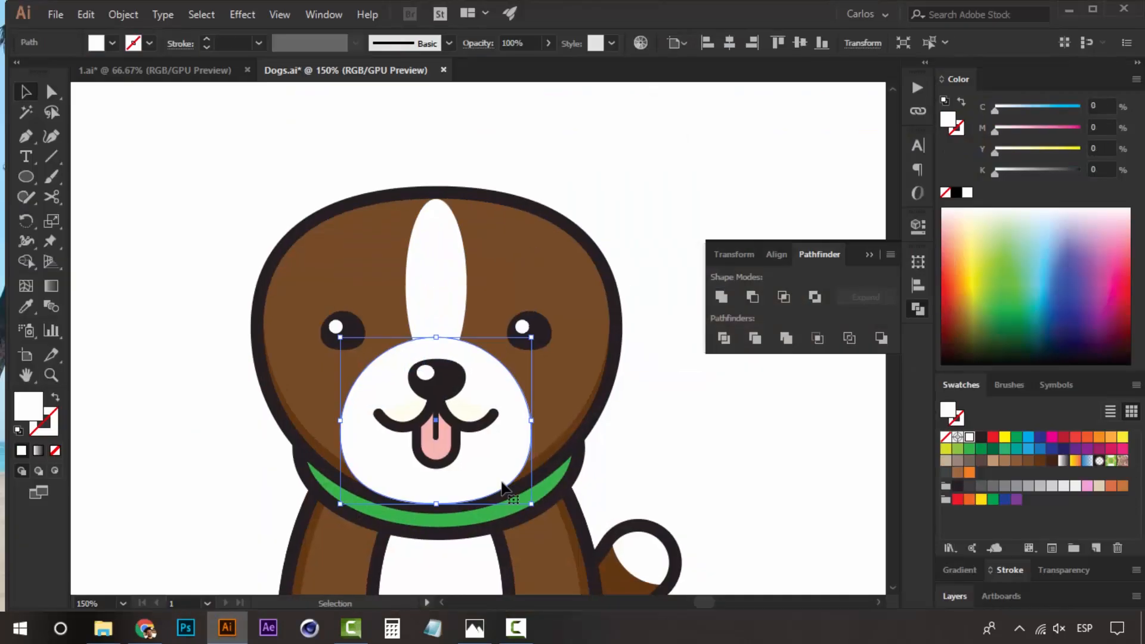
- Compare the brown dog with the other dogs in the row and with the Saint Bernard reference in Photos
{"action": "left_click", "coordinate": [672, 137]}
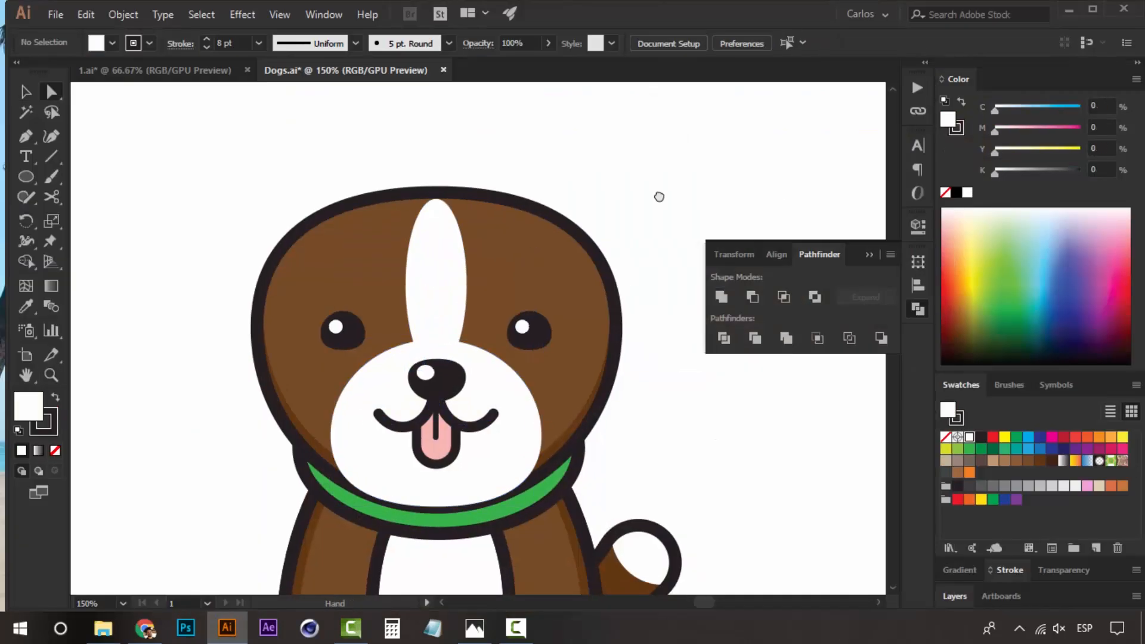
{"action": "left_click_drag", "start_coordinate": [658, 196], "coordinate": [651, 282]}
{"action": "key", "text": "z"}
{"action": "left_click", "coordinate": [527, 286], "text": "alt"}
{"action": "left_click", "coordinate": [527, 286], "text": "alt"}
{"action": "left_click", "coordinate": [527, 286], "text": "alt"}
{"action": "left_click_drag", "start_coordinate": [409, 476], "coordinate": [465, 346]}
{"action": "left_click", "coordinate": [448, 346]}
{"action": "key", "text": "v"}
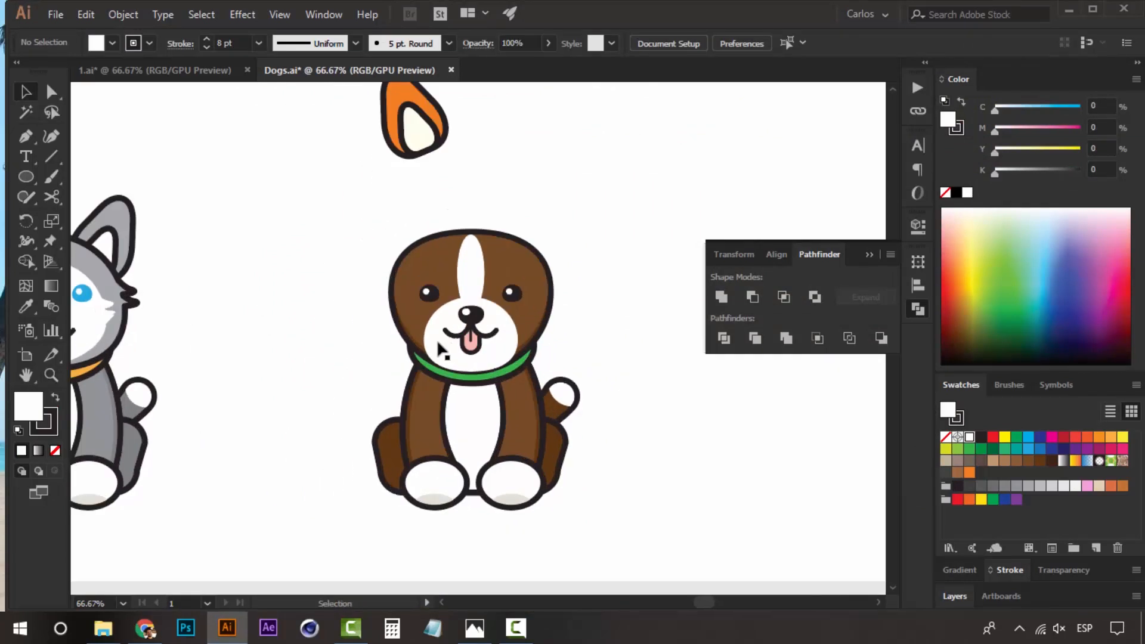
{"action": "left_click_drag", "start_coordinate": [437, 287], "coordinate": [391, 305]}
{"action": "key", "text": "z"}
{"action": "left_click", "coordinate": [445, 322], "text": "alt"}
{"action": "left_click", "coordinate": [446, 323], "text": "alt"}
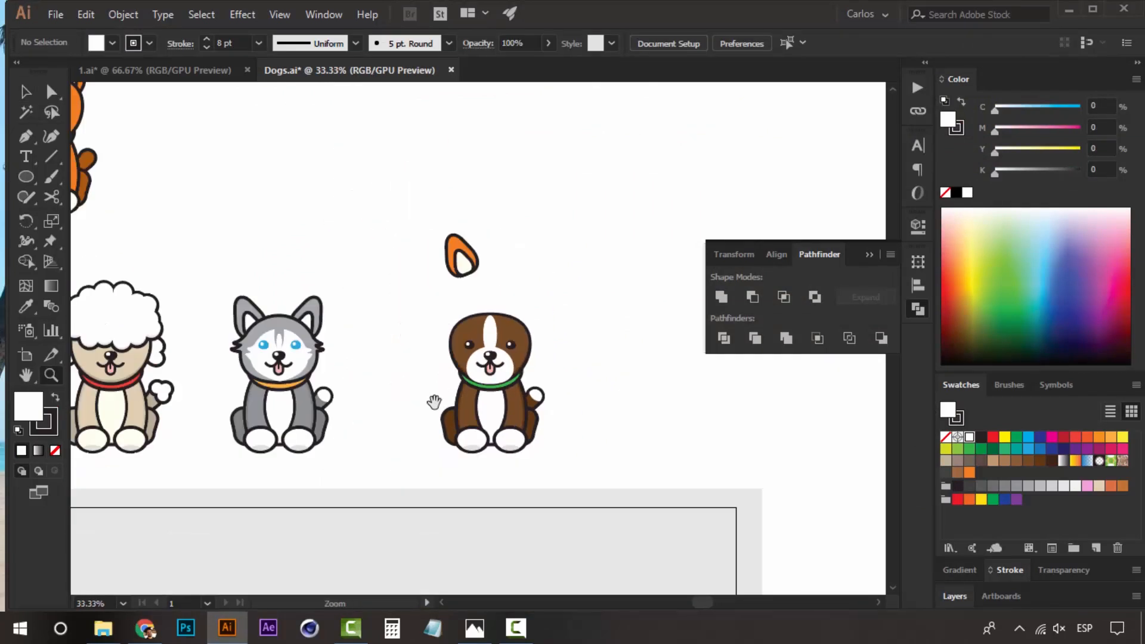
{"action": "left_click_drag", "start_coordinate": [435, 403], "coordinate": [694, 381]}
{"action": "left_click_drag", "start_coordinate": [481, 328], "coordinate": [374, 296]}
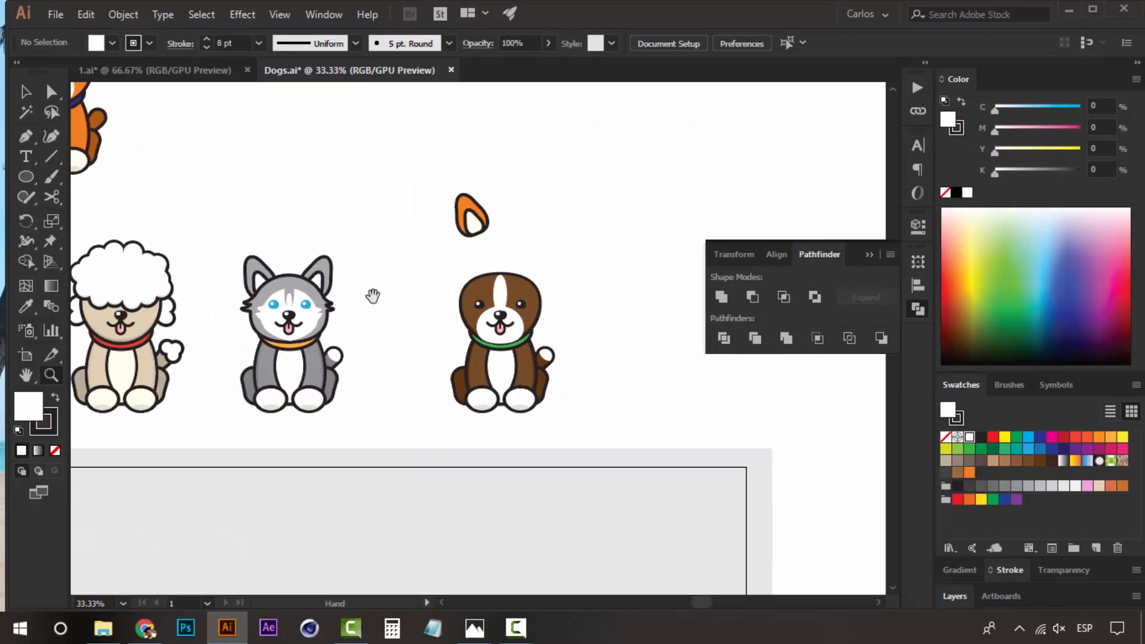
{"action": "left_click", "coordinate": [437, 297]}
{"action": "left_click", "coordinate": [475, 627]}
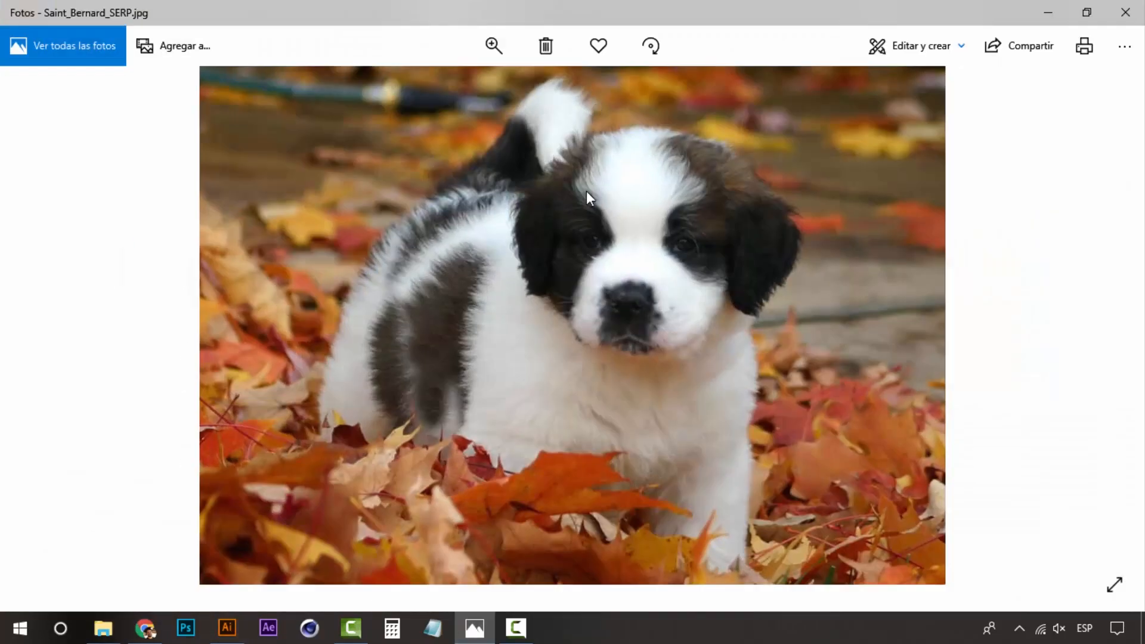
{"action": "left_click", "coordinate": [475, 628]}
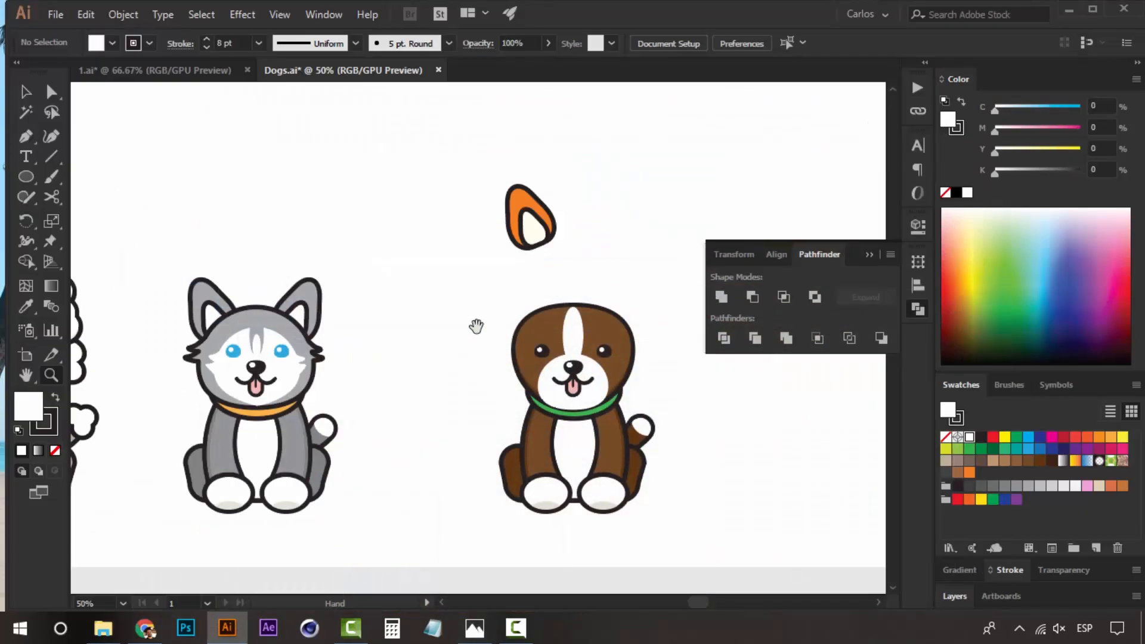
- Delete the cream inner shape from the loose ear and select the remaining orange outer shape
{"action": "left_click_drag", "start_coordinate": [475, 324], "coordinate": [406, 341]}
{"action": "left_click", "coordinate": [485, 297]}
{"action": "left_click_drag", "start_coordinate": [498, 319], "coordinate": [382, 198]}
{"action": "key", "text": "ctrl+plus"}
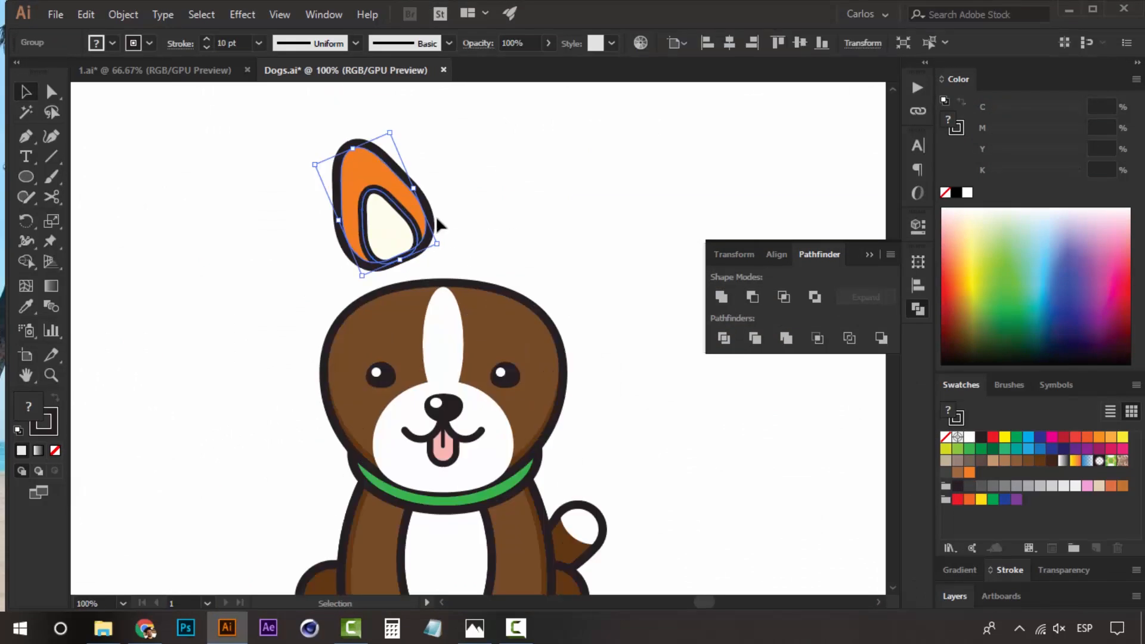
{"action": "left_click", "coordinate": [491, 259]}
{"action": "key", "text": "a"}
{"action": "left_click", "coordinate": [392, 237]}
{"action": "key", "text": "Delete"}
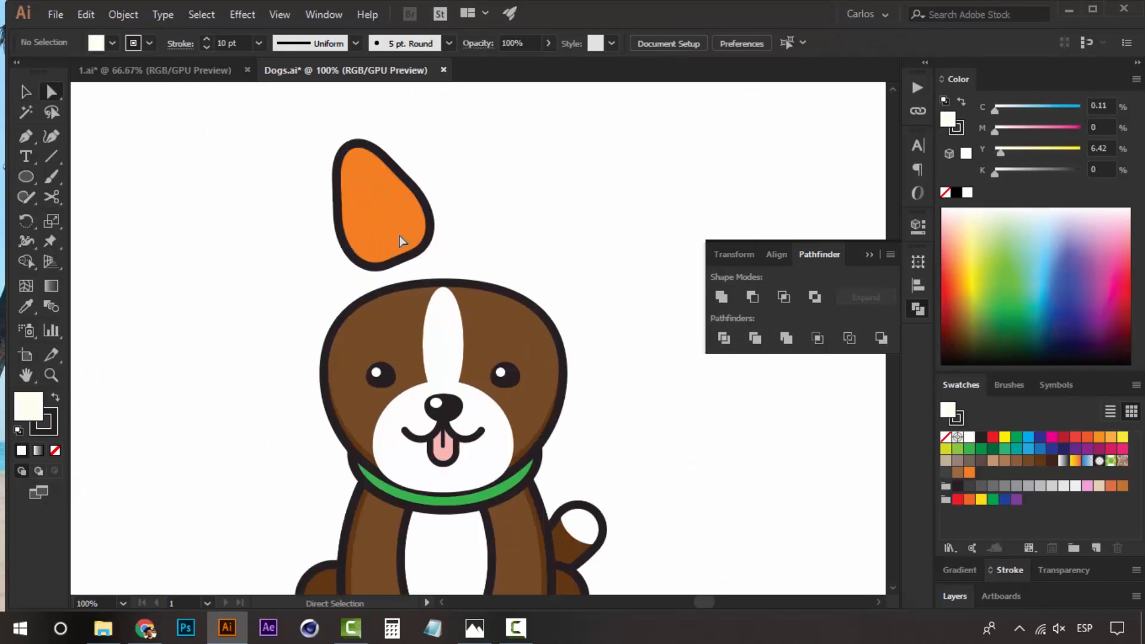
{"action": "left_click", "coordinate": [403, 213]}
{"action": "key", "text": "i"}
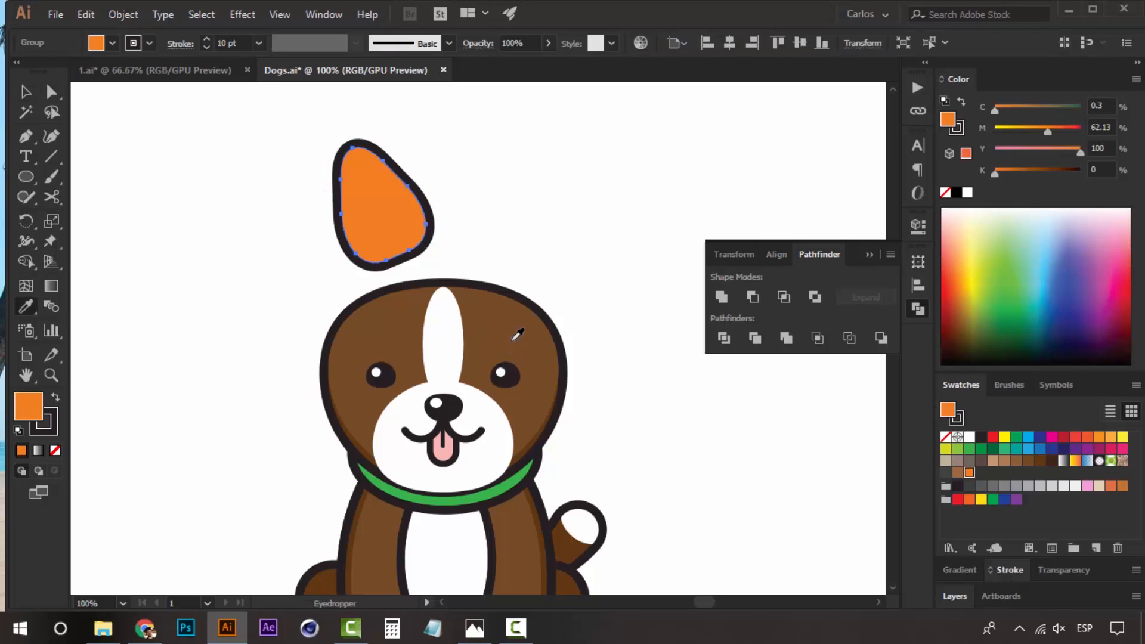
{"action": "left_click", "coordinate": [520, 332]}
{"action": "key", "text": "ctrl+z"}
{"action": "left_click", "coordinate": [529, 537]}
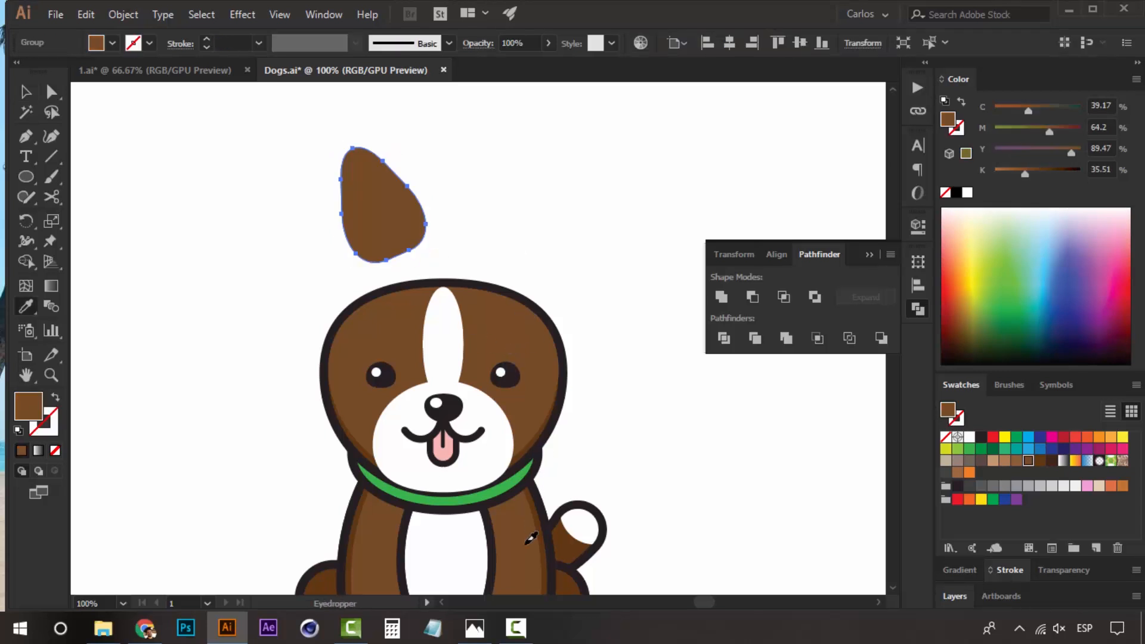
{"action": "key", "text": "ctrl+z"}
- Fill the loose ear with the head's medium brown, keeping its black 10 pt outline
{"action": "left_click", "coordinate": [1028, 460]}
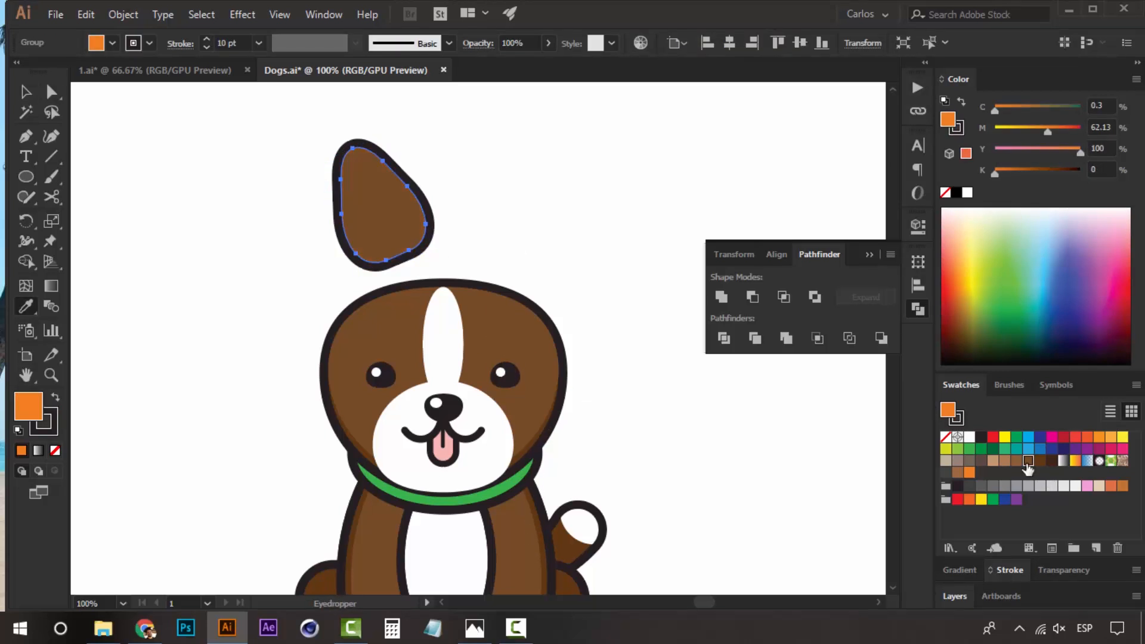
{"action": "key", "text": "v"}
{"action": "left_click", "coordinate": [509, 177]}
- Duplicate the brown ear and rotate the copy over the original to outline a folded, floppy ear
{"action": "left_click_drag", "start_coordinate": [340, 215], "coordinate": [315, 291]}
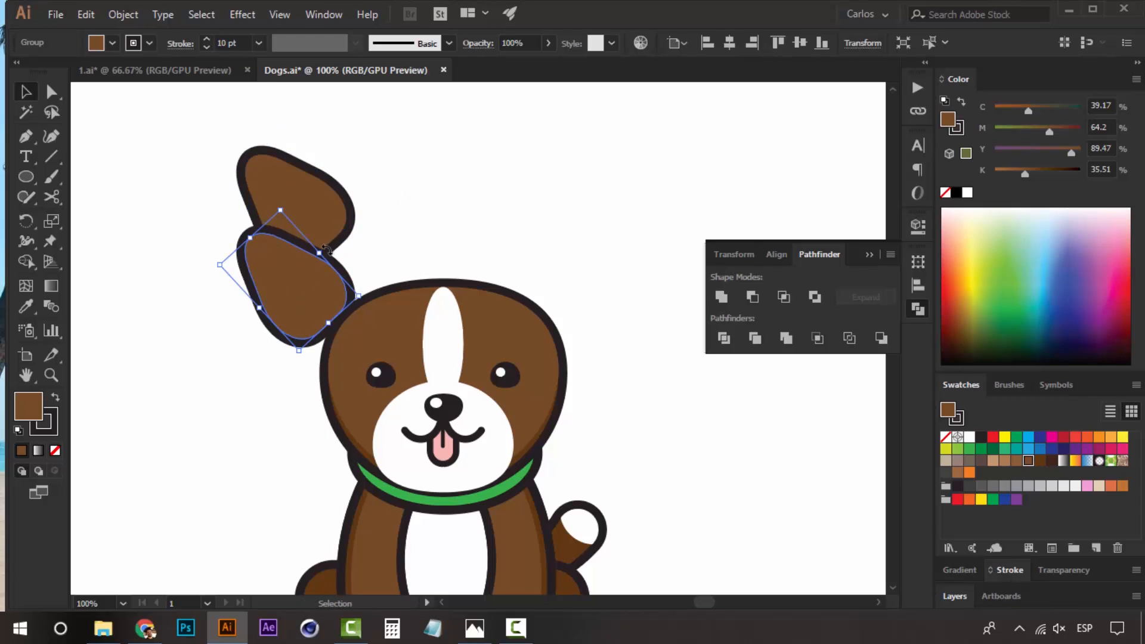
{"action": "left_click_drag", "start_coordinate": [330, 252], "coordinate": [288, 227]}
{"action": "left_click", "coordinate": [439, 168]}
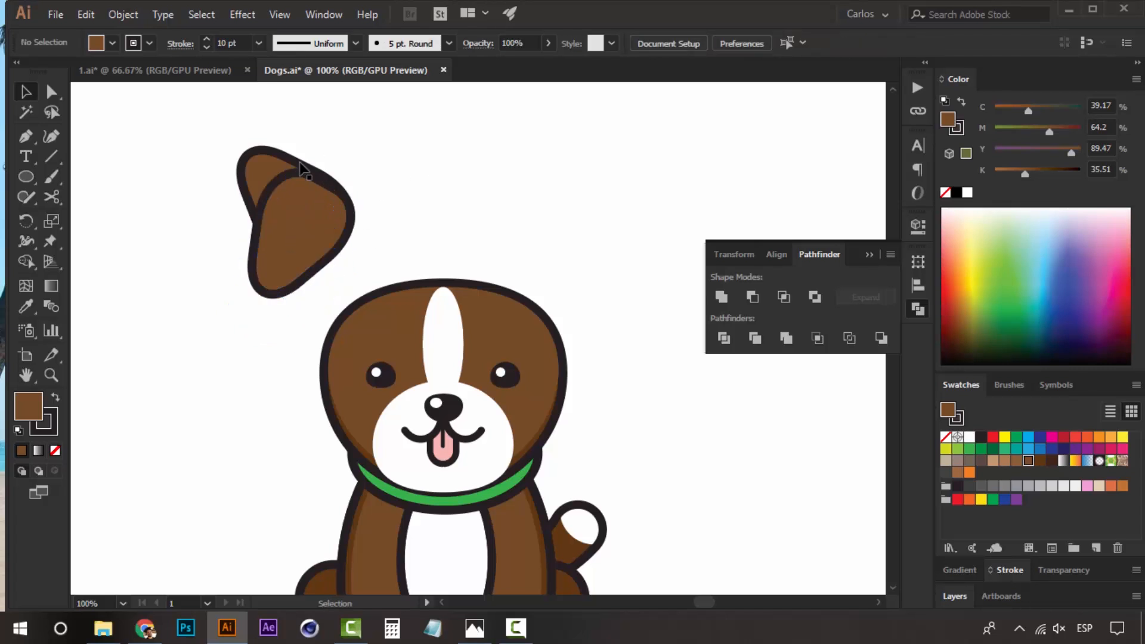
- Unite the two overlapping ear shapes into a single floppy ear
{"action": "left_click", "coordinate": [301, 169]}
{"action": "left_click_drag", "start_coordinate": [380, 177], "coordinate": [317, 224]}
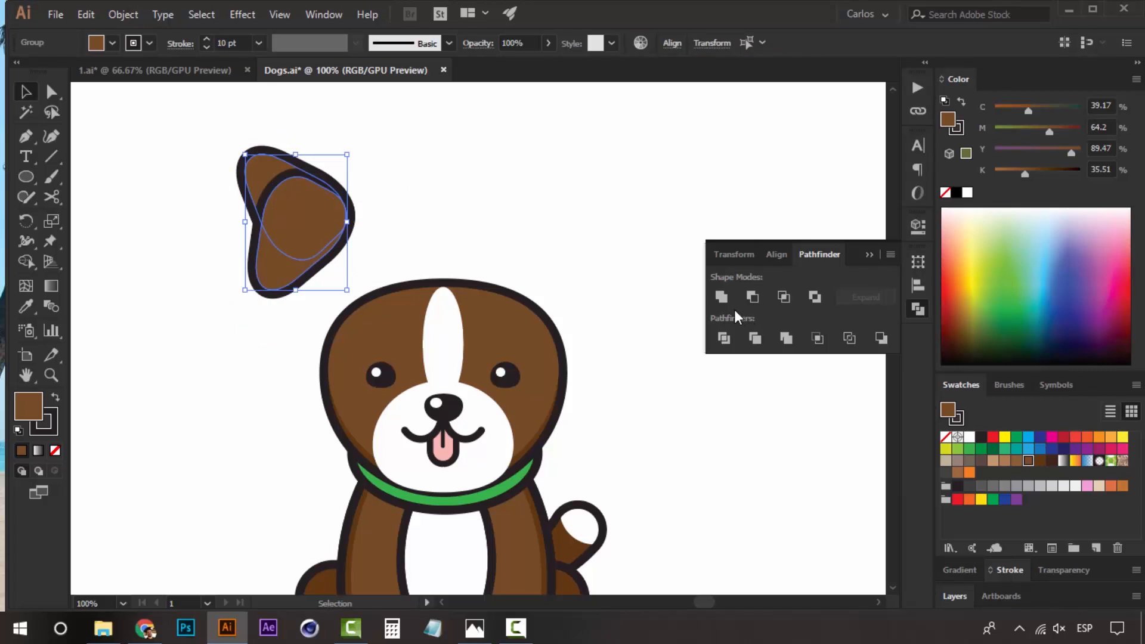
{"action": "left_click", "coordinate": [721, 296]}
{"action": "left_click", "coordinate": [429, 186]}
{"action": "left_click", "coordinate": [319, 217]}
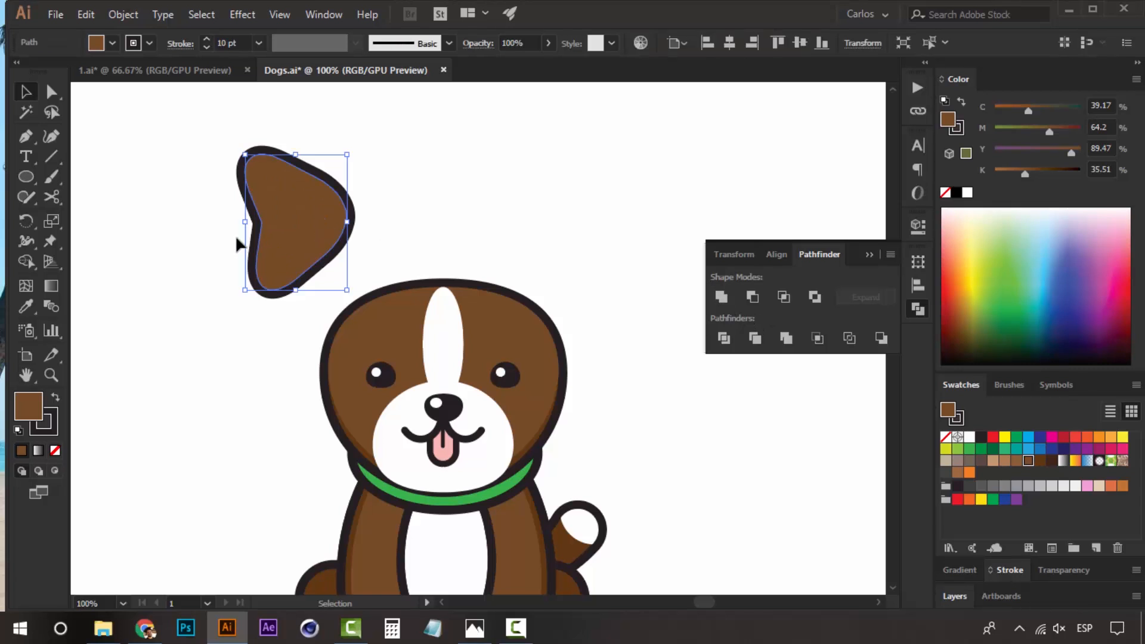
- Narrow the floppy ear and rotate it into position hanging over the head's upper-left edge
{"action": "left_click_drag", "start_coordinate": [257, 220], "coordinate": [268, 221]}
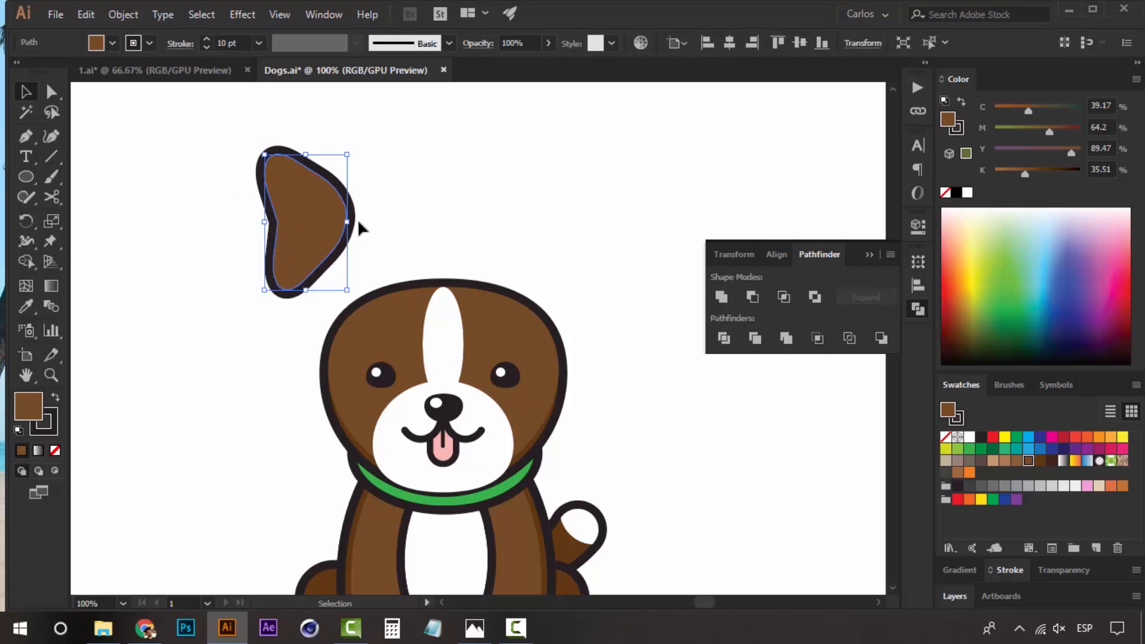
{"action": "left_click_drag", "start_coordinate": [355, 217], "coordinate": [348, 255]}
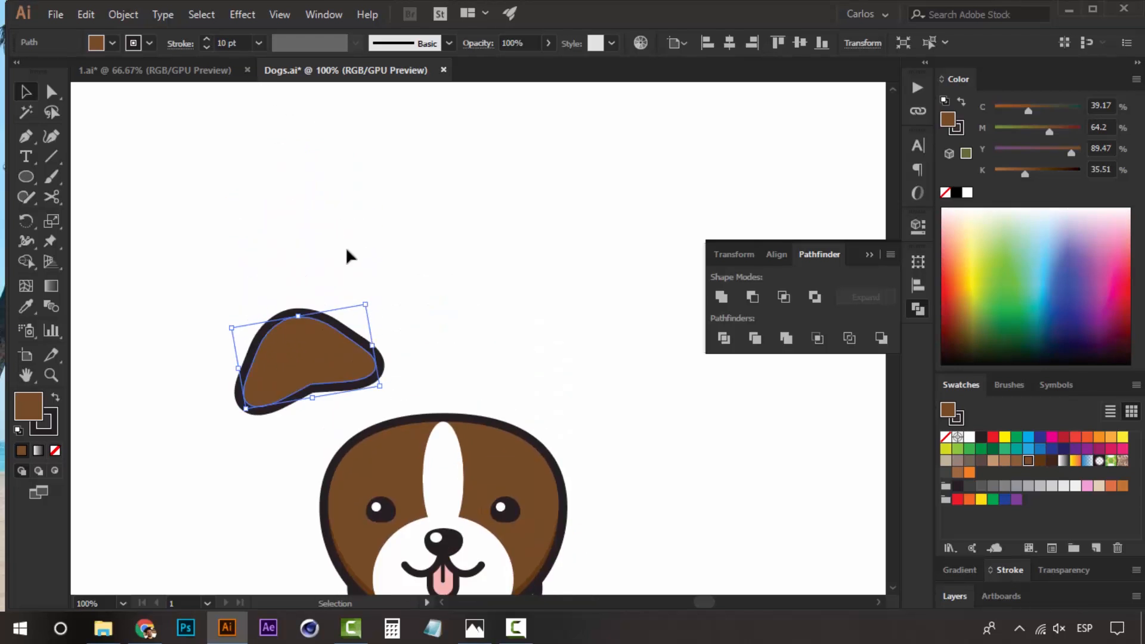
{"action": "left_click_drag", "start_coordinate": [323, 404], "coordinate": [324, 437]}
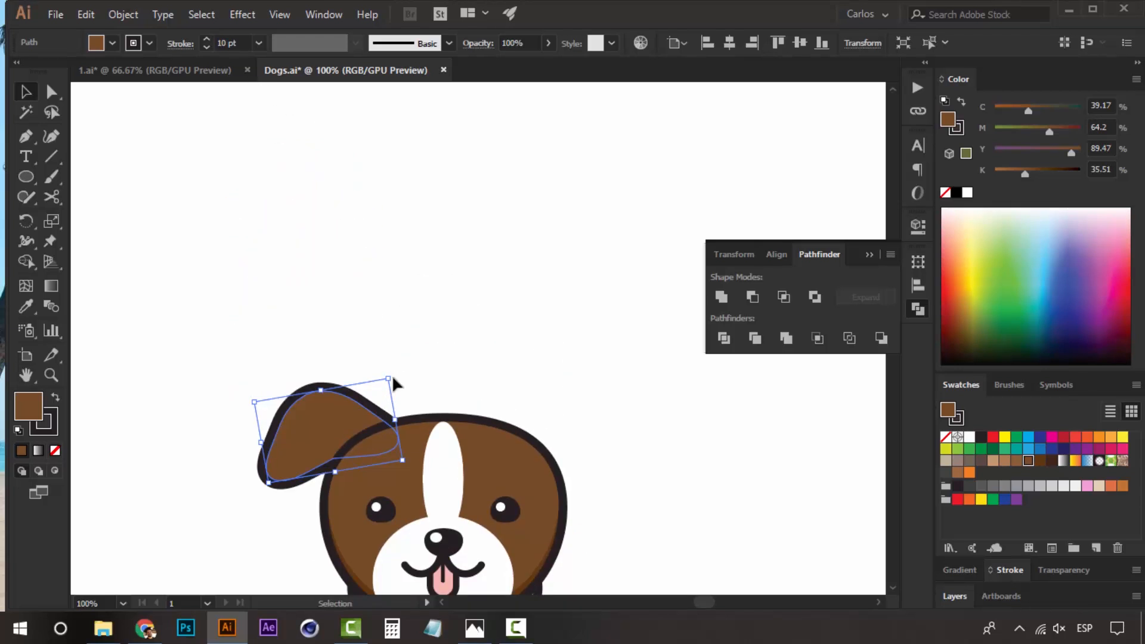
{"action": "left_click_drag", "start_coordinate": [396, 376], "coordinate": [338, 427]}
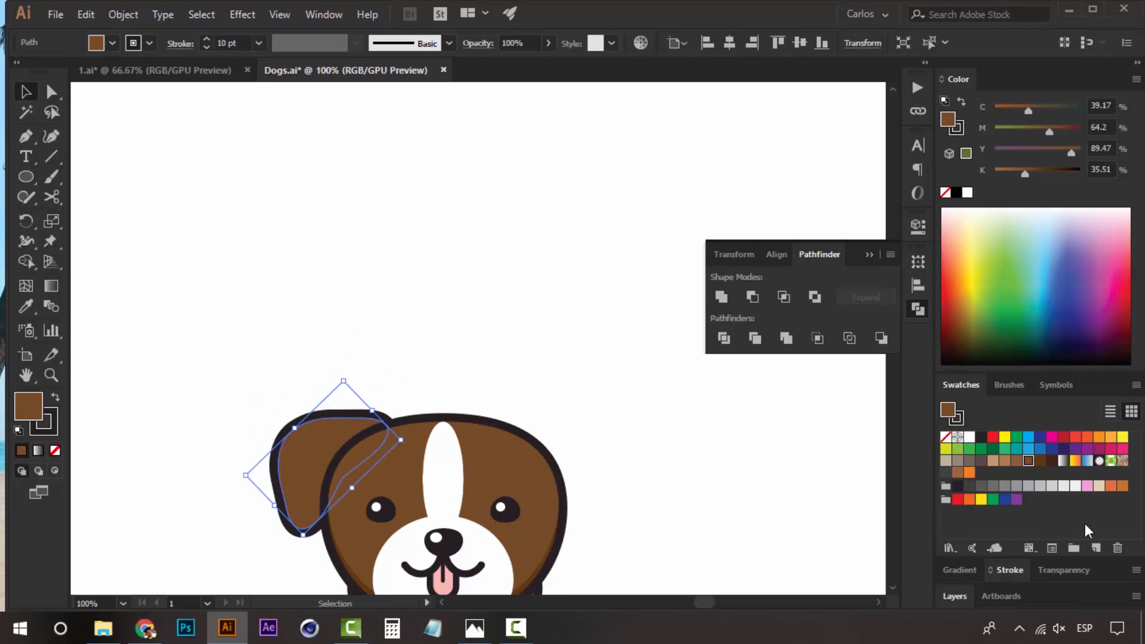
- Fill the ear with the darker brown C=40 M=70 Y=100 K=50 and tilt it slightly counterclockwise
{"action": "left_click", "coordinate": [1040, 460]}
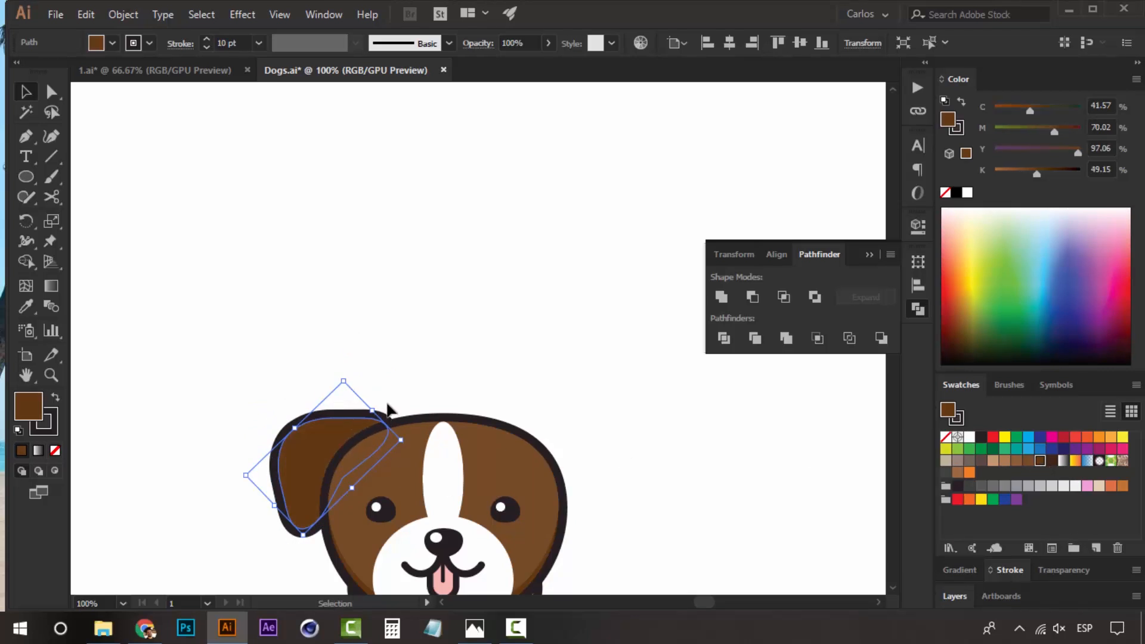
{"action": "left_click_drag", "start_coordinate": [379, 404], "coordinate": [345, 422]}
- Bring the floppy ear in front of the head
{"action": "right_click", "coordinate": [338, 426]}
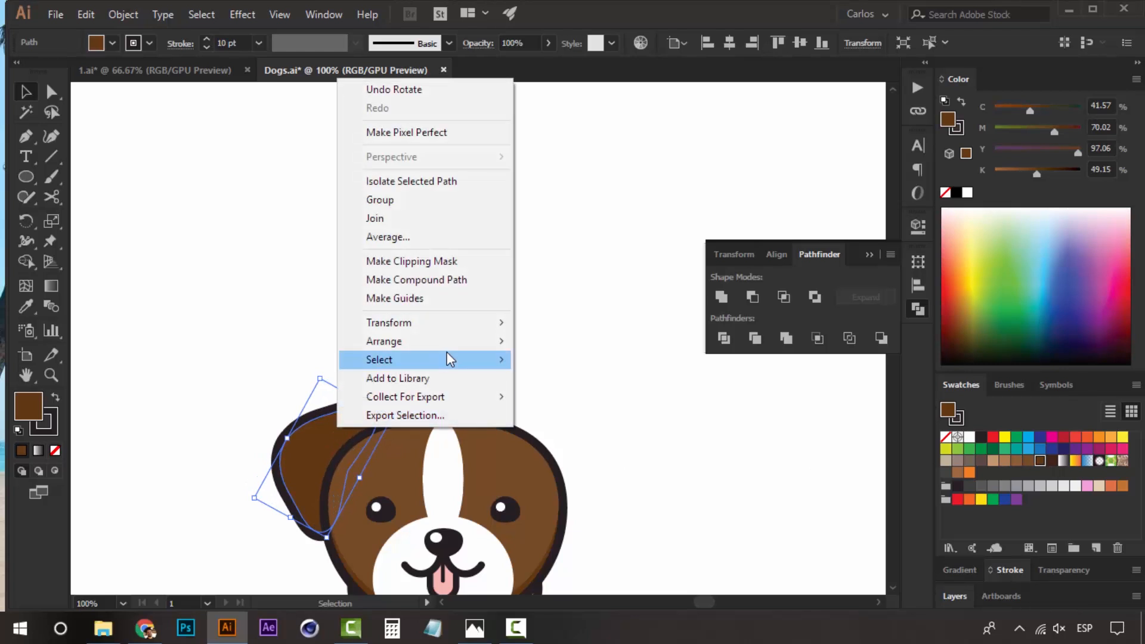
{"action": "mouse_move", "coordinate": [455, 350]}
{"action": "left_click", "coordinate": [576, 343]}
{"action": "left_click", "coordinate": [500, 282]}
{"action": "left_click_drag", "start_coordinate": [464, 329], "coordinate": [460, 254]}
- Darken the floppy ear's brown fill by raising its black (K) value to 80%
{"action": "left_click", "coordinate": [338, 385]}
{"action": "scroll", "coordinate": [864, 220], "scroll_direction": "down", "scroll_amount": 2}
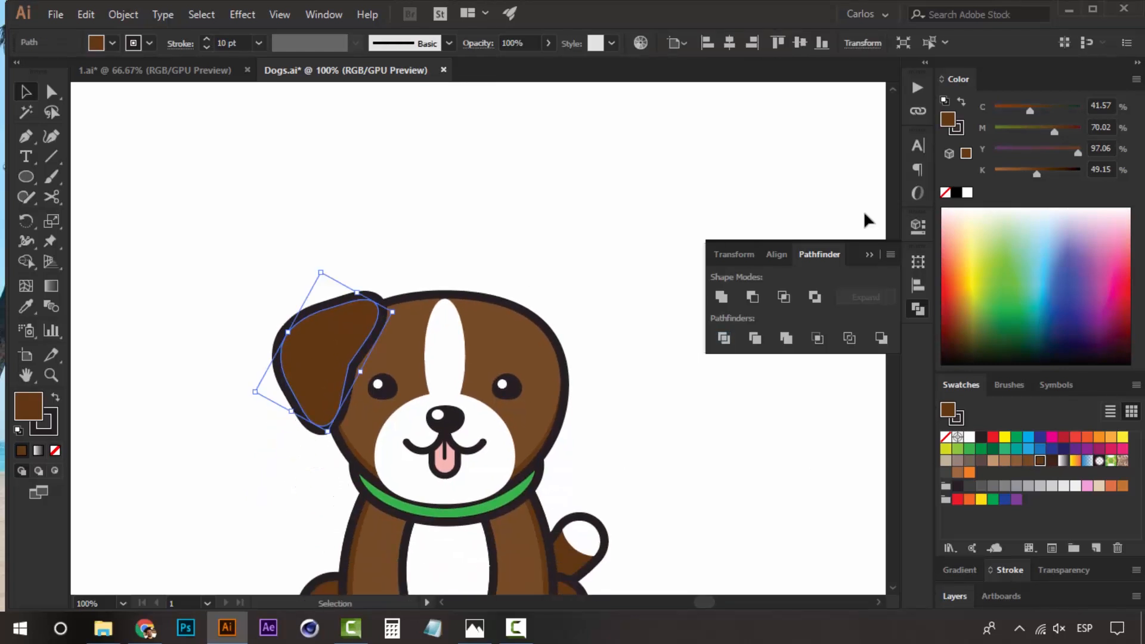
{"action": "left_click", "coordinate": [1051, 172]}
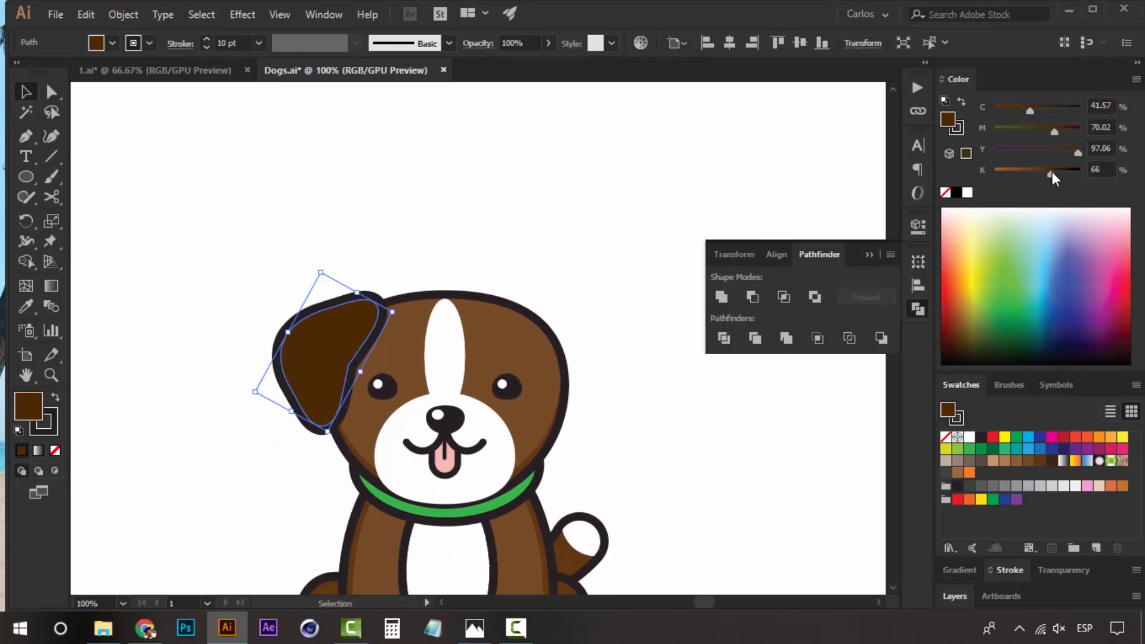
{"action": "left_click", "coordinate": [1064, 173]}
{"action": "left_click", "coordinate": [550, 207]}
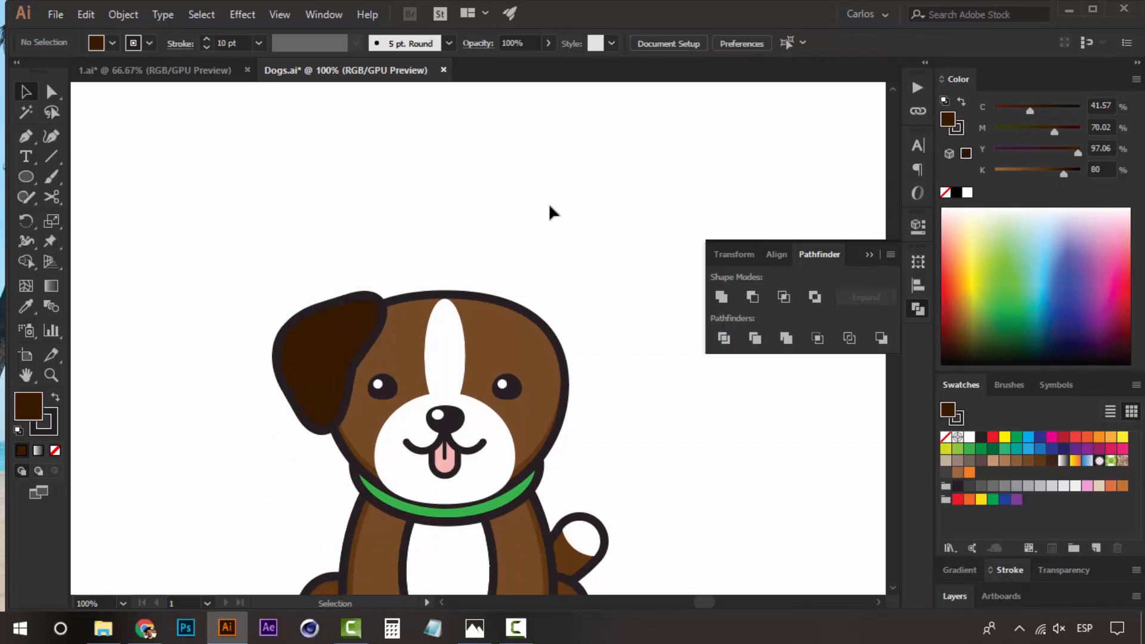
- Duplicate the floppy ear onto the opposite side of the head and reflect the copy across the vertical axis
{"action": "left_click_drag", "start_coordinate": [313, 353], "coordinate": [567, 325]}
{"action": "right_click", "coordinate": [567, 324]}
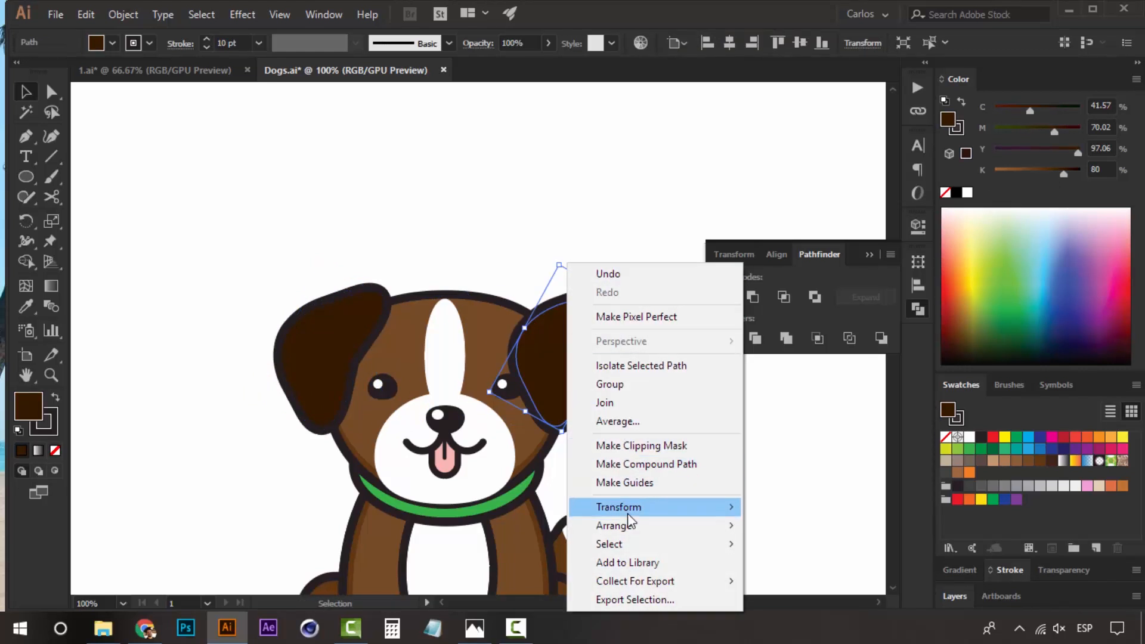
{"action": "mouse_move", "coordinate": [620, 506]}
{"action": "left_click", "coordinate": [814, 418]}
{"action": "left_click", "coordinate": [595, 427]}
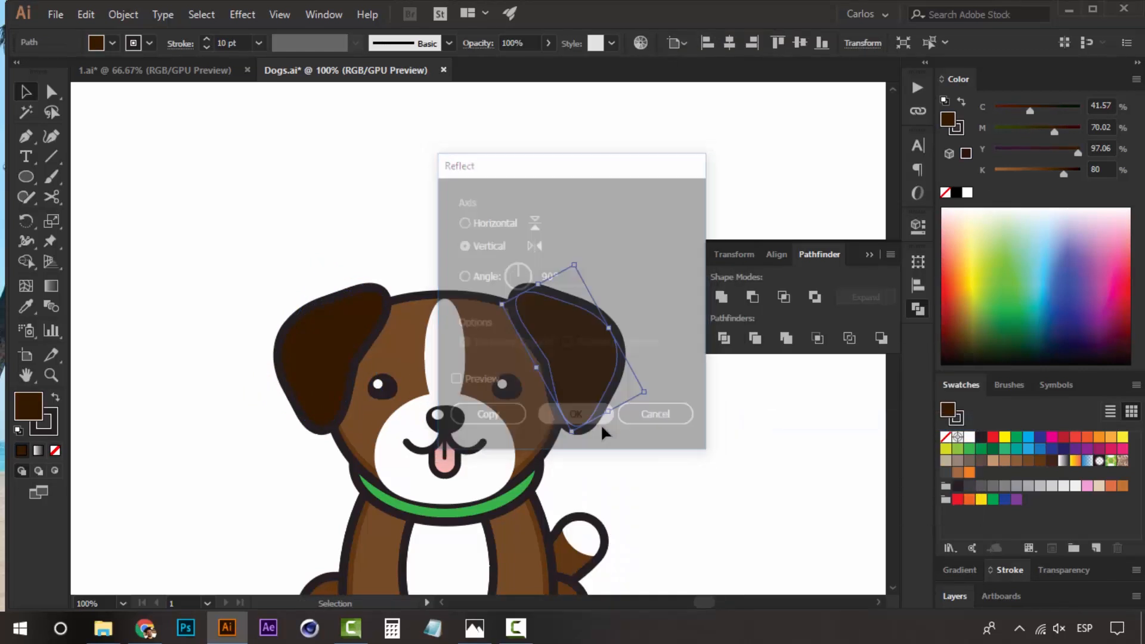
{"action": "left_click_drag", "start_coordinate": [586, 349], "coordinate": [577, 349]}
{"action": "left_click", "coordinate": [567, 216]}
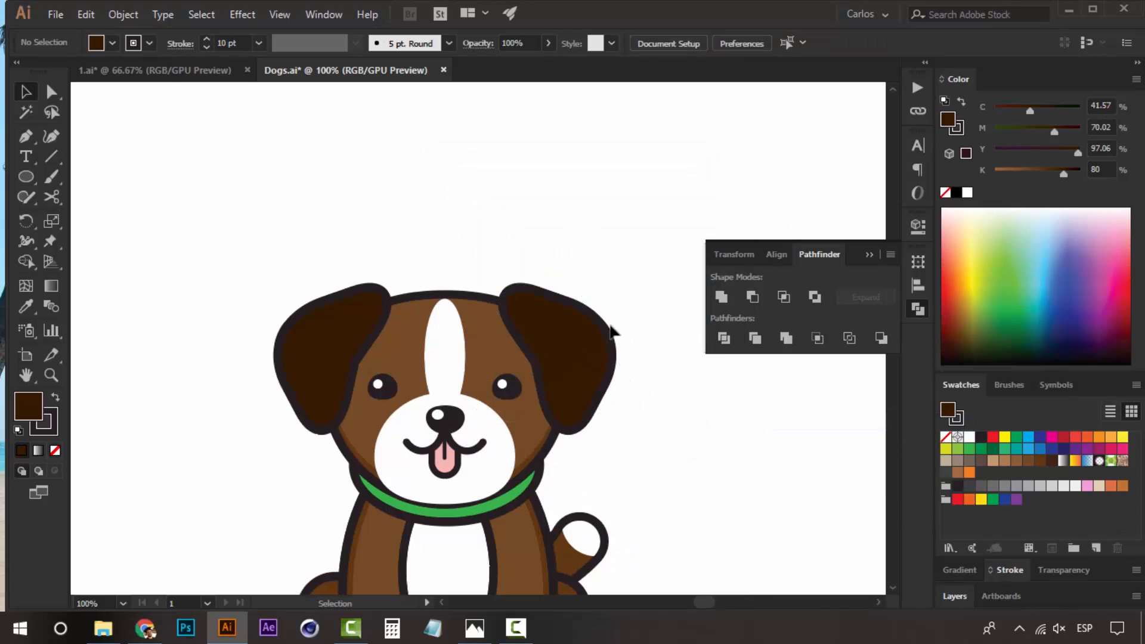
- Nudge the reflected ear slightly down and inward to match the other ear
{"action": "left_click", "coordinate": [606, 336]}
{"action": "key", "text": "Down"}
{"action": "key", "text": "Down"}
{"action": "key", "text": "Left"}
{"action": "left_click", "coordinate": [590, 219]}
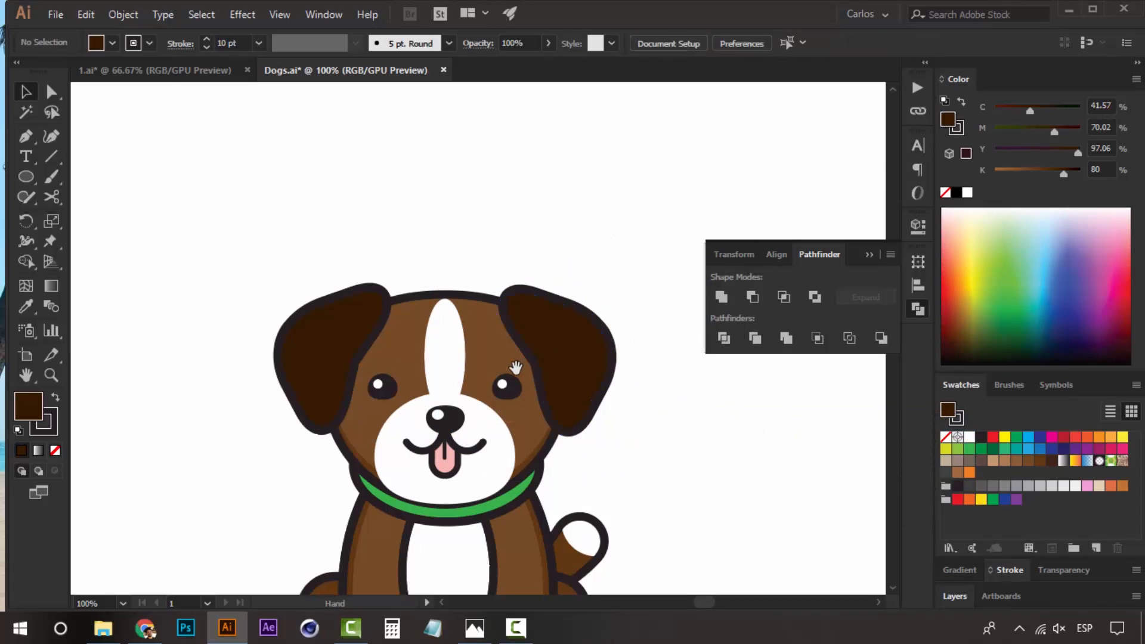
- Lengthen the white forehead ellipse downward past the nose and widen it symmetrically
{"action": "left_click_drag", "start_coordinate": [512, 440], "coordinate": [436, 348]}
{"action": "key", "text": "z"}
{"action": "left_click", "coordinate": [436, 349], "text": "alt"}
{"action": "mouse_move", "coordinate": [485, 436]}
{"action": "left_mouse_down"}
{"action": "mouse_move", "coordinate": [427, 460]}
{"action": "mouse_move", "coordinate": [471, 377]}
{"action": "mouse_move", "coordinate": [483, 386]}
{"action": "mouse_move", "coordinate": [475, 371]}
{"action": "mouse_move", "coordinate": [487, 456]}
{"action": "left_mouse_up"}
{"action": "left_click", "coordinate": [471, 329]}
{"action": "key", "text": "a"}
{"action": "key", "text": "v"}
{"action": "left_click", "coordinate": [431, 298]}
{"action": "left_click_drag", "start_coordinate": [437, 316], "coordinate": [435, 358]}
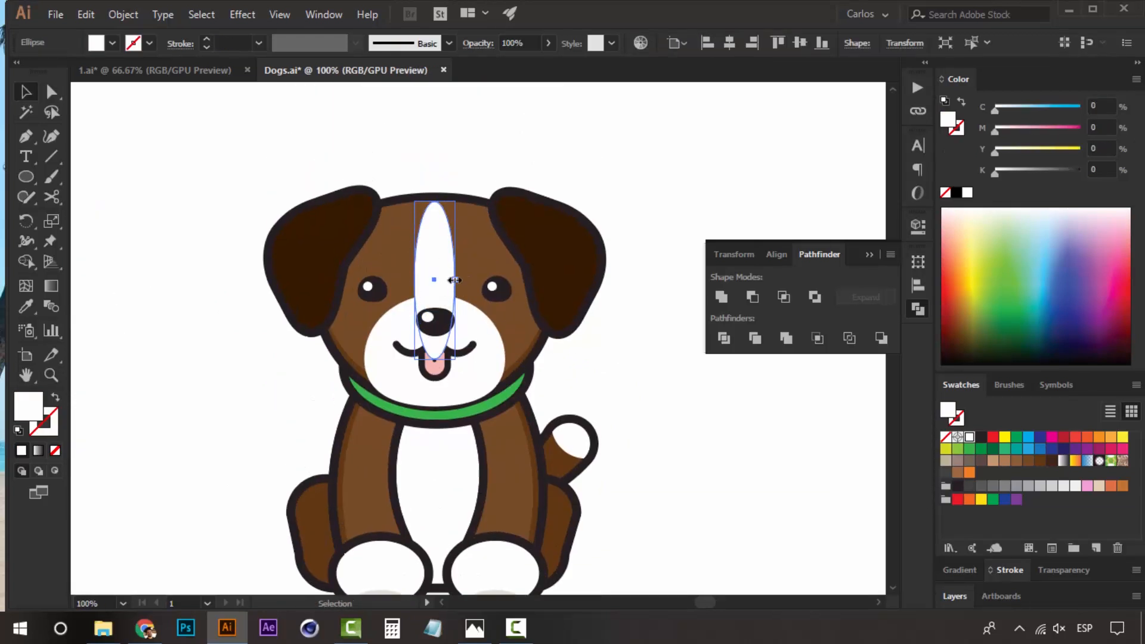
{"action": "left_click_drag", "start_coordinate": [455, 279], "coordinate": [462, 280]}
{"action": "left_click", "coordinate": [626, 382]}
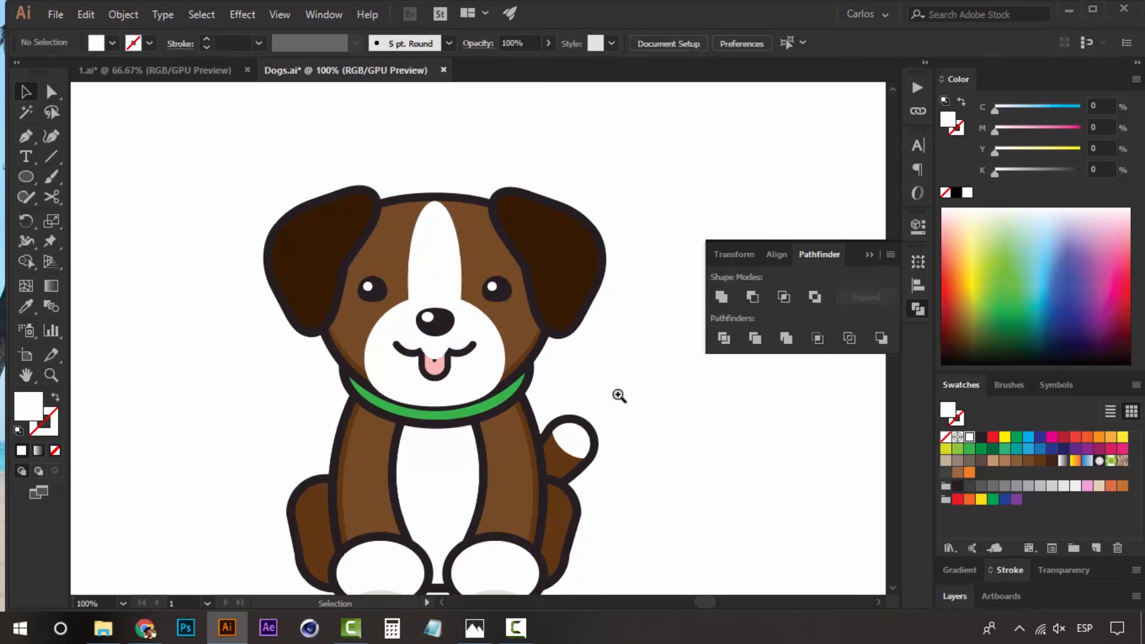
- Shorten the white forehead ellipse by raising its lower end toward the nose
{"action": "key", "text": "z"}
{"action": "left_click", "coordinate": [441, 271]}
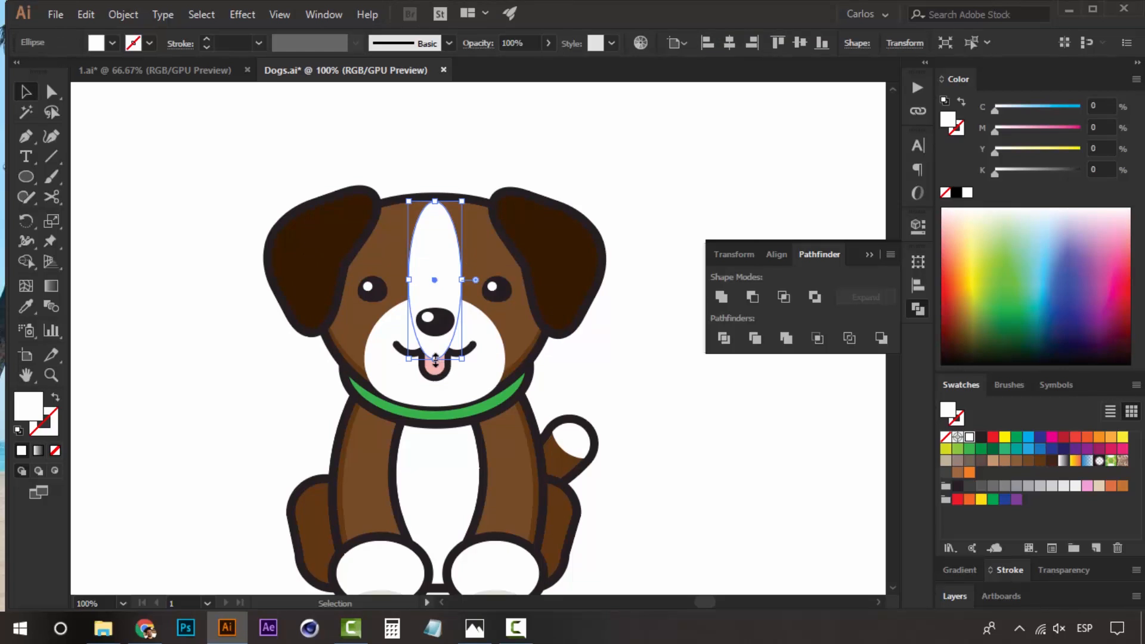
{"action": "left_click_drag", "start_coordinate": [435, 358], "coordinate": [442, 334]}
{"action": "left_click", "coordinate": [650, 401]}
- Enlarge the Saint Bernard's nose together with its highlight
{"action": "left_click_drag", "start_coordinate": [637, 393], "coordinate": [585, 411]}
{"action": "key", "text": "z"}
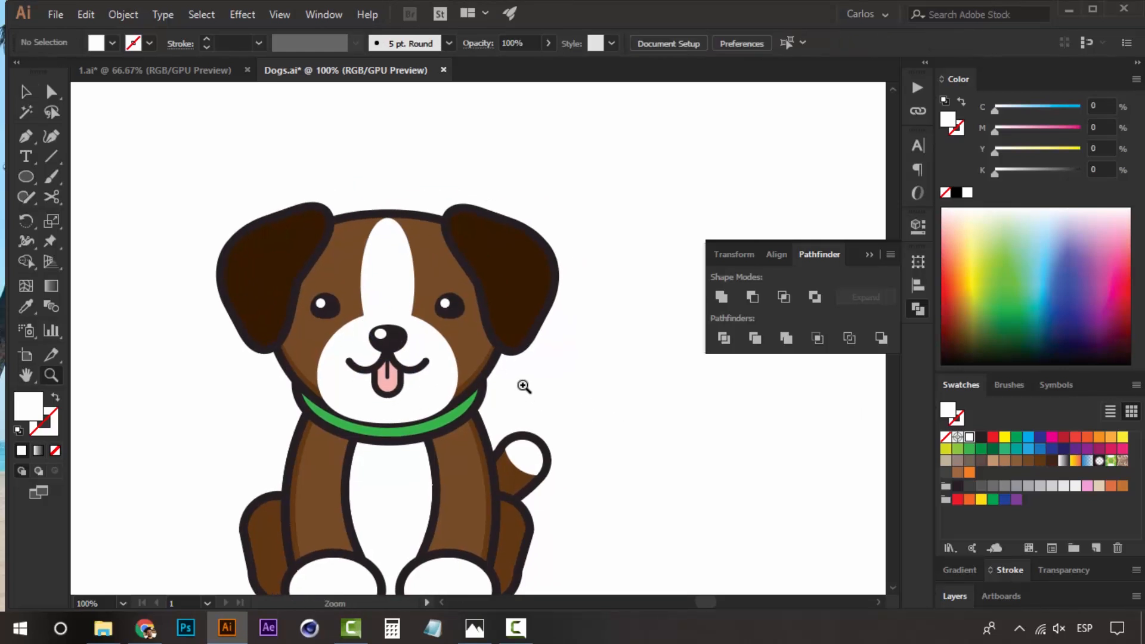
{"action": "left_click", "coordinate": [524, 386], "text": "alt"}
{"action": "left_click", "coordinate": [524, 370], "text": "alt"}
{"action": "left_click_drag", "start_coordinate": [525, 364], "coordinate": [509, 378]}
{"action": "left_click", "coordinate": [443, 323]}
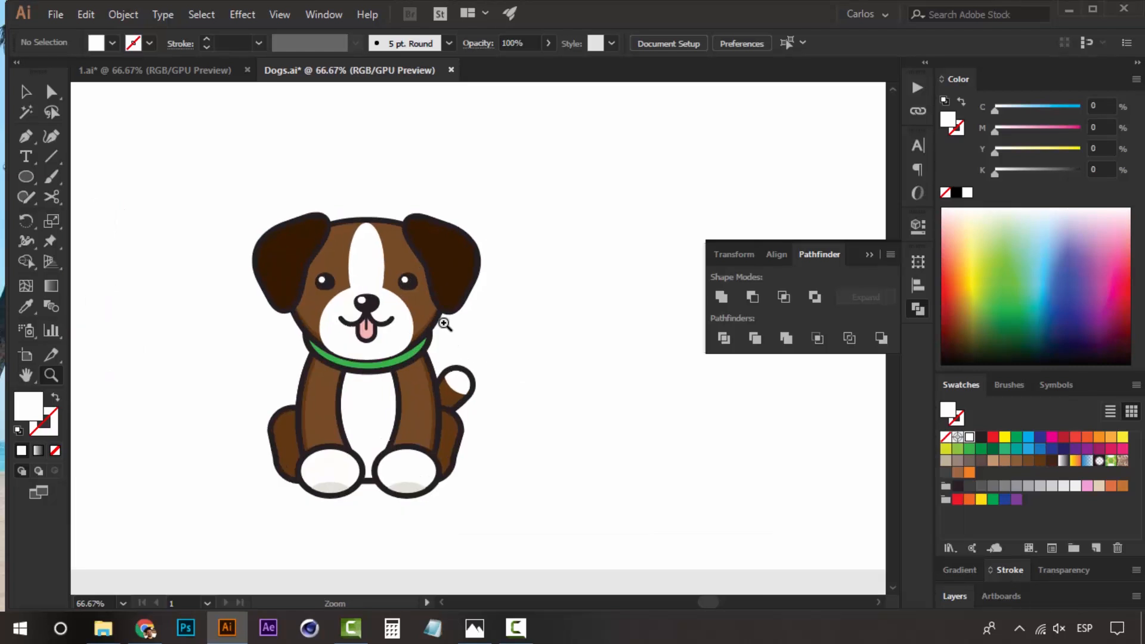
{"action": "left_click", "coordinate": [445, 322]}
{"action": "key", "text": "v"}
{"action": "key", "text": "z"}
{"action": "left_click", "coordinate": [379, 312]}
{"action": "key", "text": "v"}
{"action": "left_click", "coordinate": [441, 335]}
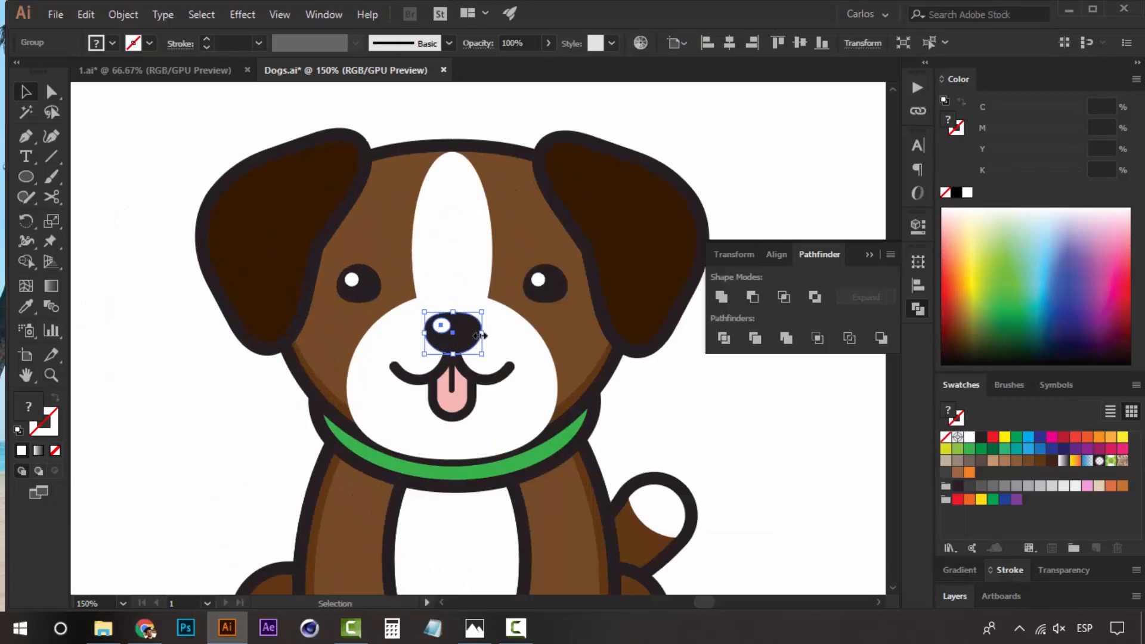
{"action": "left_click_drag", "start_coordinate": [486, 334], "coordinate": [493, 303]}
{"action": "left_click", "coordinate": [698, 153]}
- Browse the reference pictures in the Photos app to the bulldog puppy, examine it, and return to Illustrator
{"action": "key", "text": "z"}
{"action": "left_click", "coordinate": [562, 306], "text": "alt"}
{"action": "left_click", "coordinate": [537, 352], "text": "alt"}
{"action": "left_click", "coordinate": [510, 394], "text": "alt"}
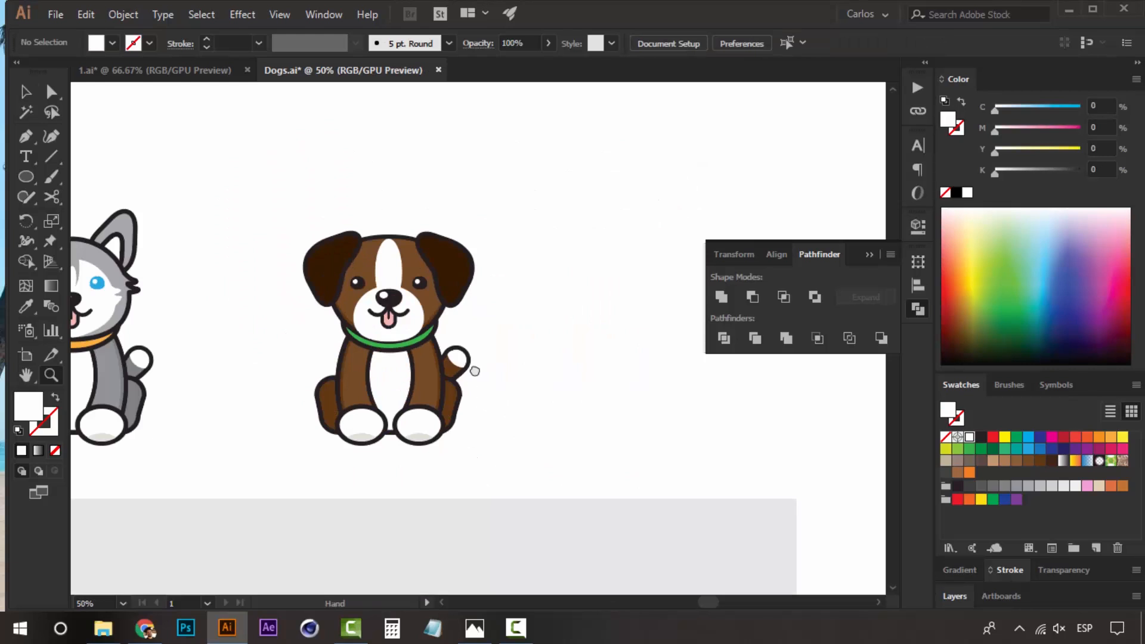
{"action": "key", "text": "v"}
{"action": "left_click_drag", "start_coordinate": [475, 371], "coordinate": [489, 394]}
{"action": "left_click", "coordinate": [474, 632]}
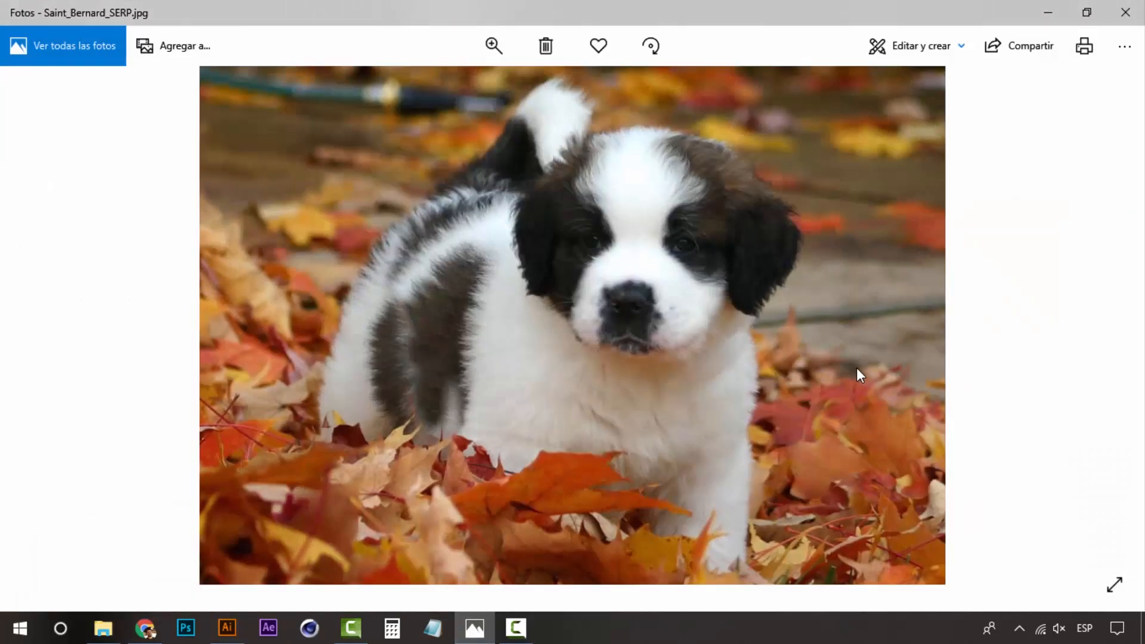
{"action": "left_click", "coordinate": [40, 332]}
{"action": "left_click", "coordinate": [39, 334]}
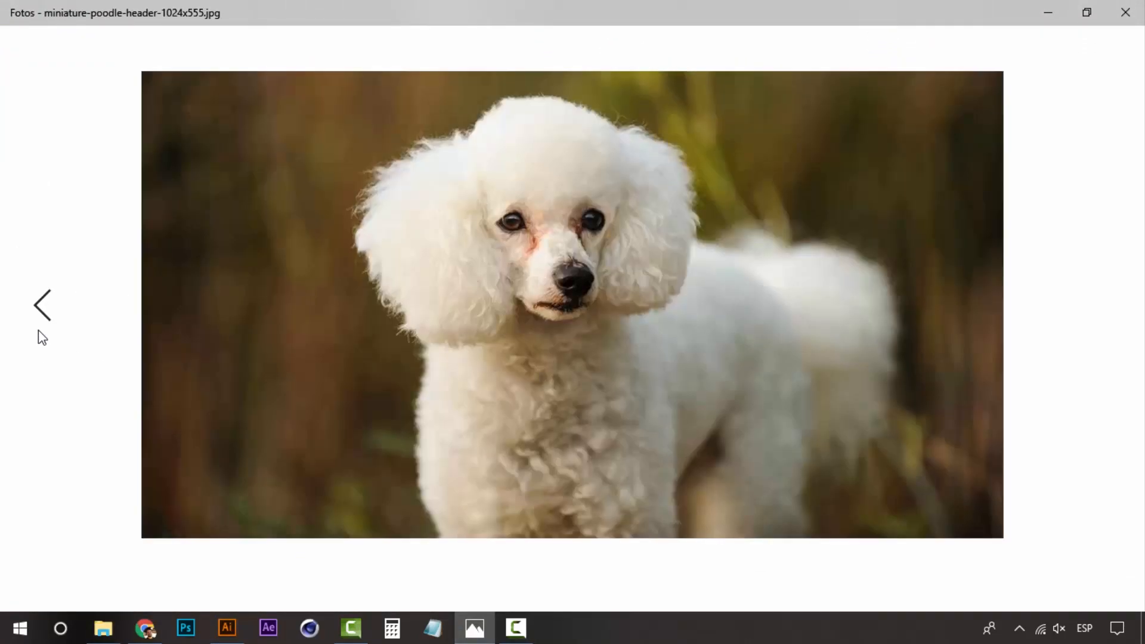
{"action": "left_click", "coordinate": [38, 334]}
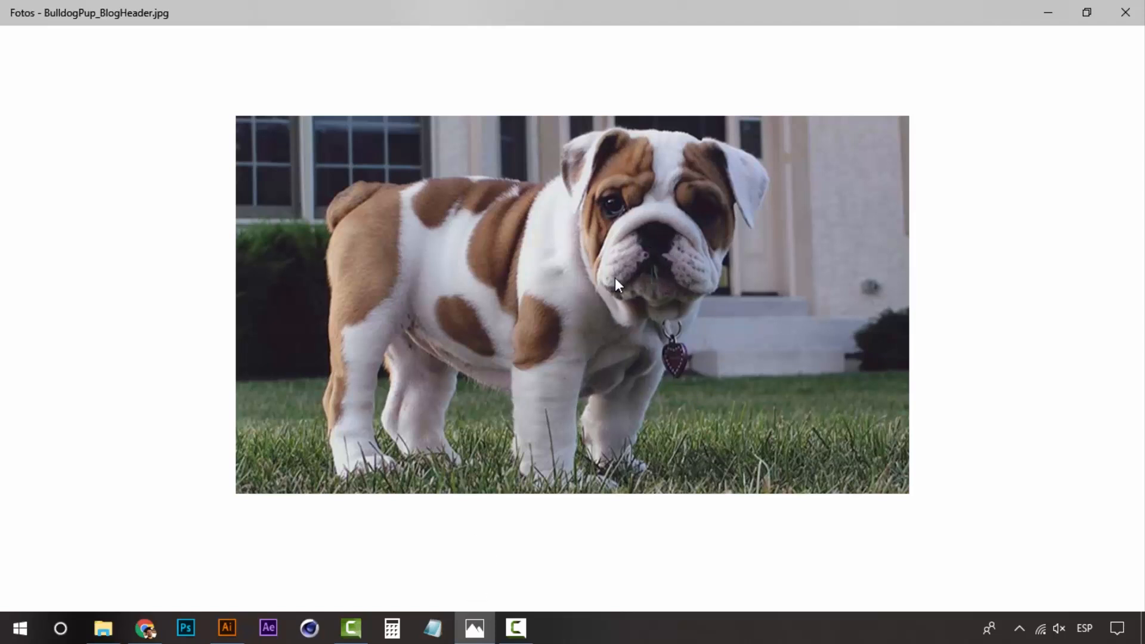
{"action": "left_click", "coordinate": [477, 628]}
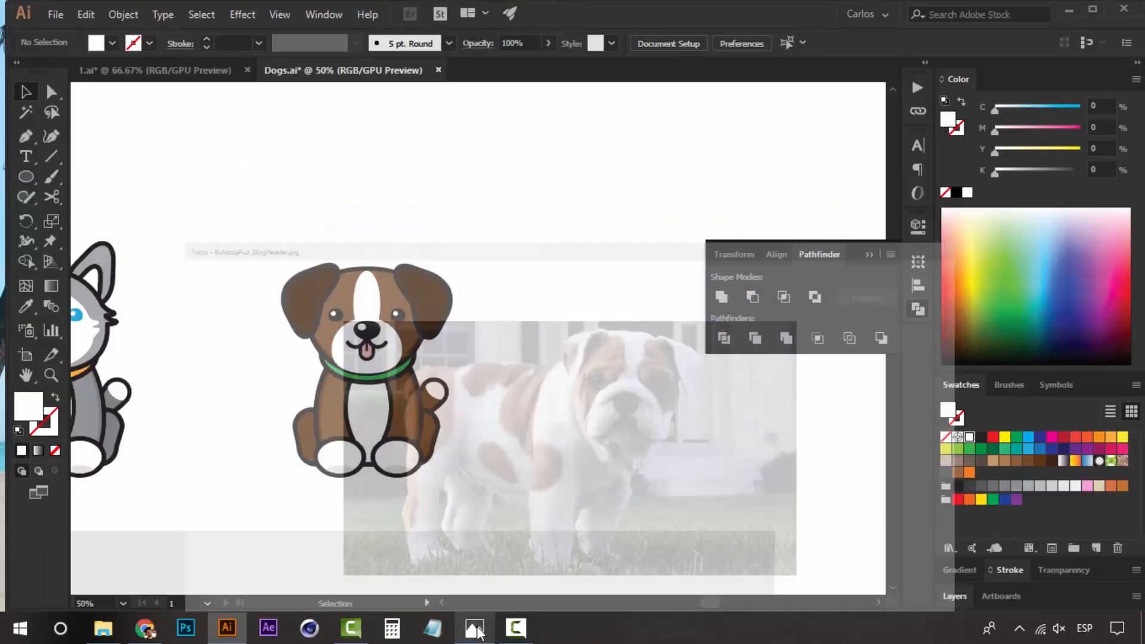
- Place a duplicate of the whole Saint Bernard to its right as the base for the bulldog
{"action": "left_click_drag", "start_coordinate": [498, 353], "coordinate": [400, 347]}
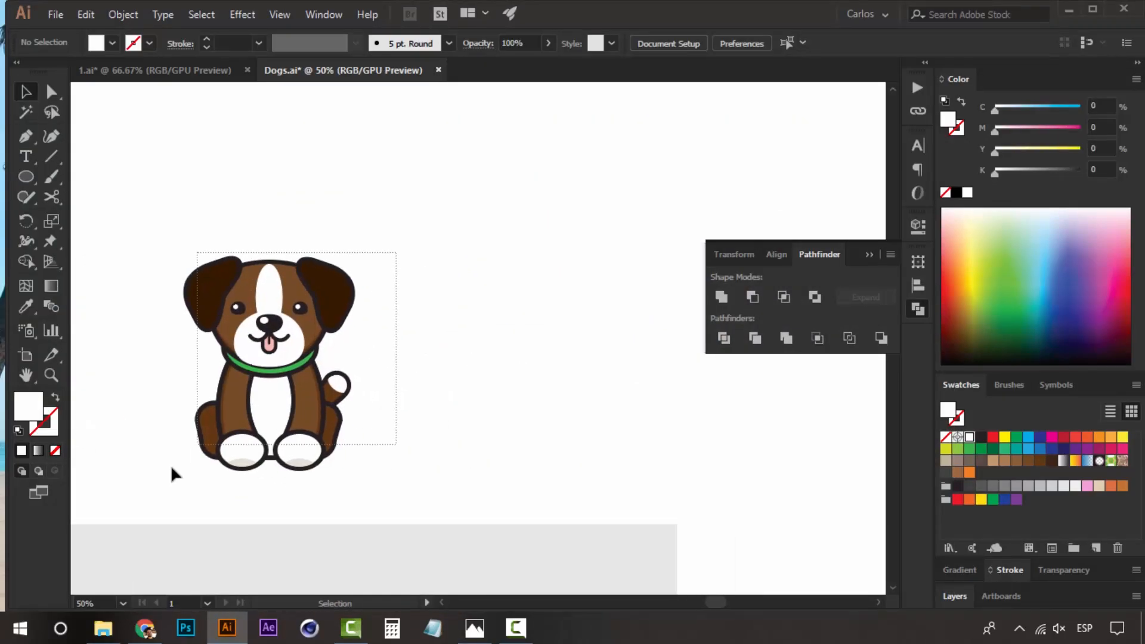
{"action": "left_click_drag", "start_coordinate": [161, 471], "coordinate": [364, 253]}
{"action": "left_click_drag", "start_coordinate": [267, 310], "coordinate": [551, 307]}
{"action": "left_click", "coordinate": [582, 243]}
- Move both ears above the copied dog's head and delete its white forehead stripe
{"action": "left_click_drag", "start_coordinate": [516, 213], "coordinate": [382, 183]}
{"action": "left_click", "coordinate": [452, 297]}
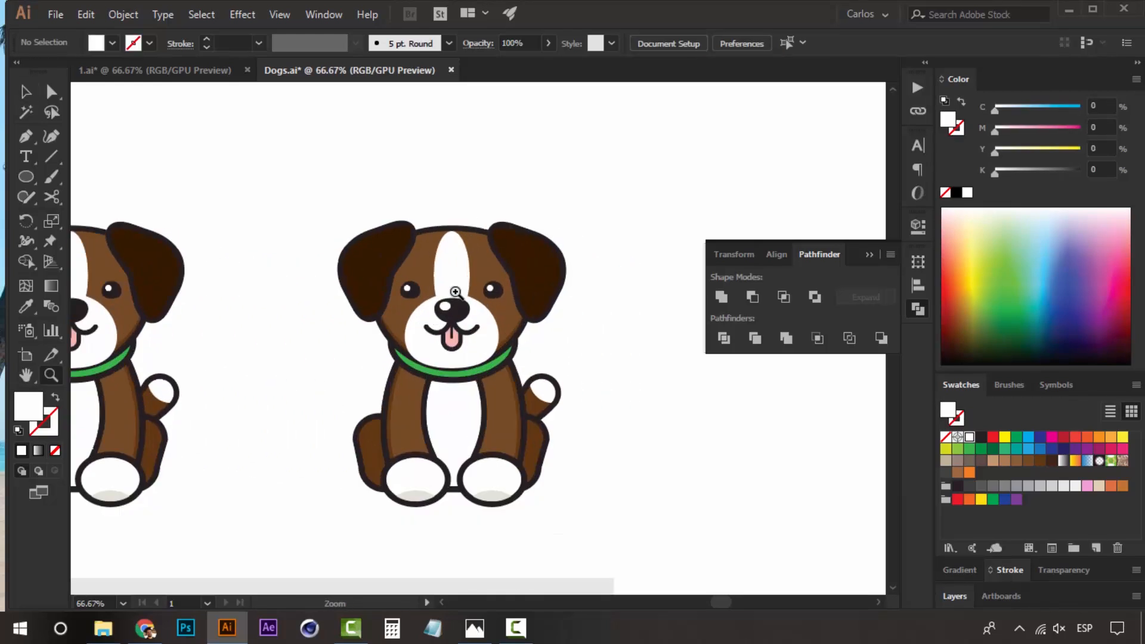
{"action": "left_click", "coordinate": [456, 292]}
{"action": "key", "text": "v"}
{"action": "left_click", "coordinate": [562, 263]}
{"action": "left_click", "coordinate": [312, 248], "text": "shift"}
{"action": "left_click_drag", "start_coordinate": [312, 269], "coordinate": [312, 90]}
{"action": "left_click", "coordinate": [447, 289]}
{"action": "key", "text": "Delete"}
- Recolor the copied dog's body with a lighter brown and its hind legs with a slightly darker brown
{"action": "left_click", "coordinate": [1005, 461]}
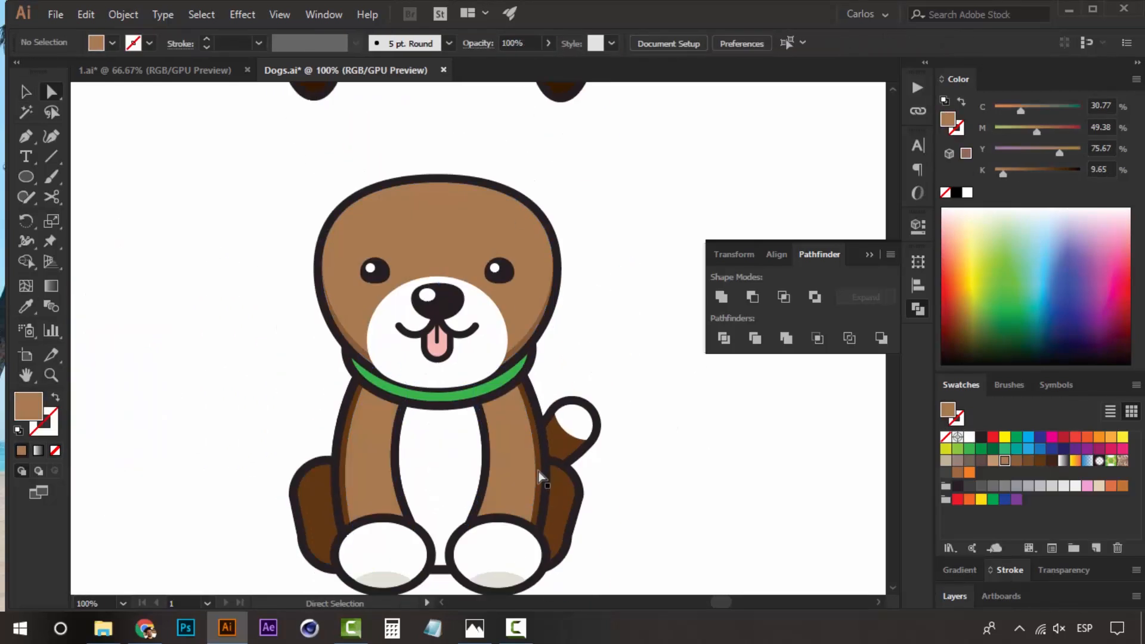
{"action": "left_click", "coordinate": [562, 495]}
{"action": "left_click", "coordinate": [1005, 460]}
{"action": "left_click", "coordinate": [1017, 460]}
- Fill the head with white and the muzzle with light tan
{"action": "left_click", "coordinate": [471, 238]}
{"action": "left_click", "coordinate": [968, 437]}
{"action": "left_click", "coordinate": [479, 380]}
{"action": "left_click", "coordinate": [993, 460]}
{"action": "left_click", "coordinate": [494, 383]}
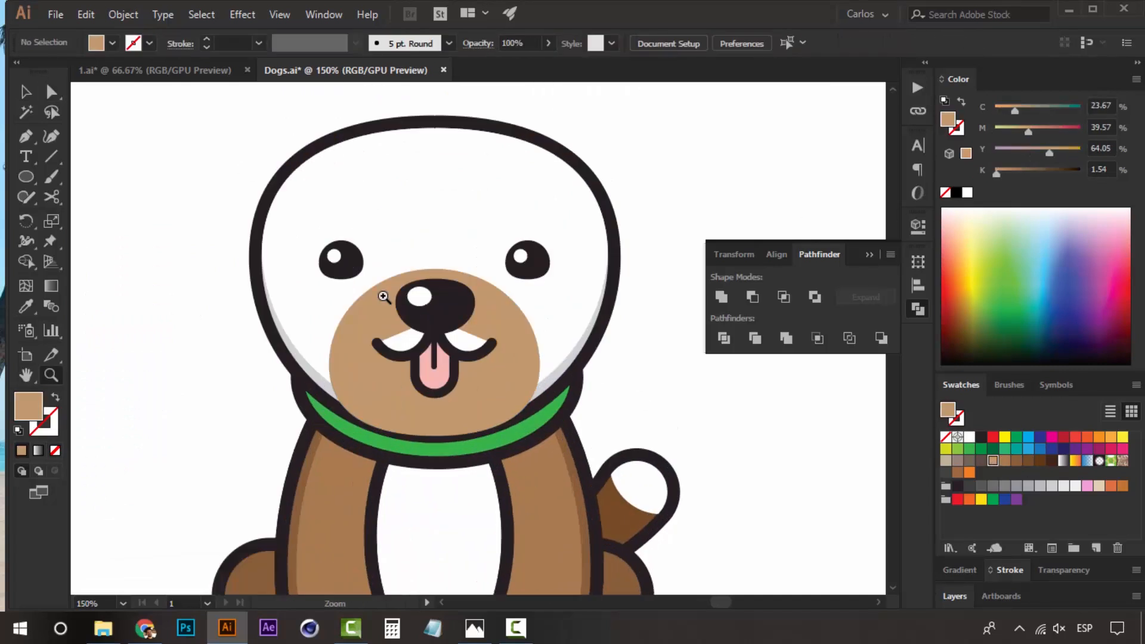
- Delete the smiling mouth and tongue, and draw a short vertical line with round caps below the nose
{"action": "left_click", "coordinate": [436, 343]}
{"action": "key", "text": "Delete"}
{"action": "left_click_drag", "start_coordinate": [433, 322], "coordinate": [434, 365]}
{"action": "left_click", "coordinate": [1009, 569]}
{"action": "left_click", "coordinate": [1019, 353]}
- Draw a circle below the nose line and delete its lower half to leave an arc
{"action": "left_click", "coordinate": [25, 176]}
{"action": "left_click_drag", "start_coordinate": [347, 355], "coordinate": [521, 528]}
{"action": "key", "text": "Delete"}
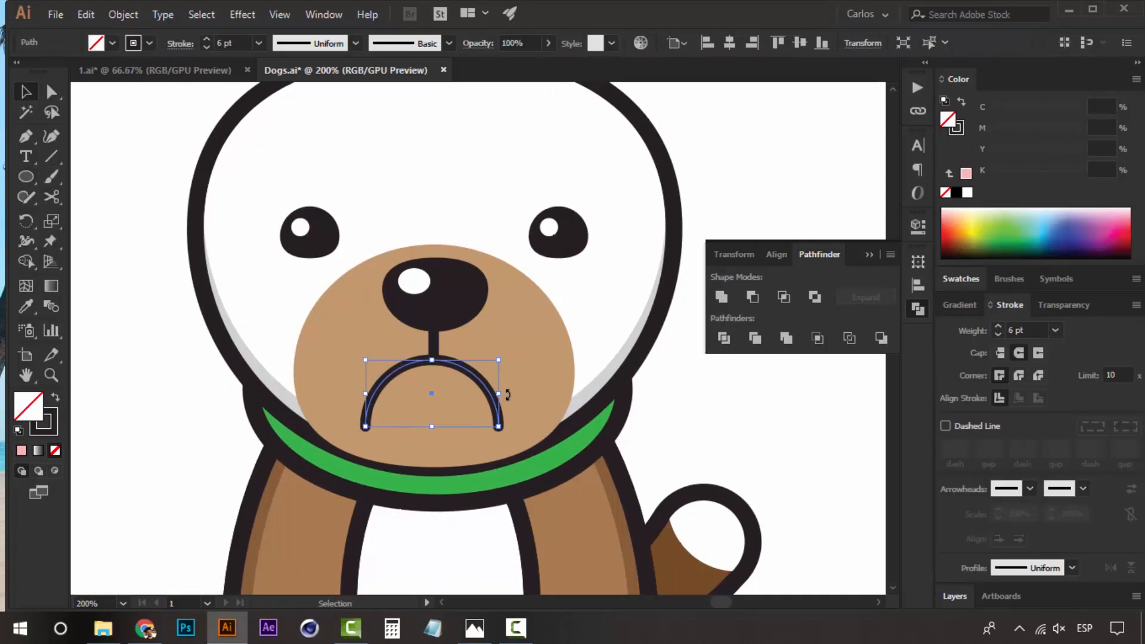
- Widen the arc, trim both of its ends and raise it slightly to form a frowning mouth
{"action": "left_click_drag", "start_coordinate": [499, 394], "coordinate": [524, 393]}
{"action": "scroll", "coordinate": [409, 360], "scroll_direction": "up", "scroll_amount": 2}
{"action": "left_click", "coordinate": [322, 403]}
{"action": "left_click", "coordinate": [281, 473]}
{"action": "key", "text": "Delete"}
{"action": "left_click_drag", "start_coordinate": [460, 356], "coordinate": [460, 342]}
{"action": "scroll", "coordinate": [463, 373], "scroll_direction": "down", "scroll_amount": 2}
- Copy the muzzle in front of itself, shrink the copy and place it below the mouth as a darker brown chin
{"action": "left_click", "coordinate": [501, 349]}
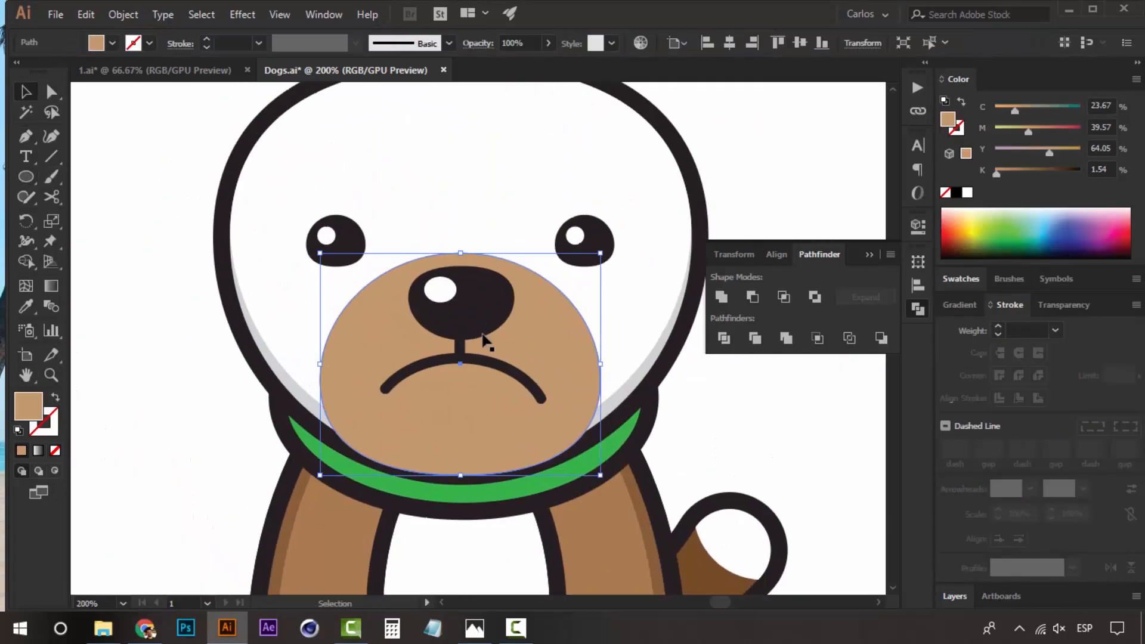
{"action": "key", "text": "ctrl+c"}
{"action": "key", "text": "ctrl+f"}
{"action": "left_click_drag", "start_coordinate": [600, 253], "coordinate": [554, 290]}
{"action": "left_click_drag", "start_coordinate": [513, 362], "coordinate": [470, 338]}
{"action": "left_click", "coordinate": [692, 225]}
- Draw a brown ellipse over the head's upper-right area and put it inside the head's clipping group as a patch
{"action": "scroll", "coordinate": [430, 352], "scroll_direction": "down", "scroll_amount": 2}
{"action": "left_click", "coordinate": [29, 179]}
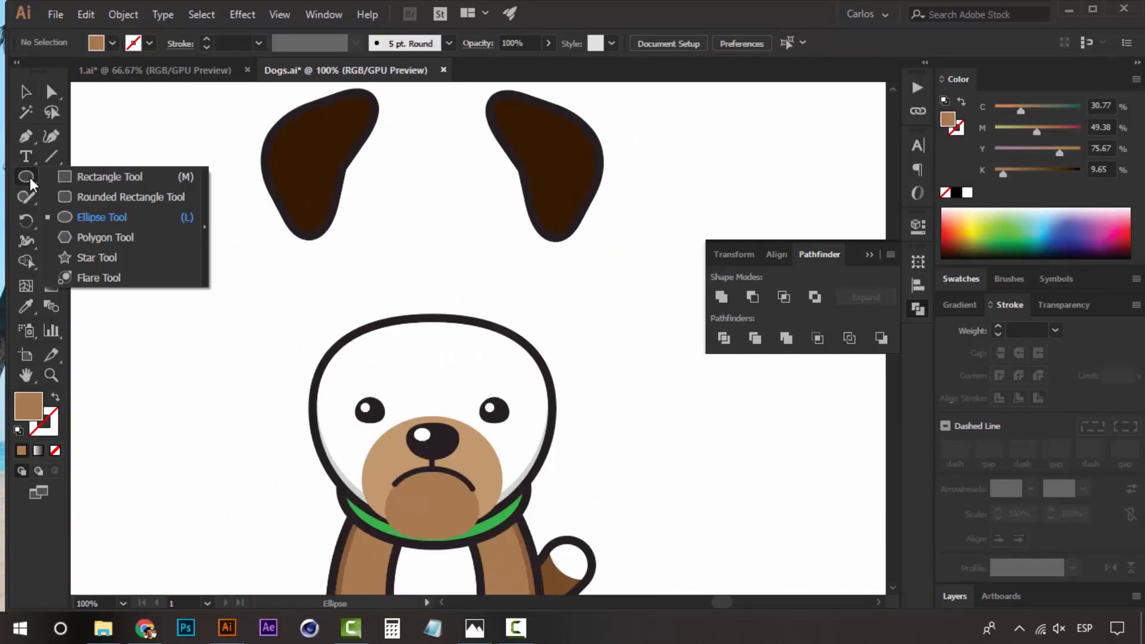
{"action": "left_click", "coordinate": [102, 217]}
{"action": "left_click_drag", "start_coordinate": [422, 239], "coordinate": [619, 436]}
{"action": "key", "text": "v"}
{"action": "scroll", "coordinate": [417, 369], "scroll_direction": "up", "scroll_amount": 1}
{"action": "left_click", "coordinate": [394, 403]}
{"action": "key", "text": "ctrl+shift+bracketright"}
{"action": "left_click", "coordinate": [560, 268]}
{"action": "key", "text": "ctrl+x"}
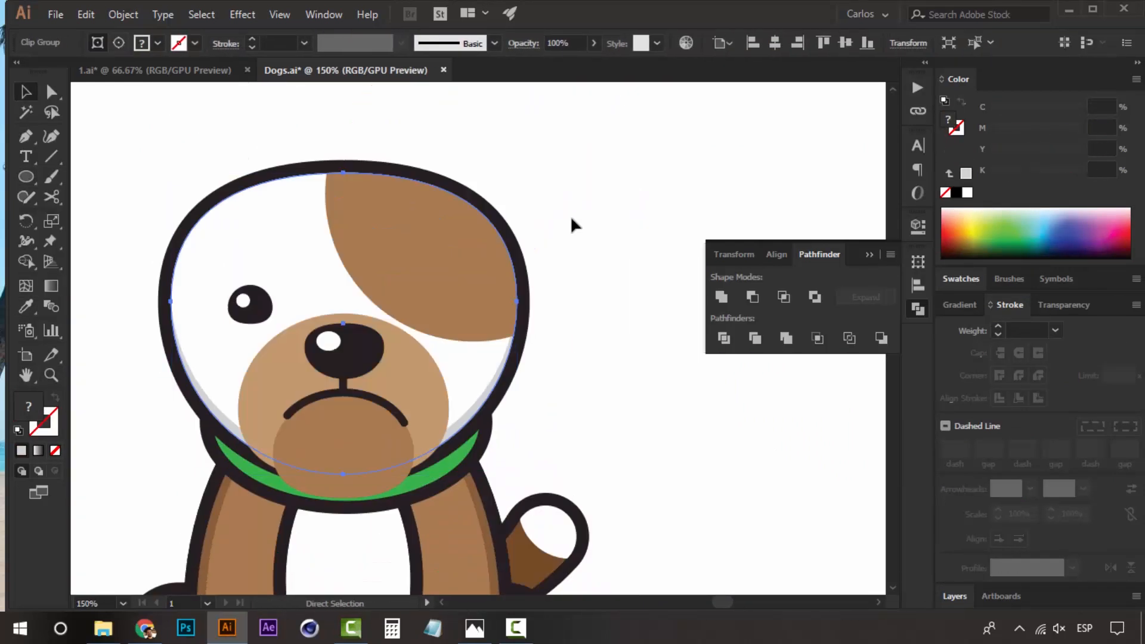
{"action": "left_click_drag", "start_coordinate": [487, 297], "coordinate": [503, 289]}
- Recolor and rework one ear in the patch's brown with inner shading, group it and place it beside the patch
{"action": "key", "text": "v"}
{"action": "scroll", "coordinate": [418, 358], "scroll_direction": "down", "scroll_amount": 1}
{"action": "left_click_drag", "start_coordinate": [600, 360], "coordinate": [602, 287]}
{"action": "key", "text": "i"}
{"action": "left_click", "coordinate": [960, 279]}
{"action": "left_click", "coordinate": [1005, 460]}
{"action": "mouse_move", "coordinate": [494, 191]}
{"action": "left_mouse_down"}
{"action": "mouse_move", "coordinate": [447, 230]}
{"action": "mouse_move", "coordinate": [668, 239]}
{"action": "left_mouse_up"}
{"action": "left_click", "coordinate": [540, 203]}
{"action": "left_click", "coordinate": [946, 192]}
{"action": "key", "text": "ctrl+g"}
{"action": "mouse_move", "coordinate": [564, 239]}
{"action": "left_mouse_down"}
{"action": "mouse_move", "coordinate": [408, 244]}
{"action": "mouse_move", "coordinate": [608, 274]}
{"action": "left_mouse_up"}
- Place a reflected copy of the brown ear on the head's other side and recolor it white with light grey shading
{"action": "right_click", "coordinate": [316, 266]}
{"action": "left_click_drag", "start_coordinate": [564, 267], "coordinate": [322, 269]}
{"action": "left_click", "coordinate": [540, 492]}
{"action": "left_click_drag", "start_coordinate": [248, 222], "coordinate": [278, 329]}
{"action": "key", "text": "i"}
{"action": "left_click", "coordinate": [406, 298]}
{"action": "left_click_drag", "start_coordinate": [318, 215], "coordinate": [348, 332]}
- Send the bulldog's ears behind the head
{"action": "key", "text": "ctrl+plus"}
{"action": "left_click", "coordinate": [257, 251]}
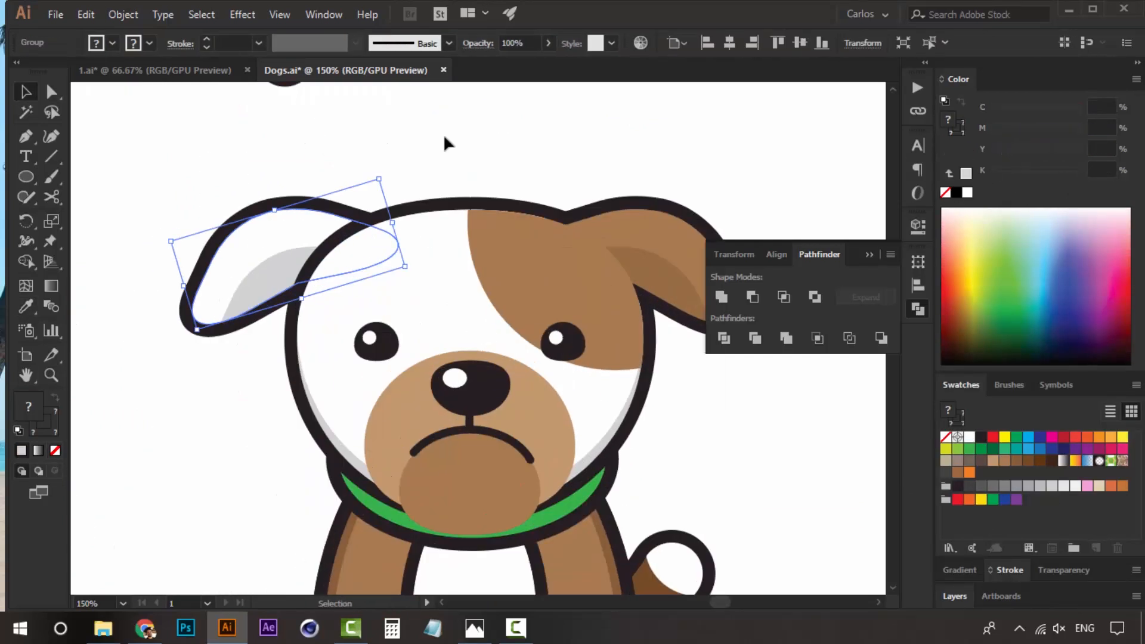
{"action": "right_click", "coordinate": [577, 266]}
{"action": "left_click", "coordinate": [817, 500]}
- Fill the bulldog's collar with the dark blue swatch C=100 M=100 Y=25 K=25
{"action": "key", "text": "ctrl+minus"}
{"action": "key", "text": "a"}
{"action": "left_click", "coordinate": [424, 319]}
{"action": "left_click", "coordinate": [510, 406]}
{"action": "left_click", "coordinate": [960, 279]}
{"action": "left_click", "coordinate": [1062, 449]}
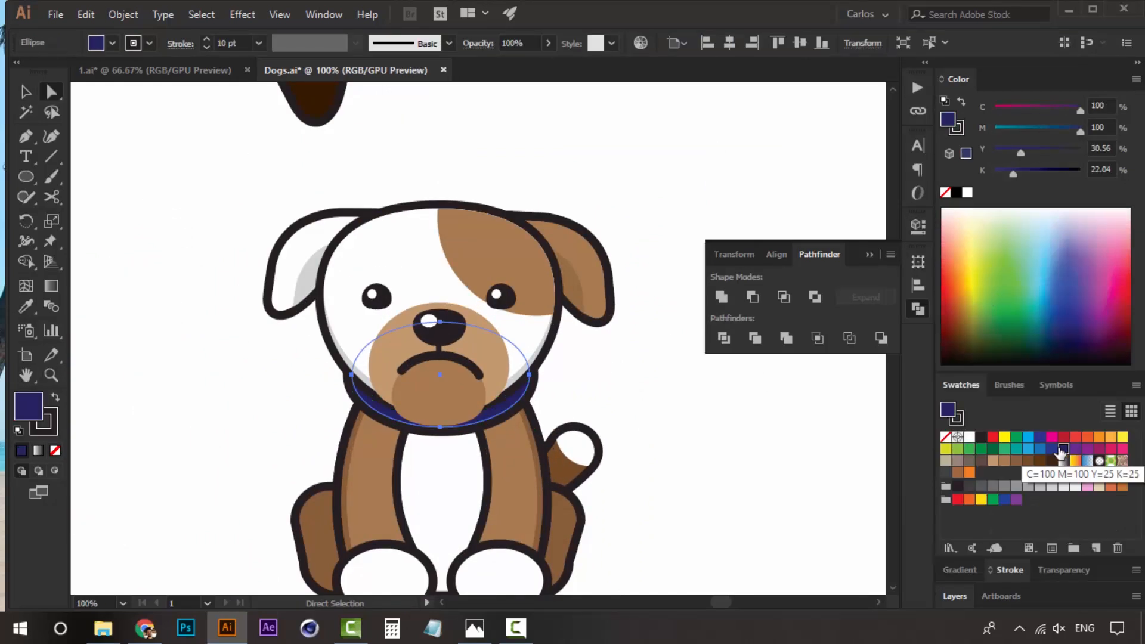
- Widen the bulldog's muzzle and chin symmetrically around the nose
{"action": "key", "text": "z"}
{"action": "left_click", "coordinate": [459, 325], "text": "alt"}
{"action": "left_click", "coordinate": [501, 294]}
{"action": "key", "text": "v"}
{"action": "left_click", "coordinate": [395, 340]}
{"action": "left_click_drag", "start_coordinate": [396, 340], "coordinate": [383, 346]}
{"action": "left_click", "coordinate": [512, 286], "text": "shift"}
{"action": "left_click_drag", "start_coordinate": [528, 300], "coordinate": [536, 301]}
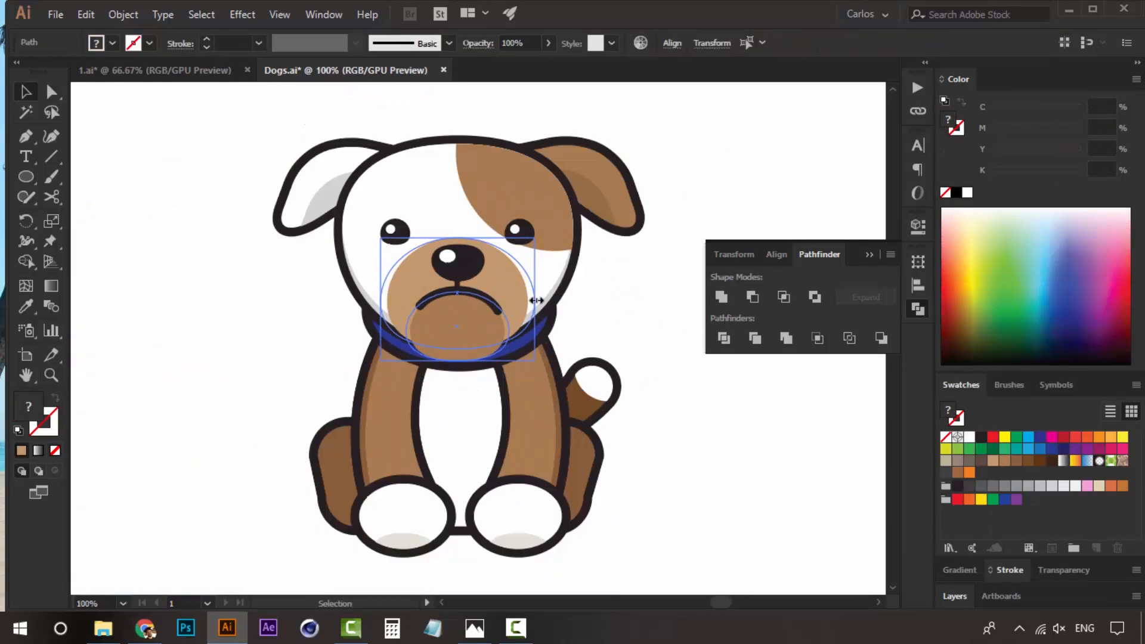
{"action": "left_click", "coordinate": [616, 257]}
- Select the finished dogs one at a time and group each dog's parts into a single object
{"action": "key", "text": "ctrl+minus"}
{"action": "key", "text": "ctrl+minus"}
{"action": "left_click_drag", "start_coordinate": [632, 221], "coordinate": [418, 444]}
{"action": "key", "text": "ctrl+minus"}
{"action": "left_click_drag", "start_coordinate": [414, 203], "coordinate": [560, 368]}
{"action": "left_click_drag", "start_coordinate": [236, 208], "coordinate": [354, 372]}
{"action": "left_click_drag", "start_coordinate": [83, 218], "coordinate": [208, 372]}
{"action": "key", "text": "ctrl+minus"}
{"action": "key", "text": "ctrl+minus"}
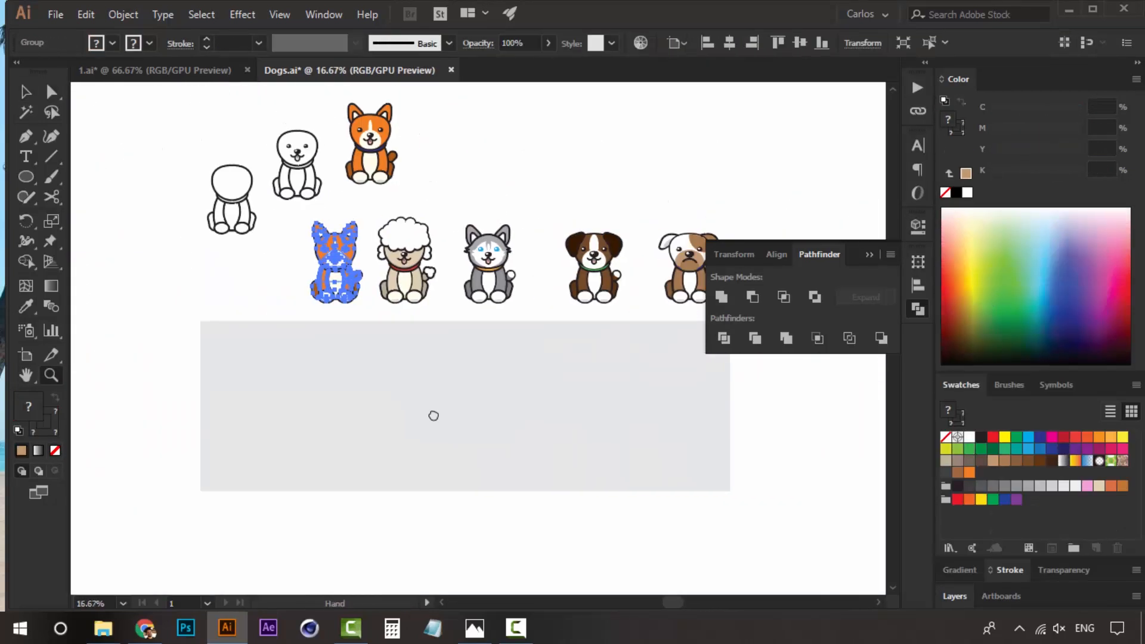
- Select the five finished dog groups in the row and move them together onto the light grey background rectangle
{"action": "key", "text": "shift+o"}
{"action": "key", "text": "v"}
{"action": "left_click", "coordinate": [279, 250]}
{"action": "left_click", "coordinate": [348, 251], "text": "shift"}
{"action": "left_click", "coordinate": [431, 251], "text": "shift"}
{"action": "left_click", "coordinate": [537, 249], "text": "shift"}
{"action": "left_click_drag", "start_coordinate": [632, 245], "coordinate": [565, 394]}
- Move the bulldog farther right on the grey background and distribute the five dogs evenly by their horizontal centers
{"action": "left_click_drag", "start_coordinate": [574, 395], "coordinate": [614, 390]}
{"action": "left_click", "coordinate": [470, 401], "text": "shift"}
{"action": "left_click", "coordinate": [364, 400], "text": "shift"}
{"action": "left_click", "coordinate": [279, 396], "text": "shift"}
{"action": "left_click", "coordinate": [210, 396], "text": "shift"}
{"action": "left_click", "coordinate": [917, 285]}
{"action": "left_click", "coordinate": [854, 344]}
{"action": "left_click", "coordinate": [601, 272]}
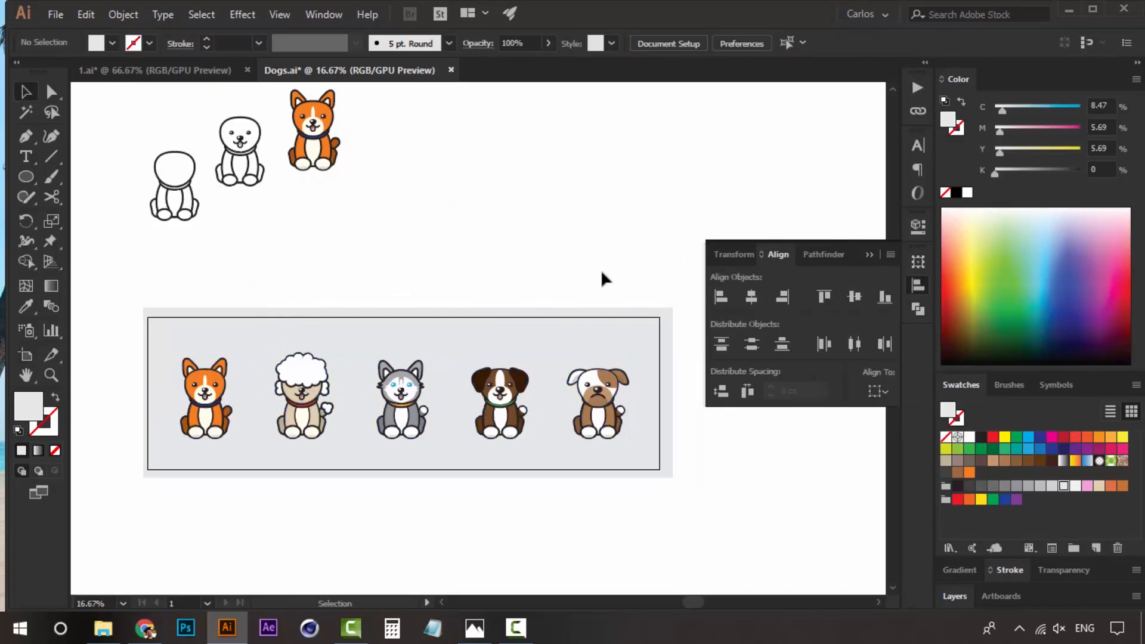
- Examine the arranged dogs up close on the grey background, starting with the orange dog and the poodle
{"action": "key", "text": "z"}
{"action": "left_click", "coordinate": [368, 360]}
{"action": "left_click", "coordinate": [367, 359]}
{"action": "left_click", "coordinate": [367, 359]}
{"action": "left_click", "coordinate": [495, 360], "text": "alt"}
{"action": "left_click", "coordinate": [495, 360], "text": "alt"}
{"action": "left_click", "coordinate": [646, 342]}
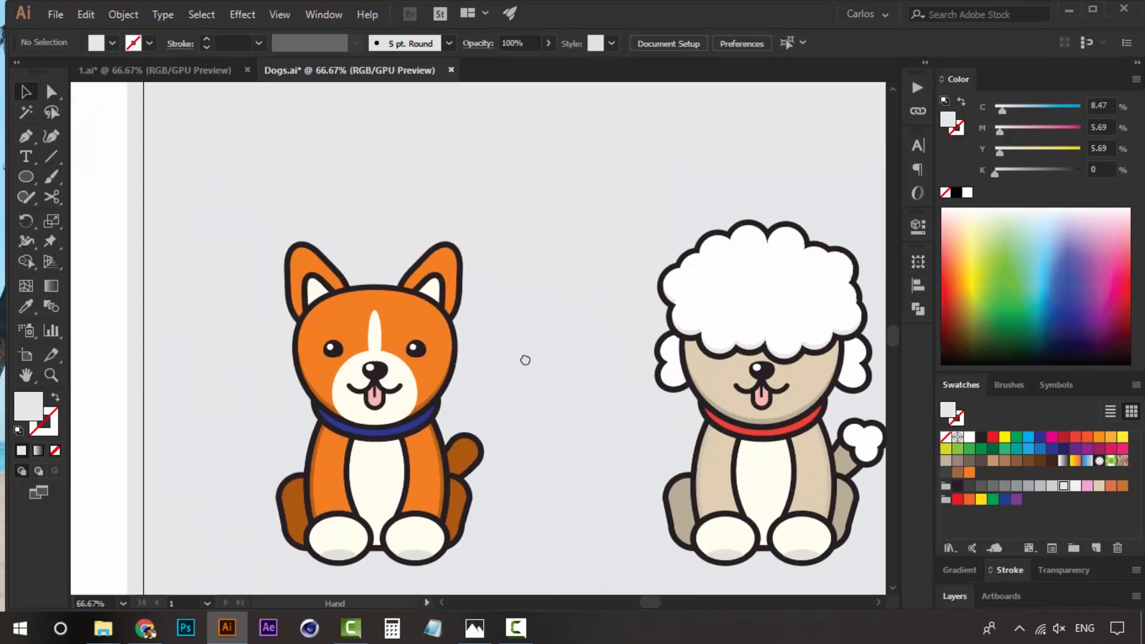
{"action": "left_click", "coordinate": [527, 361], "text": "ctrl+alt"}
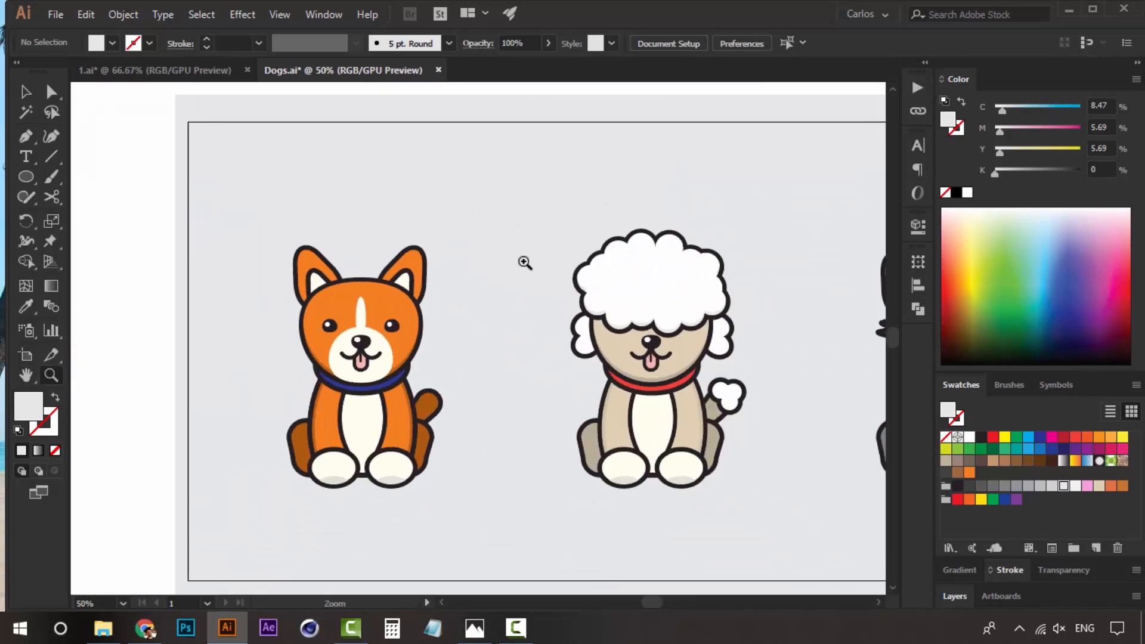
{"action": "left_click_drag", "start_coordinate": [489, 342], "coordinate": [439, 356]}
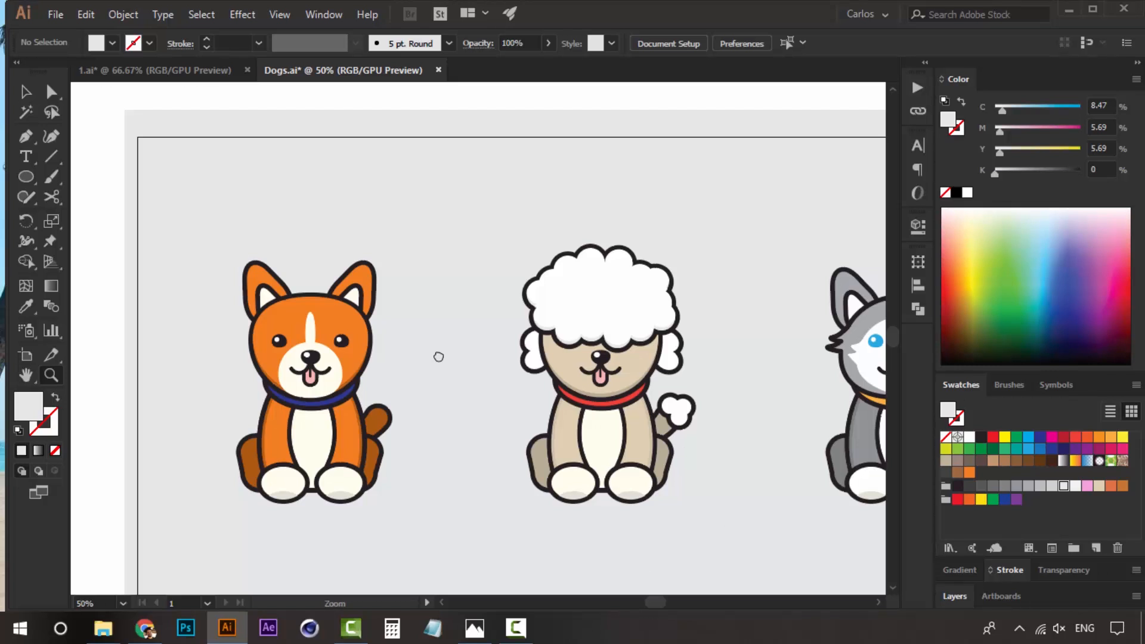